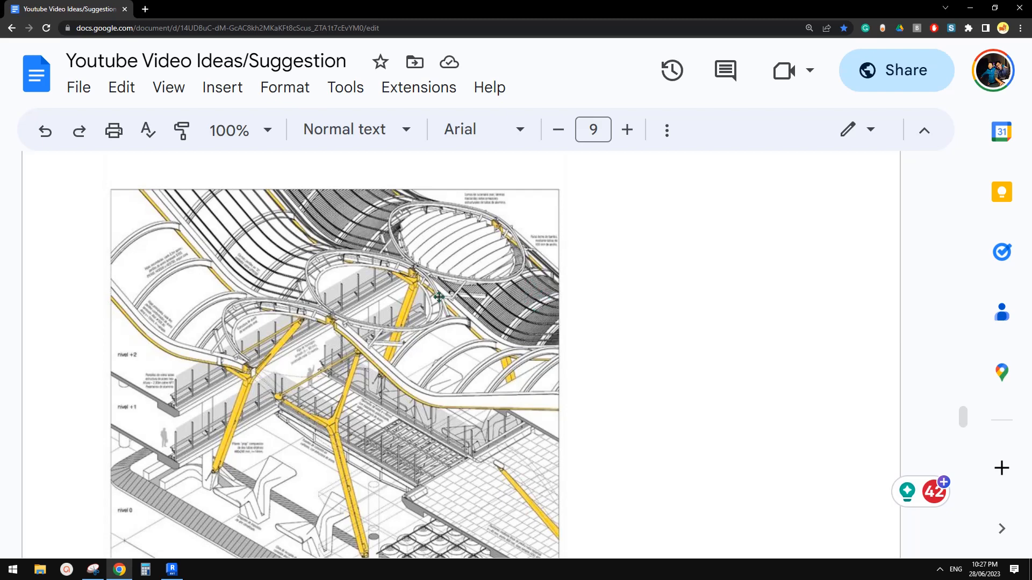
Step: Review the Y-column reference image in the Google Doc, then bring Revit to the front
{"action": "scroll", "coordinate": [376, 290], "scroll_direction": "down", "scroll_amount": 3}
{"action": "scroll", "coordinate": [362, 291], "scroll_direction": "up", "scroll_amount": 1}
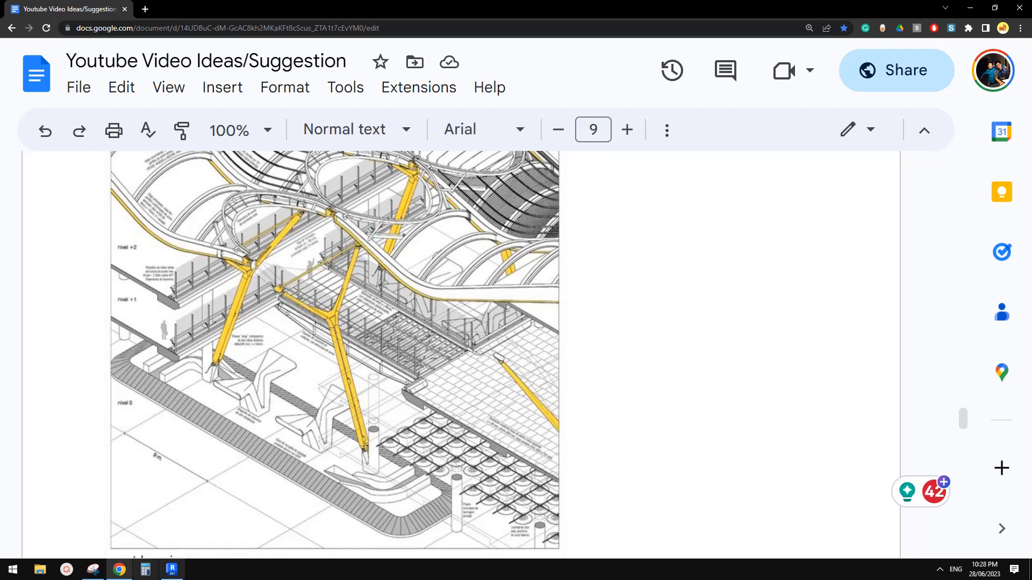
{"action": "left_click", "coordinate": [173, 569]}
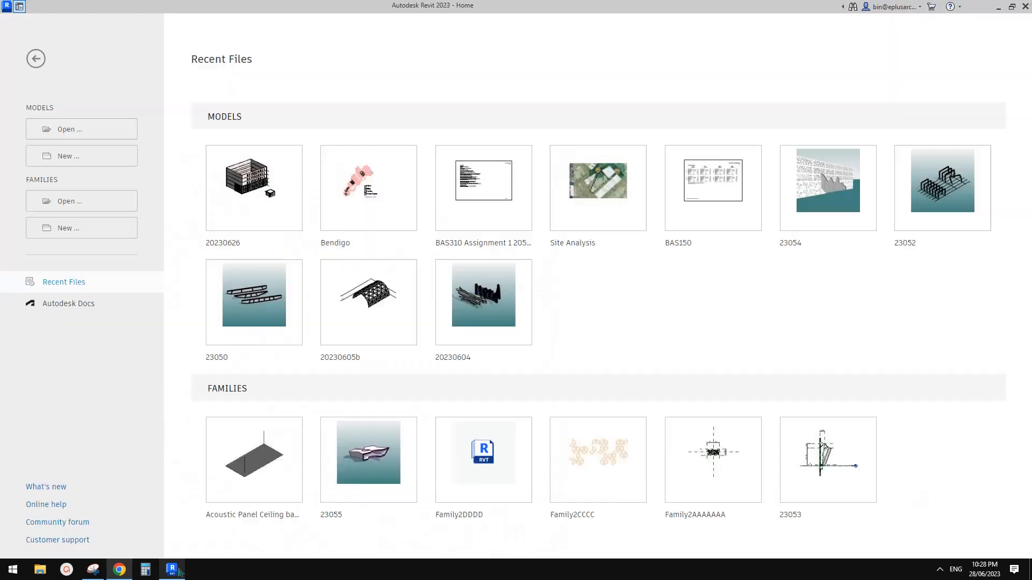
Step: Create a new family from the Metric Generic Model two level based.rft template
{"action": "left_click", "coordinate": [69, 229]}
{"action": "scroll", "coordinate": [511, 218], "scroll_direction": "down", "scroll_amount": 5}
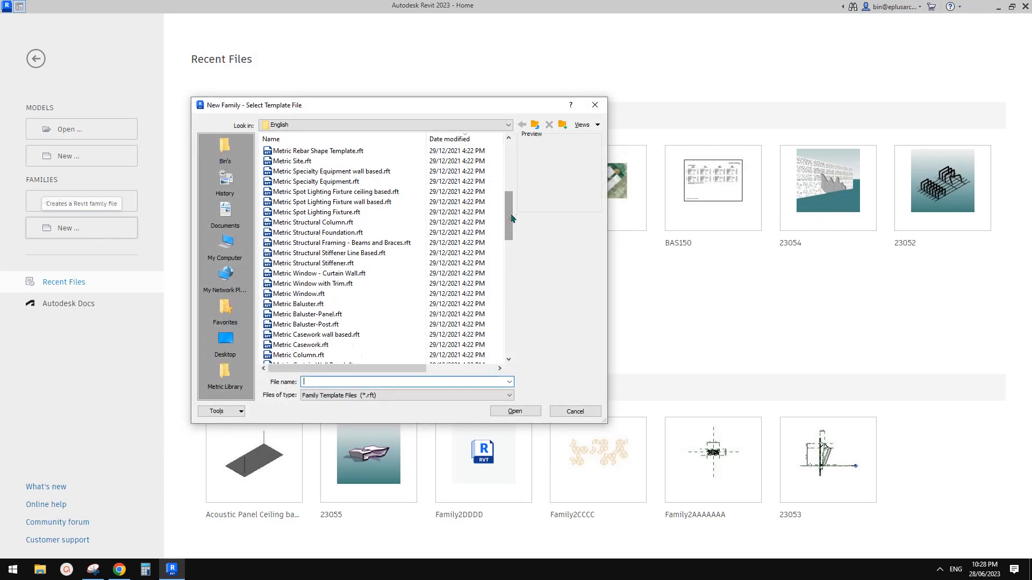
{"action": "left_click_drag", "start_coordinate": [512, 218], "coordinate": [511, 277]}
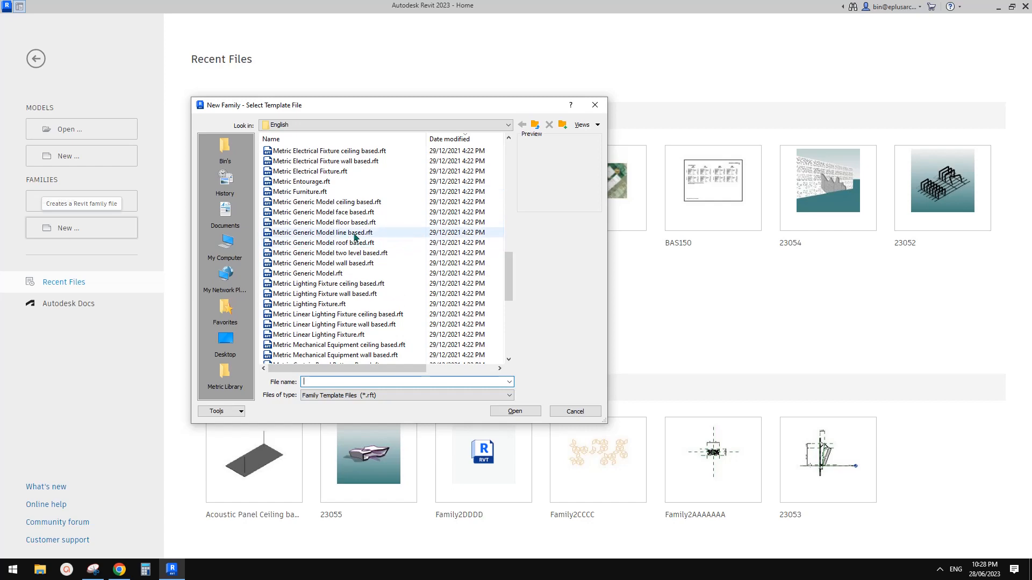
{"action": "left_click", "coordinate": [359, 253]}
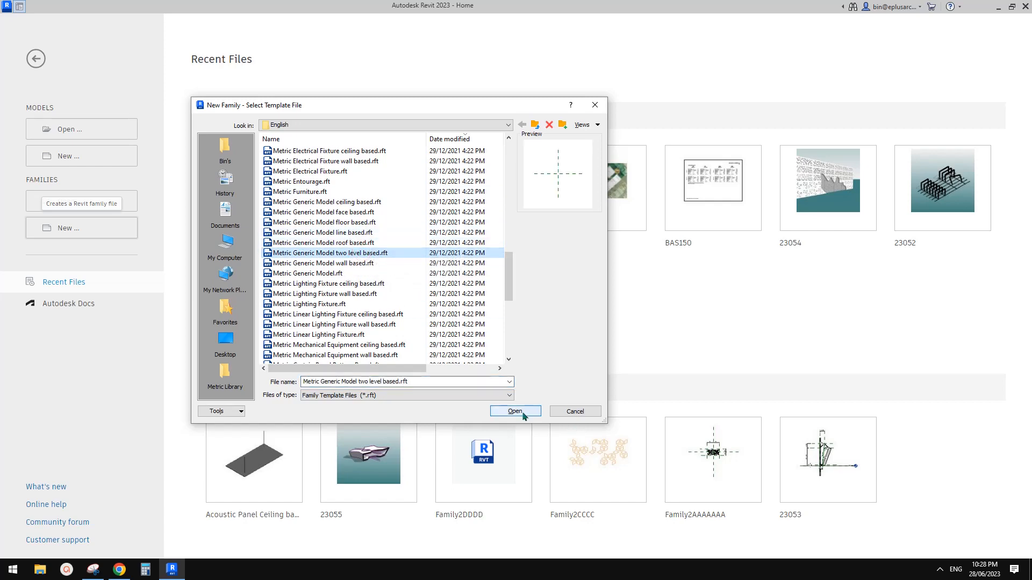
{"action": "left_click", "coordinate": [516, 412]}
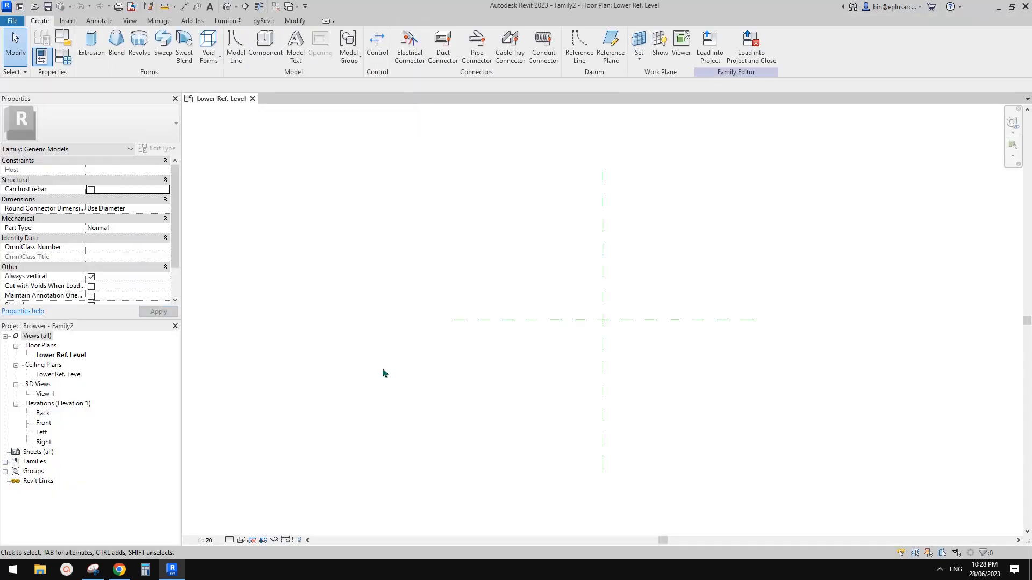
Step: Recentre the Lower Ref. Level plan and glance at the Google Doc reference drawing
{"action": "middle_click_drag", "start_coordinate": [676, 284], "coordinate": [629, 269]}
{"action": "middle_click_drag", "start_coordinate": [540, 325], "coordinate": [495, 337]}
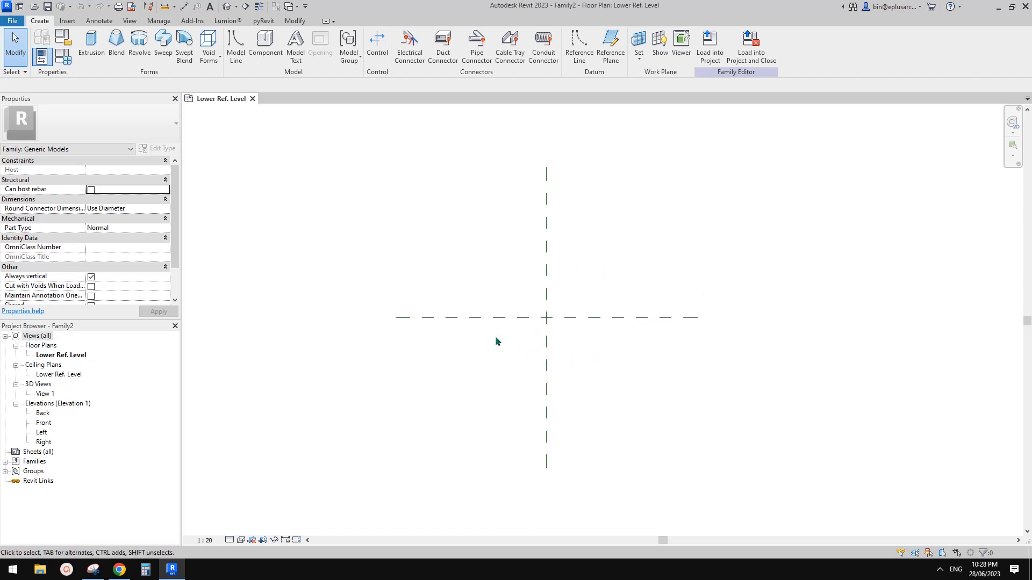
{"action": "left_click", "coordinate": [119, 569]}
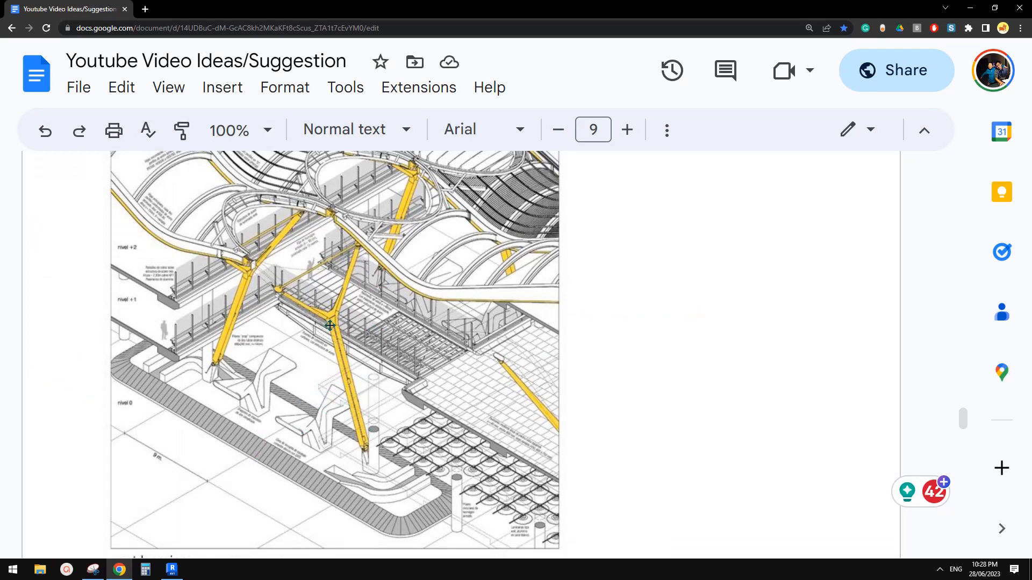
{"action": "left_click", "coordinate": [179, 574]}
Step: Open the Left elevation view and adjust its framing
{"action": "double_click", "coordinate": [42, 434]}
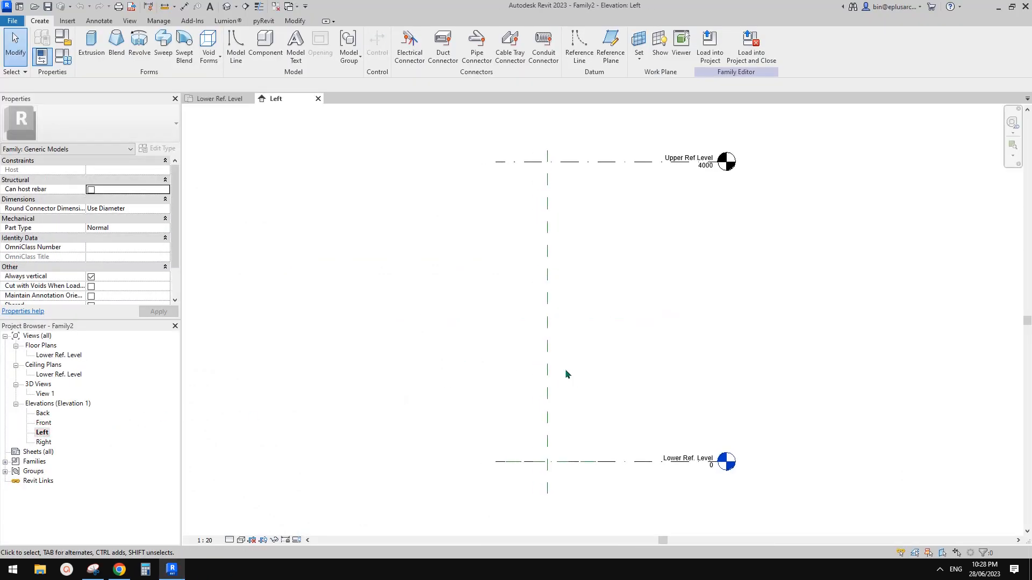
{"action": "middle_click_drag", "start_coordinate": [575, 393], "coordinate": [578, 391]}
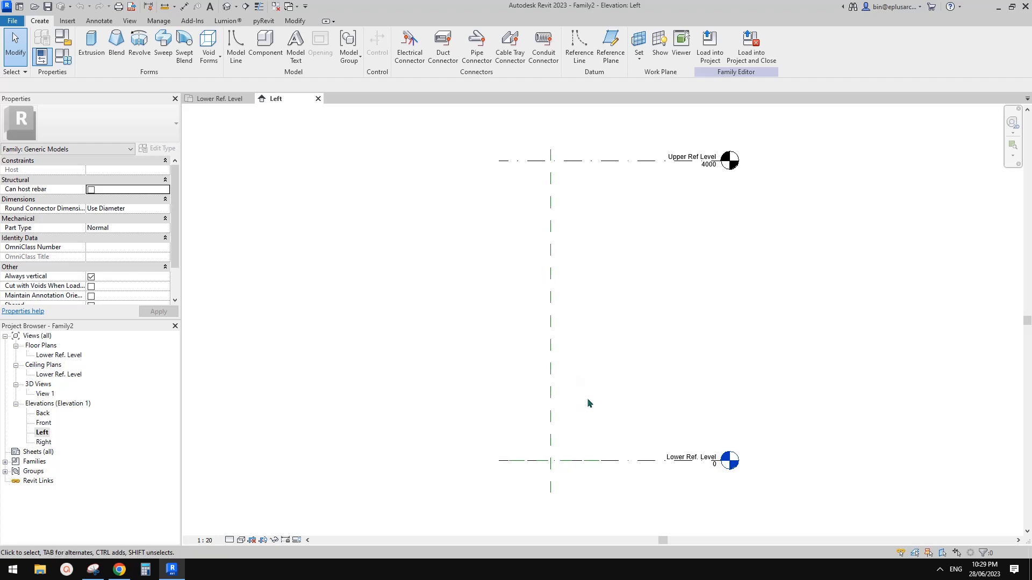
{"action": "middle_click_drag", "start_coordinate": [612, 406], "coordinate": [619, 397]}
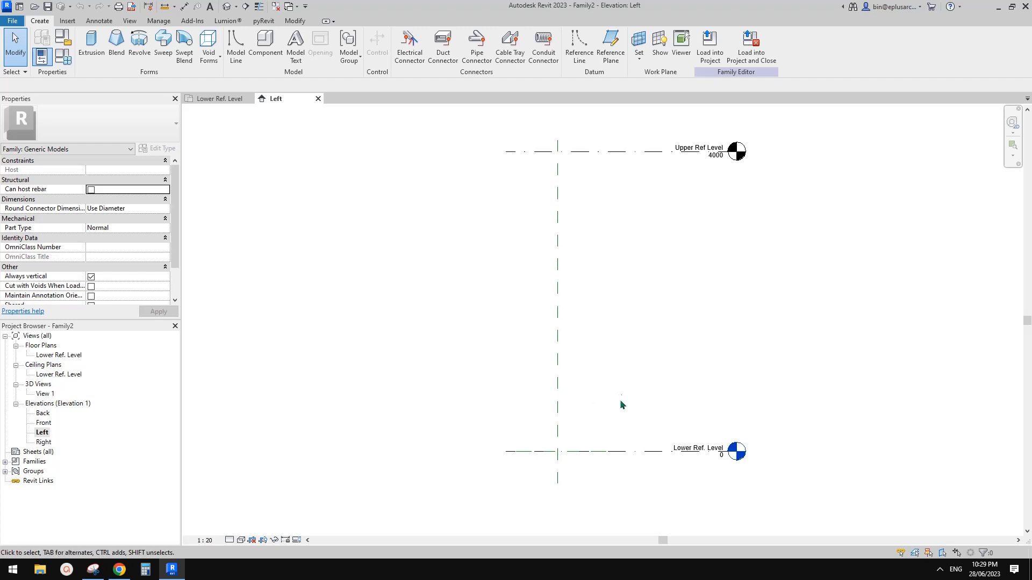
{"action": "scroll", "coordinate": [619, 400], "scroll_direction": "down", "scroll_amount": 1}
Step: Draw a leaning reference line from the lower level's centre up to the upper level
{"action": "left_click", "coordinate": [579, 43]}
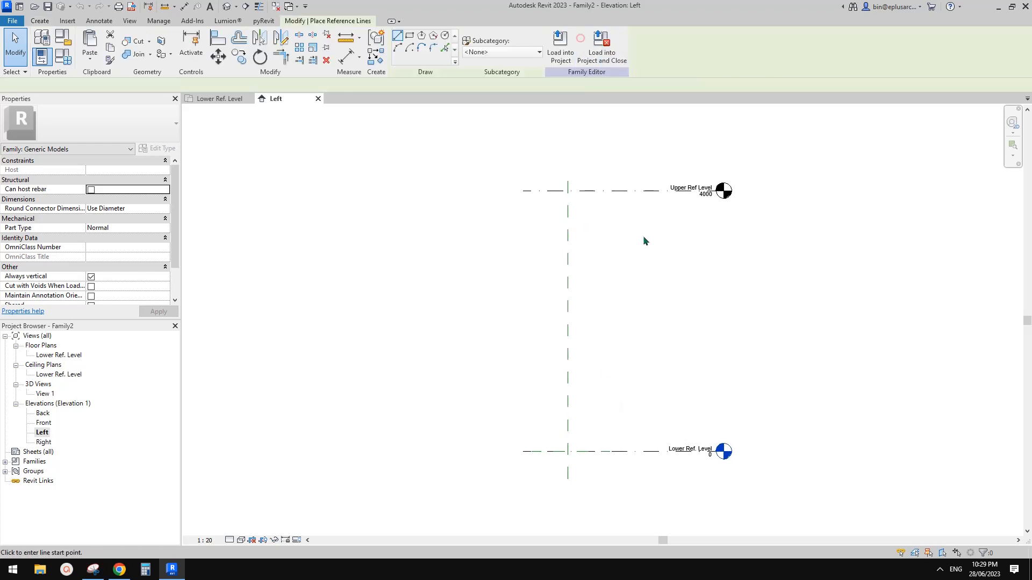
{"action": "left_click", "coordinate": [567, 452]}
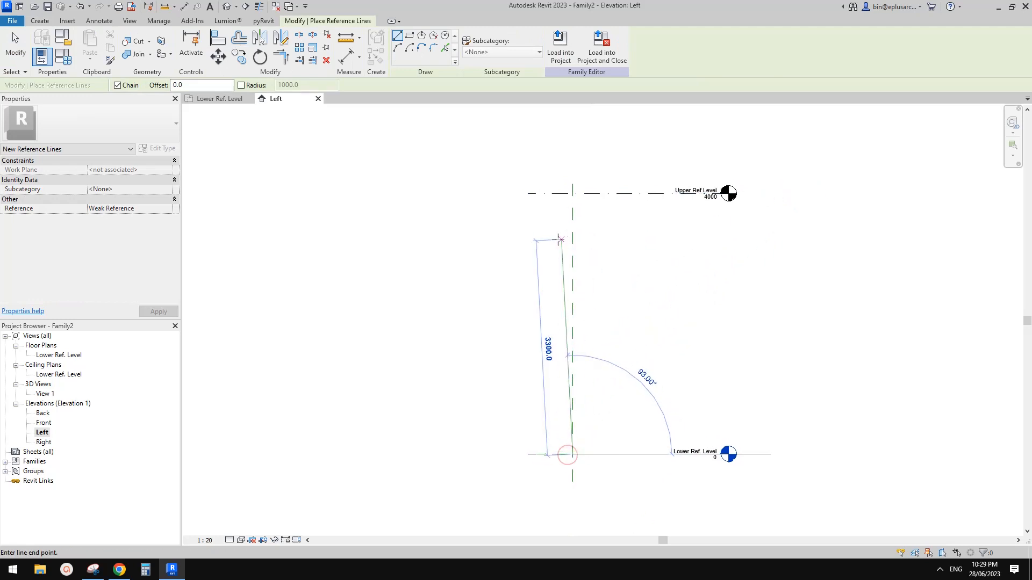
{"action": "left_click", "coordinate": [506, 195]}
{"action": "key", "text": "Escape"}
{"action": "key", "text": "Escape"}
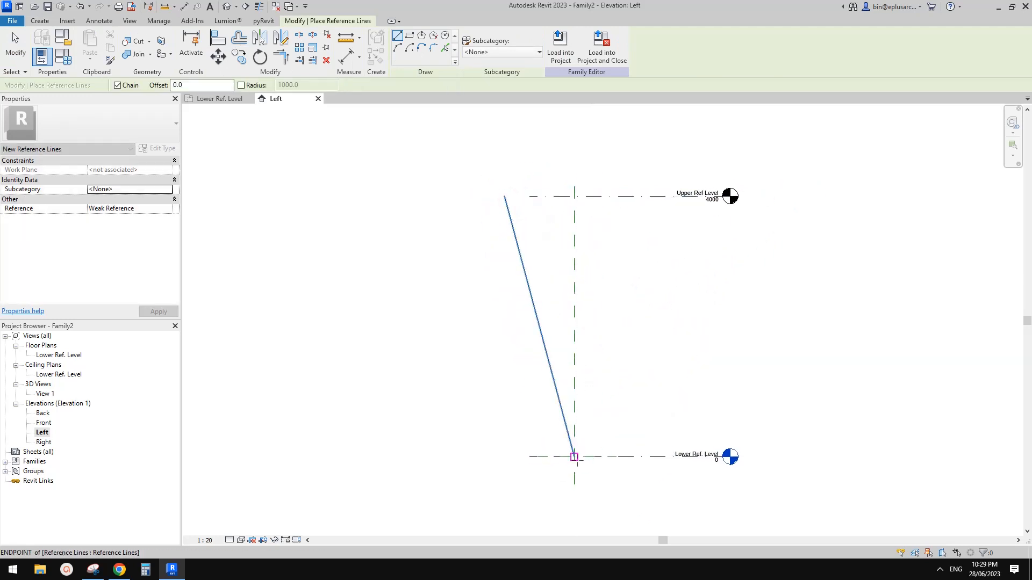
{"action": "middle_click_drag", "start_coordinate": [590, 338], "coordinate": [590, 331]}
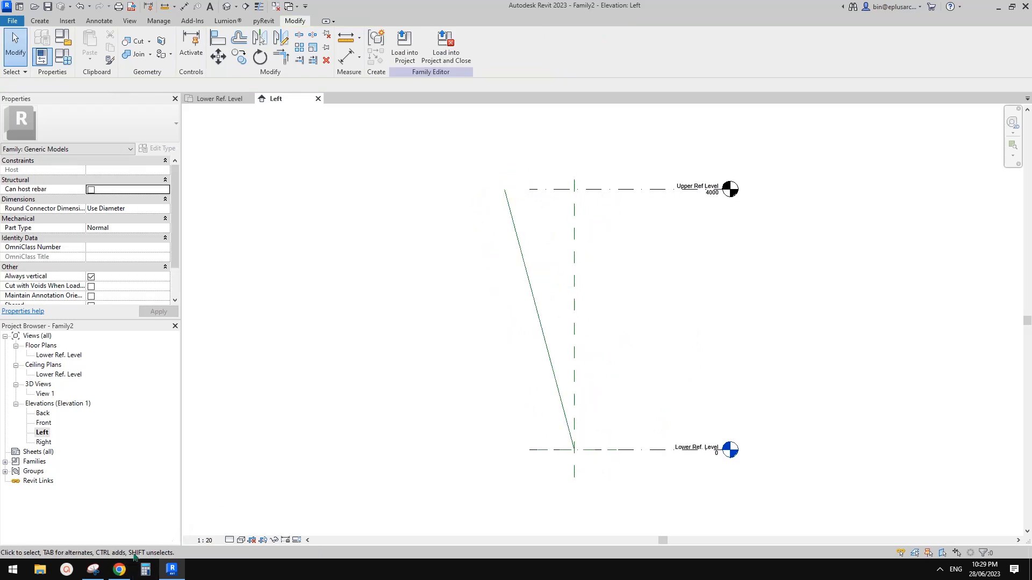
{"action": "left_click", "coordinate": [119, 569]}
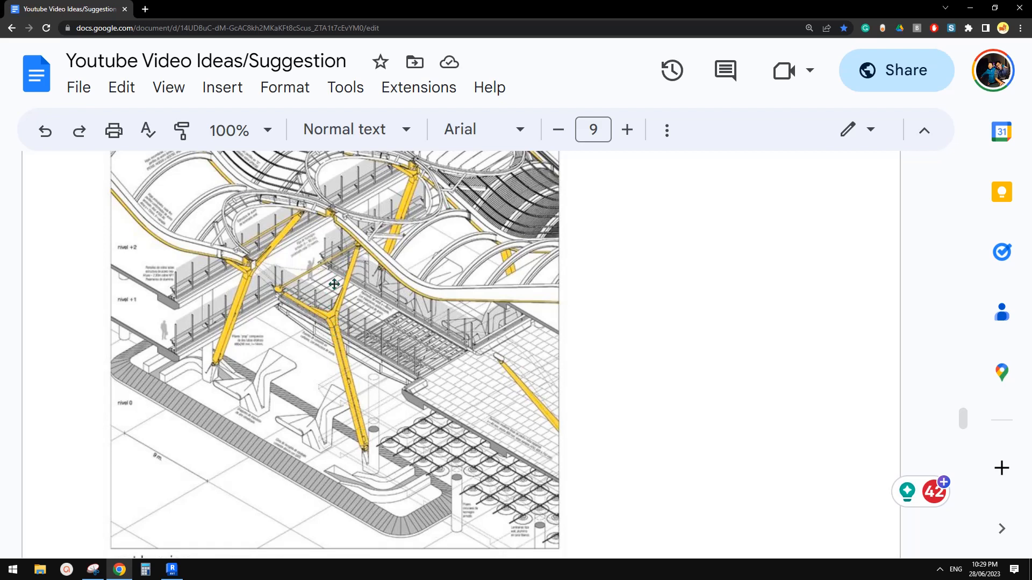
Step: Compare the Google Doc drawing with the family, then open the Front elevation view
{"action": "left_click", "coordinate": [172, 571]}
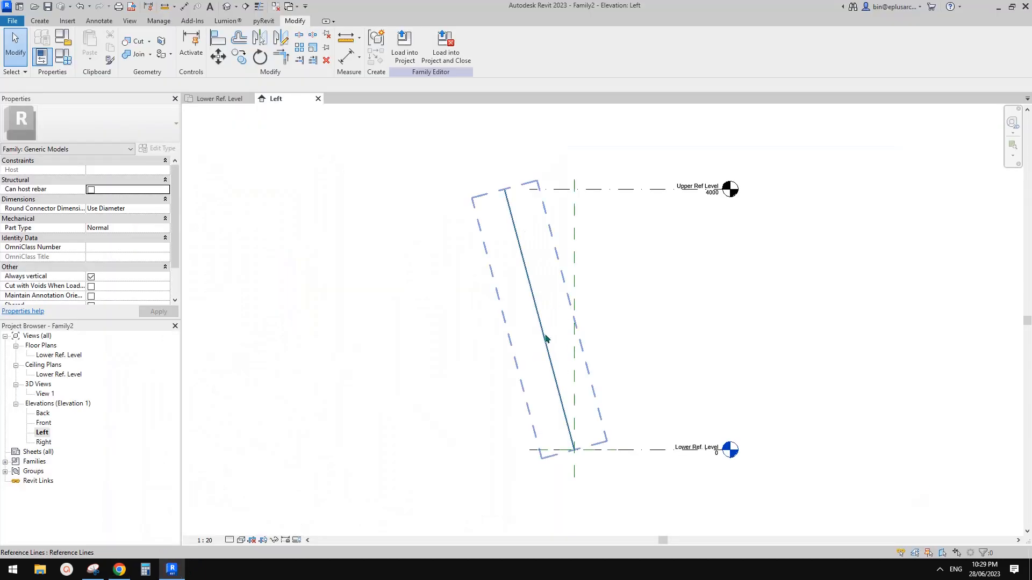
{"action": "left_click", "coordinate": [119, 571]}
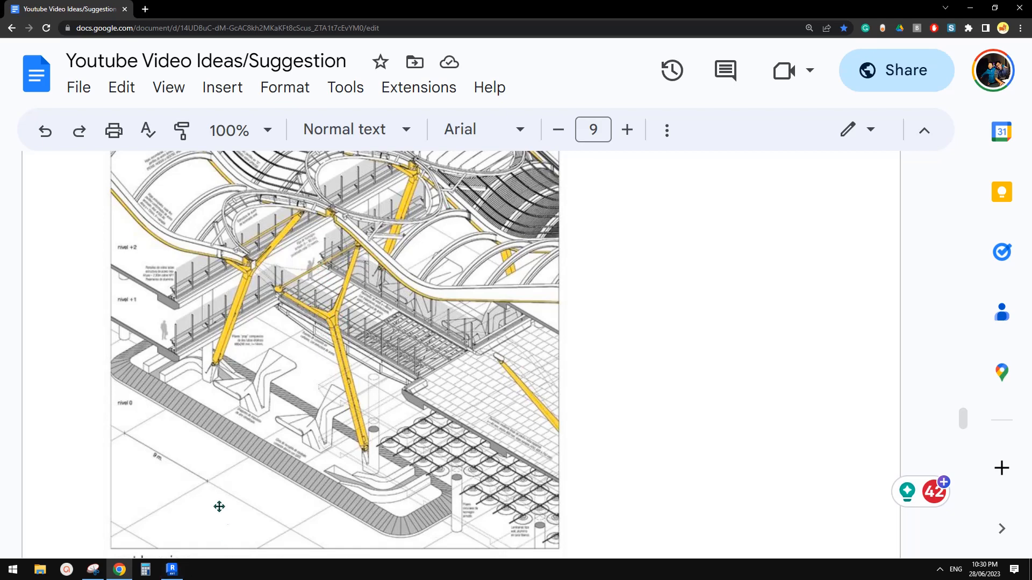
{"action": "left_click", "coordinate": [172, 570]}
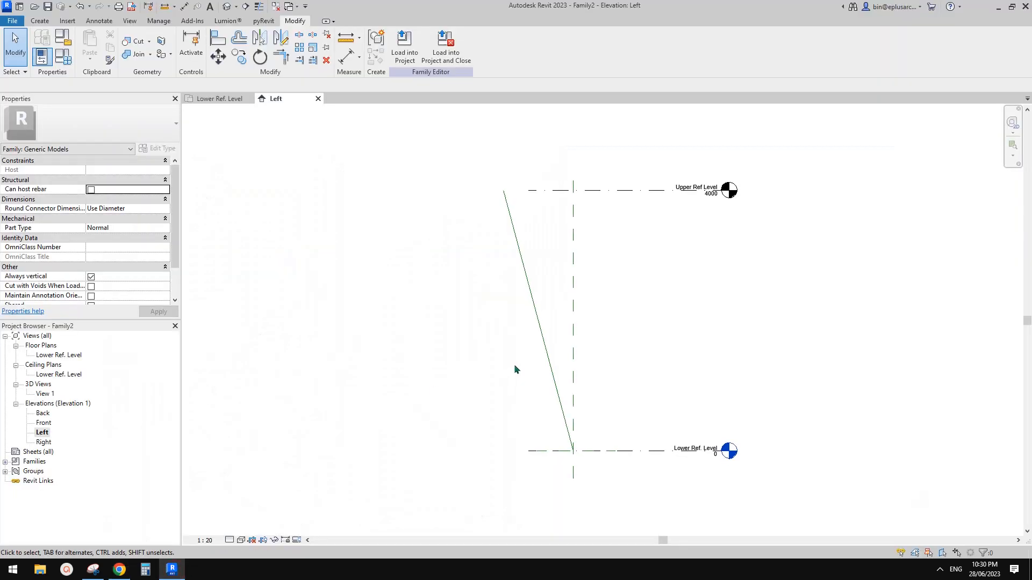
{"action": "double_click", "coordinate": [44, 424]}
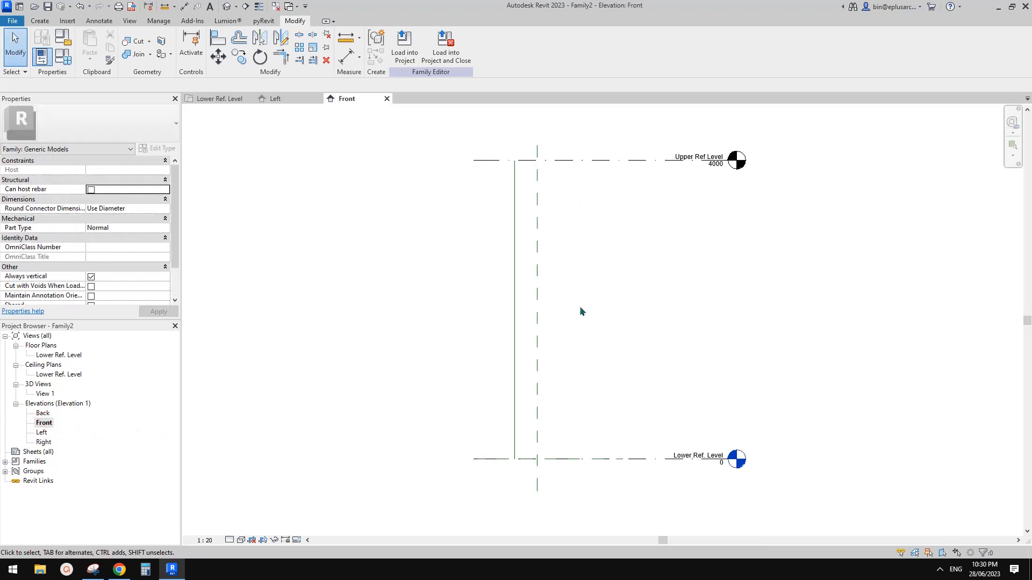
Step: Host the inclined reference line on the Center work plane
{"action": "left_click", "coordinate": [514, 311]}
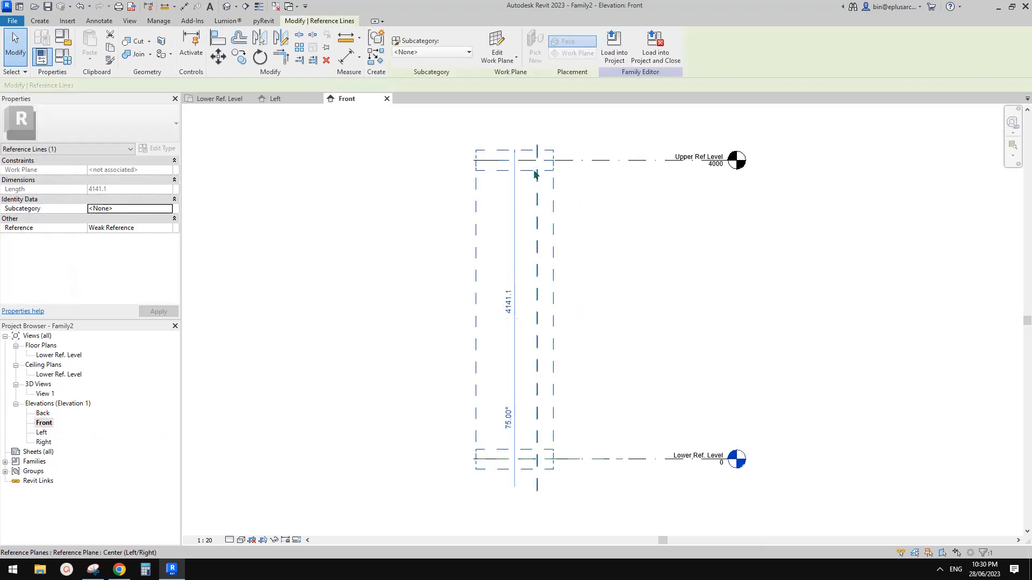
{"action": "left_click", "coordinate": [499, 48]}
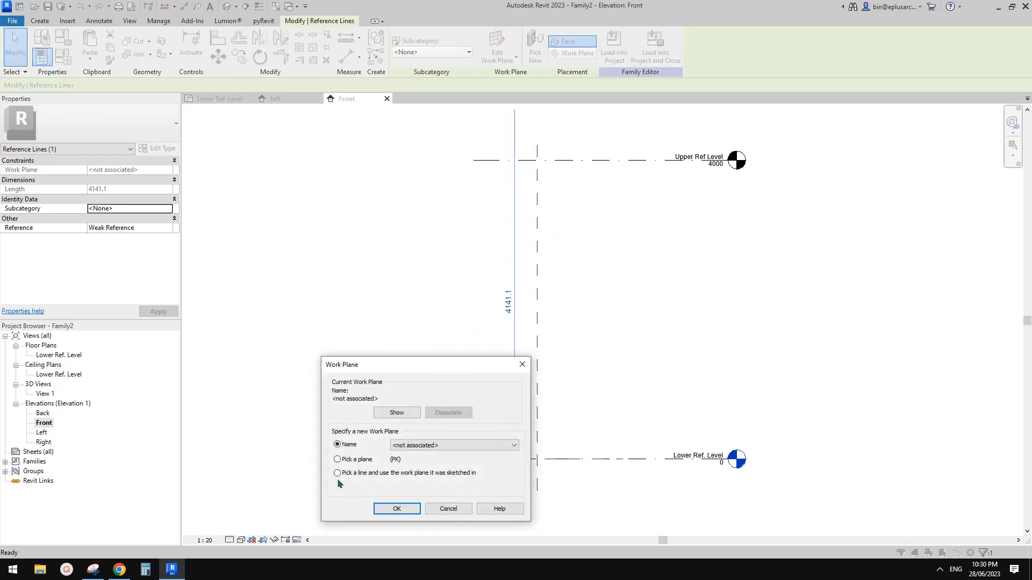
{"action": "left_click", "coordinate": [349, 460]}
{"action": "left_click", "coordinate": [397, 509]}
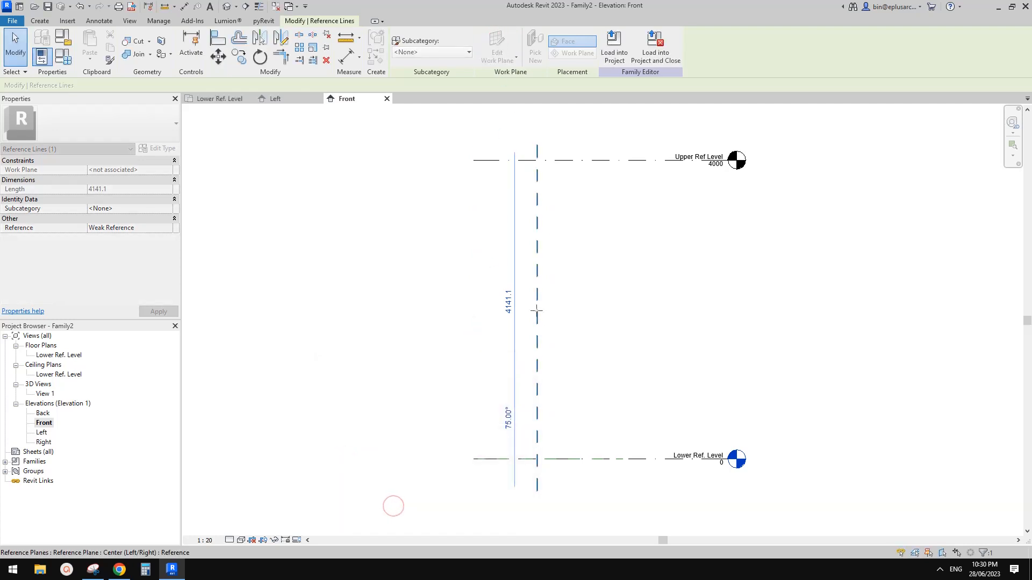
{"action": "left_click", "coordinate": [535, 182]}
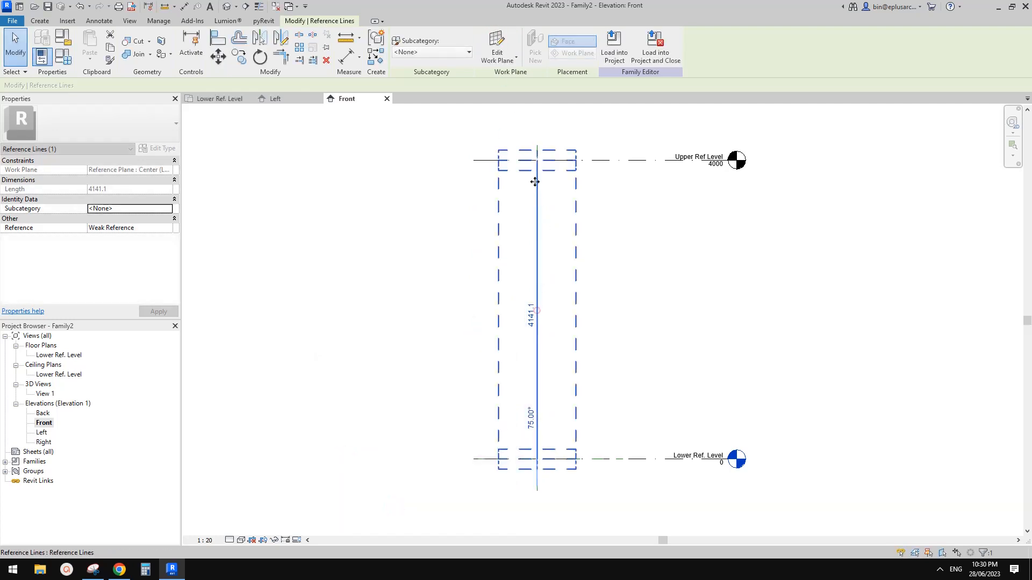
{"action": "left_click", "coordinate": [630, 342]}
Step: Add a horizontal reference plane at mid-height and dimension it 2200 above the lower level
{"action": "key", "text": "r"}
{"action": "key", "text": "p"}
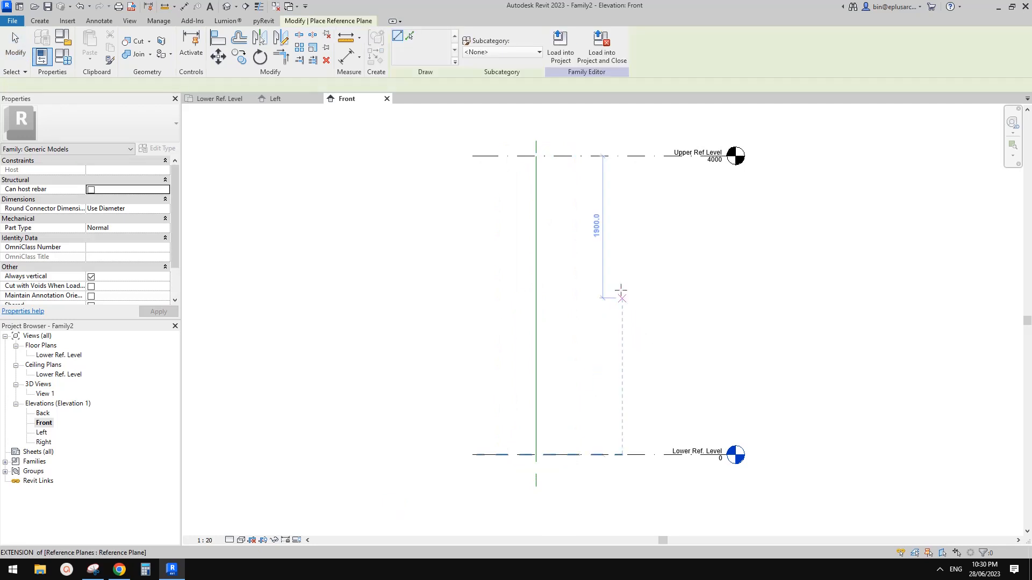
{"action": "left_click", "coordinate": [622, 291]}
{"action": "left_click", "coordinate": [465, 291]}
{"action": "key", "text": "Escape"}
{"action": "key", "text": "Escape"}
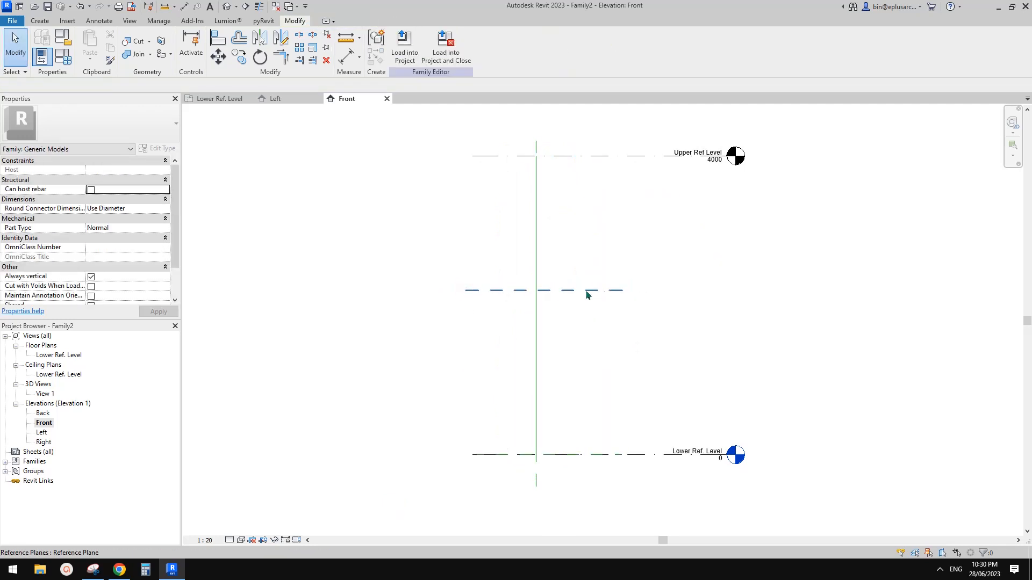
{"action": "key", "text": "i"}
{"action": "left_click", "coordinate": [604, 293]}
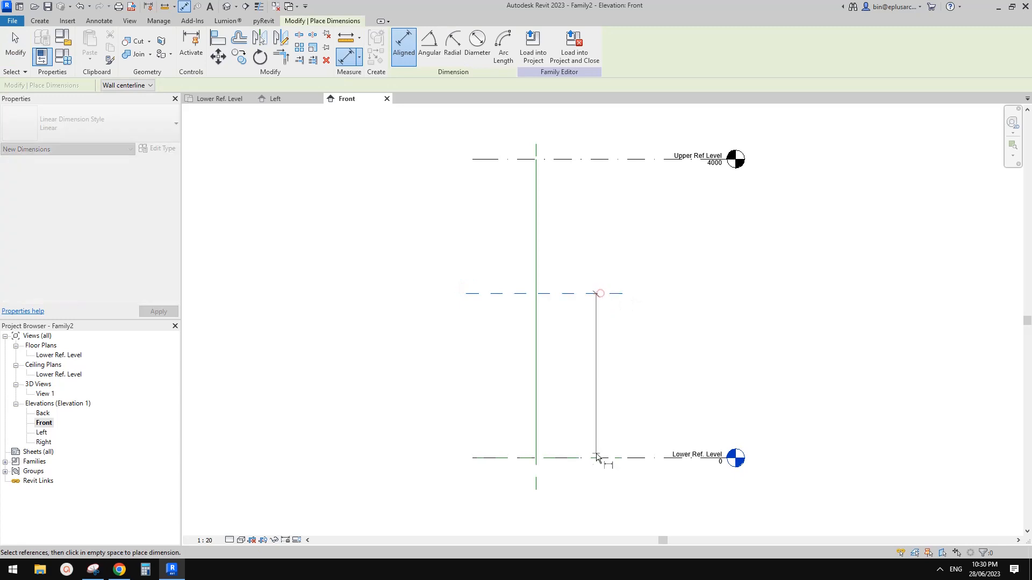
{"action": "left_click", "coordinate": [603, 459]}
{"action": "left_click", "coordinate": [630, 416]}
{"action": "key", "text": "Escape"}
{"action": "key", "text": "Escape"}
Step: Label the 2200 dimension with a new instance parameter h1
{"action": "left_click", "coordinate": [618, 376]}
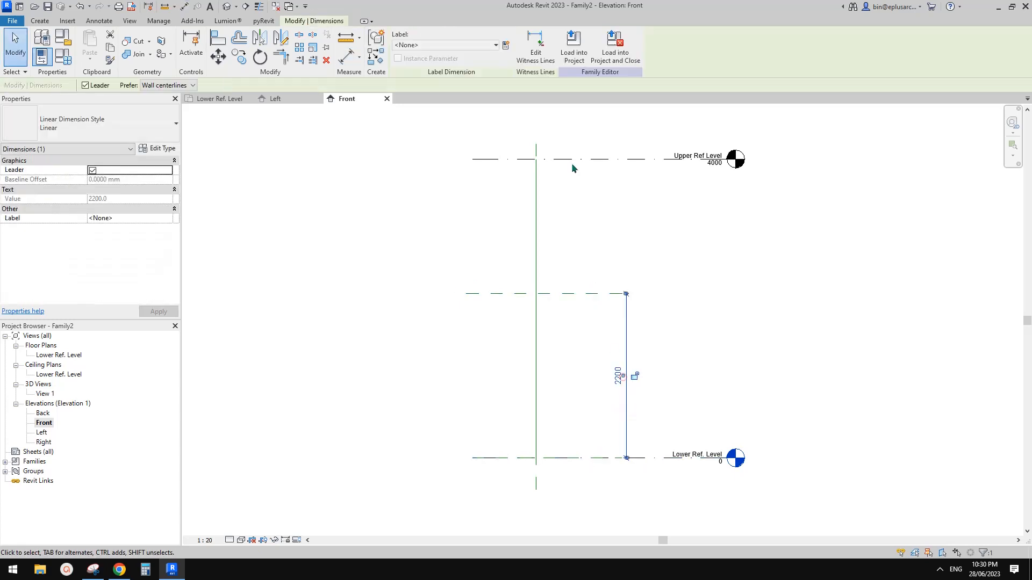
{"action": "left_click", "coordinate": [506, 47]}
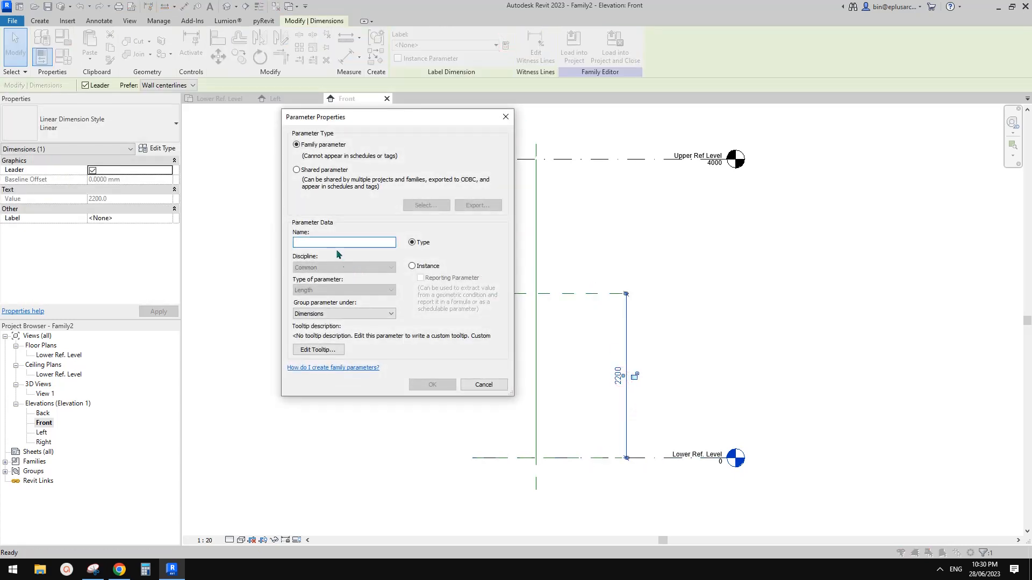
{"action": "type", "text": "h1"}
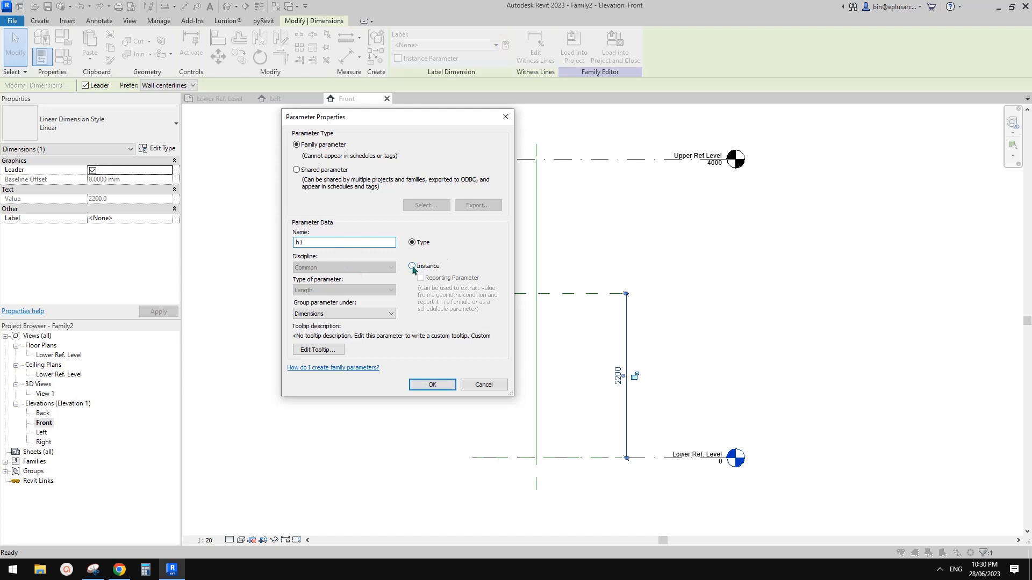
{"action": "left_click", "coordinate": [412, 266]}
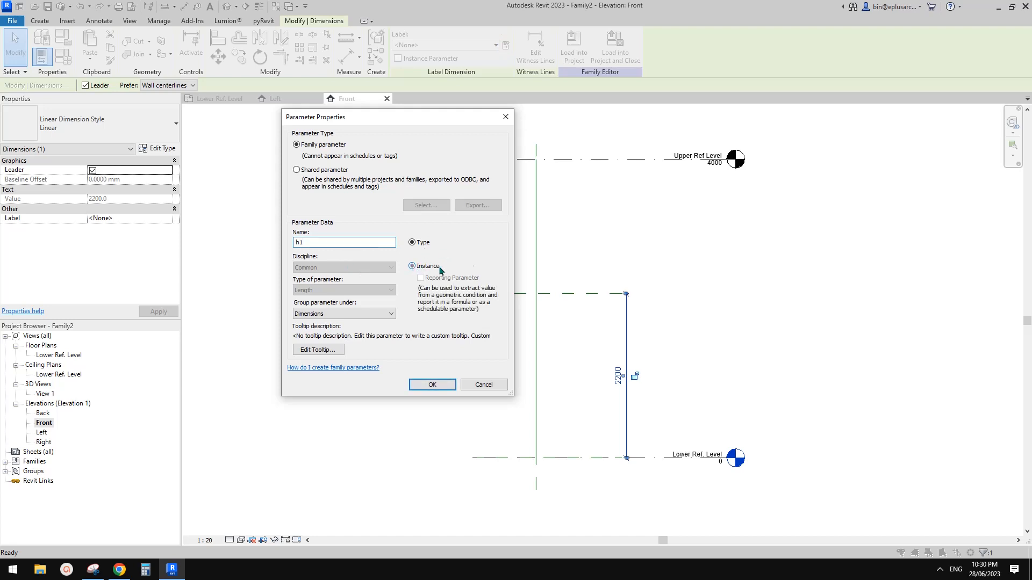
{"action": "left_click", "coordinate": [432, 385]}
{"action": "left_click", "coordinate": [692, 322]}
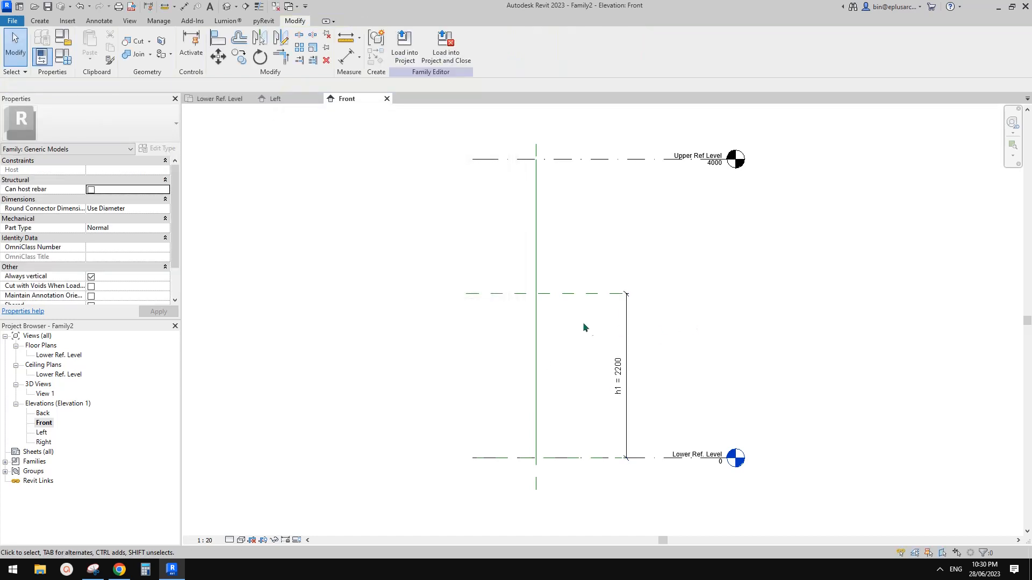
Step: Reopen the Left elevation, check the Y-column image, and zoom in on the sloped line
{"action": "double_click", "coordinate": [52, 433]}
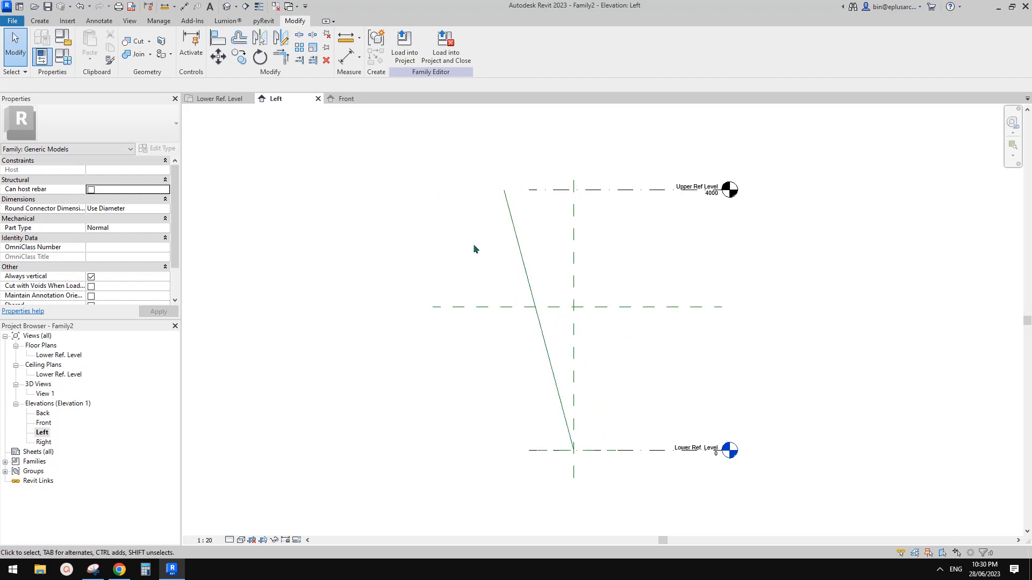
{"action": "left_click", "coordinate": [119, 570]}
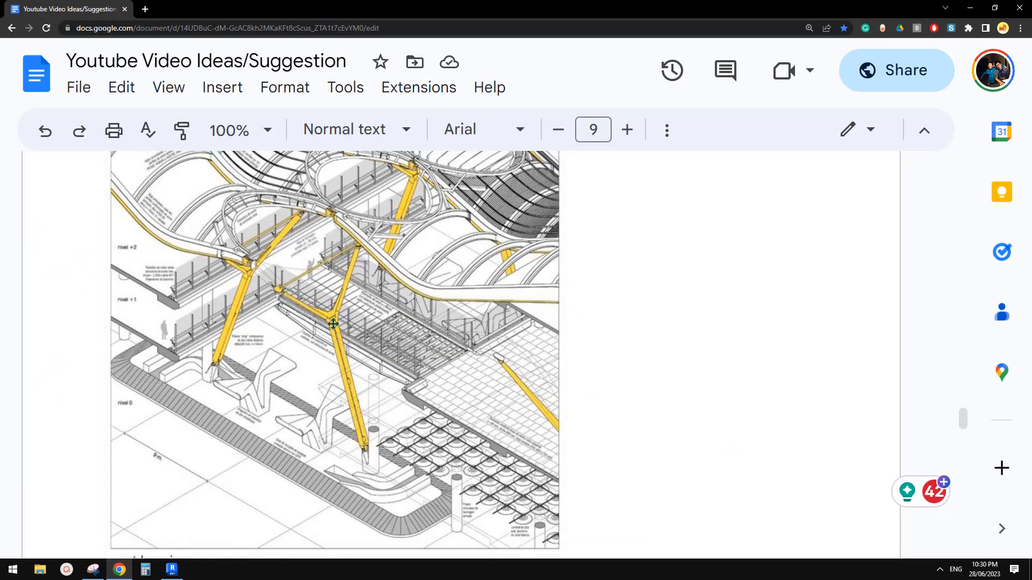
{"action": "left_click", "coordinate": [172, 570]}
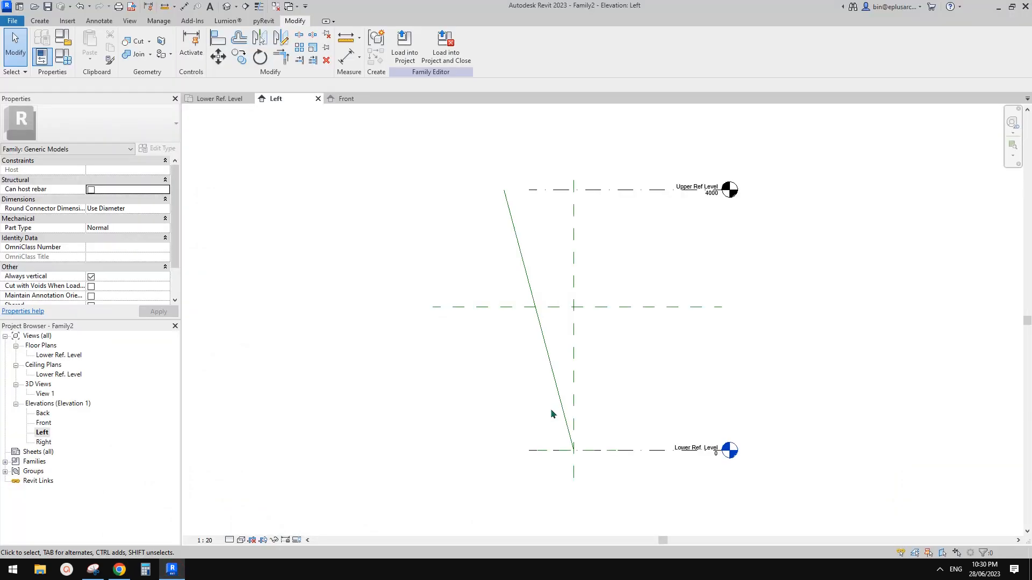
{"action": "middle_click_drag", "start_coordinate": [468, 416], "coordinate": [465, 418]}
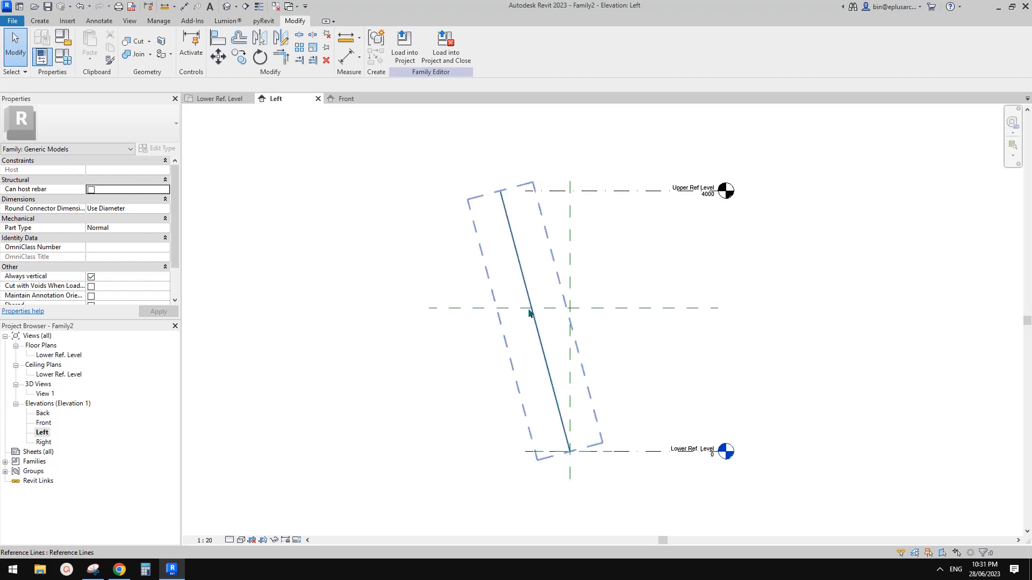
{"action": "middle_click_drag", "start_coordinate": [606, 378], "coordinate": [601, 365]}
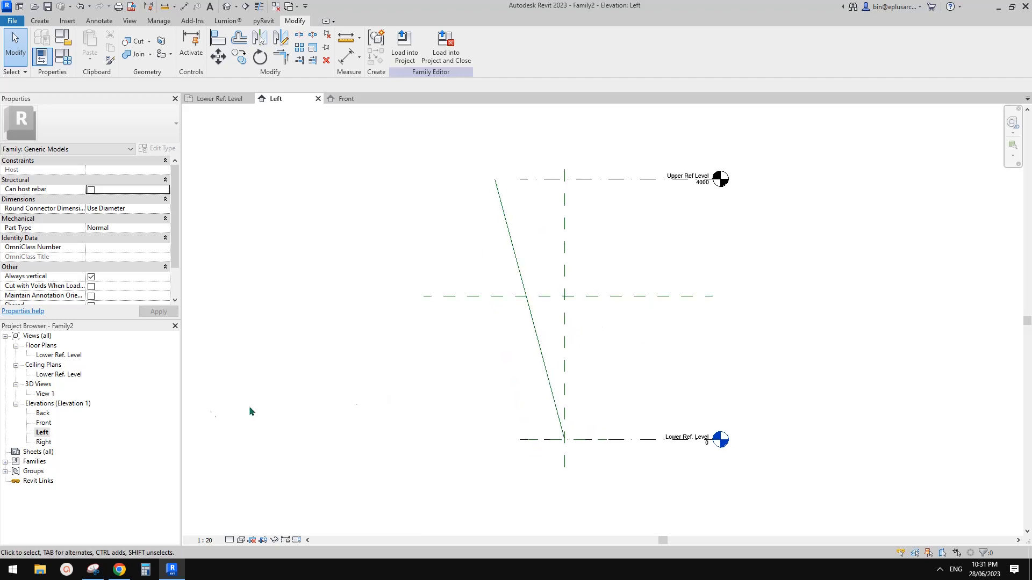
{"action": "double_click", "coordinate": [44, 423]}
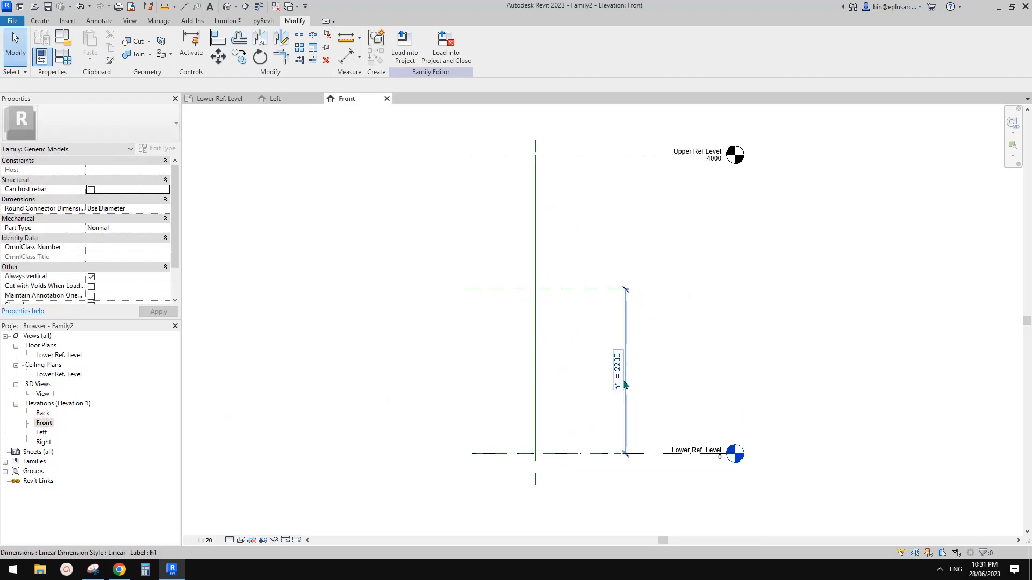
{"action": "double_click", "coordinate": [42, 433]}
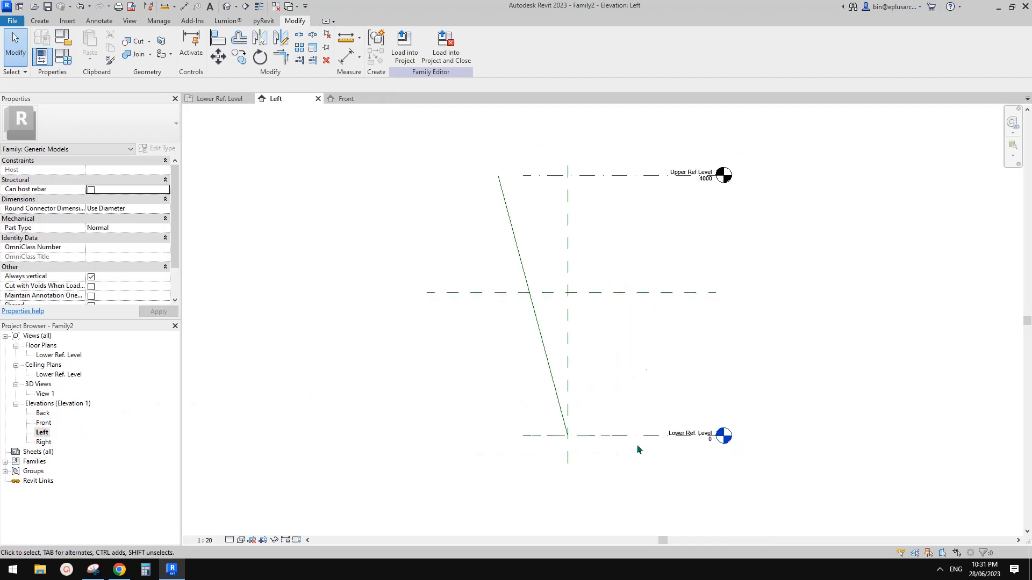
{"action": "middle_click_drag", "start_coordinate": [608, 322], "coordinate": [605, 320]}
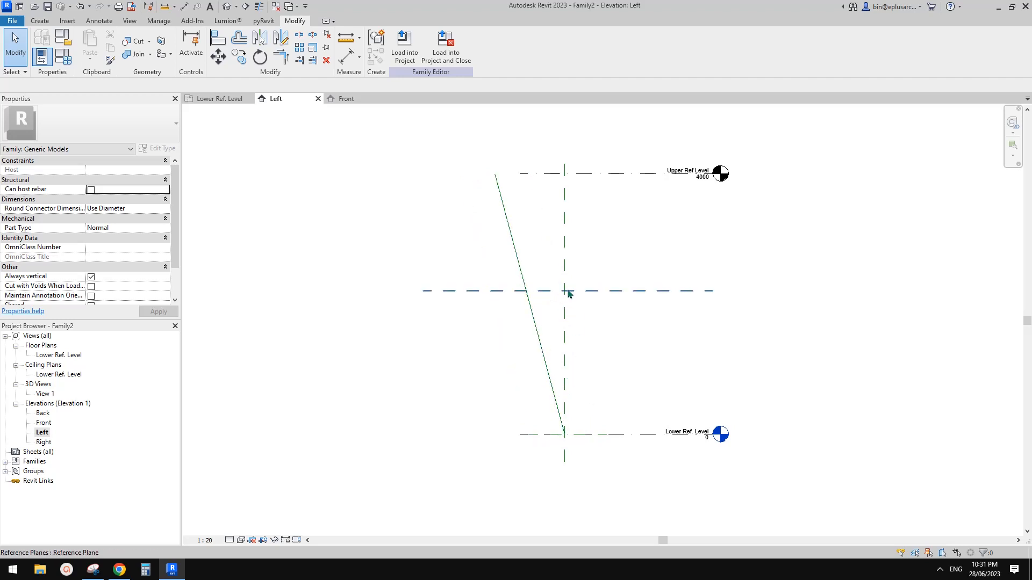
{"action": "scroll", "coordinate": [577, 323], "scroll_direction": "up", "scroll_amount": 1}
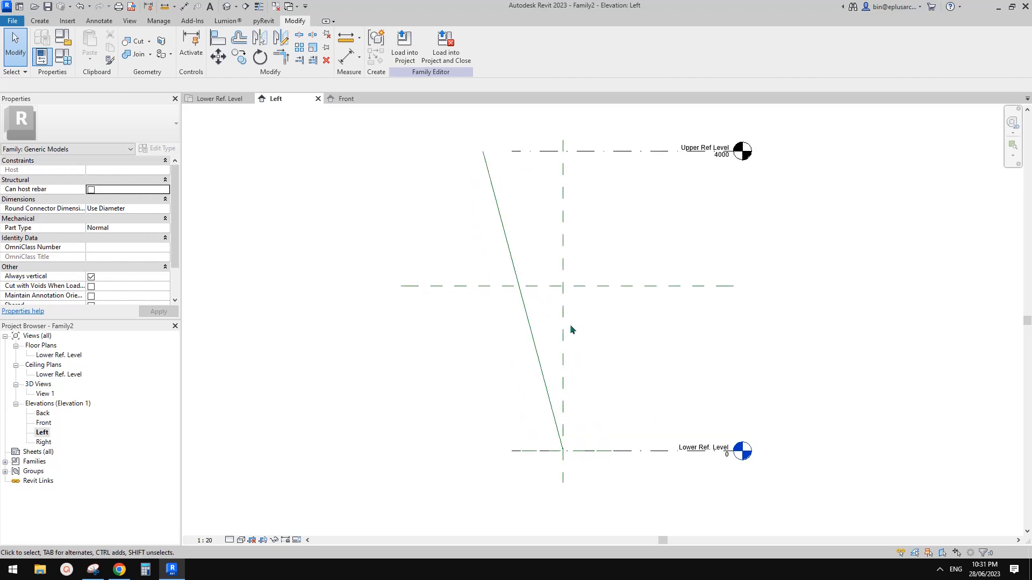
{"action": "middle_click_drag", "start_coordinate": [568, 358], "coordinate": [574, 366]}
Step: Add a 15.00° angular dimension between the sloped reference line and the vertical reference plane
{"action": "key", "text": "d"}
{"action": "key", "text": "i"}
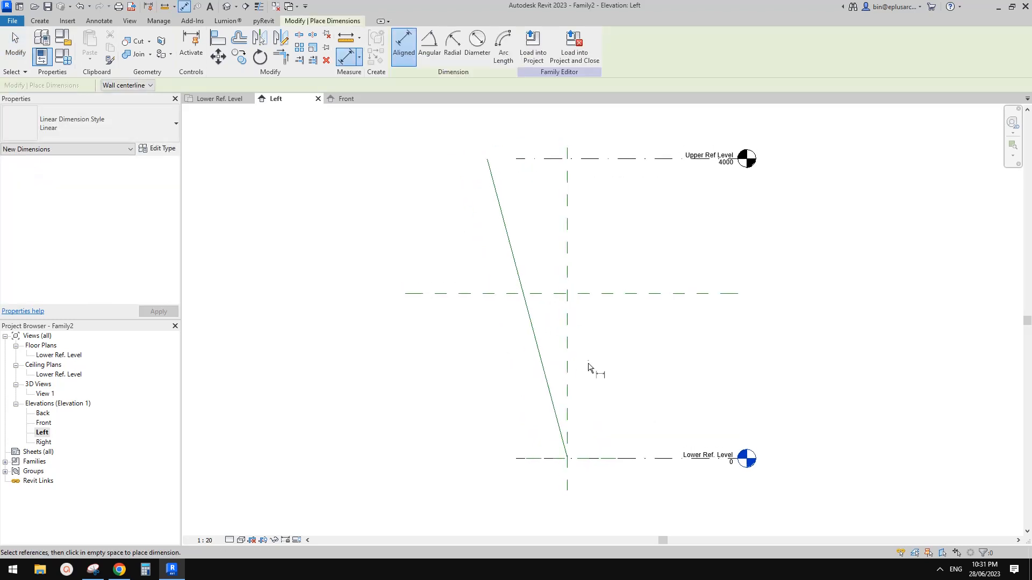
{"action": "left_click", "coordinate": [430, 46]}
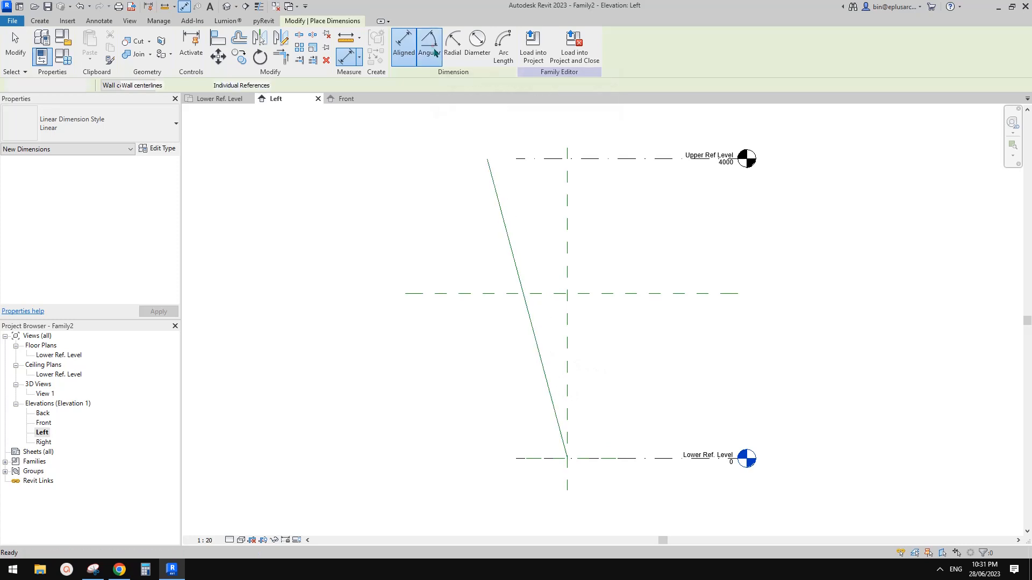
{"action": "left_click", "coordinate": [548, 387]}
{"action": "left_click", "coordinate": [567, 385]}
{"action": "scroll", "coordinate": [559, 387], "scroll_direction": "up", "scroll_amount": 2}
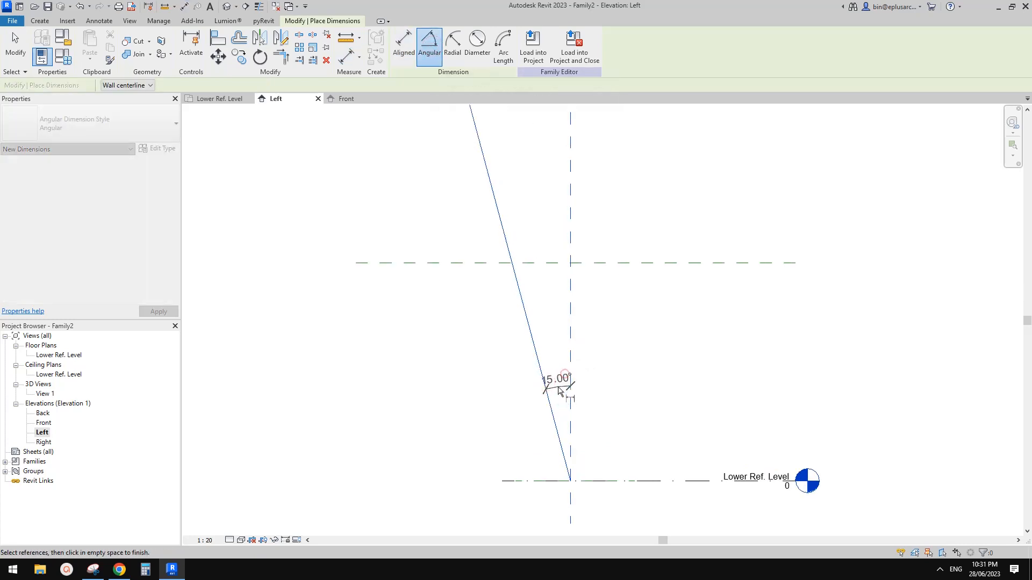
{"action": "left_click", "coordinate": [565, 374]}
{"action": "key", "text": "Escape"}
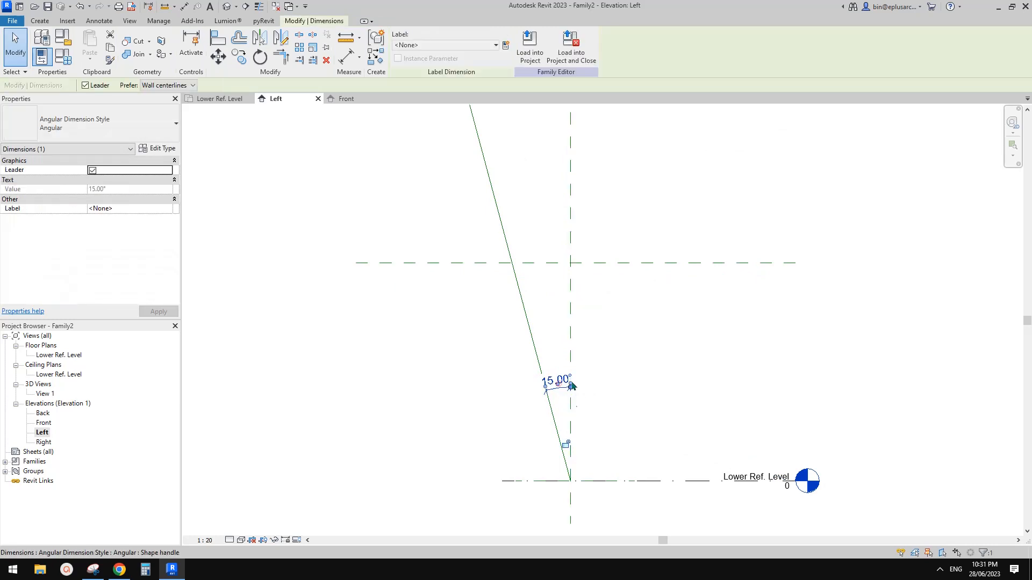
{"action": "scroll", "coordinate": [583, 219], "scroll_direction": "down", "scroll_amount": 1}
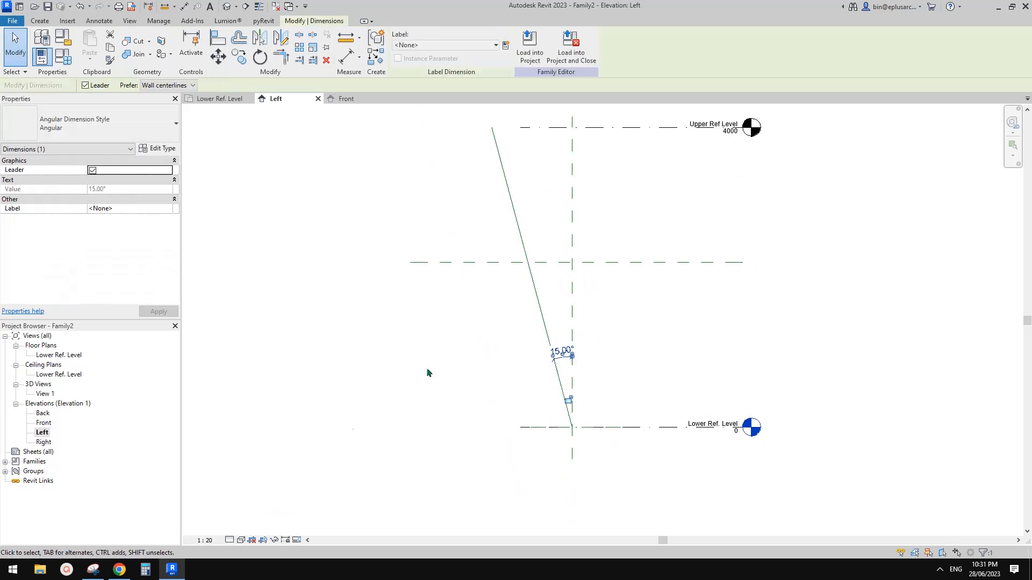
{"action": "middle_click_drag", "start_coordinate": [549, 336], "coordinate": [547, 341]}
Step: Label the 15.00° angle with a new instance parameter a1, then bring up Snipping Tool
{"action": "left_click", "coordinate": [506, 45]}
{"action": "type", "text": "a"}
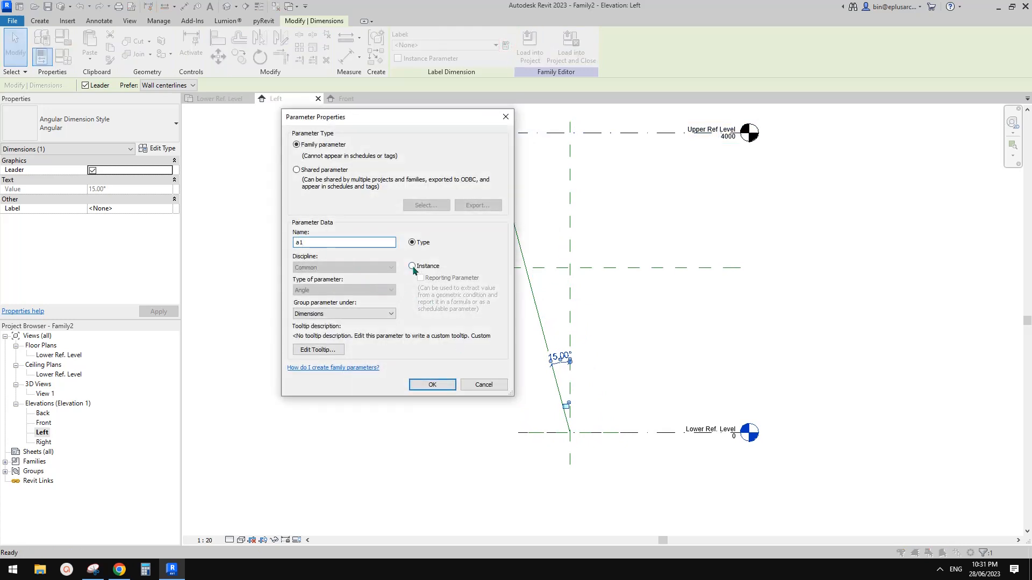
{"action": "type", "text": "1"}
{"action": "left_click", "coordinate": [412, 266]}
{"action": "left_click", "coordinate": [432, 385]}
{"action": "scroll", "coordinate": [589, 340], "scroll_direction": "up", "scroll_amount": 1}
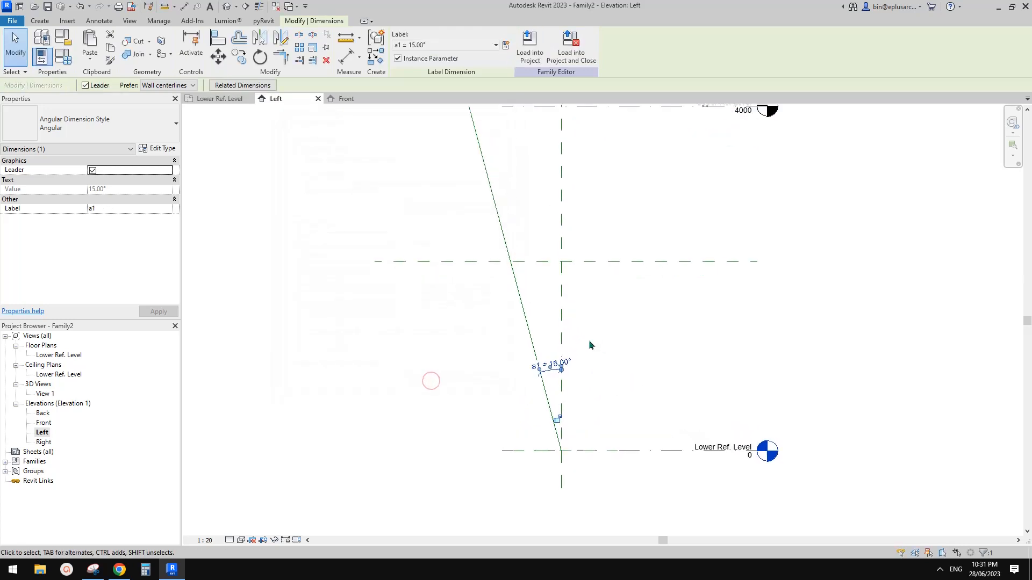
{"action": "left_click", "coordinate": [585, 355]}
{"action": "middle_click_drag", "start_coordinate": [585, 355], "coordinate": [581, 348]}
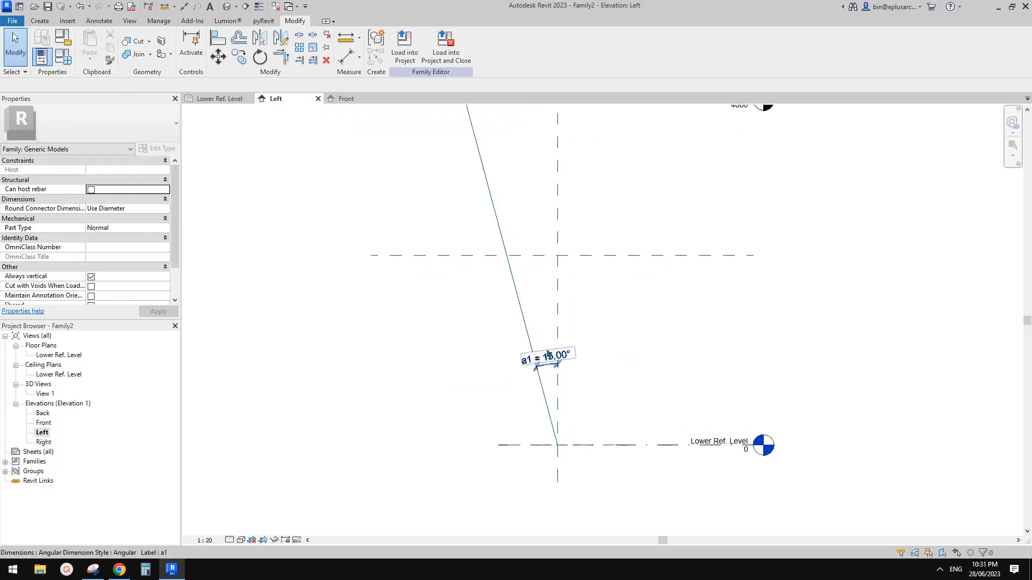
{"action": "left_click", "coordinate": [94, 570]}
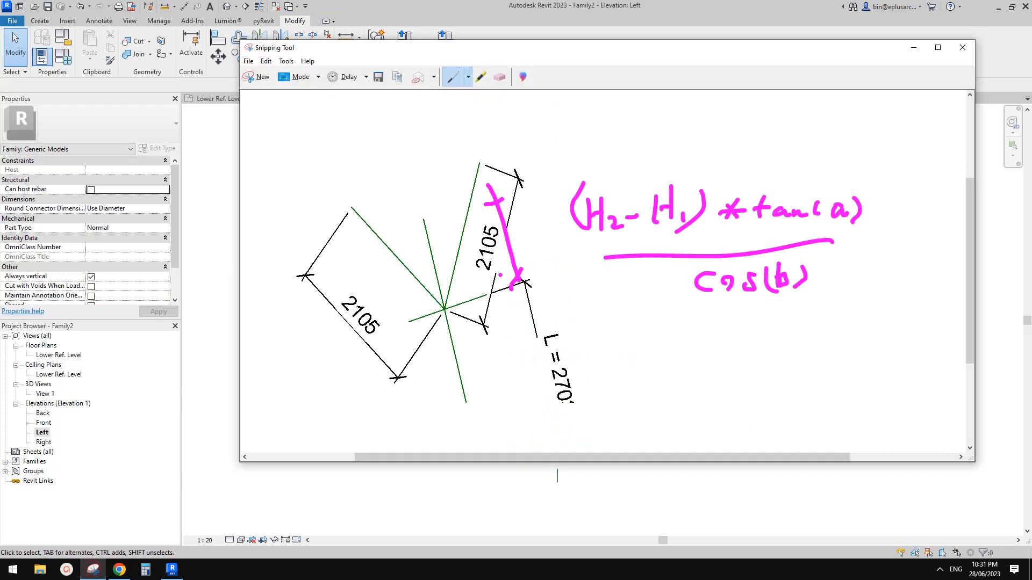
Step: Snip the Left elevation around the sloped line and sketch the triangle with a1 and h1 labels
{"action": "left_click", "coordinate": [256, 76]}
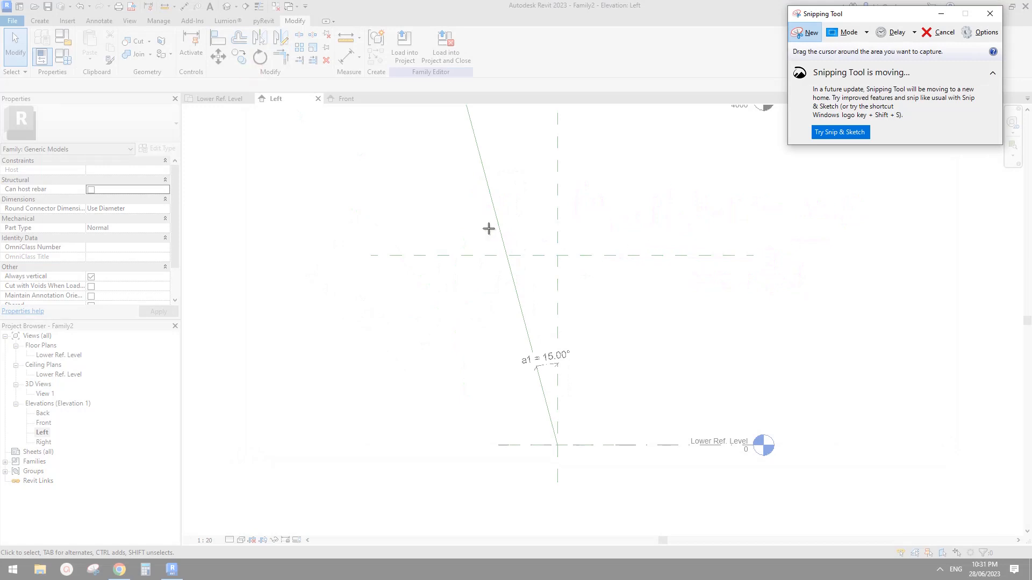
{"action": "left_click_drag", "start_coordinate": [376, 149], "coordinate": [687, 500]}
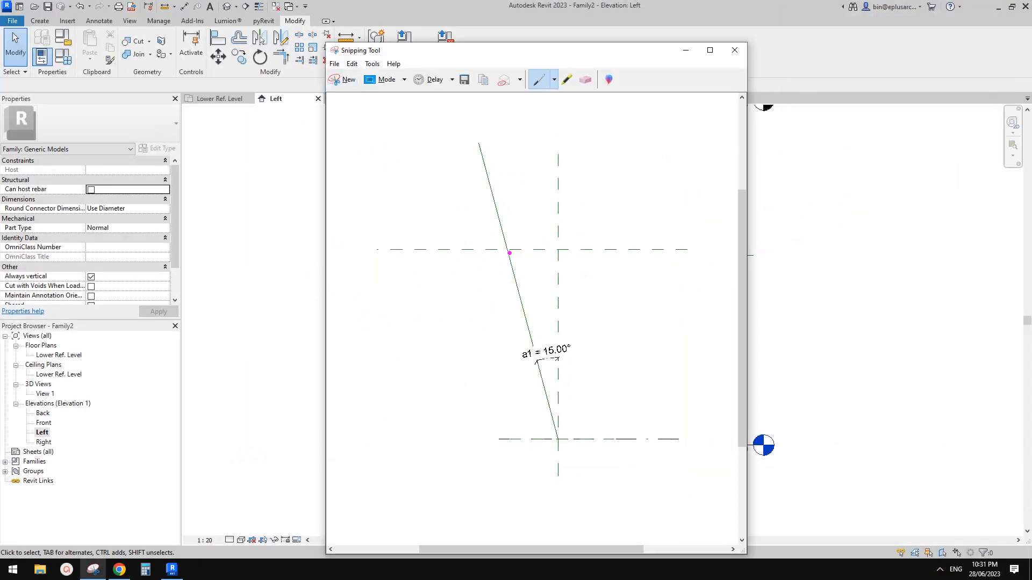
{"action": "mouse_move", "coordinate": [510, 253]}
{"action": "left_mouse_down"}
{"action": "mouse_move", "coordinate": [544, 404]}
{"action": "mouse_move", "coordinate": [558, 349]}
{"action": "mouse_move", "coordinate": [558, 252]}
{"action": "mouse_move", "coordinate": [503, 249]}
{"action": "left_mouse_up"}
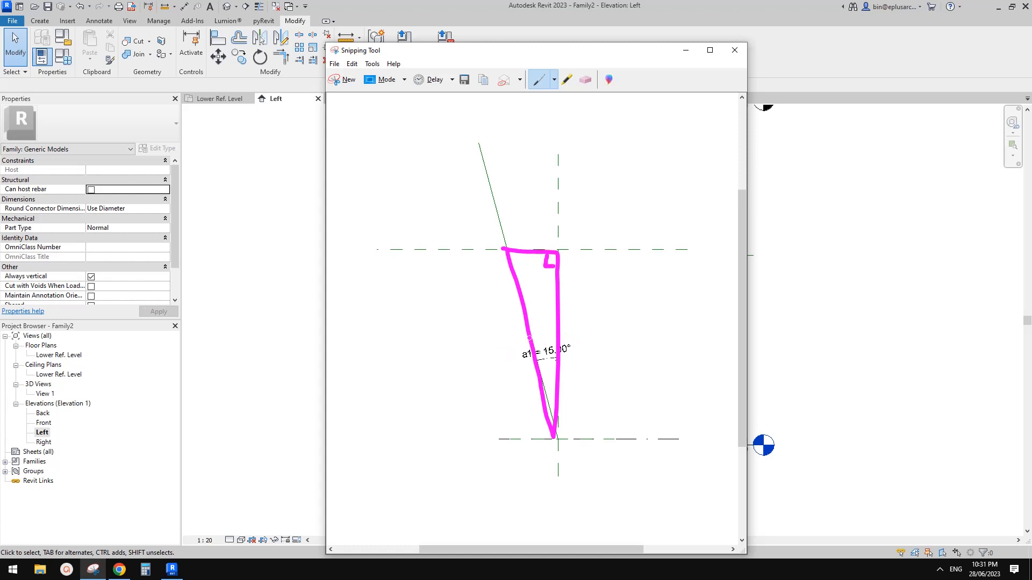
{"action": "mouse_move", "coordinate": [604, 375]}
{"action": "left_mouse_down"}
{"action": "mouse_move", "coordinate": [597, 384]}
{"action": "mouse_move", "coordinate": [610, 385]}
{"action": "left_mouse_up"}
{"action": "mouse_move", "coordinate": [646, 234]}
{"action": "left_mouse_down"}
{"action": "mouse_move", "coordinate": [634, 453]}
{"action": "mouse_move", "coordinate": [641, 435]}
{"action": "left_mouse_up"}
{"action": "mouse_move", "coordinate": [658, 326]}
{"action": "left_mouse_down"}
{"action": "mouse_move", "coordinate": [667, 361]}
{"action": "mouse_move", "coordinate": [679, 365]}
{"action": "left_mouse_up"}
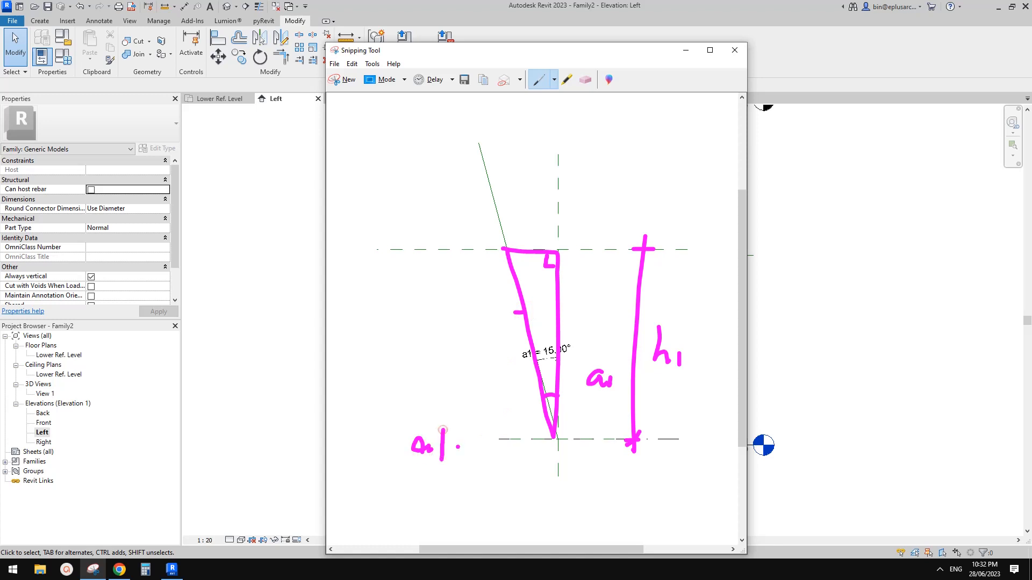
Step: Write the length note L = h1/cos(a1) on the snip and return to Revit
{"action": "left_click_drag", "start_coordinate": [413, 445], "coordinate": [456, 446]}
{"action": "mouse_move", "coordinate": [384, 324]}
{"action": "left_mouse_down"}
{"action": "mouse_move", "coordinate": [401, 371]}
{"action": "mouse_move", "coordinate": [437, 338]}
{"action": "left_mouse_up"}
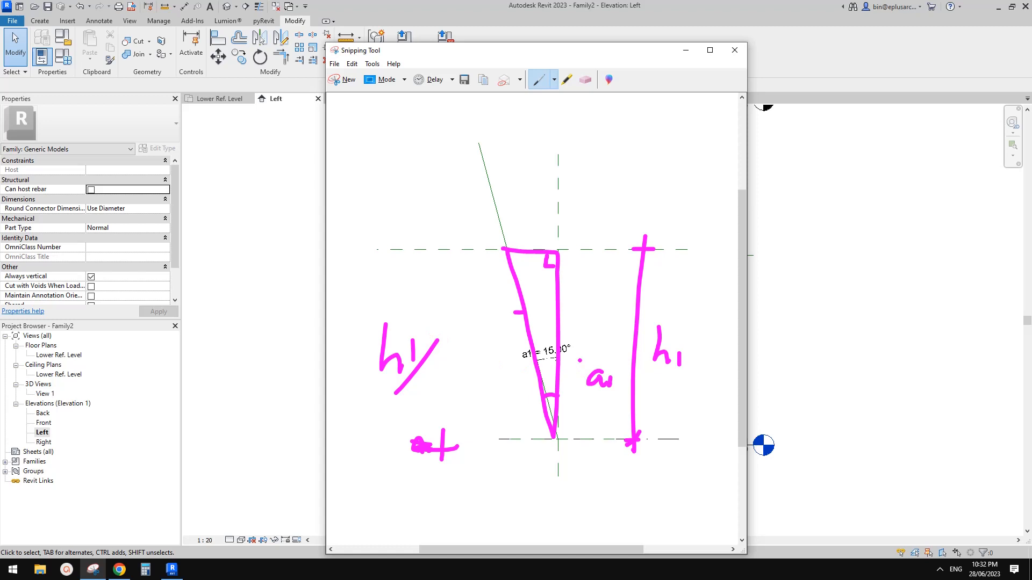
{"action": "left_click_drag", "start_coordinate": [444, 371], "coordinate": [480, 387]}
{"action": "left_click", "coordinate": [469, 381]}
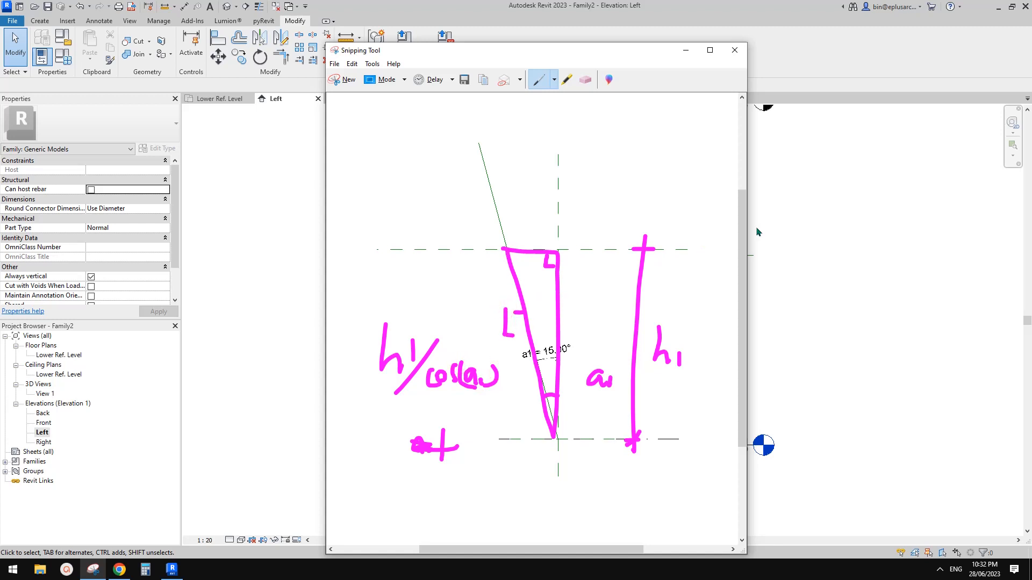
{"action": "left_click", "coordinate": [787, 232]}
{"action": "scroll", "coordinate": [502, 322], "scroll_direction": "up", "scroll_amount": 2}
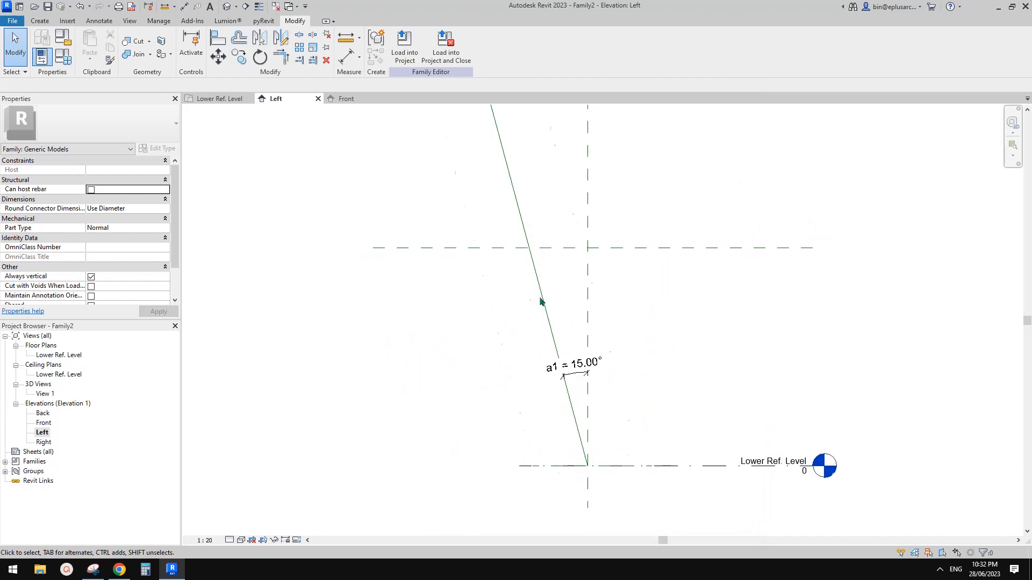
Step: Add a new instance length parameter L1 in Family Types
{"action": "left_click", "coordinate": [39, 21]}
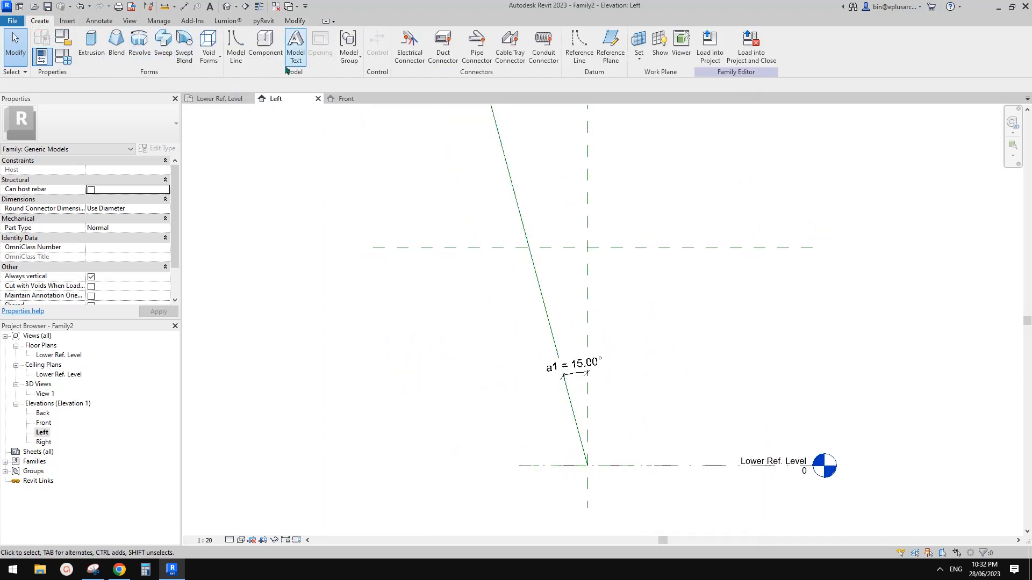
{"action": "left_click", "coordinate": [63, 56]}
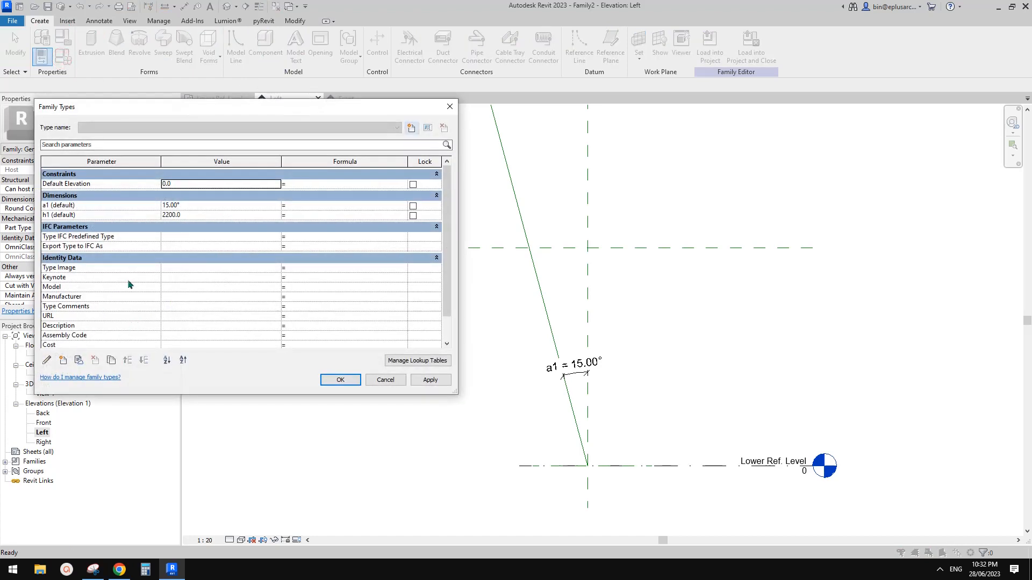
{"action": "left_click", "coordinate": [64, 361]}
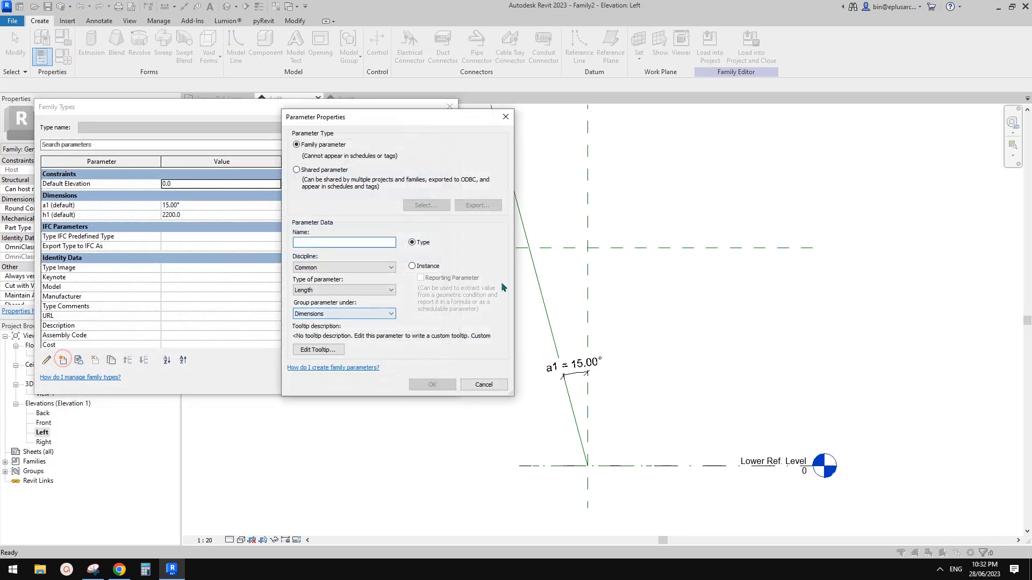
{"action": "type", "text": "L"}
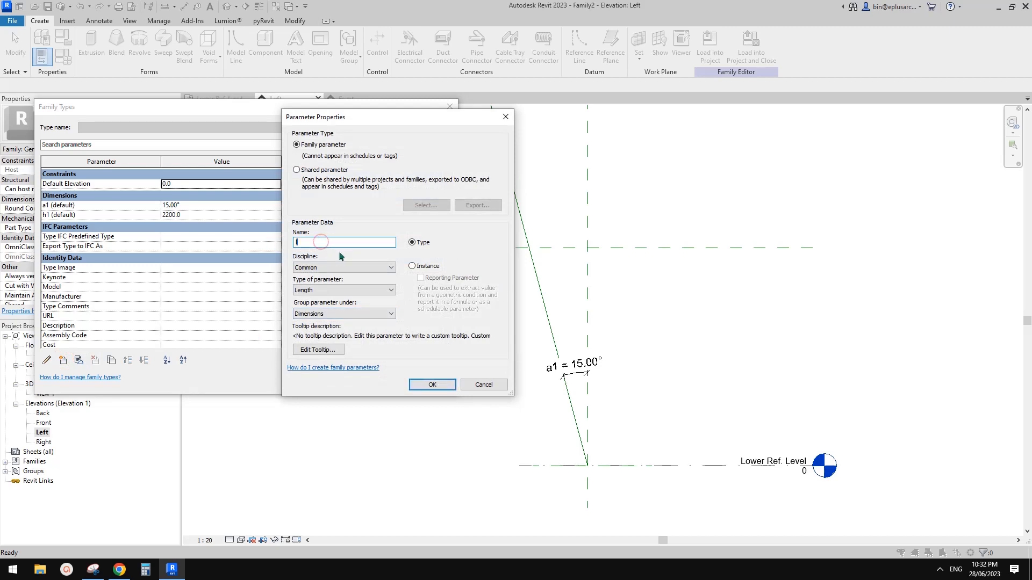
{"action": "type", "text": "1"}
{"action": "left_click", "coordinate": [412, 266]}
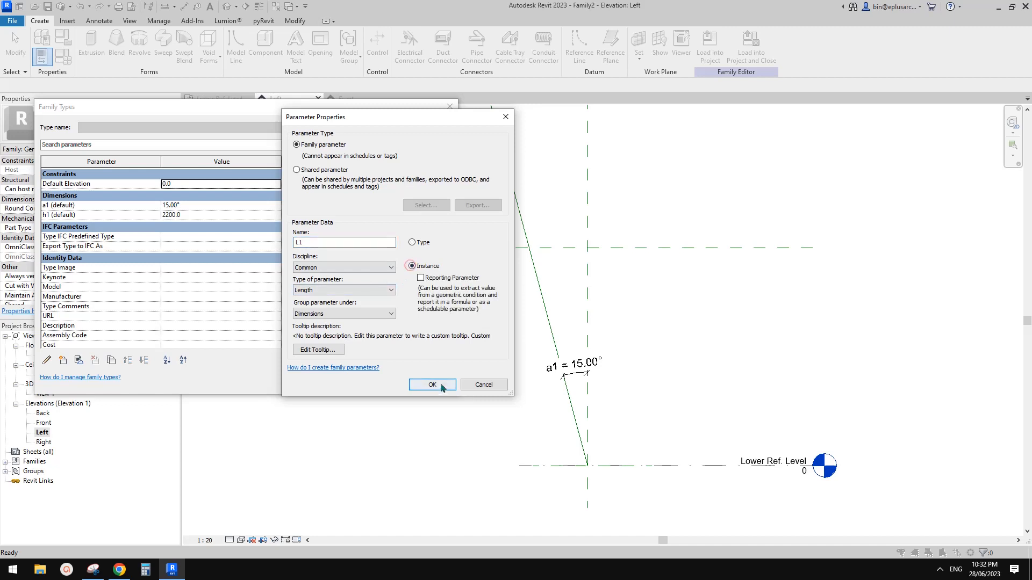
{"action": "left_click", "coordinate": [433, 385]}
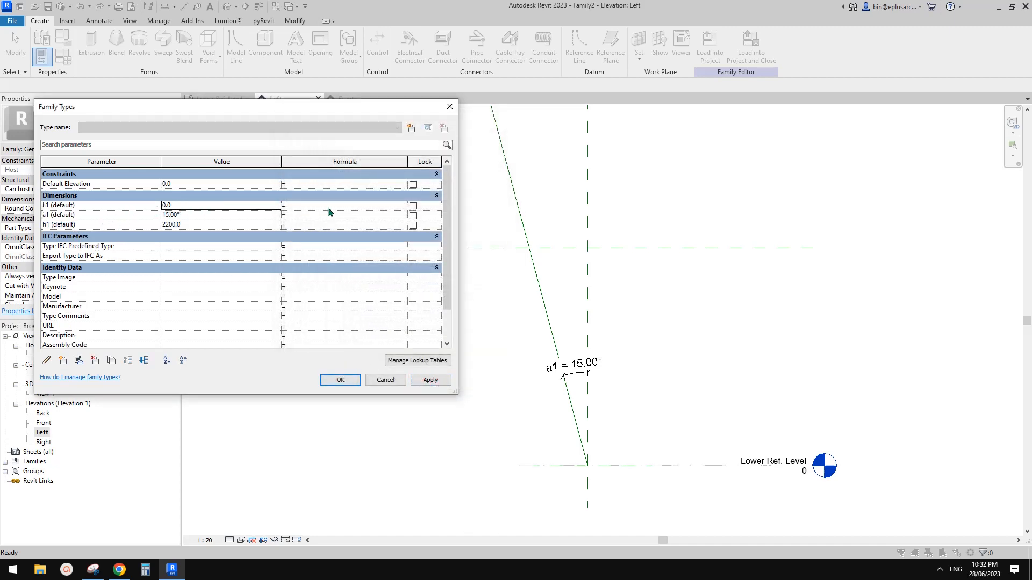
Step: Give L1 the formula h1 / cos(a1), computing 2277.6, and close Family Types
{"action": "left_click", "coordinate": [316, 205]}
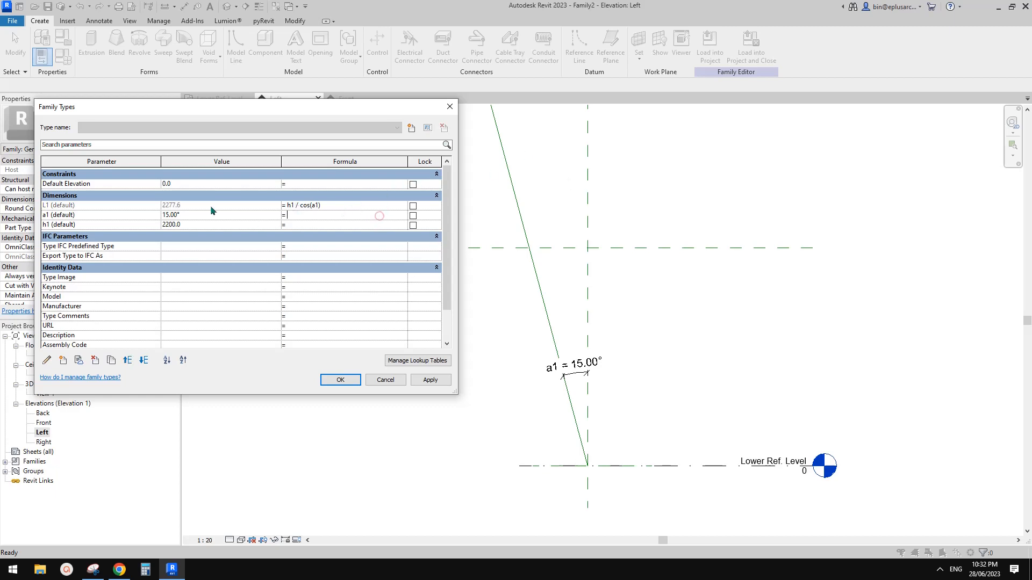
{"action": "left_click", "coordinate": [381, 220]}
{"action": "left_click", "coordinate": [430, 380]}
{"action": "left_click", "coordinate": [341, 380]}
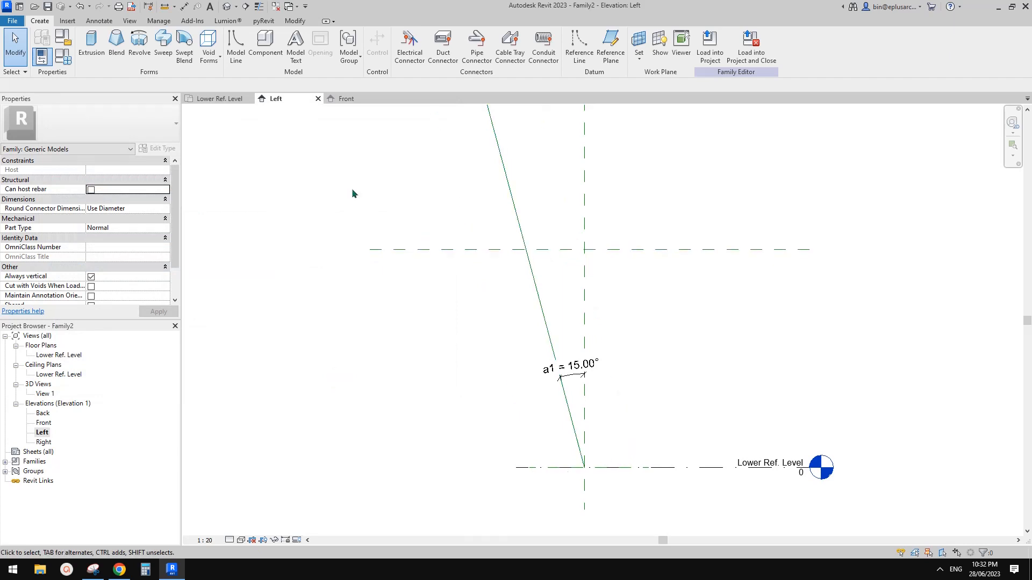
Step: Open the default 3D view and orbit to inspect the inclined reference line
{"action": "left_click", "coordinate": [227, 7]}
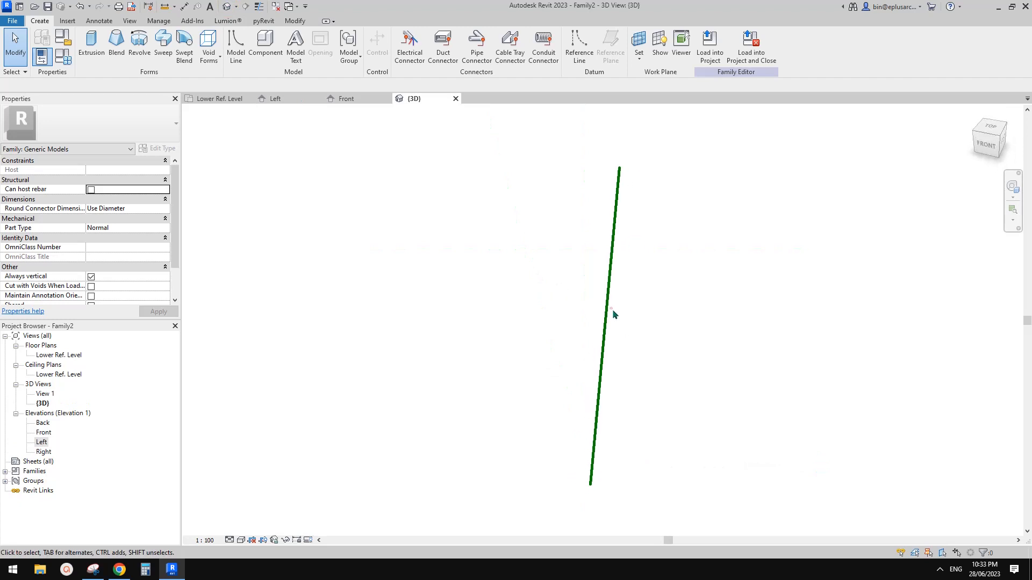
{"action": "middle_click_drag", "start_coordinate": [614, 314], "coordinate": [744, 321], "text": "shift"}
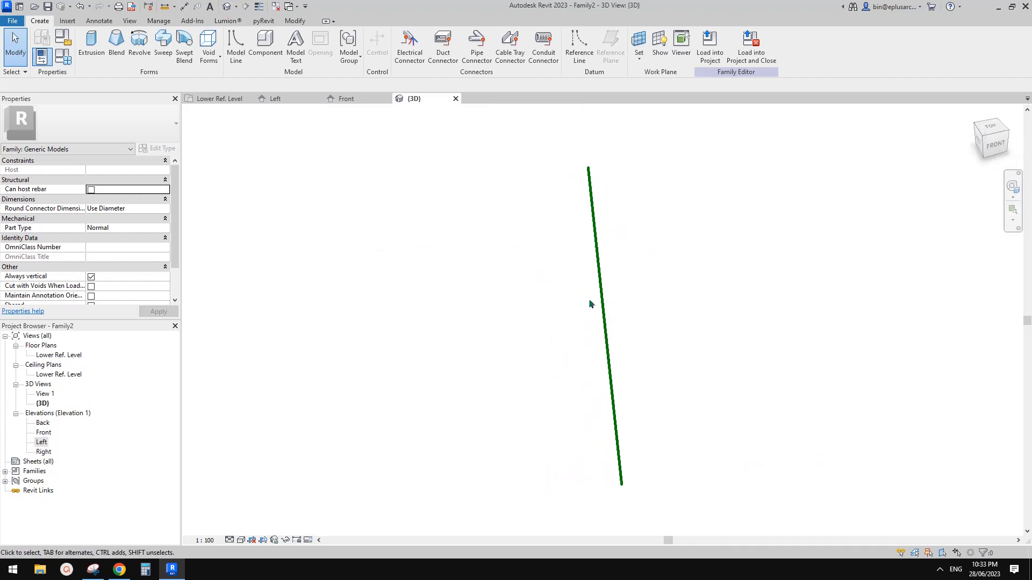
{"action": "middle_click_drag", "start_coordinate": [590, 304], "coordinate": [635, 314], "text": "shift"}
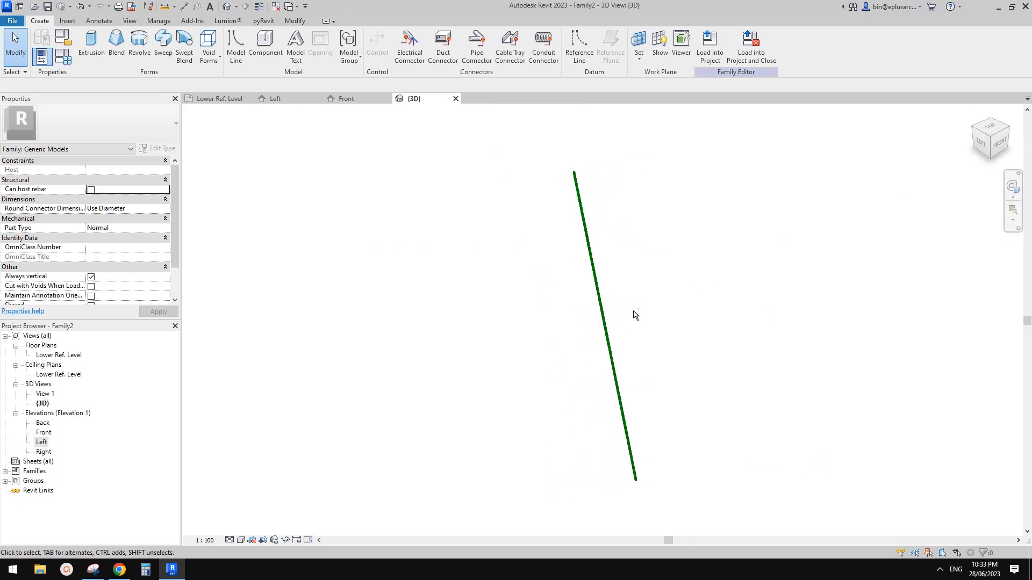
{"action": "middle_click_drag", "start_coordinate": [636, 381], "coordinate": [640, 331], "text": "shift"}
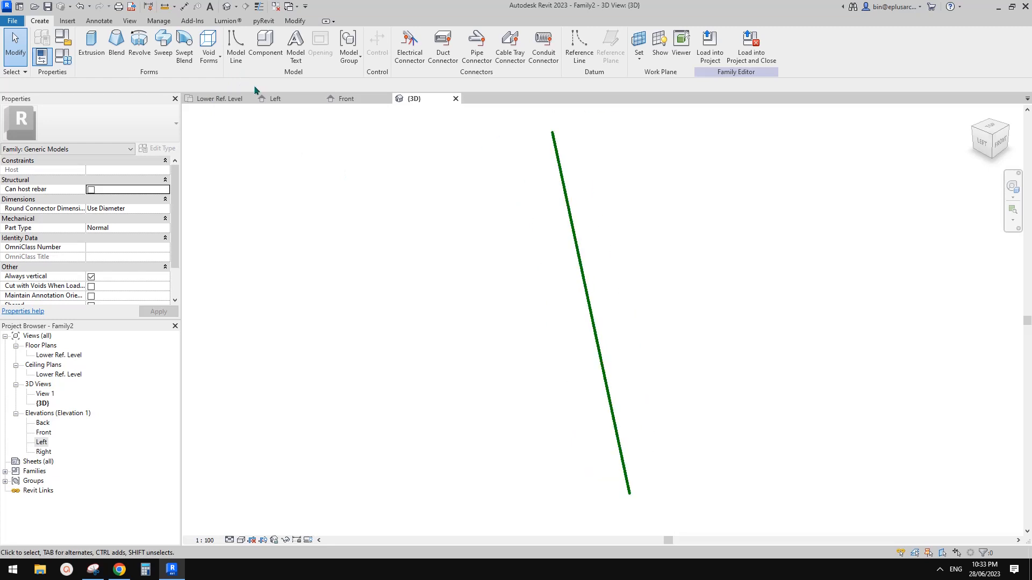
Step: Make the inclined reference line's own plane the current work plane
{"action": "left_click", "coordinate": [639, 40]}
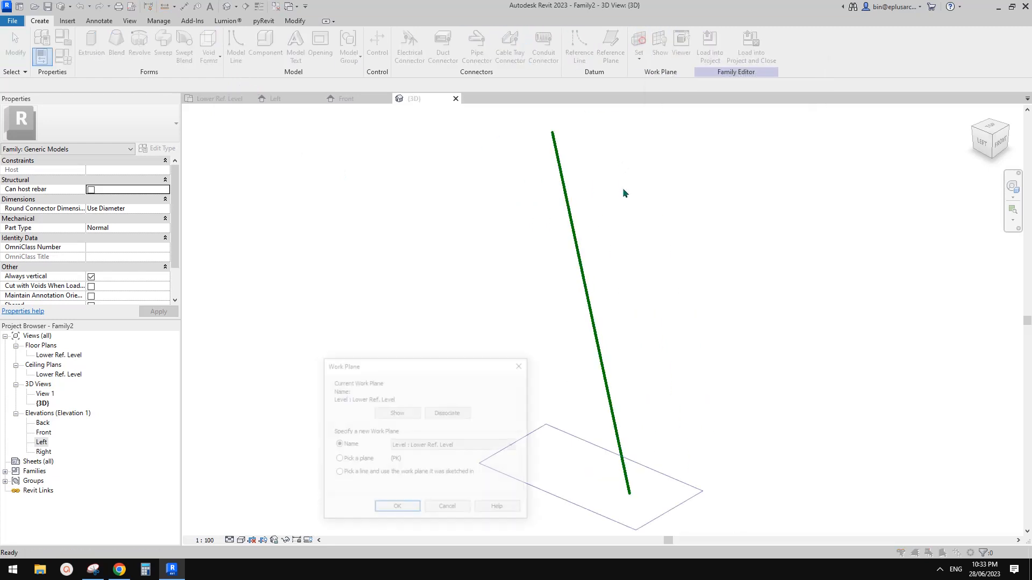
{"action": "left_click", "coordinate": [393, 508]}
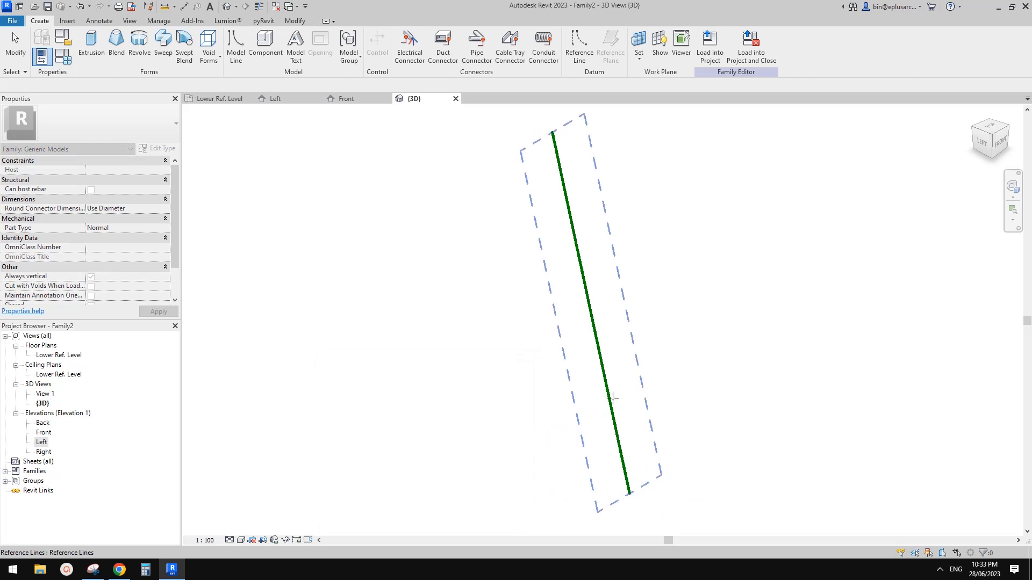
{"action": "left_click", "coordinate": [613, 399]}
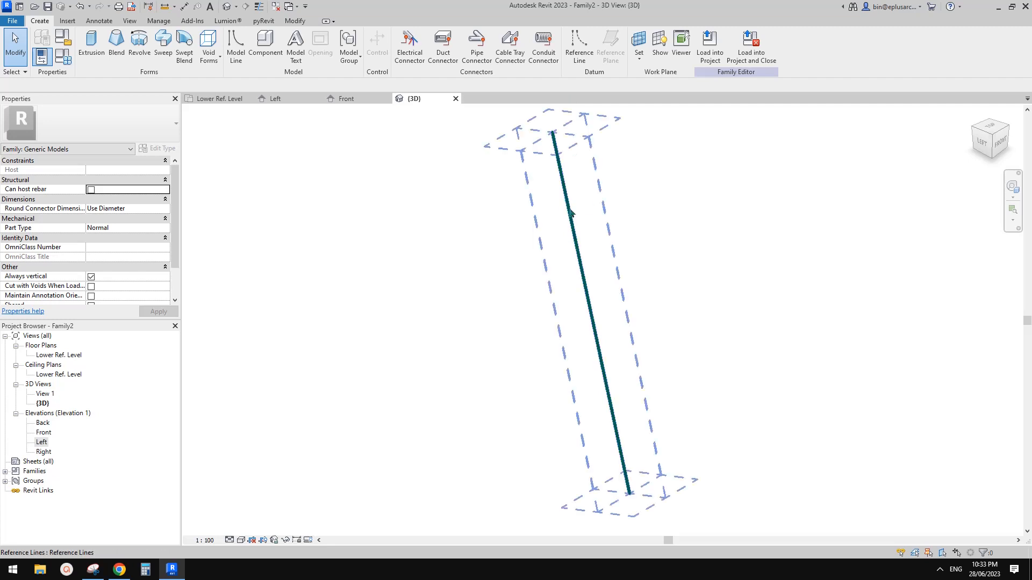
{"action": "left_click", "coordinate": [580, 56]}
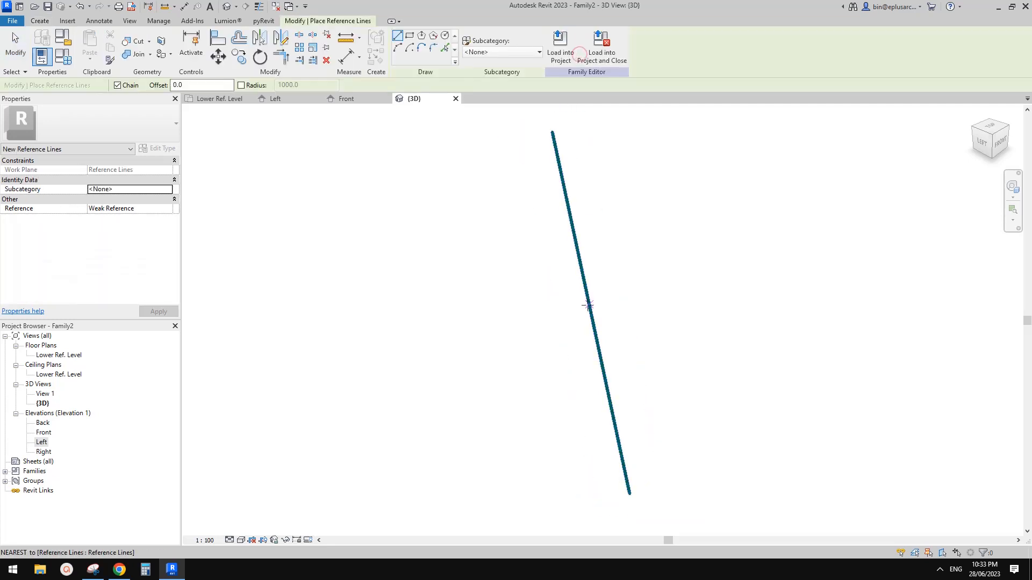
Step: Draw a short reference line crossing the inclined reference line
{"action": "left_click", "coordinate": [540, 319]}
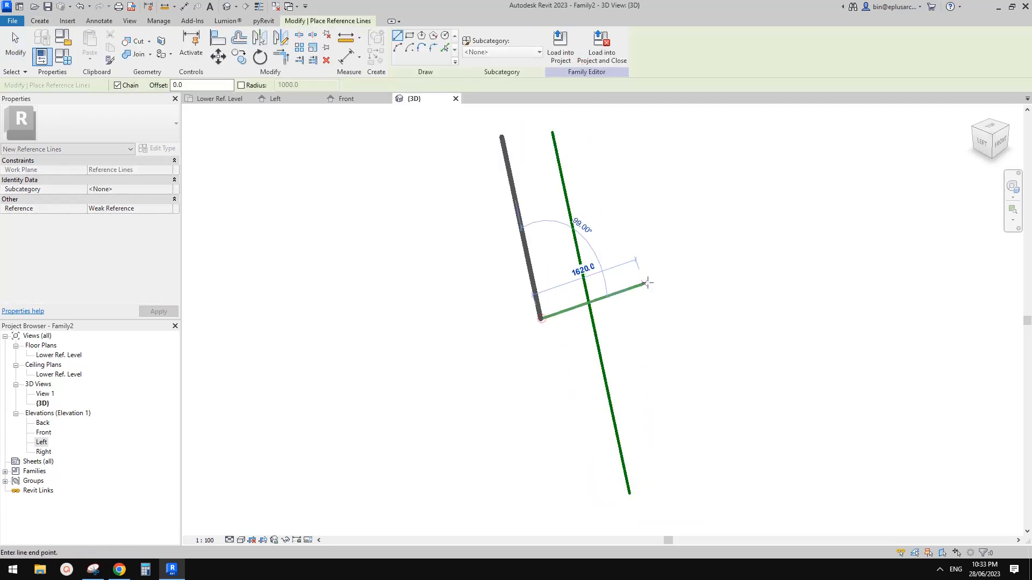
{"action": "left_click", "coordinate": [650, 281]}
{"action": "middle_click_drag", "start_coordinate": [631, 298], "coordinate": [621, 262]}
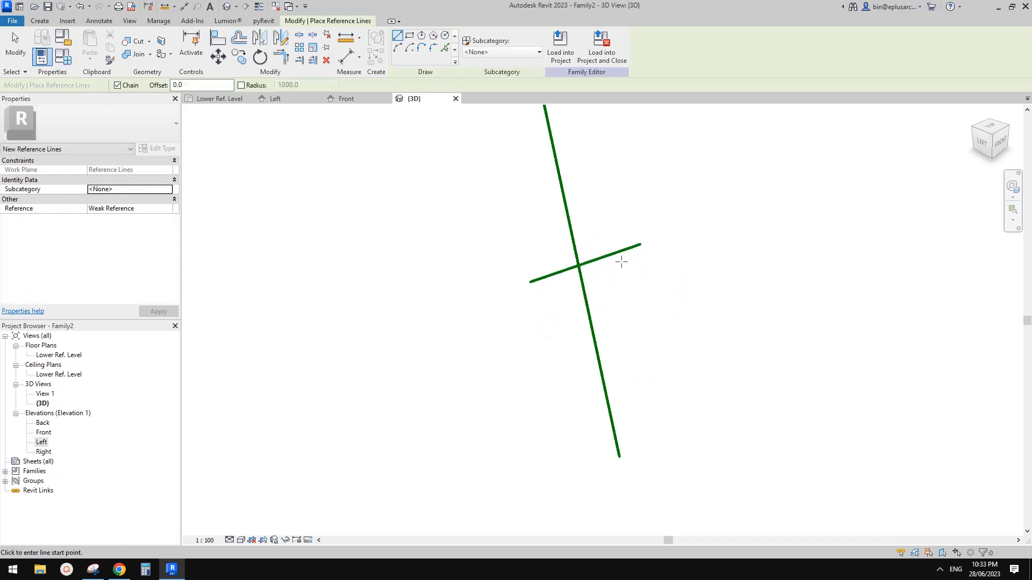
Step: Add an aligned dimension from the crossing line to the inclined line's base
{"action": "key", "text": "d"}
{"action": "key", "text": "i"}
{"action": "left_click", "coordinate": [616, 253]}
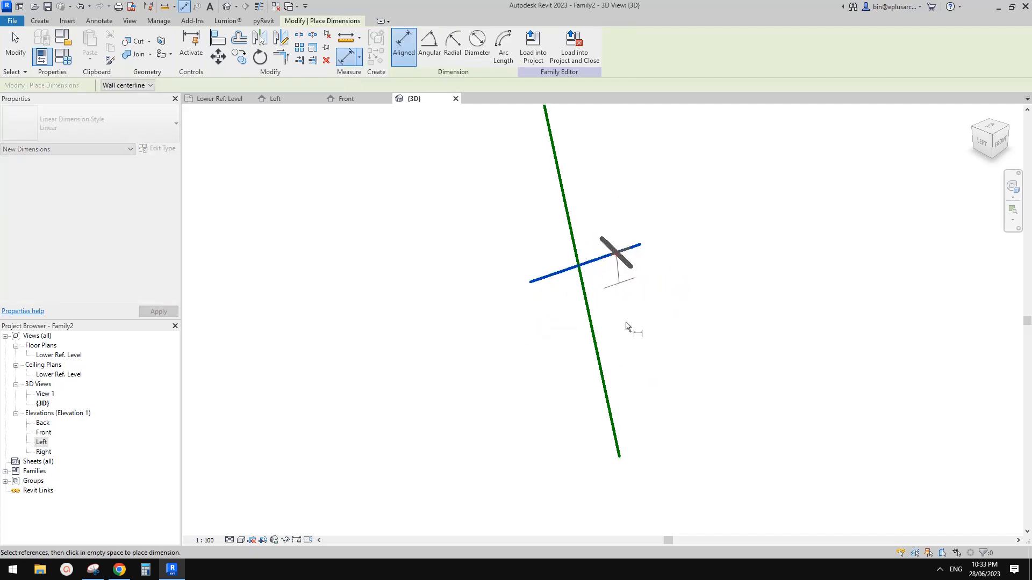
{"action": "left_click", "coordinate": [621, 457]}
{"action": "left_click", "coordinate": [697, 414]}
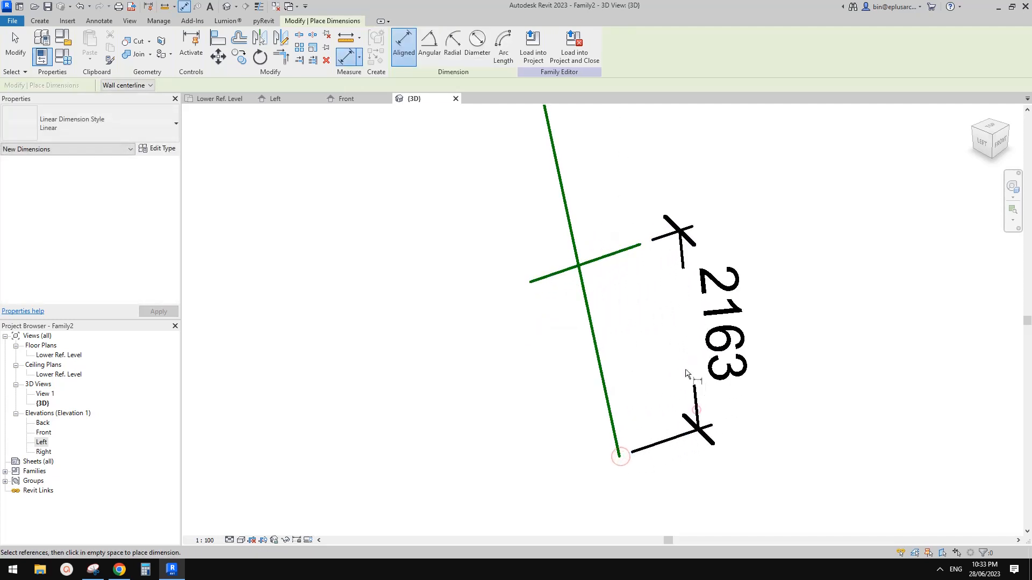
{"action": "key", "text": "Escape"}
{"action": "key", "text": "Escape"}
Step: Raise the right end of the short crossing reference line
{"action": "middle_click_drag", "start_coordinate": [691, 376], "coordinate": [629, 323], "text": "shift"}
{"action": "left_click", "coordinate": [645, 301]}
{"action": "left_click", "coordinate": [668, 295]}
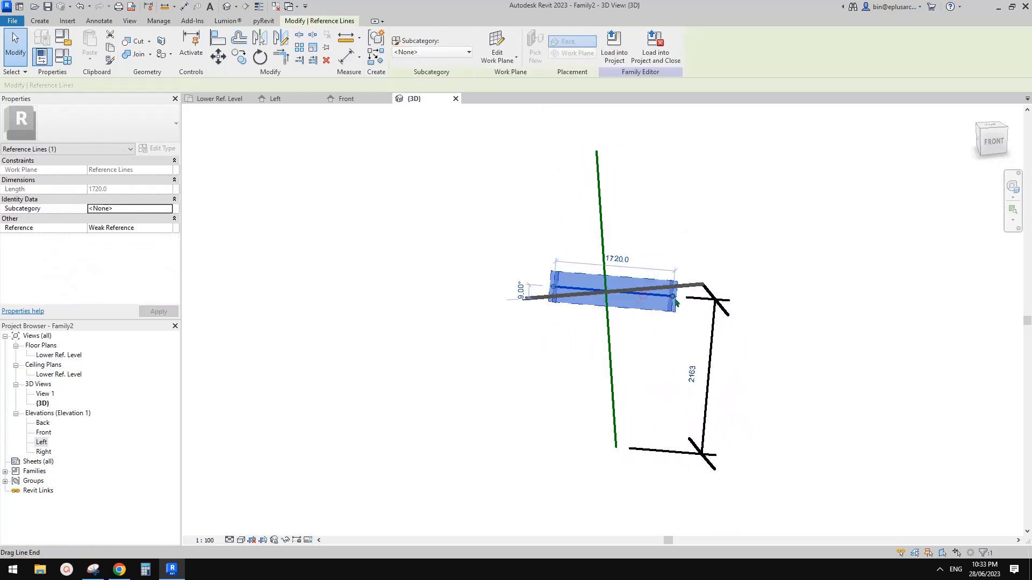
{"action": "left_click_drag", "start_coordinate": [673, 297], "coordinate": [665, 279]}
{"action": "left_click", "coordinate": [714, 234]}
{"action": "middle_click_drag", "start_coordinate": [680, 314], "coordinate": [723, 336], "text": "shift"}
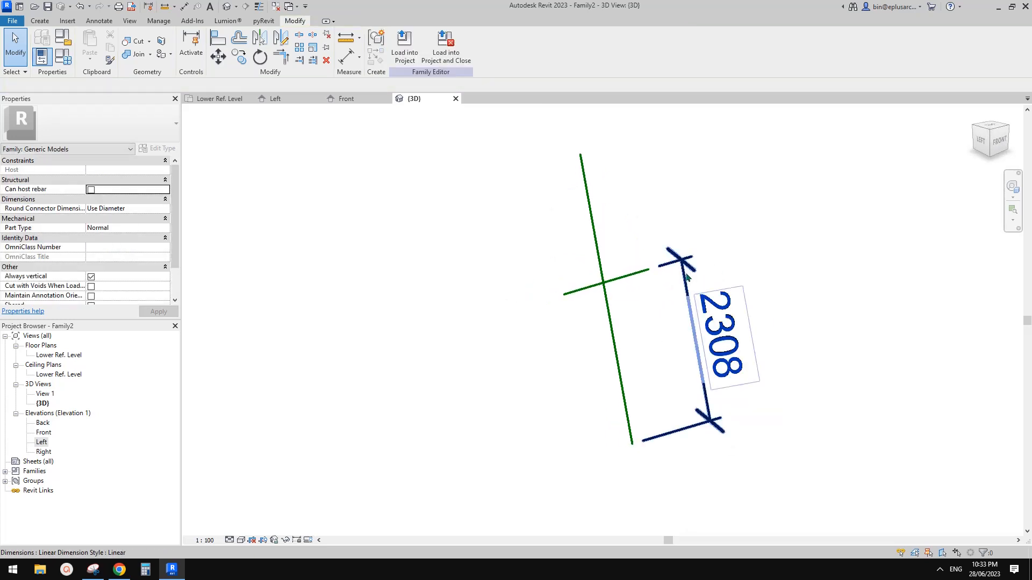
Step: Label the crossing-line dimension with parameter L1, reading 2278
{"action": "left_click", "coordinate": [686, 277]}
{"action": "left_click", "coordinate": [477, 43]}
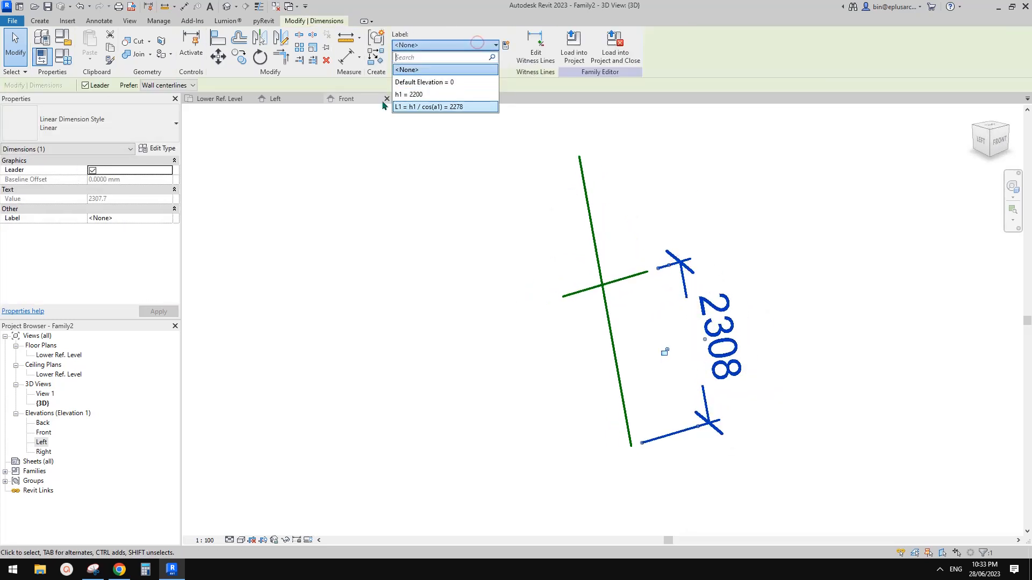
{"action": "left_click", "coordinate": [416, 107]}
{"action": "left_click", "coordinate": [497, 304]}
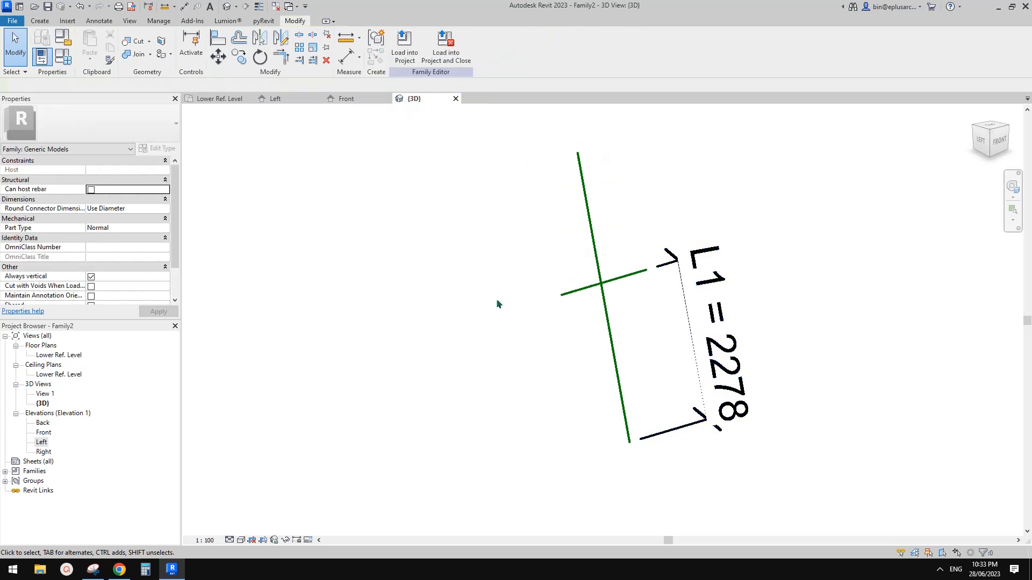
Step: In the Left elevation, drag the horizontal reference plane down to 1880
{"action": "double_click", "coordinate": [43, 441]}
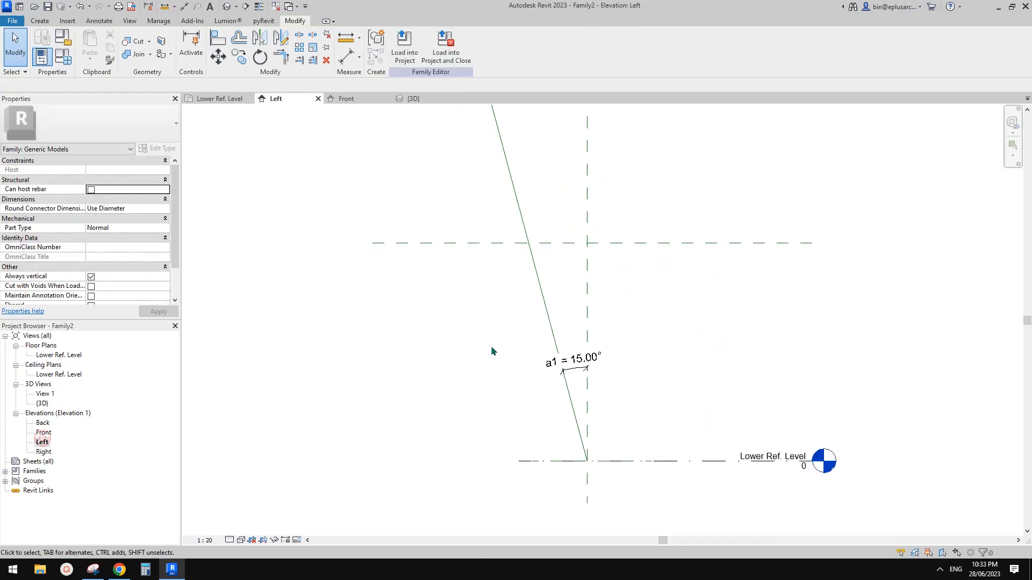
{"action": "left_click", "coordinate": [529, 243]}
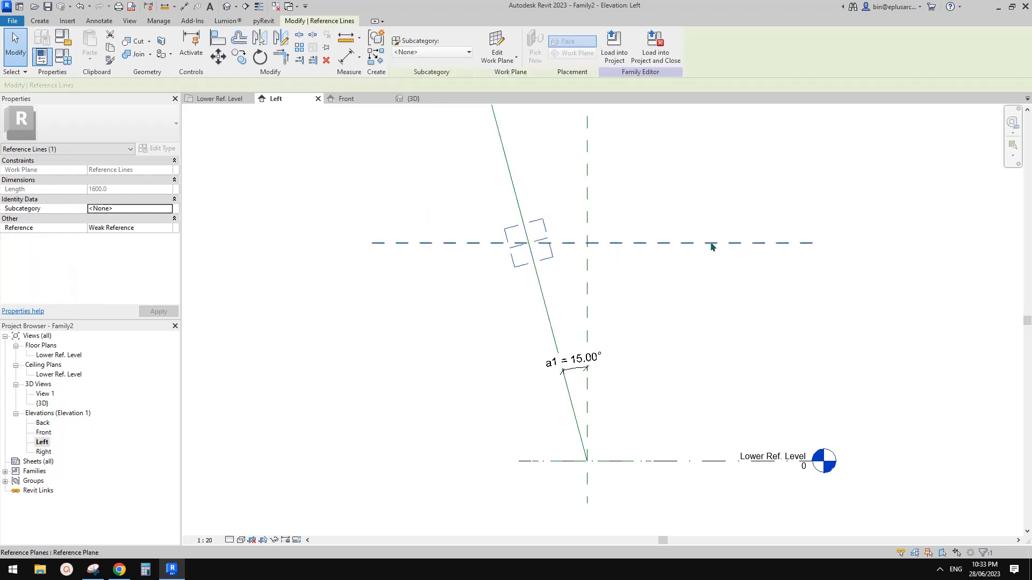
{"action": "left_click", "coordinate": [729, 246]}
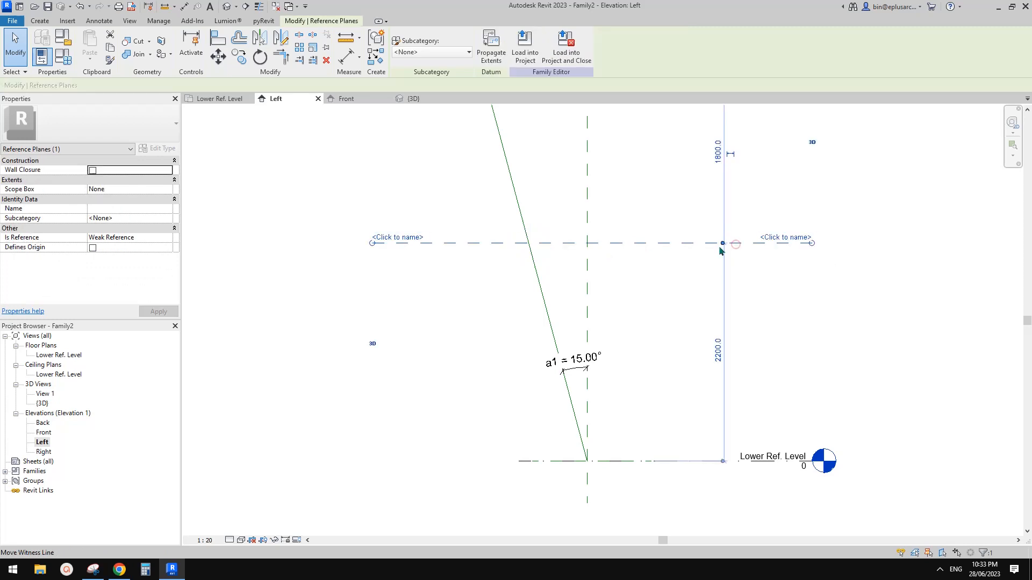
{"action": "left_click_drag", "start_coordinate": [707, 265], "coordinate": [706, 275]}
{"action": "left_click", "coordinate": [470, 237]}
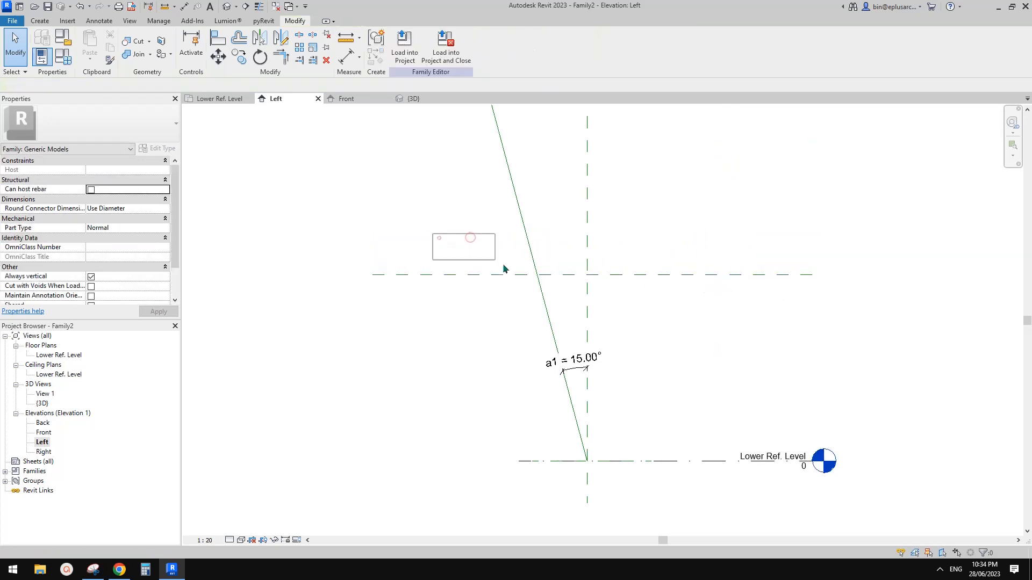
{"action": "left_click", "coordinate": [540, 279]}
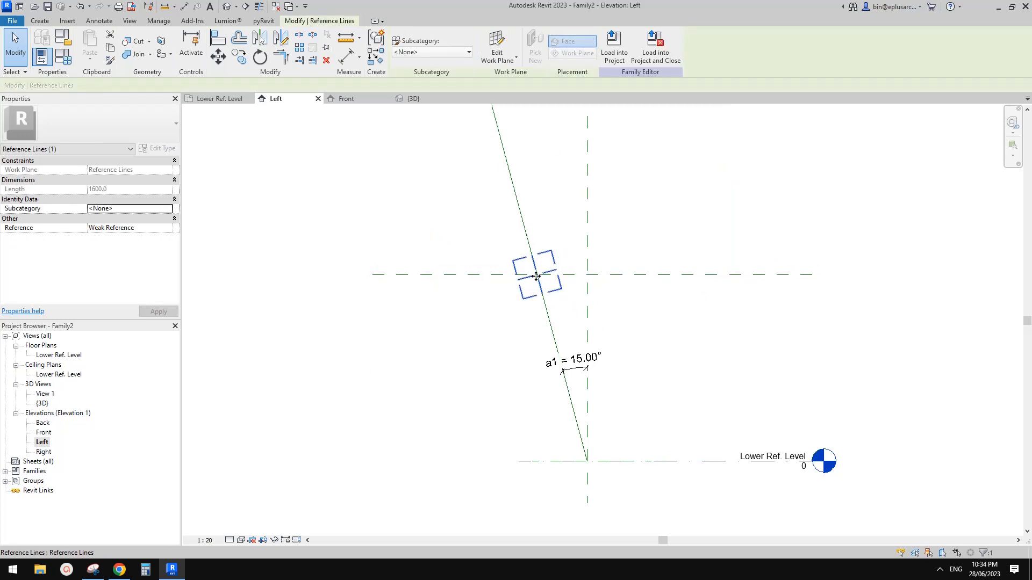
{"action": "left_click", "coordinate": [536, 255]}
Step: Return to the 3D view, where L1 now reads 1946
{"action": "left_click", "coordinate": [403, 99]}
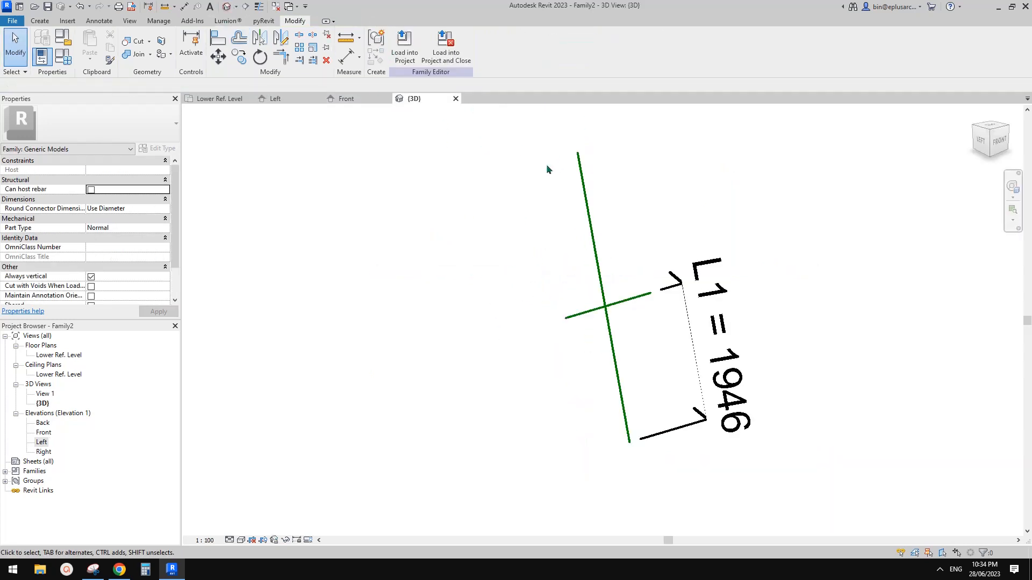
{"action": "scroll", "coordinate": [596, 231], "scroll_direction": "down", "scroll_amount": 1}
{"action": "middle_click_drag", "start_coordinate": [642, 282], "coordinate": [576, 321], "text": "shift"}
{"action": "scroll", "coordinate": [631, 301], "scroll_direction": "up", "scroll_amount": 2}
{"action": "scroll", "coordinate": [582, 314], "scroll_direction": "down", "scroll_amount": 1}
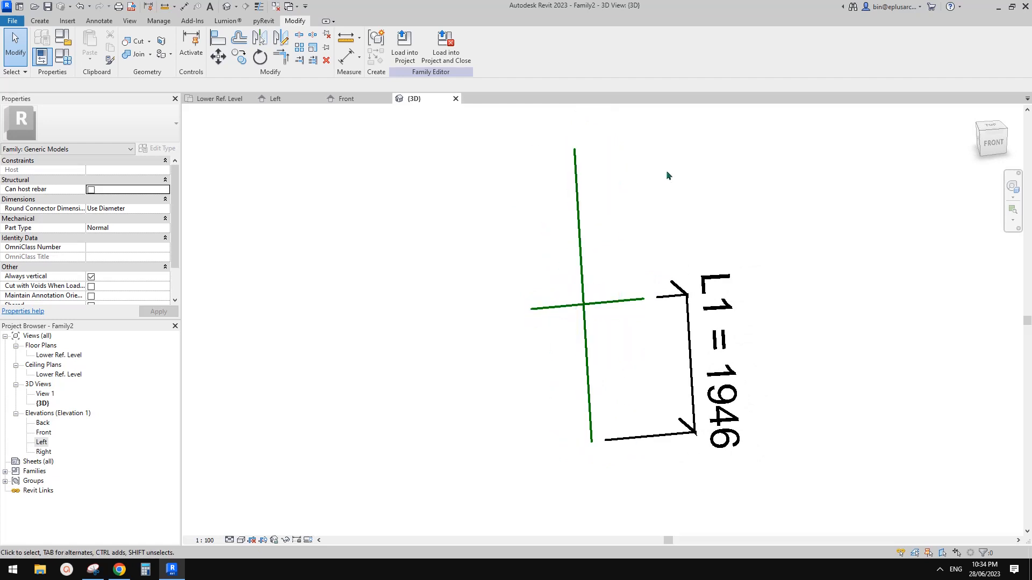
Step: Stretch the crossing reference line to 2000.0 long, extending past both sides of the inclined line
{"action": "left_click", "coordinate": [554, 307]}
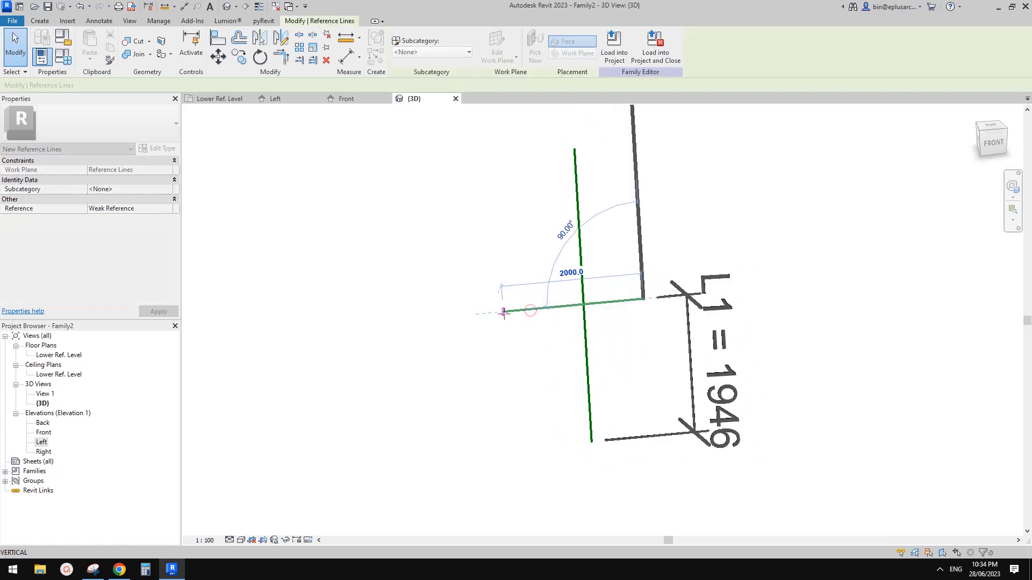
{"action": "left_click", "coordinate": [628, 301]}
{"action": "left_click_drag", "start_coordinate": [644, 299], "coordinate": [645, 299]}
{"action": "left_click_drag", "start_coordinate": [503, 312], "coordinate": [511, 311]}
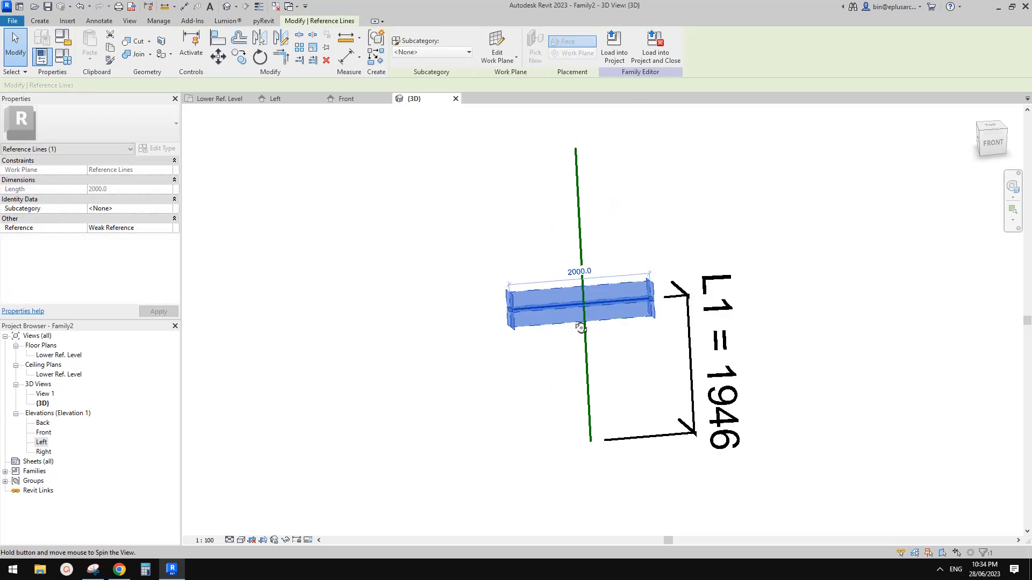
{"action": "scroll", "coordinate": [616, 318], "scroll_direction": "up", "scroll_amount": 1}
{"action": "middle_click_drag", "start_coordinate": [617, 311], "coordinate": [626, 338], "text": "shift"}
{"action": "left_click", "coordinate": [307, 128]}
Step: Confirm the current work plane in the Work Plane settings
{"action": "left_click", "coordinate": [42, 22]}
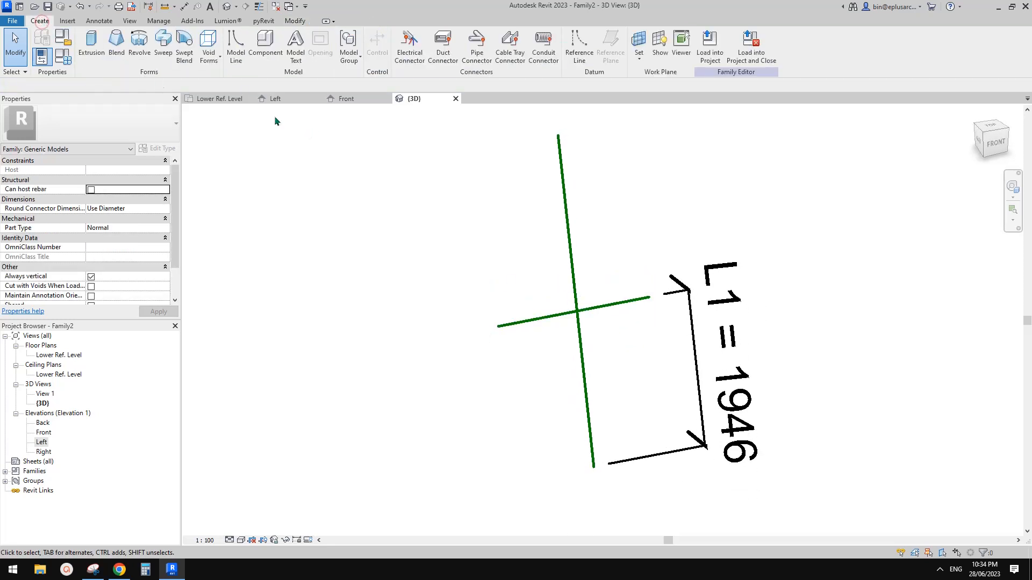
{"action": "middle_click_drag", "start_coordinate": [527, 274], "coordinate": [527, 278]}
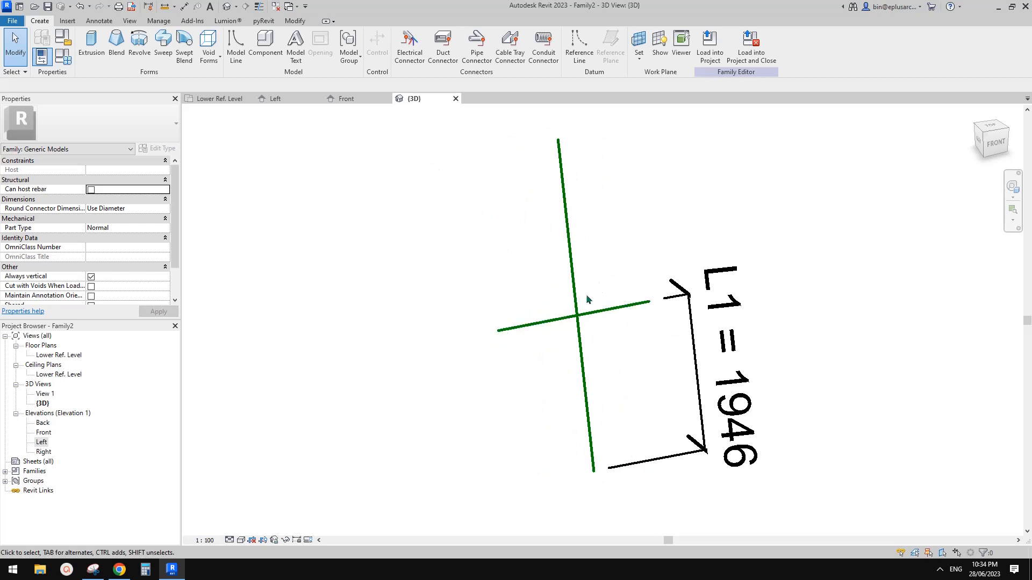
{"action": "left_click", "coordinate": [637, 40]}
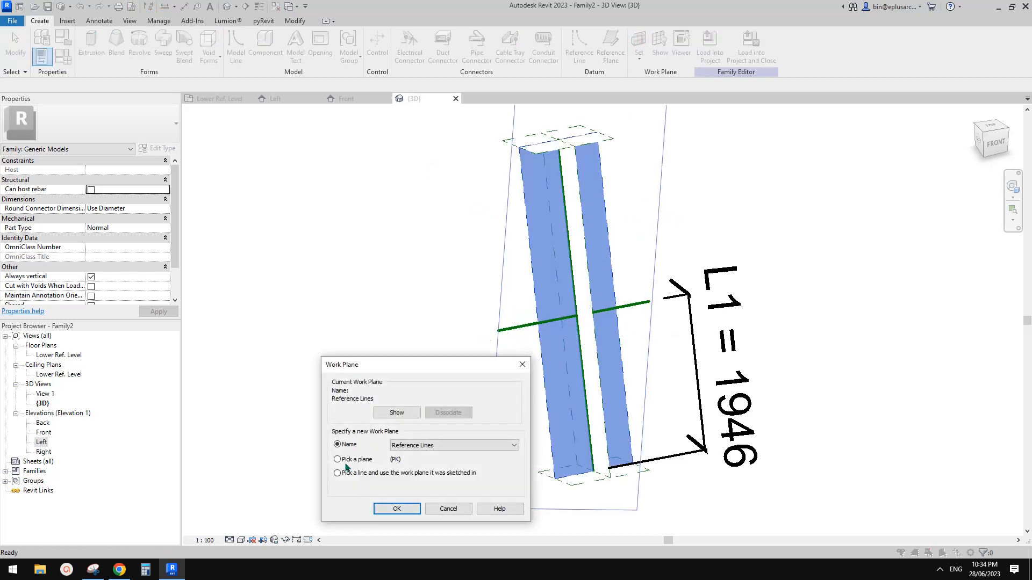
{"action": "left_click", "coordinate": [406, 509]}
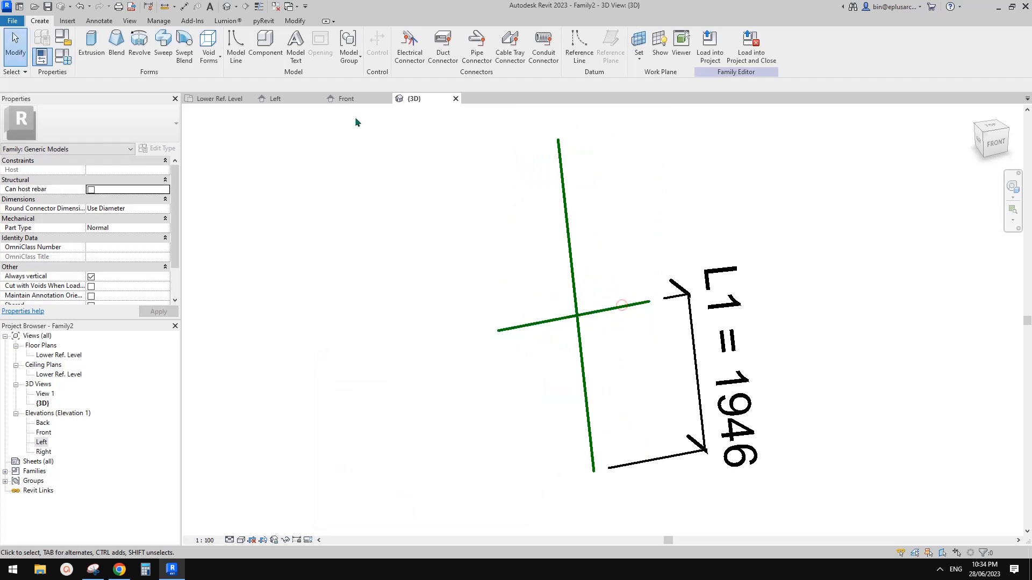
Step: Draw two reference lines from the intersection point, one to the upper left and one to the upper right
{"action": "left_click", "coordinate": [579, 46]}
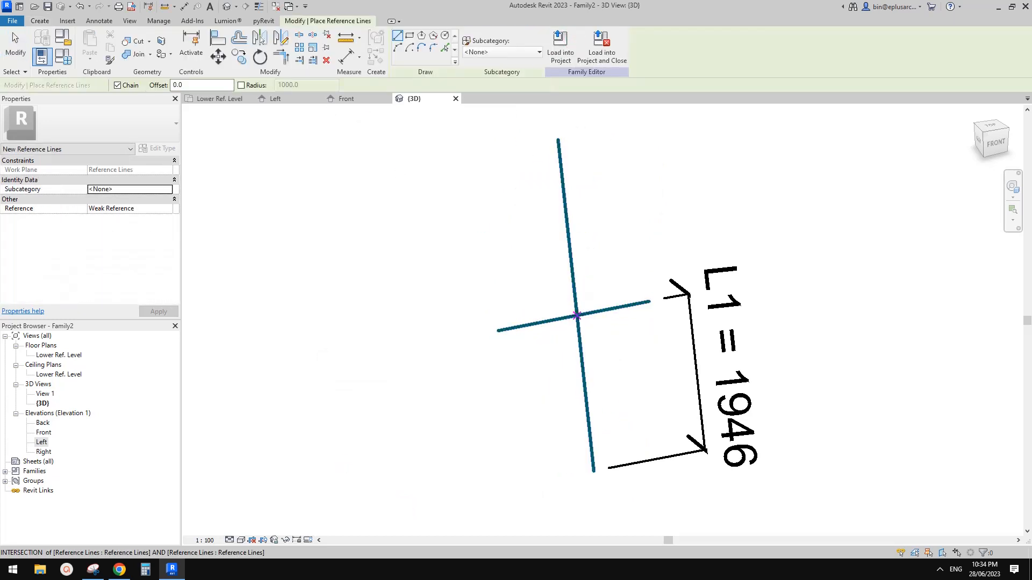
{"action": "scroll", "coordinate": [576, 316], "scroll_direction": "up", "scroll_amount": 2}
{"action": "scroll", "coordinate": [576, 316], "scroll_direction": "down", "scroll_amount": 3}
{"action": "left_click", "coordinate": [576, 315]}
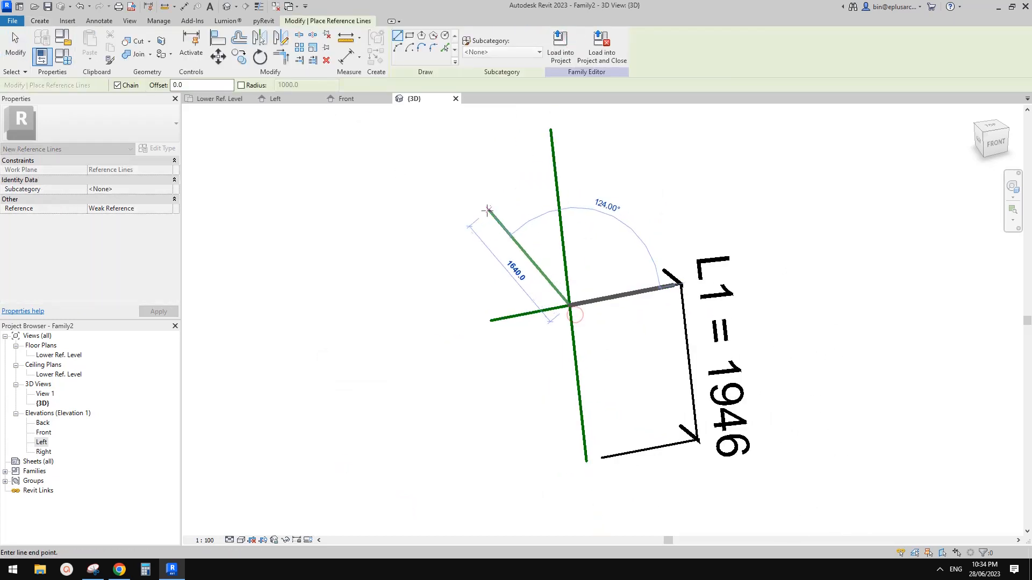
{"action": "left_click", "coordinate": [439, 200]}
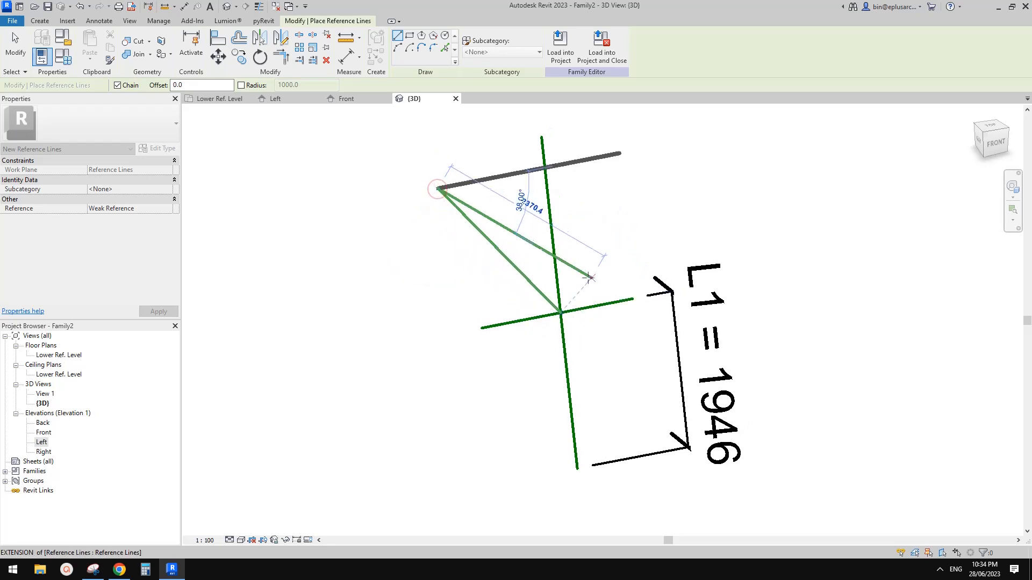
{"action": "key", "text": "Escape"}
{"action": "key", "text": "Escape"}
{"action": "scroll", "coordinate": [582, 309], "scroll_direction": "up", "scroll_amount": 1}
{"action": "left_click", "coordinate": [552, 322]}
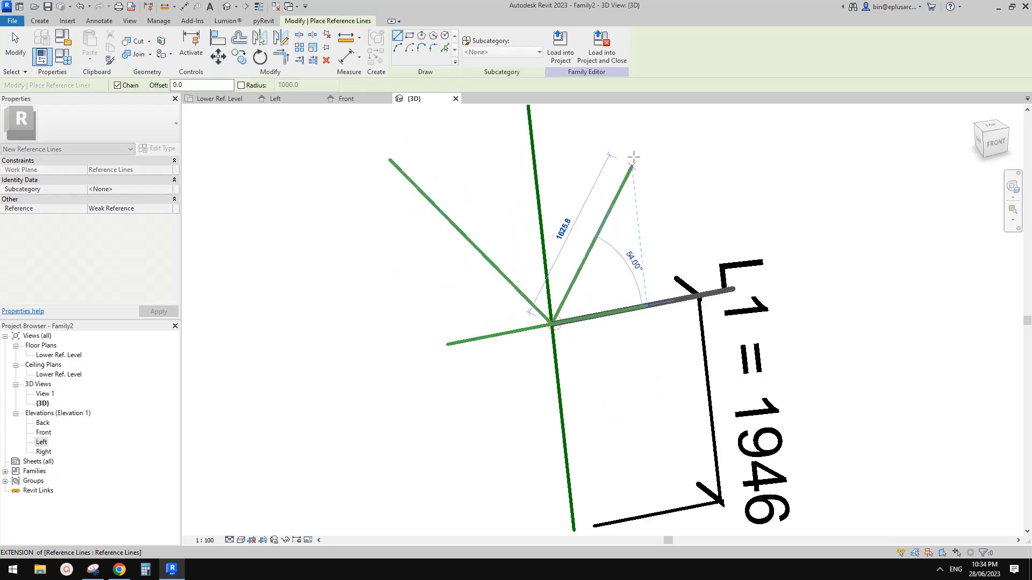
{"action": "left_click", "coordinate": [638, 148]}
{"action": "key", "text": "Escape"}
{"action": "key", "text": "Escape"}
Step: Add angular dimensions between the vertical line and each diagonal arm
{"action": "key", "text": "d"}
{"action": "key", "text": "i"}
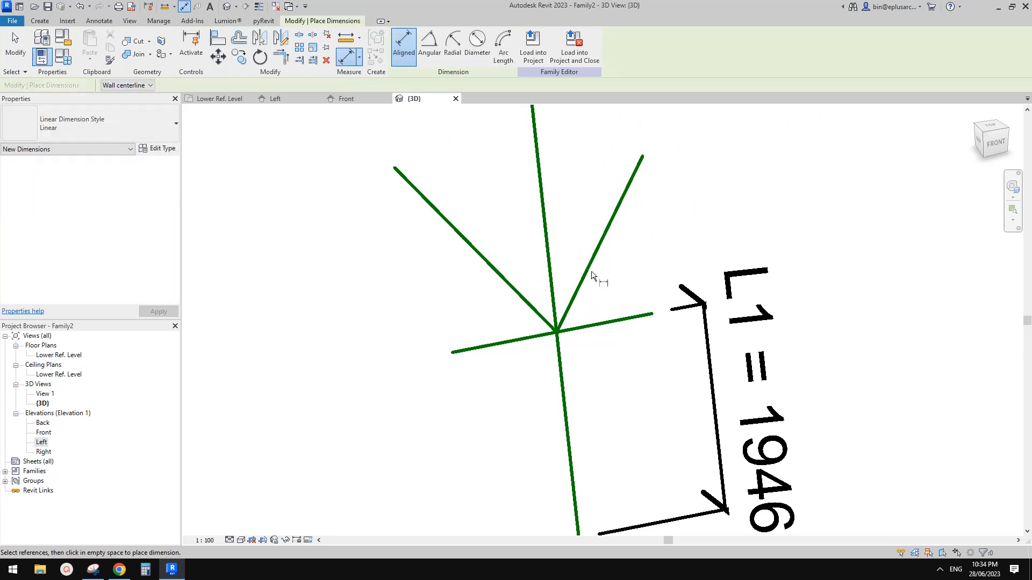
{"action": "left_click", "coordinate": [430, 43]}
{"action": "left_click", "coordinate": [552, 259]}
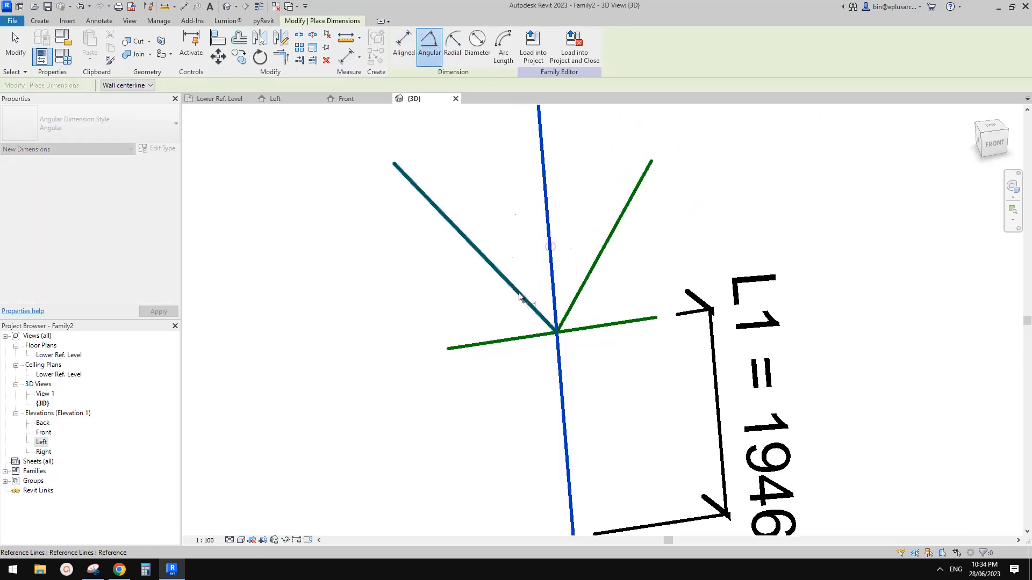
{"action": "left_click", "coordinate": [530, 301]}
{"action": "left_click", "coordinate": [556, 299]}
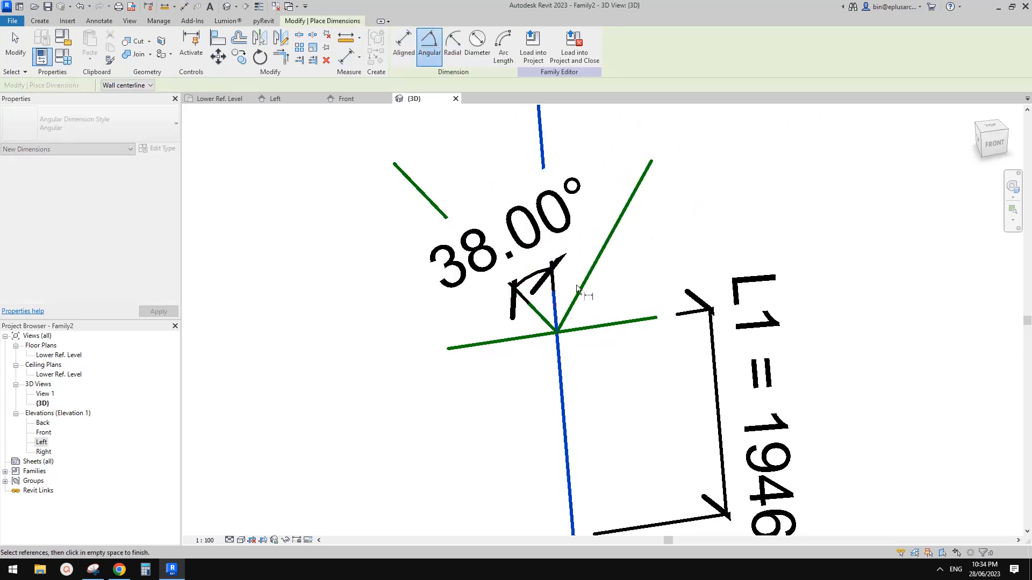
{"action": "left_click", "coordinate": [582, 284]}
{"action": "left_click", "coordinate": [585, 246]}
{"action": "key", "text": "Escape"}
{"action": "key", "text": "Escape"}
Step: Label both angle dimensions with a new instance parameter a2, making them 38.00°
{"action": "left_click", "coordinate": [607, 180]}
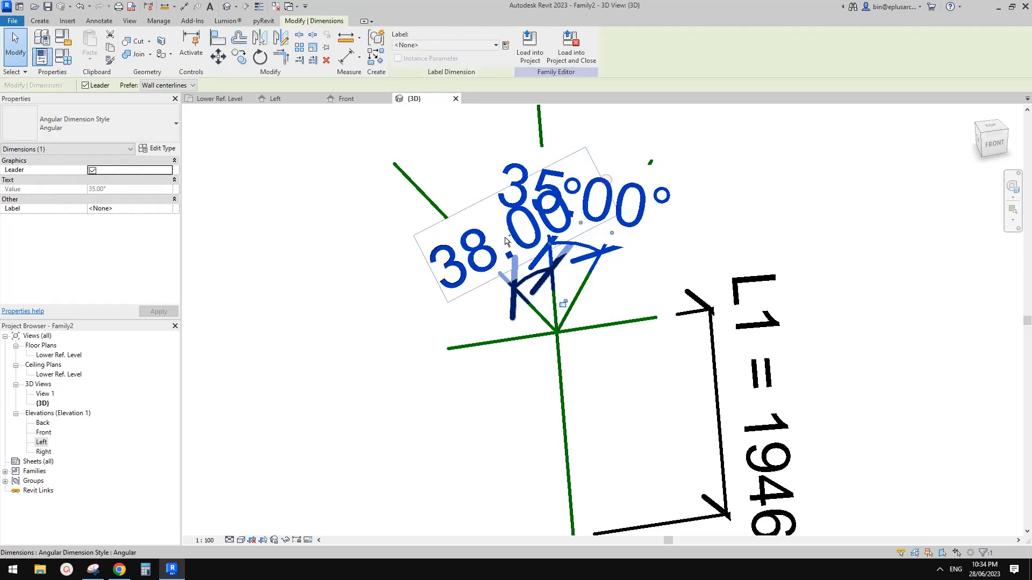
{"action": "left_click", "coordinate": [510, 233], "text": "ctrl"}
{"action": "left_click", "coordinate": [503, 48]}
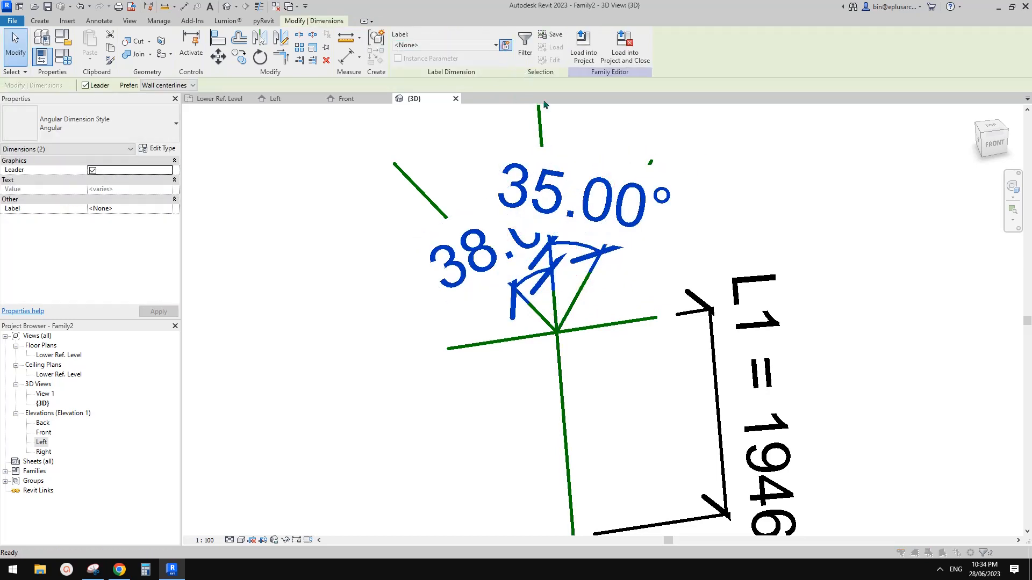
{"action": "type", "text": "a2"}
{"action": "left_click", "coordinate": [421, 268]}
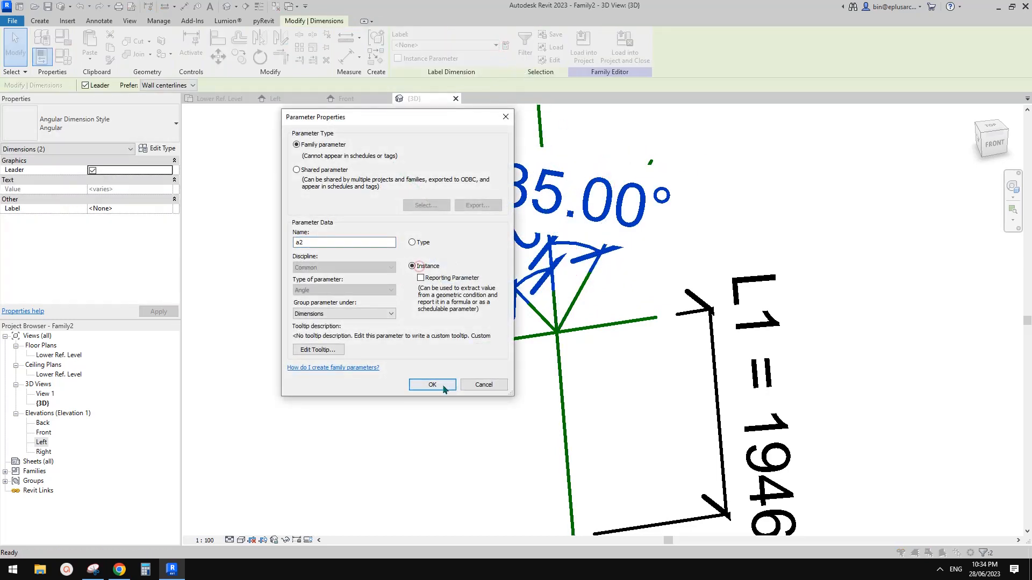
{"action": "left_click", "coordinate": [432, 384]}
{"action": "scroll", "coordinate": [588, 335], "scroll_direction": "down", "scroll_amount": 3}
{"action": "key", "text": "Escape"}
Step: Set the view scale to 1 : 20
{"action": "scroll", "coordinate": [588, 302], "scroll_direction": "down", "scroll_amount": 1}
{"action": "middle_click_drag", "start_coordinate": [588, 302], "coordinate": [573, 302], "text": "shift"}
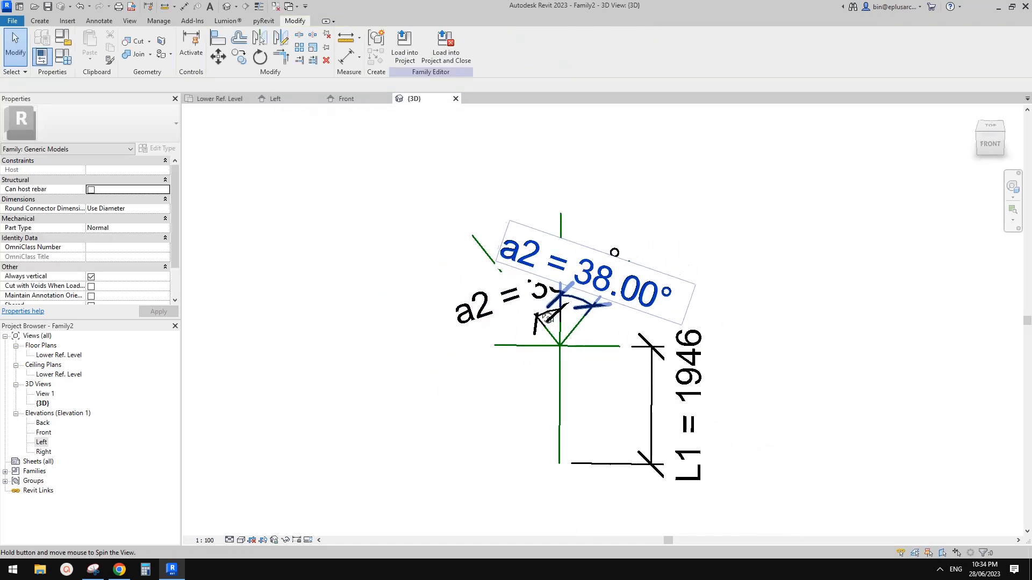
{"action": "scroll", "coordinate": [586, 299], "scroll_direction": "down", "scroll_amount": 1}
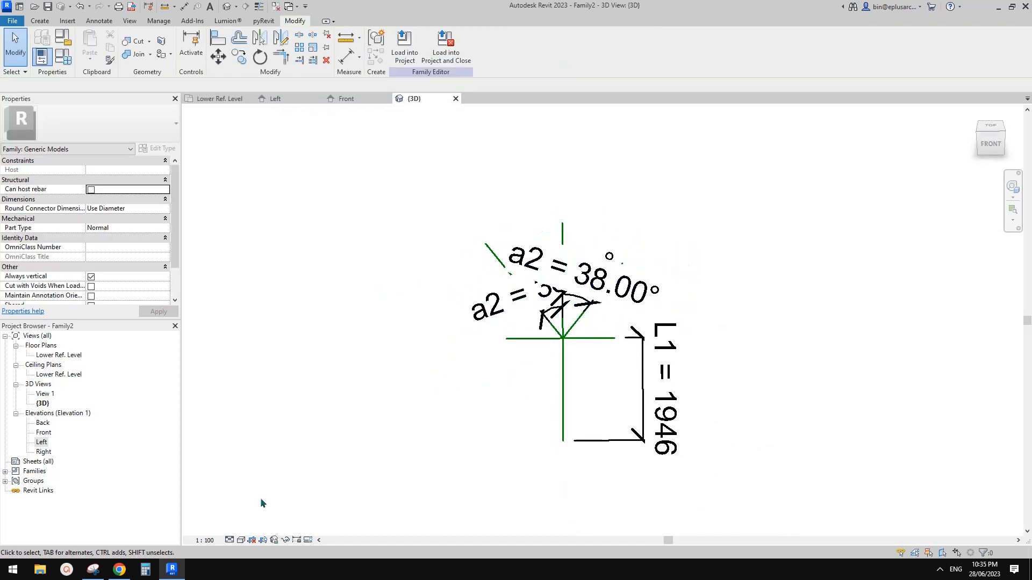
{"action": "left_click", "coordinate": [211, 542]}
{"action": "left_click", "coordinate": [223, 435]}
{"action": "middle_click_drag", "start_coordinate": [634, 336], "coordinate": [670, 336], "text": "shift"}
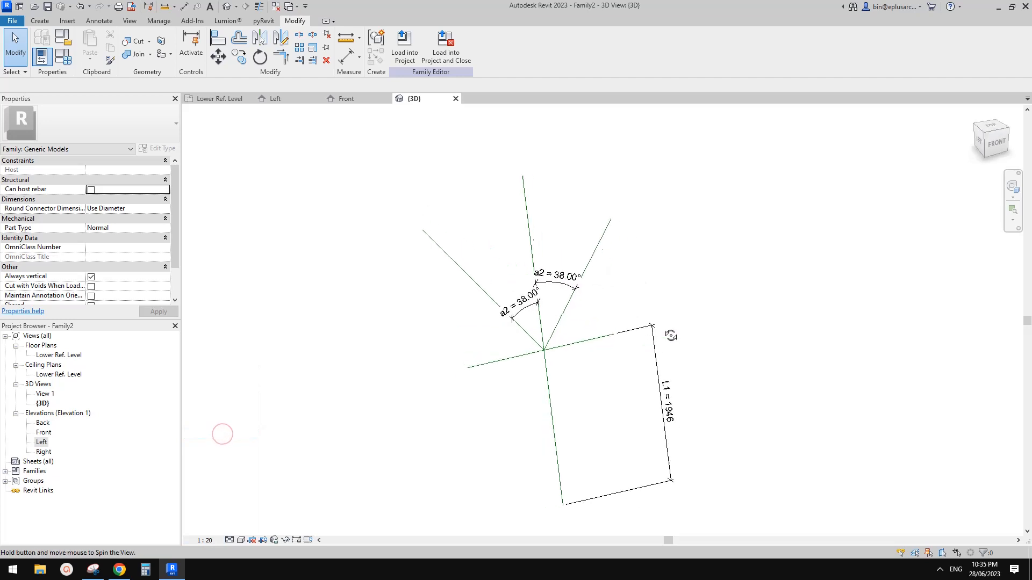
{"action": "scroll", "coordinate": [592, 335], "scroll_direction": "up", "scroll_amount": 2}
{"action": "middle_click_drag", "start_coordinate": [592, 336], "coordinate": [558, 355]}
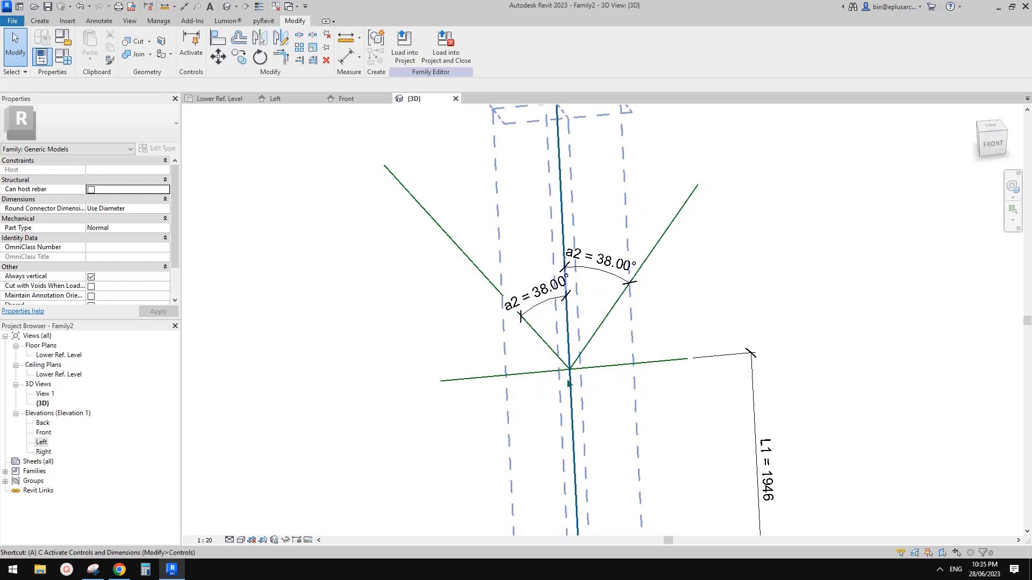
Step: Align the right diagonal to the vertical reference line with AL and lock it
{"action": "key", "text": "l"}
{"action": "left_click", "coordinate": [572, 408]}
{"action": "scroll", "coordinate": [571, 377], "scroll_direction": "up", "scroll_amount": 2}
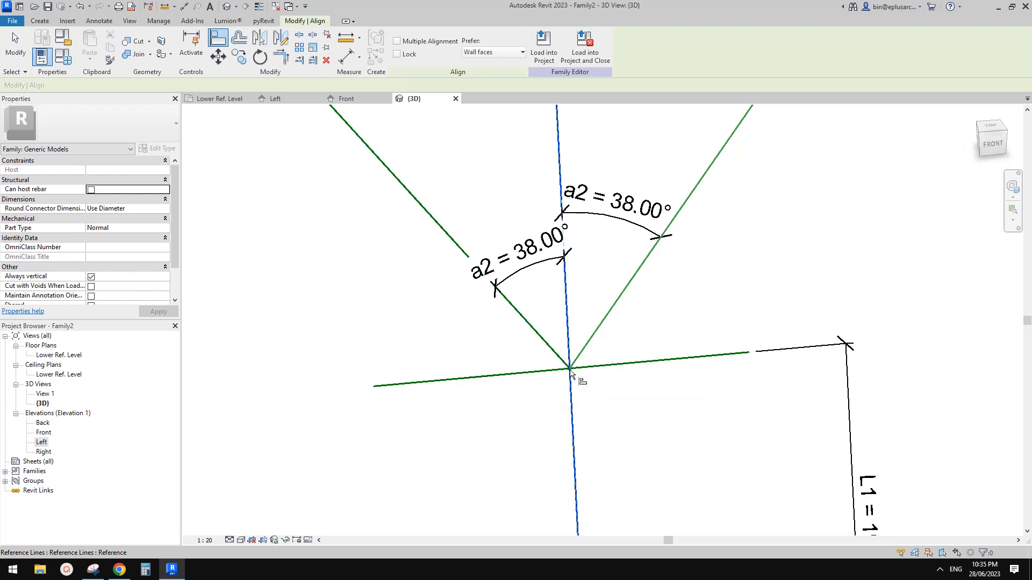
{"action": "left_click", "coordinate": [569, 370]}
{"action": "left_click", "coordinate": [546, 340]}
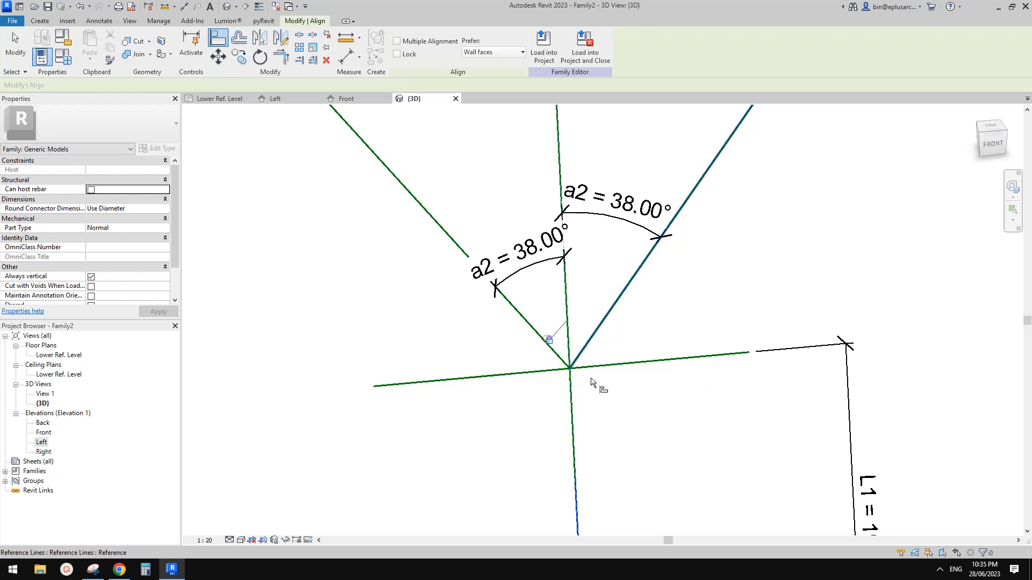
{"action": "key", "text": "Escape"}
{"action": "key", "text": "Escape"}
{"action": "scroll", "coordinate": [591, 379], "scroll_direction": "down", "scroll_amount": 2}
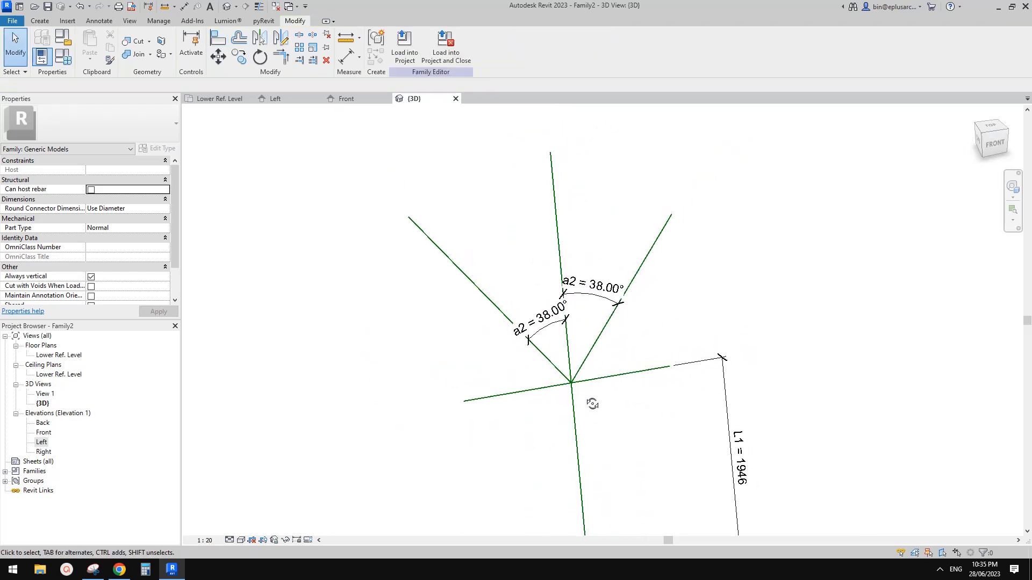
{"action": "middle_click_drag", "start_coordinate": [599, 395], "coordinate": [625, 353]}
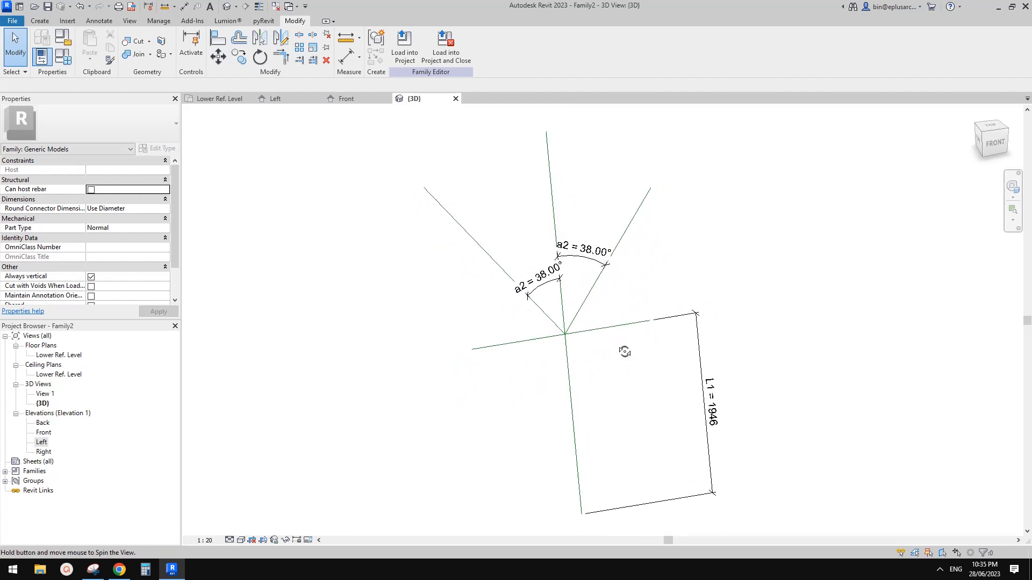
Step: Stretch the upper-right diagonal reference line from 1800 to about 2680 long
{"action": "left_click", "coordinate": [641, 207]}
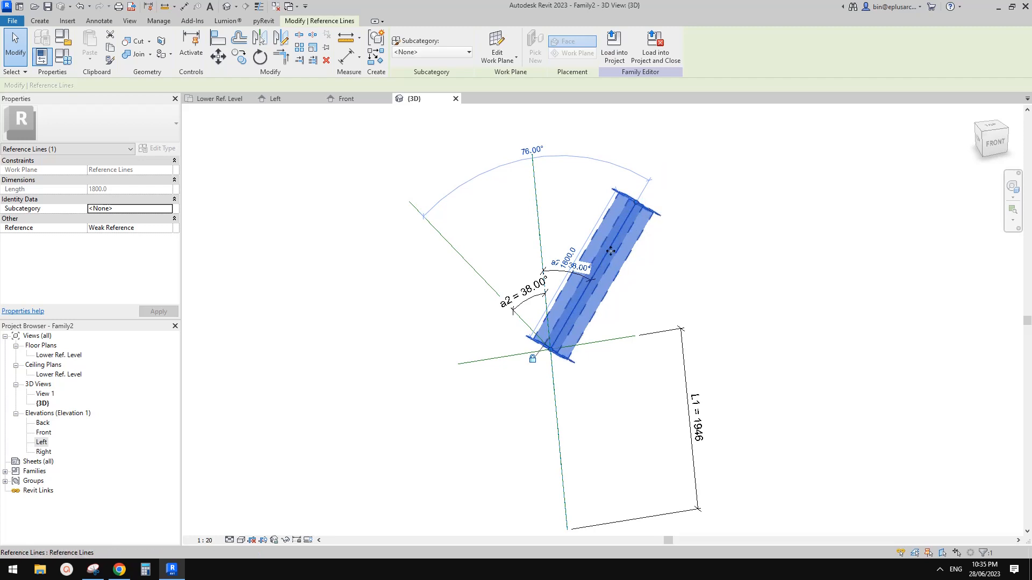
{"action": "middle_click_drag", "start_coordinate": [546, 160], "coordinate": [615, 210], "text": "shift"}
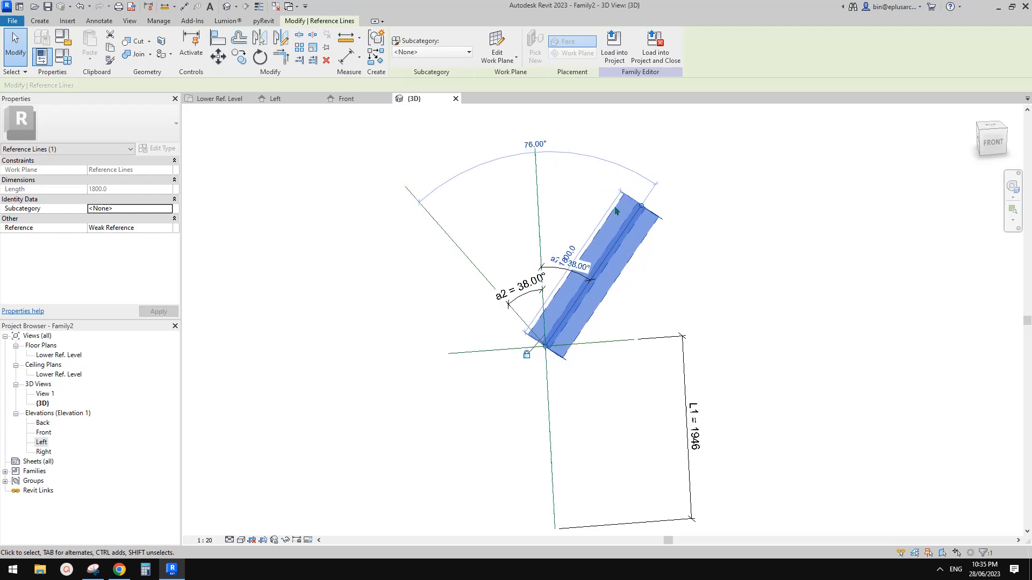
{"action": "left_click_drag", "start_coordinate": [668, 171], "coordinate": [685, 142]}
{"action": "key", "text": "Escape"}
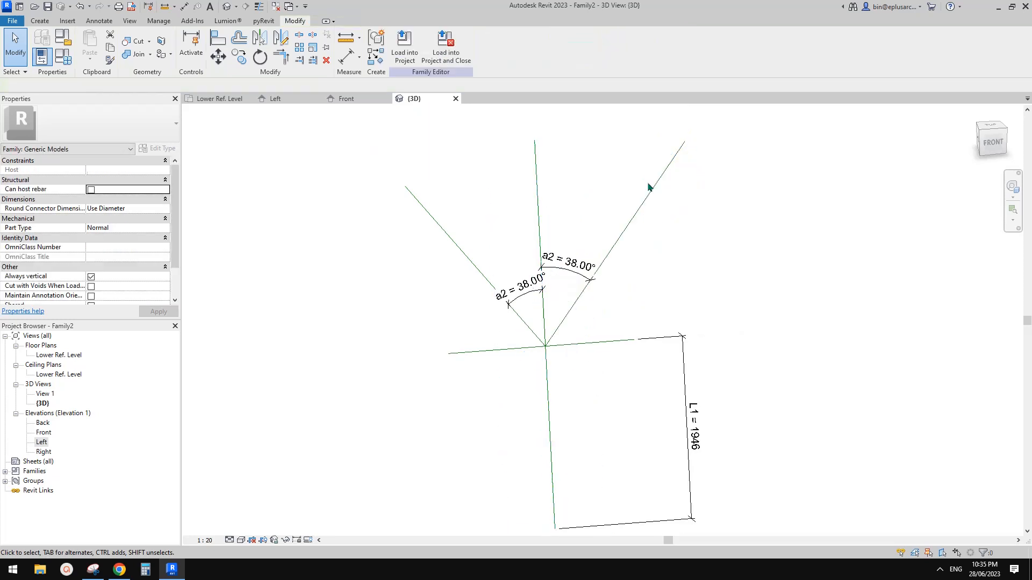
{"action": "middle_click_drag", "start_coordinate": [652, 189], "coordinate": [670, 190], "text": "shift"}
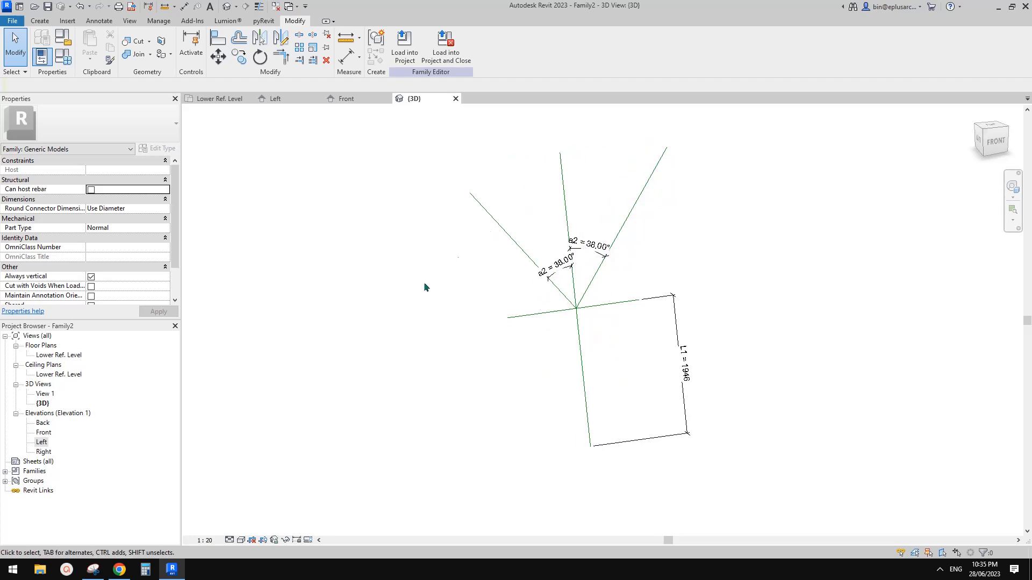
Step: In the Front elevation, drag the right diagonal's top end up to Upper Ref Level
{"action": "double_click", "coordinate": [44, 433]}
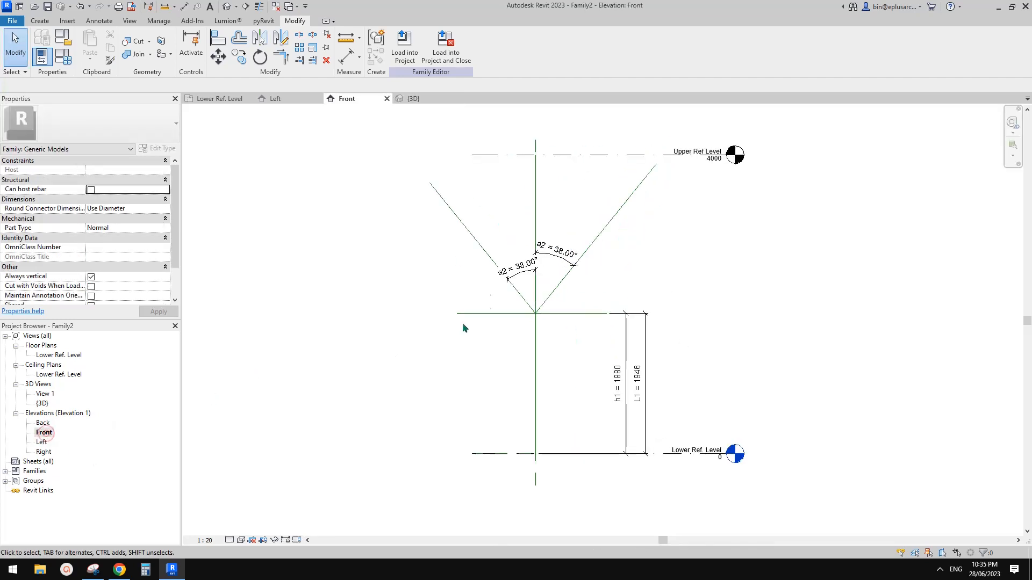
{"action": "scroll", "coordinate": [625, 161], "scroll_direction": "up", "scroll_amount": 2}
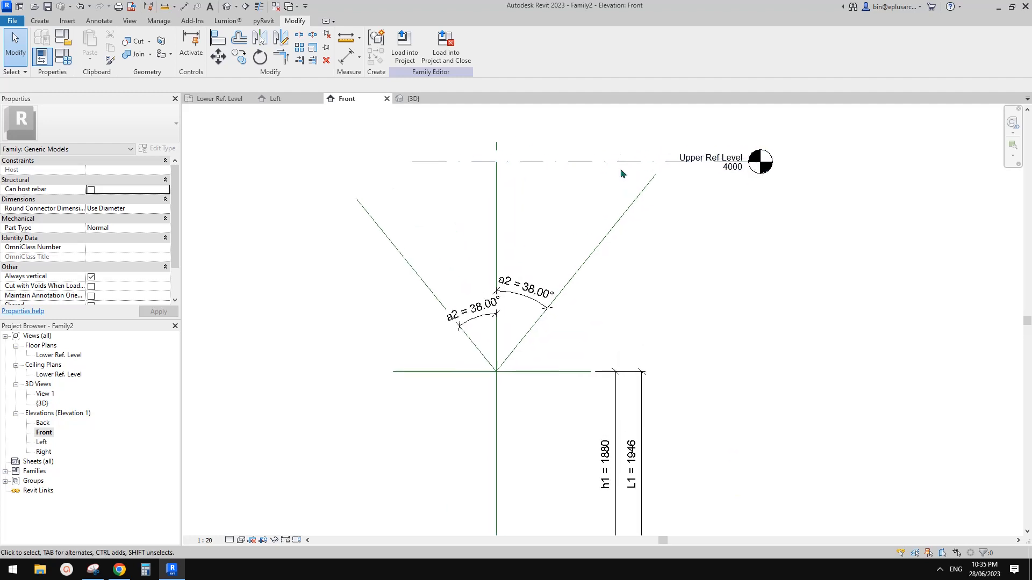
{"action": "key", "text": "a"}
{"action": "key", "text": "l"}
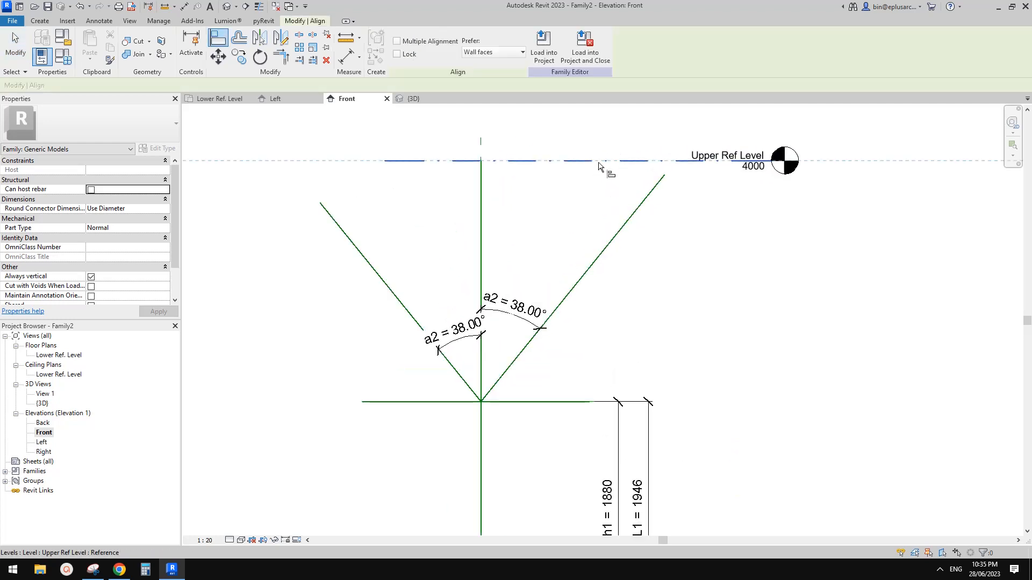
{"action": "key", "text": "Escape"}
{"action": "left_click", "coordinate": [665, 178]}
{"action": "left_click_drag", "start_coordinate": [665, 176], "coordinate": [676, 162]}
{"action": "key", "text": "Escape"}
Step: Align the right diagonal's end to the Upper Ref Level with AL
{"action": "key", "text": "a"}
{"action": "key", "text": "l"}
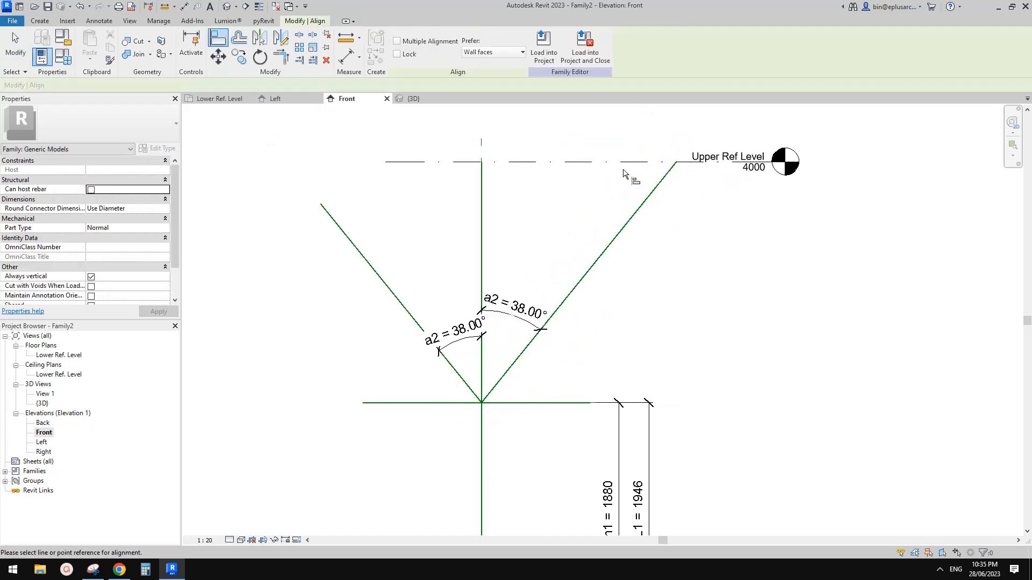
{"action": "left_click", "coordinate": [611, 162]}
{"action": "left_click", "coordinate": [677, 166]}
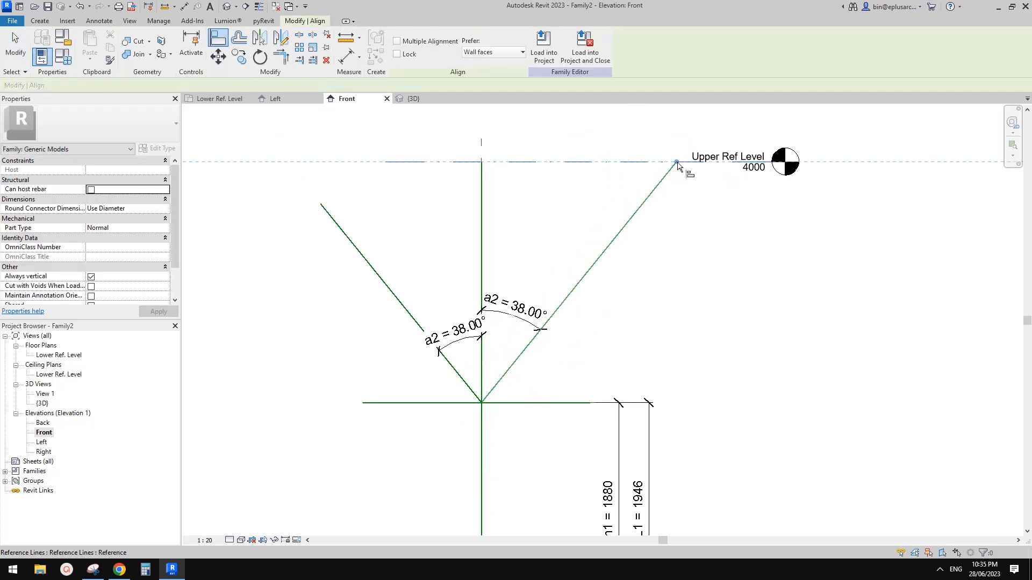
{"action": "scroll", "coordinate": [606, 283], "scroll_direction": "down", "scroll_amount": 3}
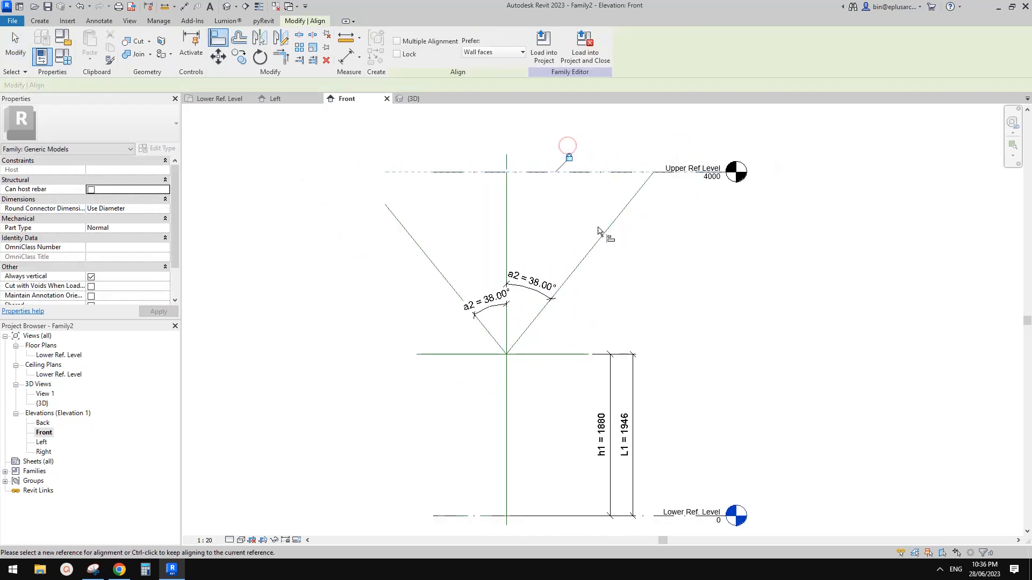
{"action": "key", "text": "Escape"}
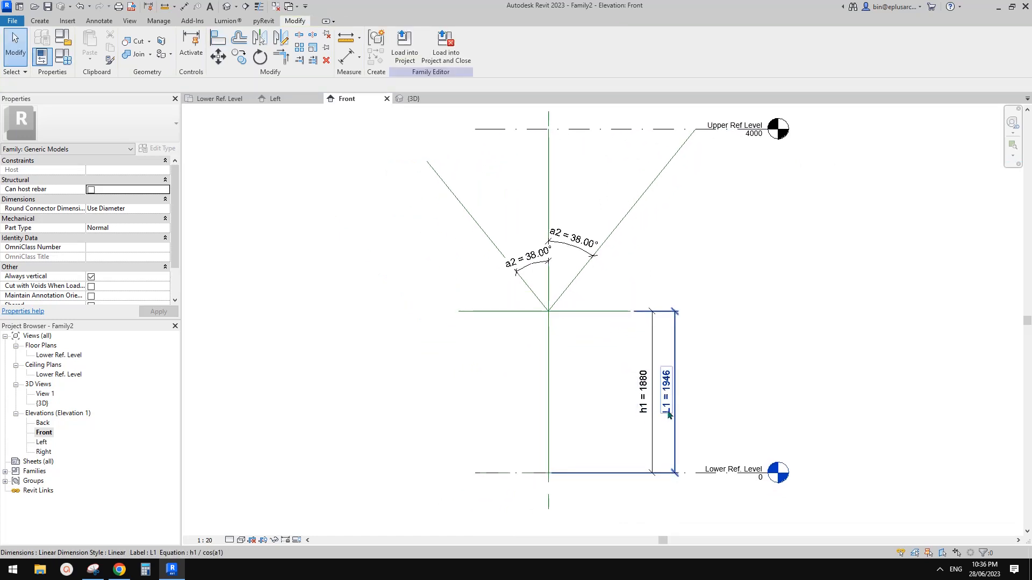
Step: Change h1 to 2100 in Family Types and remove the unsatisfiable constraints
{"action": "middle_click_drag", "start_coordinate": [363, 250], "coordinate": [366, 251]}
{"action": "left_click", "coordinate": [69, 63]}
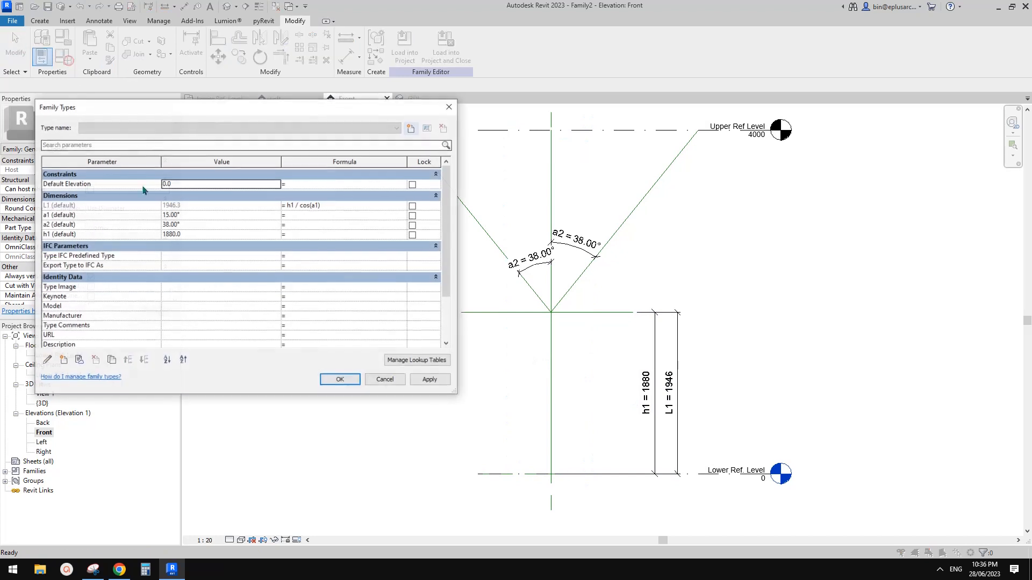
{"action": "left_click", "coordinate": [203, 235]}
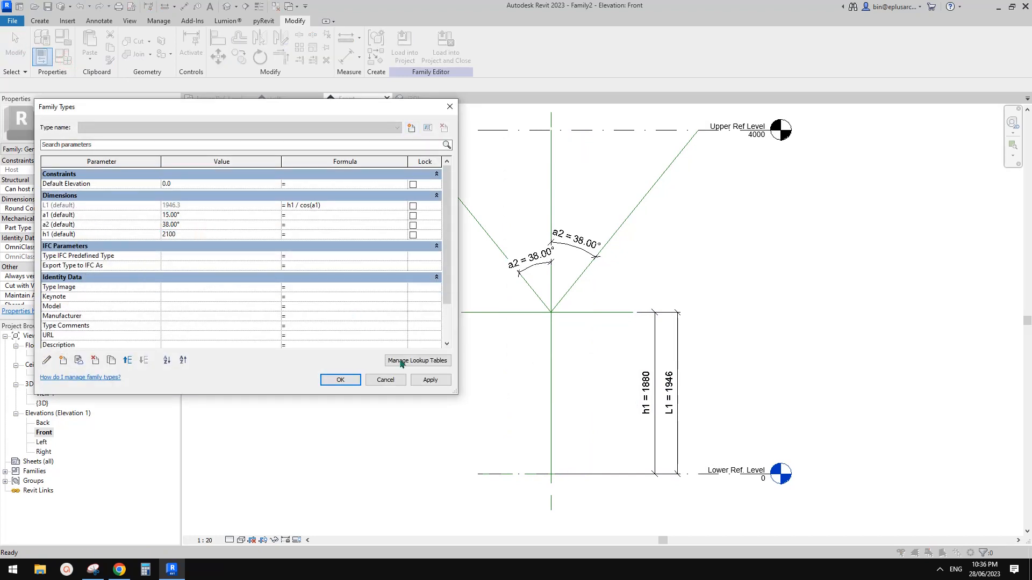
{"action": "left_click", "coordinate": [428, 380]}
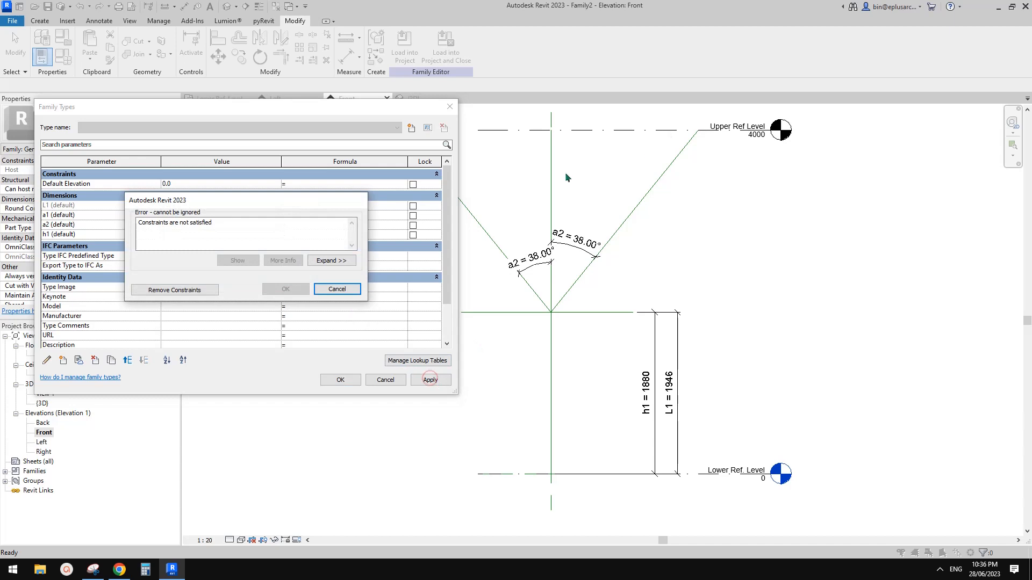
{"action": "left_click", "coordinate": [157, 290]}
{"action": "left_click", "coordinate": [345, 379]}
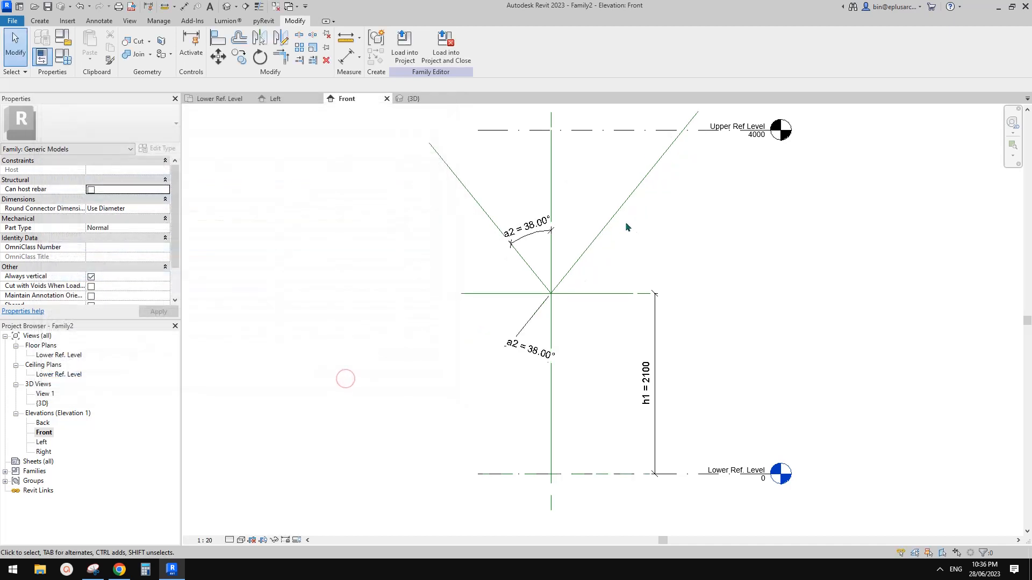
{"action": "middle_click_drag", "start_coordinate": [626, 227], "coordinate": [555, 317]}
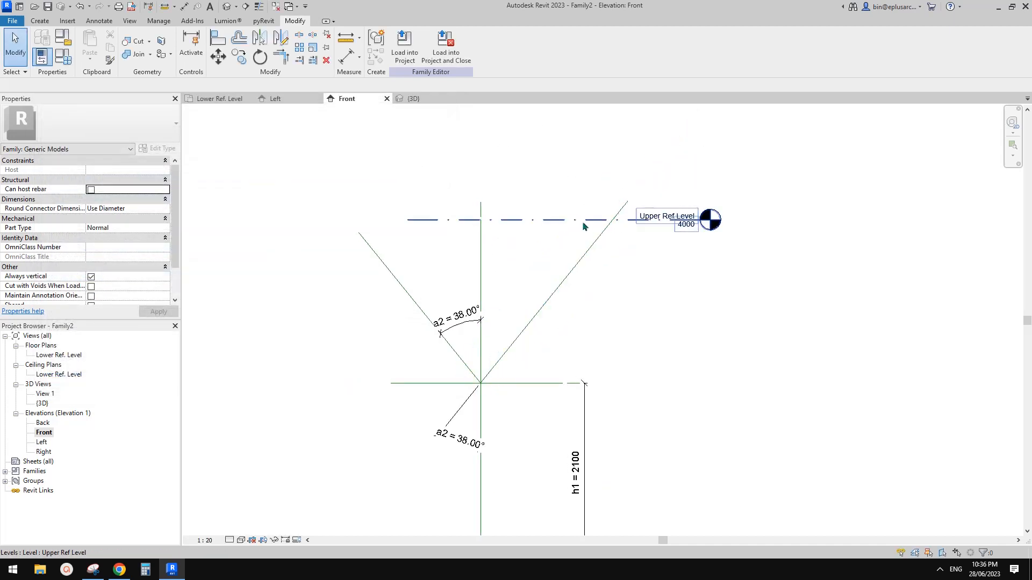
Step: Make the 2785 and 2300 length dimensions of both diagonal reference lines permanent
{"action": "middle_click_drag", "start_coordinate": [613, 252], "coordinate": [669, 244]}
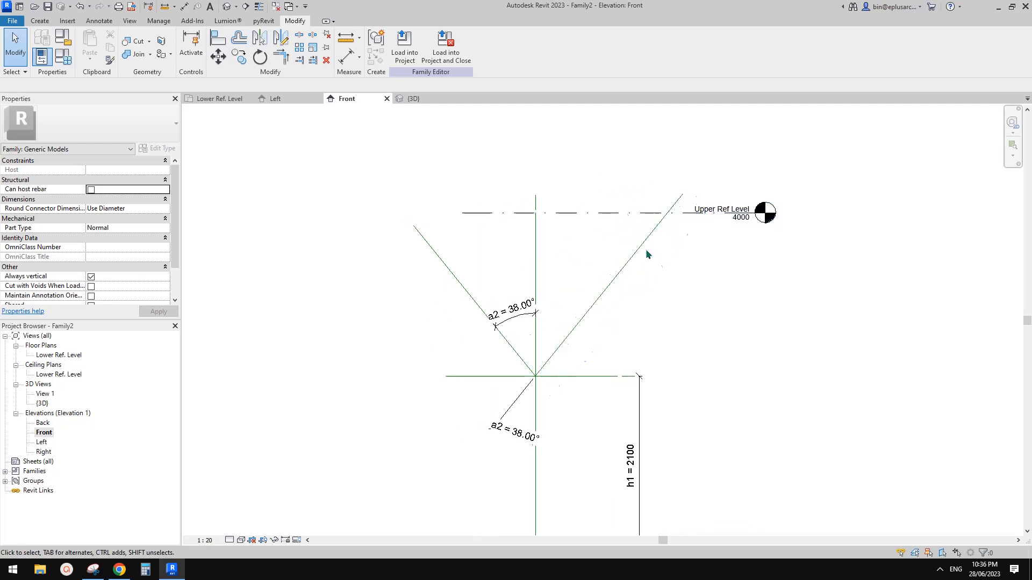
{"action": "left_click", "coordinate": [625, 273]}
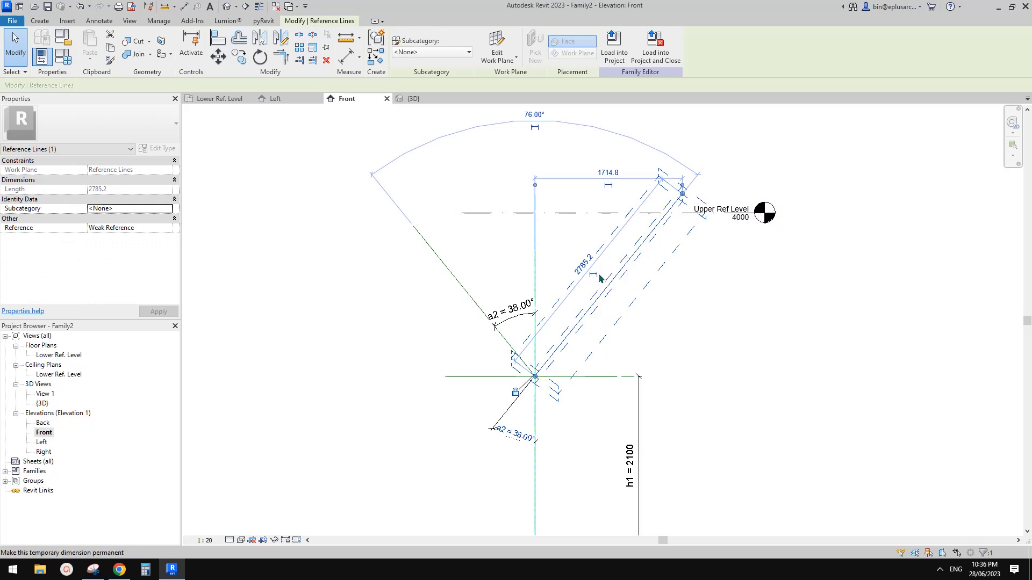
{"action": "mouse_move", "coordinate": [600, 278]}
{"action": "middle_mouse_down"}
{"action": "mouse_move", "coordinate": [628, 258]}
{"action": "mouse_move", "coordinate": [616, 269]}
{"action": "middle_mouse_up"}
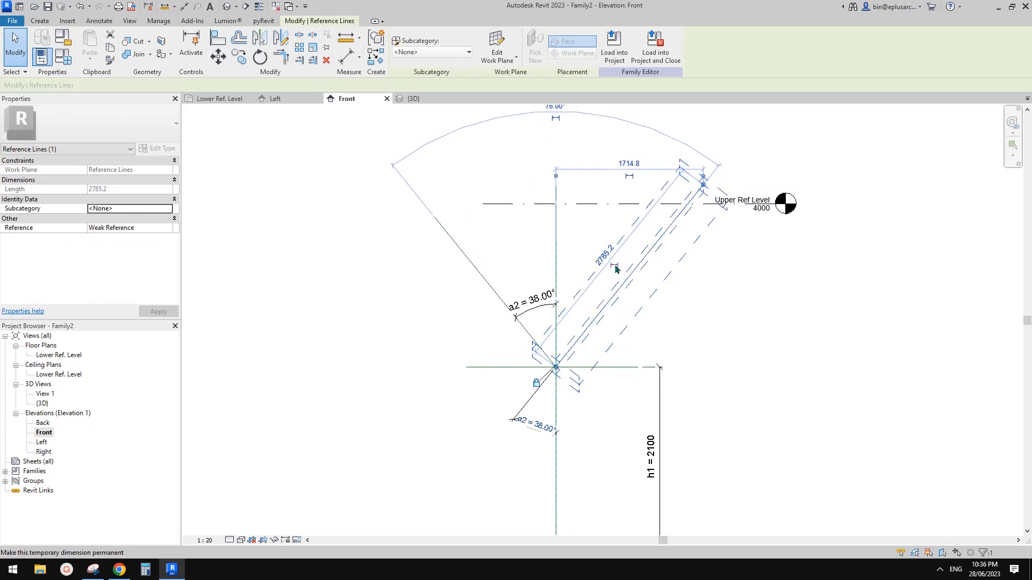
{"action": "left_click", "coordinate": [616, 267]}
{"action": "key", "text": "Escape"}
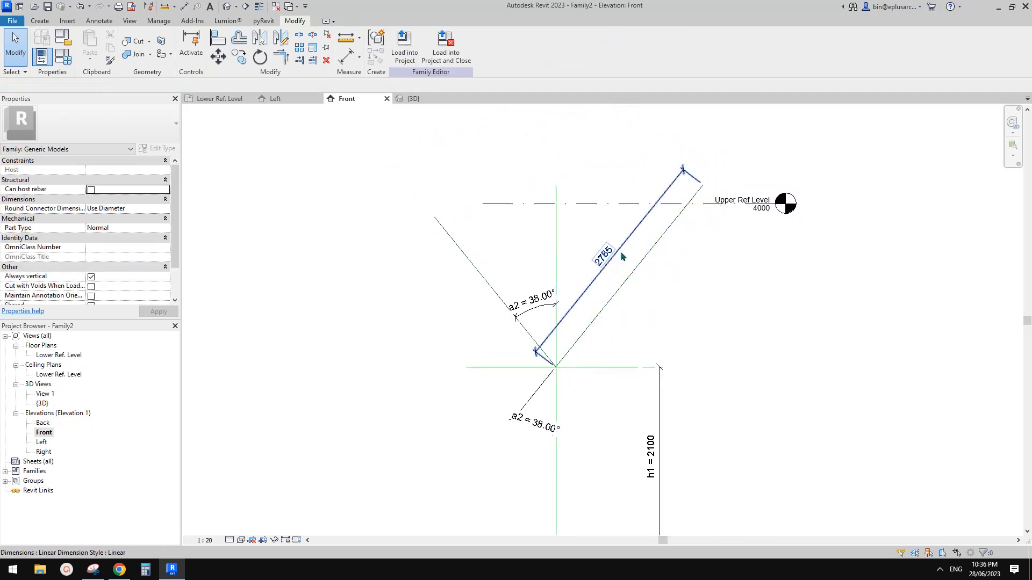
{"action": "left_click_drag", "start_coordinate": [621, 252], "coordinate": [694, 291]}
{"action": "left_click", "coordinate": [476, 293]}
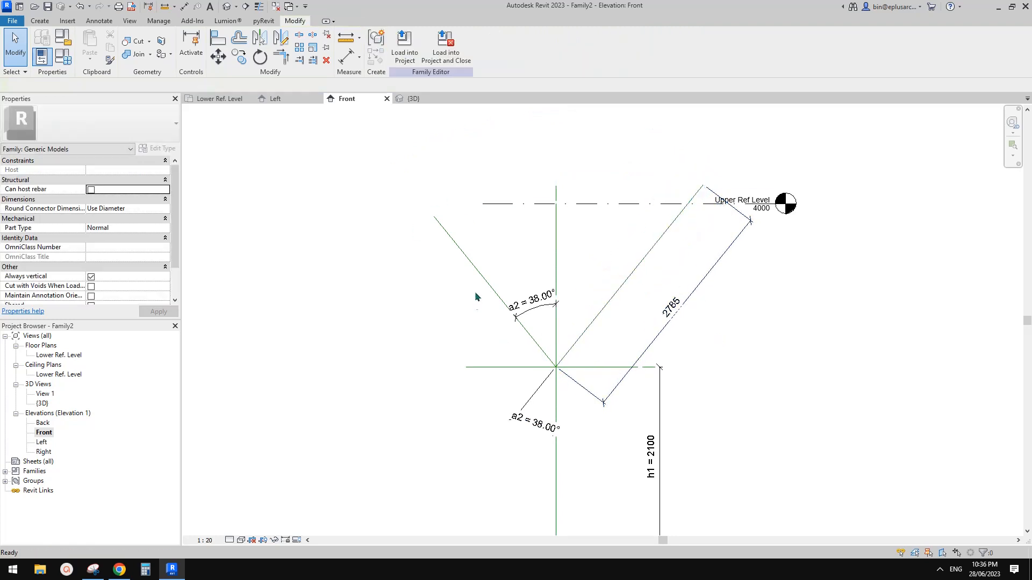
{"action": "left_click", "coordinate": [478, 272]}
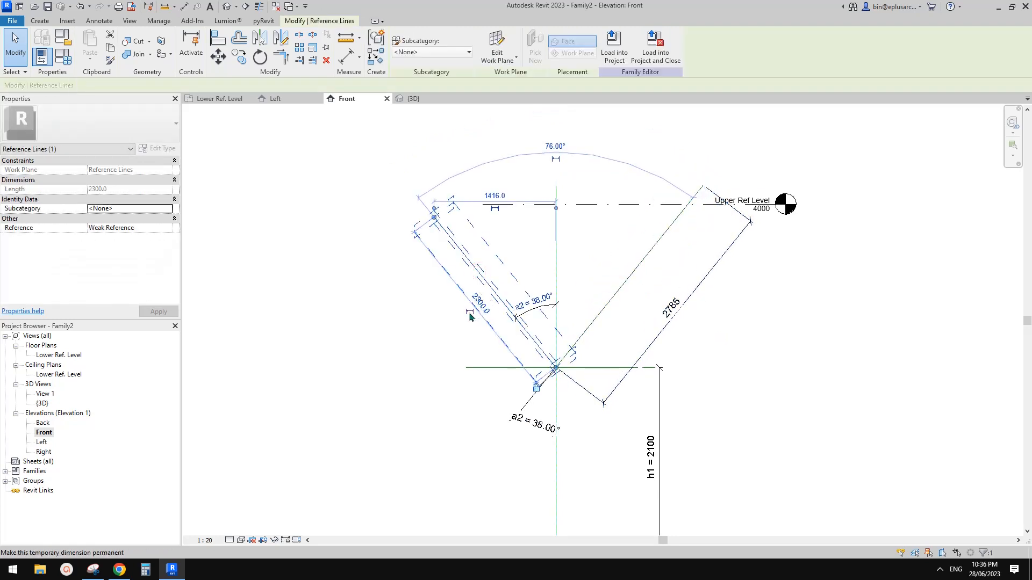
{"action": "left_click", "coordinate": [469, 312]}
{"action": "left_click", "coordinate": [454, 317]}
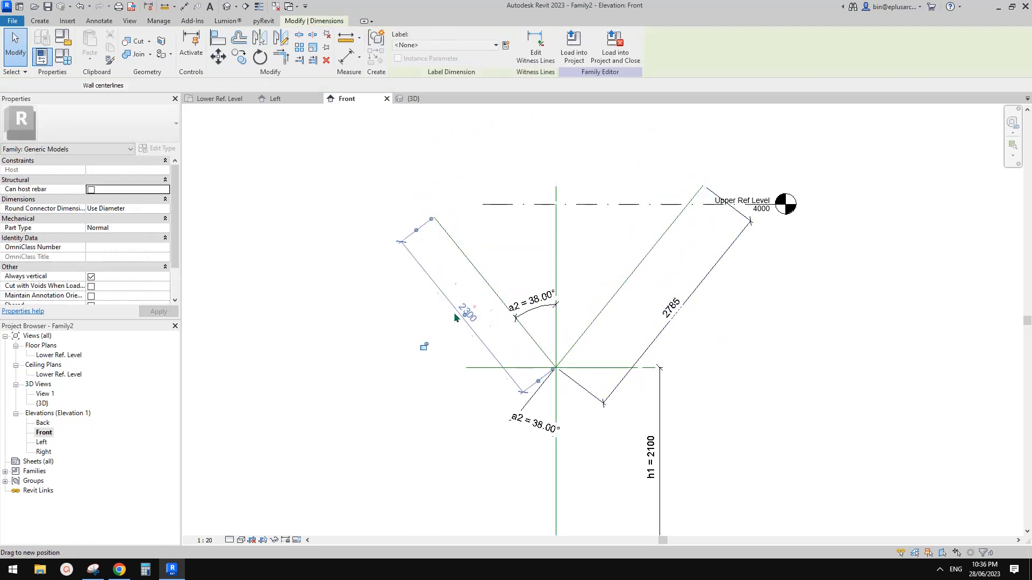
{"action": "left_click_drag", "start_coordinate": [454, 317], "coordinate": [455, 315]}
Step: Label both arm dimensions with a new instance parameter L2 = 2785
{"action": "left_click", "coordinate": [671, 312], "text": "ctrl"}
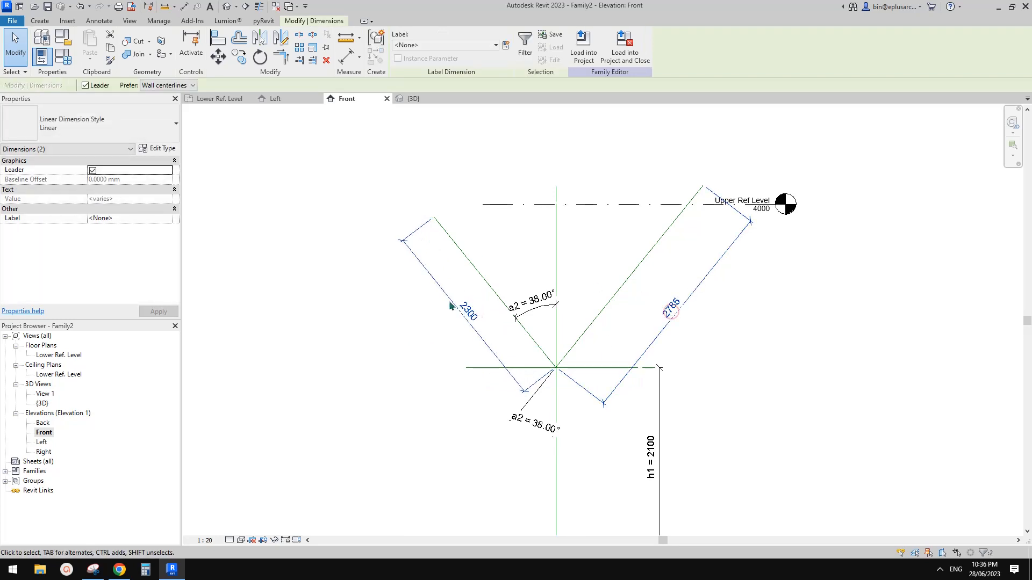
{"action": "left_click", "coordinate": [505, 46]}
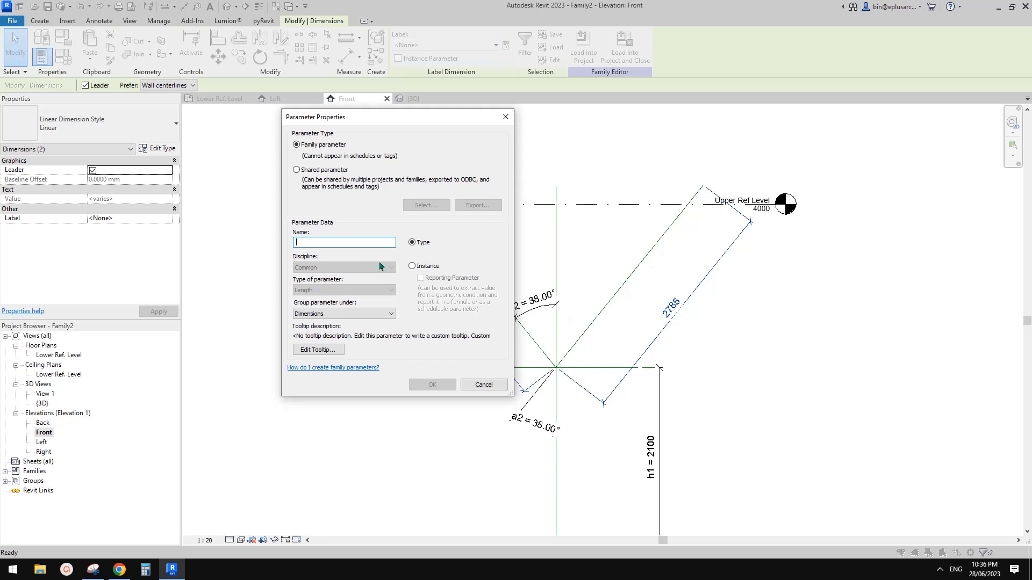
{"action": "left_click", "coordinate": [412, 266]}
{"action": "left_click", "coordinate": [432, 384]}
{"action": "scroll", "coordinate": [468, 350], "scroll_direction": "down", "scroll_amount": 3}
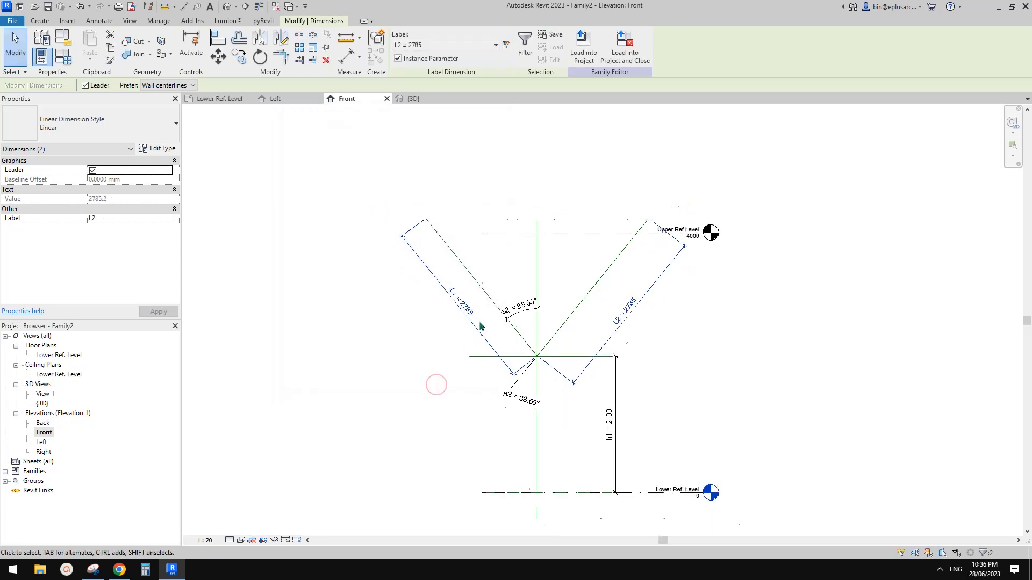
{"action": "middle_click_drag", "start_coordinate": [508, 366], "coordinate": [586, 337]}
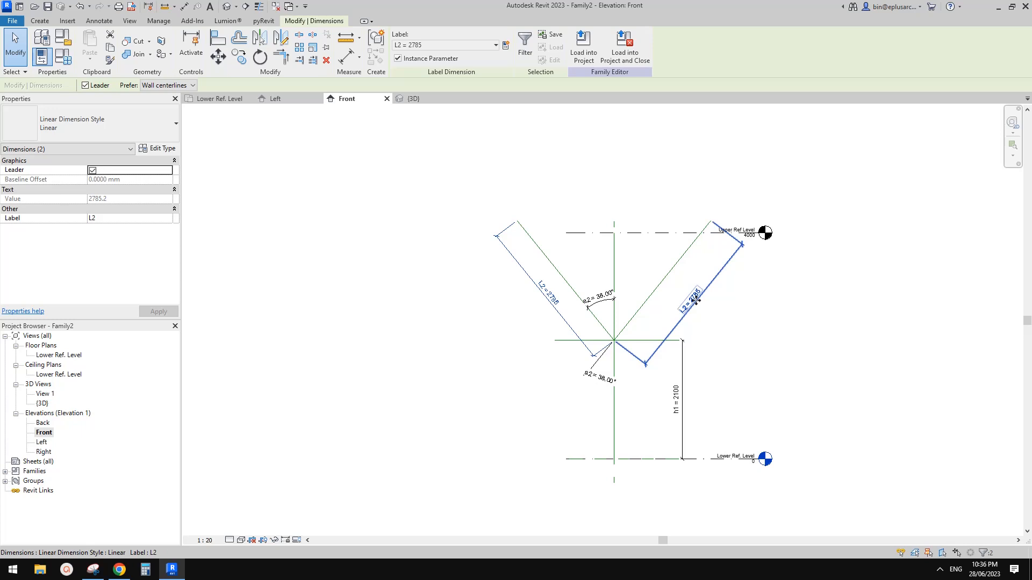
{"action": "left_click", "coordinate": [602, 281]}
{"action": "middle_click_drag", "start_coordinate": [543, 209], "coordinate": [505, 244]}
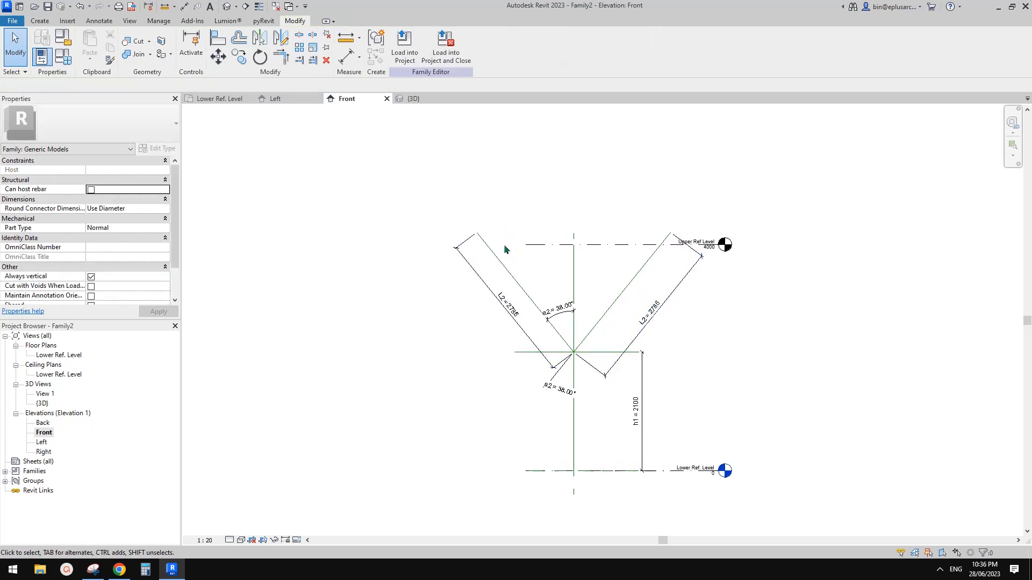
Step: Orbit the default 3D view, then check the Front and Left elevations
{"action": "left_click", "coordinate": [229, 8]}
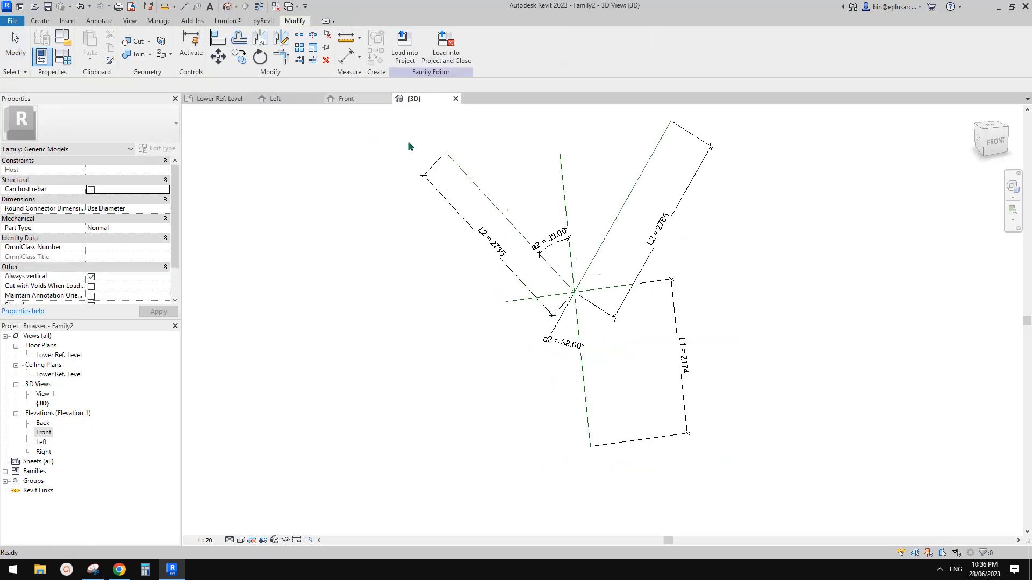
{"action": "middle_click_drag", "start_coordinate": [410, 146], "coordinate": [639, 280], "text": "shift"}
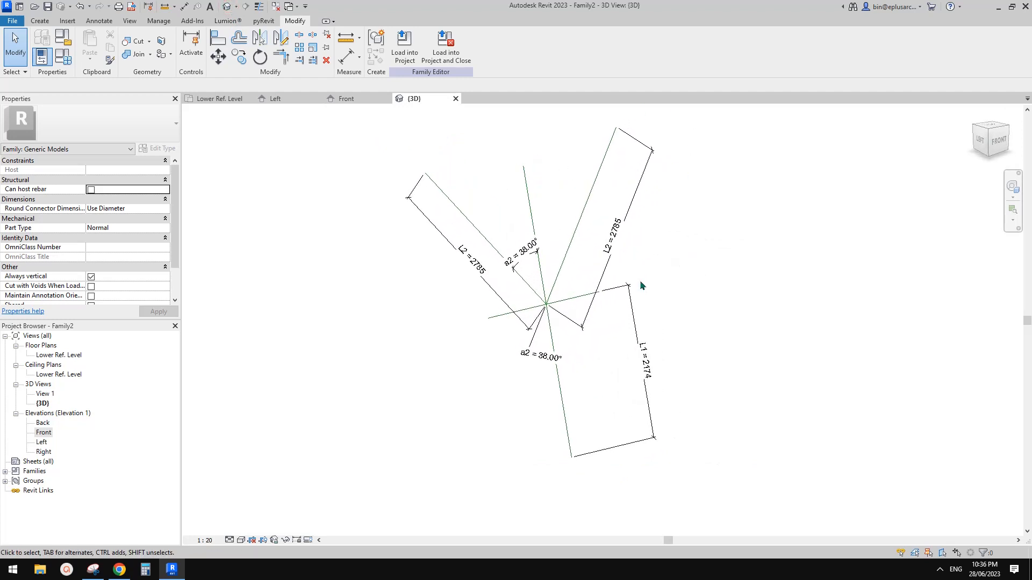
{"action": "double_click", "coordinate": [44, 433]}
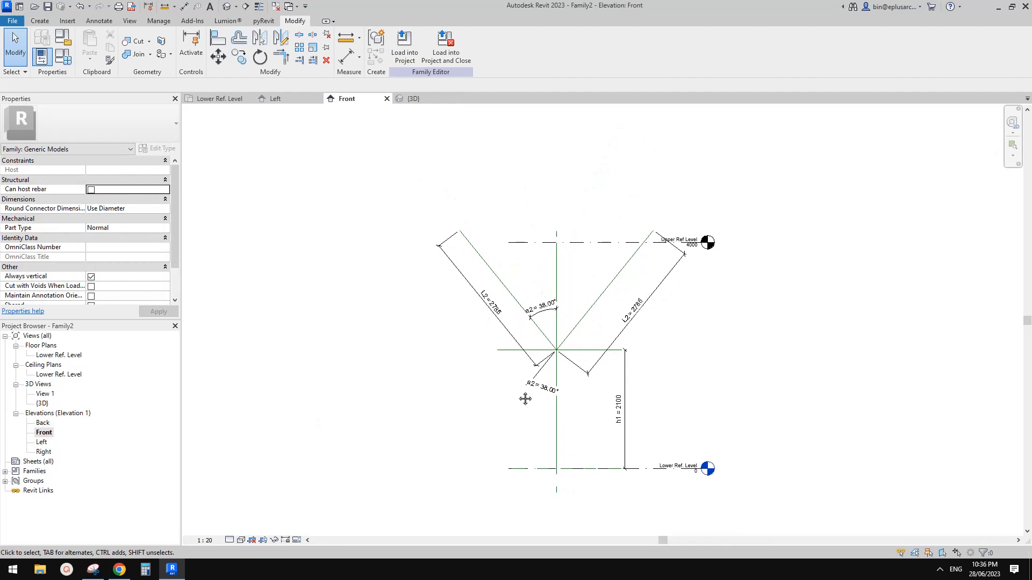
{"action": "double_click", "coordinate": [41, 443]}
{"action": "scroll", "coordinate": [518, 385], "scroll_direction": "down", "scroll_amount": 3}
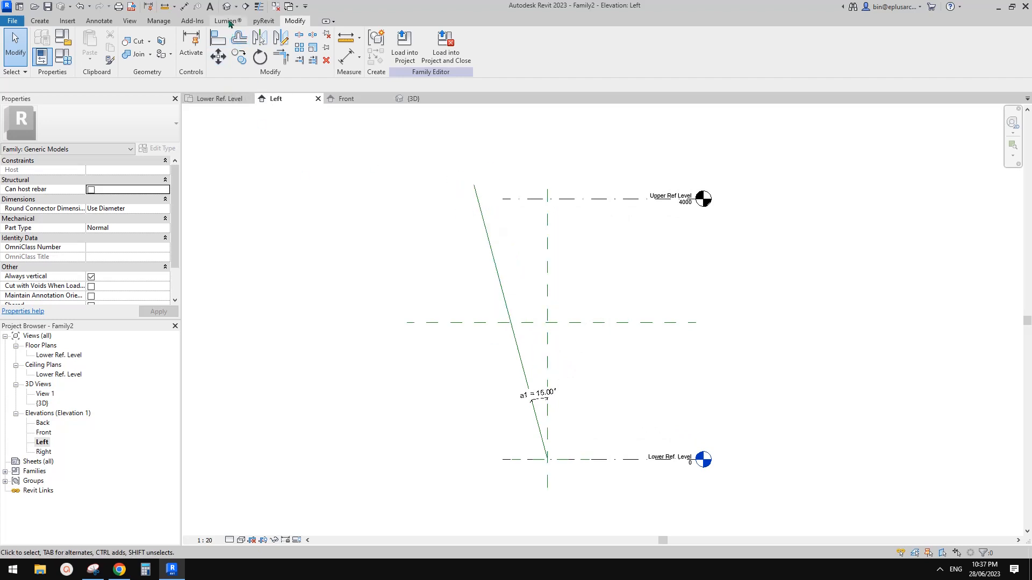
Step: Return to the {3D} view and orbit around the sloped right reference line
{"action": "left_click", "coordinate": [413, 98]}
{"action": "middle_click_drag", "start_coordinate": [521, 218], "coordinate": [472, 235], "text": "shift"}
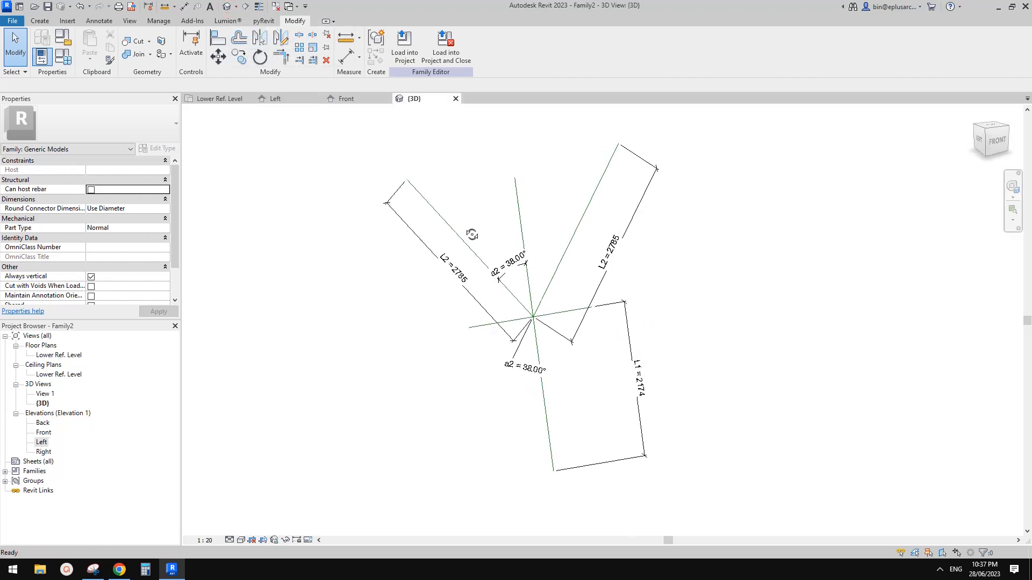
{"action": "left_click", "coordinate": [603, 176]}
{"action": "middle_click_drag", "start_coordinate": [604, 177], "coordinate": [564, 237], "text": "shift"}
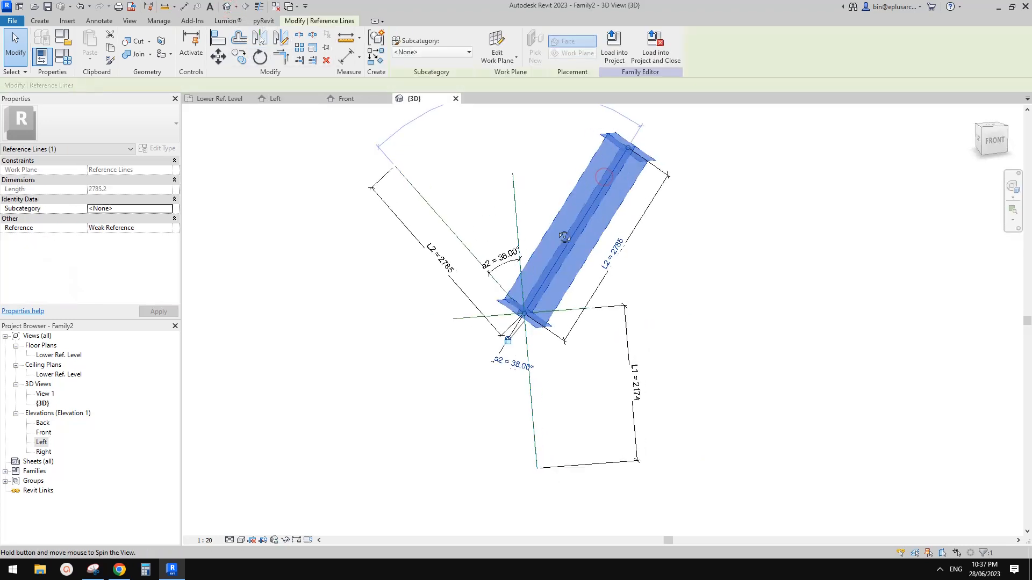
Step: Snip the 3D Y frame, sketch a magenta right triangle on the right arm, then show the Left elevation
{"action": "left_click", "coordinate": [93, 570]}
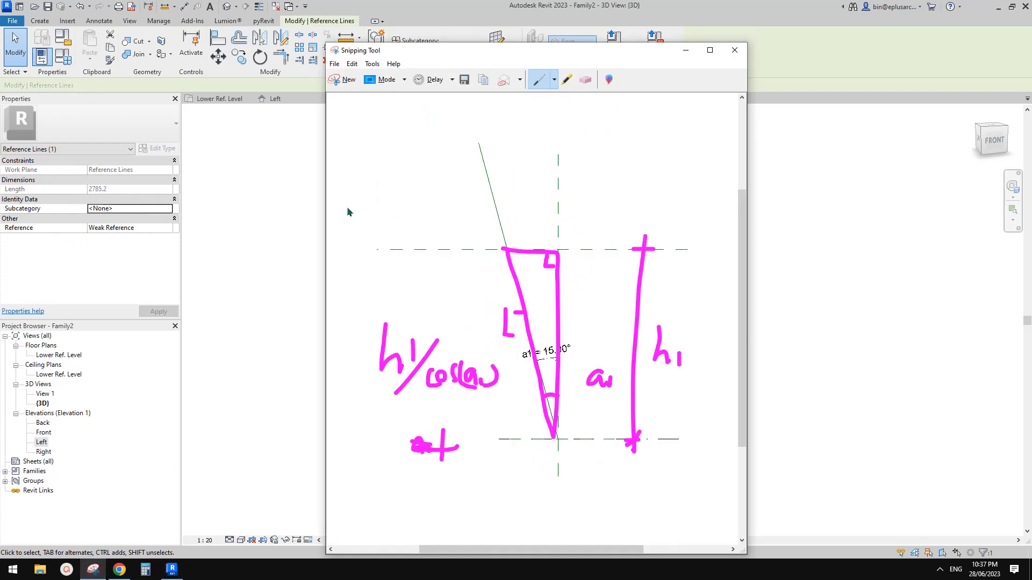
{"action": "left_click", "coordinate": [343, 79]}
{"action": "left_click_drag", "start_coordinate": [326, 123], "coordinate": [787, 490]}
{"action": "left_click_drag", "start_coordinate": [513, 170], "coordinate": [581, 158]}
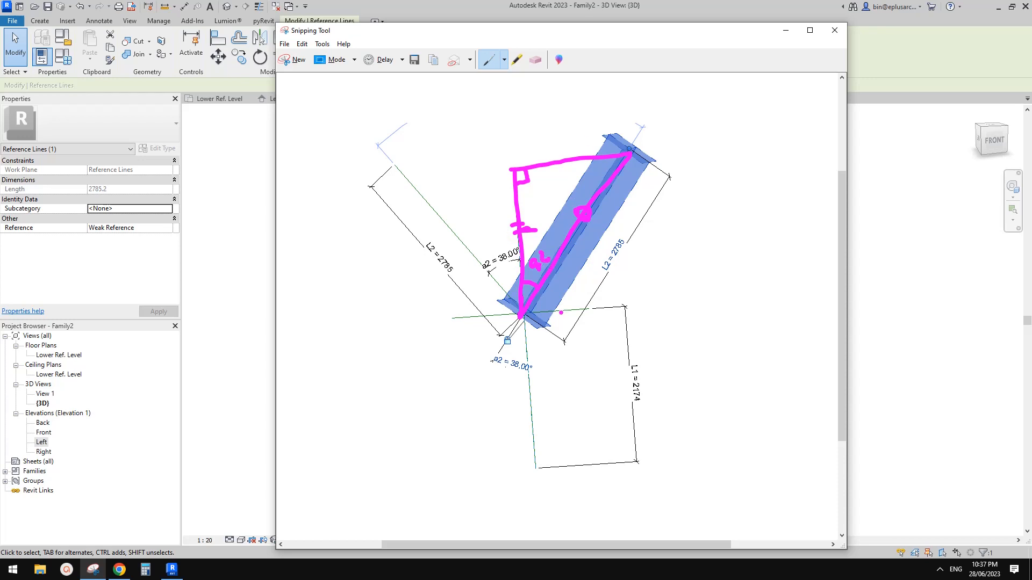
{"action": "double_click", "coordinate": [42, 443]}
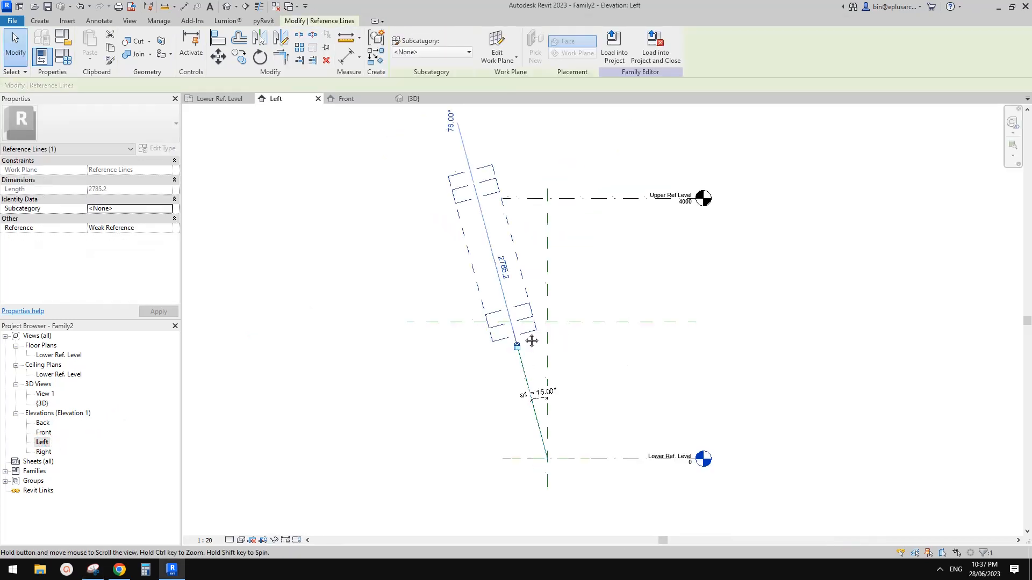
{"action": "middle_click_drag", "start_coordinate": [532, 340], "coordinate": [512, 313]}
{"action": "left_click", "coordinate": [606, 253]}
{"action": "left_click", "coordinate": [617, 173]}
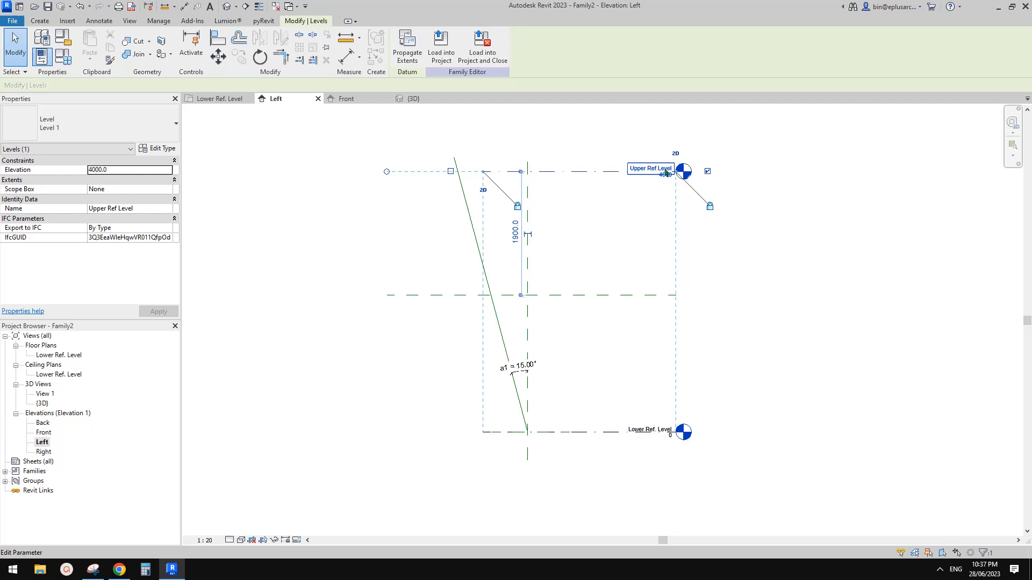
{"action": "middle_click_drag", "start_coordinate": [647, 207], "coordinate": [669, 206]}
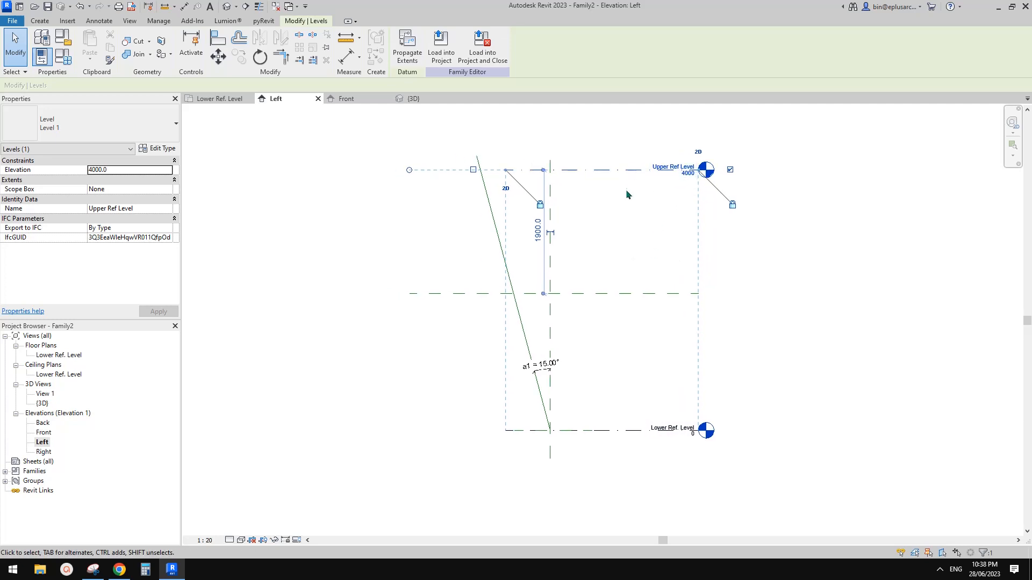
{"action": "middle_click_drag", "start_coordinate": [628, 188], "coordinate": [626, 195]}
{"action": "left_click", "coordinate": [59, 62]}
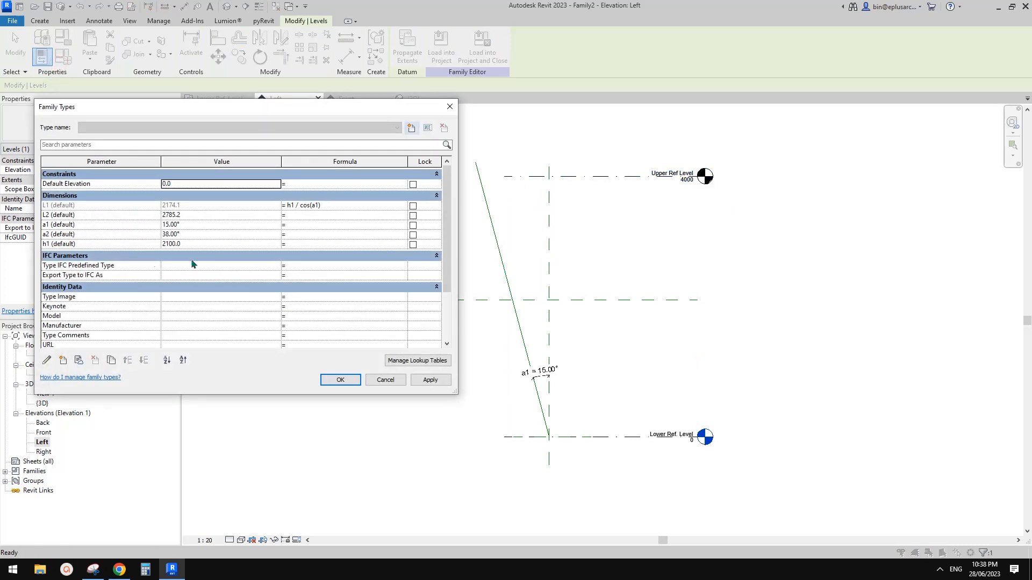
{"action": "key", "text": "Escape"}
{"action": "middle_click_drag", "start_coordinate": [669, 249], "coordinate": [657, 257]}
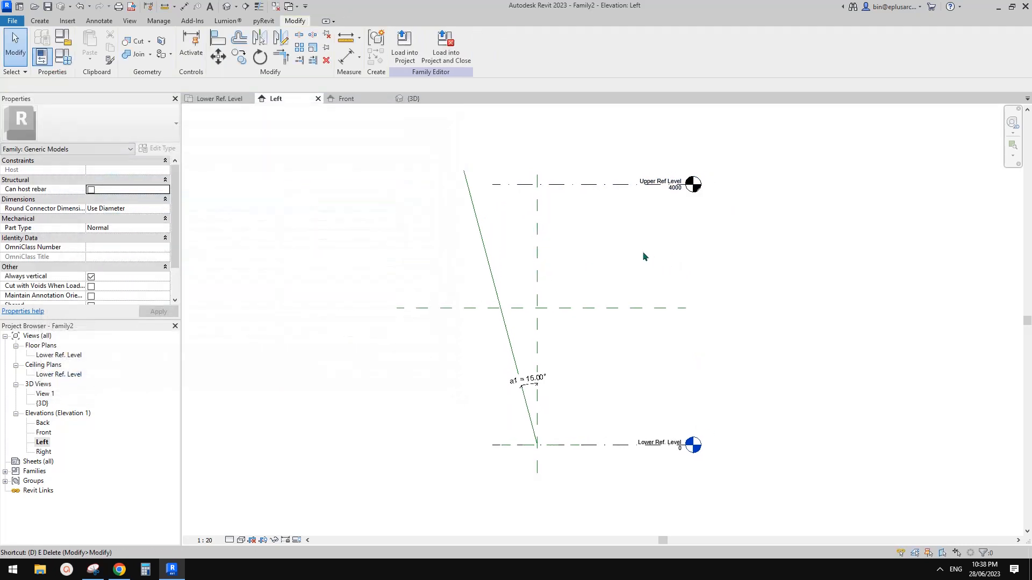
Step: Dimension Lower to Upper Ref Level (4000) to the right of the column
{"action": "key", "text": "d"}
{"action": "key", "text": "i"}
{"action": "left_click", "coordinate": [596, 446]}
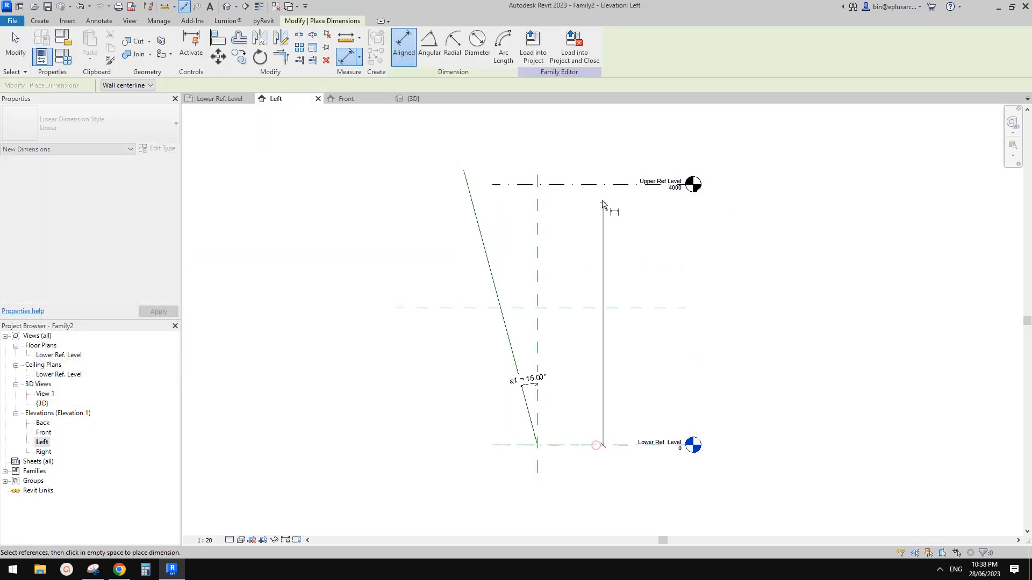
{"action": "left_click", "coordinate": [607, 184]}
{"action": "left_click", "coordinate": [616, 231]}
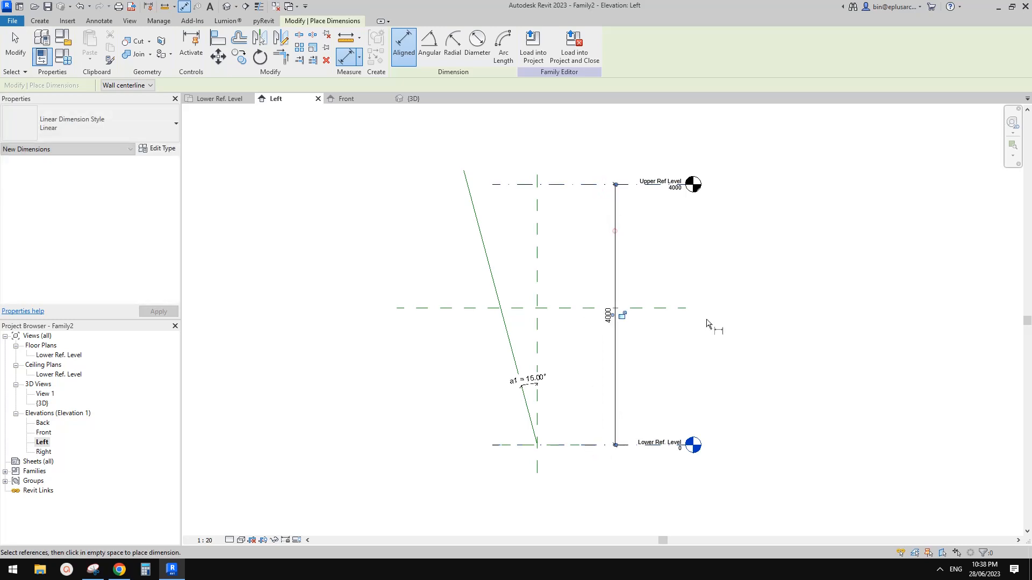
{"action": "key", "text": "Escape"}
Step: Label the 4000 dimension with the reporting parameter RP
{"action": "left_click", "coordinate": [613, 325]}
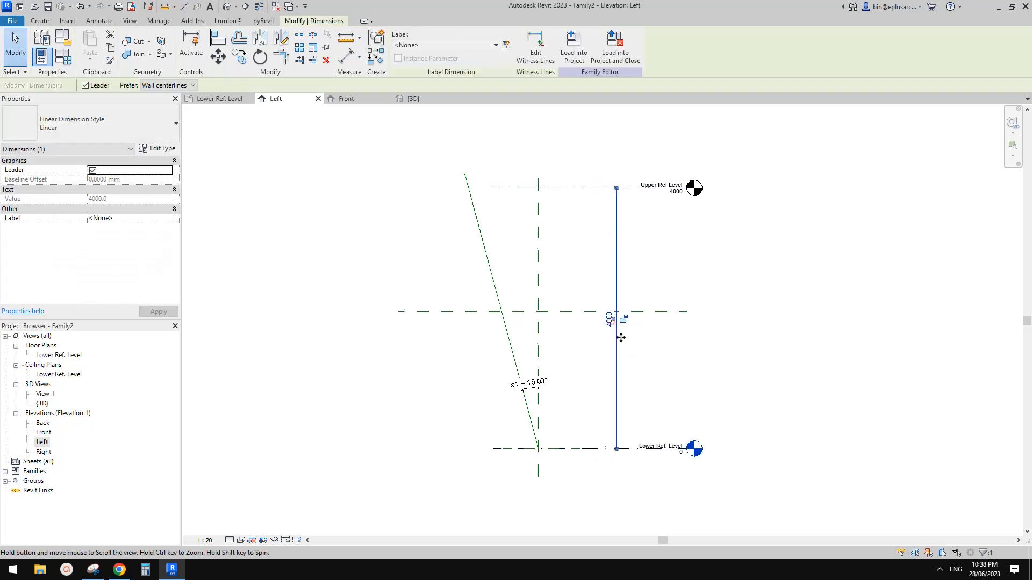
{"action": "left_click", "coordinate": [504, 44]}
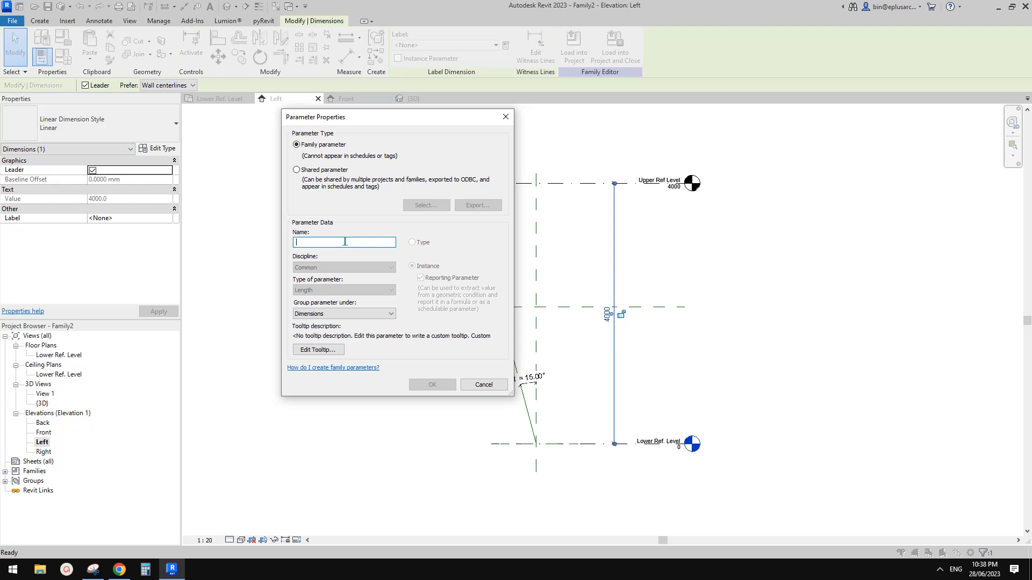
{"action": "type", "text": "H3"}
{"action": "key", "text": "BackSpace"}
{"action": "key", "text": "BackSpace"}
{"action": "type", "text": "RP"}
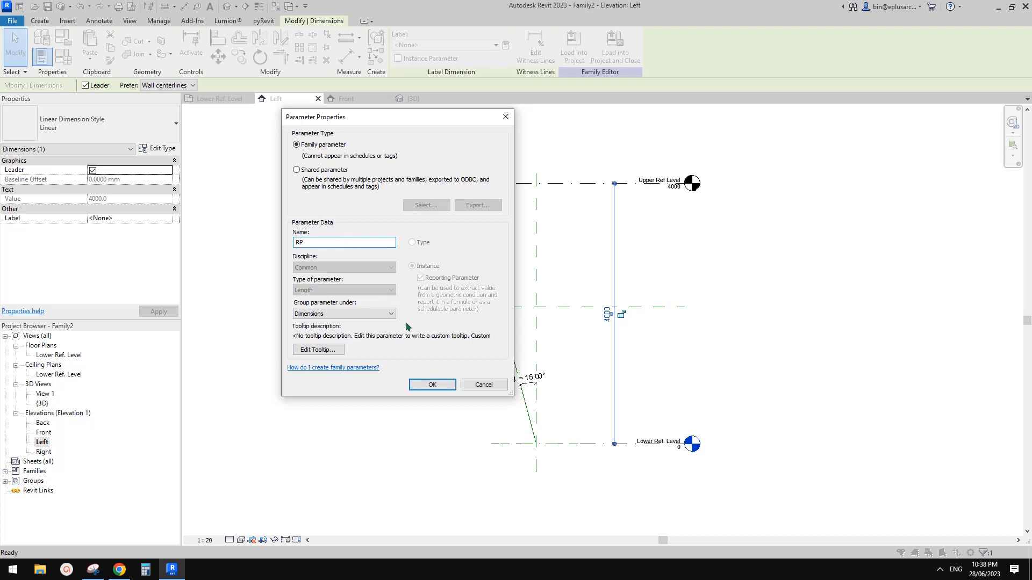
{"action": "left_click", "coordinate": [433, 385]}
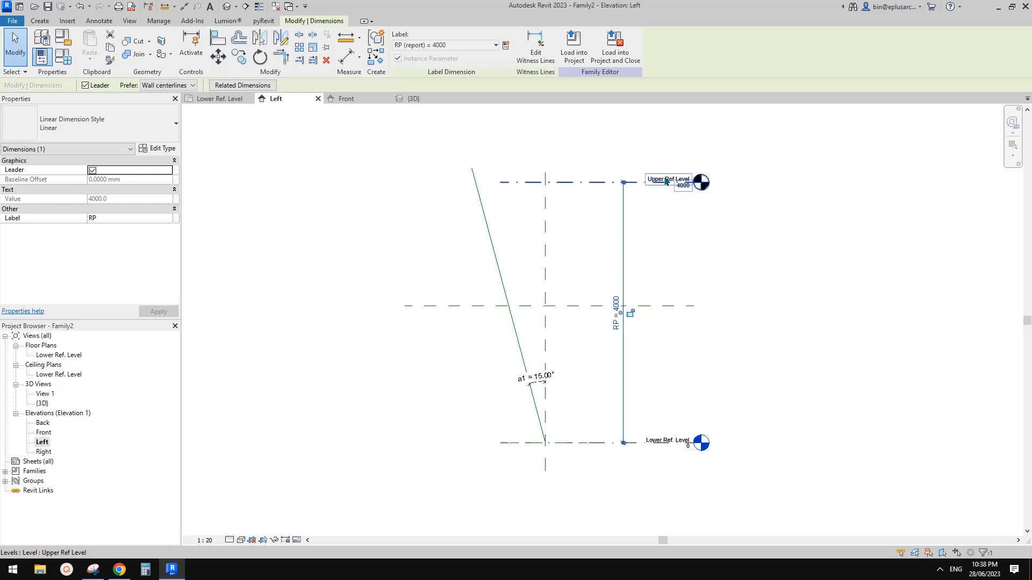
{"action": "left_click", "coordinate": [656, 221]}
{"action": "middle_click_drag", "start_coordinate": [608, 202], "coordinate": [681, 200]}
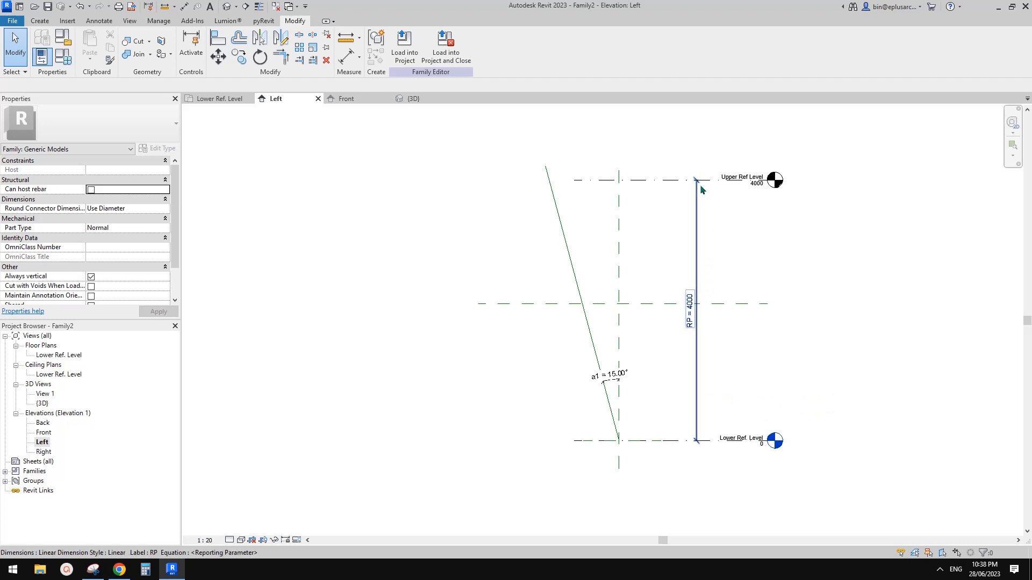
Step: Snip the Left elevation and mark the span down to Lower Ref. Level as h1
{"action": "left_click", "coordinate": [93, 570]}
{"action": "left_click", "coordinate": [288, 62]}
{"action": "left_click_drag", "start_coordinate": [402, 145], "coordinate": [858, 508]}
{"action": "left_click_drag", "start_coordinate": [728, 292], "coordinate": [732, 430]}
{"action": "mouse_move", "coordinate": [745, 344]}
{"action": "left_mouse_down"}
{"action": "mouse_move", "coordinate": [747, 370]}
{"action": "mouse_move", "coordinate": [769, 365]}
{"action": "mouse_move", "coordinate": [769, 373]}
{"action": "left_mouse_up"}
{"action": "left_click", "coordinate": [768, 370]}
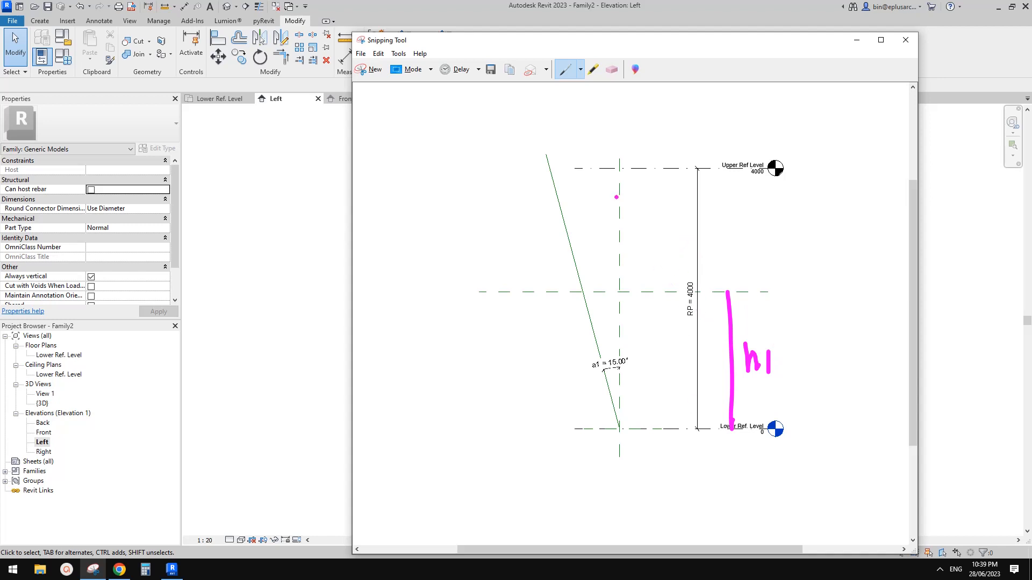
Step: Sketch a right triangle along the inclined leg labelled a1 and RP-h1
{"action": "mouse_move", "coordinate": [555, 171]}
{"action": "left_mouse_down"}
{"action": "mouse_move", "coordinate": [605, 173]}
{"action": "mouse_move", "coordinate": [594, 184]}
{"action": "mouse_move", "coordinate": [564, 170]}
{"action": "mouse_move", "coordinate": [592, 179]}
{"action": "mouse_move", "coordinate": [589, 293]}
{"action": "left_mouse_up"}
{"action": "left_click", "coordinate": [612, 69]}
{"action": "left_click", "coordinate": [600, 167]}
{"action": "left_click", "coordinate": [564, 68]}
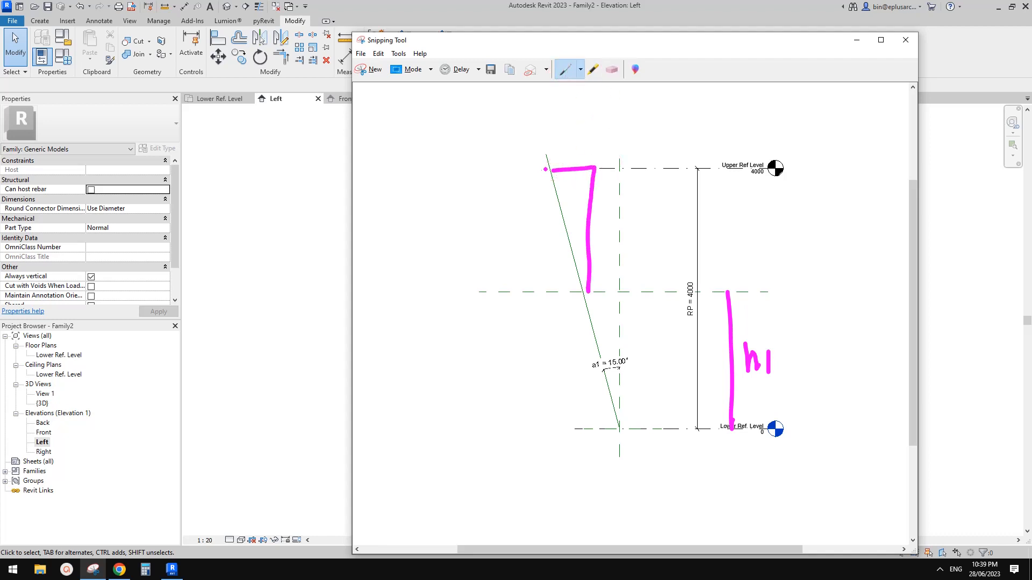
{"action": "left_click_drag", "start_coordinate": [545, 170], "coordinate": [586, 285]}
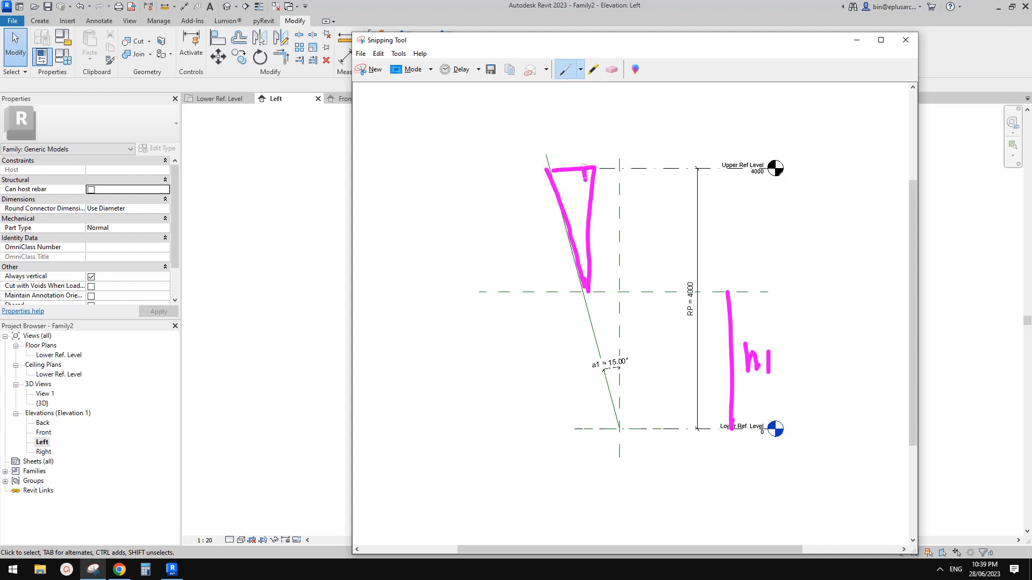
{"action": "left_click_drag", "start_coordinate": [584, 167], "coordinate": [590, 182]}
{"action": "mouse_move", "coordinate": [571, 214]}
{"action": "left_mouse_down"}
{"action": "mouse_move", "coordinate": [560, 221]}
{"action": "mouse_move", "coordinate": [567, 228]}
{"action": "left_mouse_up"}
{"action": "left_click_drag", "start_coordinate": [552, 253], "coordinate": [561, 270]}
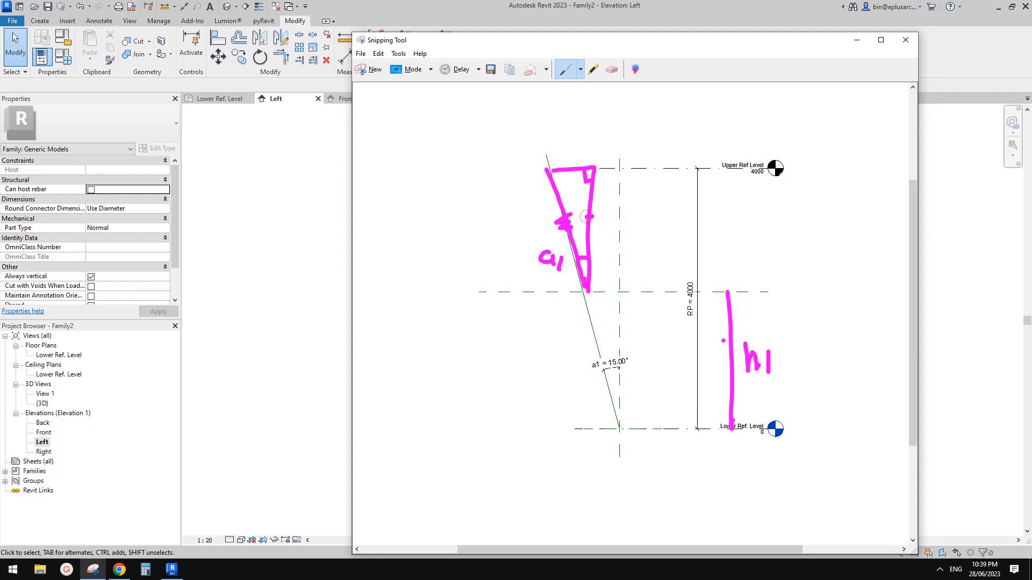
{"action": "left_click_drag", "start_coordinate": [636, 203], "coordinate": [646, 221]}
{"action": "mouse_move", "coordinate": [649, 203]}
{"action": "left_mouse_down"}
{"action": "mouse_move", "coordinate": [651, 222]}
{"action": "mouse_move", "coordinate": [698, 219]}
{"action": "left_mouse_up"}
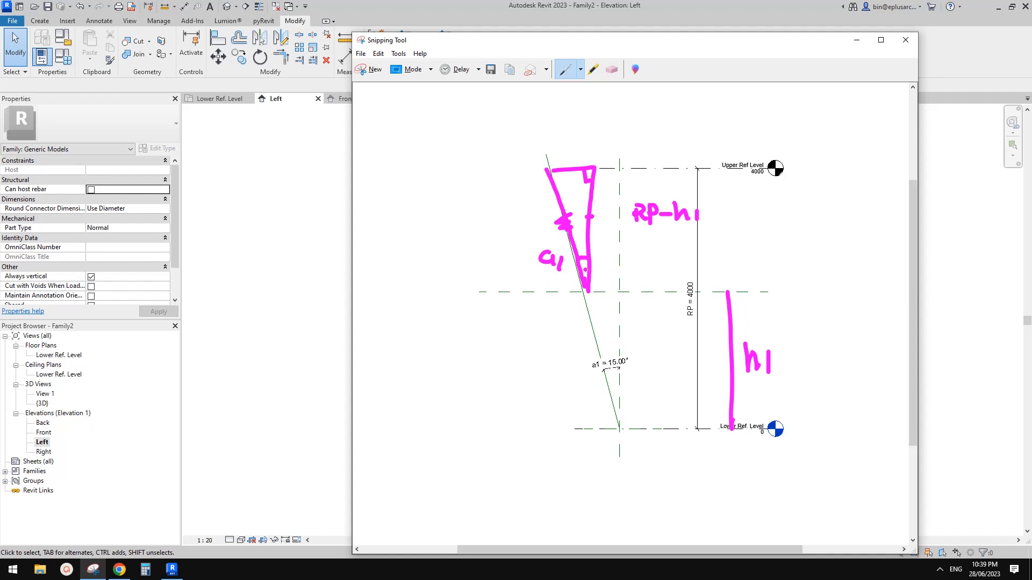
Step: Erase a stray dot, label the inclined side L, and return to Revit's Family Types
{"action": "left_click", "coordinate": [525, 116]}
{"action": "left_click", "coordinate": [610, 68]}
{"action": "left_click", "coordinate": [525, 116]}
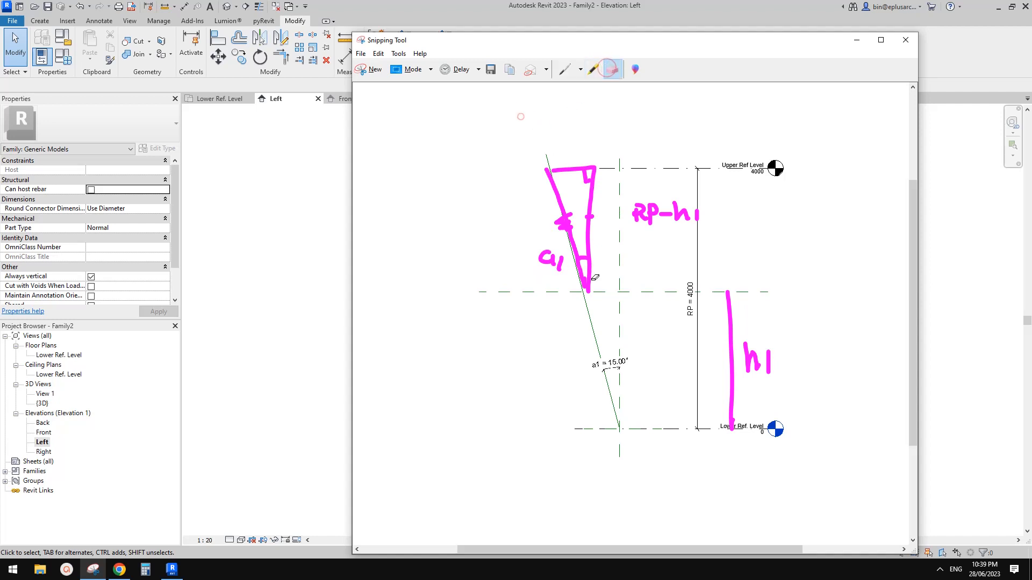
{"action": "left_click", "coordinate": [564, 68]}
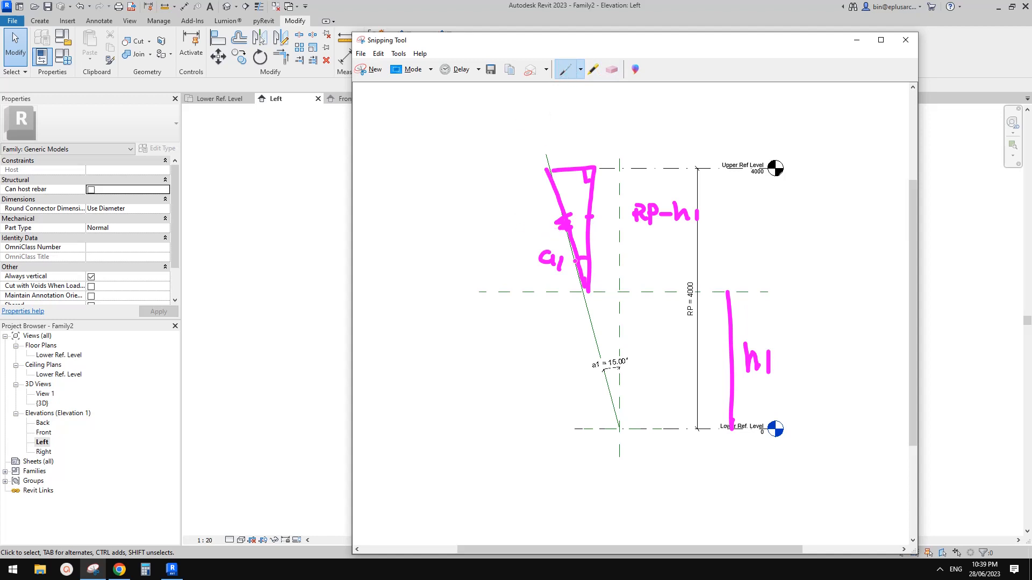
{"action": "mouse_move", "coordinate": [516, 201]}
{"action": "left_mouse_down"}
{"action": "mouse_move", "coordinate": [516, 225]}
{"action": "mouse_move", "coordinate": [532, 222]}
{"action": "left_mouse_up"}
{"action": "left_click", "coordinate": [172, 569]}
{"action": "left_click", "coordinate": [64, 56]}
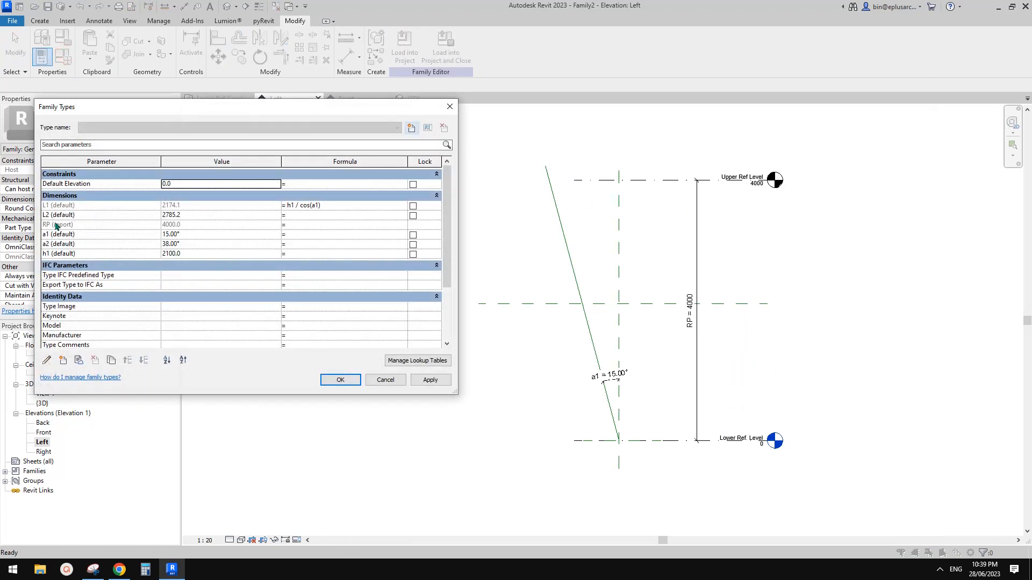
Step: Label the inclined side L3 on the sketch and underline RP-h1
{"action": "left_click", "coordinate": [453, 104]}
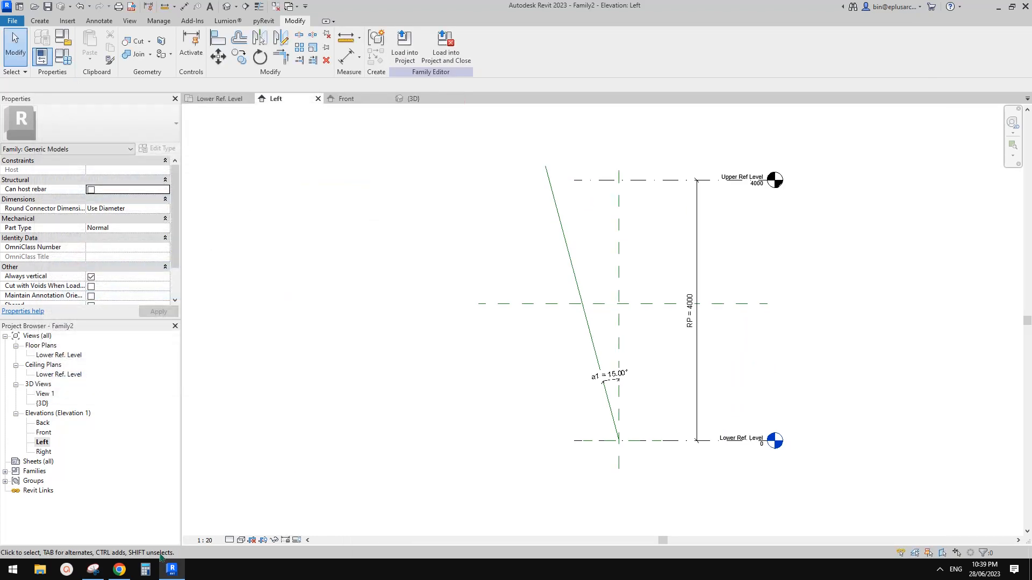
{"action": "left_click", "coordinate": [93, 569]}
{"action": "left_click_drag", "start_coordinate": [531, 205], "coordinate": [533, 223]}
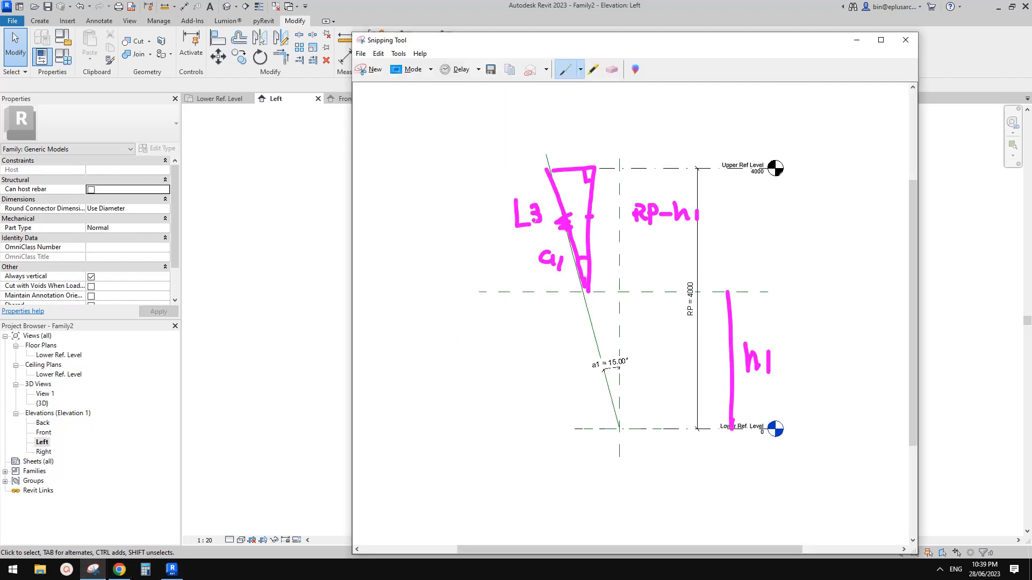
{"action": "mouse_move", "coordinate": [530, 105]}
{"action": "left_mouse_down"}
{"action": "mouse_move", "coordinate": [541, 126]}
{"action": "mouse_move", "coordinate": [581, 113]}
{"action": "mouse_move", "coordinate": [586, 123]}
{"action": "left_mouse_up"}
{"action": "left_click_drag", "start_coordinate": [632, 230], "coordinate": [676, 227]}
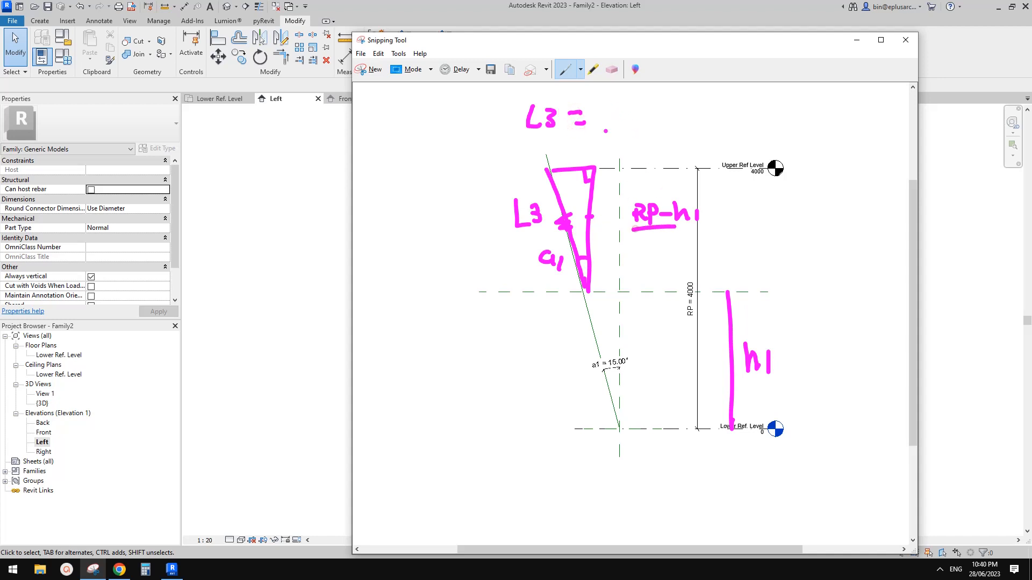
Step: Write L3 = (RP-h1)/cos(a1) above the triangle
{"action": "mouse_move", "coordinate": [601, 98]}
{"action": "left_mouse_down"}
{"action": "mouse_move", "coordinate": [602, 120]}
{"action": "mouse_move", "coordinate": [603, 109]}
{"action": "mouse_move", "coordinate": [614, 119]}
{"action": "left_mouse_up"}
{"action": "mouse_move", "coordinate": [619, 99]}
{"action": "left_mouse_down"}
{"action": "mouse_move", "coordinate": [620, 114]}
{"action": "mouse_move", "coordinate": [642, 112]}
{"action": "mouse_move", "coordinate": [649, 123]}
{"action": "left_mouse_up"}
{"action": "left_click_drag", "start_coordinate": [649, 114], "coordinate": [673, 128]}
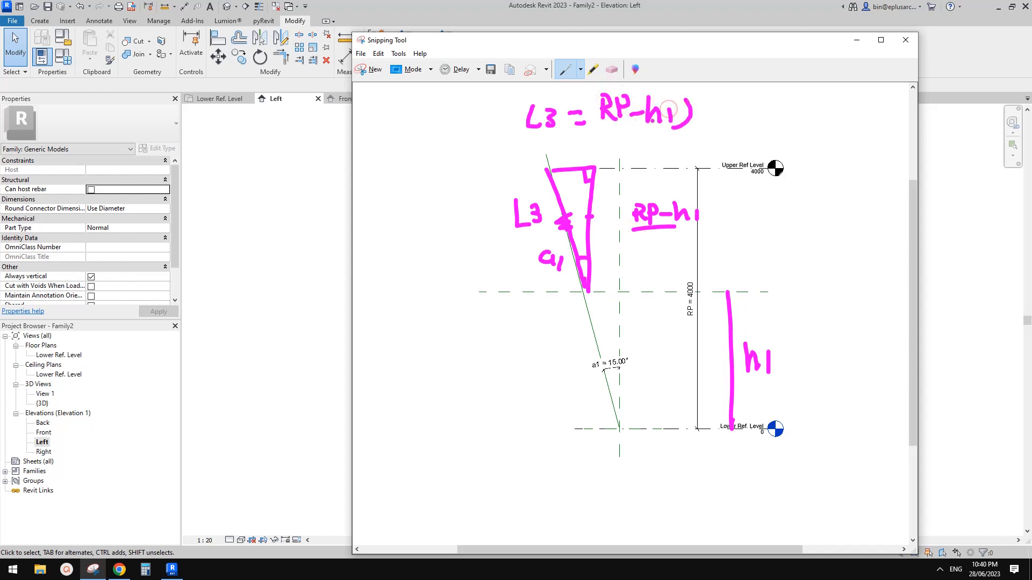
{"action": "left_click_drag", "start_coordinate": [602, 96], "coordinate": [597, 124]}
{"action": "left_click", "coordinate": [727, 119]}
{"action": "mouse_move", "coordinate": [694, 130]}
{"action": "left_mouse_down"}
{"action": "mouse_move", "coordinate": [713, 101]}
{"action": "mouse_move", "coordinate": [721, 123]}
{"action": "left_mouse_up"}
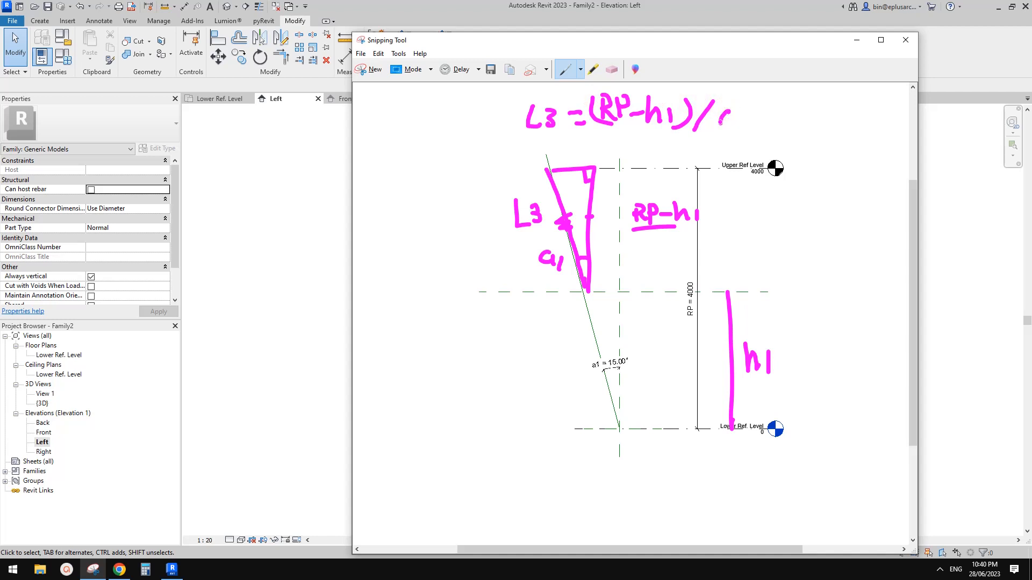
{"action": "mouse_move", "coordinate": [731, 123]}
{"action": "left_mouse_down"}
{"action": "mouse_move", "coordinate": [720, 132]}
{"action": "mouse_move", "coordinate": [773, 128]}
{"action": "left_mouse_up"}
{"action": "left_click_drag", "start_coordinate": [784, 117], "coordinate": [810, 128]}
{"action": "mouse_move", "coordinate": [824, 109]}
{"action": "left_mouse_down"}
{"action": "mouse_move", "coordinate": [819, 138]}
{"action": "mouse_move", "coordinate": [808, 132]}
{"action": "left_mouse_up"}
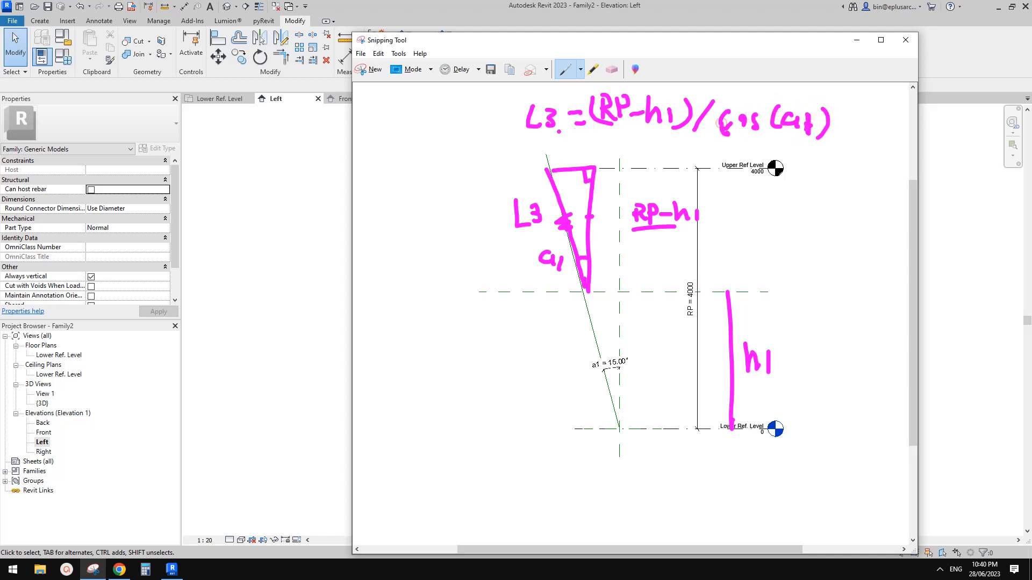
{"action": "left_click", "coordinate": [254, 278]}
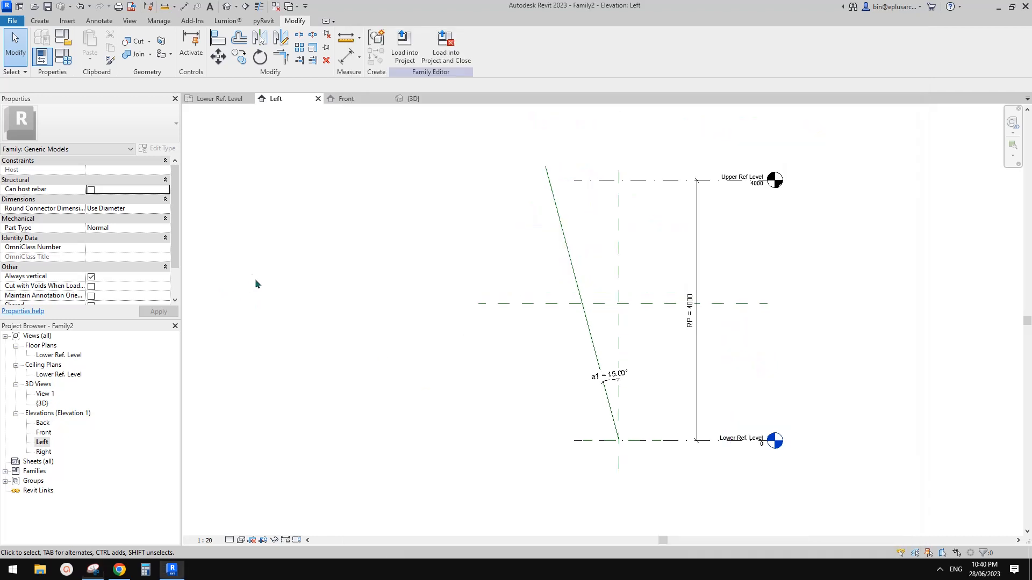
Step: Add instance parameter L3 with formula (RP-h1)/cos(a1), evaluating to 1967.0
{"action": "left_click", "coordinate": [64, 56]}
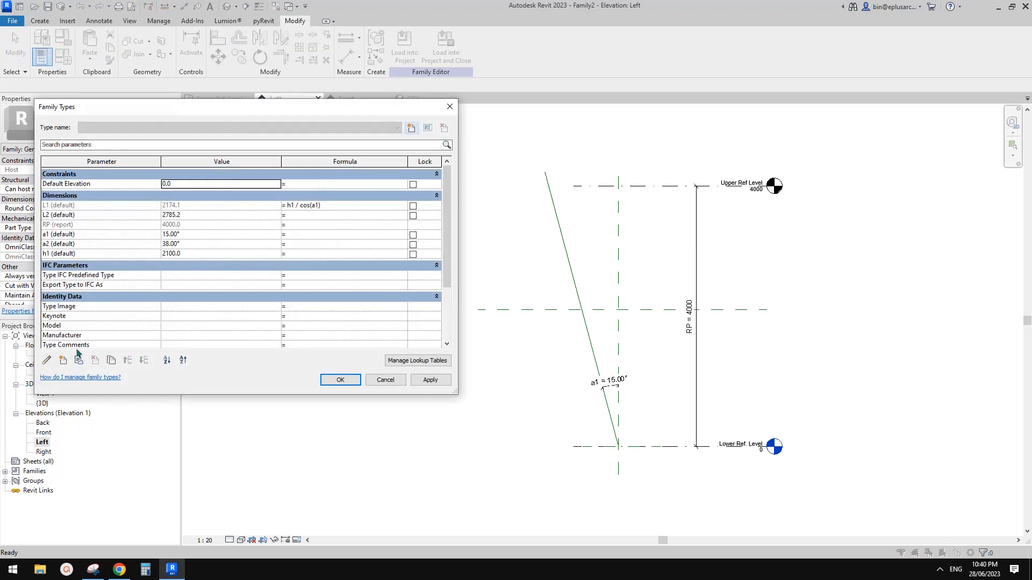
{"action": "left_click", "coordinate": [63, 360]}
{"action": "type", "text": "L"}
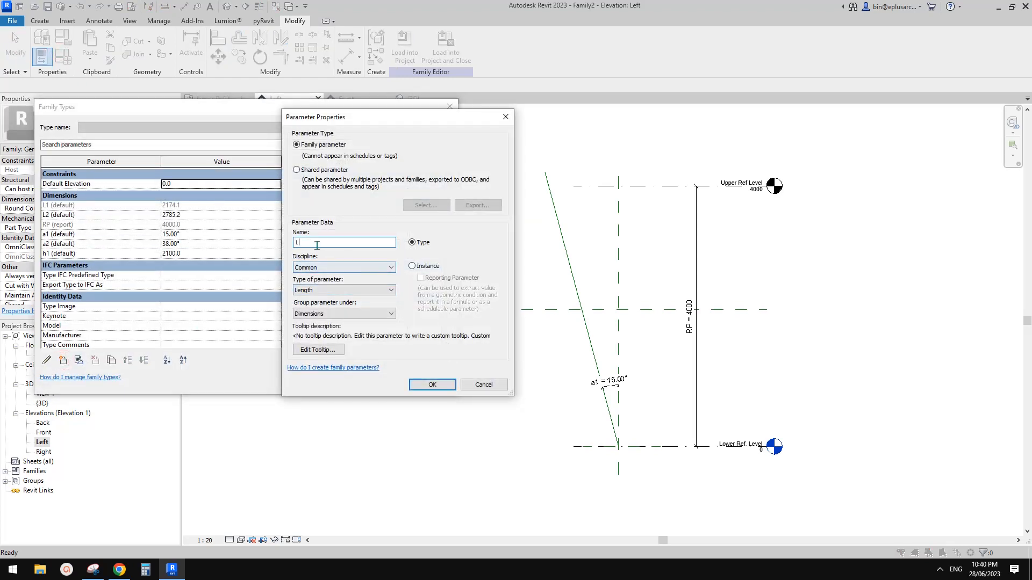
{"action": "type", "text": "3"}
{"action": "left_click", "coordinate": [424, 268]}
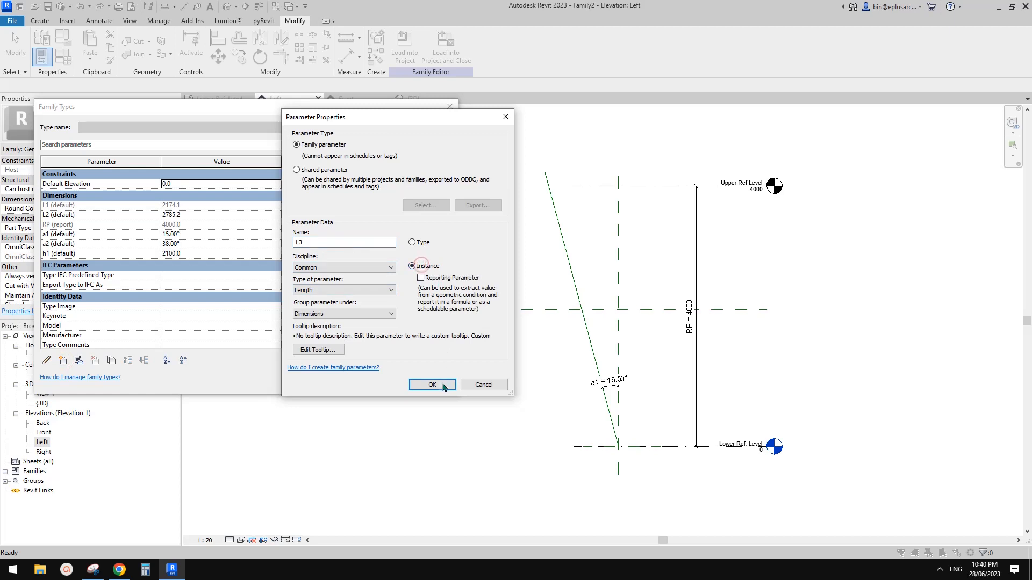
{"action": "left_click", "coordinate": [441, 382]}
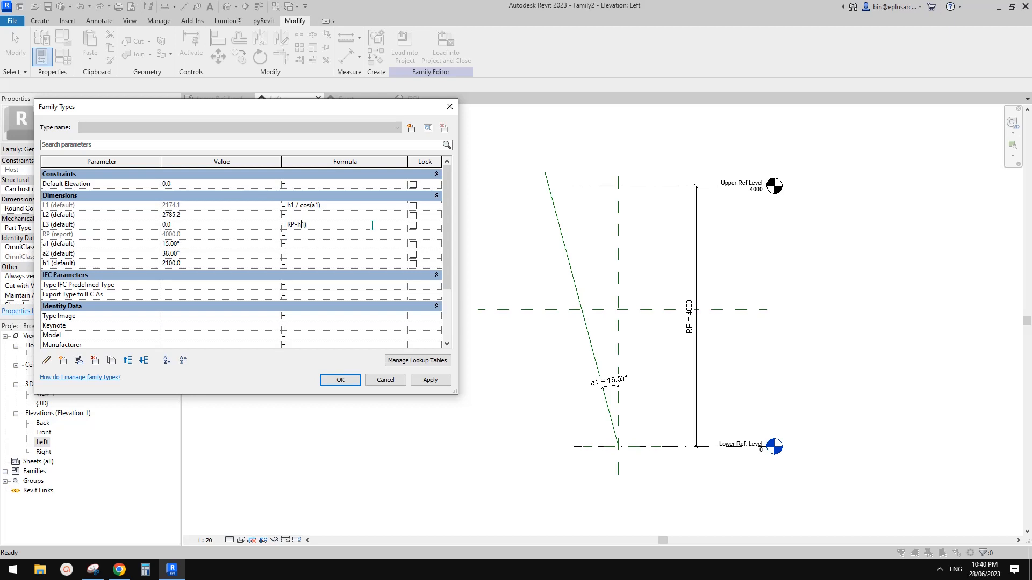
{"action": "type", "text": "("}
{"action": "key", "text": "Return"}
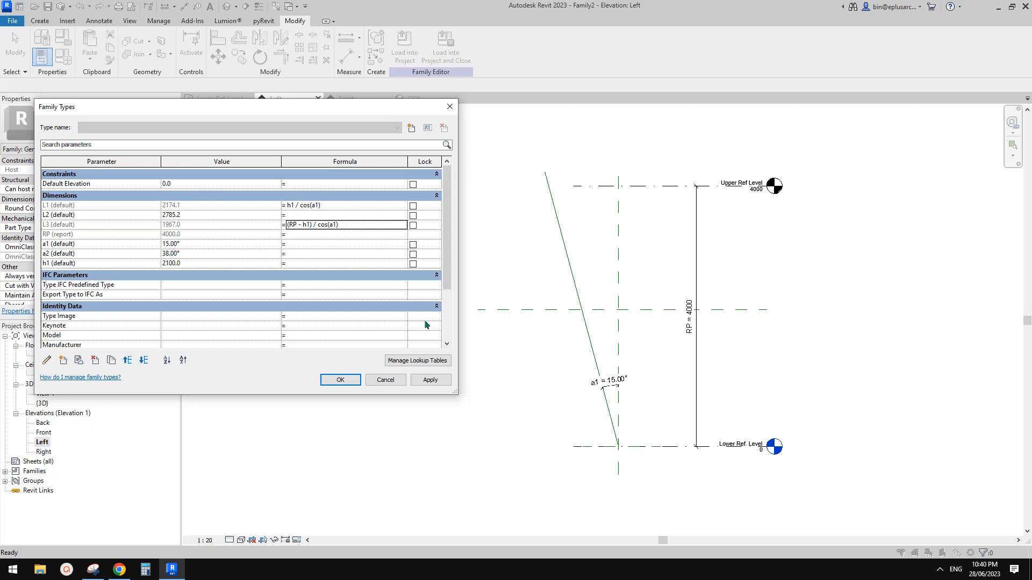
{"action": "left_click", "coordinate": [343, 380]}
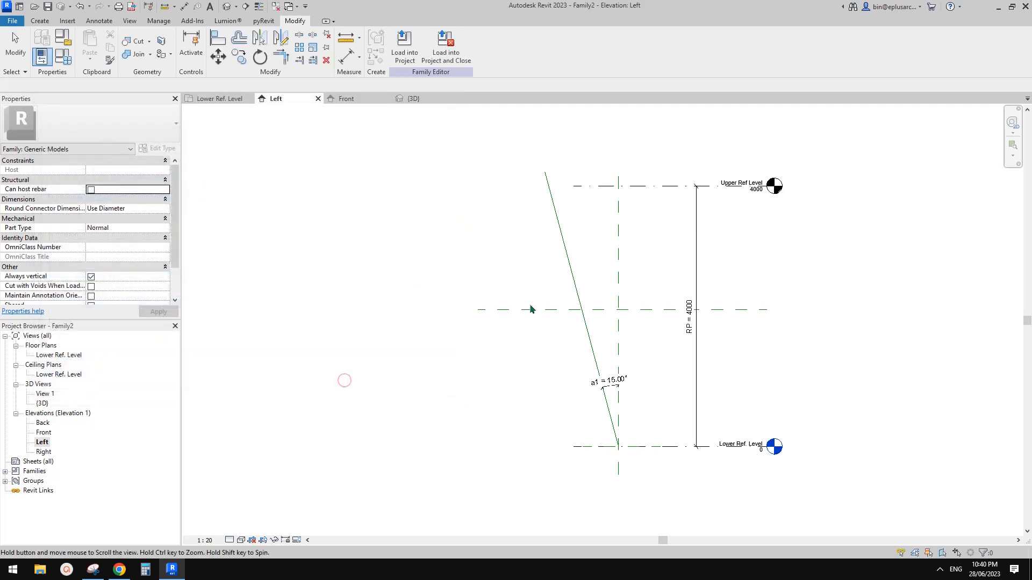
Step: Orbit the {3D} view to show the Y branches and snip it
{"action": "left_click", "coordinate": [227, 5]}
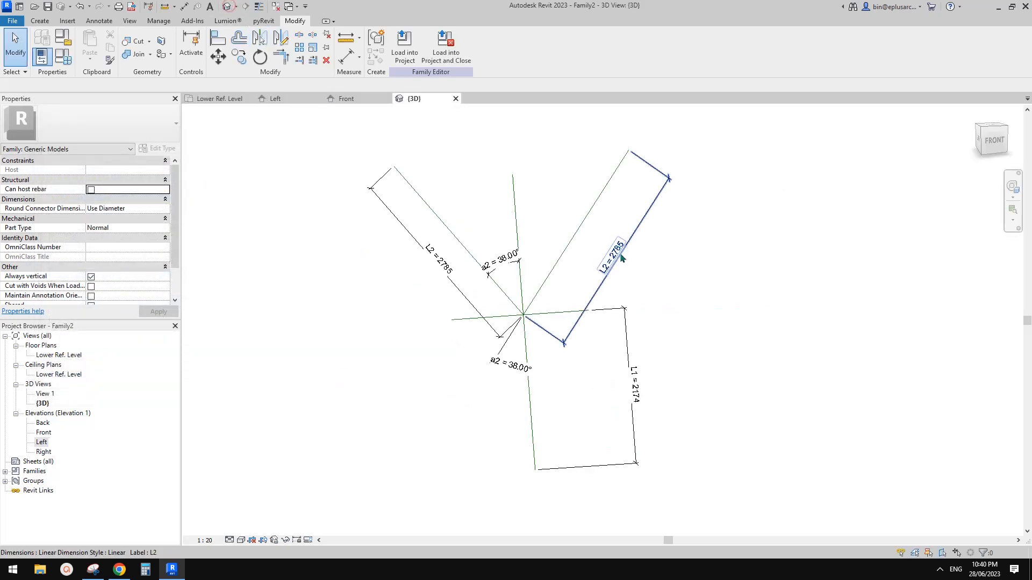
{"action": "middle_click_drag", "start_coordinate": [621, 258], "coordinate": [521, 189], "text": "shift"}
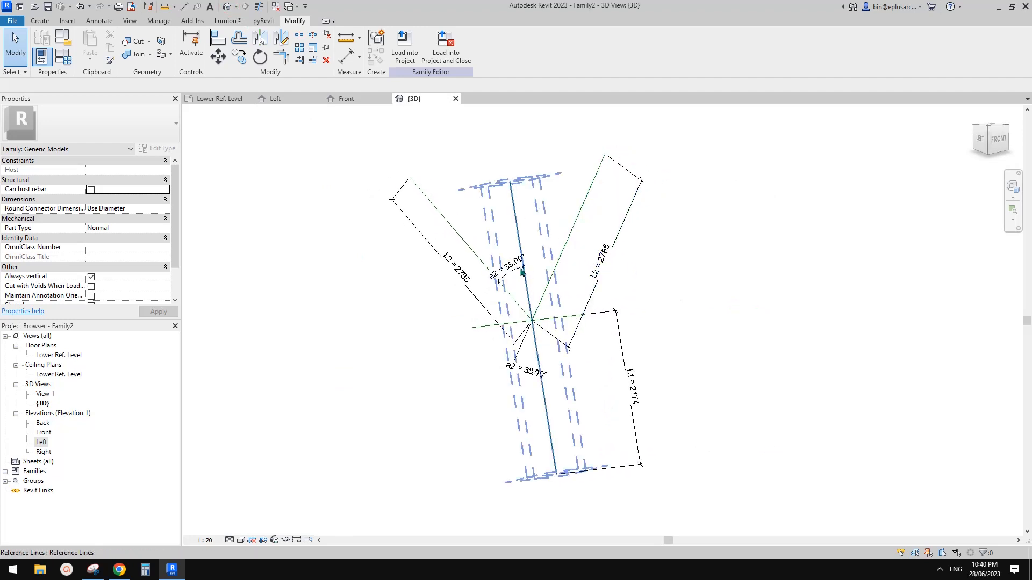
{"action": "left_click", "coordinate": [93, 570]}
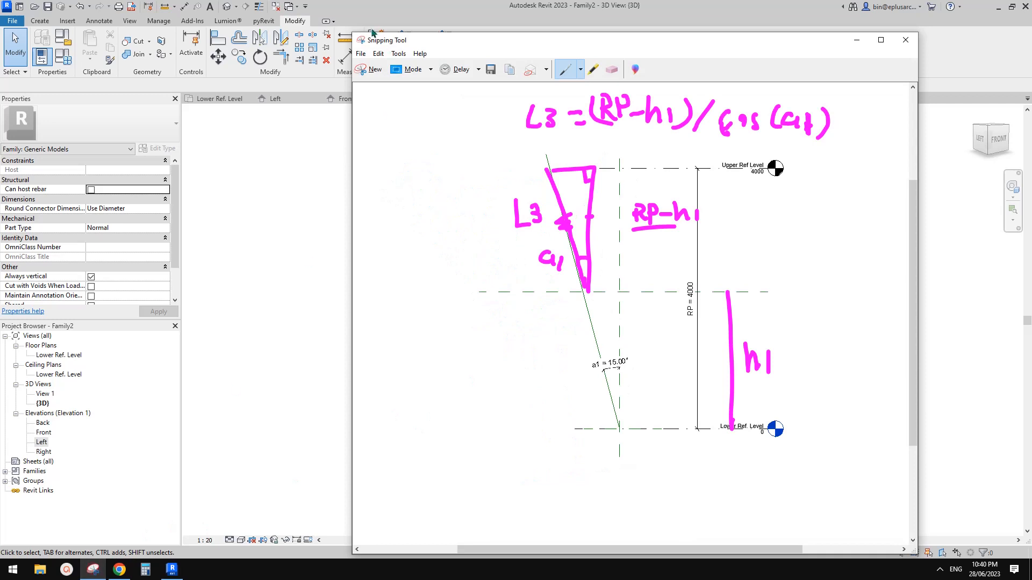
{"action": "left_click", "coordinate": [371, 65]}
{"action": "left_click_drag", "start_coordinate": [342, 123], "coordinate": [771, 493]}
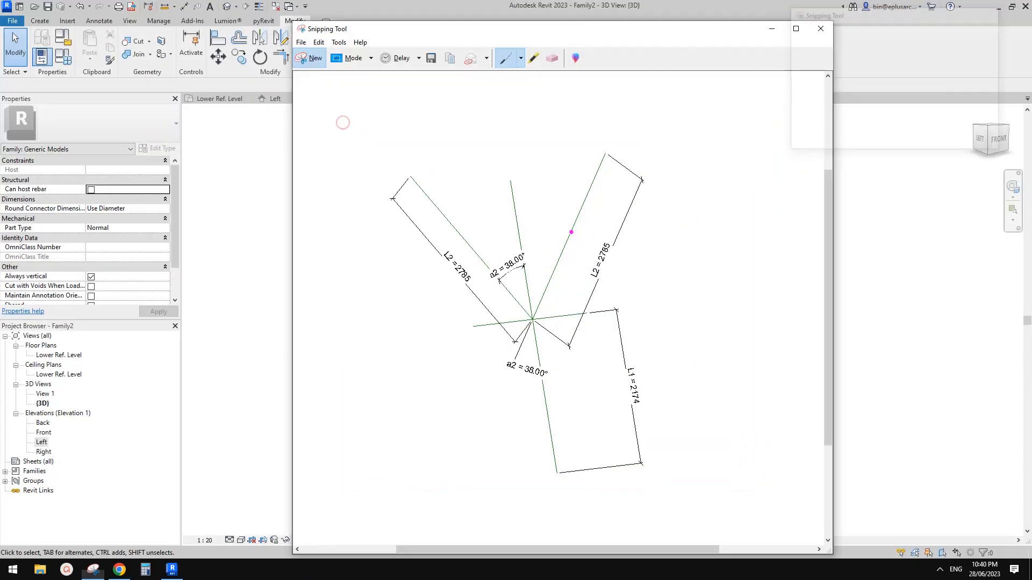
Step: Sketch a triangle on the upper branch labelled L3 and a2, noting L3 / cos(a2)
{"action": "left_click_drag", "start_coordinate": [509, 171], "coordinate": [531, 315]}
{"action": "left_click_drag", "start_coordinate": [486, 210], "coordinate": [495, 229]}
{"action": "mouse_move", "coordinate": [509, 171]}
{"action": "left_mouse_down"}
{"action": "mouse_move", "coordinate": [605, 154]}
{"action": "mouse_move", "coordinate": [532, 314]}
{"action": "left_mouse_up"}
{"action": "left_click_drag", "start_coordinate": [522, 173], "coordinate": [513, 187]}
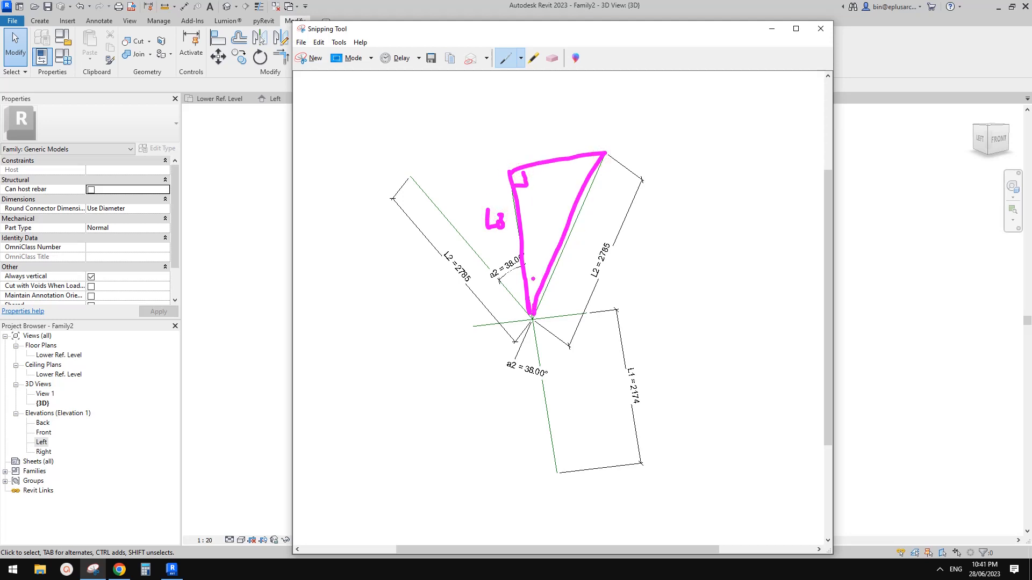
{"action": "left_click_drag", "start_coordinate": [535, 283], "coordinate": [536, 283]}
{"action": "left_click_drag", "start_coordinate": [536, 254], "coordinate": [545, 249]}
{"action": "left_click_drag", "start_coordinate": [529, 288], "coordinate": [540, 284]}
{"action": "mouse_move", "coordinate": [585, 101]}
{"action": "left_mouse_down"}
{"action": "mouse_move", "coordinate": [599, 123]}
{"action": "mouse_move", "coordinate": [613, 108]}
{"action": "mouse_move", "coordinate": [604, 124]}
{"action": "mouse_move", "coordinate": [742, 141]}
{"action": "left_mouse_up"}
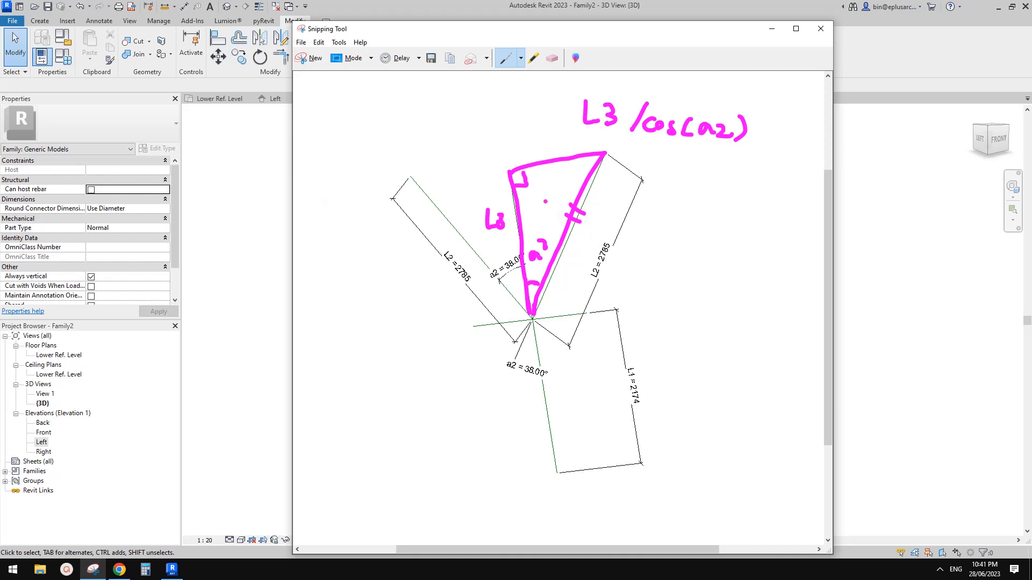
{"action": "left_click", "coordinate": [257, 179]}
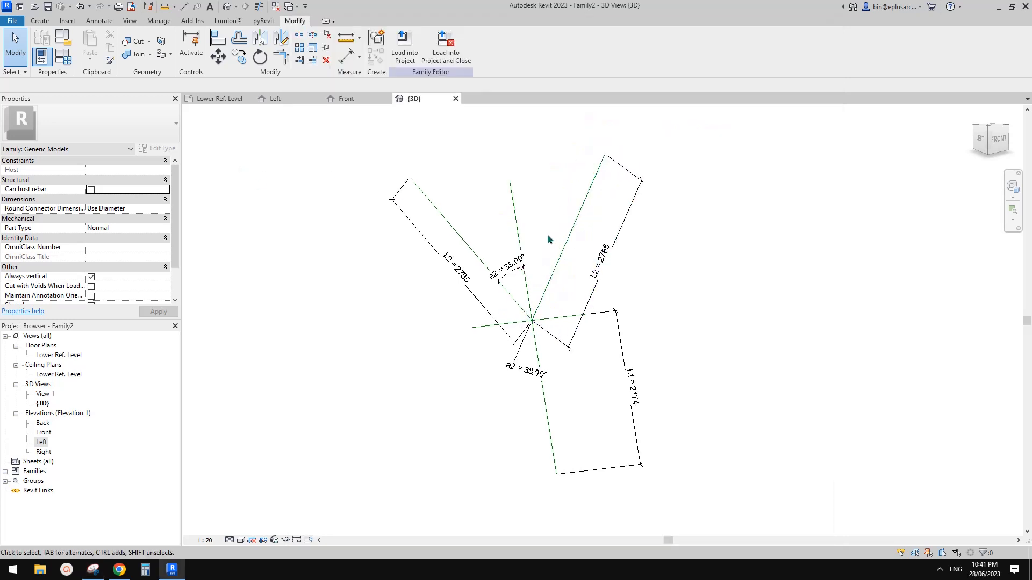
Step: Drive L2 with formula L3/cos(a2), changing it from 2785.2 to 2496.2
{"action": "middle_click_drag", "start_coordinate": [549, 234], "coordinate": [544, 236]}
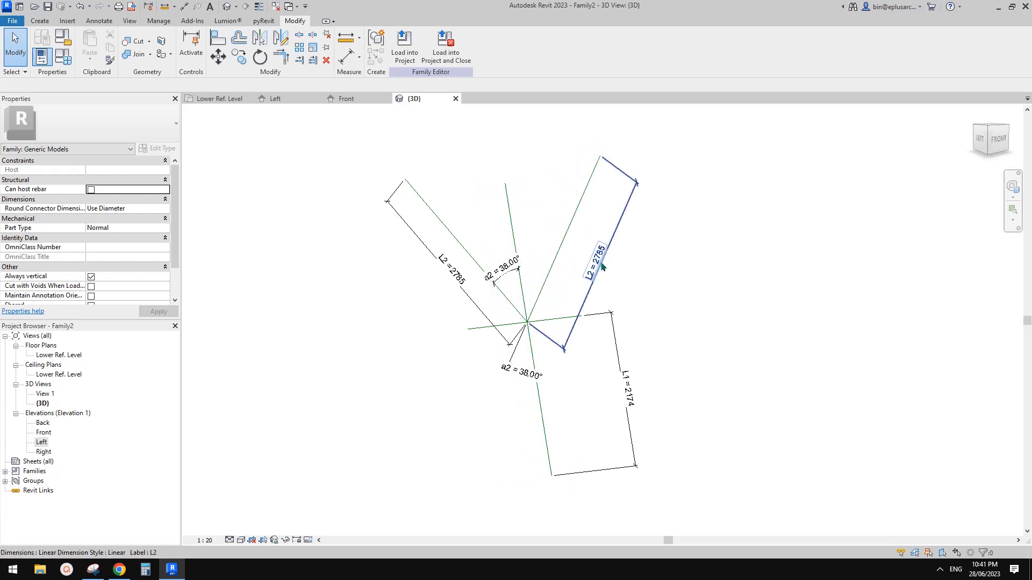
{"action": "left_click", "coordinate": [63, 56]}
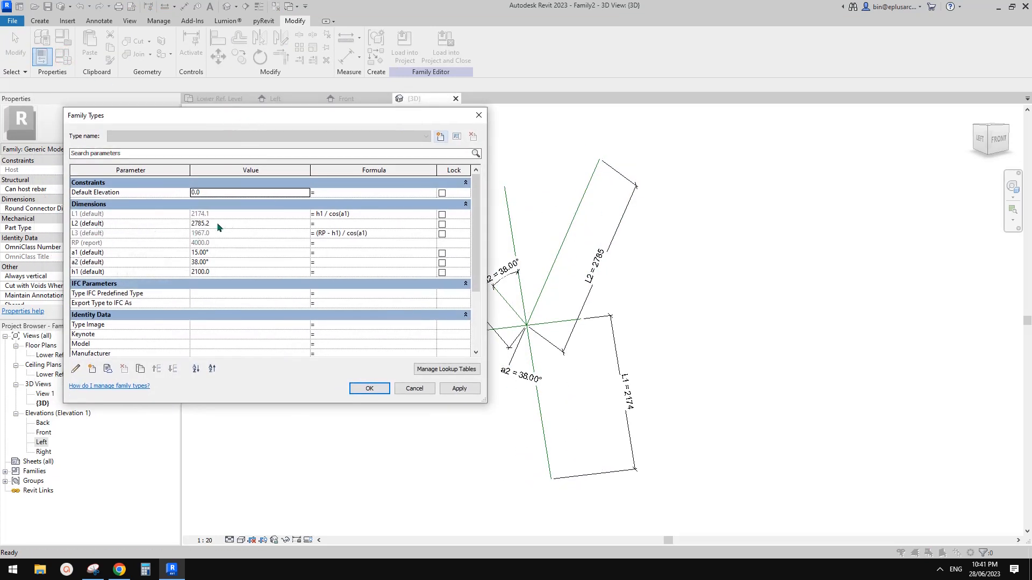
{"action": "left_click", "coordinate": [323, 224]}
{"action": "type", "text": "L"}
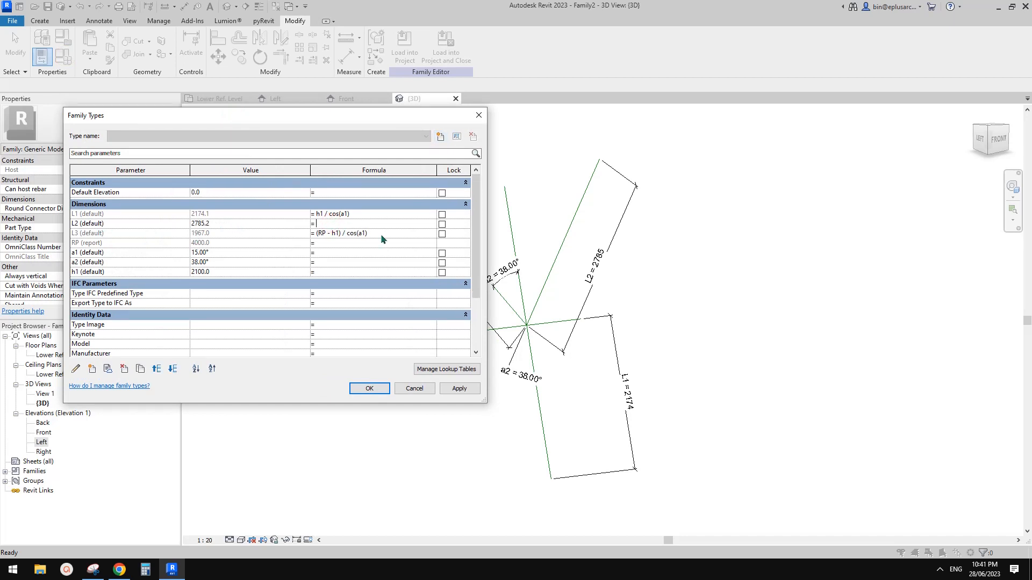
{"action": "type", "text": "3("}
{"action": "key", "text": "BackSpace"}
{"action": "type", "text": "/cos(a2"}
{"action": "left_click", "coordinate": [349, 235]}
{"action": "left_click", "coordinate": [460, 389]}
Step: Close Family Types and orbit the 3D model to inspect the arms
{"action": "left_click", "coordinate": [370, 388]}
{"action": "middle_click_drag", "start_coordinate": [375, 387], "coordinate": [378, 389], "text": "shift"}
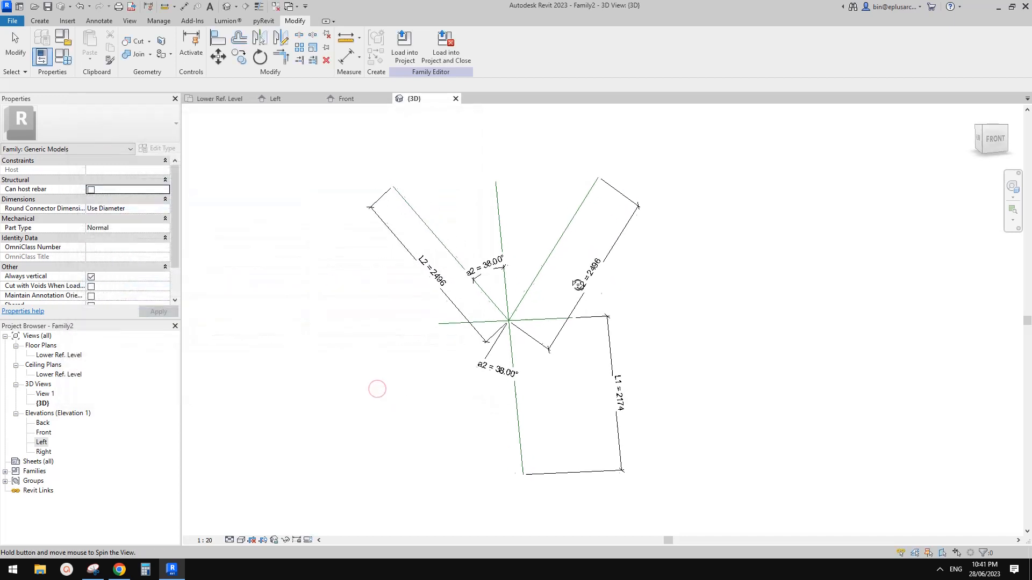
{"action": "middle_click_drag", "start_coordinate": [579, 285], "coordinate": [540, 282], "text": "shift"}
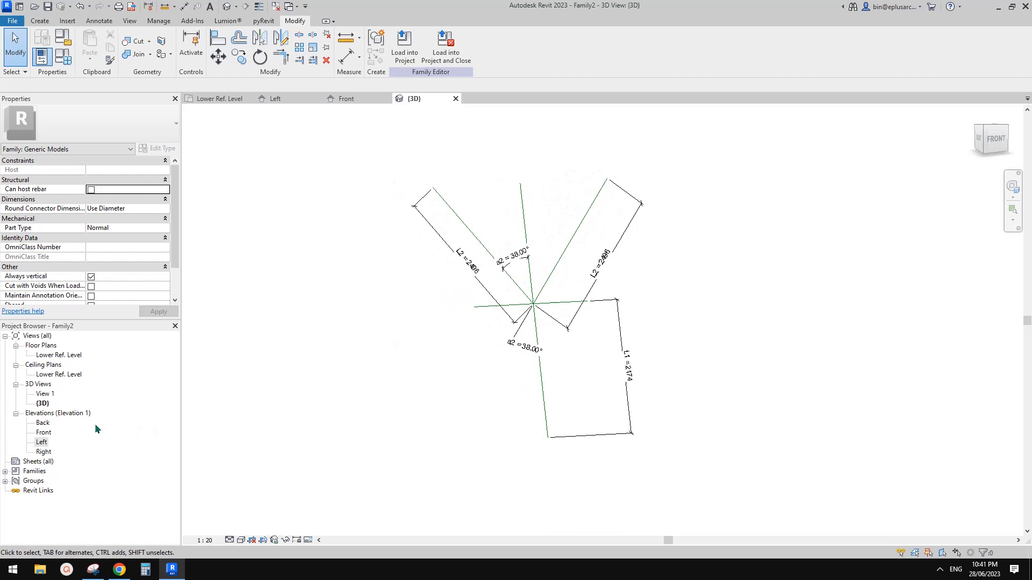
Step: Frame both levels in the Front elevation and reopen Family Types listing a1, a2 and h1
{"action": "double_click", "coordinate": [51, 435]}
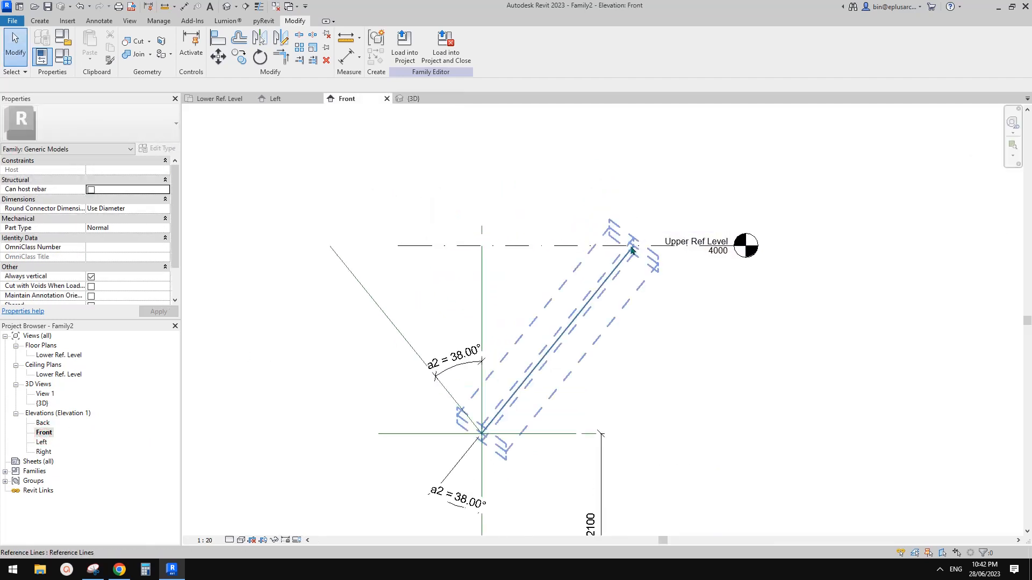
{"action": "scroll", "coordinate": [633, 250], "scroll_direction": "up", "scroll_amount": 3}
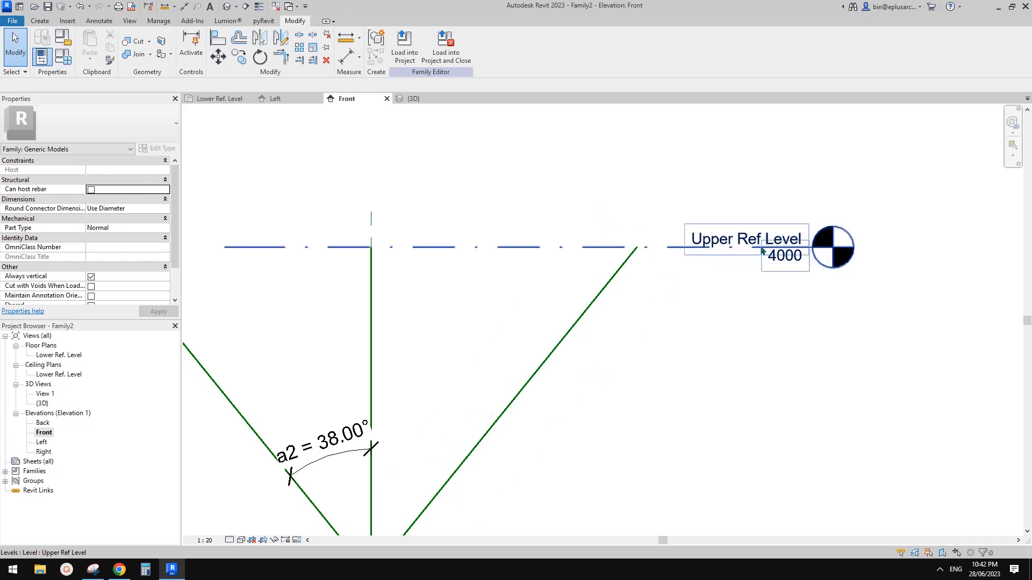
{"action": "scroll", "coordinate": [704, 252], "scroll_direction": "down", "scroll_amount": 3}
{"action": "middle_click_drag", "start_coordinate": [576, 308], "coordinate": [753, 288]}
{"action": "scroll", "coordinate": [742, 287], "scroll_direction": "down", "scroll_amount": 1}
{"action": "middle_click_drag", "start_coordinate": [691, 282], "coordinate": [663, 251]}
{"action": "scroll", "coordinate": [656, 280], "scroll_direction": "down", "scroll_amount": 2}
{"action": "middle_click_drag", "start_coordinate": [643, 313], "coordinate": [676, 265]}
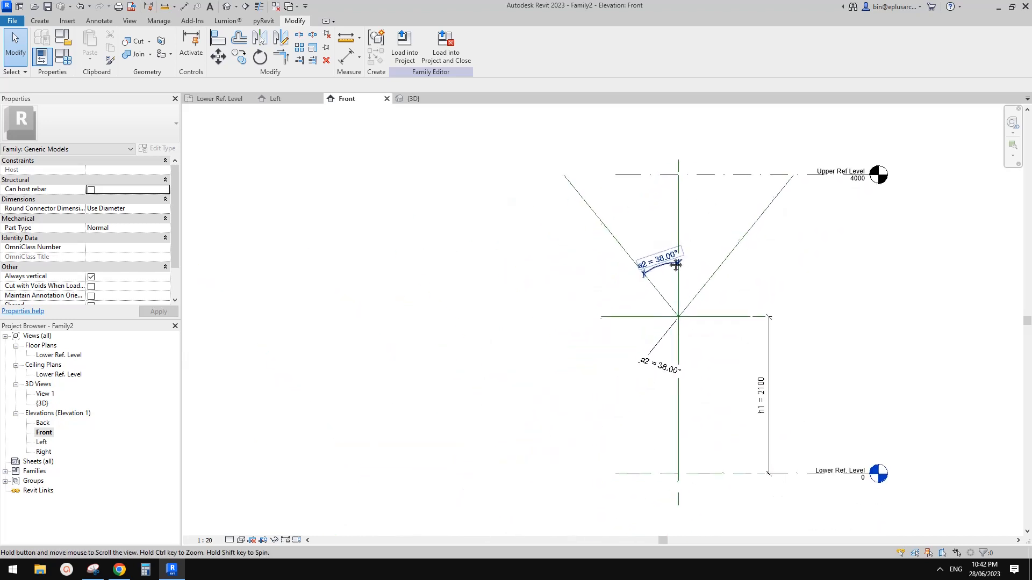
{"action": "middle_click_drag", "start_coordinate": [602, 274], "coordinate": [631, 270]}
{"action": "left_click", "coordinate": [64, 56]}
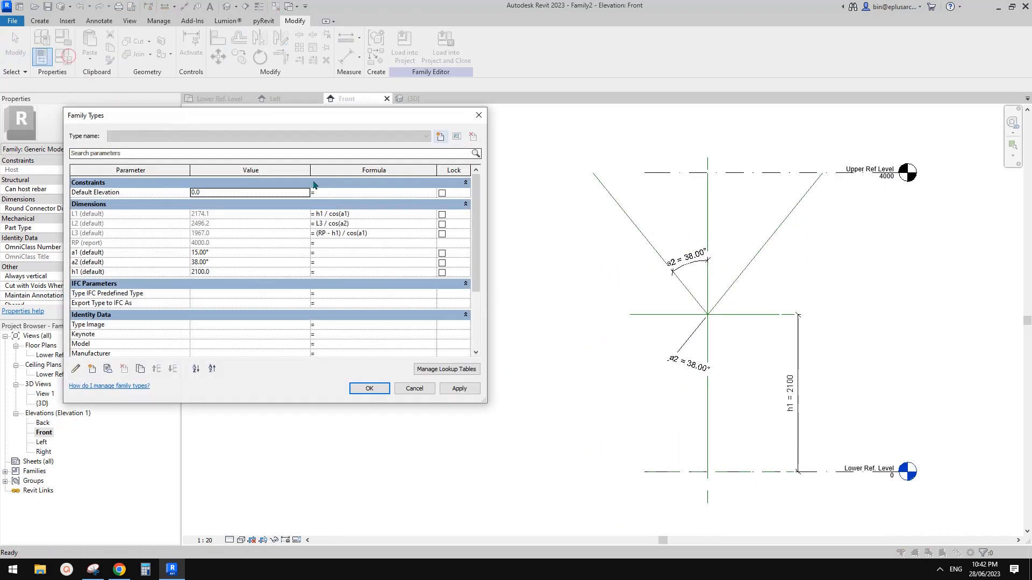
Step: Set a2 to 30°, h1 to 2400 and a1 to 10°, applying each, then view the Left elevation
{"action": "left_click", "coordinate": [219, 264]}
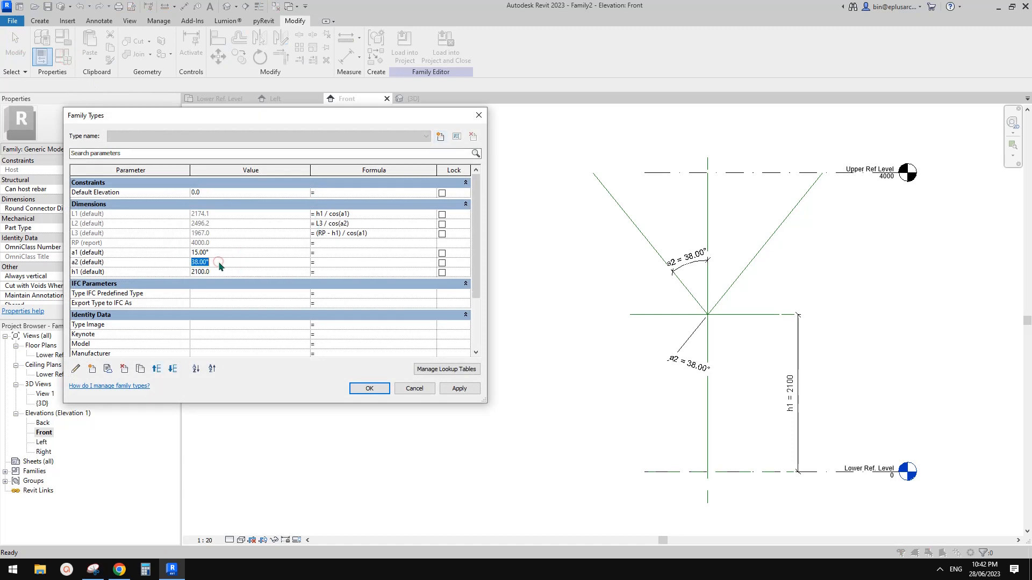
{"action": "type", "text": "30"}
{"action": "left_click", "coordinate": [458, 389]}
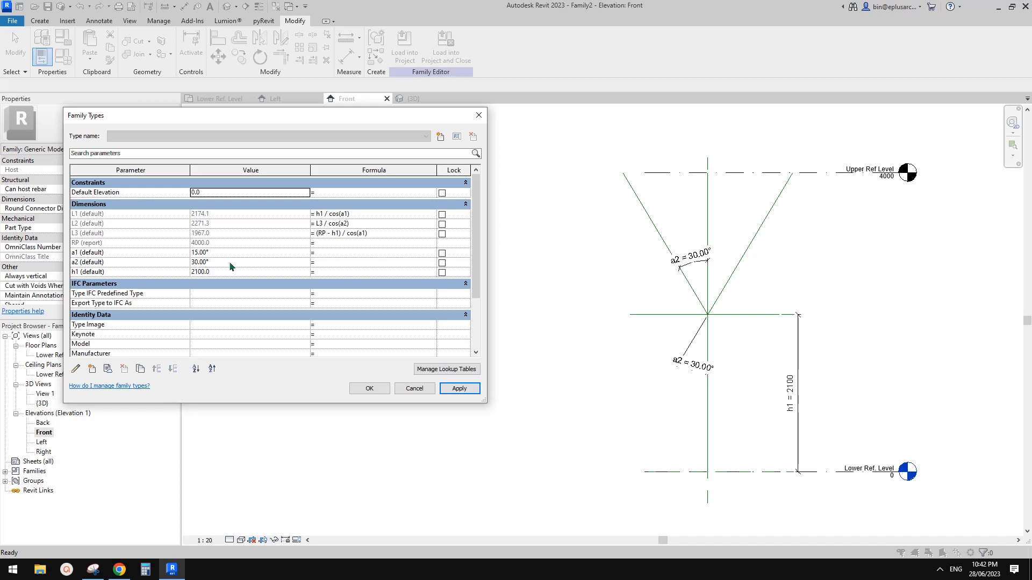
{"action": "left_click", "coordinate": [217, 273]}
{"action": "type", "text": "2400"}
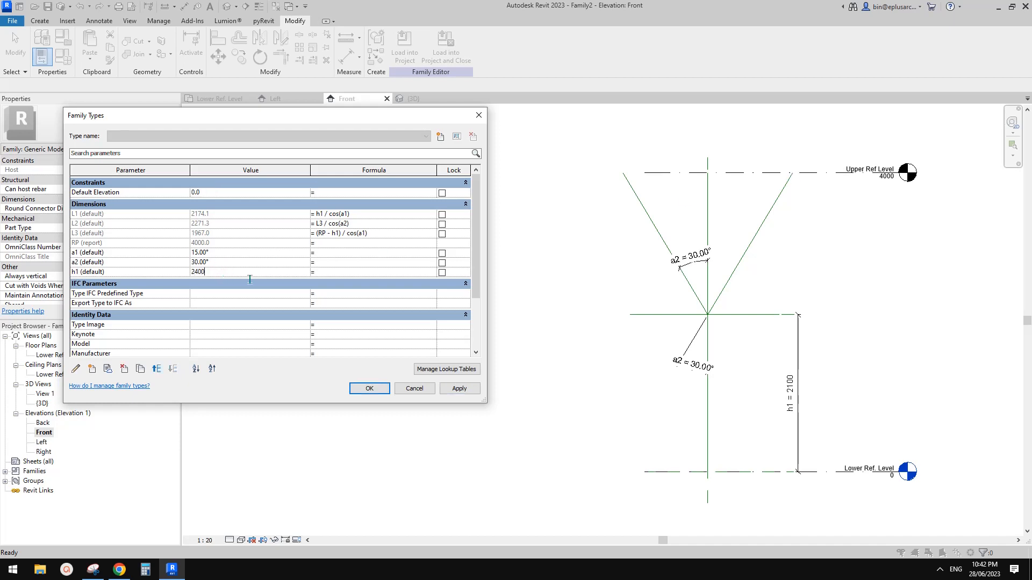
{"action": "left_click", "coordinate": [459, 388]}
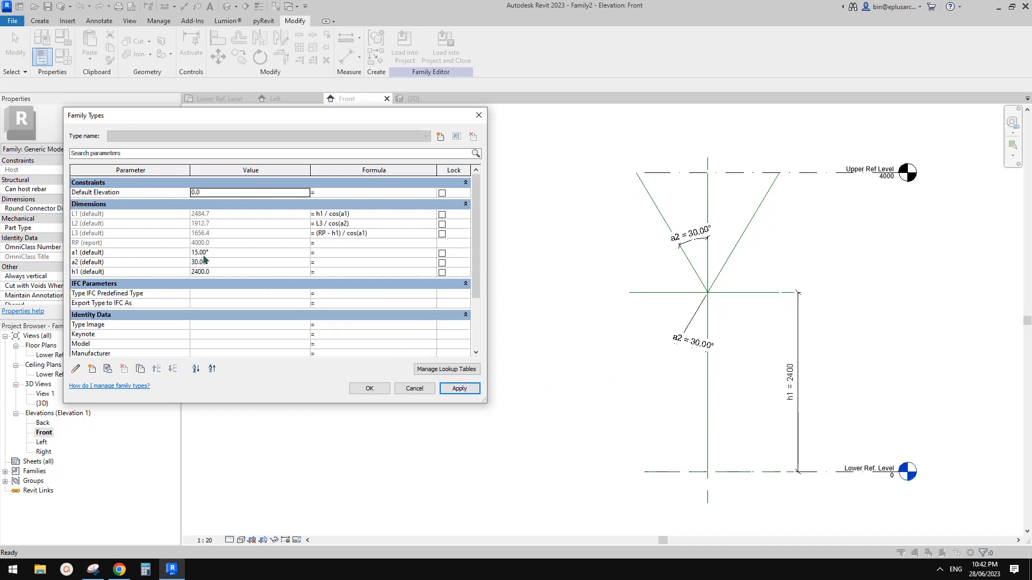
{"action": "left_click", "coordinate": [220, 254]}
{"action": "type", "text": "10"}
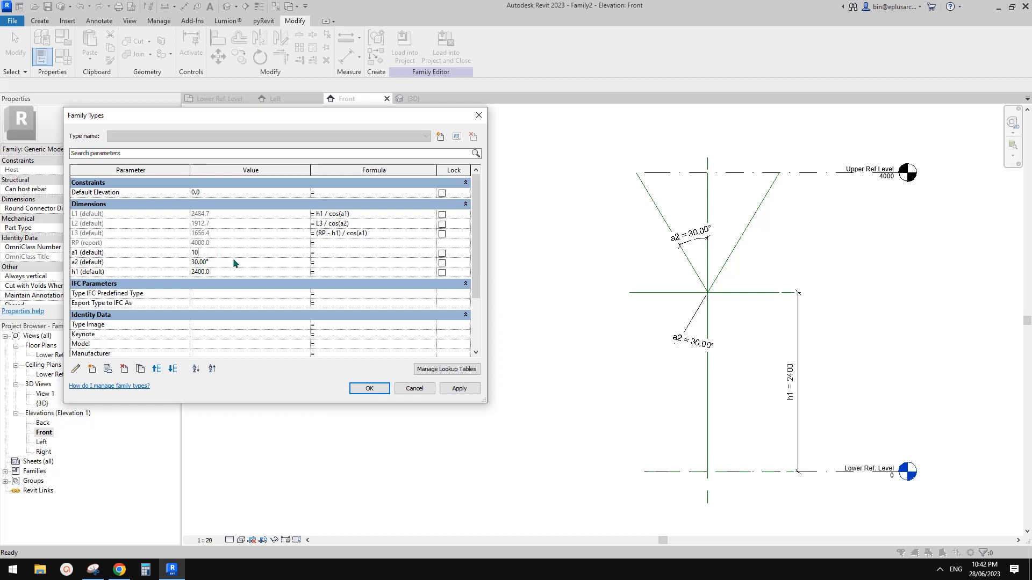
{"action": "left_click", "coordinate": [459, 388]}
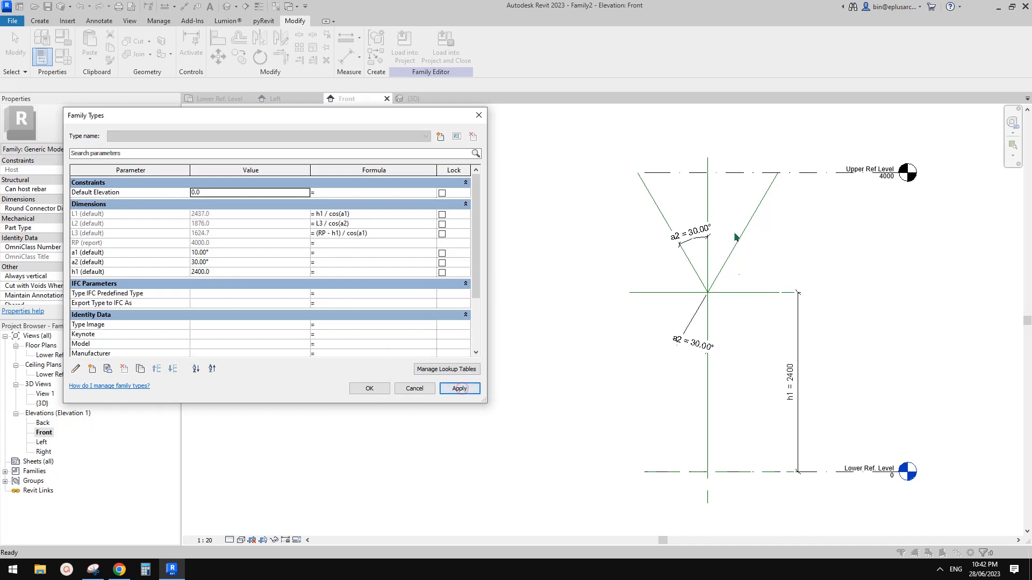
{"action": "left_click", "coordinate": [376, 388]}
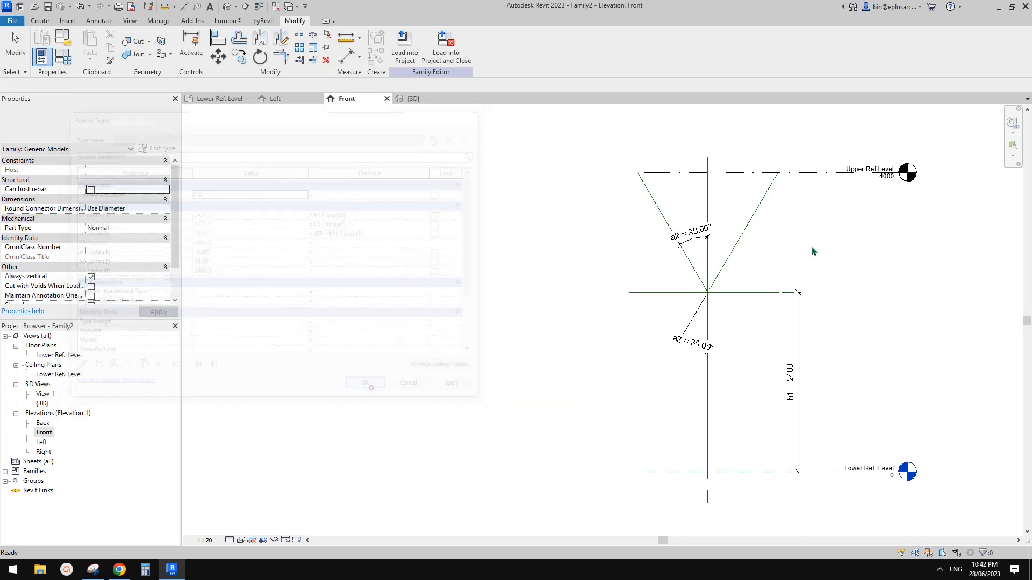
{"action": "double_click", "coordinate": [42, 443]}
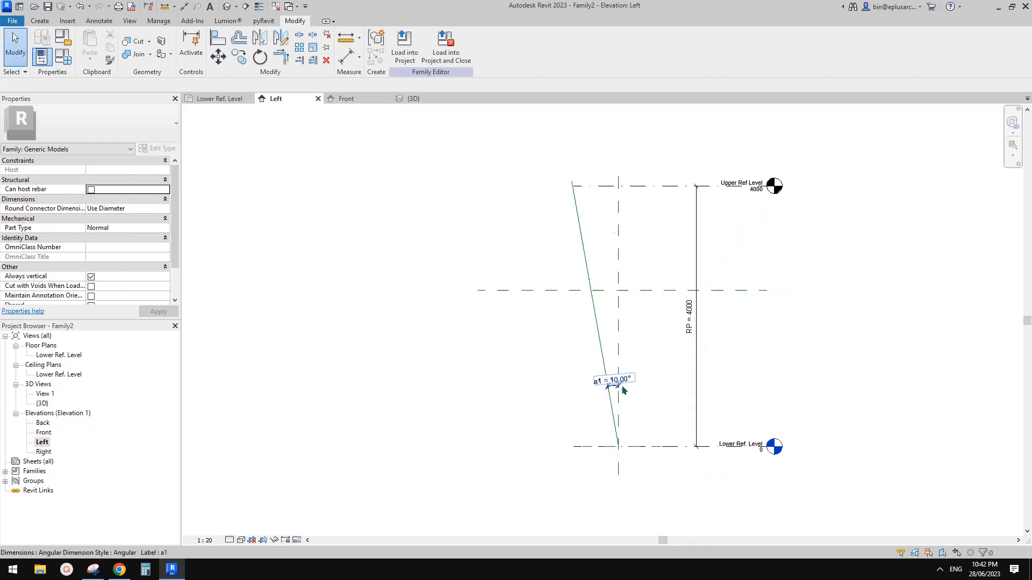
{"action": "scroll", "coordinate": [567, 190], "scroll_direction": "up", "scroll_amount": 3}
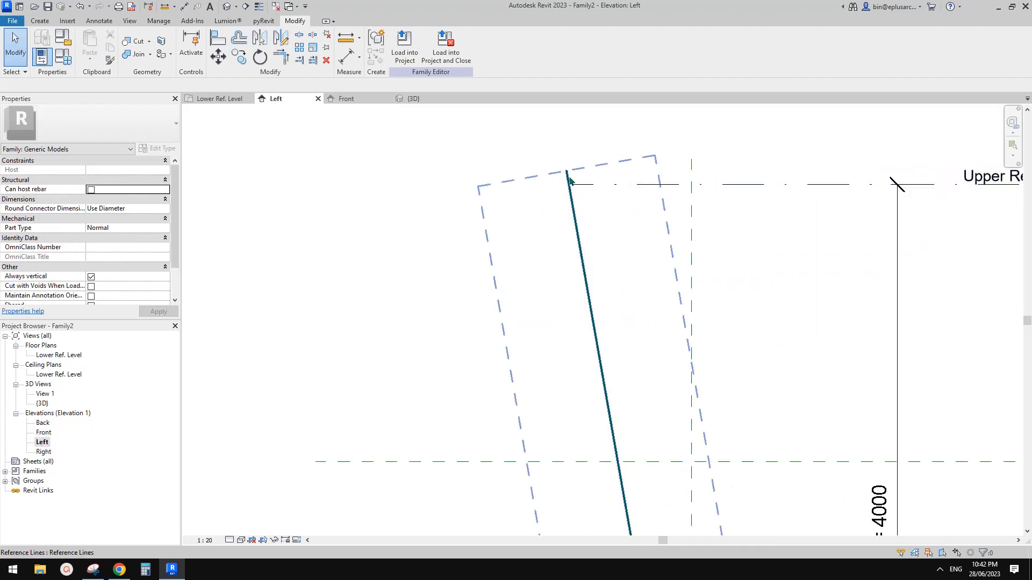
{"action": "scroll", "coordinate": [569, 183], "scroll_direction": "down", "scroll_amount": 1}
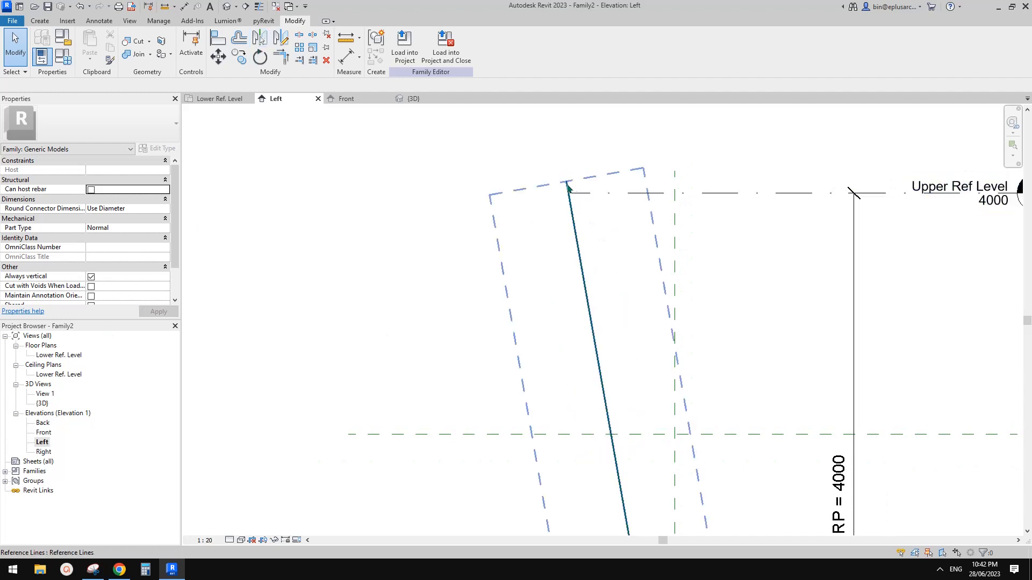
{"action": "double_click", "coordinate": [43, 434]}
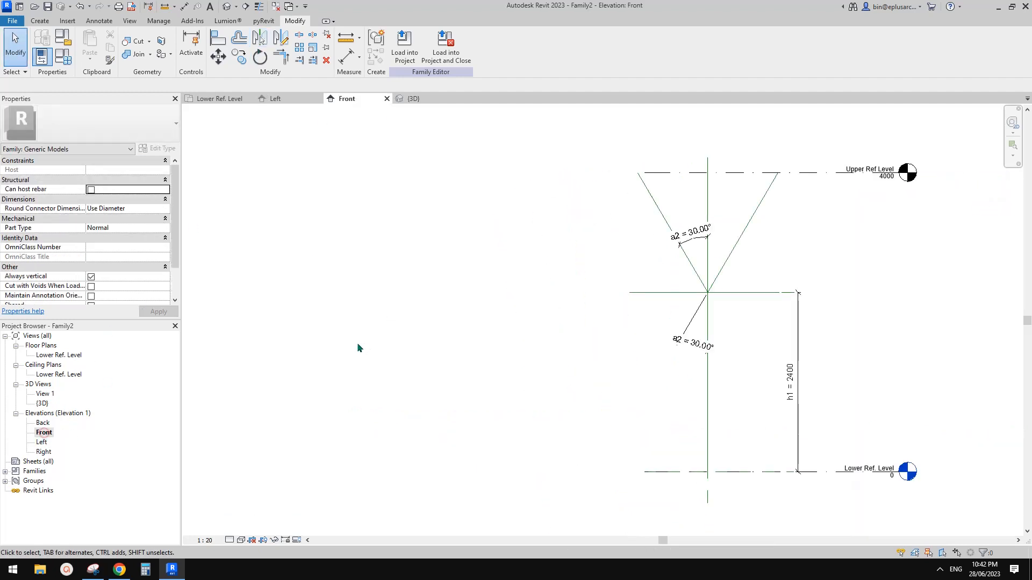
{"action": "left_click", "coordinate": [708, 164]}
{"action": "scroll", "coordinate": [664, 171], "scroll_direction": "up", "scroll_amount": 2}
{"action": "key", "text": "Escape"}
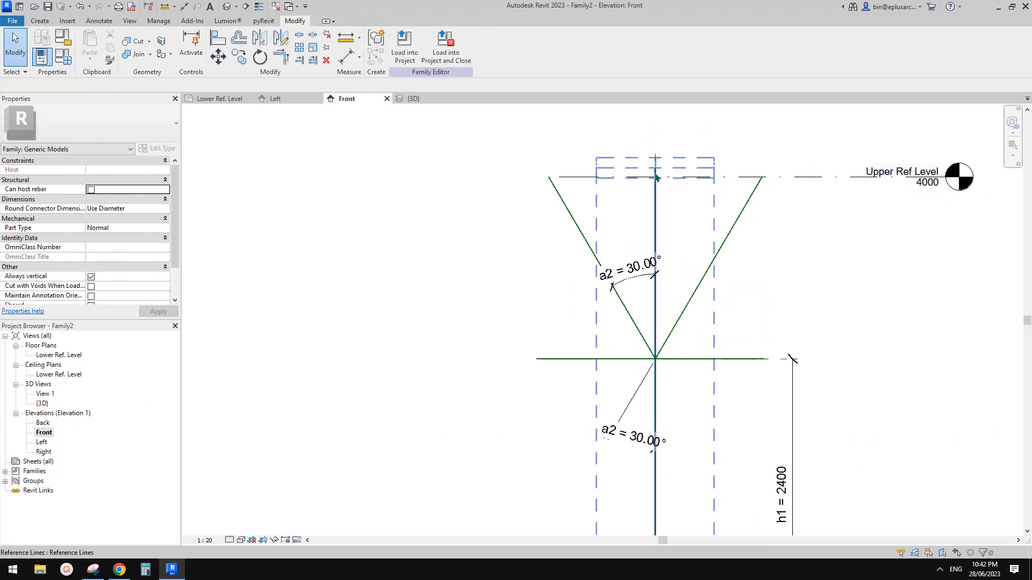
{"action": "scroll", "coordinate": [648, 188], "scroll_direction": "down", "scroll_amount": 2}
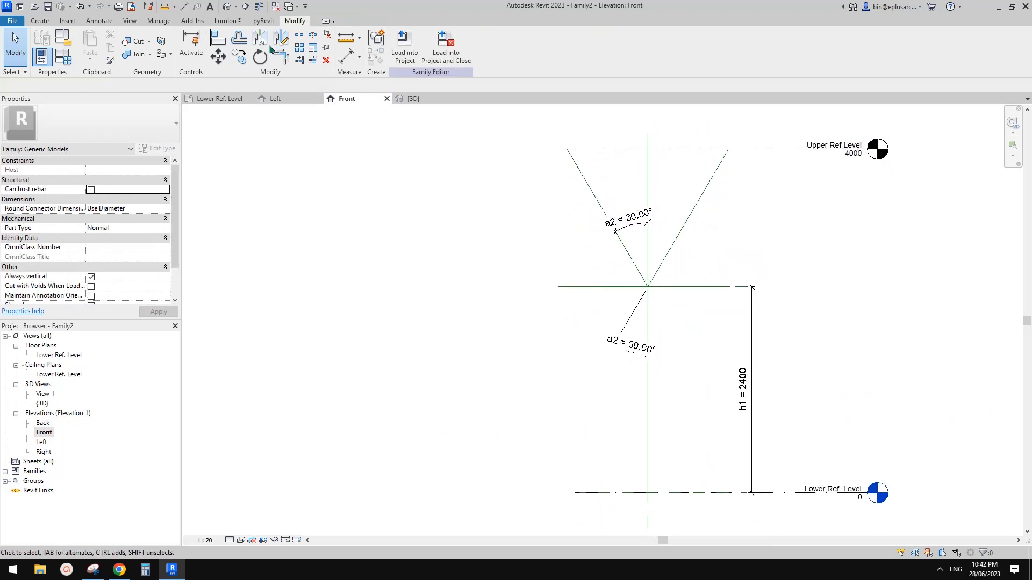
{"action": "left_click", "coordinate": [226, 6]}
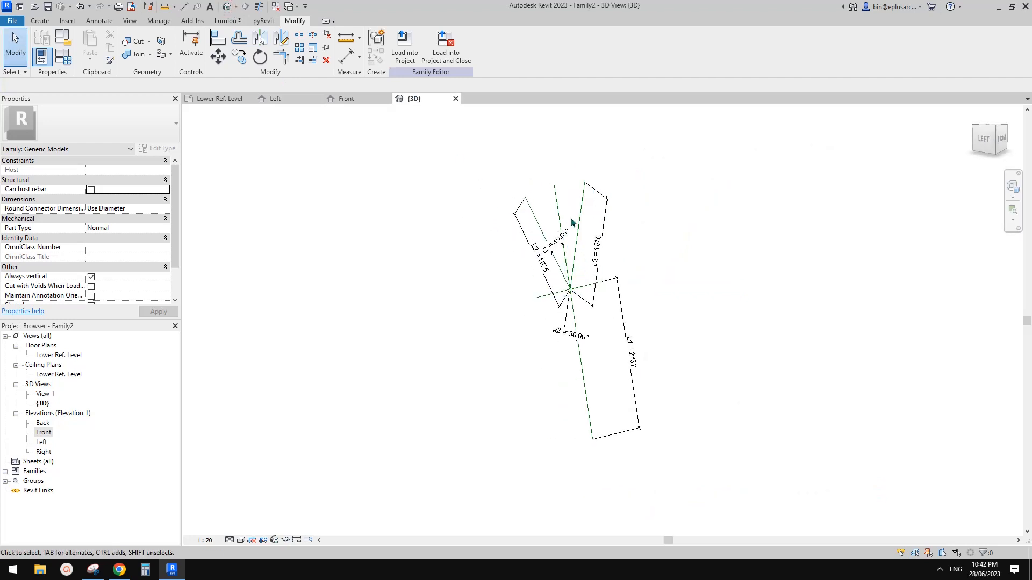
{"action": "left_click", "coordinate": [558, 200]}
{"action": "middle_click_drag", "start_coordinate": [500, 370], "coordinate": [486, 372], "text": "shift"}
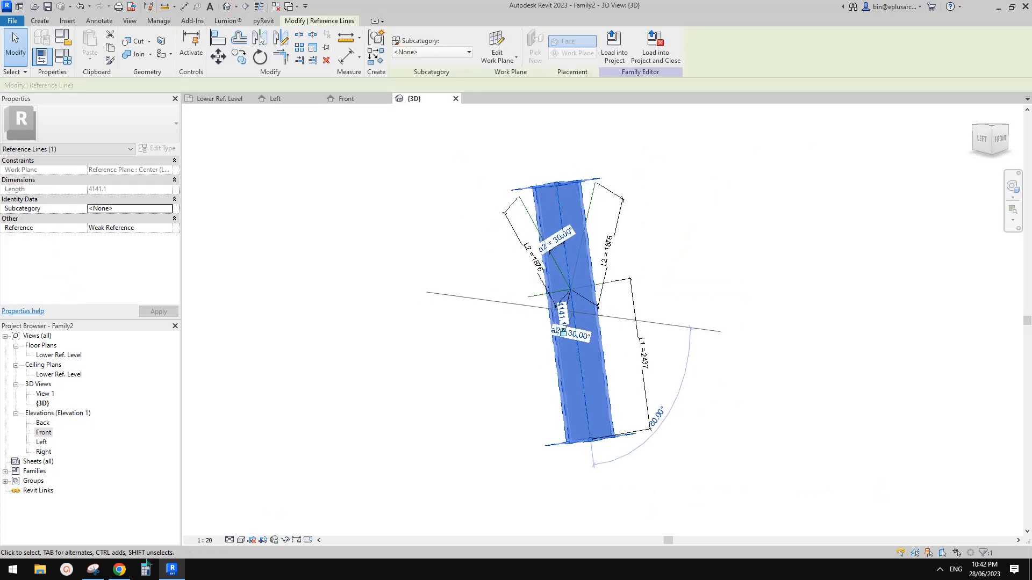
{"action": "left_click", "coordinate": [120, 569]}
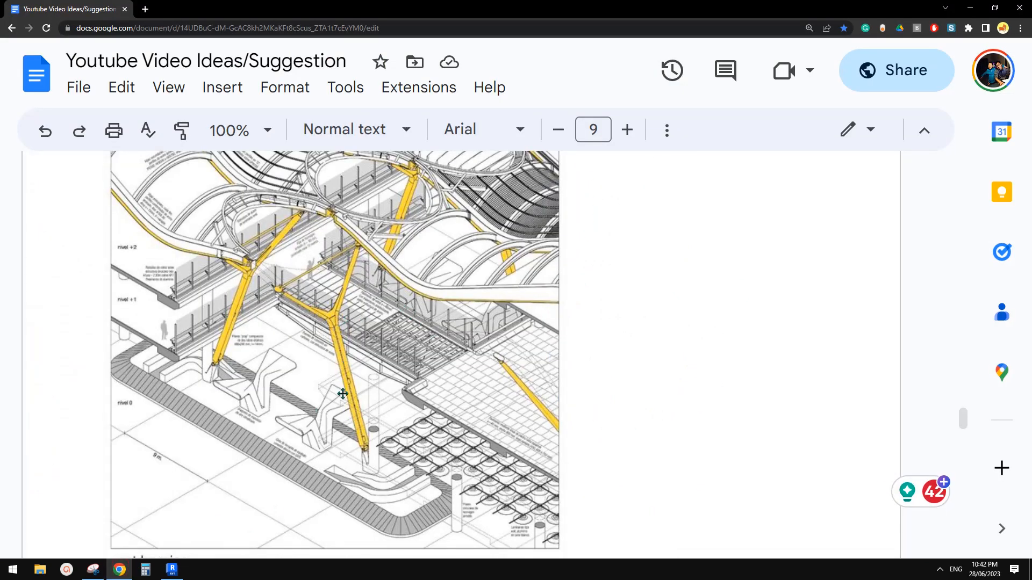
{"action": "left_click", "coordinate": [171, 569]}
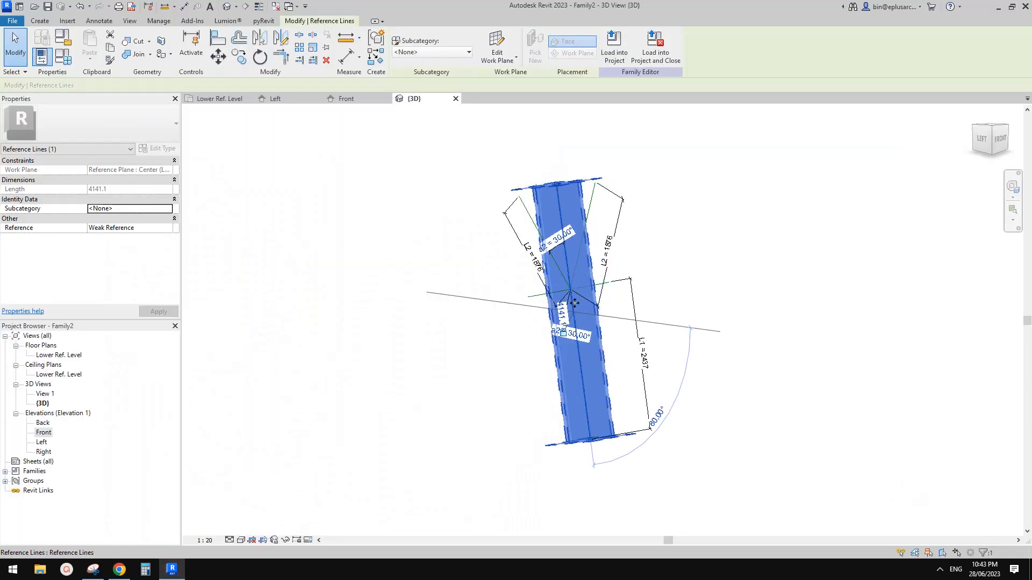
{"action": "middle_click_drag", "start_coordinate": [575, 303], "coordinate": [617, 348], "text": "shift"}
{"action": "key", "text": "Escape"}
{"action": "scroll", "coordinate": [598, 300], "scroll_direction": "up", "scroll_amount": 3}
{"action": "middle_click_drag", "start_coordinate": [599, 300], "coordinate": [550, 311], "text": "shift"}
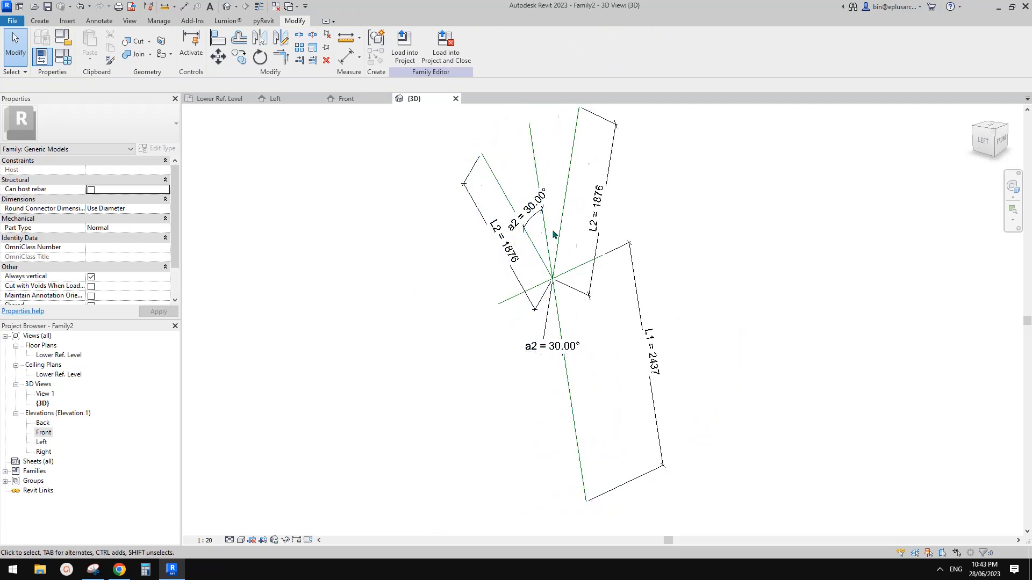
{"action": "middle_click_drag", "start_coordinate": [564, 295], "coordinate": [541, 293], "text": "shift"}
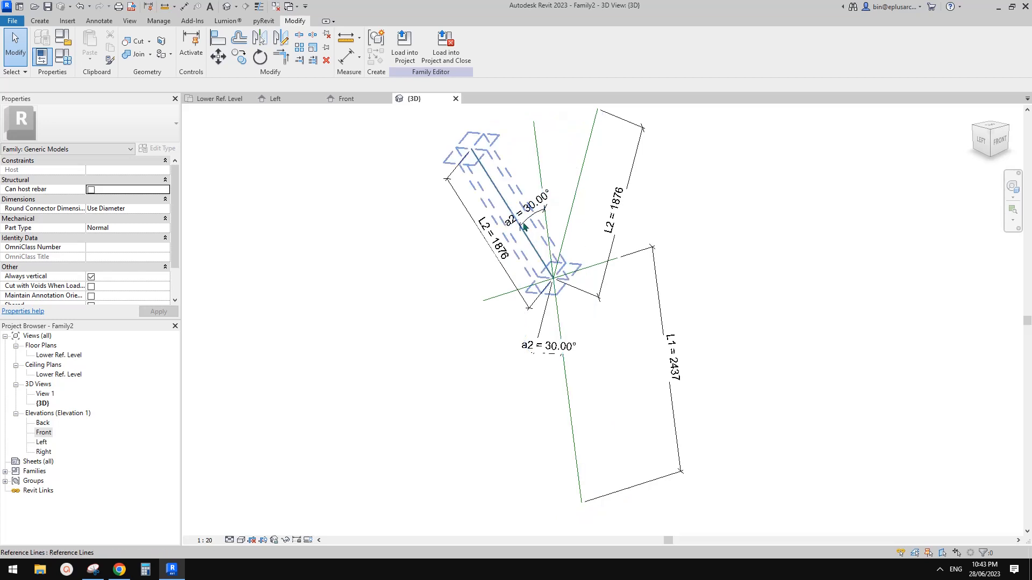
{"action": "left_click", "coordinate": [539, 169]}
{"action": "middle_click_drag", "start_coordinate": [560, 210], "coordinate": [545, 205], "text": "shift"}
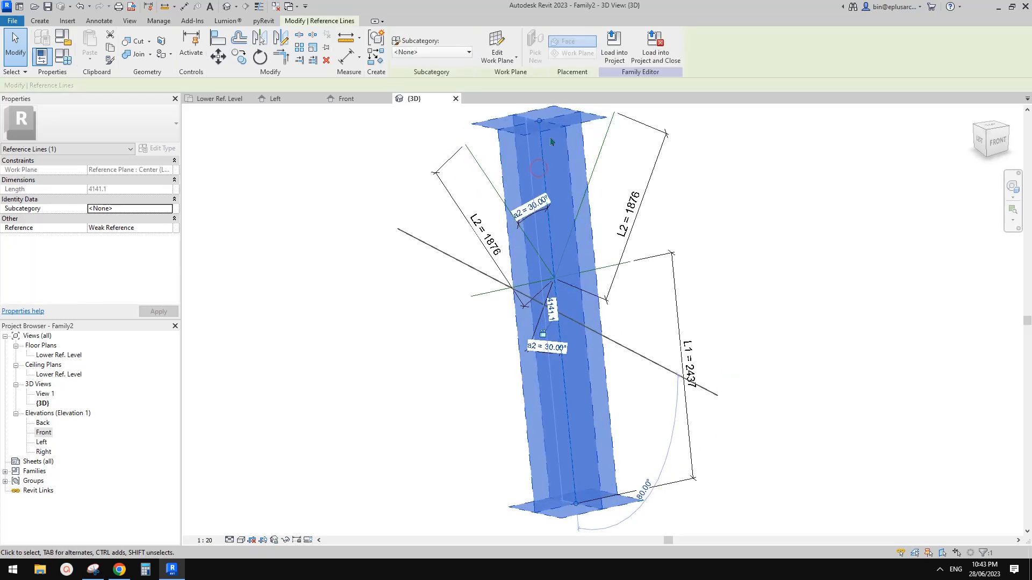
{"action": "middle_click_drag", "start_coordinate": [549, 278], "coordinate": [571, 226], "text": "shift"}
{"action": "key", "text": "Escape"}
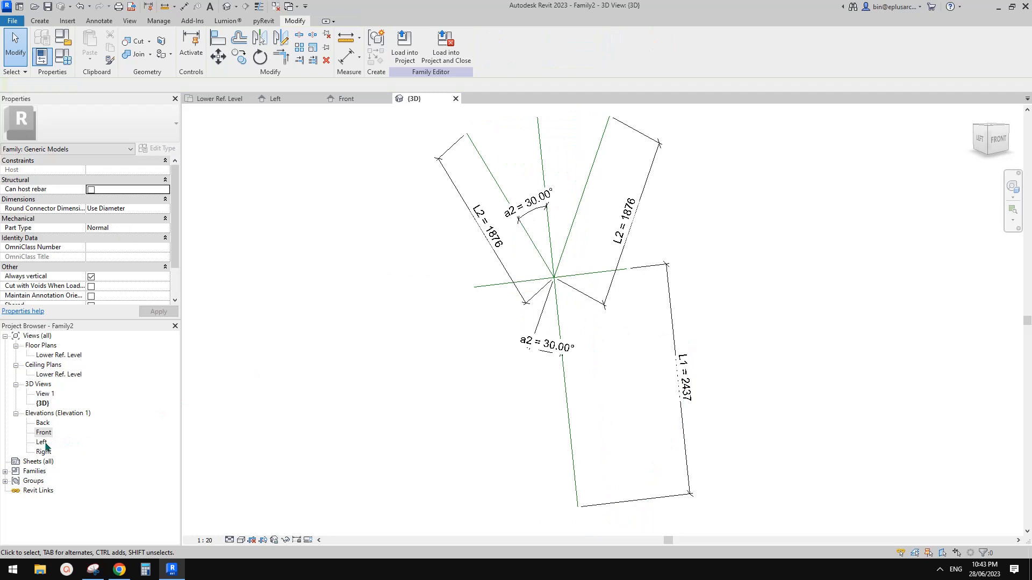
{"action": "middle_click_drag", "start_coordinate": [594, 284], "coordinate": [594, 305]}
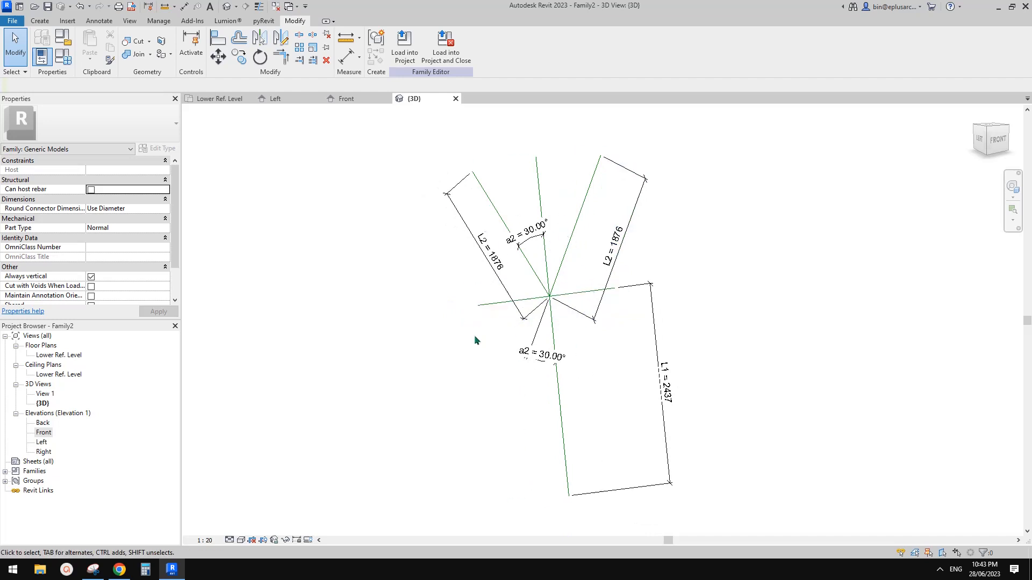
{"action": "double_click", "coordinate": [45, 434]}
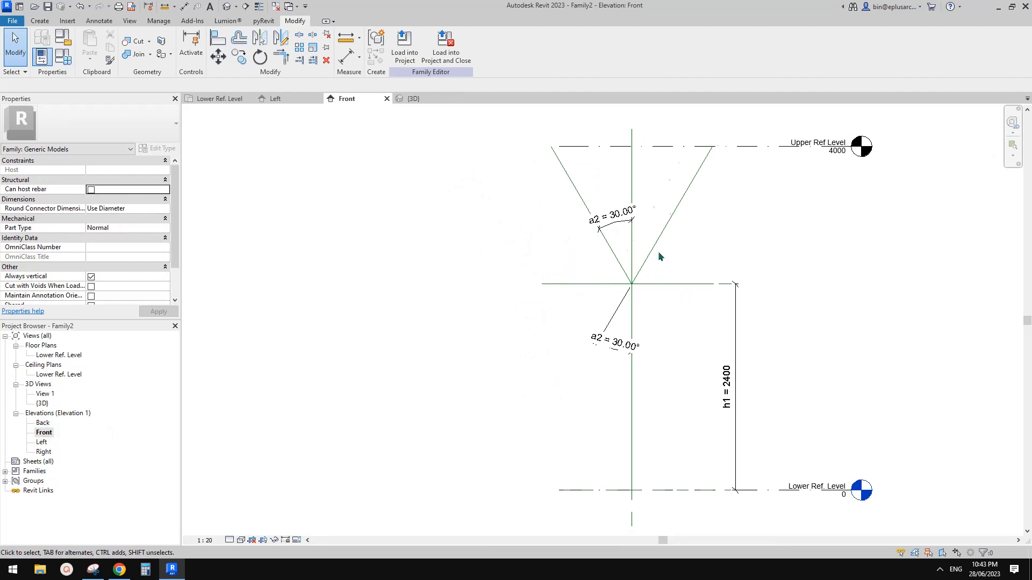
{"action": "middle_click_drag", "start_coordinate": [658, 252], "coordinate": [675, 226]}
{"action": "left_click", "coordinate": [612, 169]}
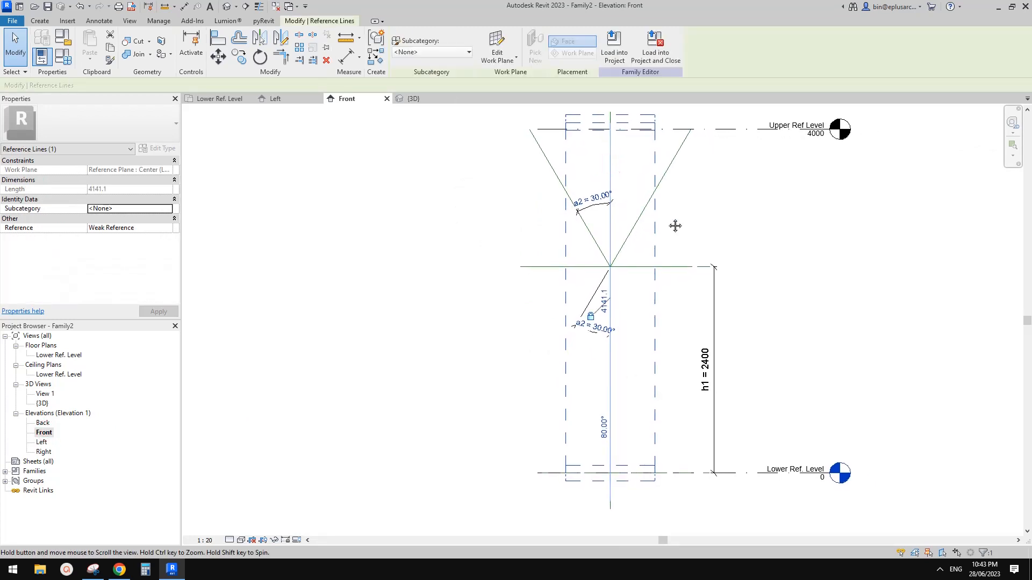
{"action": "scroll", "coordinate": [669, 237], "scroll_direction": "down", "scroll_amount": 2}
{"action": "key", "text": "Escape"}
{"action": "left_click", "coordinate": [42, 442]}
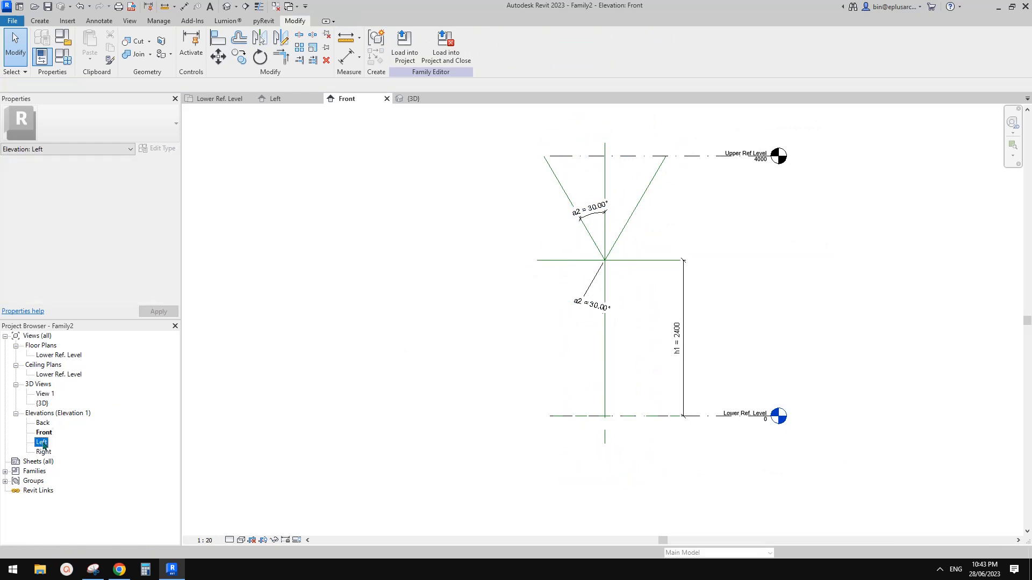
{"action": "double_click", "coordinate": [42, 442]}
{"action": "scroll", "coordinate": [589, 282], "scroll_direction": "up", "scroll_amount": 3}
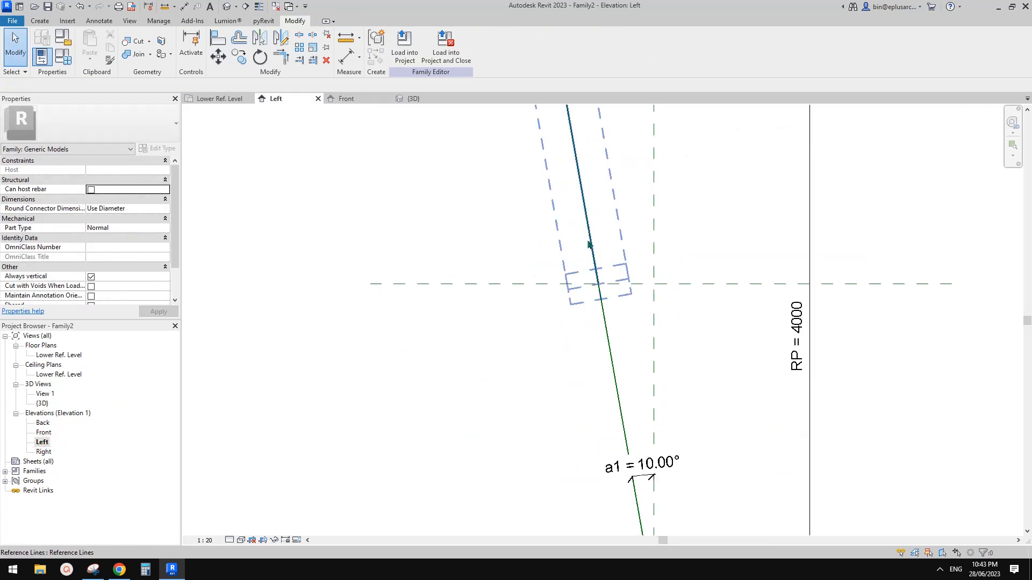
{"action": "middle_click_drag", "start_coordinate": [594, 249], "coordinate": [601, 311]}
{"action": "scroll", "coordinate": [601, 311], "scroll_direction": "down", "scroll_amount": 2}
{"action": "scroll", "coordinate": [576, 193], "scroll_direction": "up", "scroll_amount": 2}
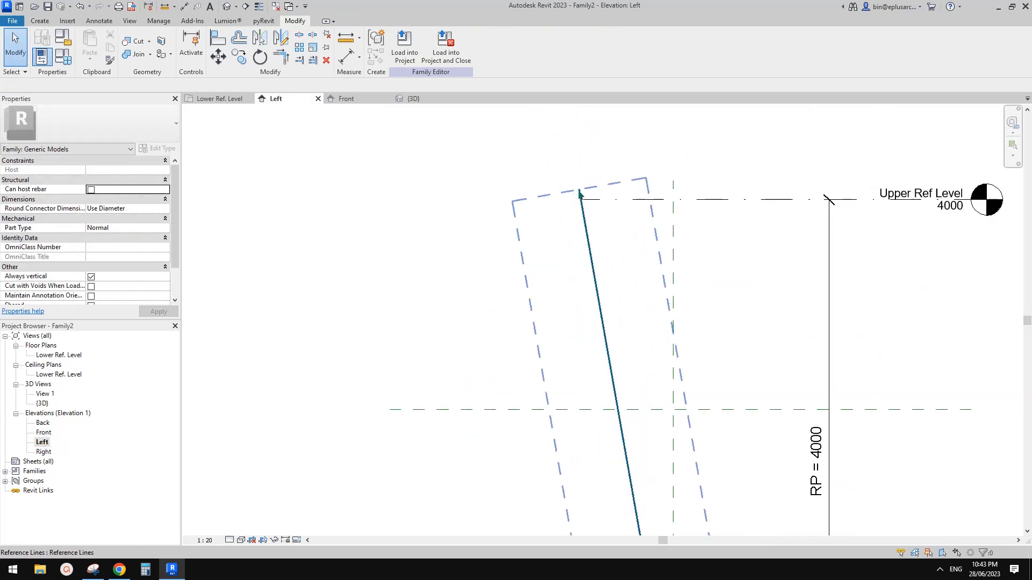
Step: Make the inclined reference line's 4141.1 length dimension permanent
{"action": "left_click", "coordinate": [581, 194]}
{"action": "scroll", "coordinate": [654, 247], "scroll_direction": "down", "scroll_amount": 2}
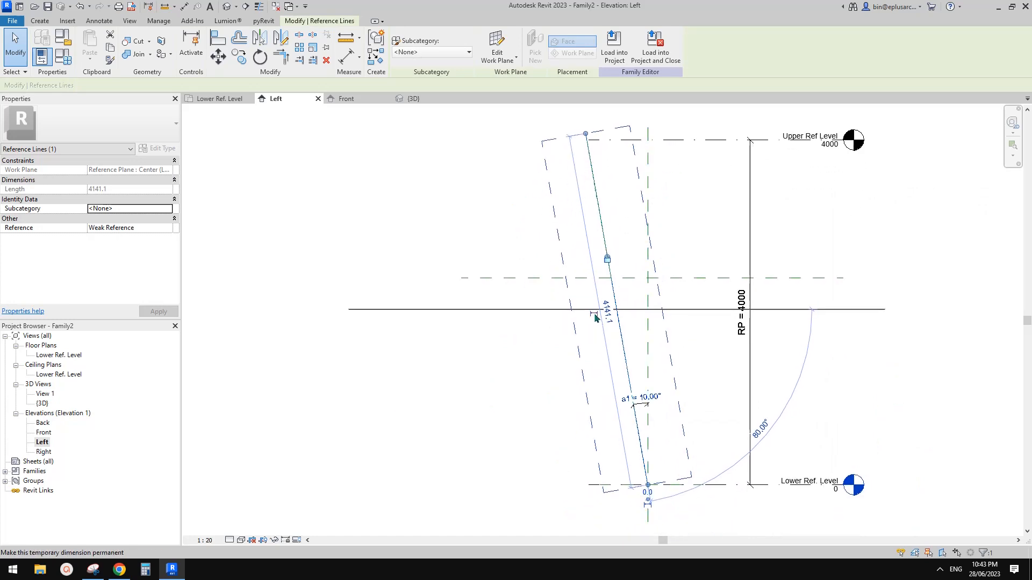
{"action": "left_click", "coordinate": [593, 315]}
{"action": "left_click", "coordinate": [601, 342]}
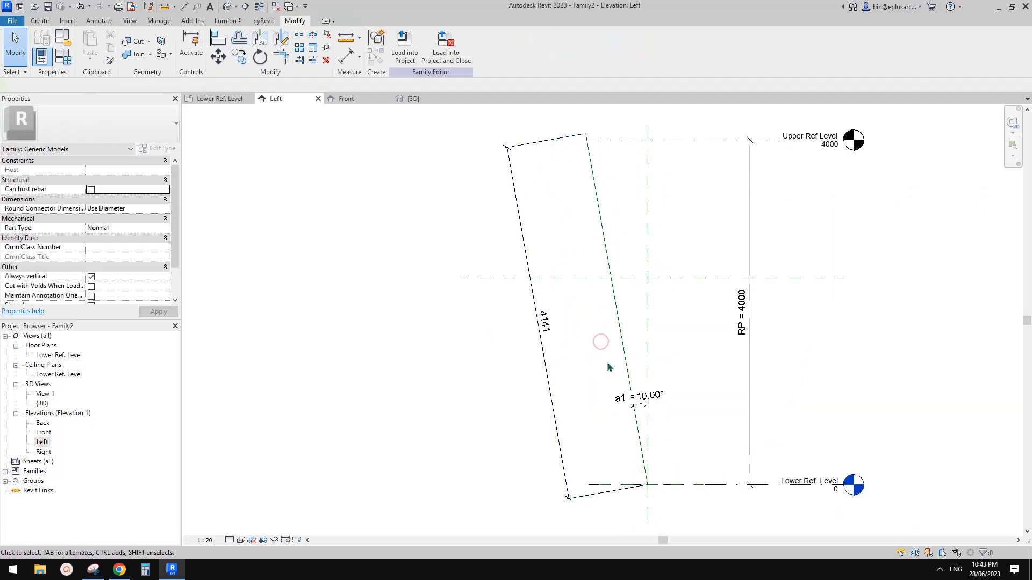
{"action": "middle_click_drag", "start_coordinate": [608, 362], "coordinate": [608, 338]}
{"action": "middle_click_drag", "start_coordinate": [586, 159], "coordinate": [587, 165]}
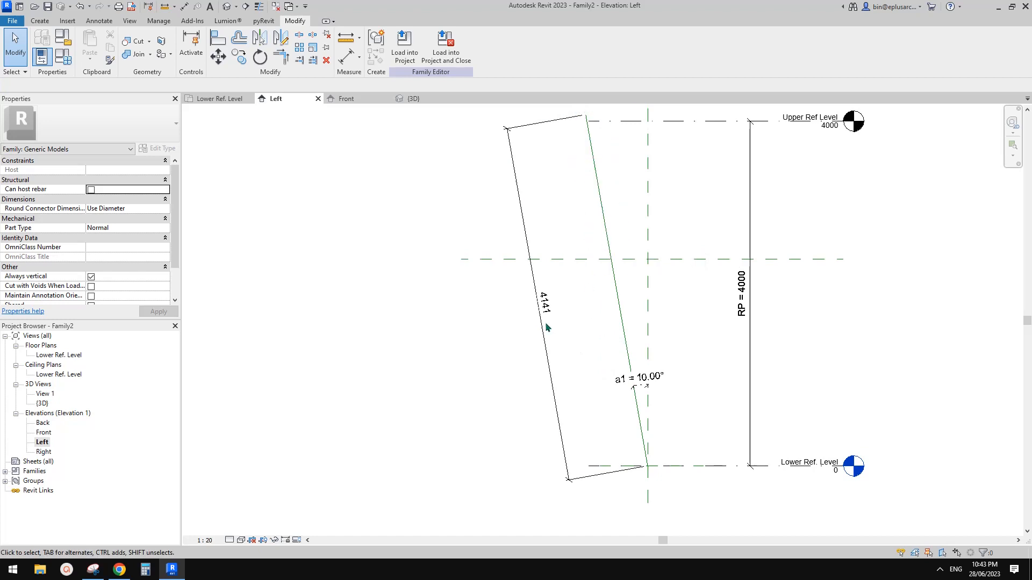
Step: In the 3D view, label the 4141 dimension L1 = h1 / cos(a1)
{"action": "left_click", "coordinate": [222, 8]}
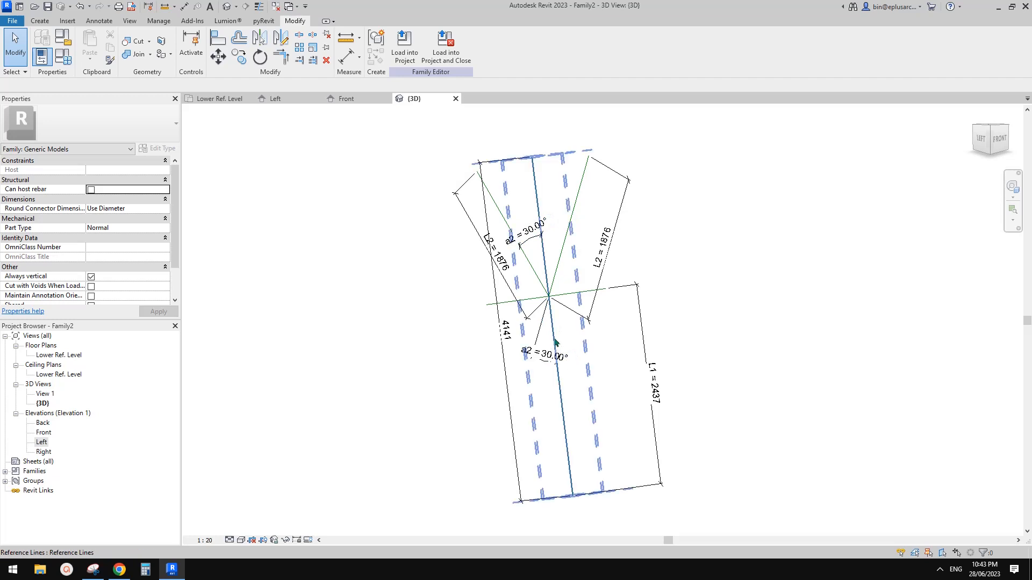
{"action": "left_click", "coordinate": [502, 336]}
{"action": "middle_click_drag", "start_coordinate": [556, 329], "coordinate": [615, 318], "text": "shift"}
{"action": "left_click", "coordinate": [484, 45]}
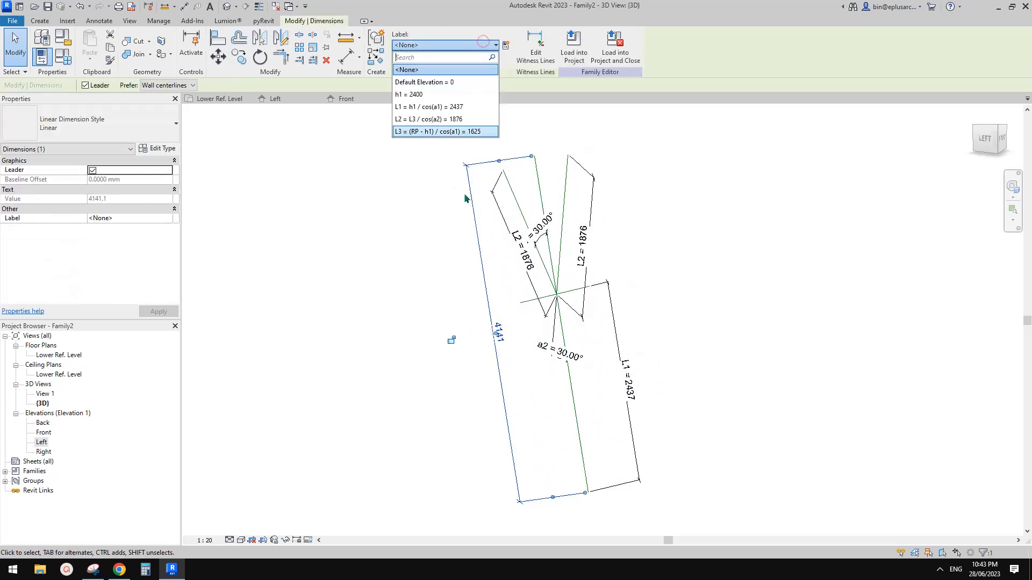
{"action": "left_click", "coordinate": [414, 108]}
{"action": "middle_click_drag", "start_coordinate": [549, 249], "coordinate": [516, 284], "text": "shift"}
{"action": "left_click", "coordinate": [724, 303]}
{"action": "scroll", "coordinate": [601, 278], "scroll_direction": "up", "scroll_amount": 2}
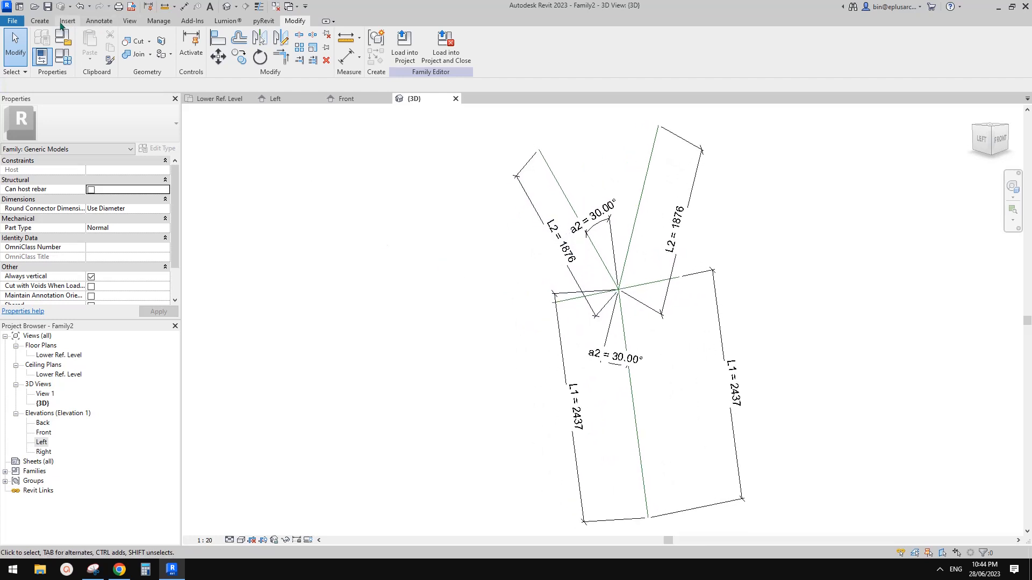
{"action": "left_click", "coordinate": [39, 20]}
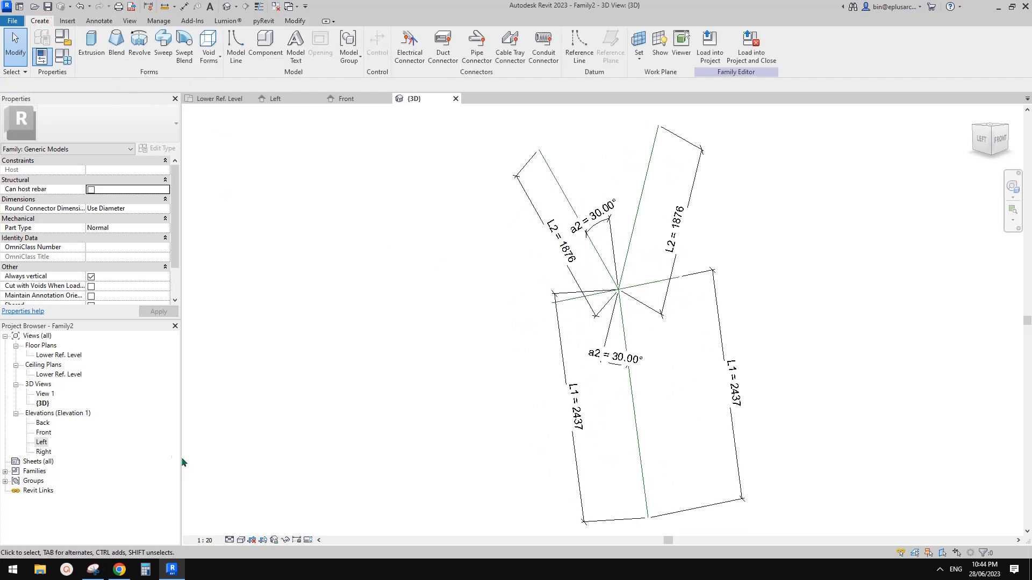
Step: Check the reference picture in Google Docs, then start a new sweep
{"action": "left_click", "coordinate": [119, 569]}
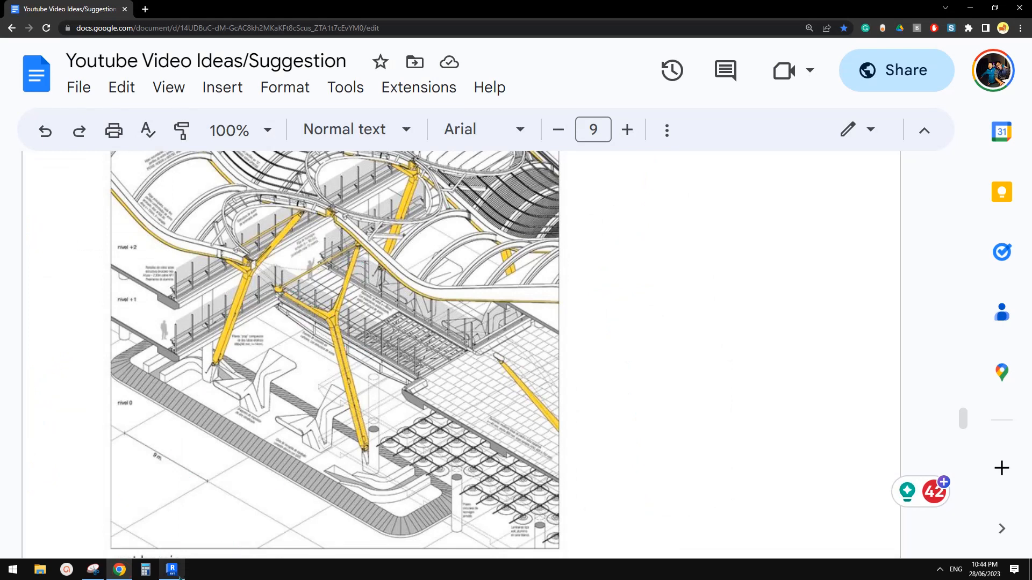
{"action": "left_click", "coordinate": [172, 571]}
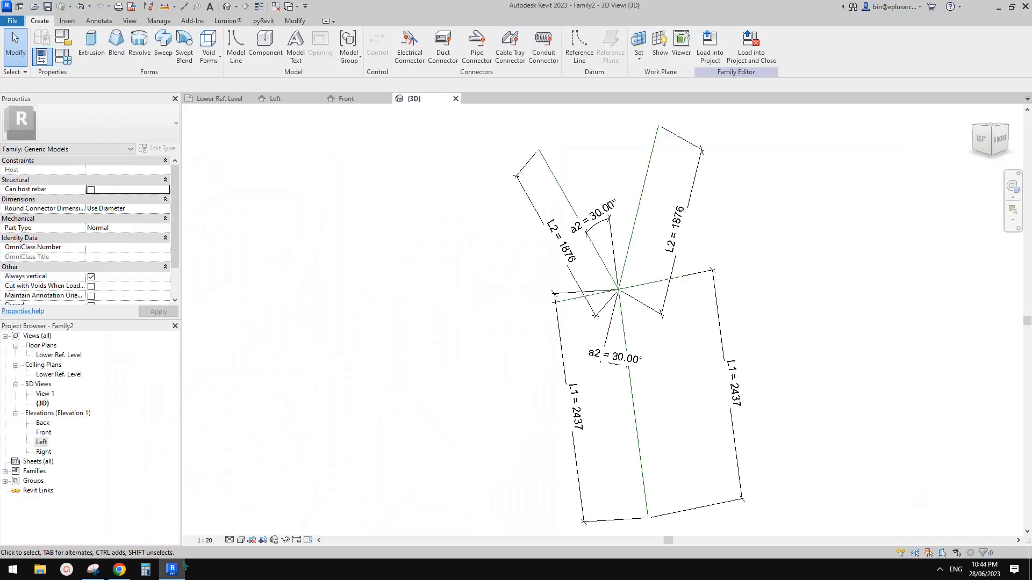
{"action": "left_click", "coordinate": [164, 49]}
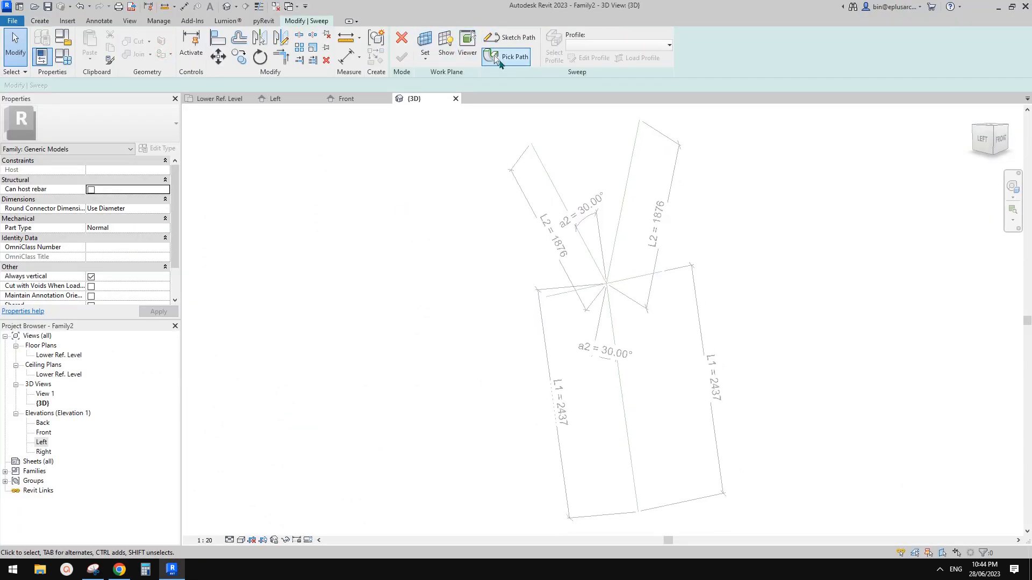
{"action": "middle_click_drag", "start_coordinate": [618, 304], "coordinate": [552, 306]}
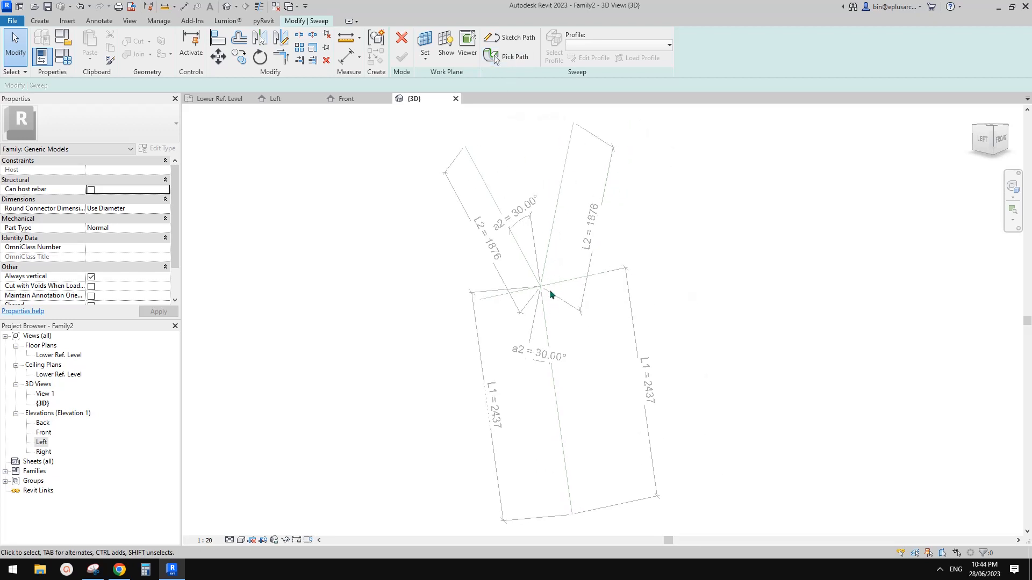
Step: Pick the lower column and upper branch reference lines as the sweep path and finish it
{"action": "left_click", "coordinate": [494, 58]}
{"action": "left_click", "coordinate": [552, 226]}
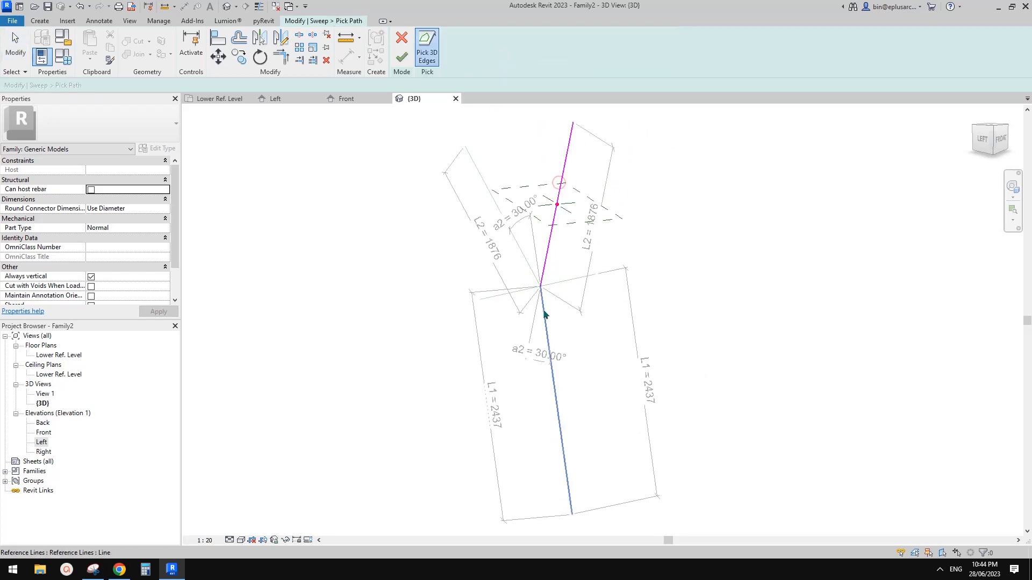
{"action": "key", "text": "Escape"}
{"action": "key", "text": "Escape"}
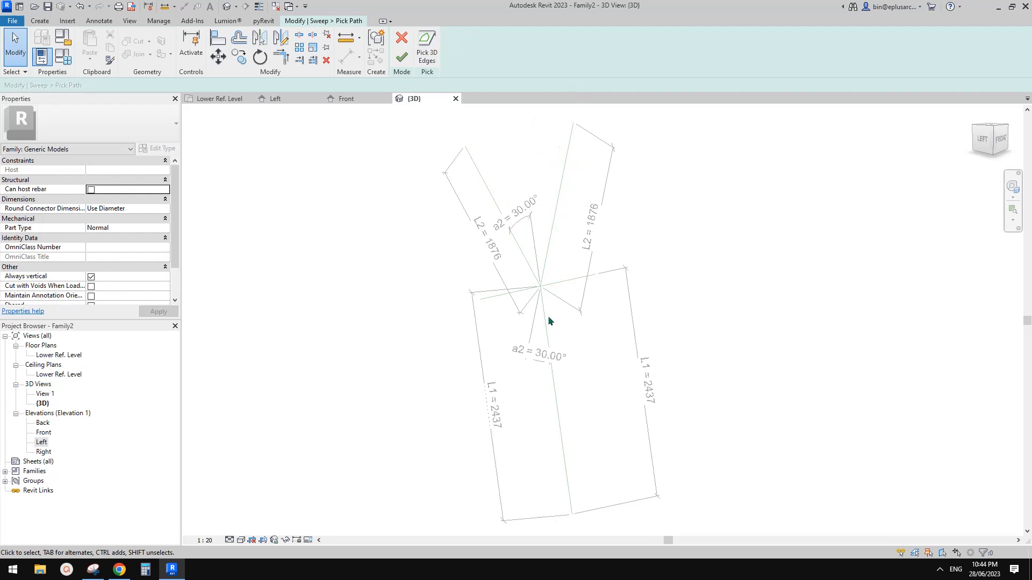
{"action": "left_click", "coordinate": [432, 52]}
{"action": "left_click", "coordinate": [552, 330]}
{"action": "left_click", "coordinate": [560, 244]}
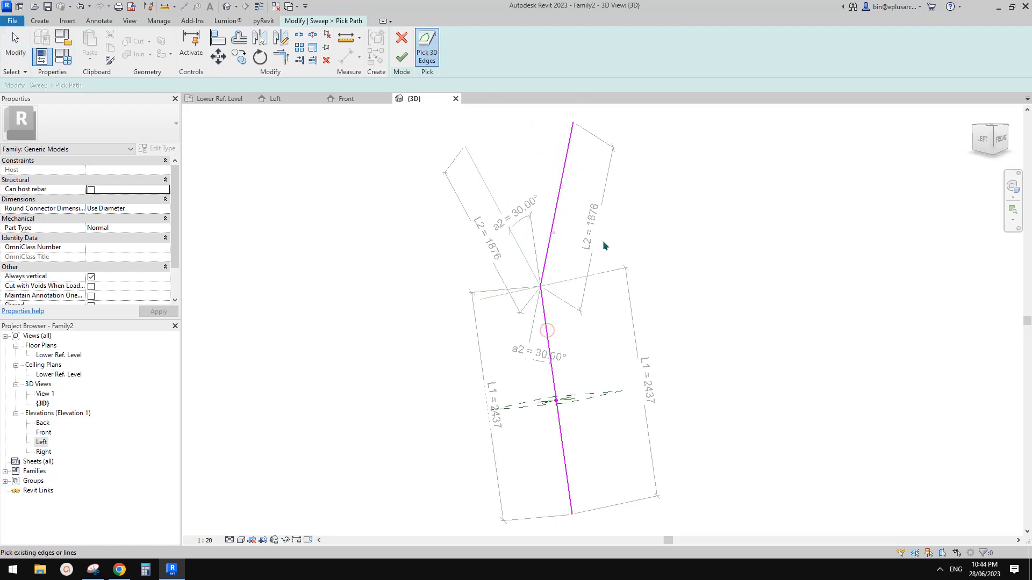
{"action": "middle_click_drag", "start_coordinate": [602, 240], "coordinate": [473, 188], "text": "shift"}
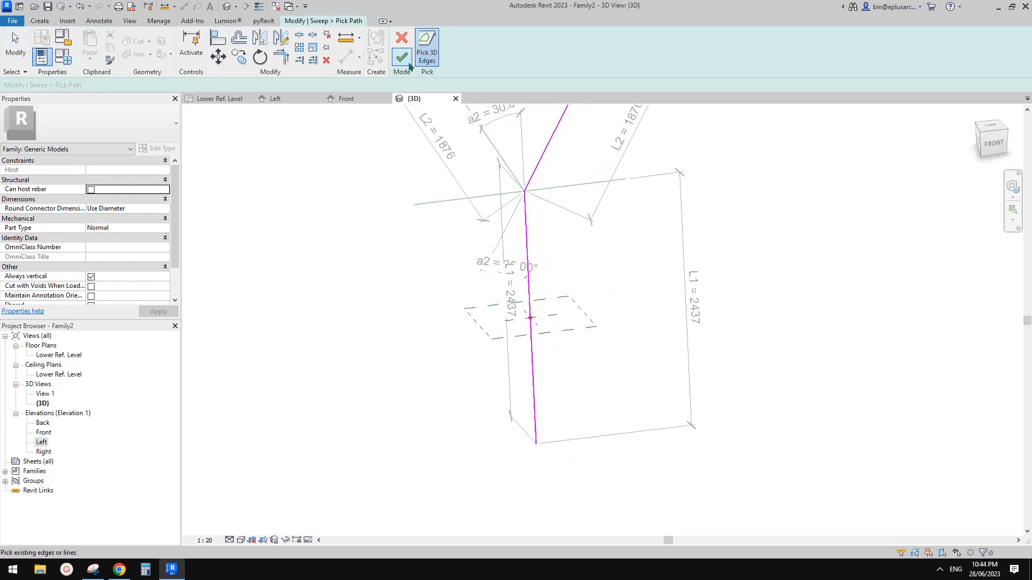
{"action": "left_click", "coordinate": [402, 57]}
Step: Draw a 50-radius circle at the path point as the sweep profile
{"action": "left_click", "coordinate": [589, 57]}
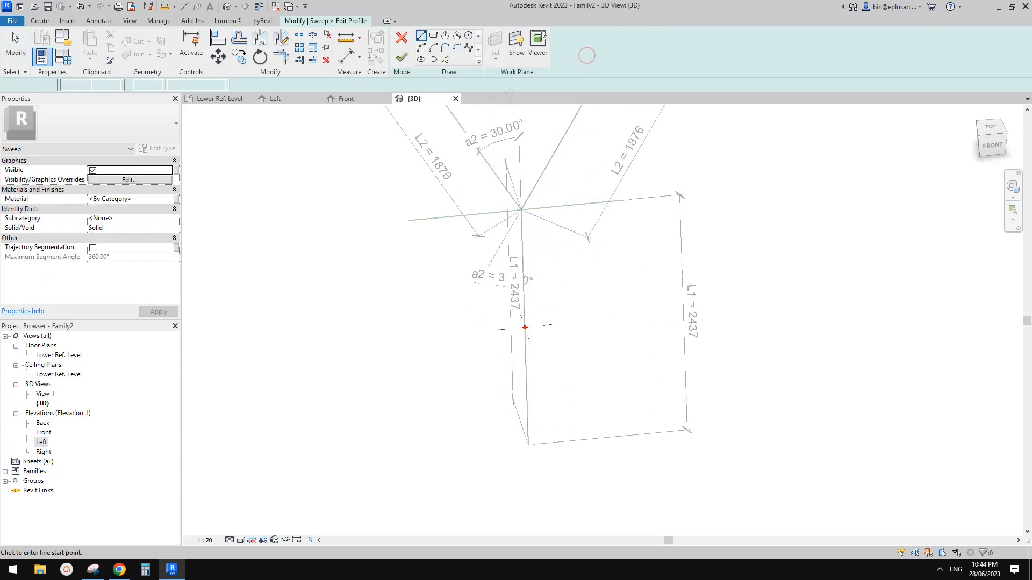
{"action": "left_click", "coordinate": [469, 36]}
{"action": "middle_click_drag", "start_coordinate": [591, 376], "coordinate": [600, 392], "text": "shift"}
{"action": "scroll", "coordinate": [527, 346], "scroll_direction": "up", "scroll_amount": 3}
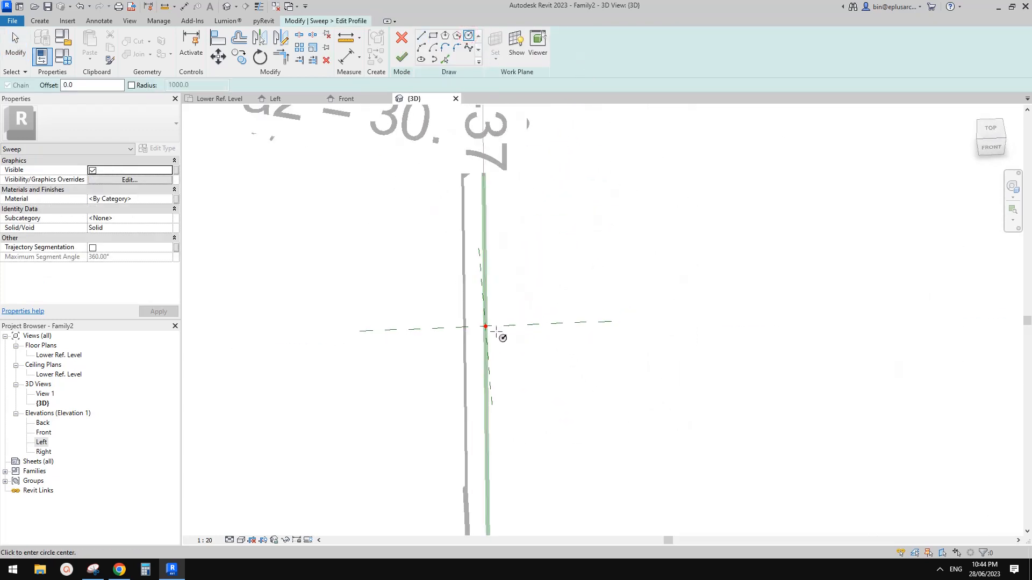
{"action": "scroll", "coordinate": [505, 334], "scroll_direction": "up", "scroll_amount": 2}
{"action": "left_click", "coordinate": [475, 326]}
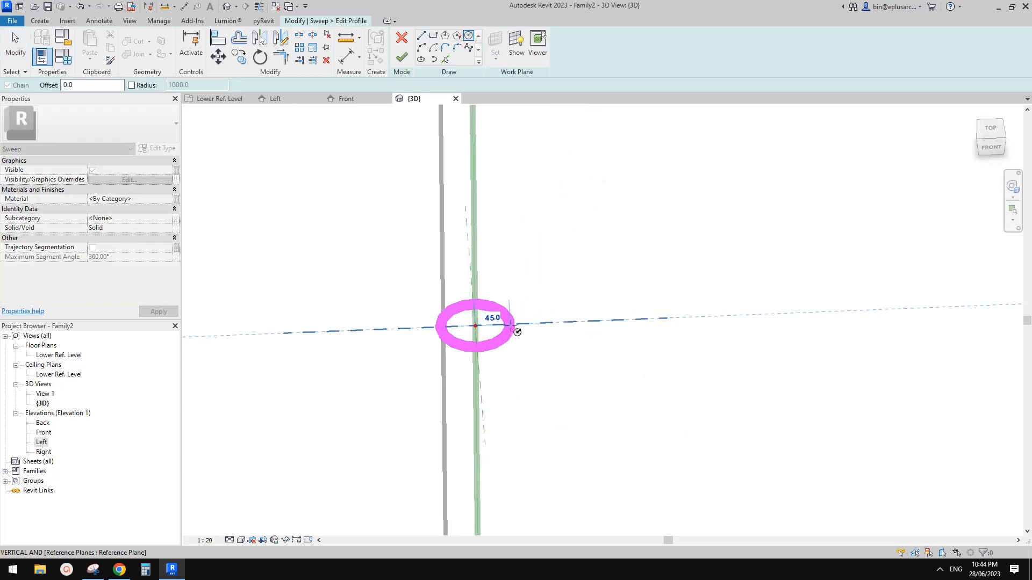
{"action": "left_click", "coordinate": [518, 329]}
{"action": "key", "text": "Escape"}
{"action": "key", "text": "Escape"}
Step: Move the profile circle so it is centred on the path point
{"action": "left_click", "coordinate": [518, 342]}
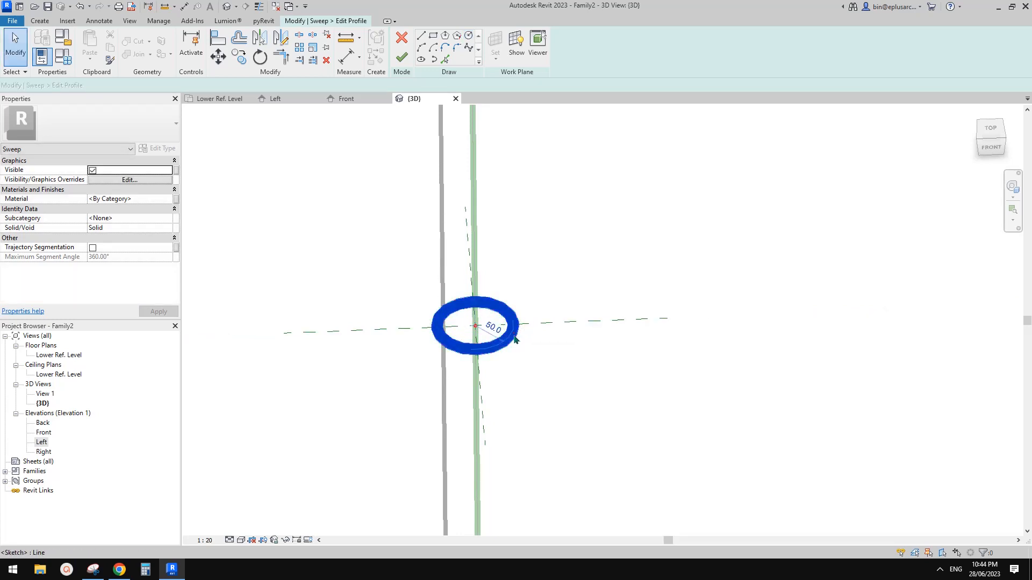
{"action": "key", "text": "m"}
{"action": "key", "text": "v"}
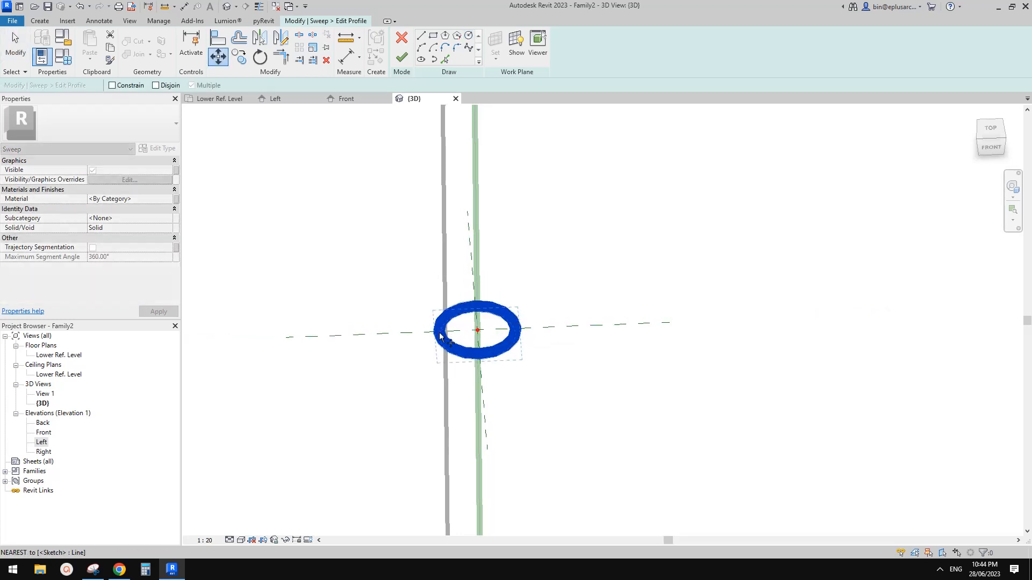
{"action": "left_click", "coordinate": [440, 336]}
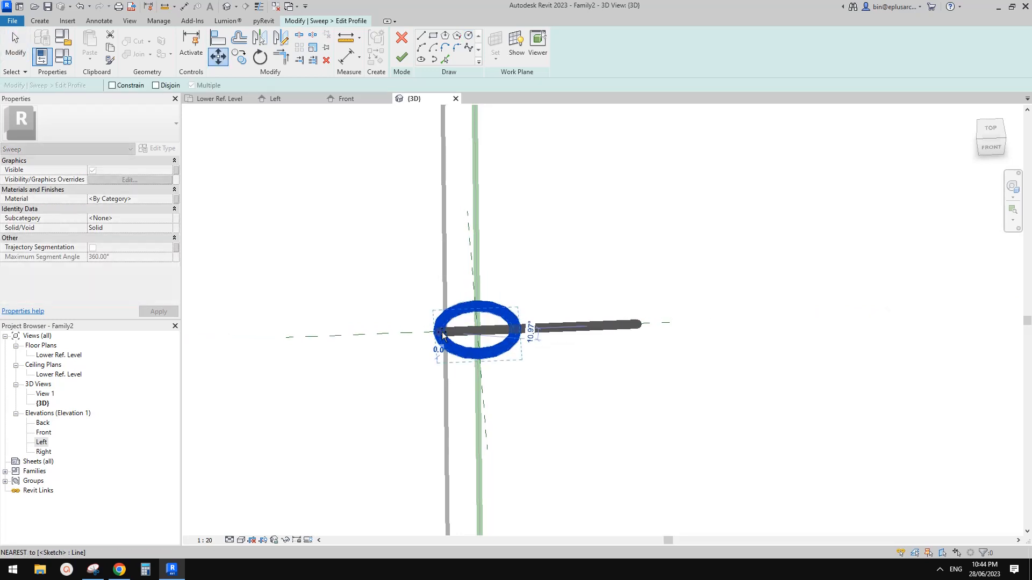
{"action": "left_click", "coordinate": [478, 330]}
{"action": "key", "text": "Escape"}
{"action": "scroll", "coordinate": [532, 317], "scroll_direction": "down", "scroll_amount": 5}
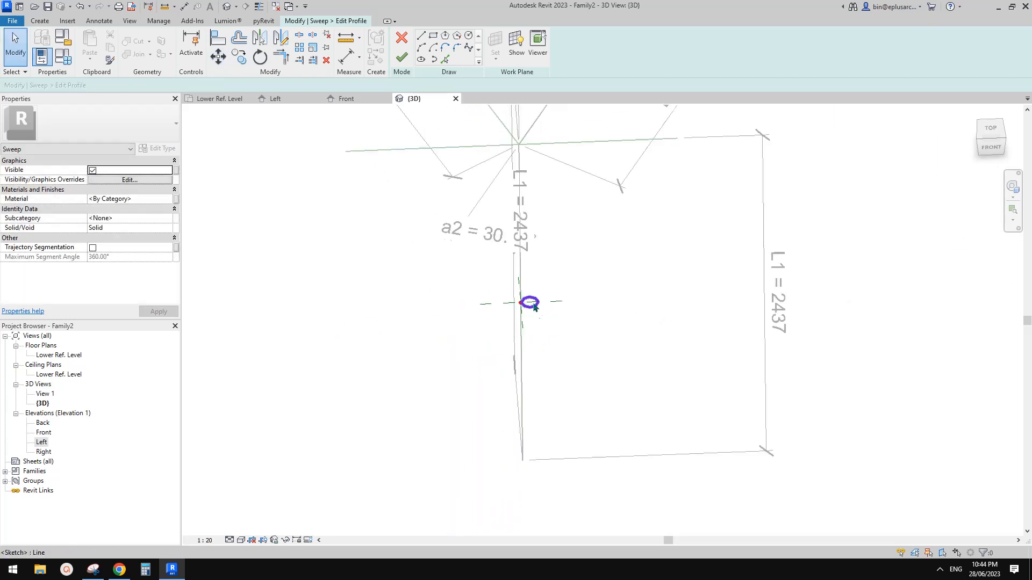
{"action": "middle_click_drag", "start_coordinate": [535, 307], "coordinate": [549, 313], "text": "shift"}
Step: Finish the profile and the sweep, creating the solid round tube
{"action": "left_click", "coordinate": [402, 57]}
{"action": "left_click", "coordinate": [402, 58]}
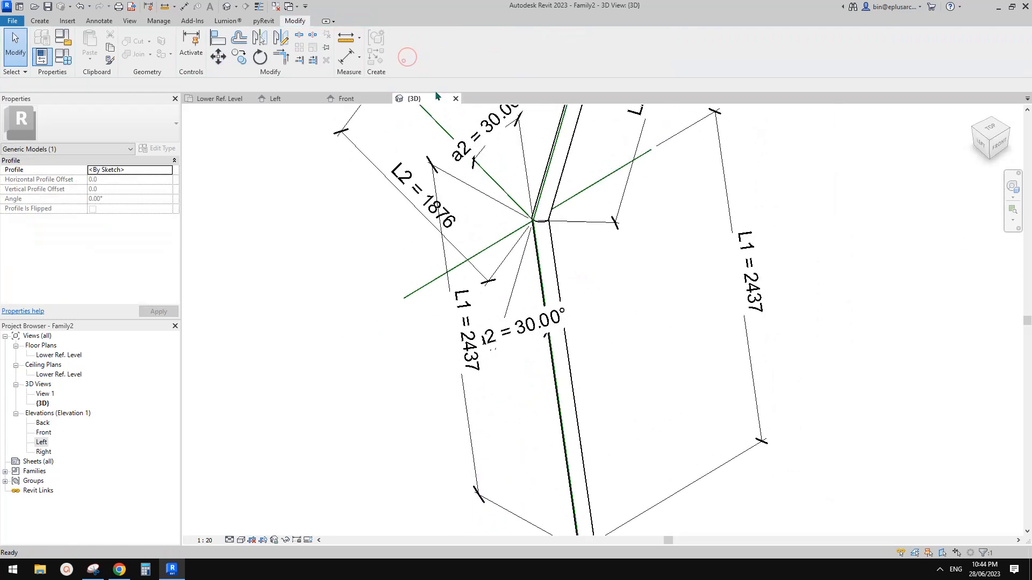
{"action": "scroll", "coordinate": [570, 344], "scroll_direction": "down", "scroll_amount": 3}
{"action": "middle_click_drag", "start_coordinate": [560, 304], "coordinate": [584, 315], "text": "shift"}
{"action": "scroll", "coordinate": [544, 328], "scroll_direction": "up", "scroll_amount": 1}
{"action": "scroll", "coordinate": [575, 284], "scroll_direction": "up", "scroll_amount": 2}
{"action": "scroll", "coordinate": [574, 284], "scroll_direction": "up", "scroll_amount": 1}
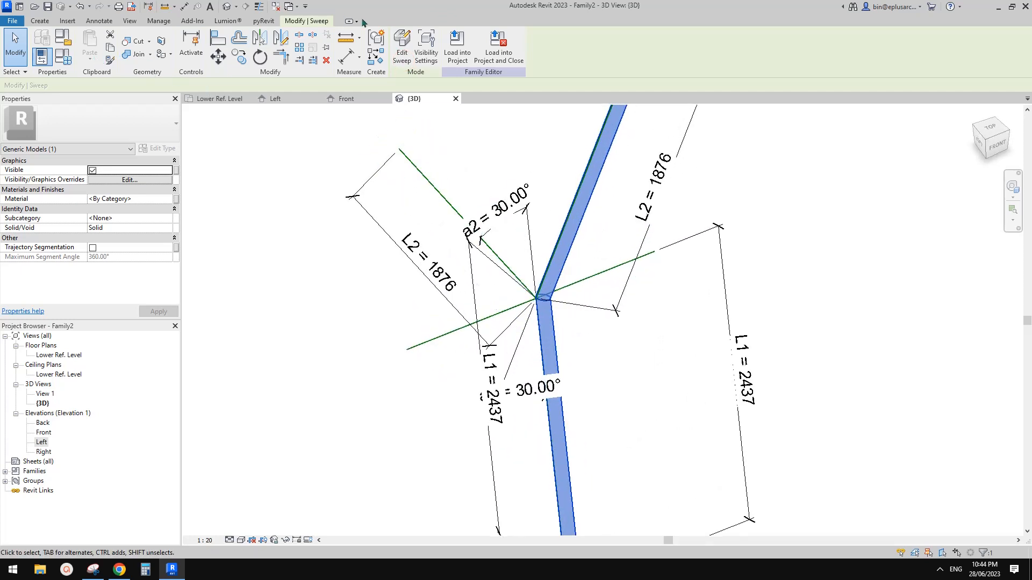
Step: Paste the copied sweep in the same place and open its profile for editing
{"action": "left_click", "coordinate": [88, 55]}
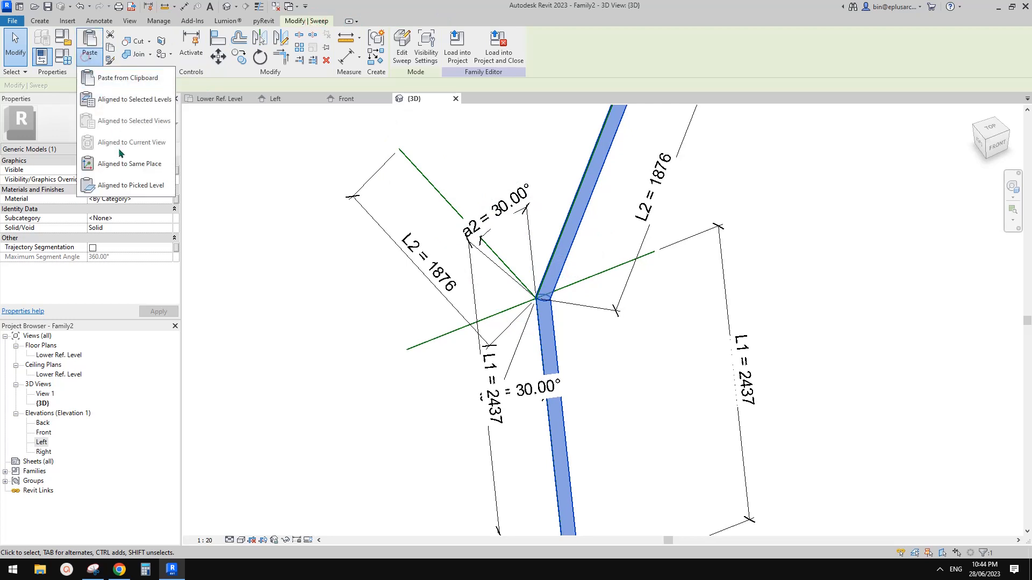
{"action": "left_click", "coordinate": [136, 164]}
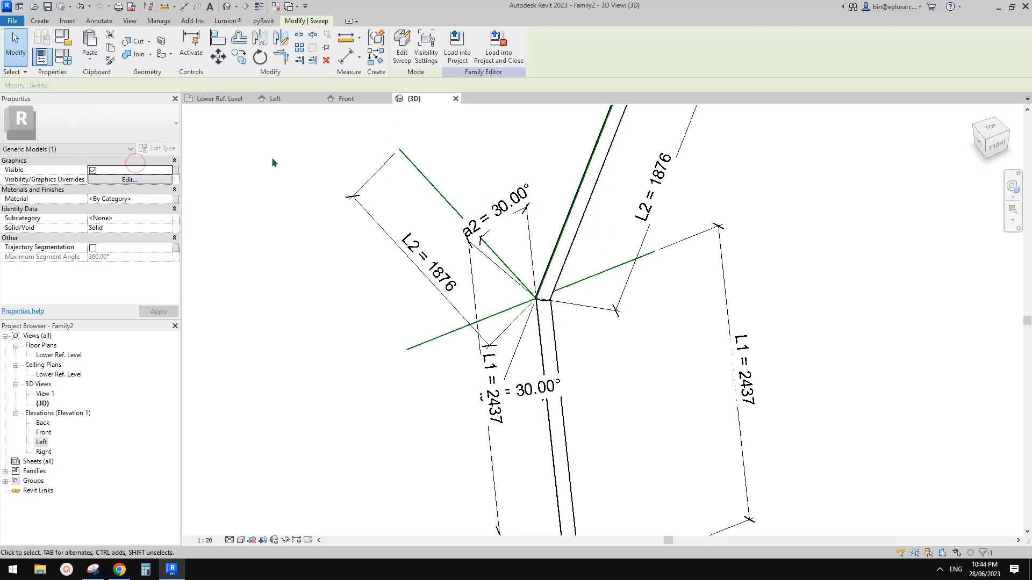
{"action": "left_click", "coordinate": [403, 45]}
{"action": "left_click", "coordinate": [564, 63]}
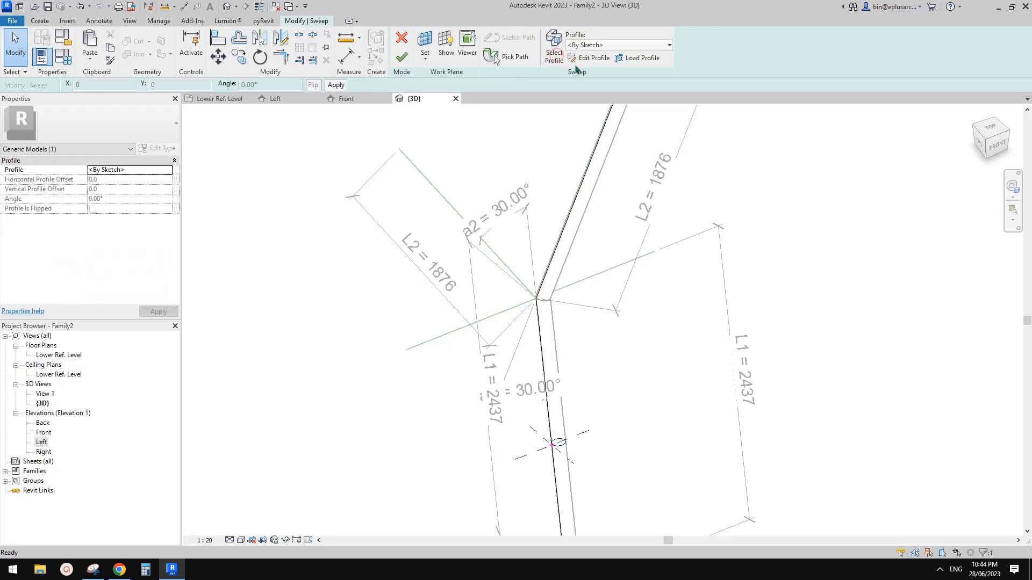
{"action": "middle_click_drag", "start_coordinate": [590, 254], "coordinate": [570, 108]}
{"action": "scroll", "coordinate": [548, 299], "scroll_direction": "up", "scroll_amount": 1}
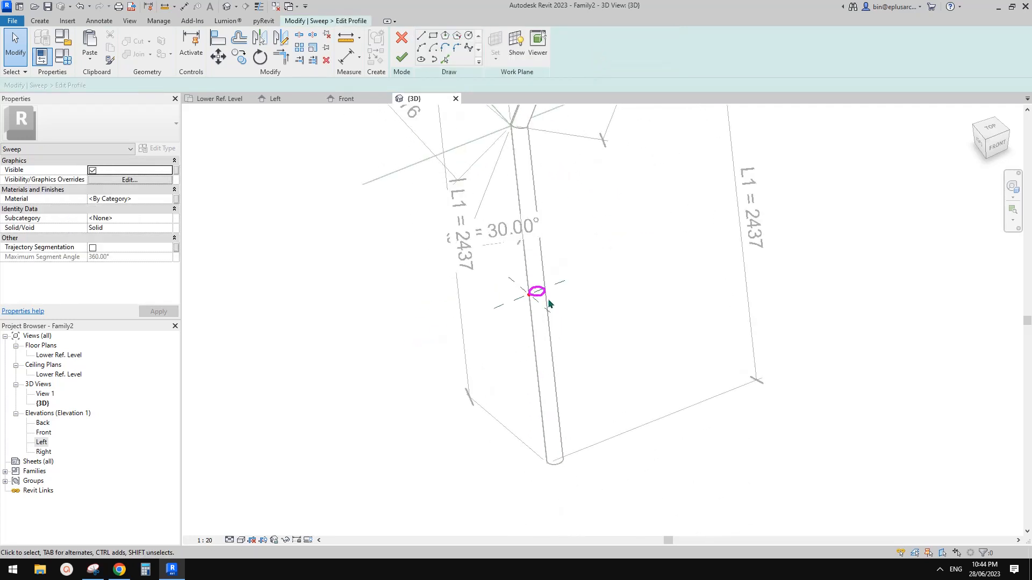
{"action": "left_click", "coordinate": [544, 293]}
Step: Mirror the profile circle across the reference plane and finish the sweep
{"action": "scroll", "coordinate": [545, 292], "scroll_direction": "up", "scroll_amount": 1}
{"action": "key", "text": "m"}
{"action": "key", "text": "m"}
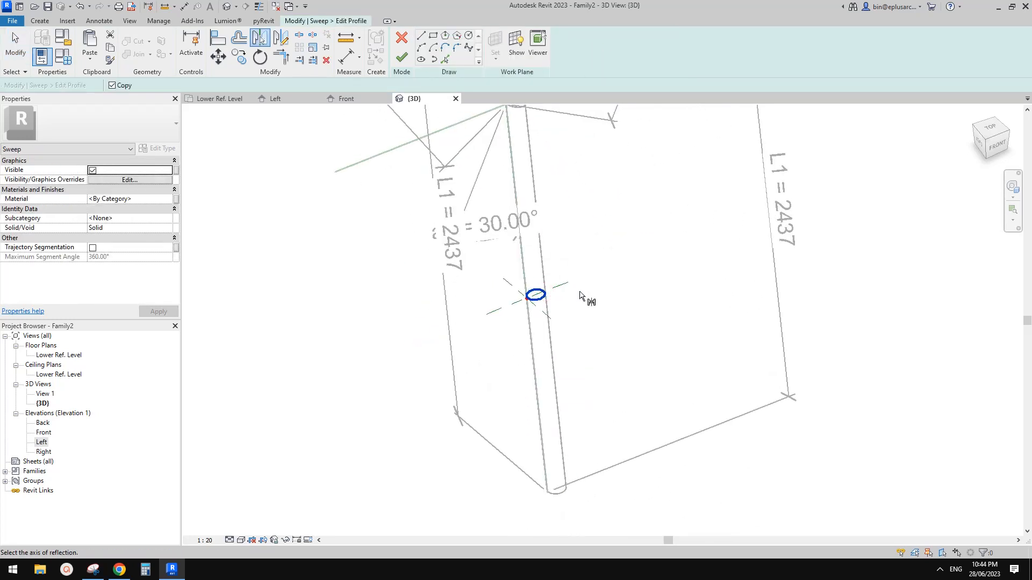
{"action": "scroll", "coordinate": [518, 316], "scroll_direction": "up", "scroll_amount": 1}
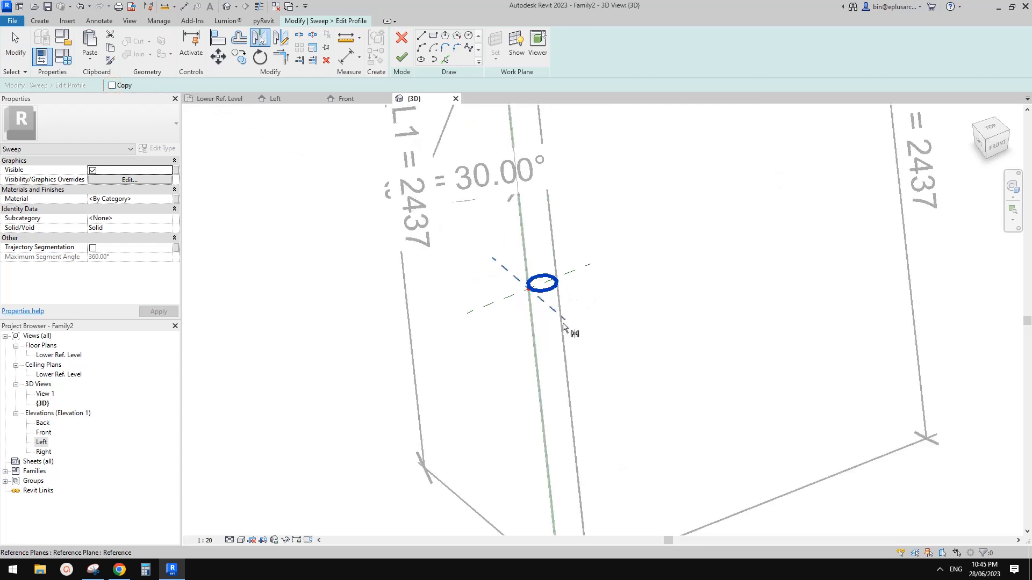
{"action": "left_click", "coordinate": [557, 317]}
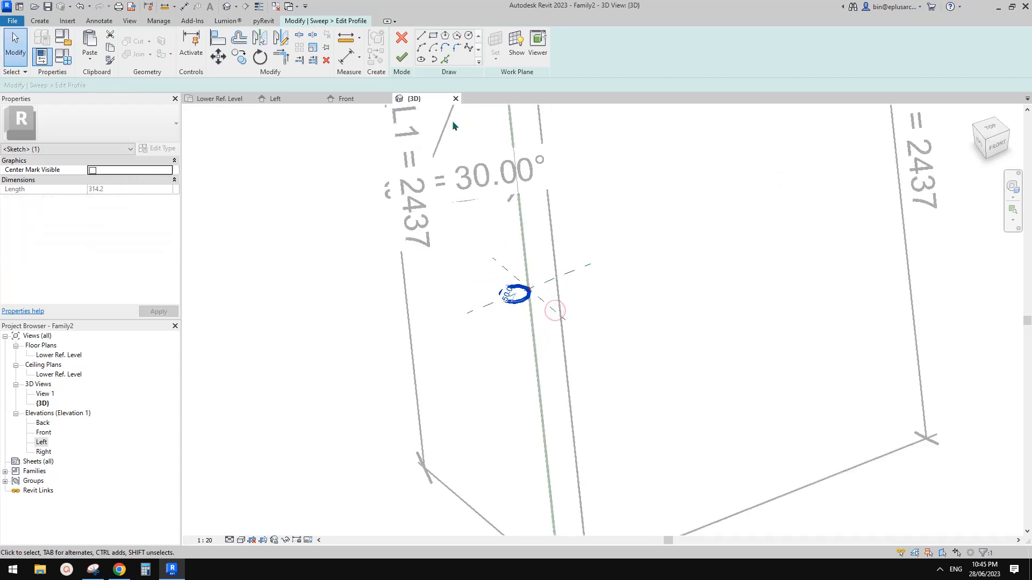
{"action": "middle_click_drag", "start_coordinate": [493, 214], "coordinate": [500, 224]}
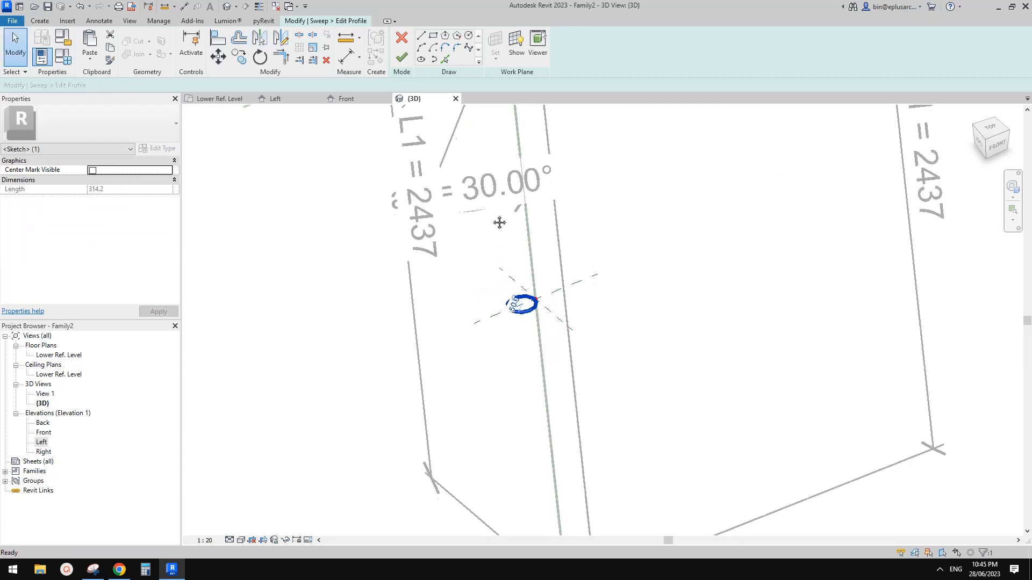
{"action": "left_click", "coordinate": [403, 58]}
{"action": "left_click", "coordinate": [403, 58]}
Step: Select the tube sweep at the joint and reopen it for editing
{"action": "scroll", "coordinate": [614, 286], "scroll_direction": "down", "scroll_amount": 3}
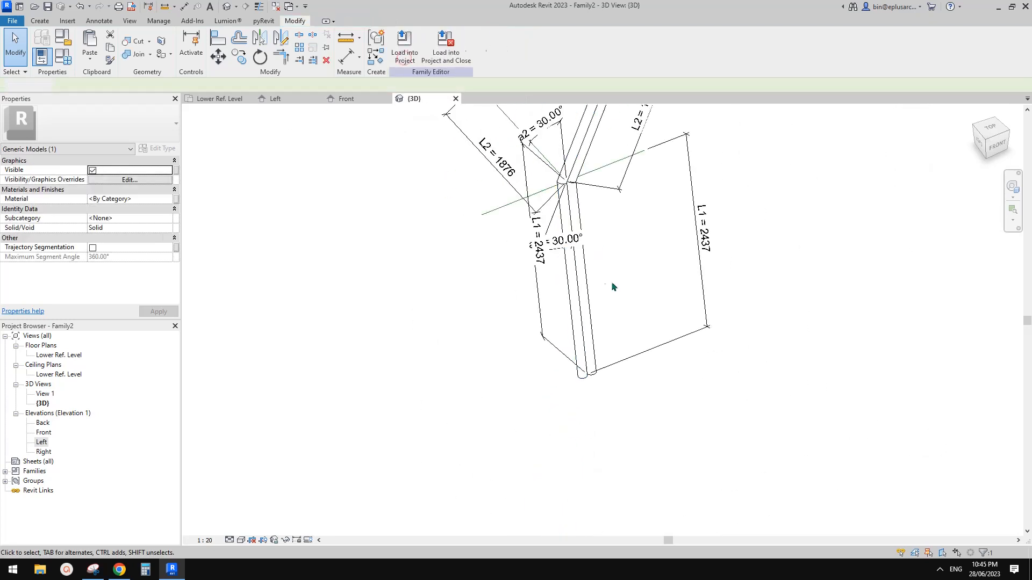
{"action": "middle_click_drag", "start_coordinate": [614, 287], "coordinate": [606, 363]}
{"action": "middle_click_drag", "start_coordinate": [599, 325], "coordinate": [583, 276], "text": "shift"}
{"action": "scroll", "coordinate": [592, 187], "scroll_direction": "up", "scroll_amount": 1}
{"action": "left_click", "coordinate": [590, 188]}
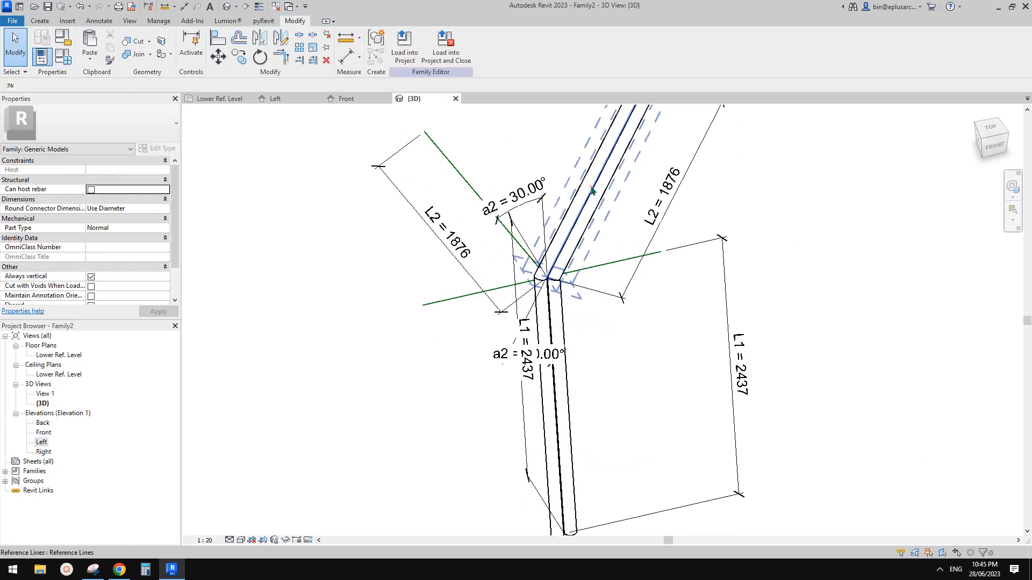
{"action": "left_click", "coordinate": [601, 198]}
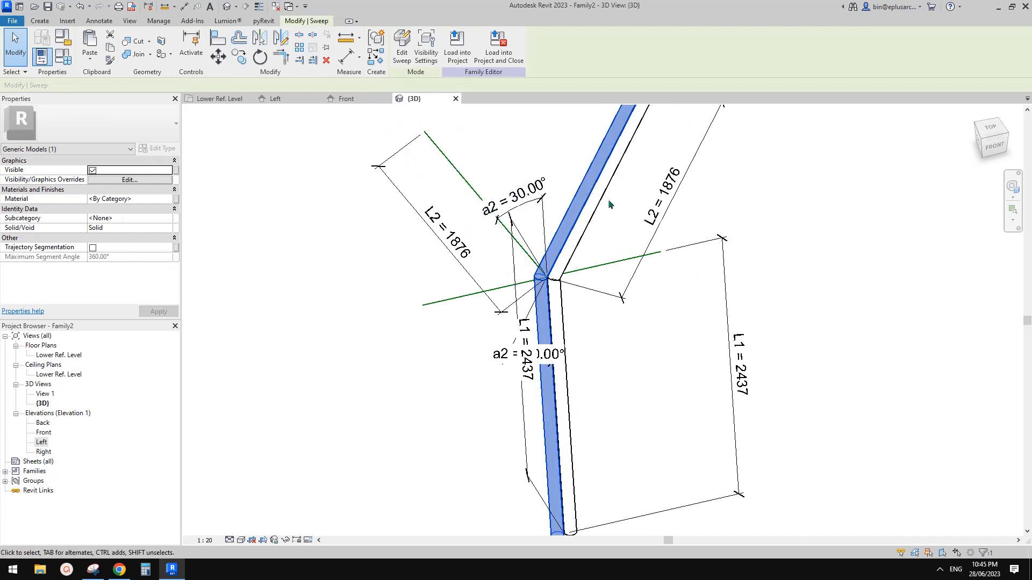
{"action": "left_click", "coordinate": [402, 52]}
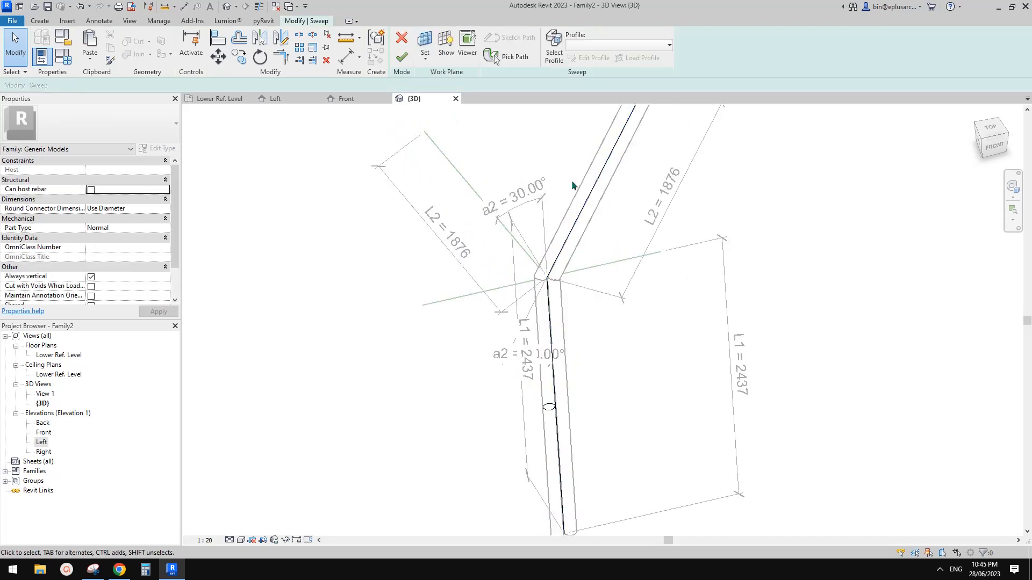
Step: Replace the sweep's path with the upper-left arm reference line and finish the sweep
{"action": "left_click", "coordinate": [506, 56]}
{"action": "left_click", "coordinate": [599, 176]}
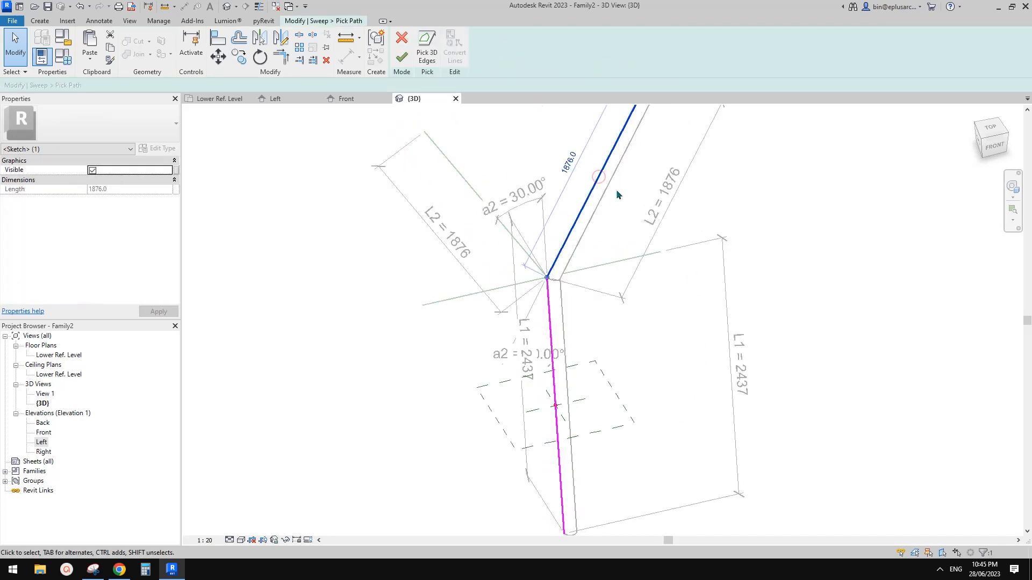
{"action": "key", "text": "Delete"}
{"action": "left_click", "coordinate": [427, 48]}
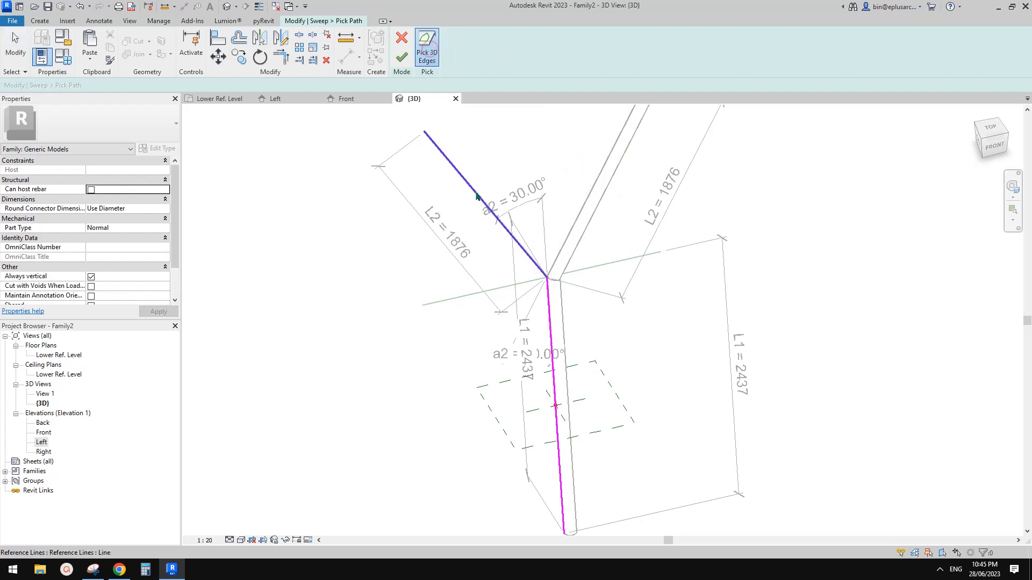
{"action": "left_click", "coordinate": [477, 197]}
{"action": "left_click", "coordinate": [402, 58]}
{"action": "left_click", "coordinate": [402, 58]}
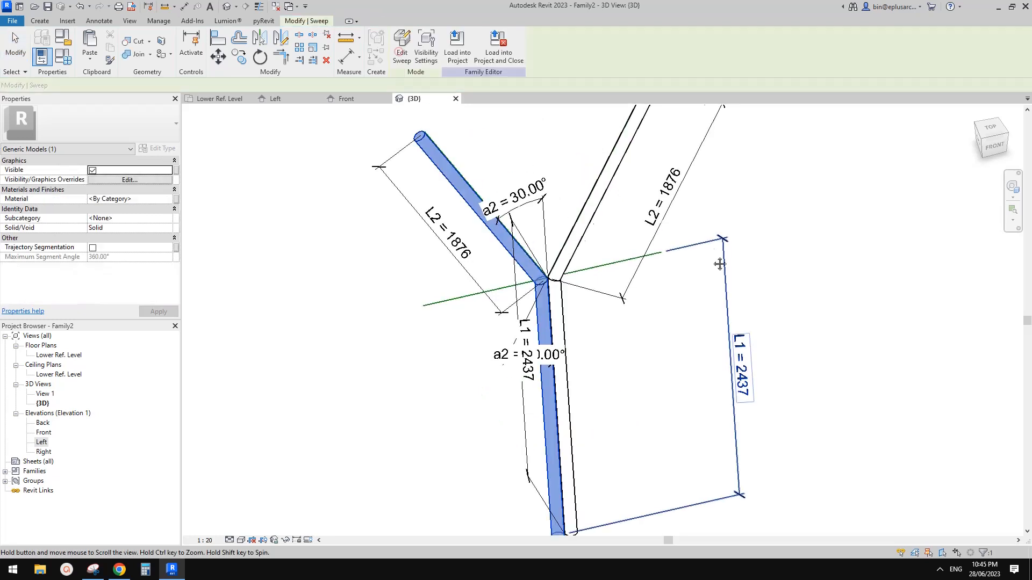
Step: Orbit out to view the round tubes on all Y-column branches
{"action": "left_click", "coordinate": [680, 278]}
{"action": "scroll", "coordinate": [657, 281], "scroll_direction": "down", "scroll_amount": 3}
{"action": "mouse_move", "coordinate": [608, 320]}
{"action": "middle_mouse_down", "text": "shift"}
{"action": "mouse_move", "coordinate": [605, 302]}
{"action": "mouse_move", "coordinate": [631, 318]}
{"action": "mouse_move", "coordinate": [608, 298]}
{"action": "mouse_move", "coordinate": [620, 292]}
{"action": "mouse_move", "coordinate": [637, 324]}
{"action": "mouse_move", "coordinate": [642, 307]}
{"action": "middle_mouse_up", "text": "shift"}
{"action": "scroll", "coordinate": [636, 316], "scroll_direction": "up", "scroll_amount": 2}
{"action": "scroll", "coordinate": [613, 329], "scroll_direction": "down", "scroll_amount": 3}
{"action": "middle_click_drag", "start_coordinate": [598, 340], "coordinate": [635, 355]}
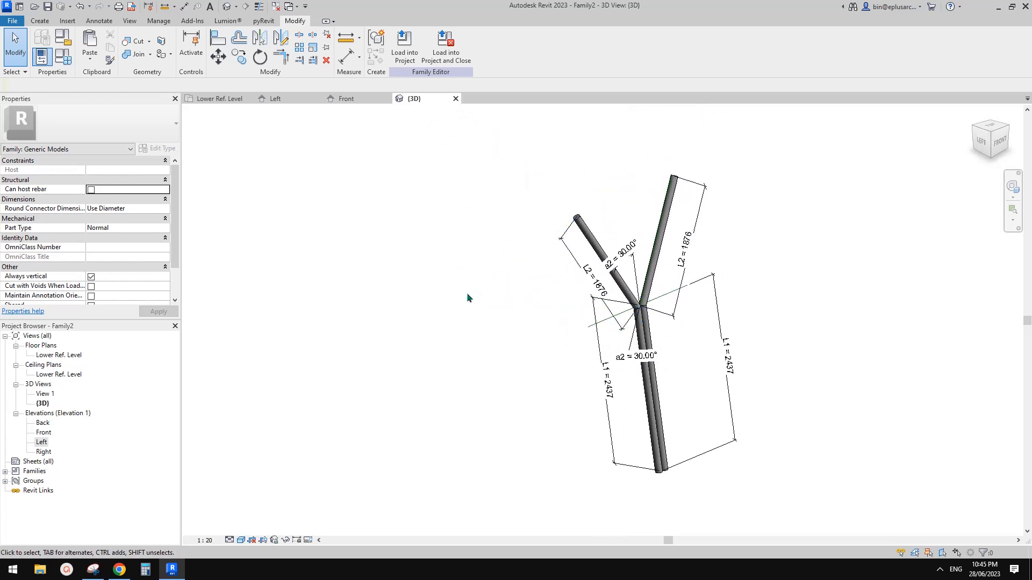
Step: In Family Types set h1 to 2700 and a2 to 45°, applying each
{"action": "left_click", "coordinate": [63, 57]}
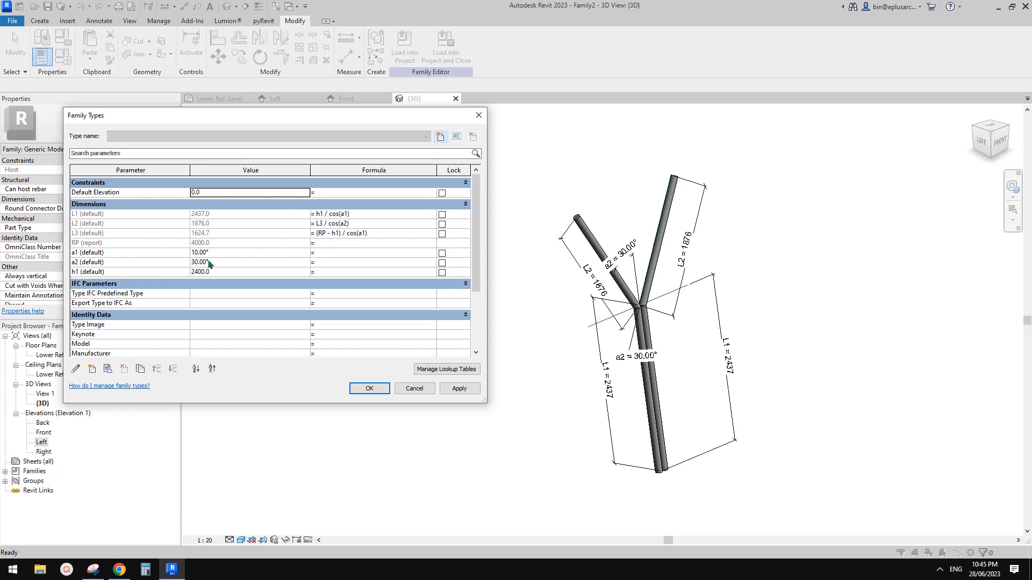
{"action": "left_click", "coordinate": [224, 272]}
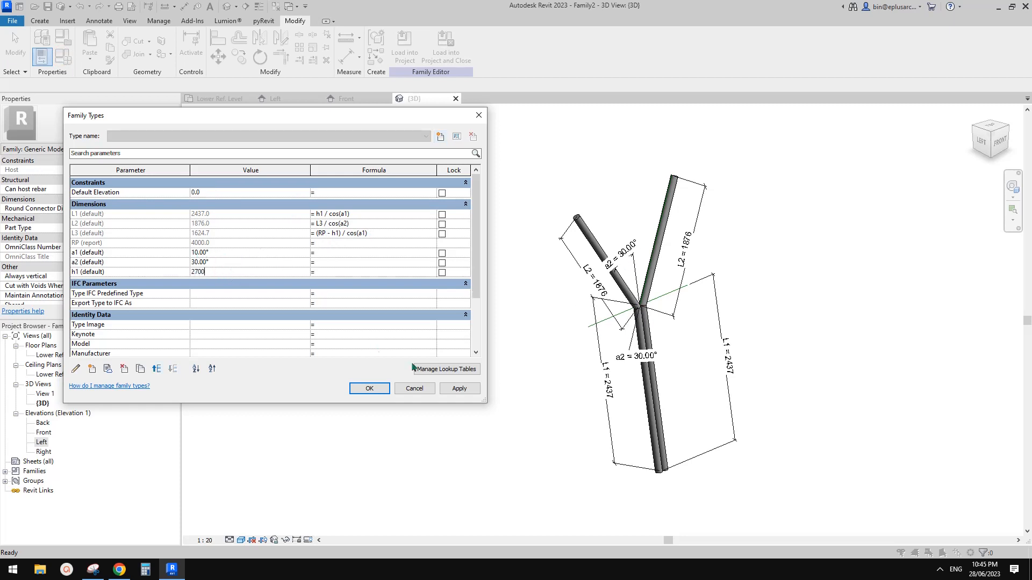
{"action": "type", "text": "2700"}
{"action": "left_click", "coordinate": [459, 389]}
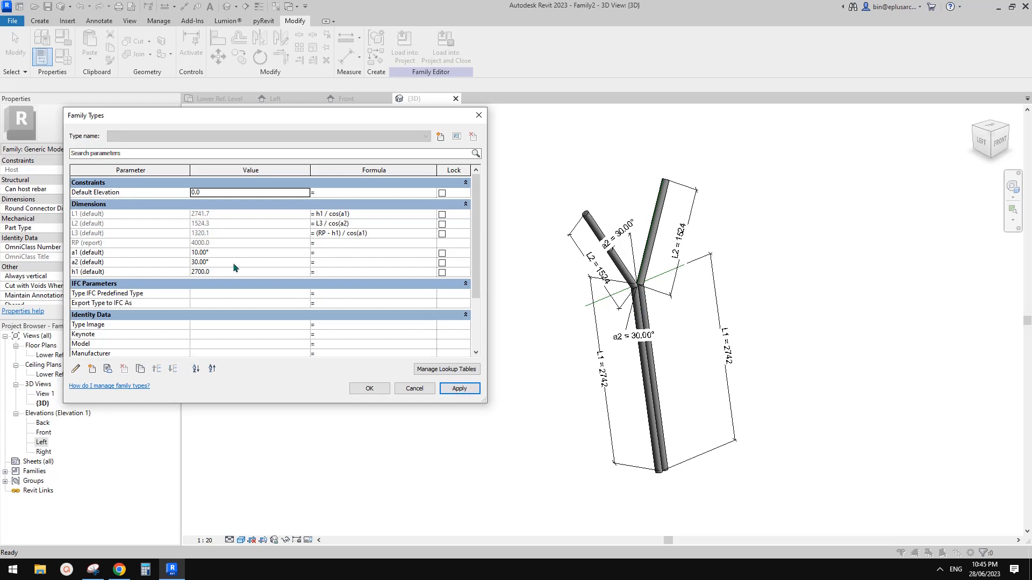
{"action": "left_click", "coordinate": [233, 263]}
{"action": "left_click", "coordinate": [458, 388]}
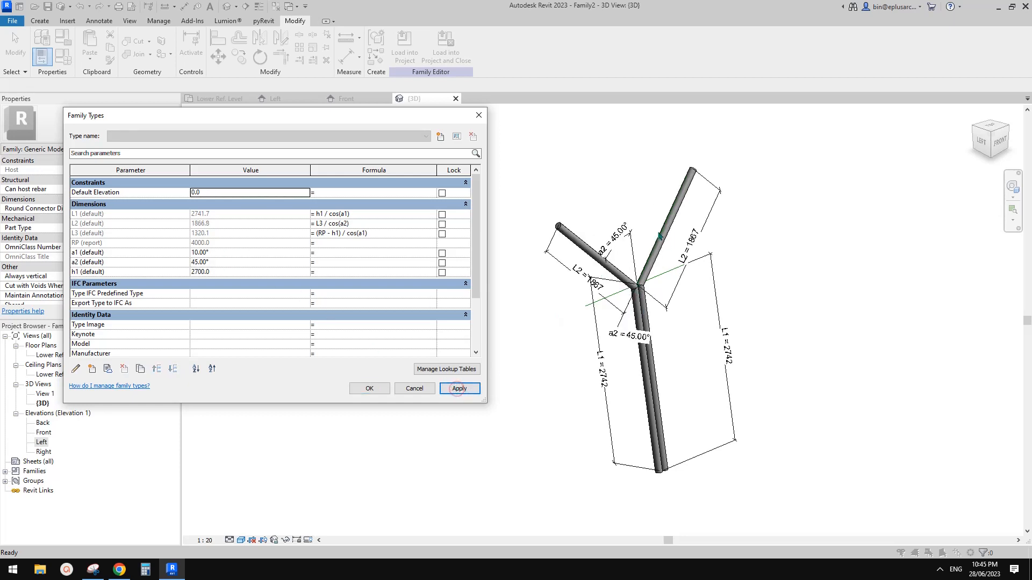
Step: Change a1 to 12°, delete the failing left-arm sweep, and accept the changes
{"action": "left_click", "coordinate": [225, 253]}
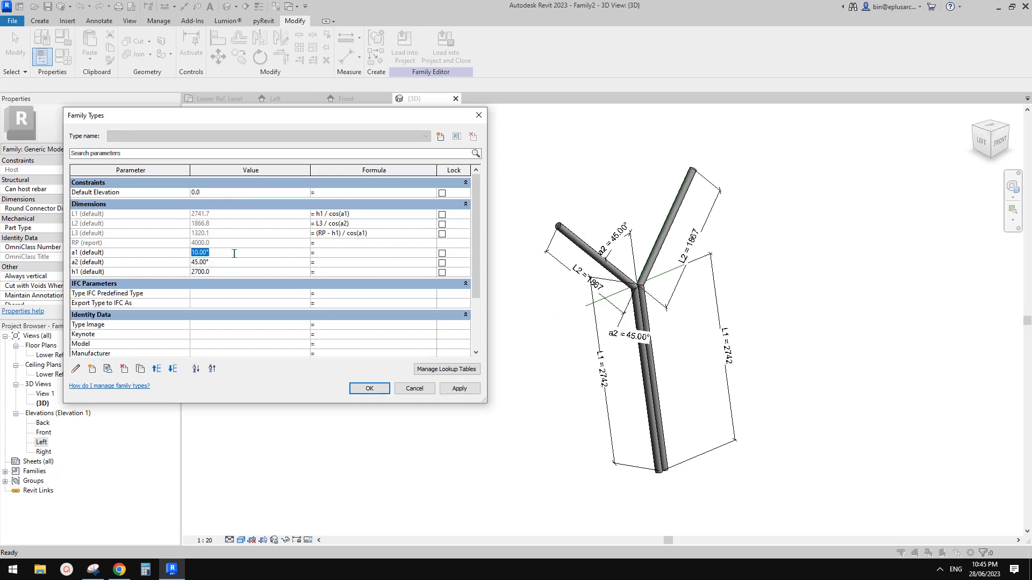
{"action": "left_click", "coordinate": [460, 389]}
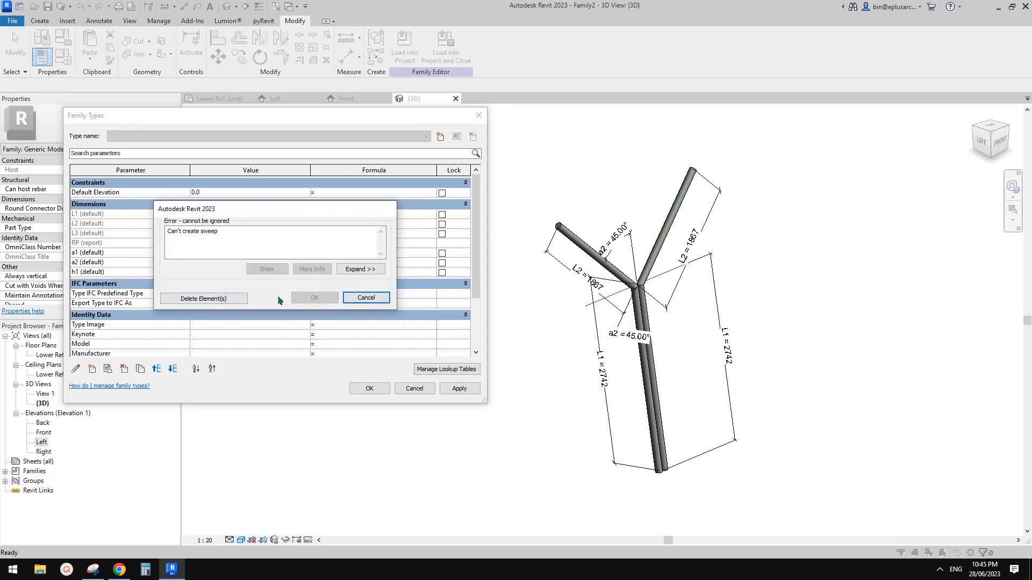
{"action": "key", "text": "Escape"}
{"action": "left_click", "coordinate": [237, 253]}
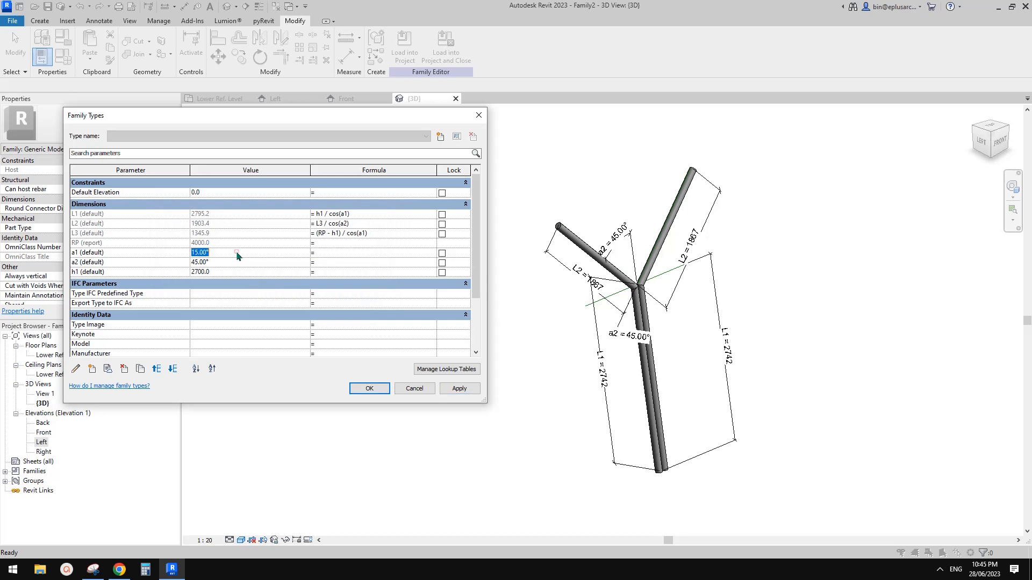
{"action": "type", "text": "12"}
{"action": "left_click", "coordinate": [469, 389]}
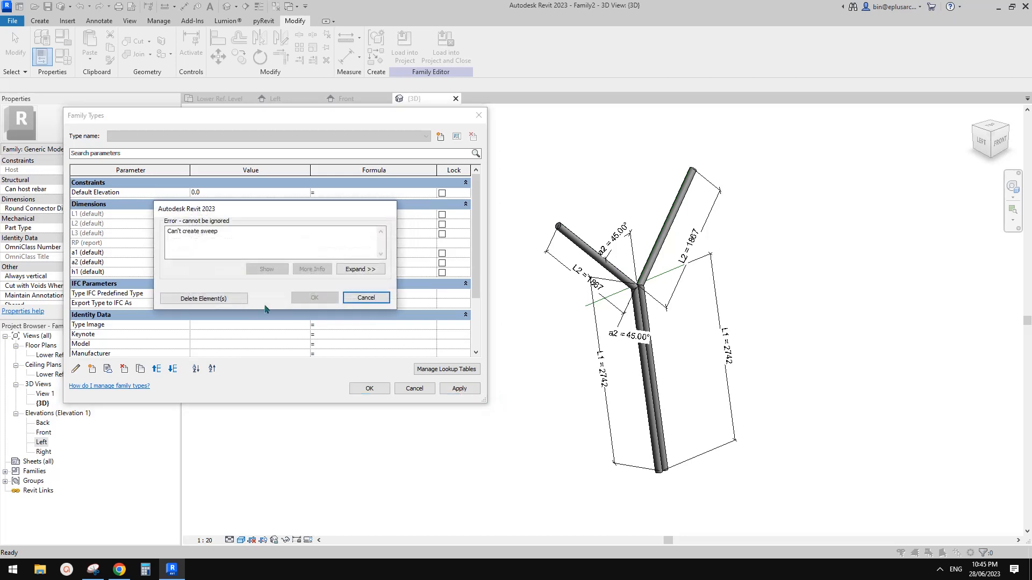
{"action": "left_click", "coordinate": [225, 298]}
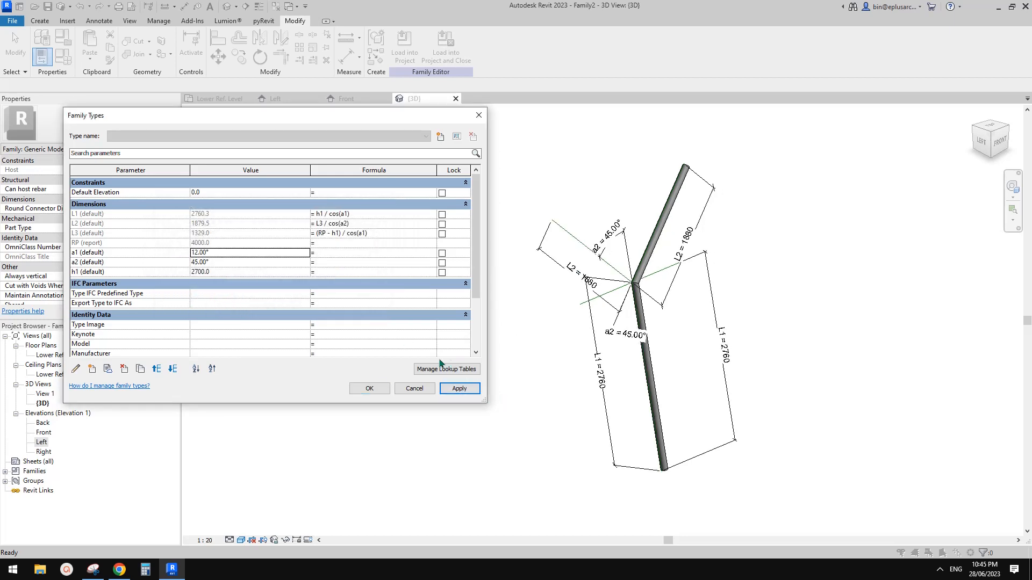
{"action": "left_click", "coordinate": [370, 388]}
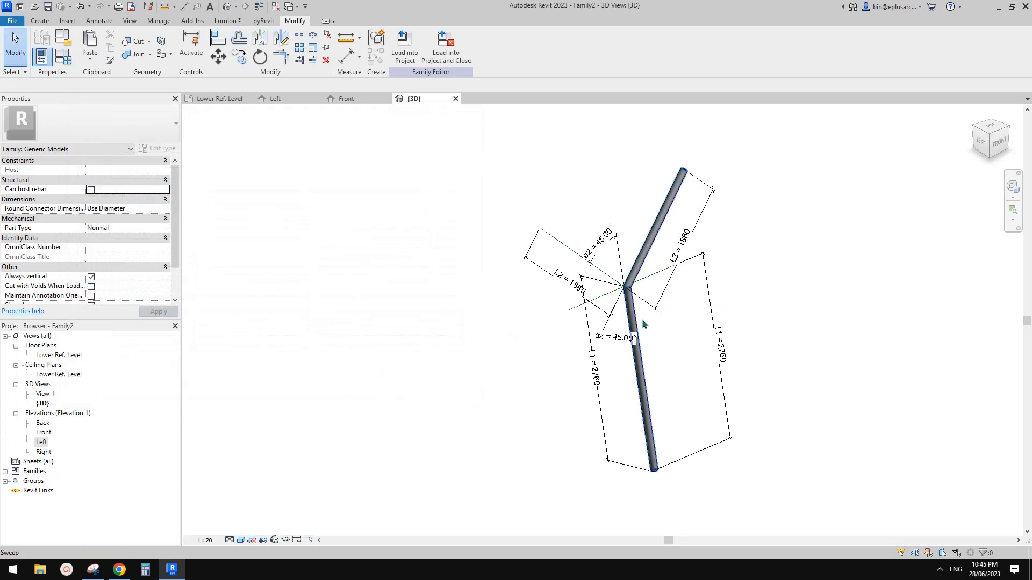
{"action": "scroll", "coordinate": [647, 322], "scroll_direction": "up", "scroll_amount": 2}
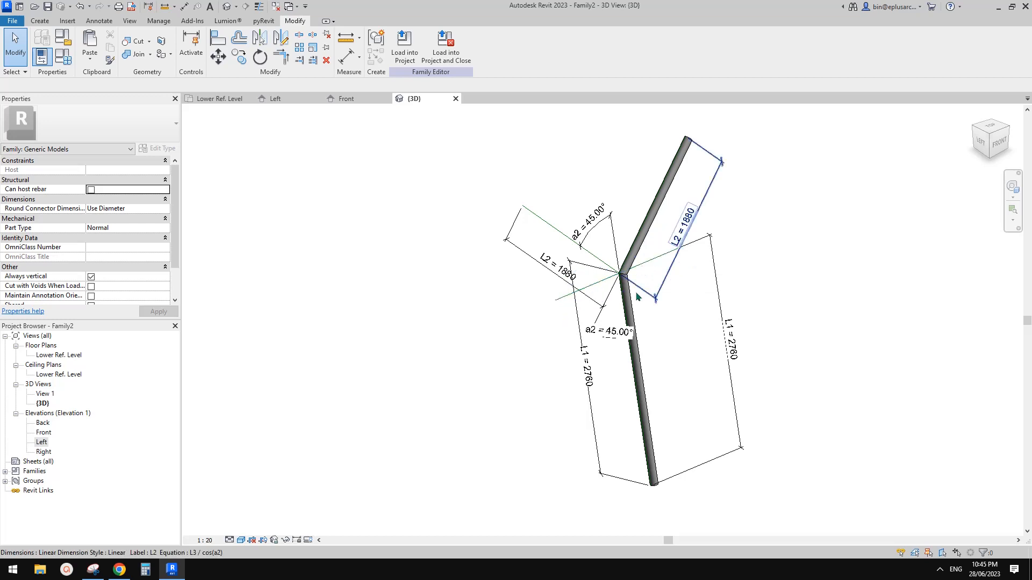
{"action": "scroll", "coordinate": [649, 440], "scroll_direction": "up", "scroll_amount": 2}
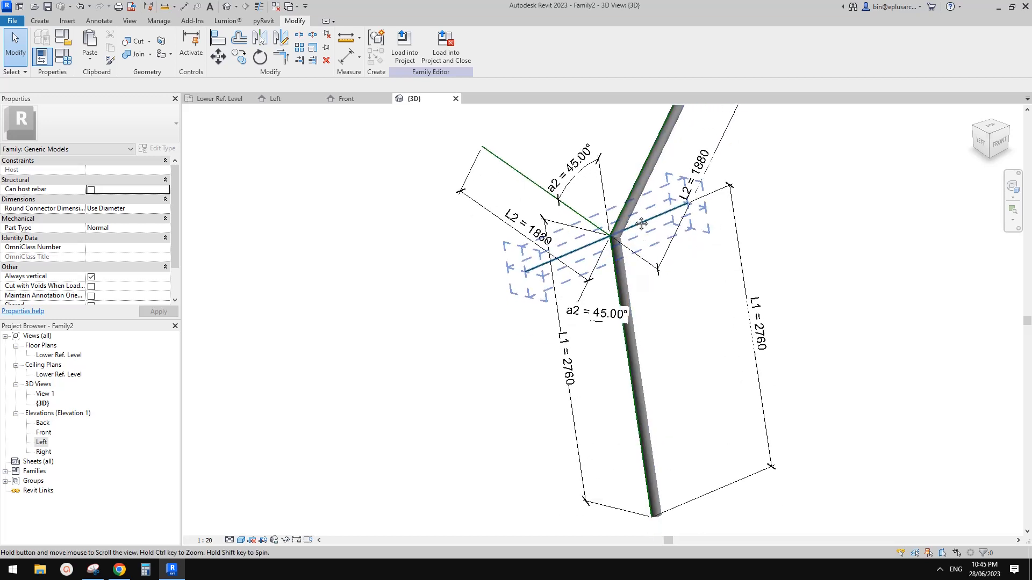
{"action": "left_click", "coordinate": [636, 189]}
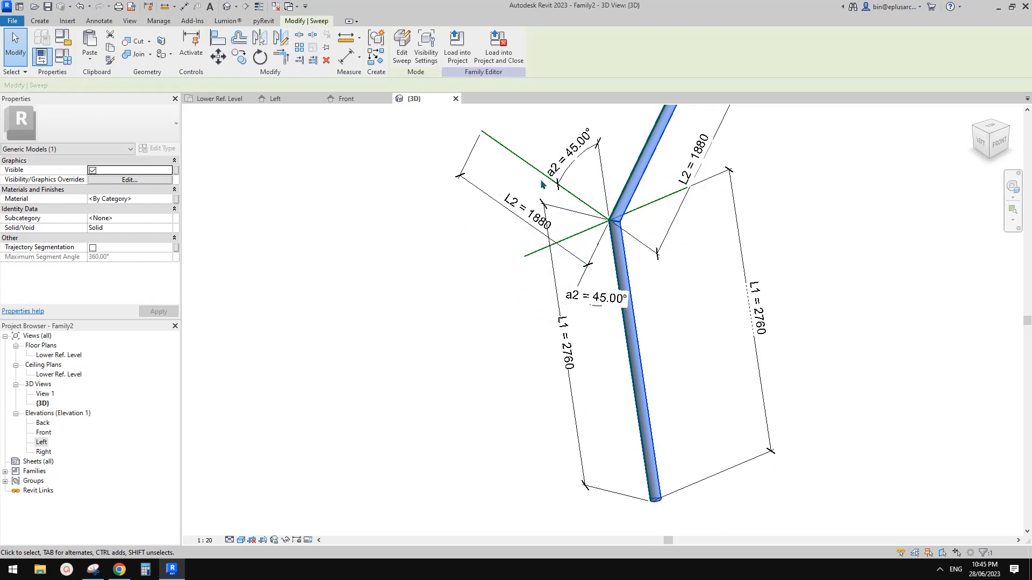
{"action": "middle_click_drag", "start_coordinate": [623, 194], "coordinate": [618, 198]}
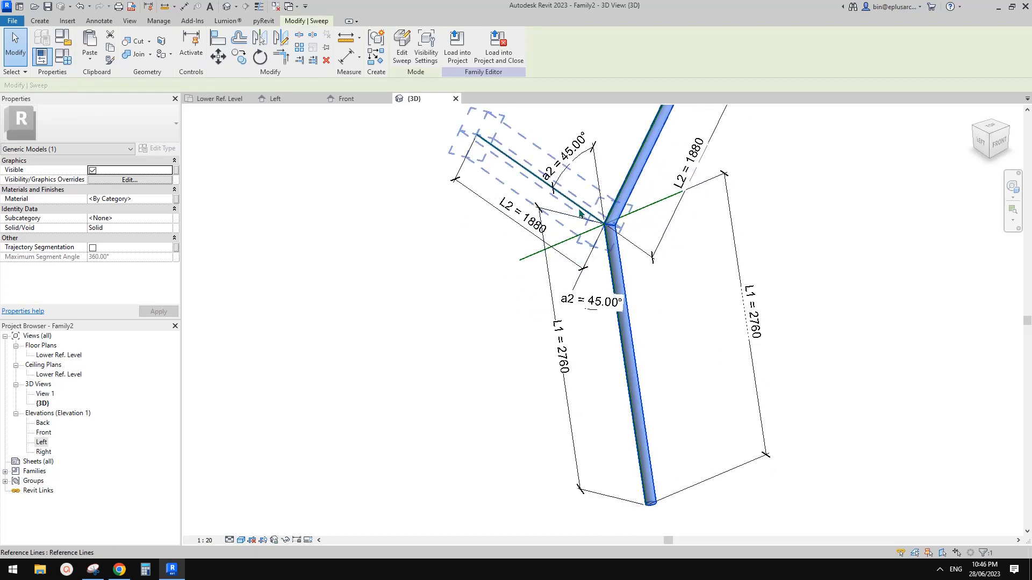
{"action": "middle_click_drag", "start_coordinate": [598, 241], "coordinate": [627, 249]}
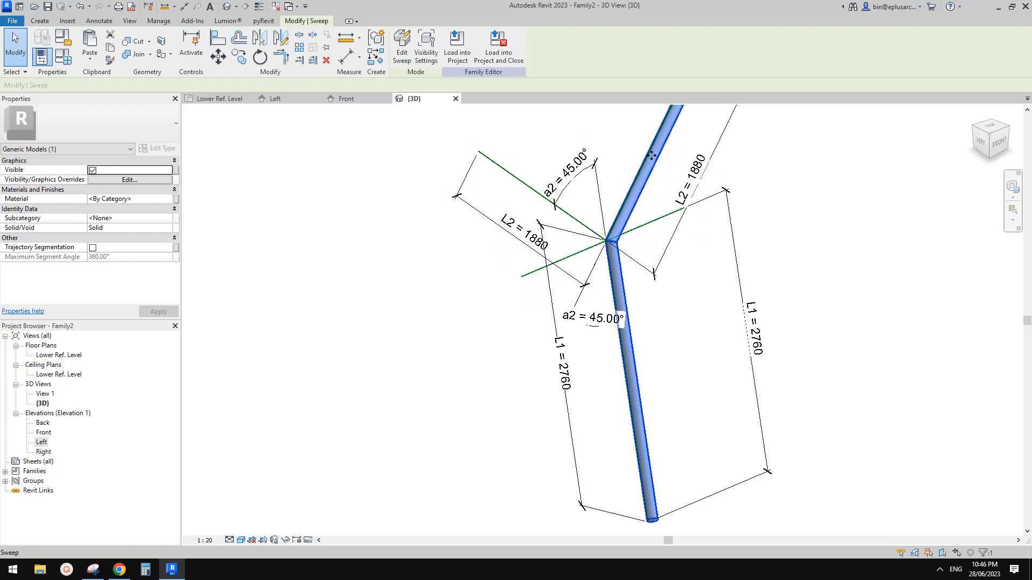
{"action": "middle_click_drag", "start_coordinate": [621, 210], "coordinate": [621, 216]}
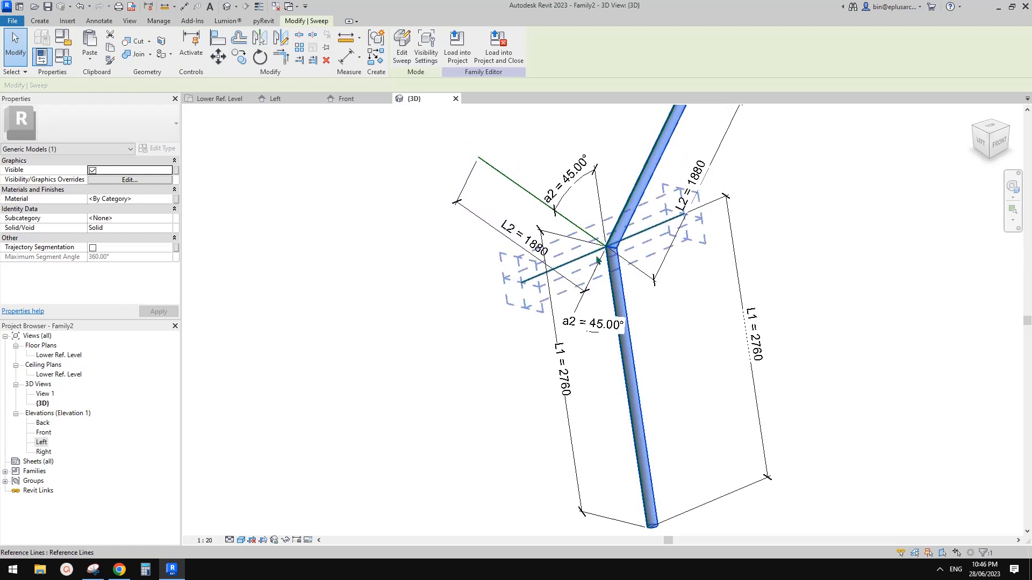
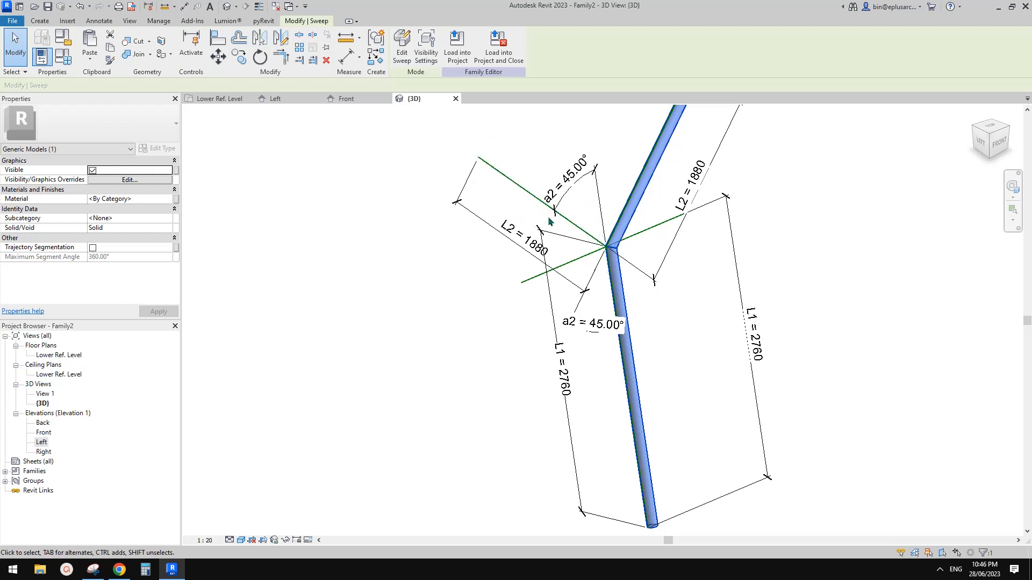
Step: Select the Y-column's left-branch sweep and enter Edit Sweep mode
{"action": "middle_click_drag", "start_coordinate": [555, 220], "coordinate": [559, 199]}
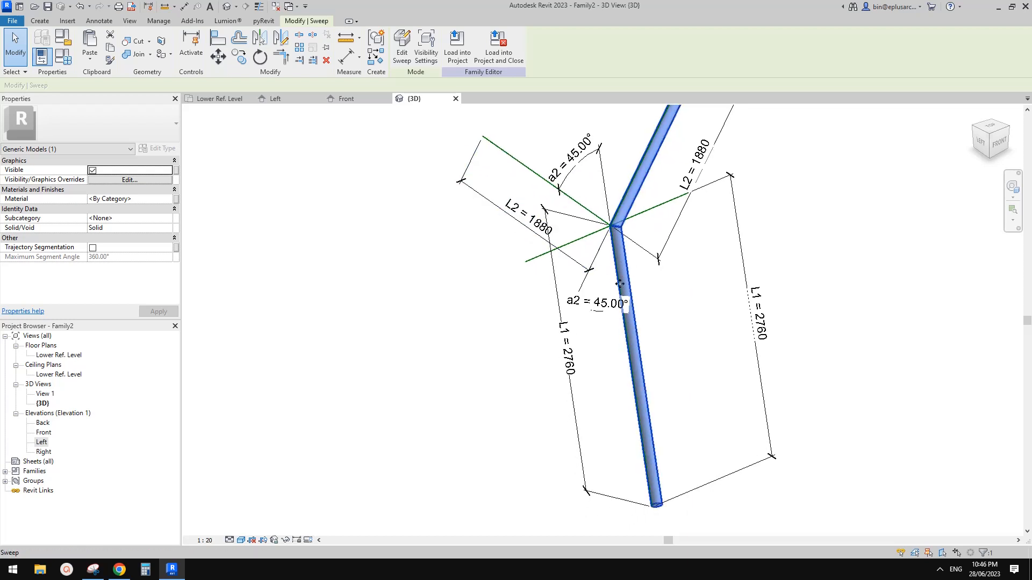
{"action": "middle_click_drag", "start_coordinate": [628, 317], "coordinate": [625, 314]}
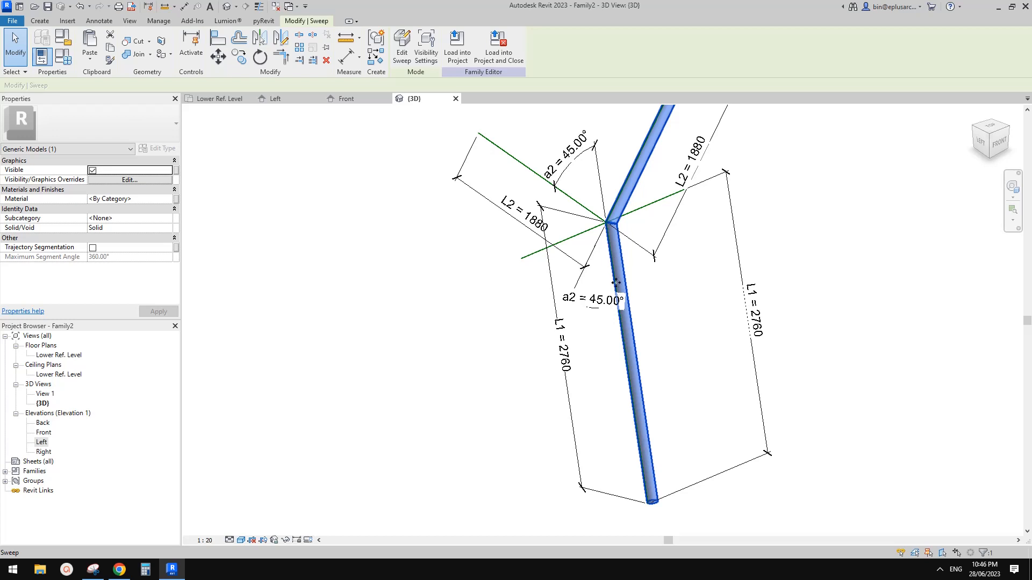
{"action": "key", "text": "Escape"}
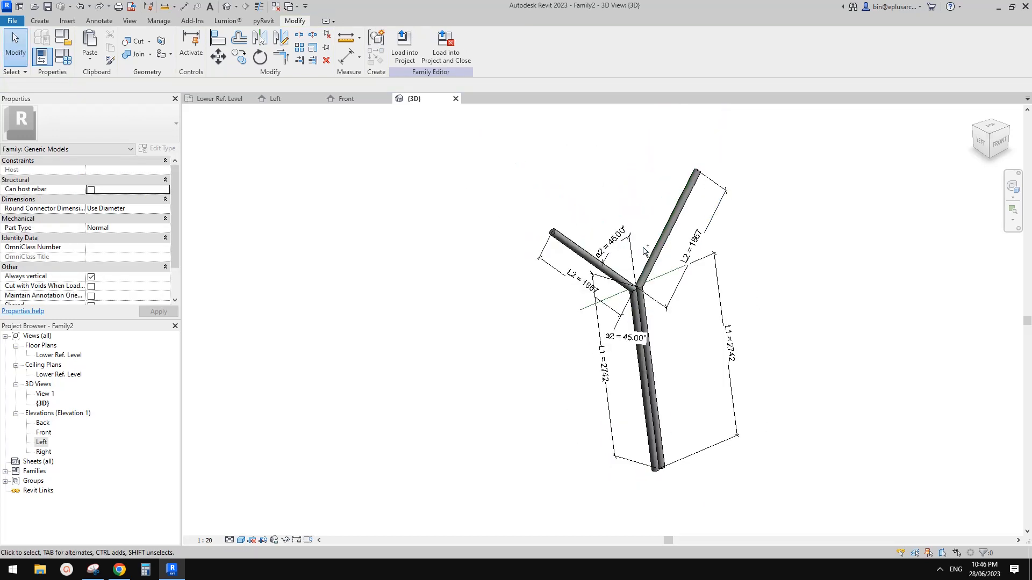
{"action": "scroll", "coordinate": [640, 293], "scroll_direction": "up", "scroll_amount": 3}
{"action": "left_click", "coordinate": [638, 385]}
{"action": "middle_click_drag", "start_coordinate": [683, 392], "coordinate": [619, 285]}
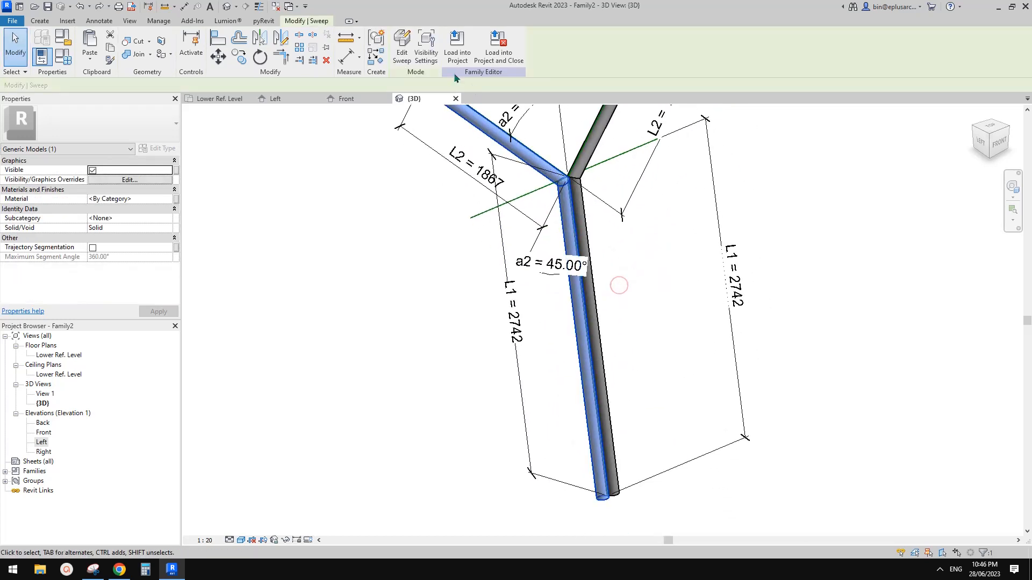
{"action": "left_click", "coordinate": [406, 56]}
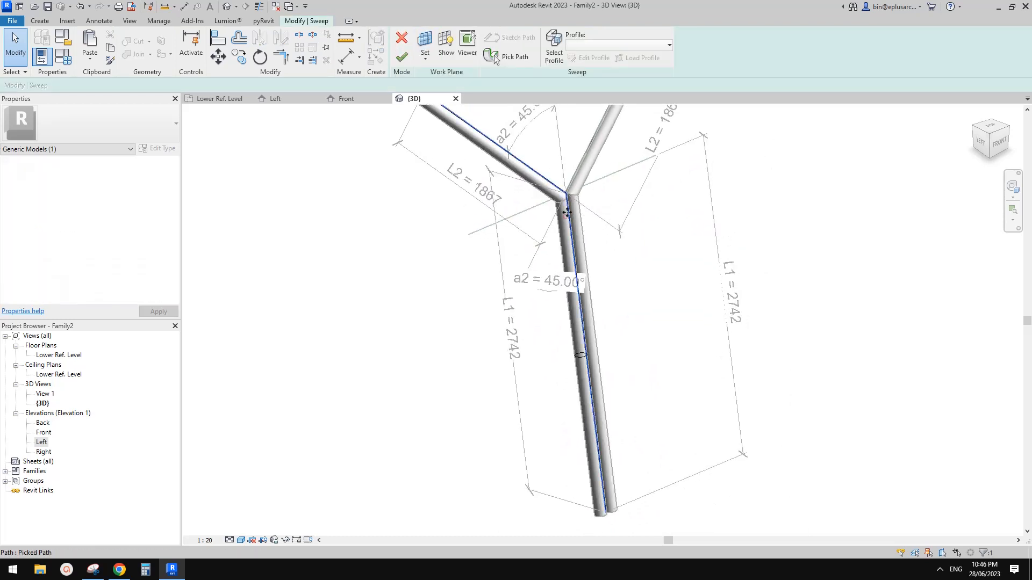
Step: Redefine the left-branch path by deleting the lower line and picking the pole and arm edges
{"action": "left_click", "coordinate": [513, 57]}
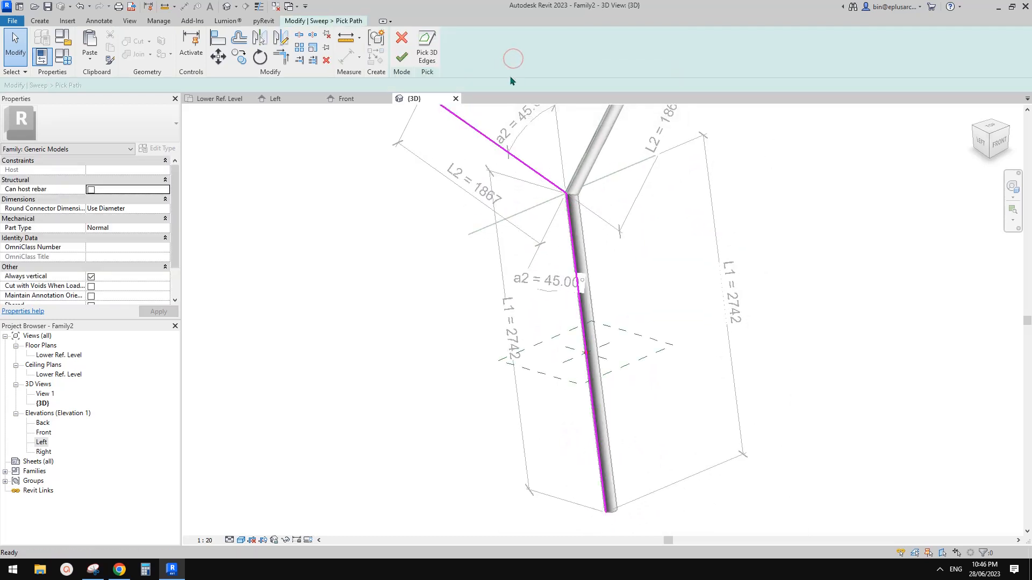
{"action": "left_click", "coordinate": [571, 237]}
{"action": "middle_click_drag", "start_coordinate": [620, 252], "coordinate": [621, 255]}
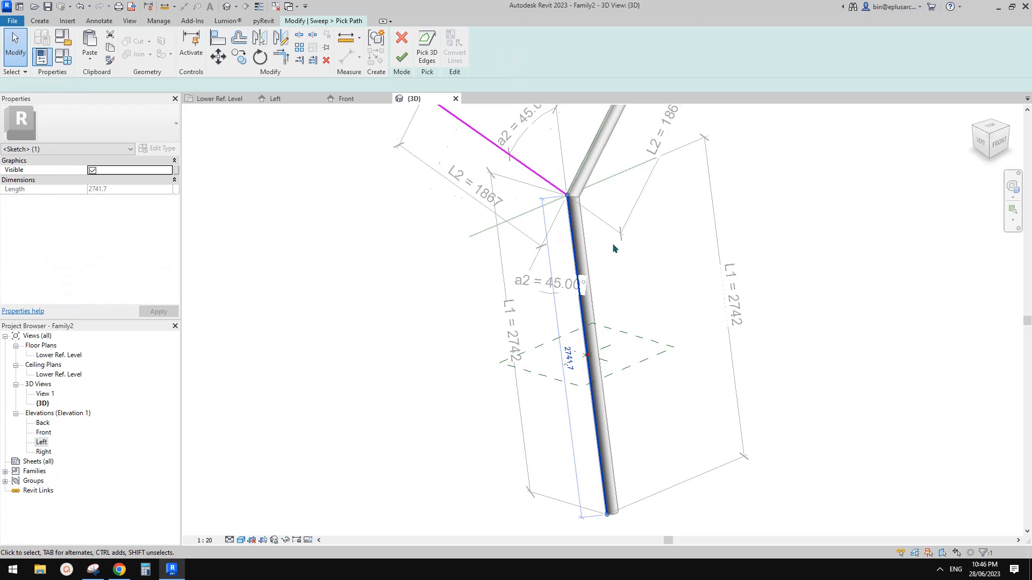
{"action": "key", "text": "Delete"}
{"action": "left_click", "coordinate": [426, 48]}
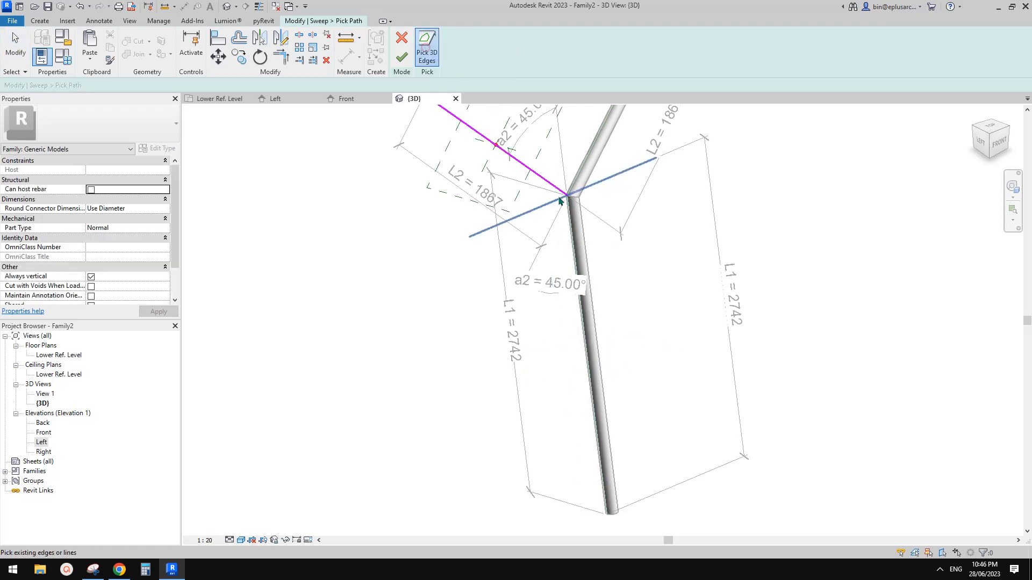
{"action": "left_click", "coordinate": [571, 221]}
{"action": "scroll", "coordinate": [599, 226], "scroll_direction": "down", "scroll_amount": 1}
{"action": "middle_click_drag", "start_coordinate": [598, 225], "coordinate": [581, 264], "text": "shift"}
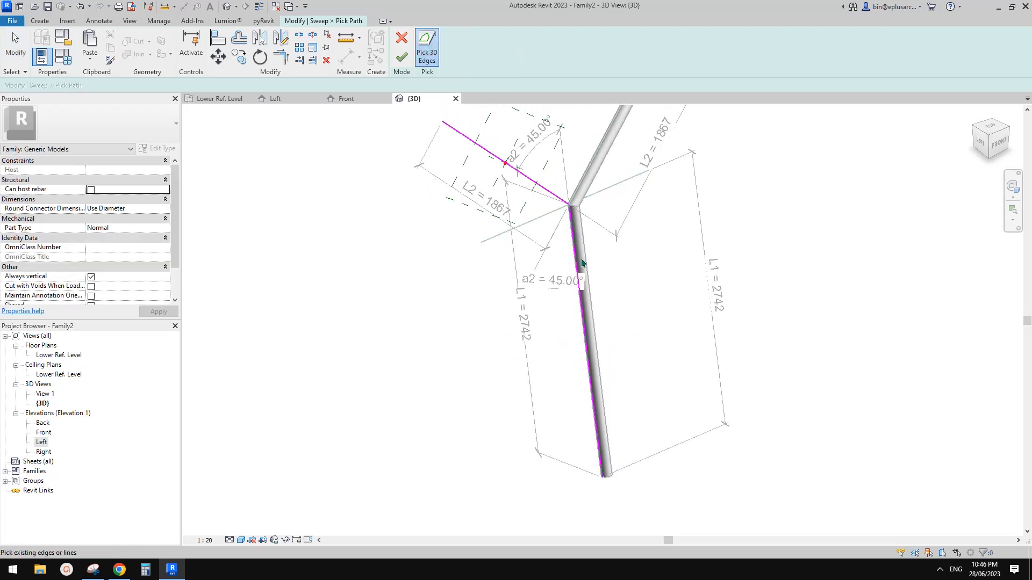
{"action": "left_click", "coordinate": [555, 200]}
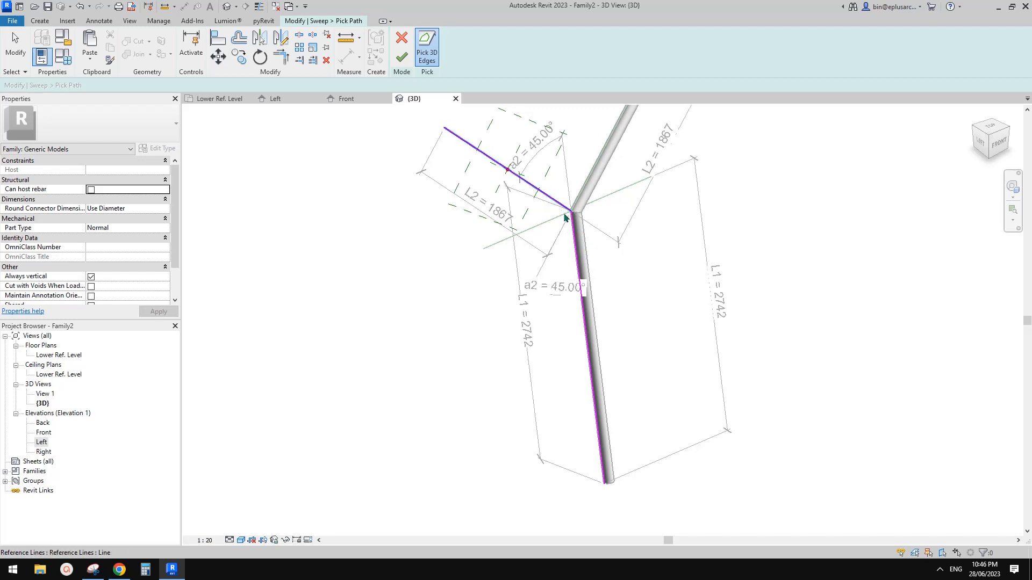
{"action": "left_click", "coordinate": [402, 58]}
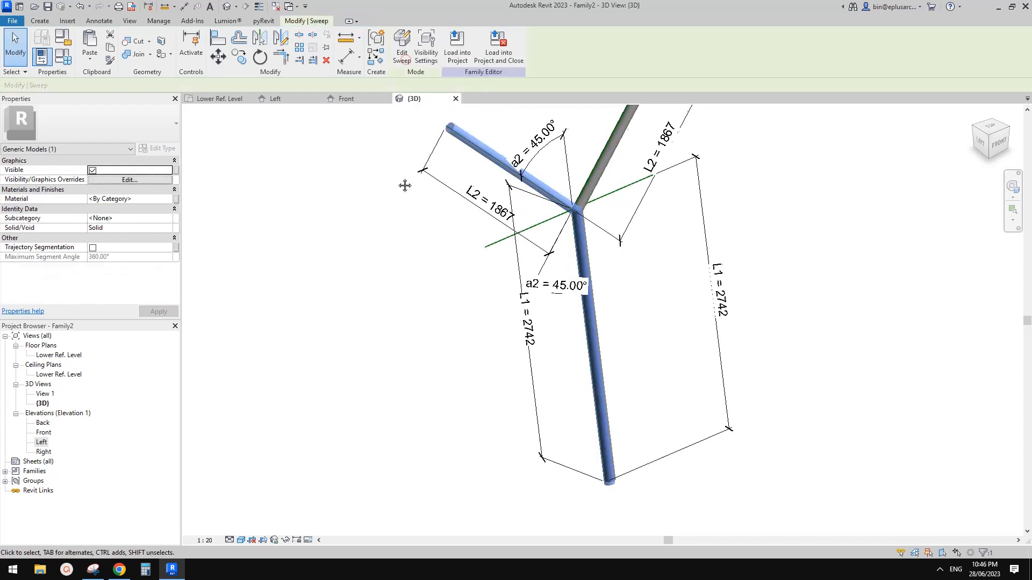
{"action": "middle_click_drag", "start_coordinate": [472, 223], "coordinate": [475, 236], "text": "shift"}
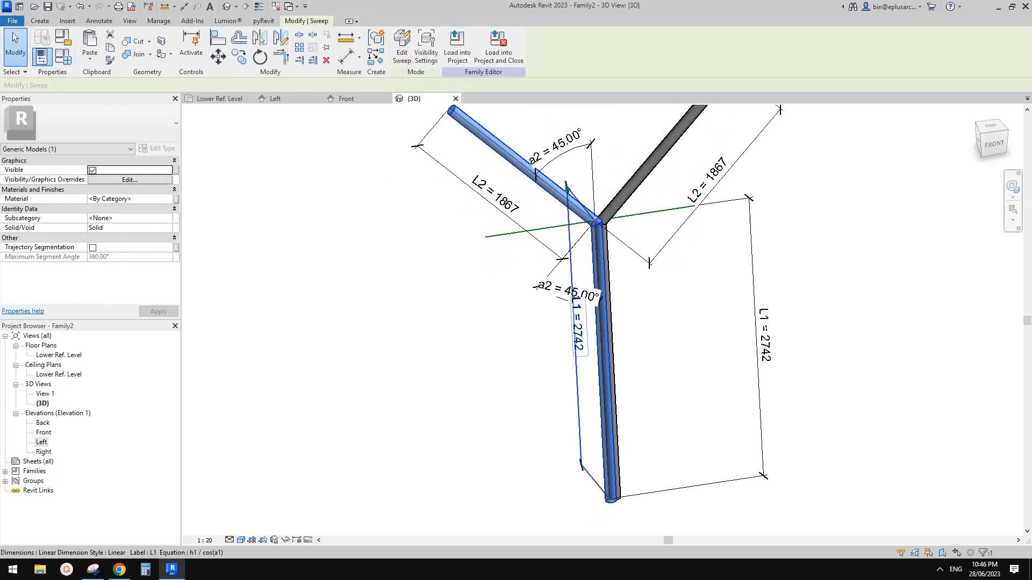
Step: Reopen the sweep and select its circle profile for editing
{"action": "left_click", "coordinate": [402, 53]}
{"action": "left_click", "coordinate": [554, 51]}
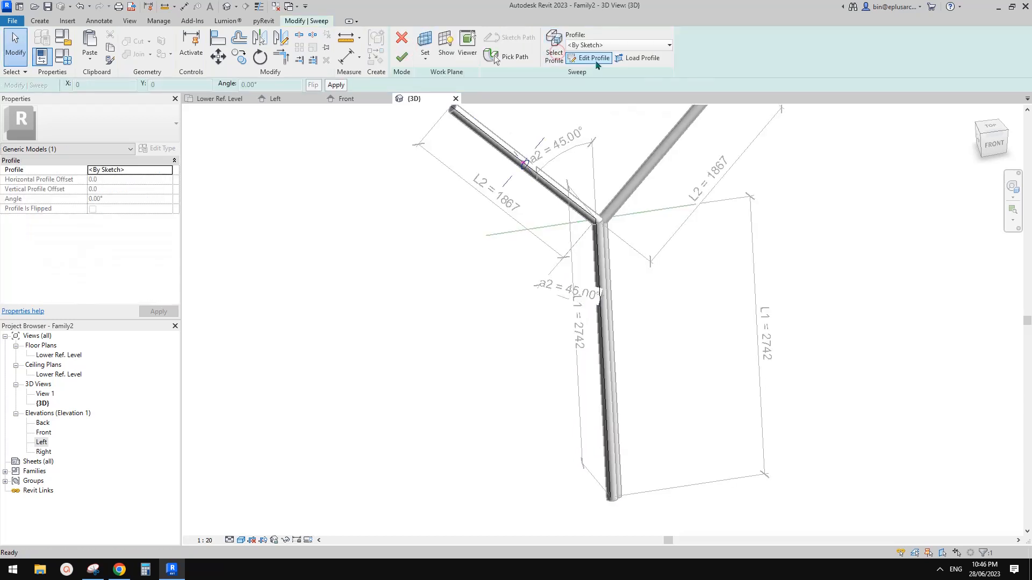
{"action": "left_click", "coordinate": [592, 57]}
{"action": "middle_click_drag", "start_coordinate": [623, 224], "coordinate": [516, 205], "text": "shift"}
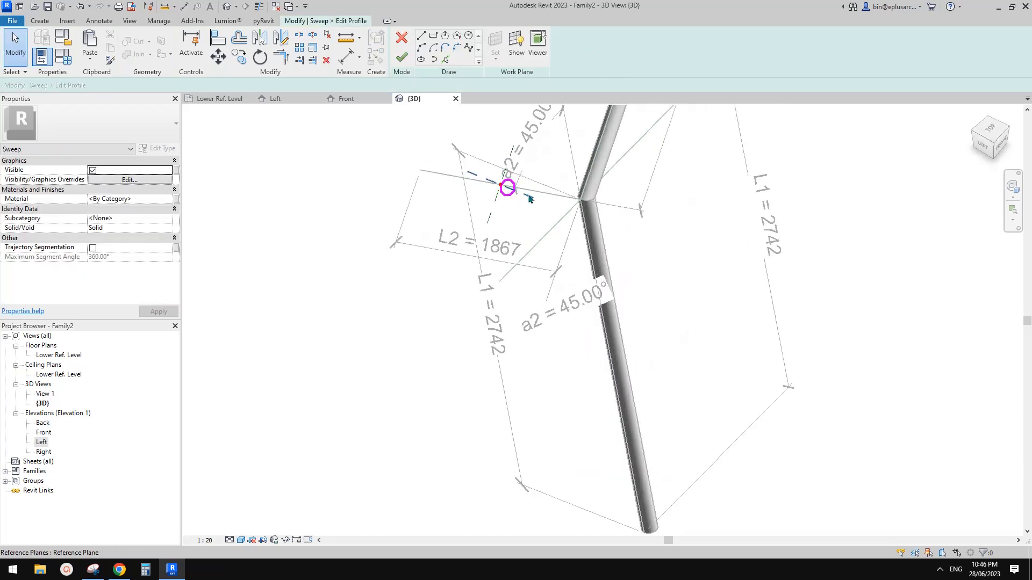
{"action": "scroll", "coordinate": [510, 193], "scroll_direction": "up", "scroll_amount": 2}
{"action": "left_click", "coordinate": [516, 186]}
{"action": "scroll", "coordinate": [519, 183], "scroll_direction": "up", "scroll_amount": 2}
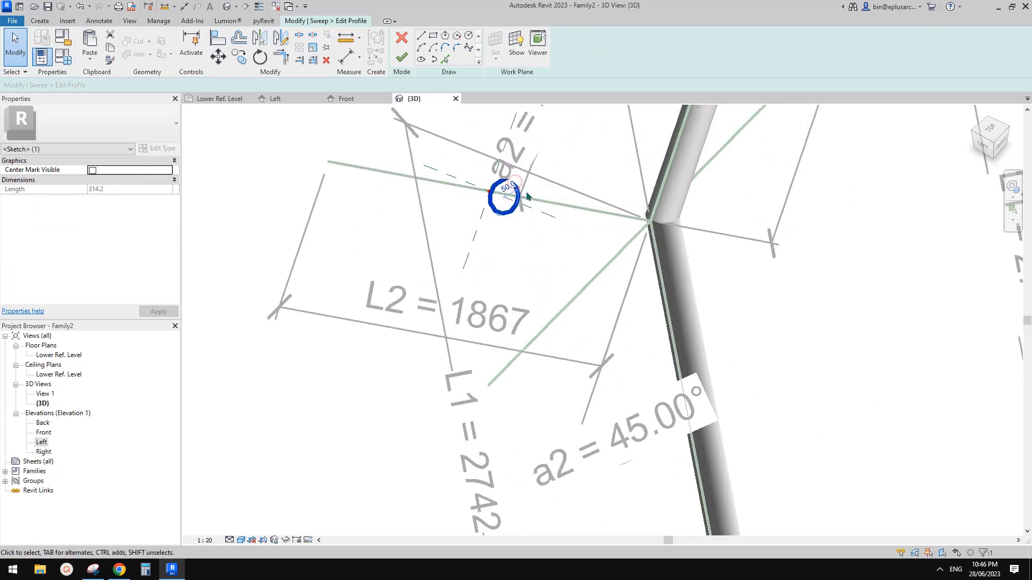
Step: Rotate the profile circle 90° about the path line's endpoint
{"action": "key", "text": "r"}
{"action": "key", "text": "o"}
{"action": "scroll", "coordinate": [538, 198], "scroll_direction": "up", "scroll_amount": 2}
{"action": "left_click_drag", "start_coordinate": [522, 208], "coordinate": [499, 200]}
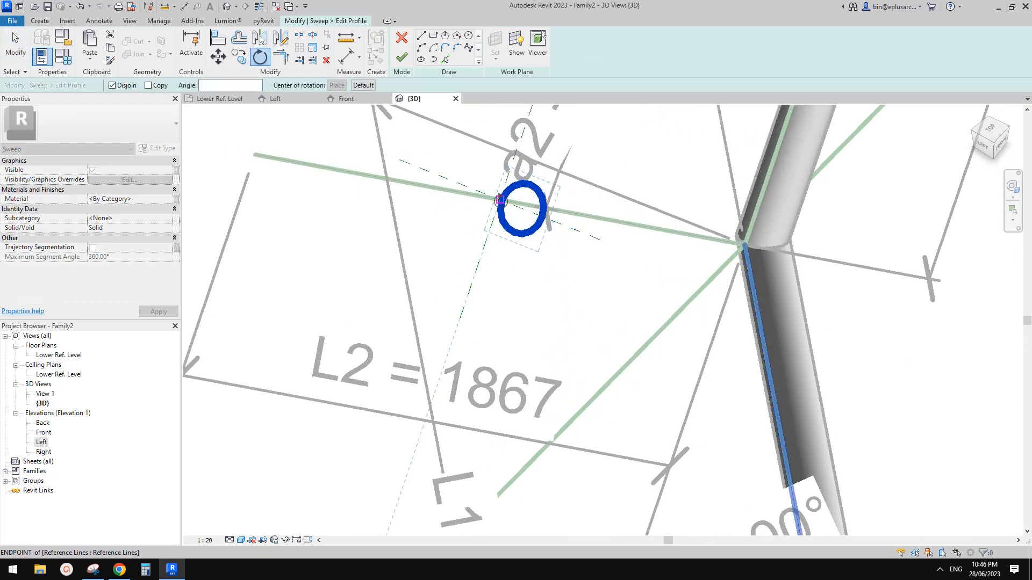
{"action": "left_click", "coordinate": [593, 245]}
{"action": "type", "text": "90"}
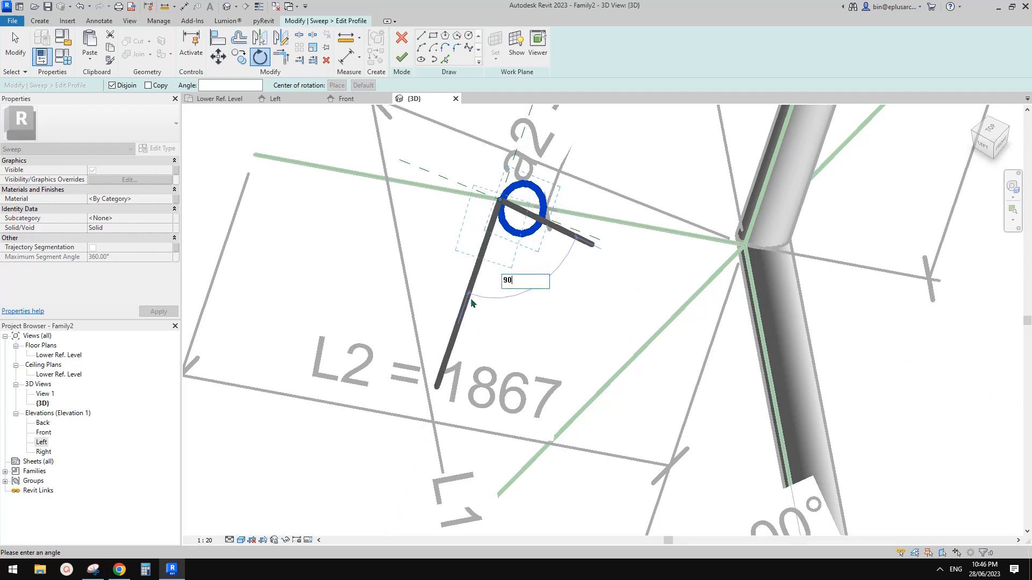
{"action": "key", "text": "Return"}
{"action": "scroll", "coordinate": [474, 287], "scroll_direction": "down", "scroll_amount": 1}
{"action": "left_click", "coordinate": [481, 274]}
Step: Finish the profile and sweep edits and view the updated left branch
{"action": "left_click", "coordinate": [401, 64]}
{"action": "left_click", "coordinate": [399, 62]}
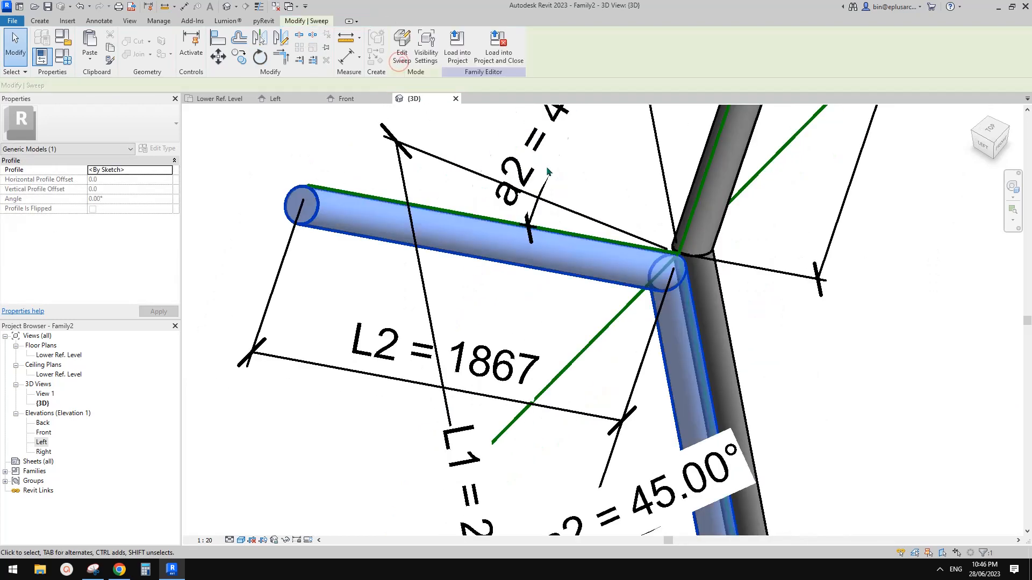
{"action": "scroll", "coordinate": [565, 189], "scroll_direction": "down", "scroll_amount": 4}
{"action": "middle_click_drag", "start_coordinate": [622, 224], "coordinate": [531, 253], "text": "shift"}
{"action": "key", "text": "Escape"}
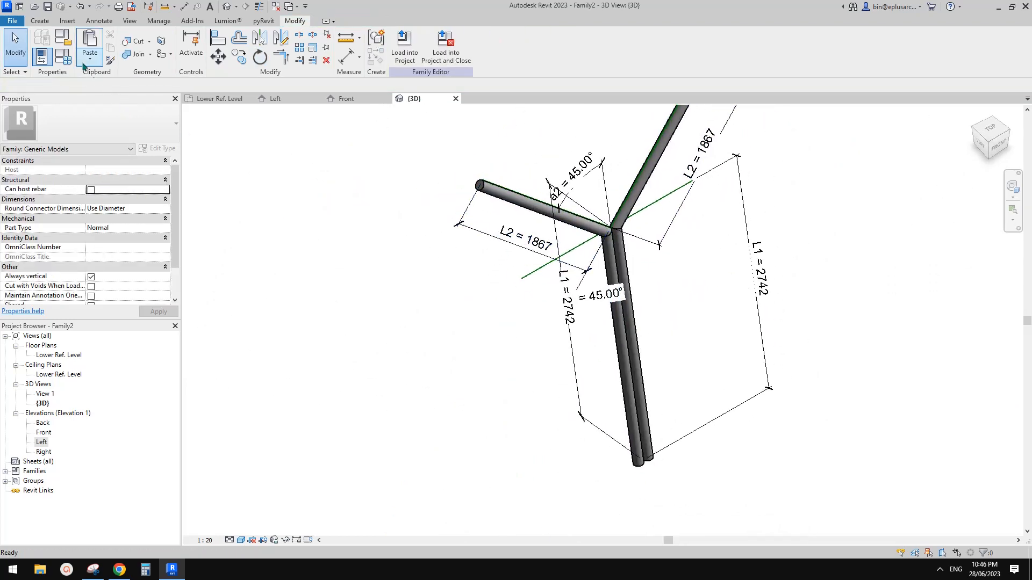
Step: In Family Types, try a1 values of 15°, 20° and finally 14°
{"action": "left_click", "coordinate": [63, 55]}
{"action": "left_click", "coordinate": [225, 254]}
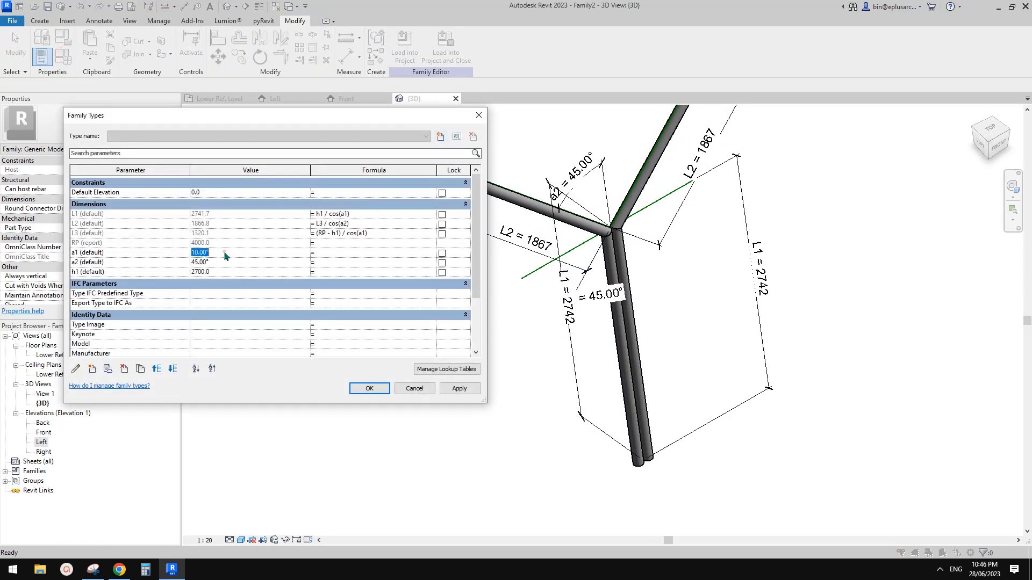
{"action": "left_click", "coordinate": [224, 252]}
{"action": "left_click", "coordinate": [442, 388]}
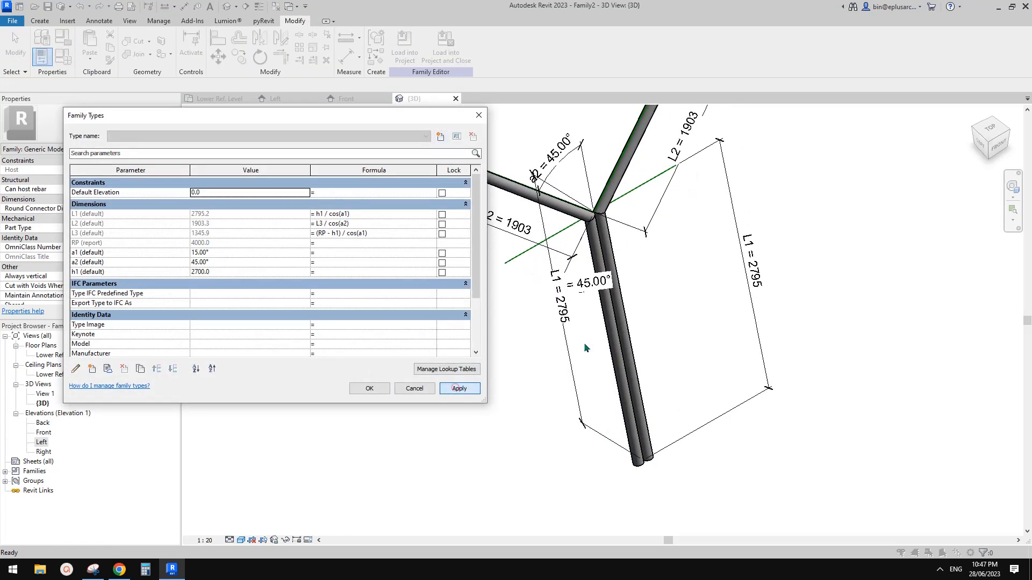
{"action": "left_click", "coordinate": [220, 253]}
{"action": "type", "text": "20"}
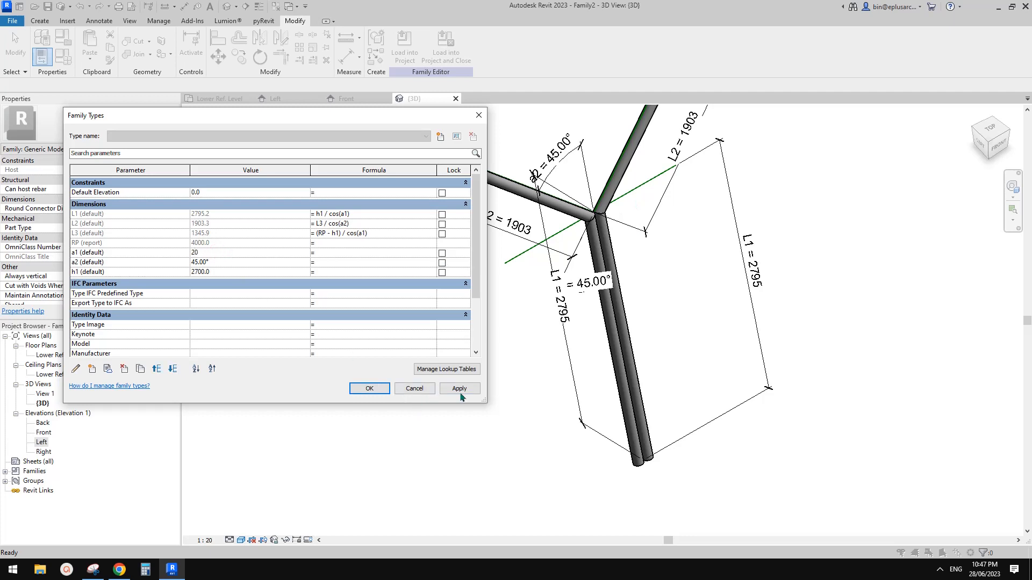
{"action": "left_click", "coordinate": [460, 393]}
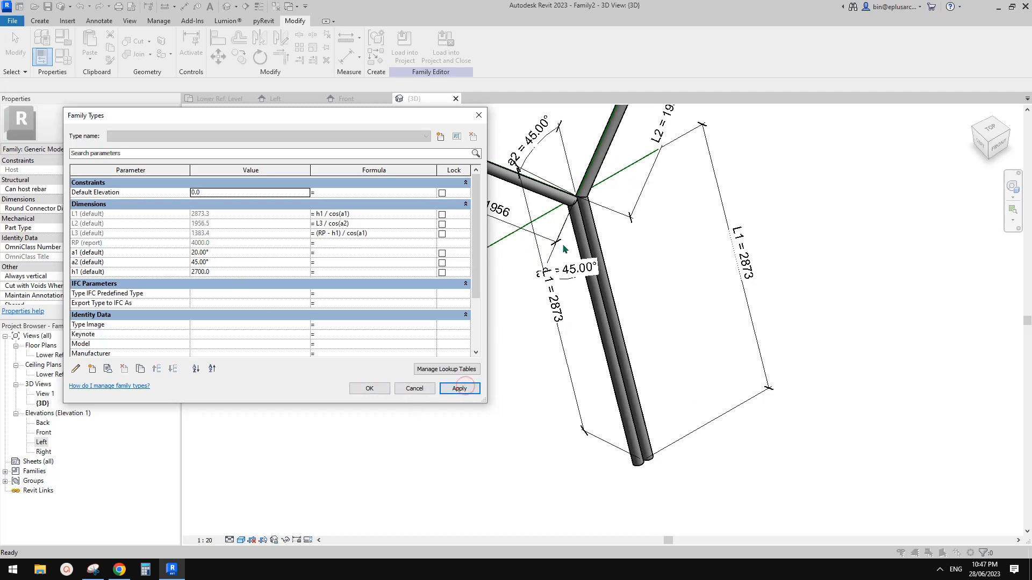
{"action": "left_click", "coordinate": [220, 254]}
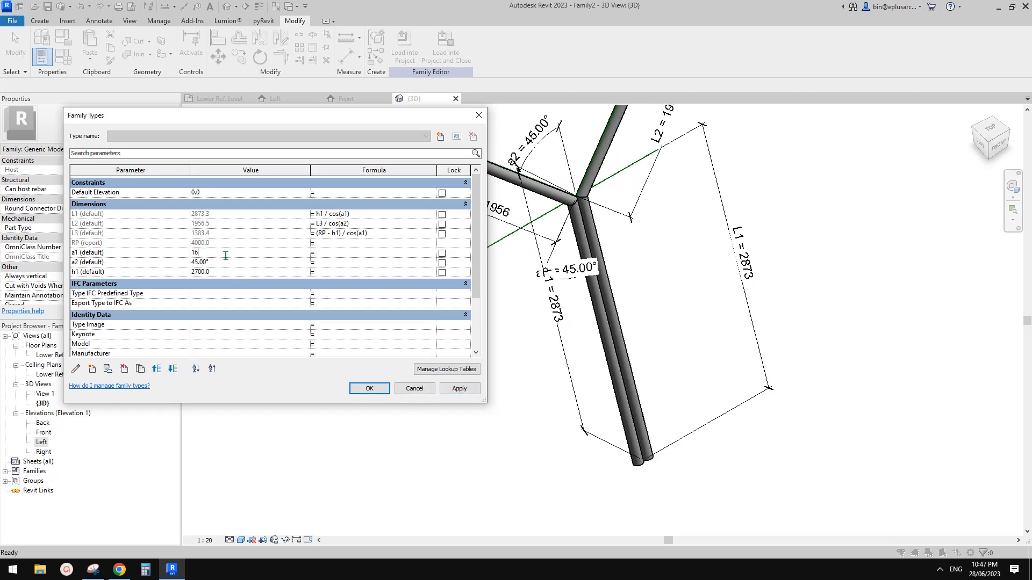
{"action": "left_click", "coordinate": [463, 391]}
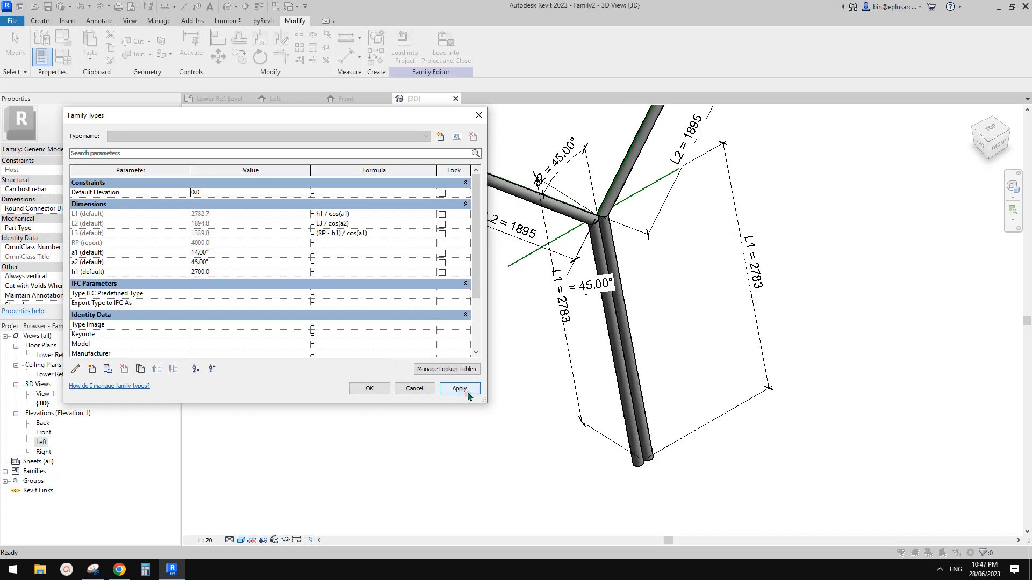
Step: Set a2 to 30°, test h1 at 3000, then restore h1 to 2700
{"action": "left_click", "coordinate": [233, 263]}
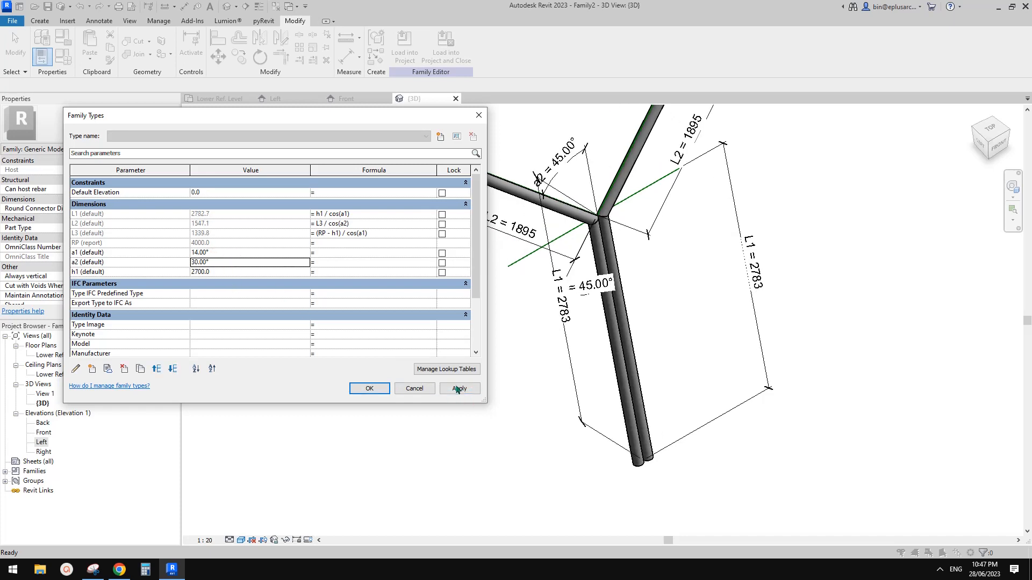
{"action": "left_click", "coordinate": [458, 389]}
{"action": "left_click", "coordinate": [239, 274]}
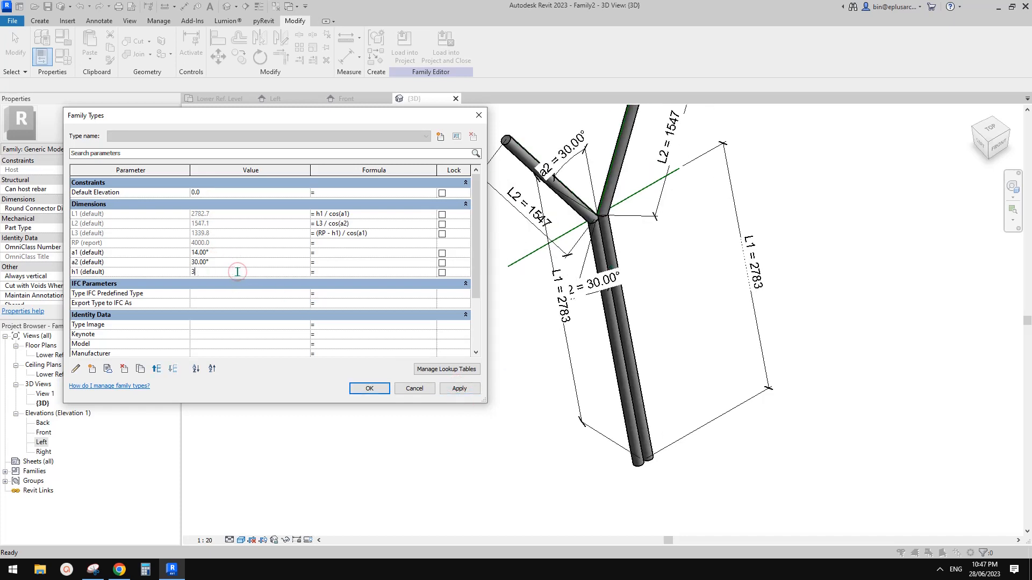
{"action": "left_click", "coordinate": [466, 388]}
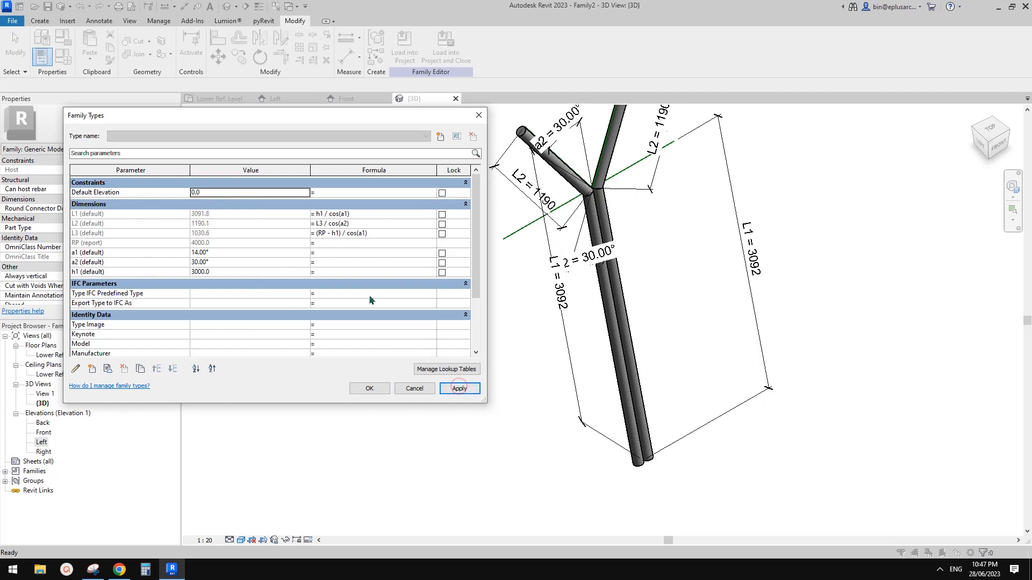
{"action": "left_click", "coordinate": [230, 272]}
{"action": "type", "text": "2700"}
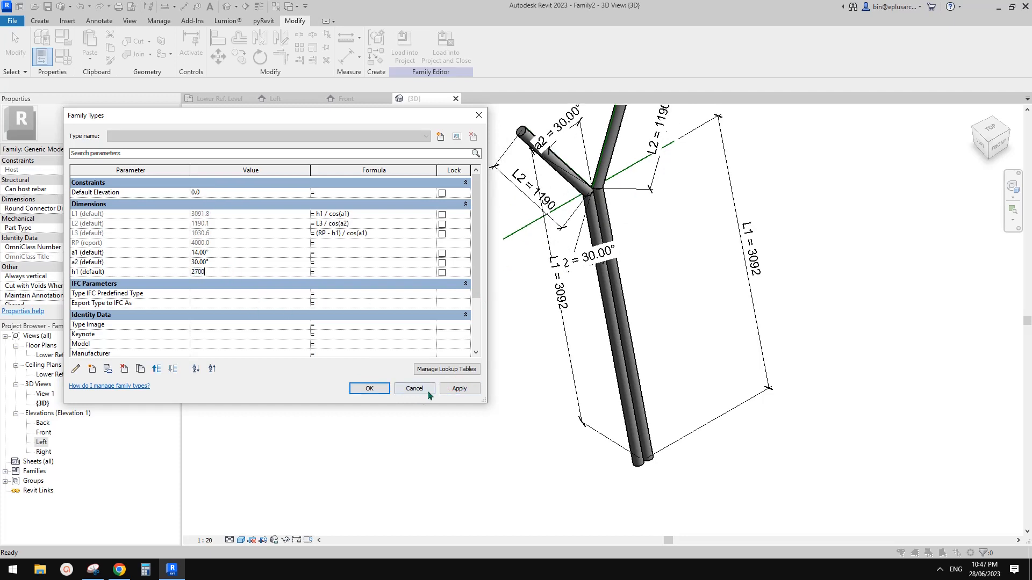
{"action": "left_click", "coordinate": [452, 390]}
{"action": "left_click", "coordinate": [371, 387]}
Step: Orbit around the Y-column and compare it with the browser's reference drawing
{"action": "scroll", "coordinate": [633, 318], "scroll_direction": "down", "scroll_amount": 2}
{"action": "middle_click_drag", "start_coordinate": [633, 317], "coordinate": [623, 344]}
{"action": "middle_click_drag", "start_coordinate": [624, 344], "coordinate": [587, 340], "text": "shift"}
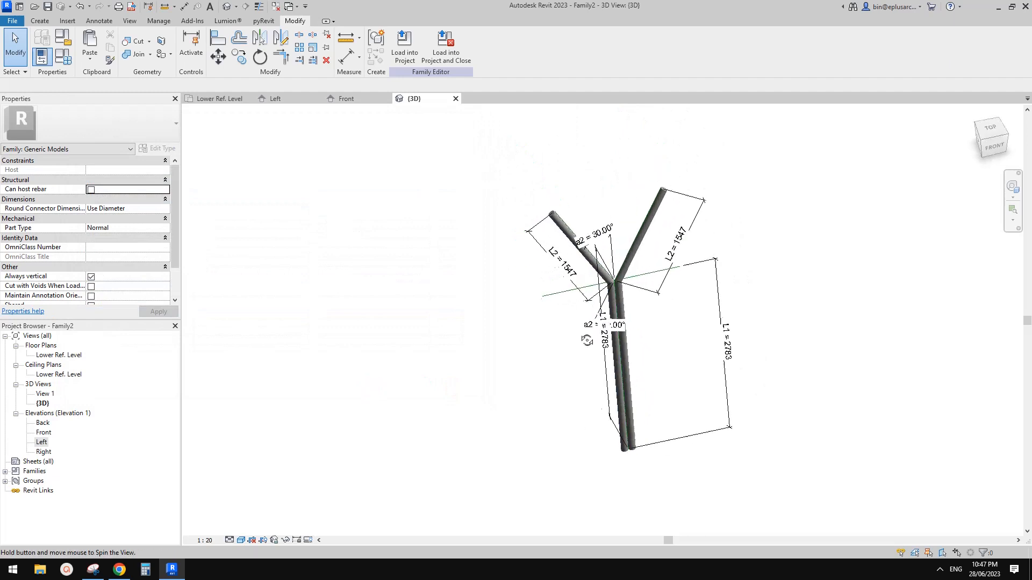
{"action": "scroll", "coordinate": [622, 291], "scroll_direction": "up", "scroll_amount": 2}
{"action": "middle_click_drag", "start_coordinate": [617, 310], "coordinate": [634, 312], "text": "shift"}
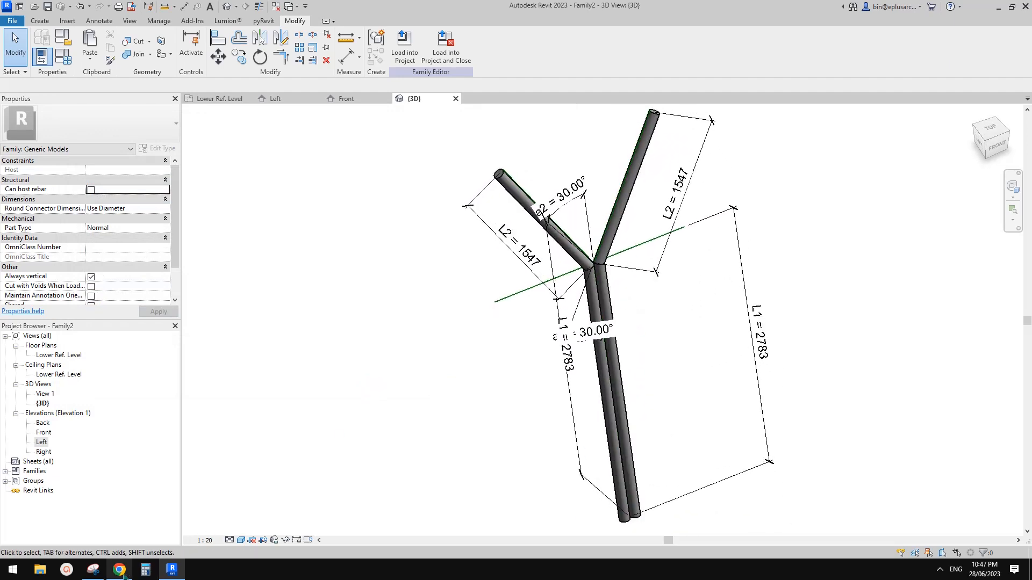
{"action": "left_click", "coordinate": [123, 574]}
{"action": "left_click", "coordinate": [172, 570]}
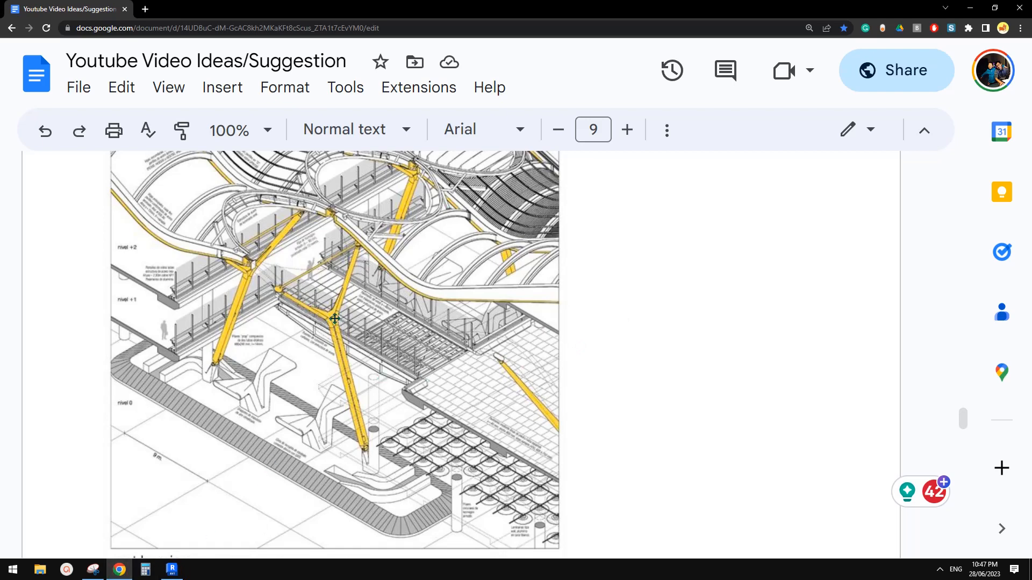
{"action": "left_click", "coordinate": [172, 570]}
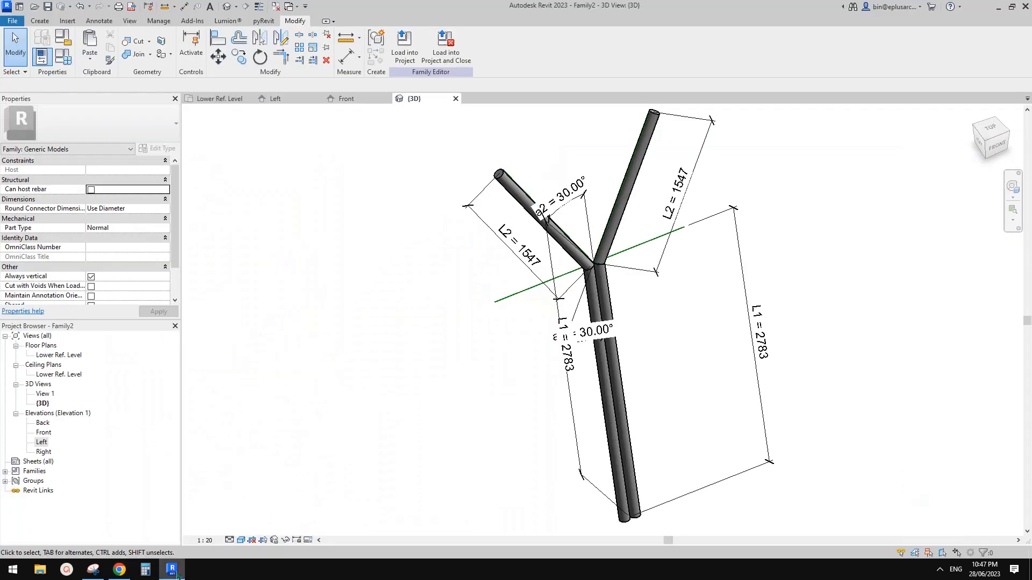
{"action": "left_click", "coordinate": [119, 571]}
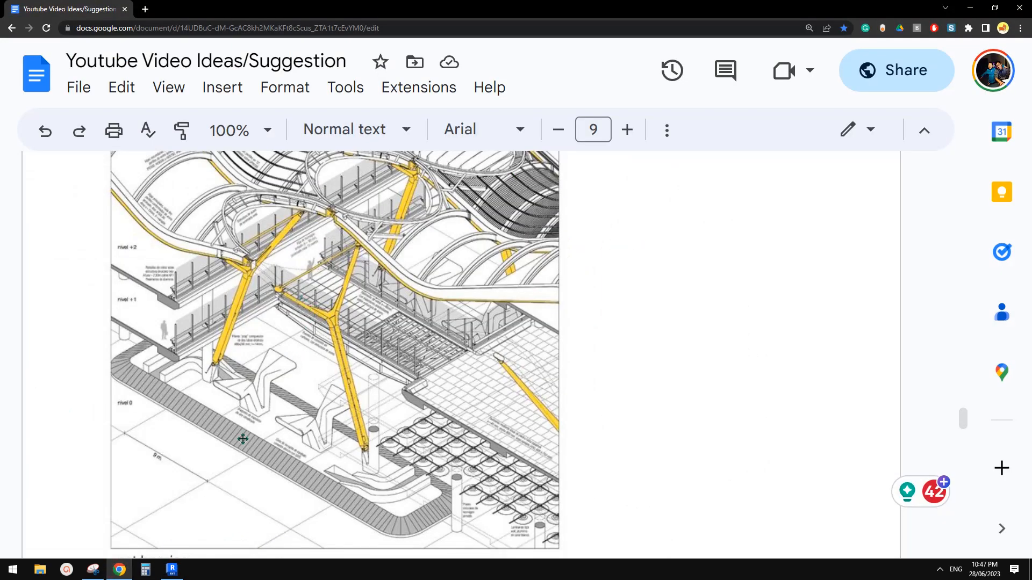
{"action": "left_click", "coordinate": [172, 575]}
{"action": "scroll", "coordinate": [615, 288], "scroll_direction": "down", "scroll_amount": 1}
{"action": "middle_click_drag", "start_coordinate": [634, 301], "coordinate": [599, 347], "text": "shift"}
{"action": "scroll", "coordinate": [599, 347], "scroll_direction": "down", "scroll_amount": 1}
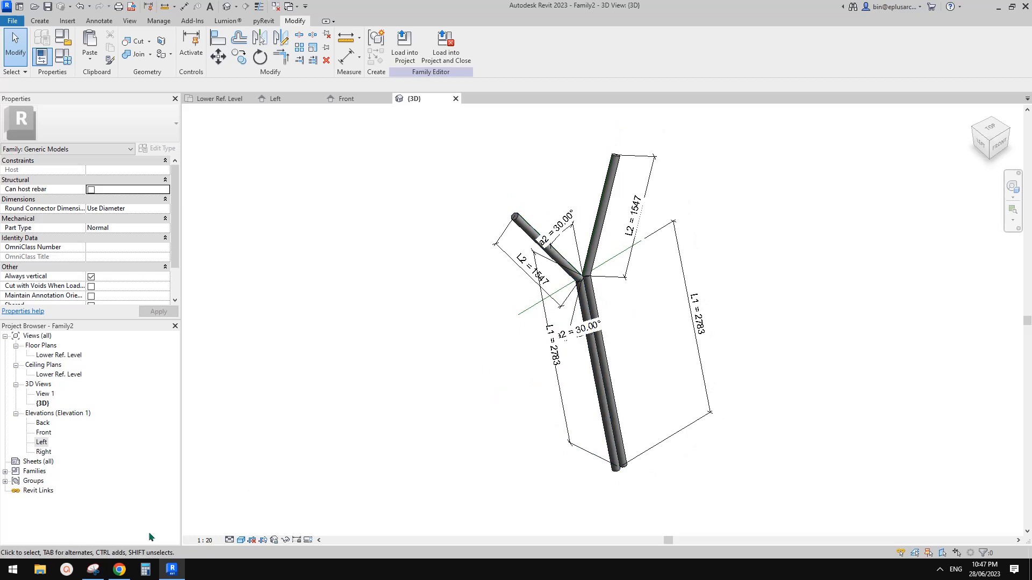
{"action": "left_click", "coordinate": [119, 572]}
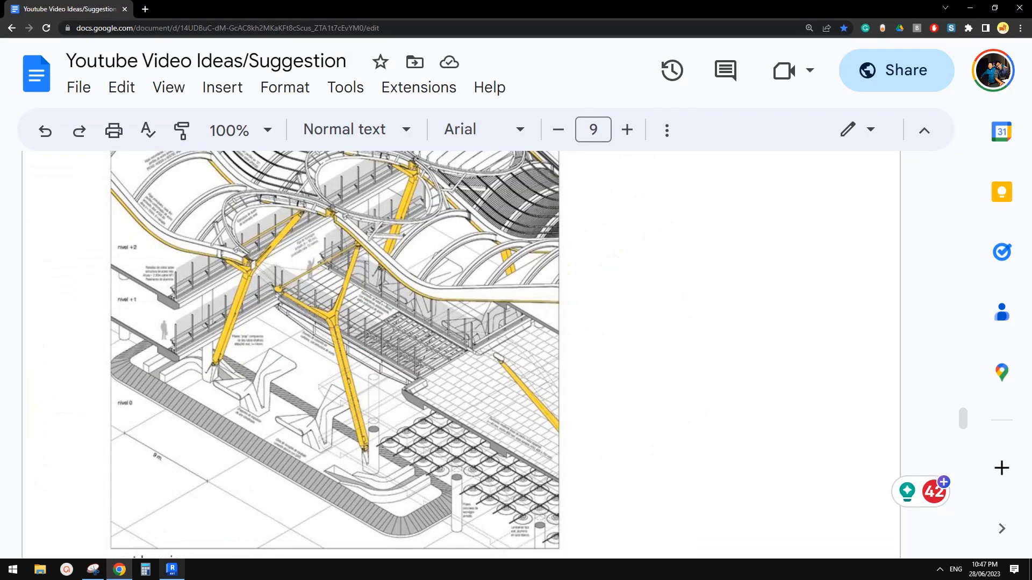
{"action": "left_click", "coordinate": [179, 575]}
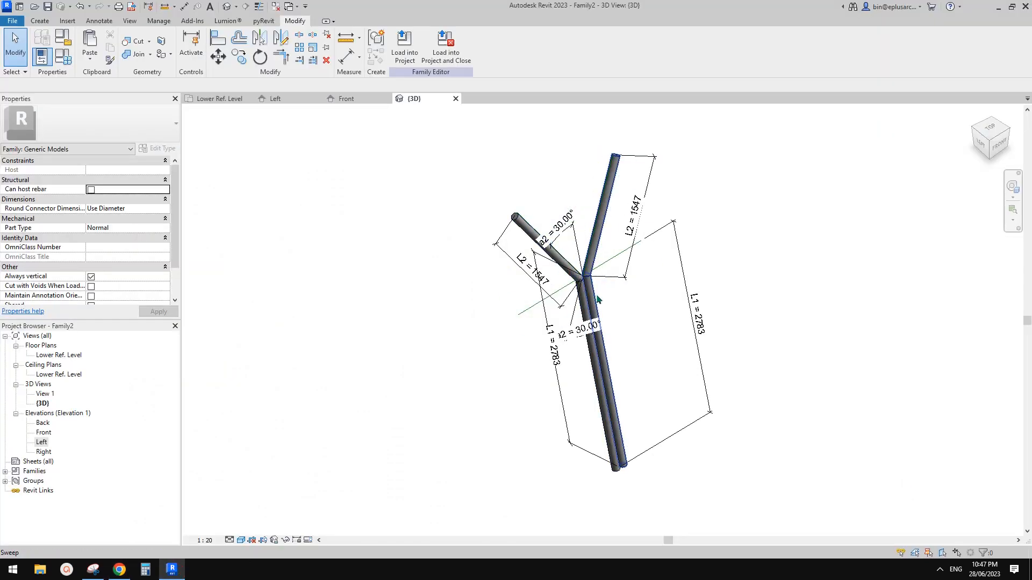
{"action": "middle_click_drag", "start_coordinate": [556, 301], "coordinate": [561, 270], "text": "shift"}
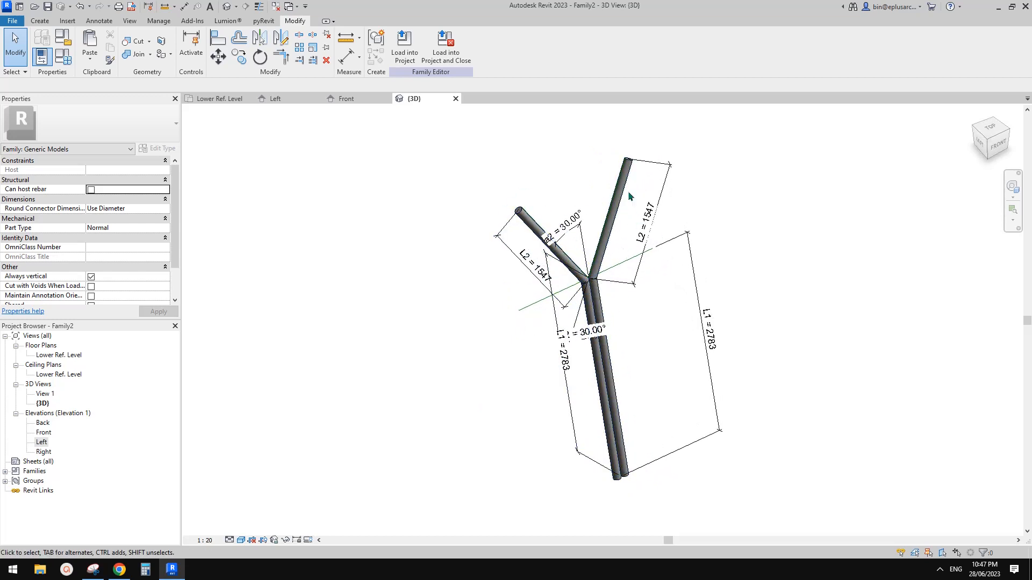
{"action": "left_click", "coordinate": [119, 569]}
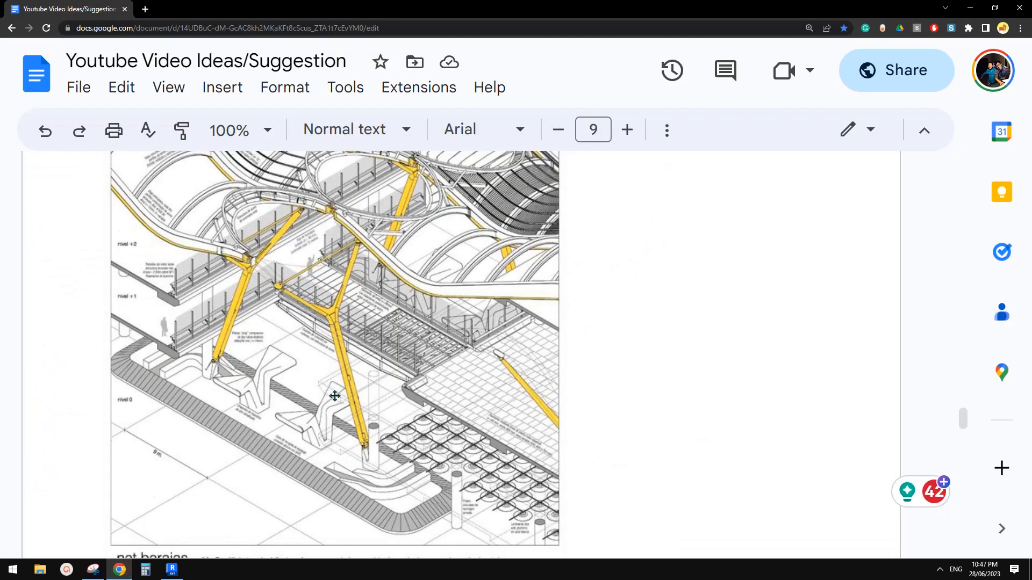
{"action": "scroll", "coordinate": [328, 389], "scroll_direction": "down", "scroll_amount": 1}
{"action": "left_click", "coordinate": [181, 573]}
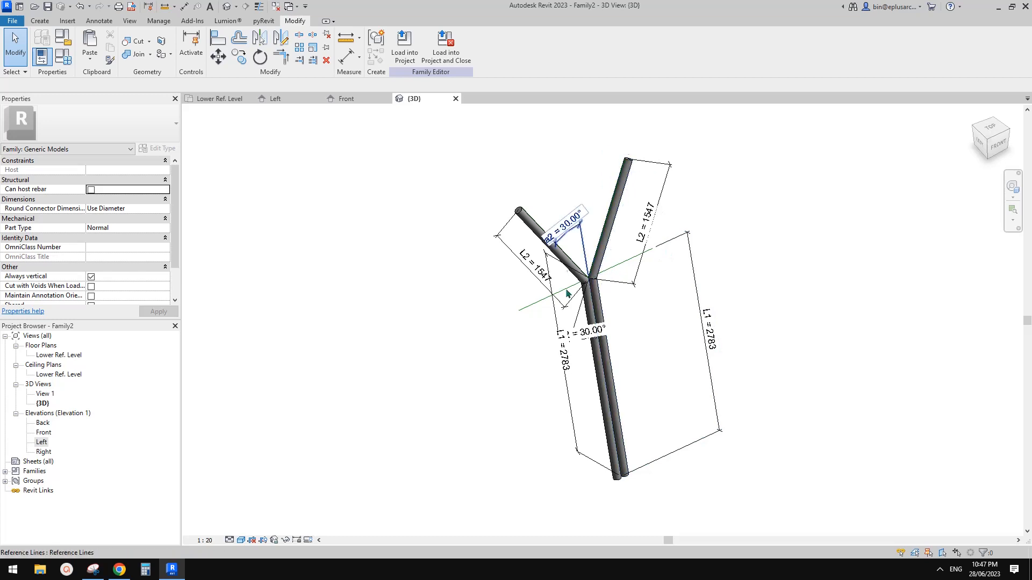
{"action": "left_click", "coordinate": [121, 571]}
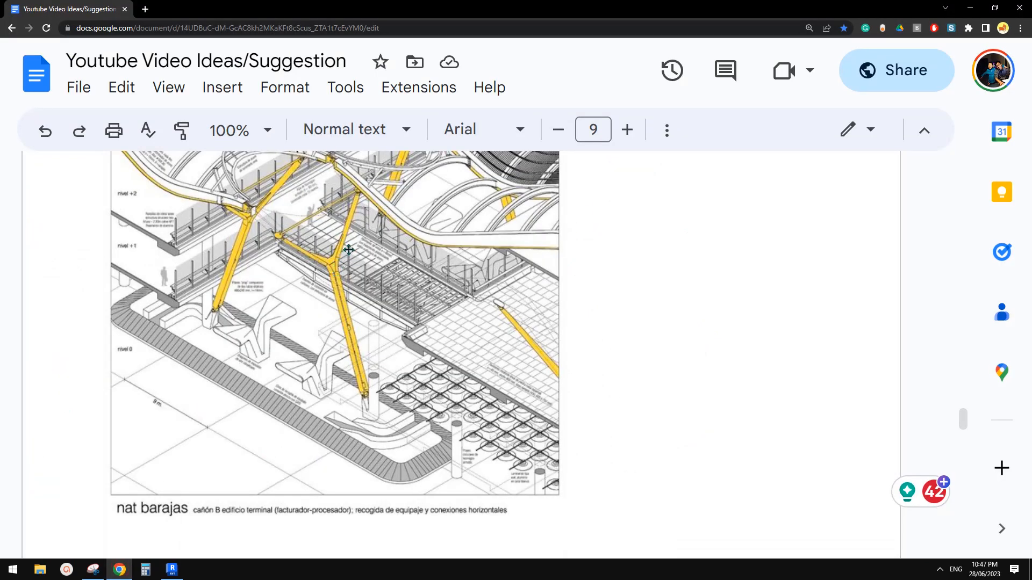
{"action": "left_click", "coordinate": [172, 570]}
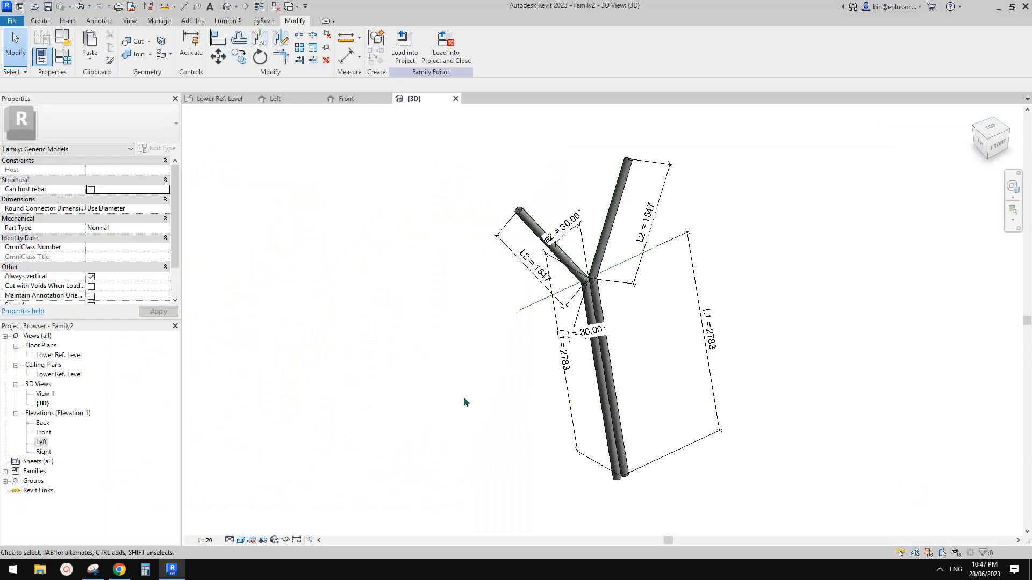
{"action": "left_click", "coordinate": [119, 570]}
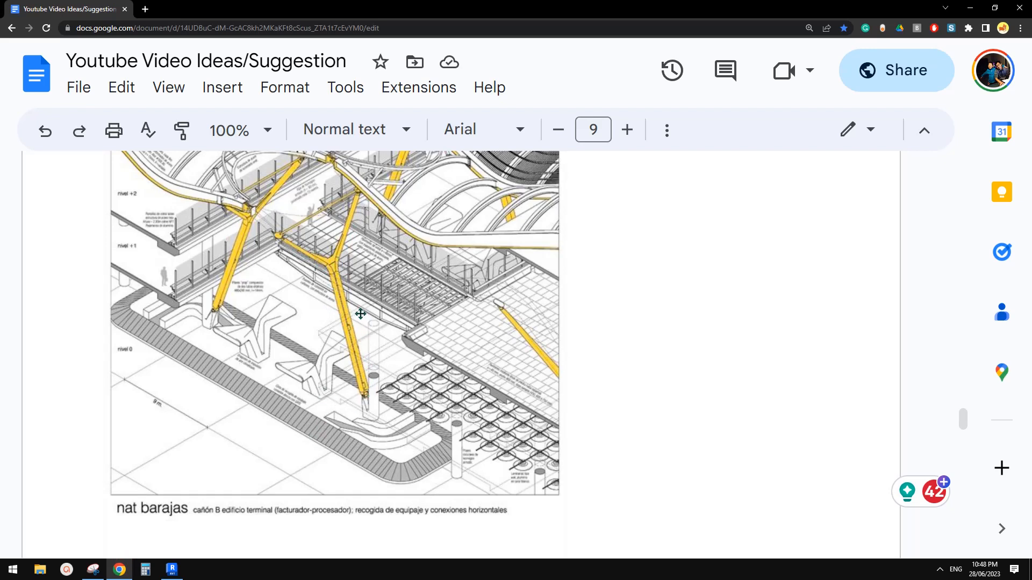
{"action": "left_click", "coordinate": [172, 570]}
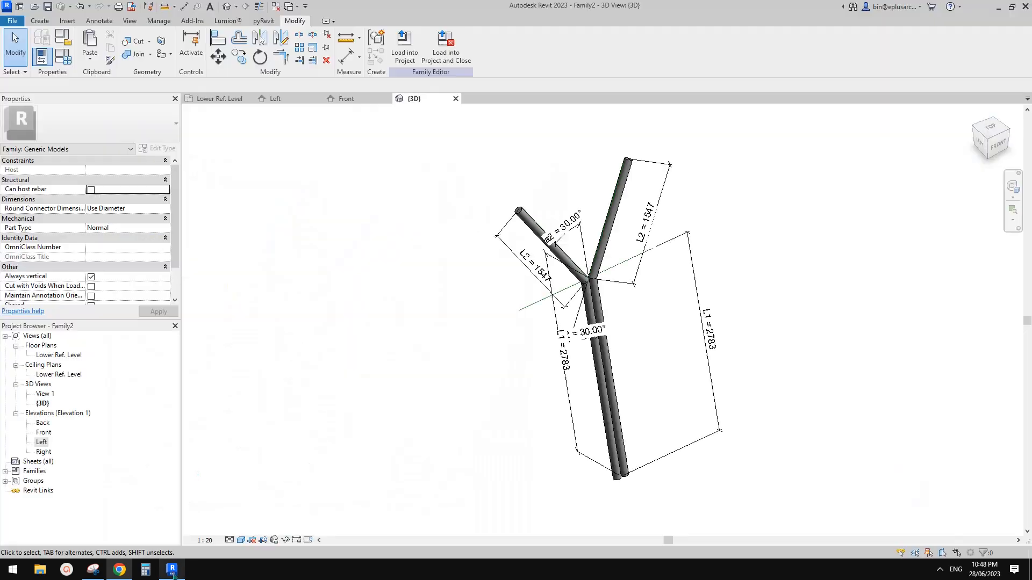
{"action": "left_click", "coordinate": [121, 572]}
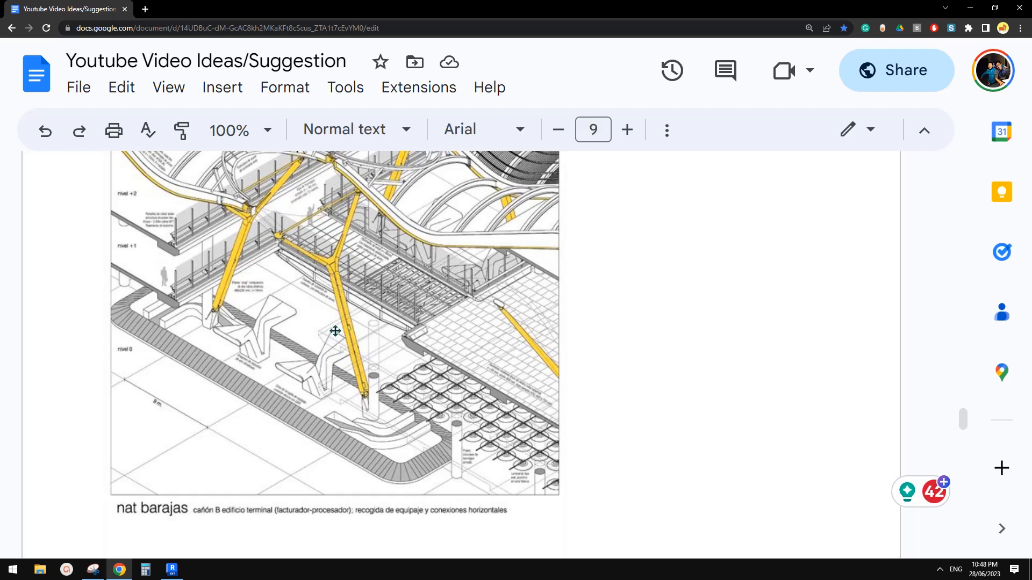
{"action": "mouse_move", "coordinate": [172, 571]}
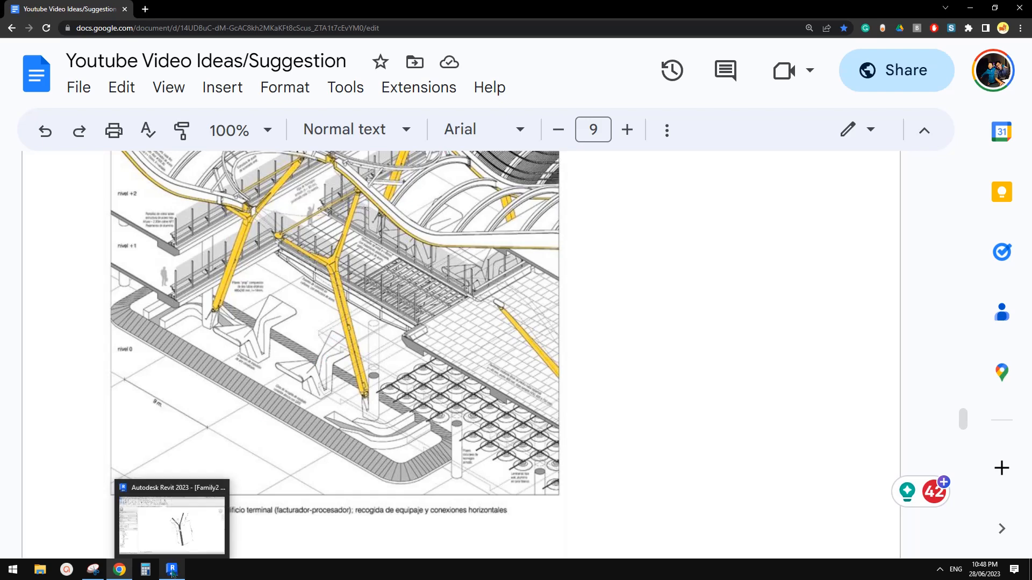
Step: Bring the Y-column family to the front and close its inactive views
{"action": "left_click", "coordinate": [172, 570]}
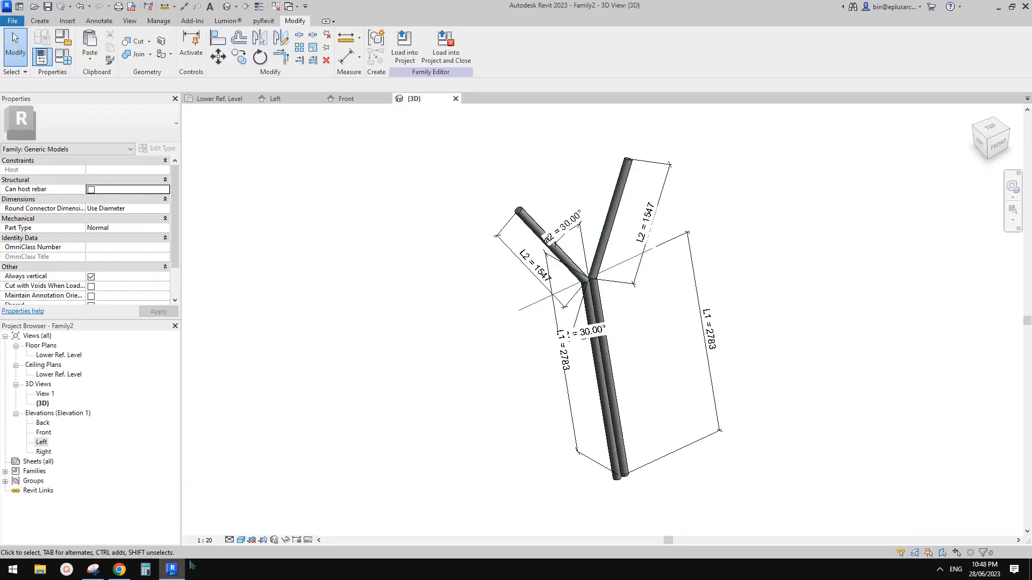
{"action": "middle_click_drag", "start_coordinate": [624, 313], "coordinate": [541, 336]}
{"action": "scroll", "coordinate": [628, 316], "scroll_direction": "up", "scroll_amount": 2}
{"action": "middle_click_drag", "start_coordinate": [394, 319], "coordinate": [382, 320]}
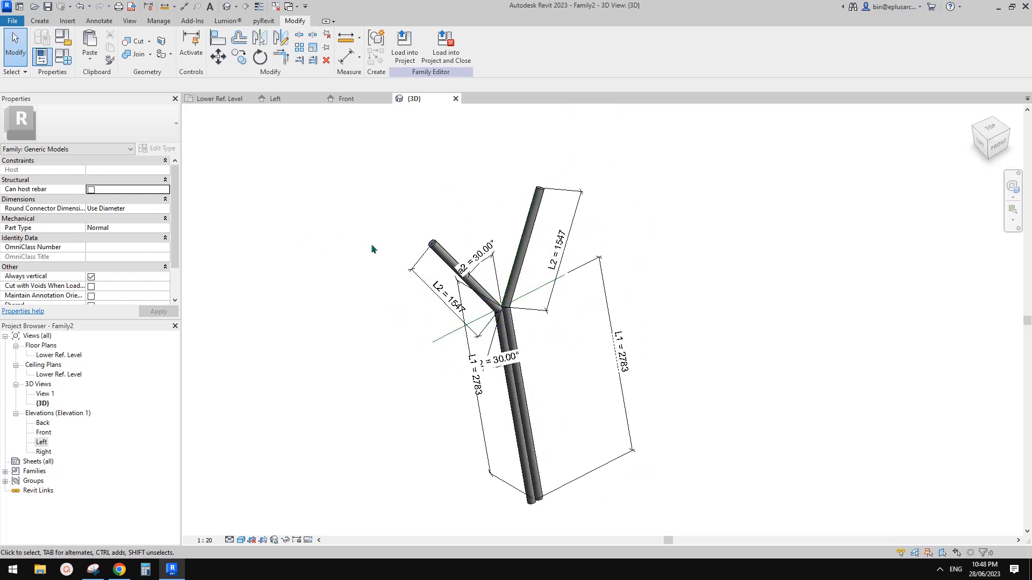
{"action": "left_click", "coordinate": [276, 6]}
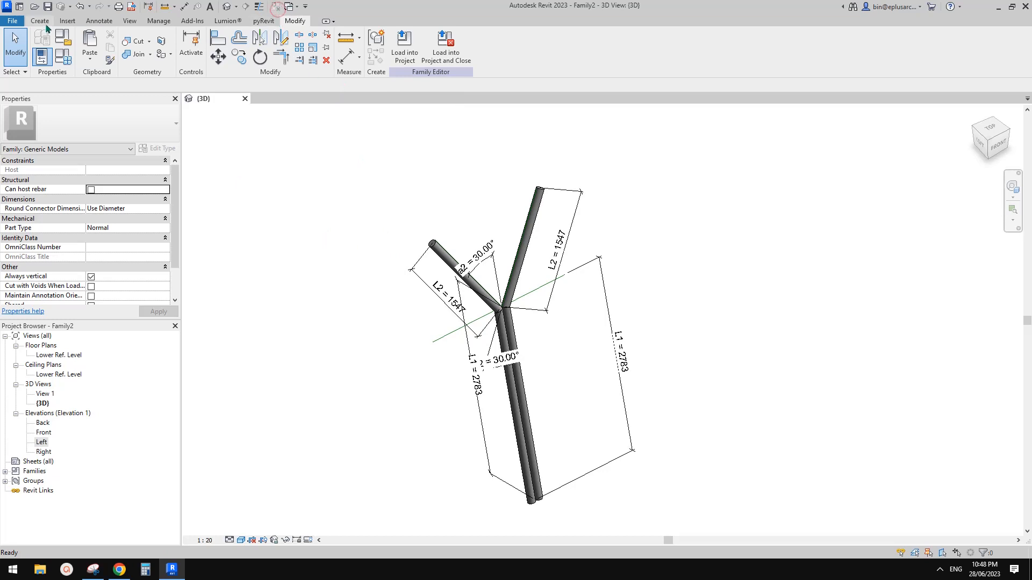
Step: Create a new project from the Architectural Template
{"action": "left_click", "coordinate": [13, 21]}
{"action": "mouse_move", "coordinate": [67, 61]}
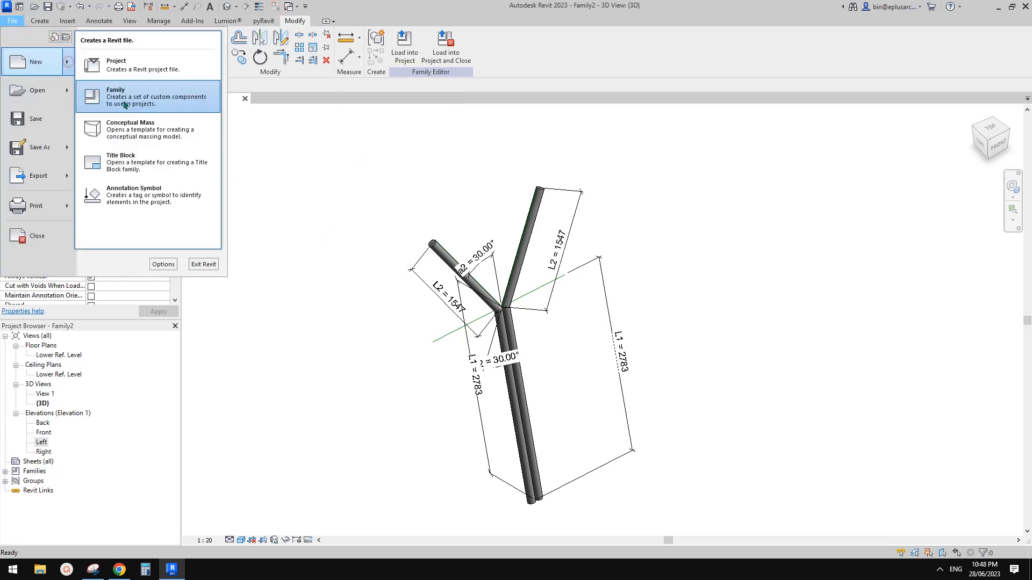
{"action": "left_click", "coordinate": [127, 70]}
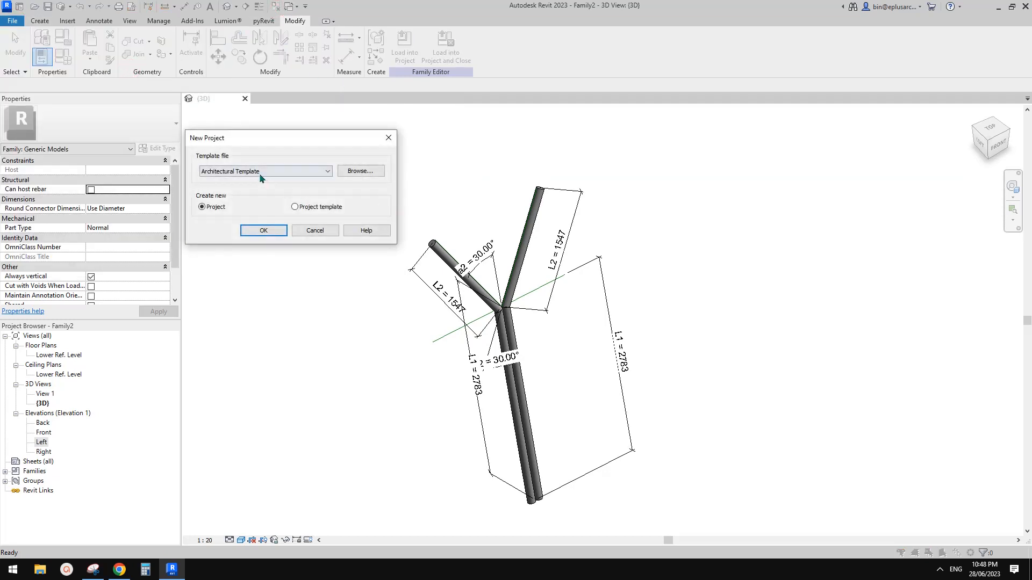
{"action": "left_click", "coordinate": [264, 230]}
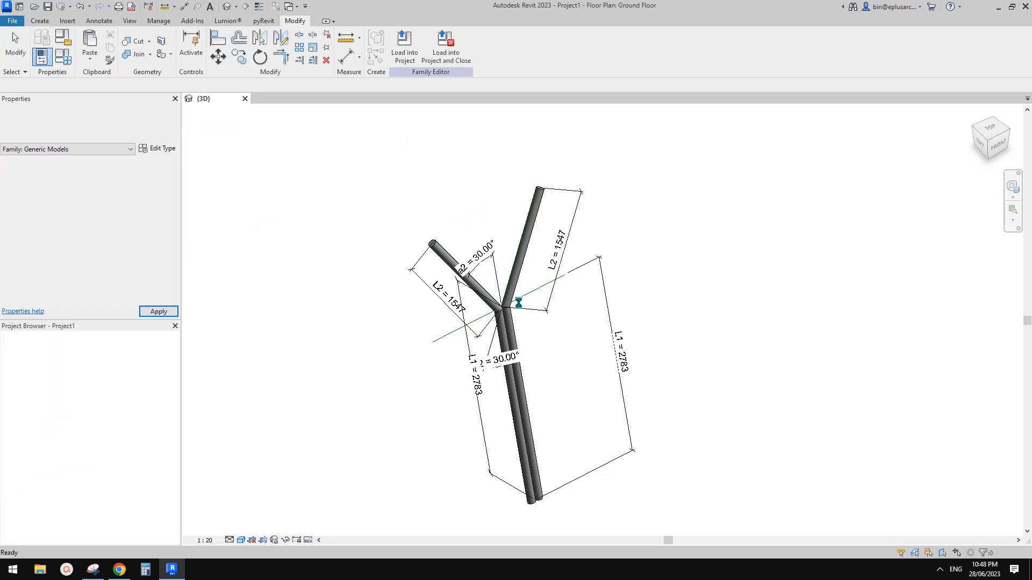
Step: Load the Y-column family into Project1, place one instance on Ground Floor, and view it in 3D
{"action": "left_click", "coordinate": [223, 101]}
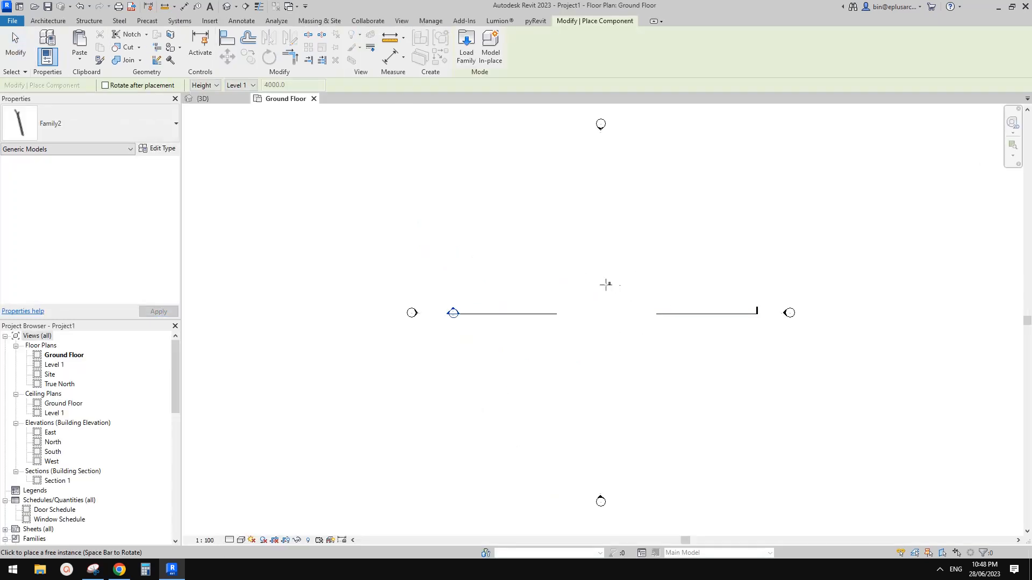
{"action": "scroll", "coordinate": [612, 303], "scroll_direction": "up", "scroll_amount": 2}
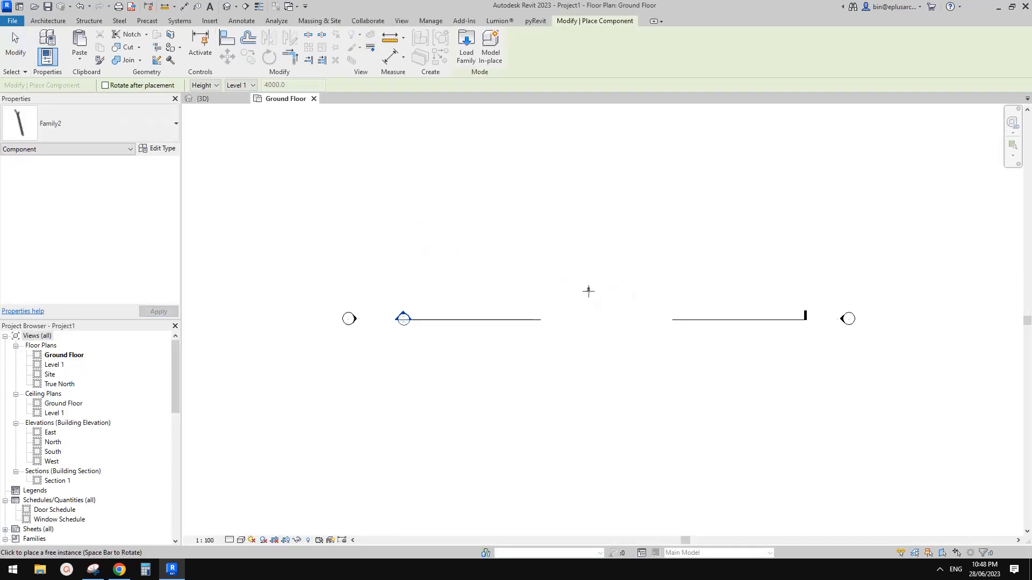
{"action": "key", "text": "Escape"}
{"action": "scroll", "coordinate": [602, 307], "scroll_direction": "up", "scroll_amount": 2}
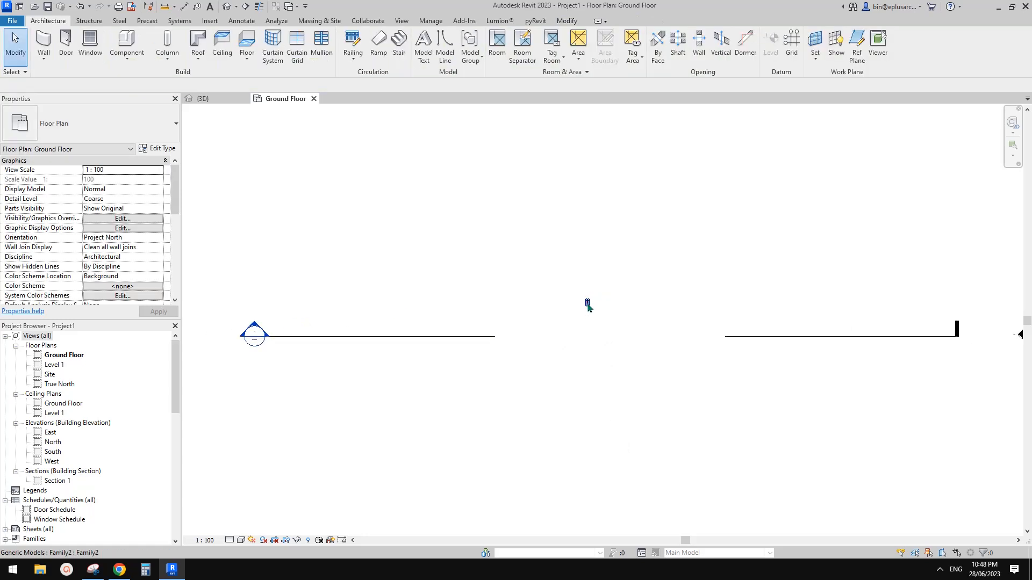
{"action": "left_click", "coordinate": [588, 305]}
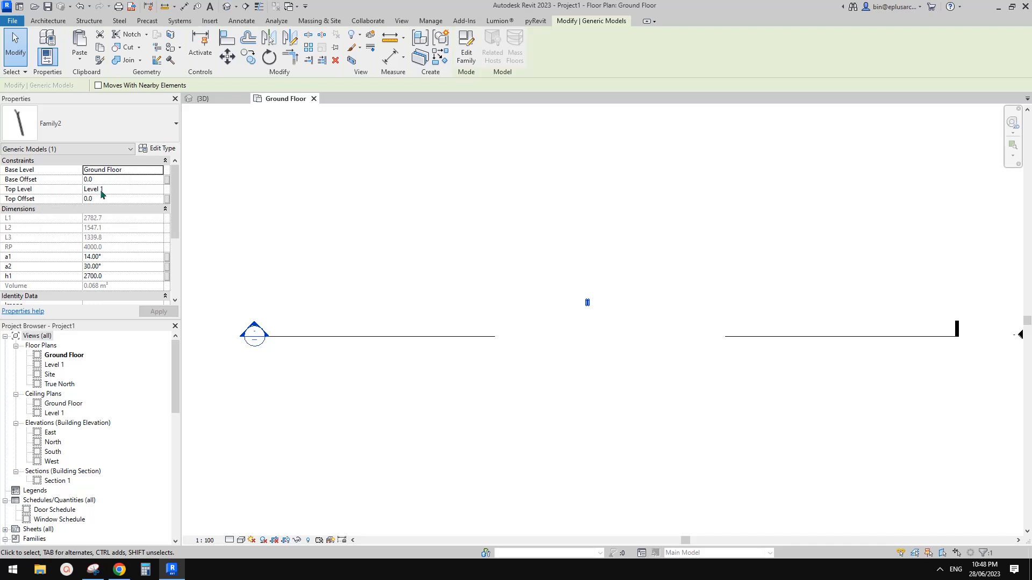
{"action": "left_click", "coordinate": [229, 10]}
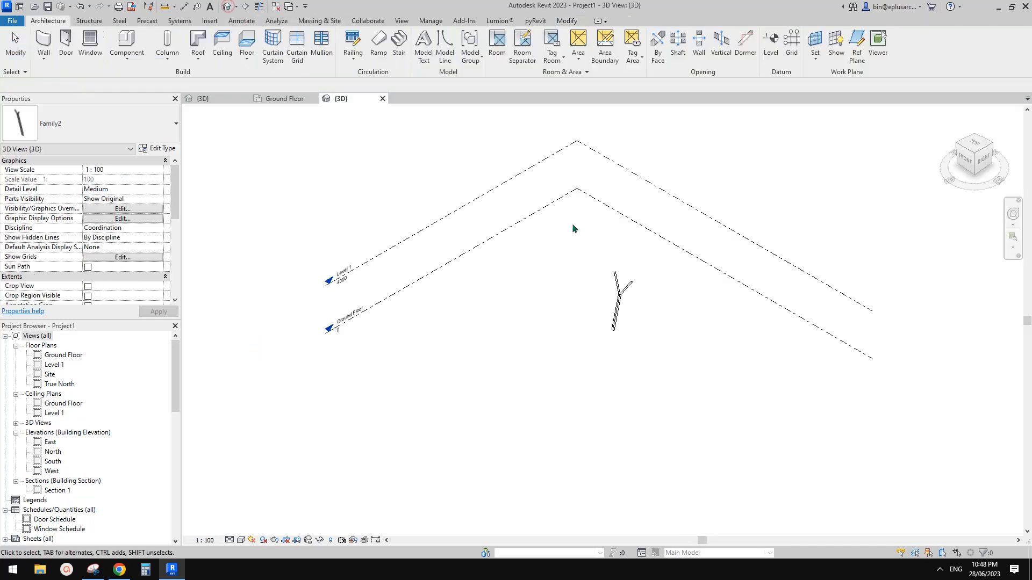
Step: Orbit around the Y-column, select Level 1, and turn to the Right view
{"action": "middle_click_drag", "start_coordinate": [575, 258], "coordinate": [758, 242], "text": "shift"}
{"action": "scroll", "coordinate": [613, 298], "scroll_direction": "up", "scroll_amount": 3}
{"action": "left_click", "coordinate": [580, 314]}
{"action": "scroll", "coordinate": [594, 318], "scroll_direction": "down", "scroll_amount": 3}
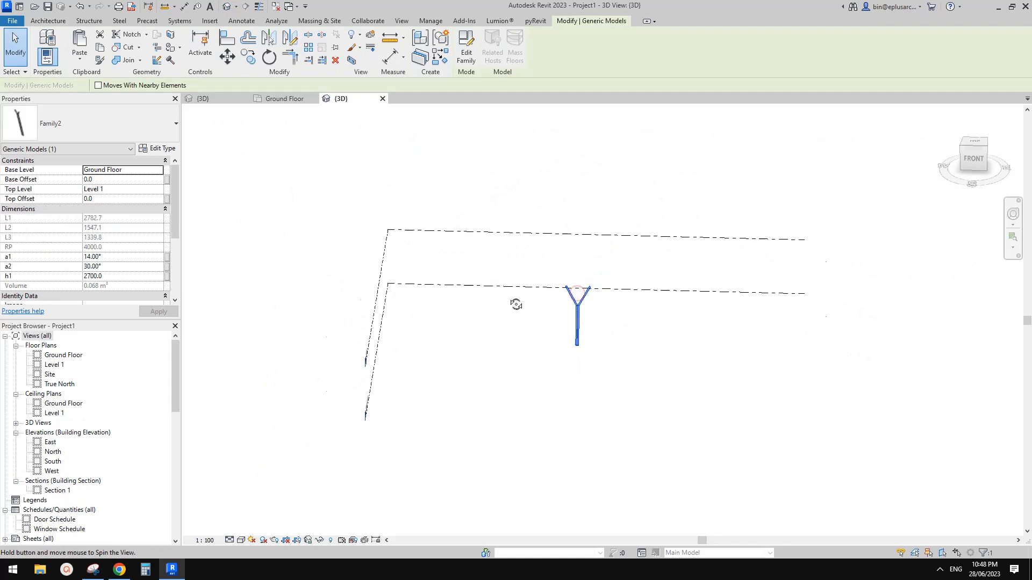
{"action": "middle_click_drag", "start_coordinate": [516, 303], "coordinate": [342, 261], "text": "shift"}
{"action": "middle_click_drag", "start_coordinate": [509, 308], "coordinate": [635, 339], "text": "shift"}
{"action": "middle_click_drag", "start_coordinate": [636, 293], "coordinate": [633, 293], "text": "shift"}
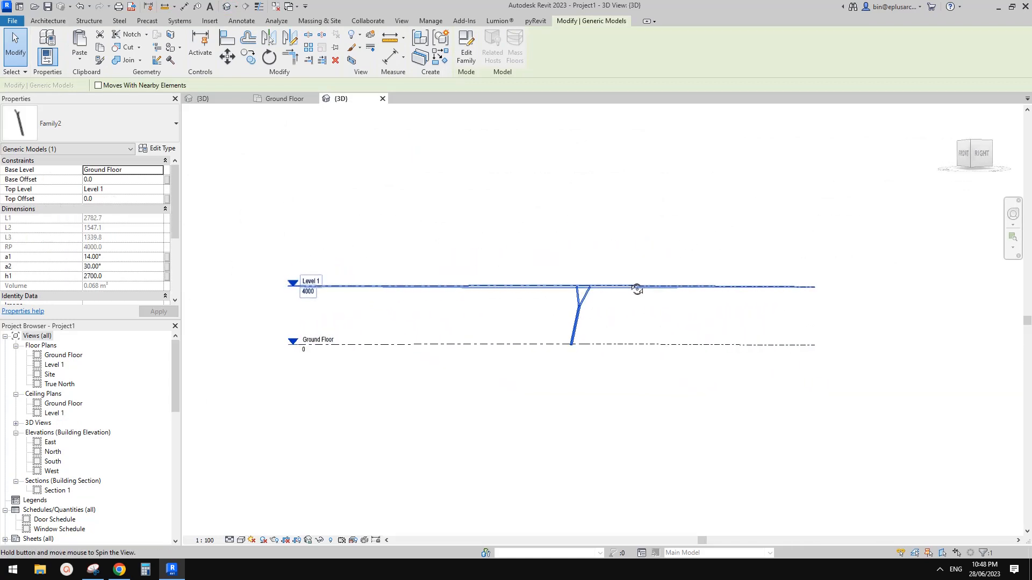
{"action": "left_click", "coordinate": [619, 288]}
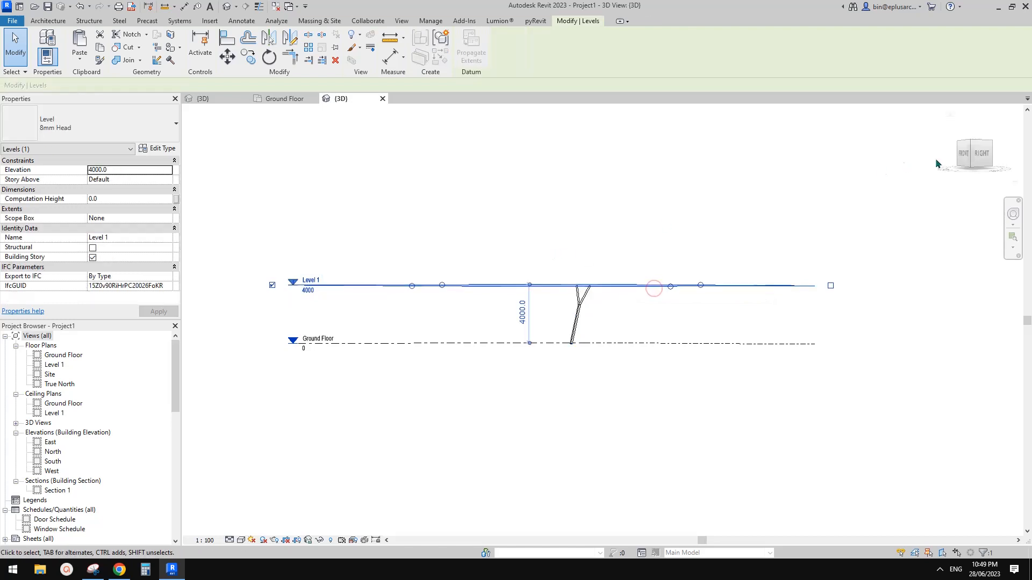
{"action": "left_click", "coordinate": [981, 154]}
Step: Raise Level 1's elevation from 4000 to 5000 so the column stretches up
{"action": "left_click", "coordinate": [400, 327]}
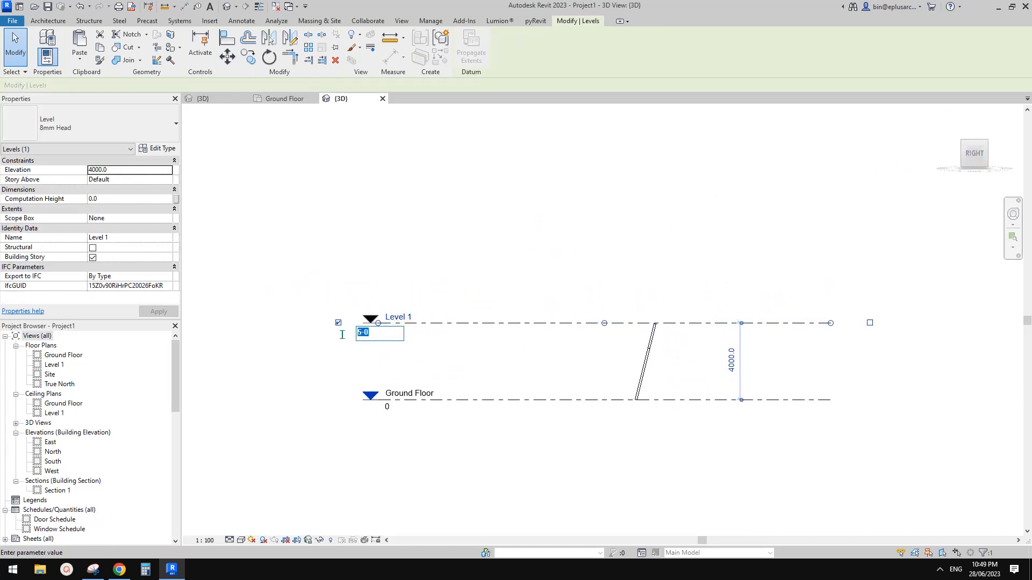
{"action": "type", "text": "50"}
{"action": "left_click", "coordinate": [555, 222]}
{"action": "middle_click_drag", "start_coordinate": [708, 386], "coordinate": [647, 353], "text": "shift"}
{"action": "scroll", "coordinate": [639, 352], "scroll_direction": "up", "scroll_amount": 2}
{"action": "left_click", "coordinate": [637, 352]}
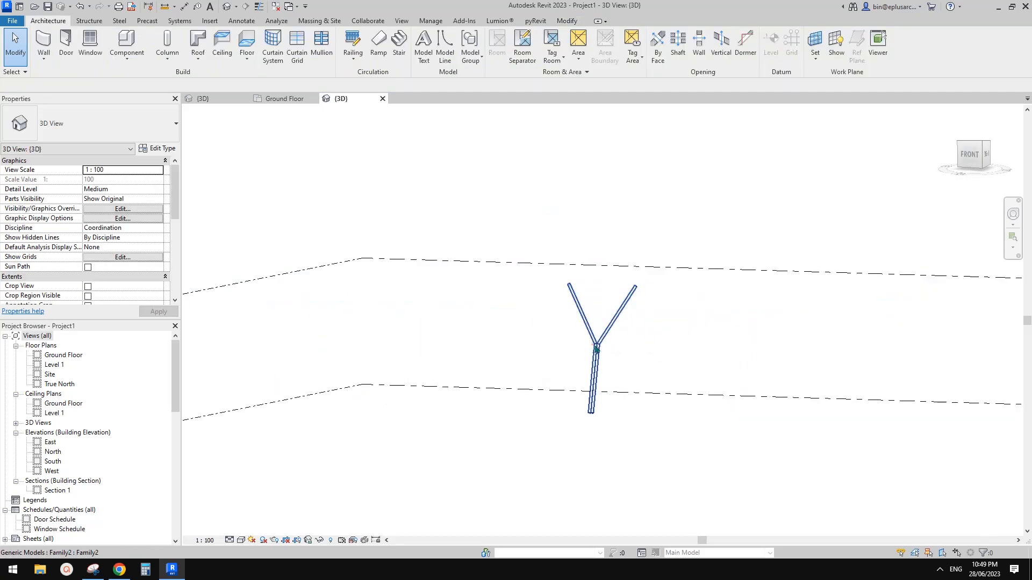
Step: In the column's Properties set a1 to 20° and a2 to 30°
{"action": "left_click", "coordinate": [596, 349]}
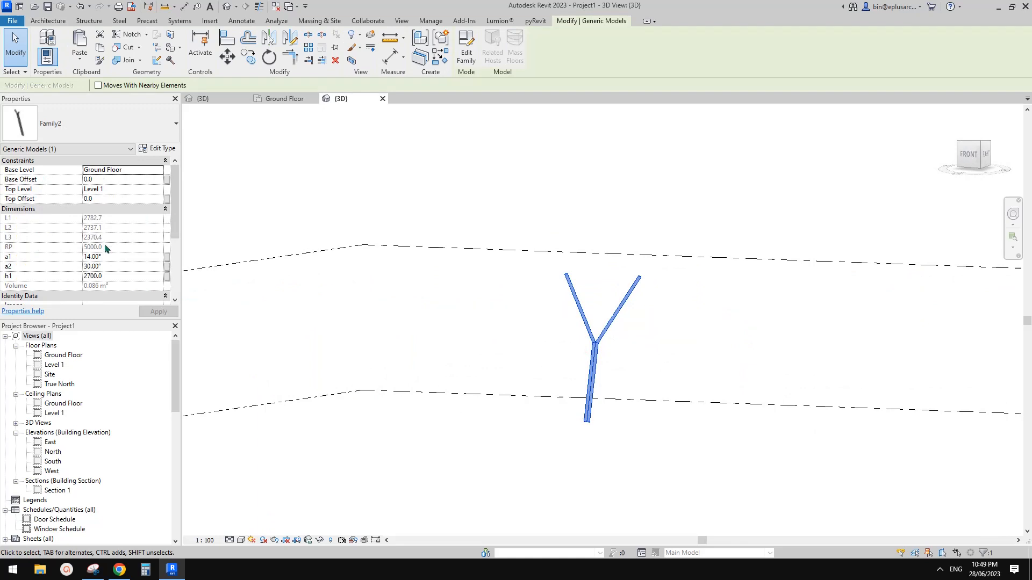
{"action": "scroll", "coordinate": [106, 248], "scroll_direction": "down", "scroll_amount": 1}
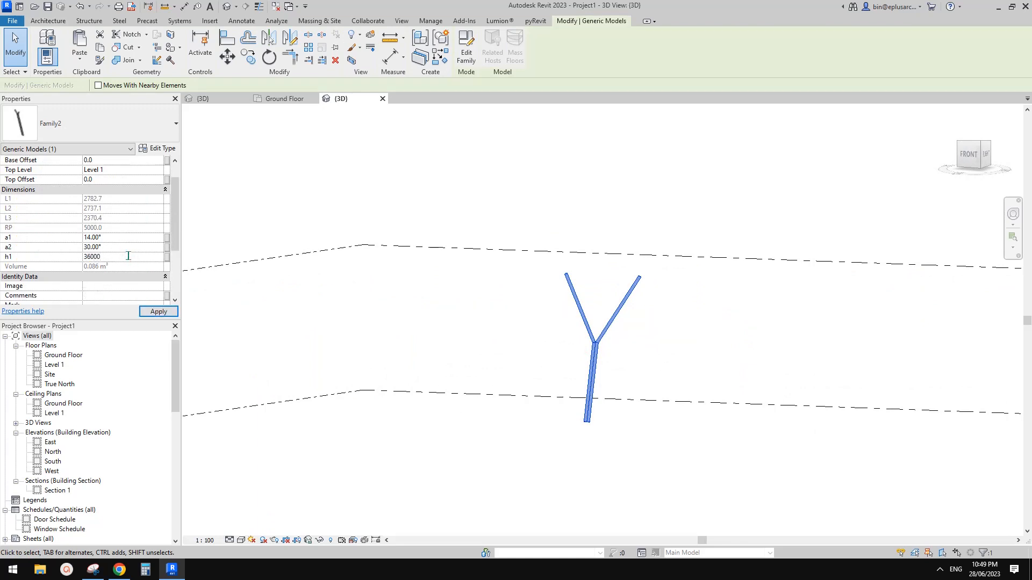
{"action": "middle_click_drag", "start_coordinate": [600, 307], "coordinate": [547, 304], "text": "shift"}
{"action": "left_click", "coordinate": [115, 239]}
{"action": "type", "text": "15"}
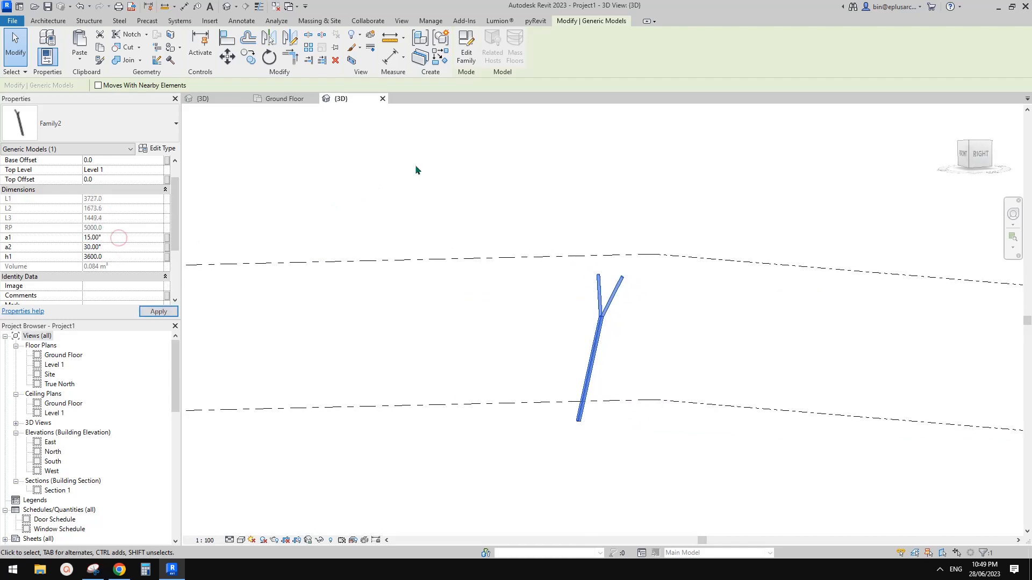
{"action": "type", "text": "20"}
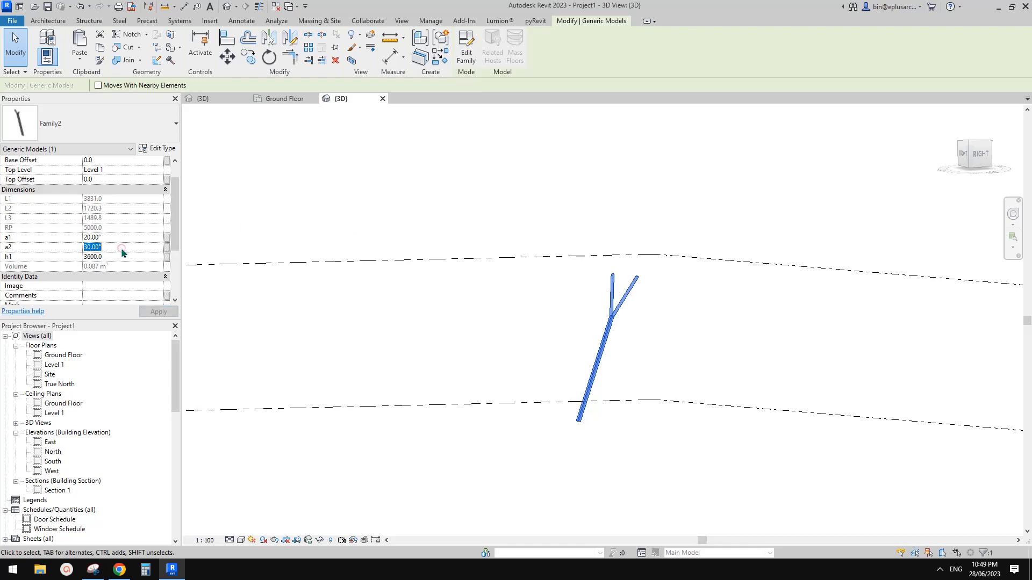
{"action": "type", "text": "45"}
{"action": "middle_click_drag", "start_coordinate": [543, 176], "coordinate": [691, 204], "text": "shift"}
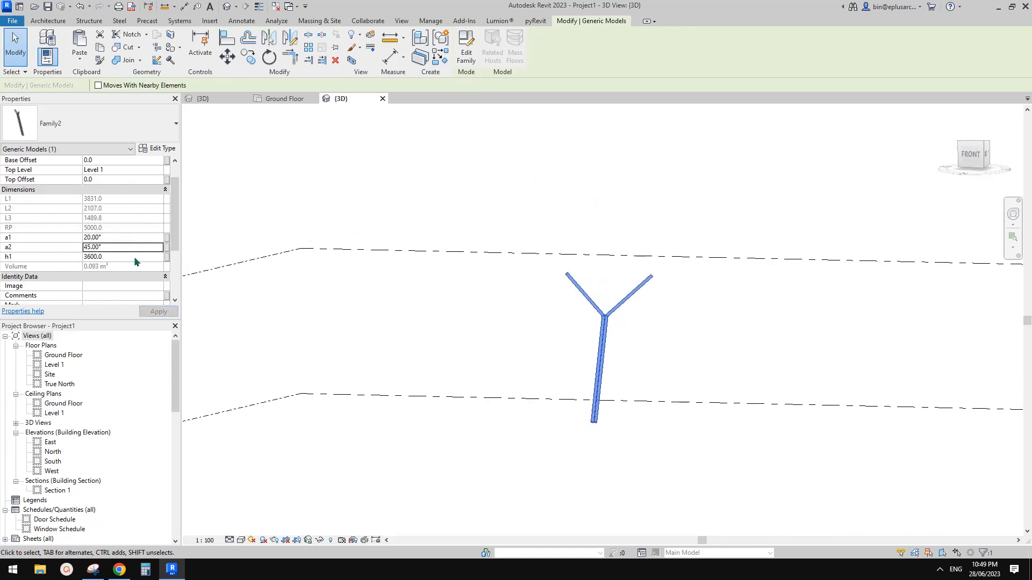
{"action": "type", "text": "30"}
{"action": "middle_click_drag", "start_coordinate": [568, 189], "coordinate": [479, 207], "text": "shift"}
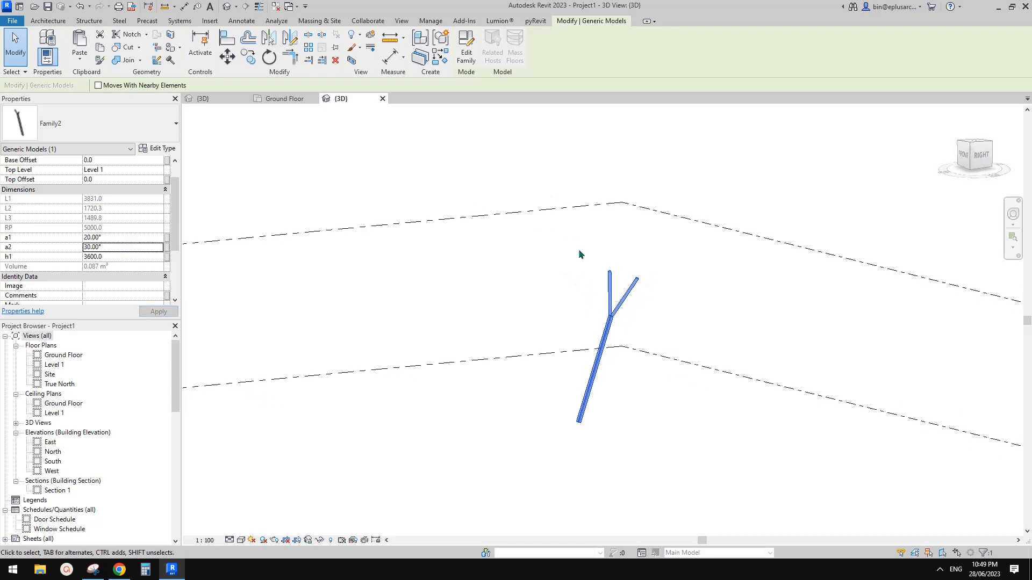
{"action": "left_click", "coordinate": [579, 254]}
Step: Set the Y column's h1 height to 3000
{"action": "left_click", "coordinate": [611, 313]}
{"action": "left_click", "coordinate": [129, 257]}
{"action": "type", "text": "3"}
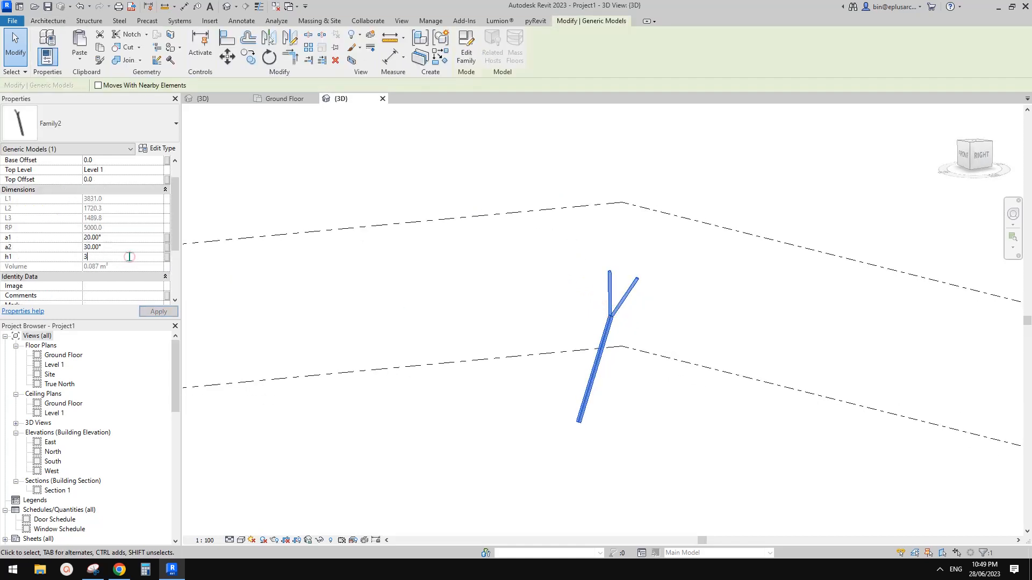
{"action": "type", "text": "000"}
{"action": "left_click", "coordinate": [663, 226]}
{"action": "scroll", "coordinate": [663, 226], "scroll_direction": "down", "scroll_amount": 3}
{"action": "middle_click_drag", "start_coordinate": [673, 272], "coordinate": [795, 387], "text": "shift"}
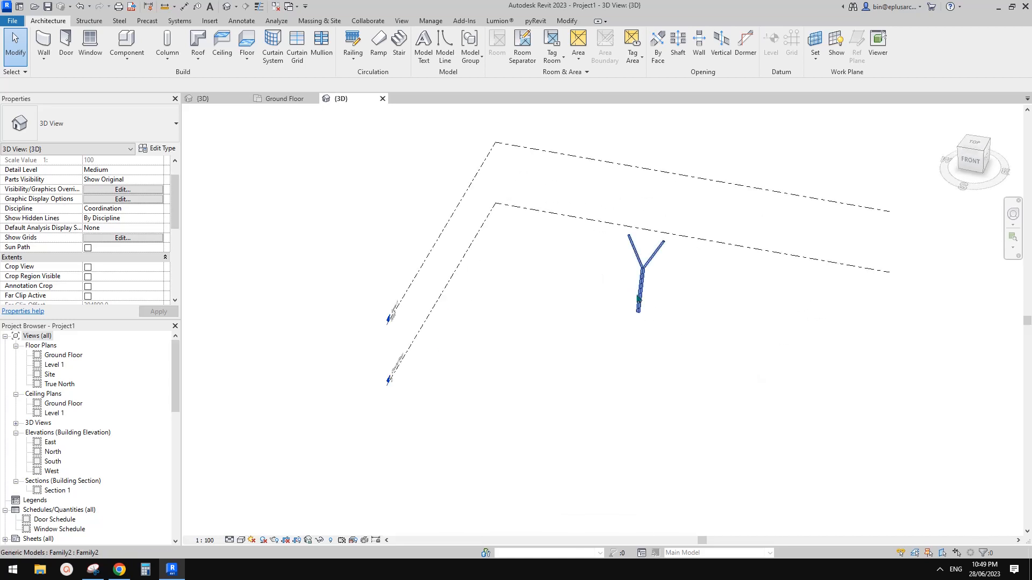
Step: Copy the Y column to its right and rotate the copy 30°
{"action": "left_click", "coordinate": [639, 299]}
{"action": "left_click_drag", "start_coordinate": [648, 306], "coordinate": [718, 304], "text": "ctrl"}
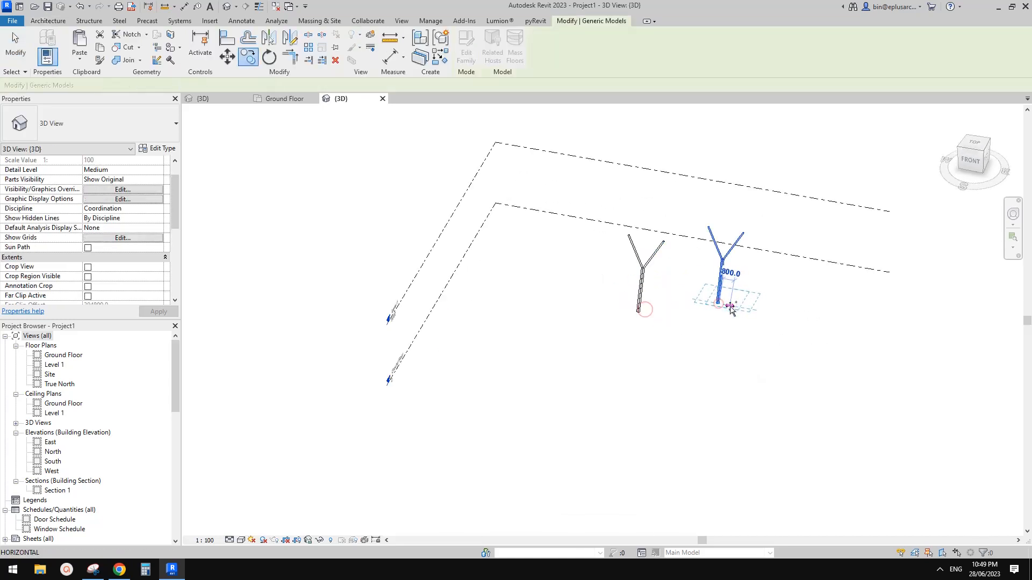
{"action": "left_click", "coordinate": [657, 280]}
{"action": "middle_click_drag", "start_coordinate": [716, 283], "coordinate": [717, 287]}
{"action": "left_click", "coordinate": [717, 287]}
{"action": "key", "text": "r"}
{"action": "key", "text": "o"}
{"action": "left_click", "coordinate": [813, 305]}
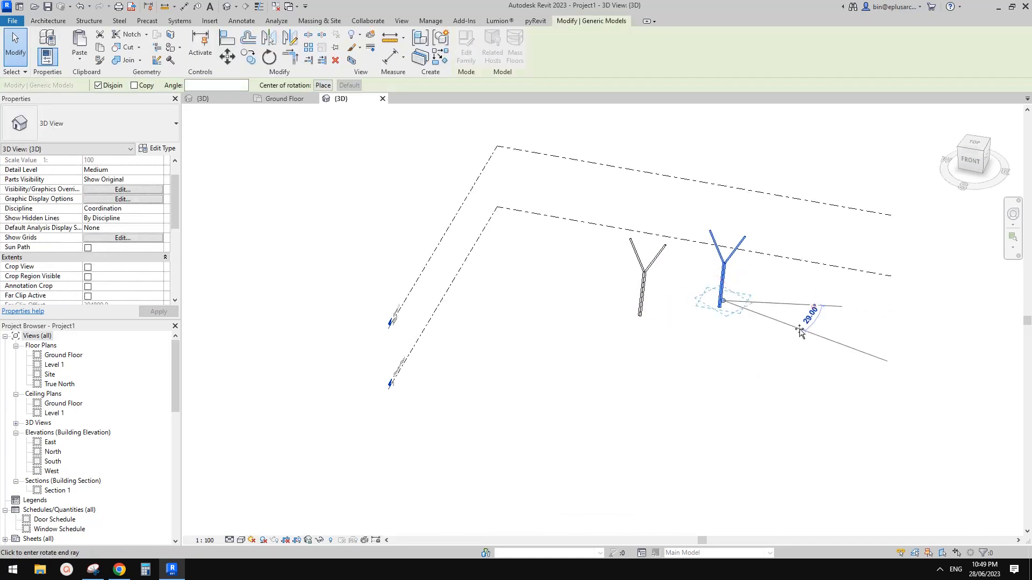
{"action": "type", "text": "30"}
{"action": "key", "text": "Return"}
{"action": "middle_click_drag", "start_coordinate": [790, 290], "coordinate": [714, 263], "text": "shift"}
{"action": "left_click", "coordinate": [672, 279]}
Step: Return to Family2's 3D view and compare it with the Google Docs reference image
{"action": "scroll", "coordinate": [672, 279], "scroll_direction": "up", "scroll_amount": 1}
{"action": "scroll", "coordinate": [672, 250], "scroll_direction": "up", "scroll_amount": 1}
{"action": "middle_click_drag", "start_coordinate": [631, 262], "coordinate": [629, 274]}
{"action": "scroll", "coordinate": [467, 221], "scroll_direction": "up", "scroll_amount": 3}
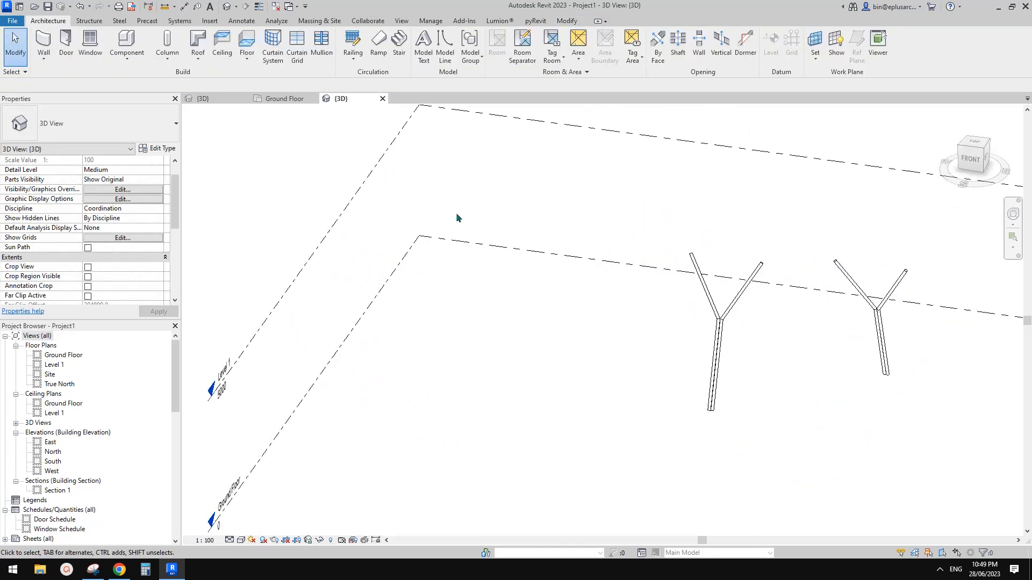
{"action": "scroll", "coordinate": [458, 218], "scroll_direction": "up", "scroll_amount": 1}
{"action": "left_click", "coordinate": [228, 99]}
{"action": "mouse_move", "coordinate": [611, 316]}
{"action": "middle_mouse_down", "text": "shift"}
{"action": "mouse_move", "coordinate": [621, 338]}
{"action": "mouse_move", "coordinate": [594, 327]}
{"action": "mouse_move", "coordinate": [575, 341]}
{"action": "mouse_move", "coordinate": [625, 319]}
{"action": "middle_mouse_up", "text": "shift"}
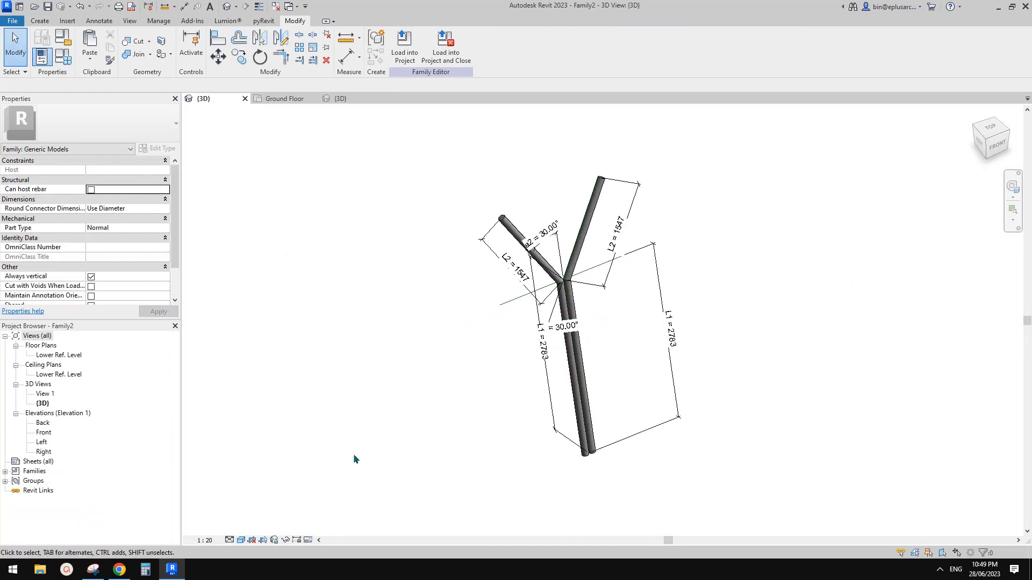
{"action": "left_click", "coordinate": [119, 571]}
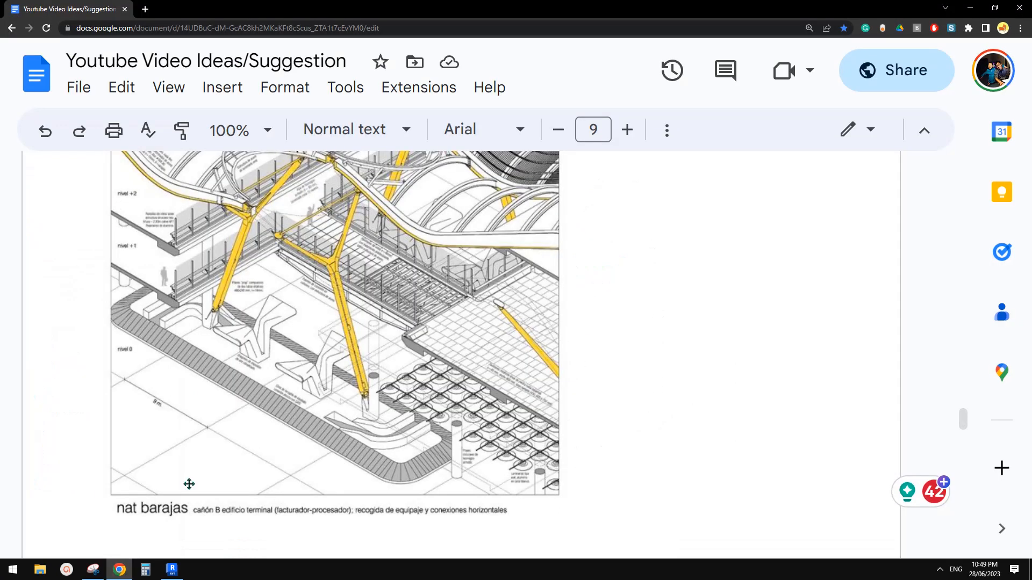
{"action": "left_click", "coordinate": [172, 571]}
{"action": "mouse_move", "coordinate": [469, 318]}
{"action": "middle_mouse_down", "text": "shift"}
{"action": "mouse_move", "coordinate": [452, 334]}
{"action": "mouse_move", "coordinate": [470, 315]}
{"action": "middle_mouse_up", "text": "shift"}
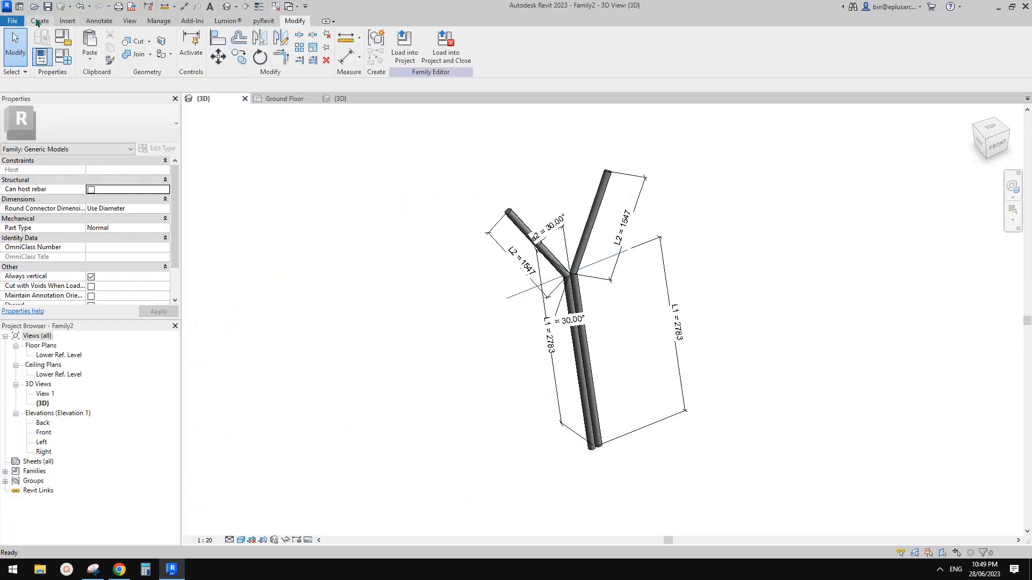
Step: Start a new family from the Metric Generic Model Adaptive.rft template
{"action": "left_click", "coordinate": [12, 21]}
{"action": "left_click", "coordinate": [68, 61]}
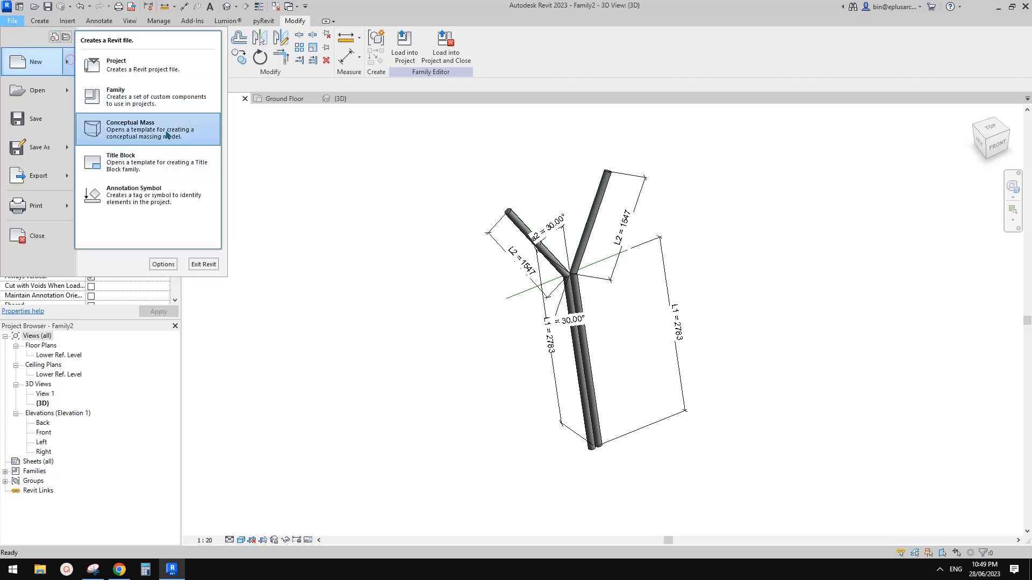
{"action": "left_click", "coordinate": [140, 101]}
{"action": "left_click_drag", "start_coordinate": [505, 203], "coordinate": [503, 258]}
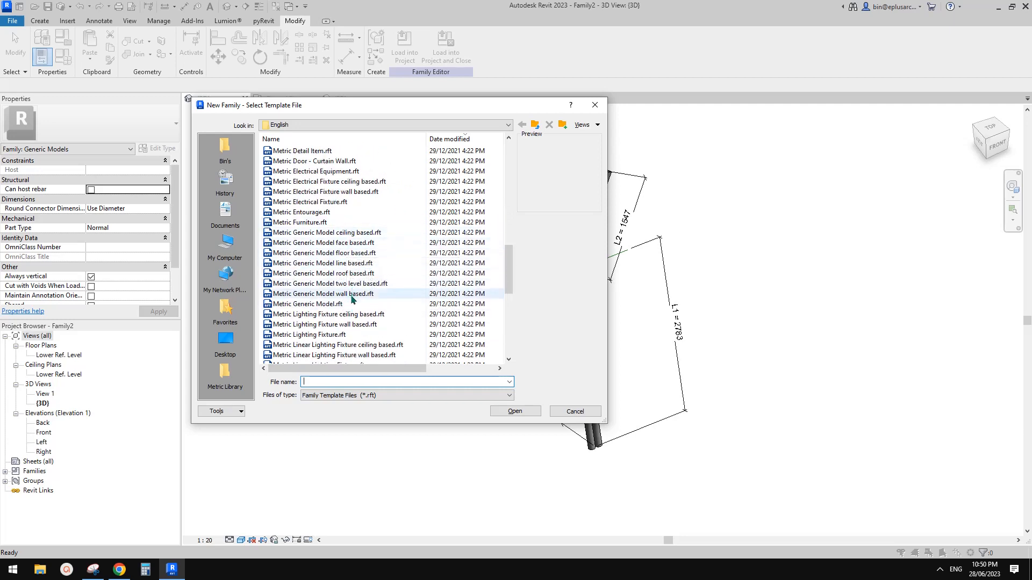
{"action": "left_click_drag", "start_coordinate": [508, 269], "coordinate": [509, 223]}
{"action": "left_click", "coordinate": [389, 139]}
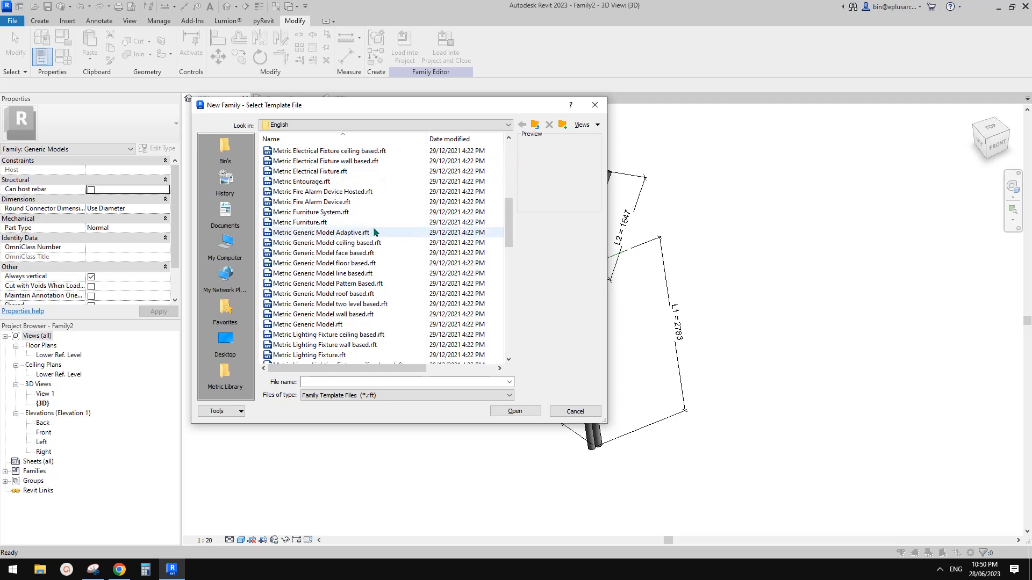
{"action": "left_click", "coordinate": [304, 233]}
{"action": "left_click", "coordinate": [532, 411]}
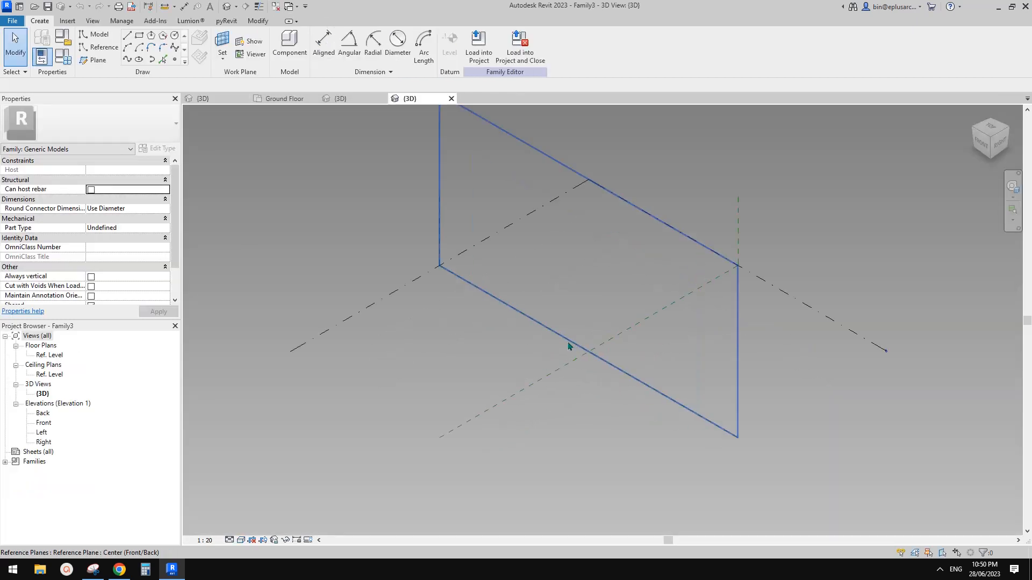
Step: Place a reference point on the level and make it adaptive point 1
{"action": "scroll", "coordinate": [602, 347], "scroll_direction": "up", "scroll_amount": 1}
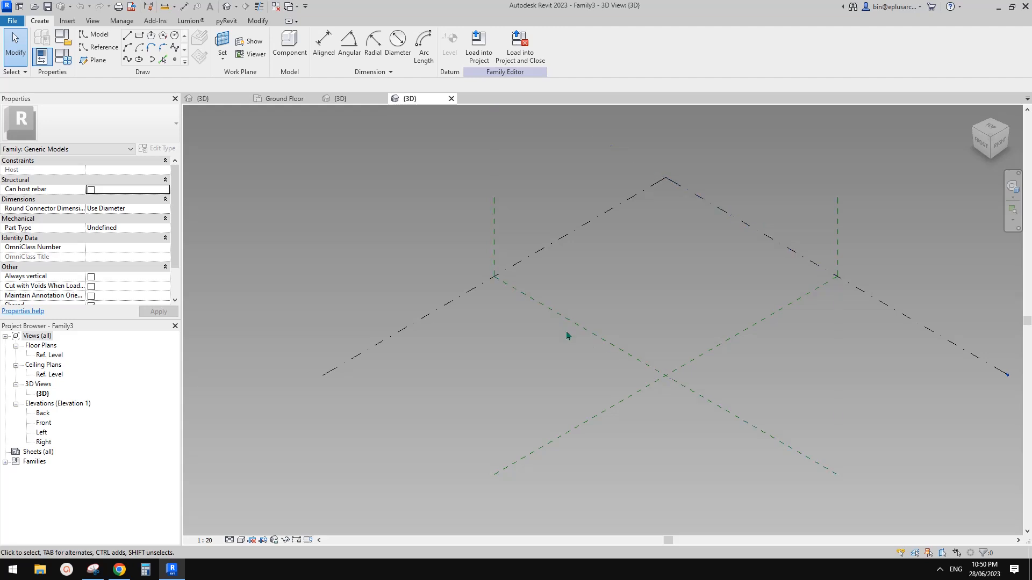
{"action": "left_click", "coordinate": [175, 62]}
{"action": "left_click", "coordinate": [571, 369]}
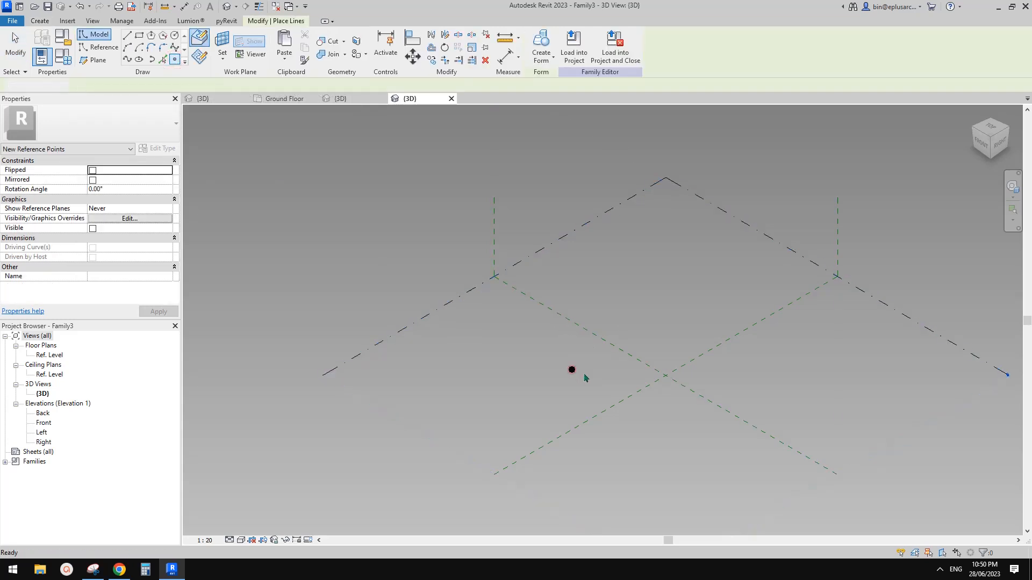
{"action": "key", "text": "Escape"}
{"action": "left_click", "coordinate": [572, 369]}
{"action": "left_click", "coordinate": [597, 49]}
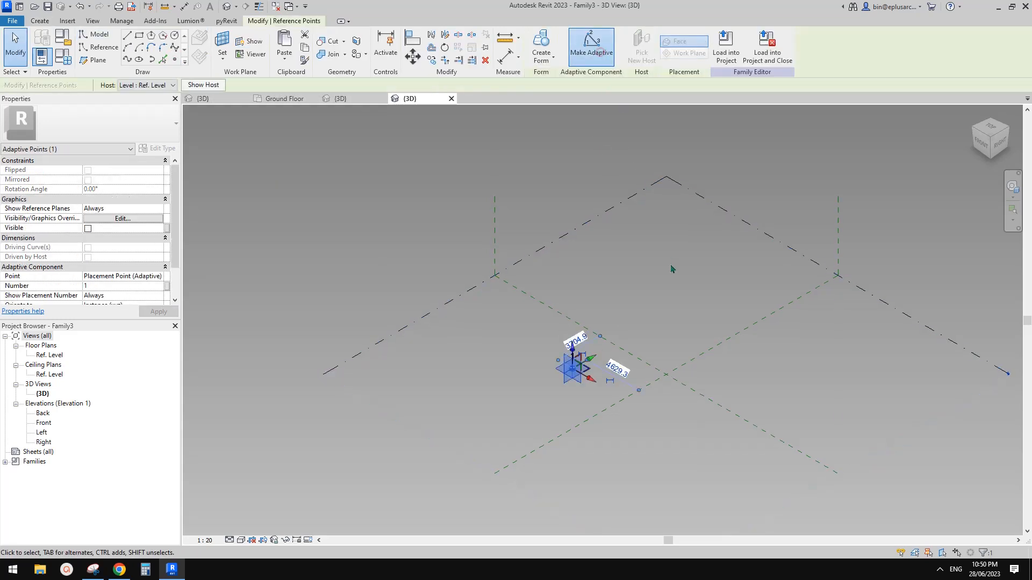
{"action": "left_click", "coordinate": [626, 275]}
{"action": "middle_click_drag", "start_coordinate": [626, 275], "coordinate": [641, 299], "text": "shift"}
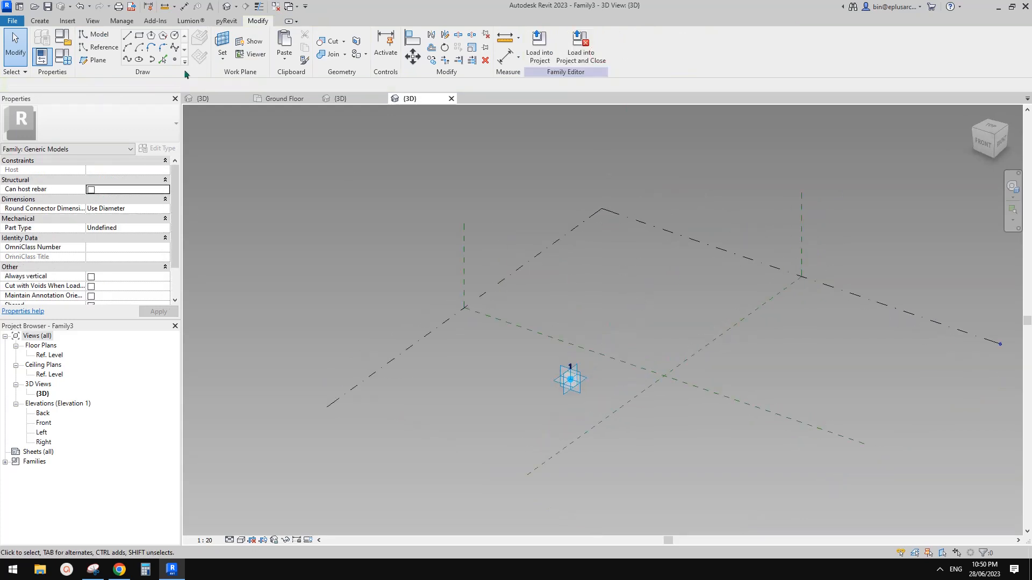
Step: Host a reference point on adaptive point 1, raise it 10335.4, and start linking its Offset
{"action": "left_click", "coordinate": [174, 60]}
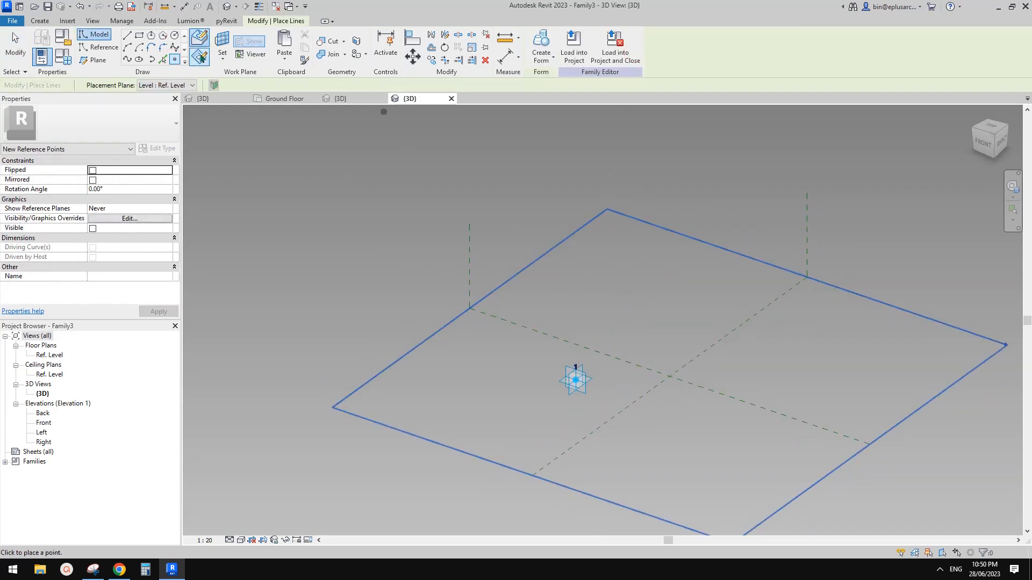
{"action": "left_click", "coordinate": [221, 43]}
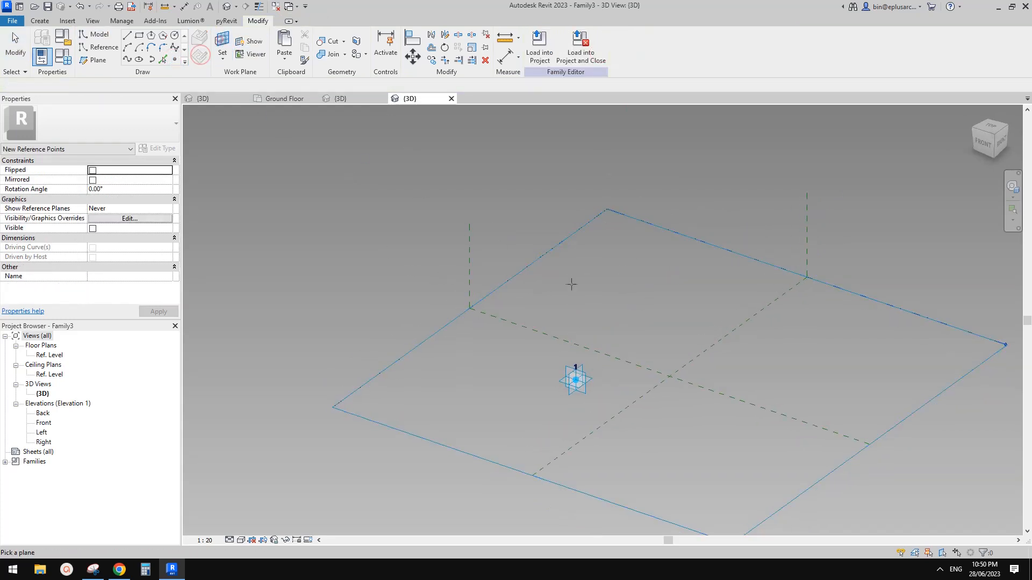
{"action": "left_click", "coordinate": [591, 378]}
{"action": "left_click", "coordinate": [575, 380]}
{"action": "key", "text": "Escape"}
{"action": "key", "text": "Escape"}
{"action": "left_click", "coordinate": [577, 379]}
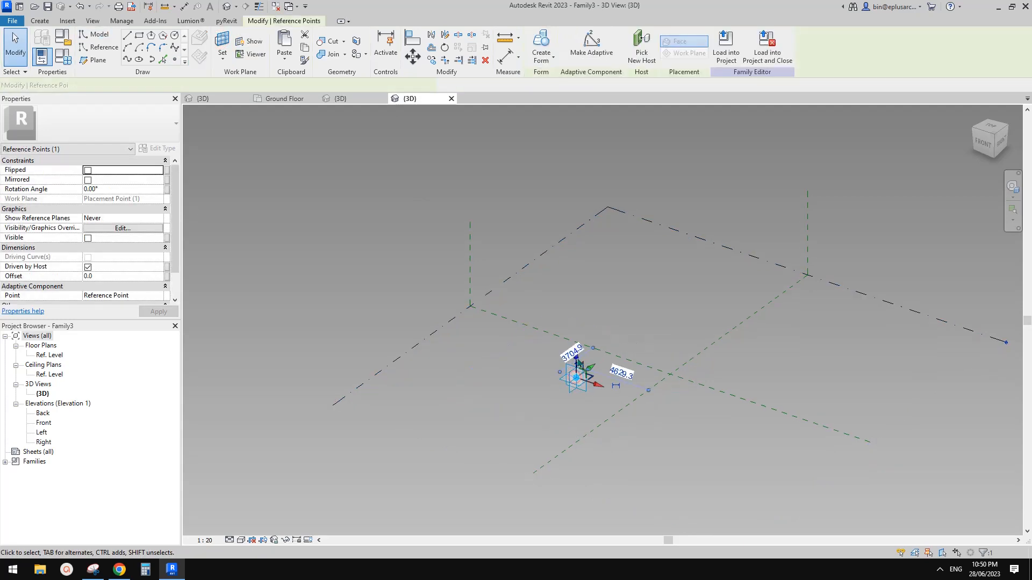
{"action": "left_click_drag", "start_coordinate": [577, 354], "coordinate": [580, 220]}
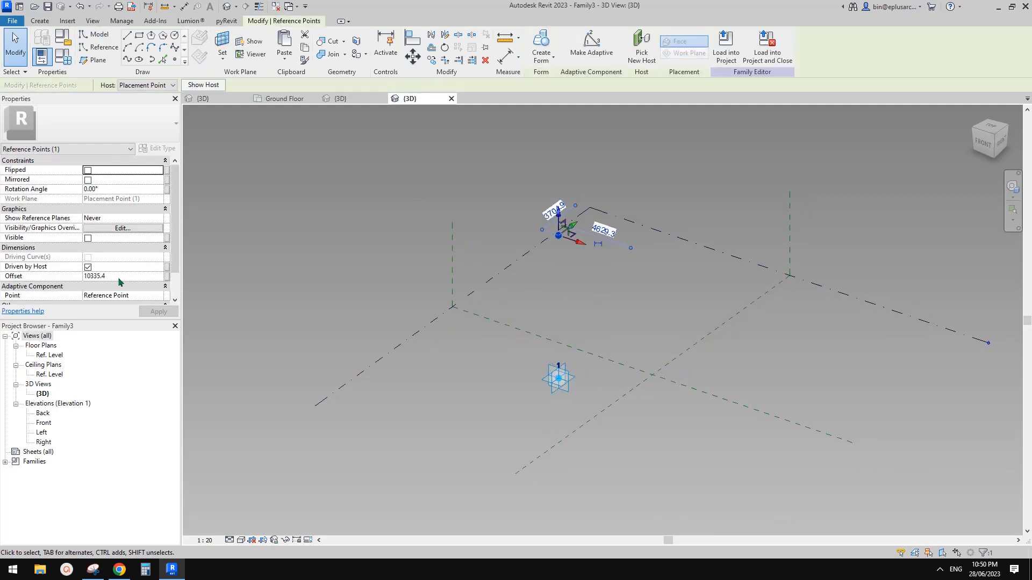
{"action": "left_click", "coordinate": [167, 277]}
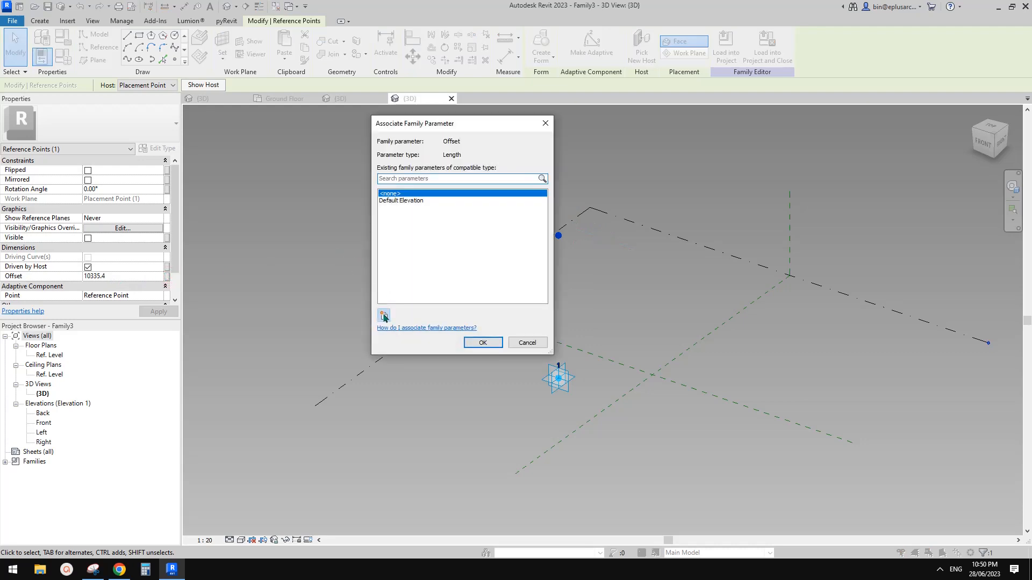
Step: Create family parameter H and associate the hosted point's Offset with it
{"action": "left_click", "coordinate": [384, 316]}
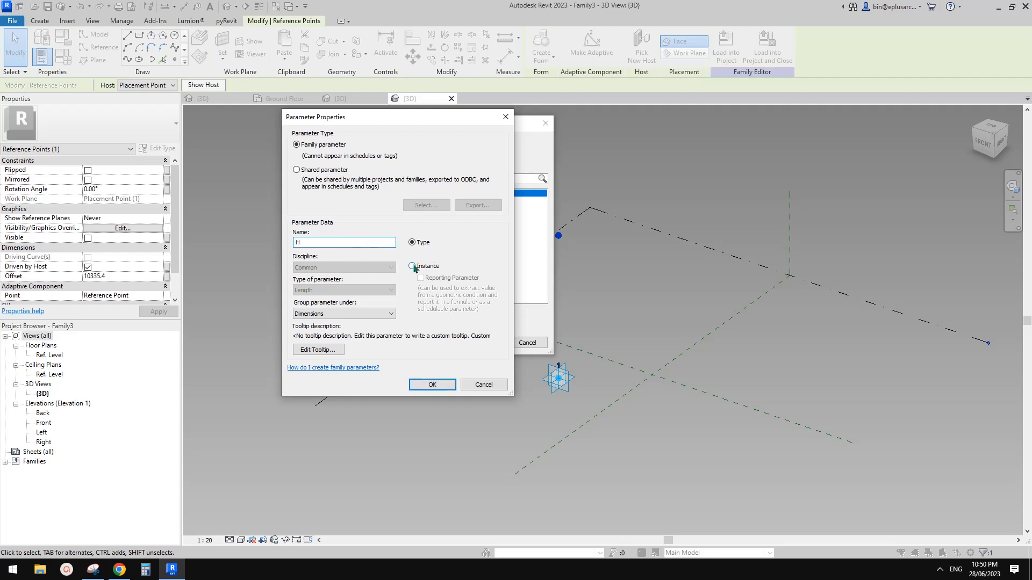
{"action": "left_click", "coordinate": [432, 385]}
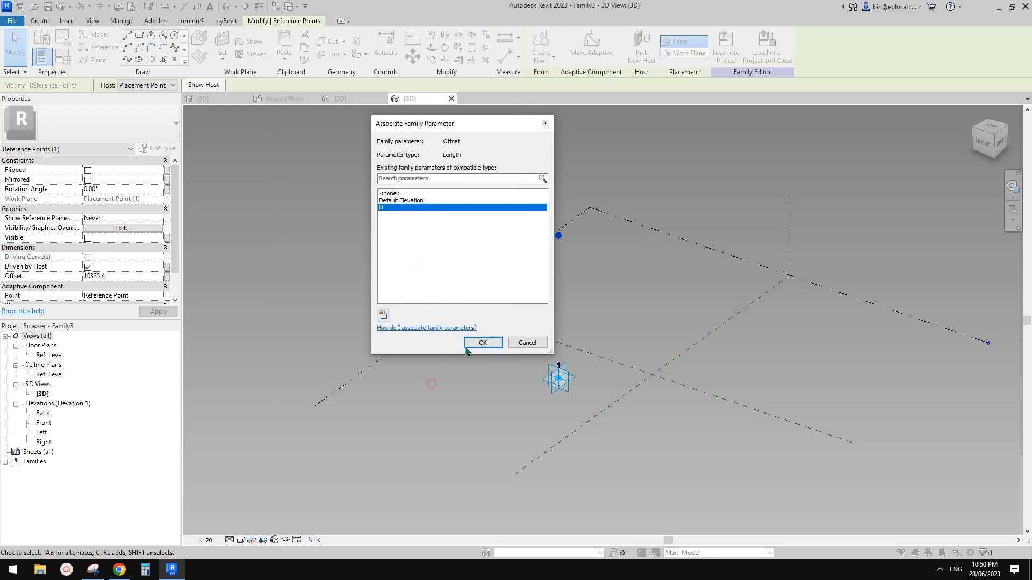
{"action": "left_click", "coordinate": [493, 341]}
{"action": "key", "text": "Escape"}
{"action": "left_click", "coordinate": [562, 230]}
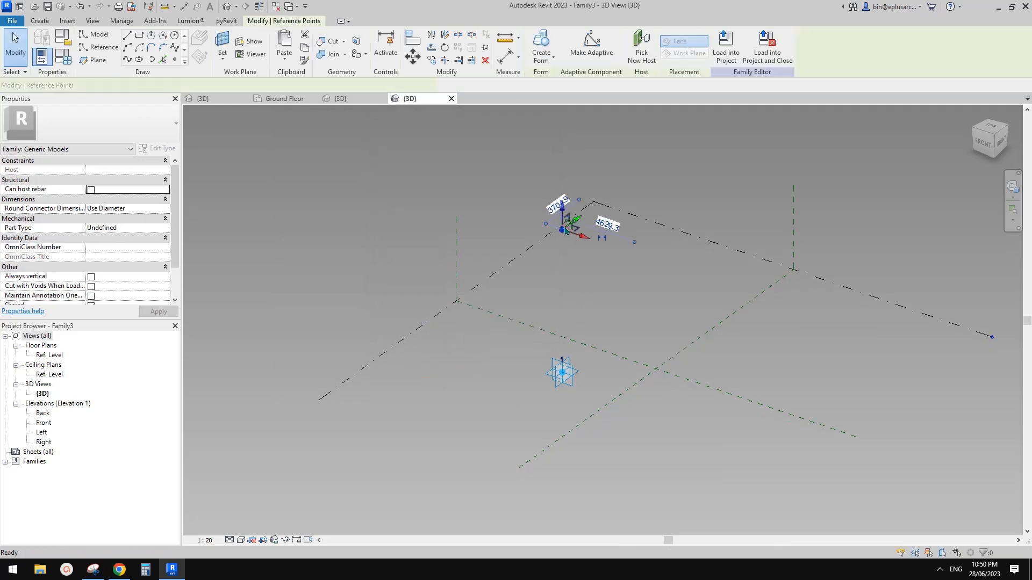
{"action": "middle_click_drag", "start_coordinate": [564, 234], "coordinate": [644, 294], "text": "shift"}
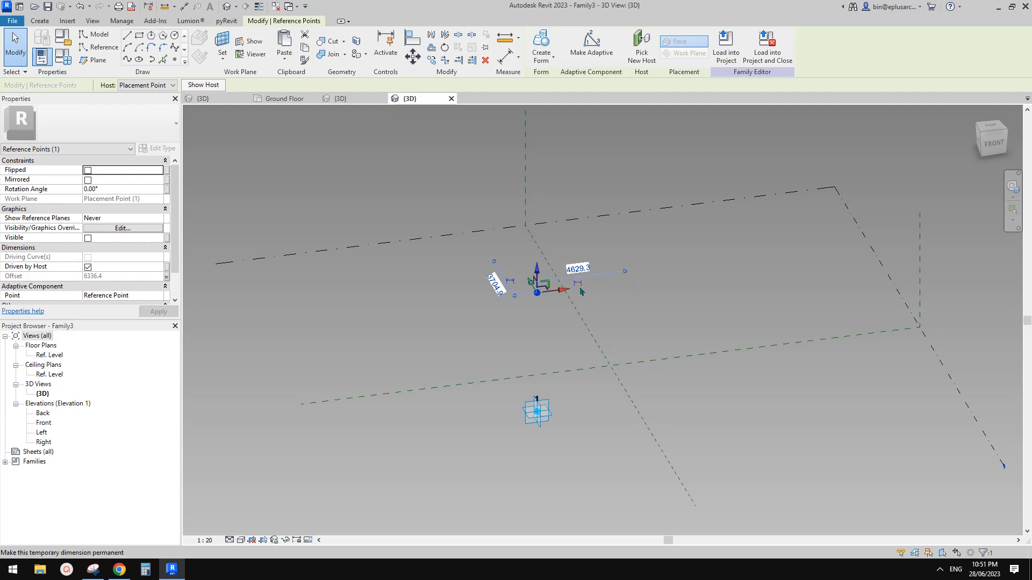
{"action": "middle_click_drag", "start_coordinate": [581, 301], "coordinate": [552, 314], "text": "shift"}
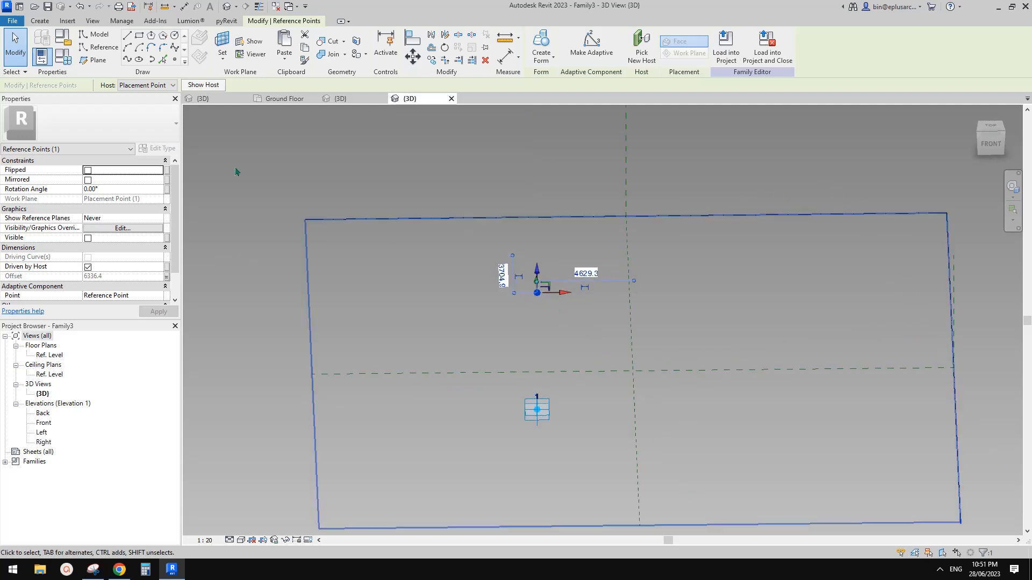
Step: Host a new reference point on the raised point's plane and slide it sideways
{"action": "left_click", "coordinate": [175, 59]}
{"action": "left_click", "coordinate": [219, 47]}
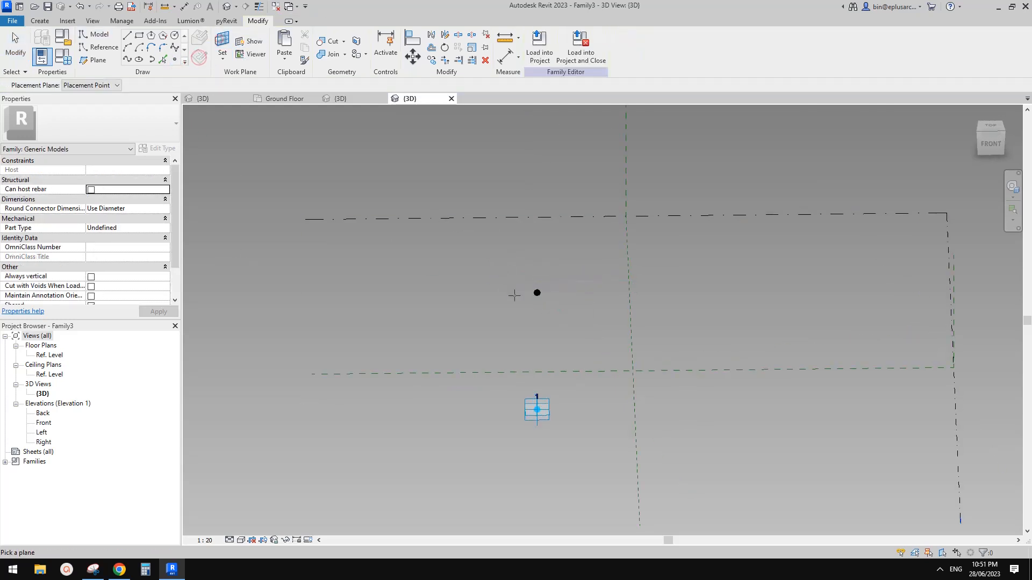
{"action": "middle_click_drag", "start_coordinate": [511, 292], "coordinate": [532, 292], "text": "shift"}
{"action": "left_click", "coordinate": [532, 294]}
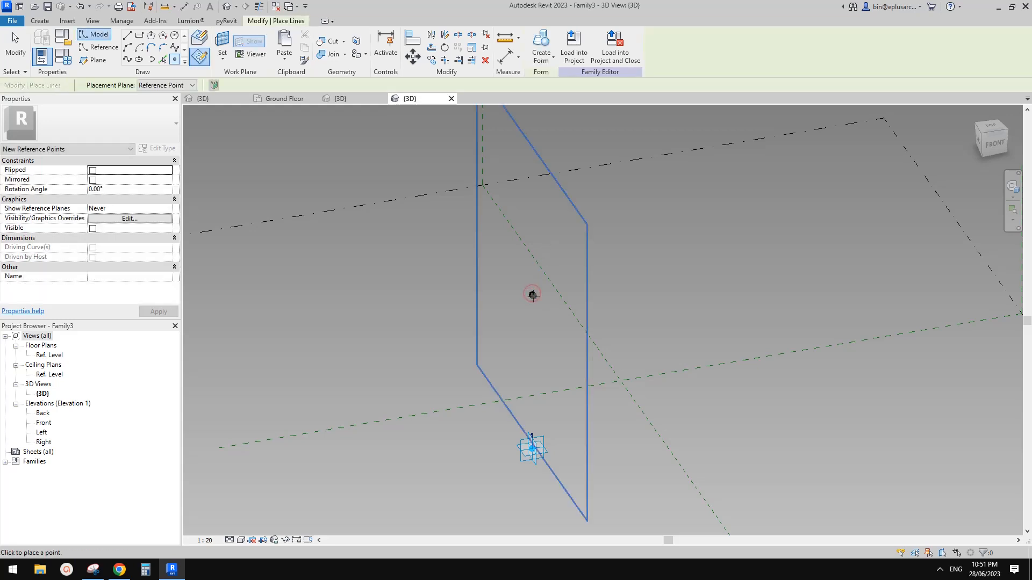
{"action": "left_click", "coordinate": [531, 294]}
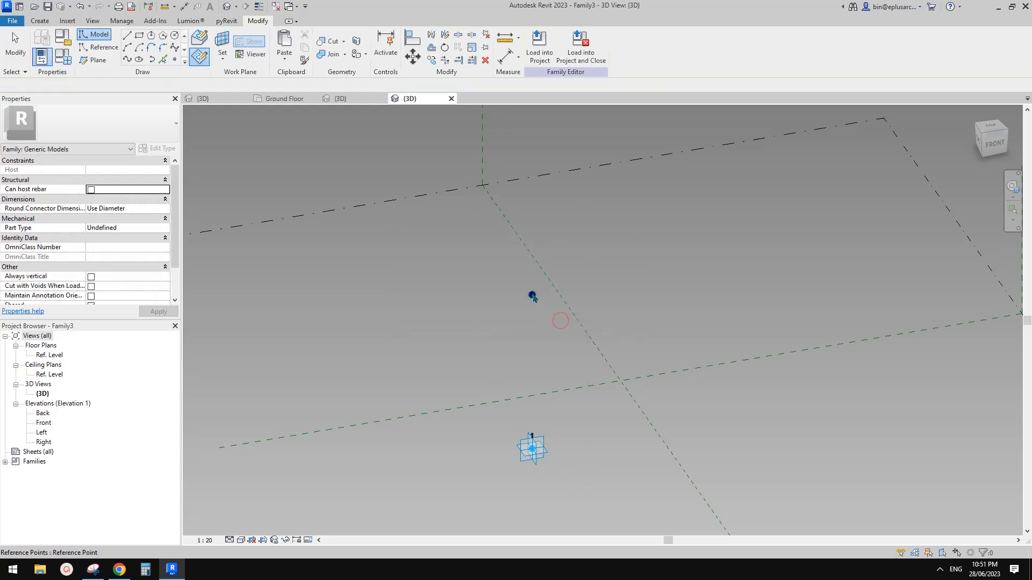
{"action": "left_click", "coordinate": [532, 295]}
{"action": "left_click_drag", "start_coordinate": [559, 293], "coordinate": [648, 289]}
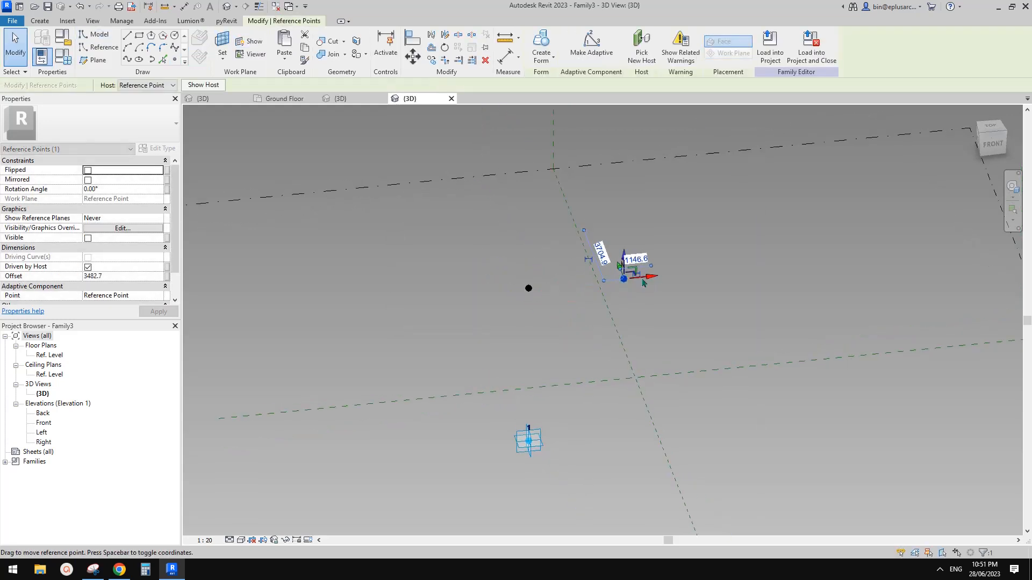
{"action": "middle_click_drag", "start_coordinate": [648, 290], "coordinate": [618, 304], "text": "shift"}
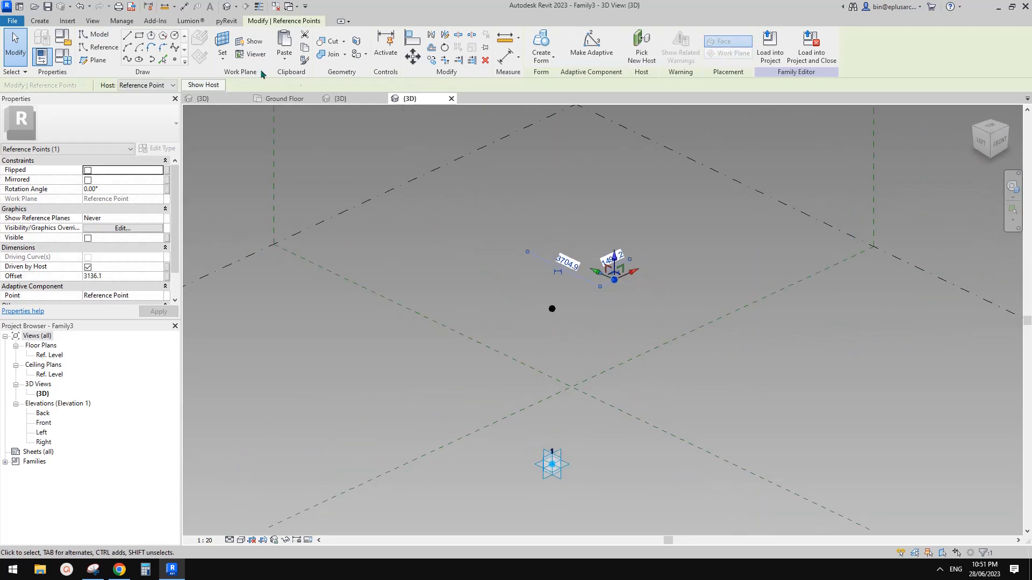
Step: Place a second point on the raised point, dismiss the identical-points warning, and move it aside
{"action": "left_click", "coordinate": [175, 60]}
{"action": "middle_click_drag", "start_coordinate": [530, 231], "coordinate": [613, 276], "text": "shift"}
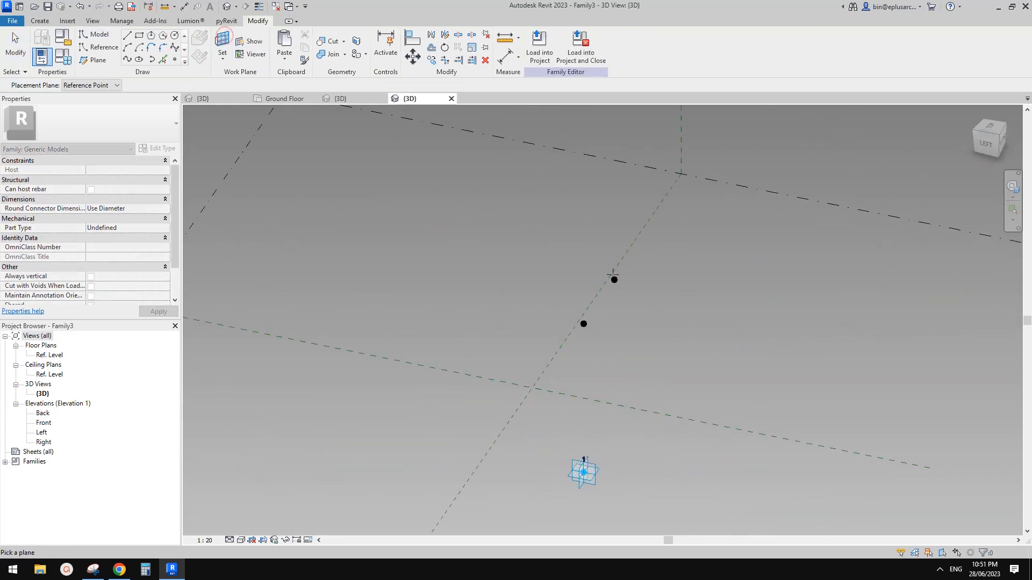
{"action": "left_click", "coordinate": [612, 282]}
{"action": "left_click", "coordinate": [613, 281]}
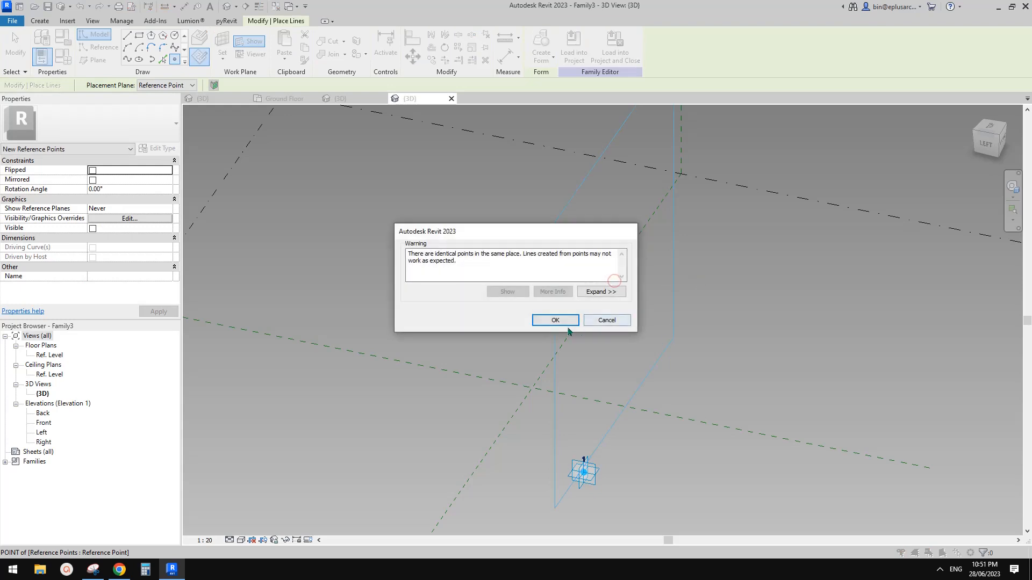
{"action": "left_click", "coordinate": [563, 319]}
{"action": "key", "text": "Escape"}
{"action": "left_click", "coordinate": [615, 282]}
{"action": "middle_click_drag", "start_coordinate": [615, 283], "coordinate": [650, 299], "text": "shift"}
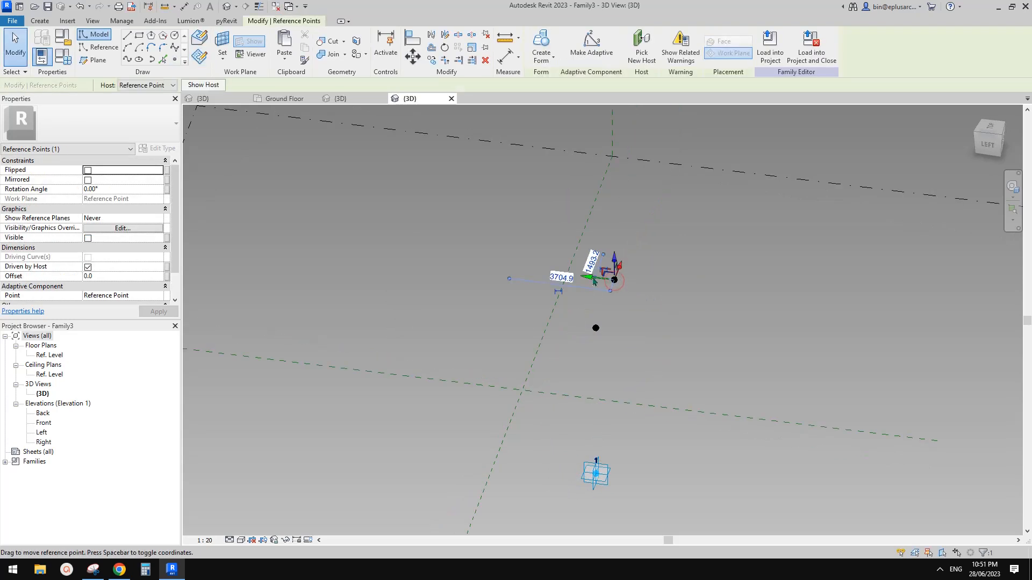
{"action": "left_click_drag", "start_coordinate": [587, 277], "coordinate": [546, 274]}
{"action": "middle_click_drag", "start_coordinate": [560, 283], "coordinate": [467, 280], "text": "shift"}
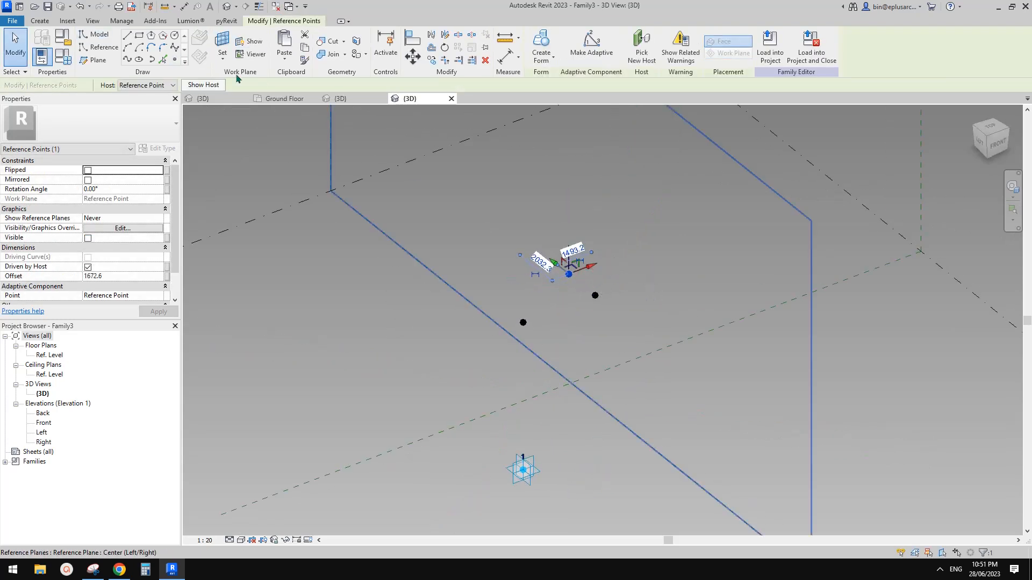
Step: Add a third hosted point on the raised point and move it away to offset 3136.1
{"action": "left_click", "coordinate": [175, 60]}
{"action": "key", "text": "Escape"}
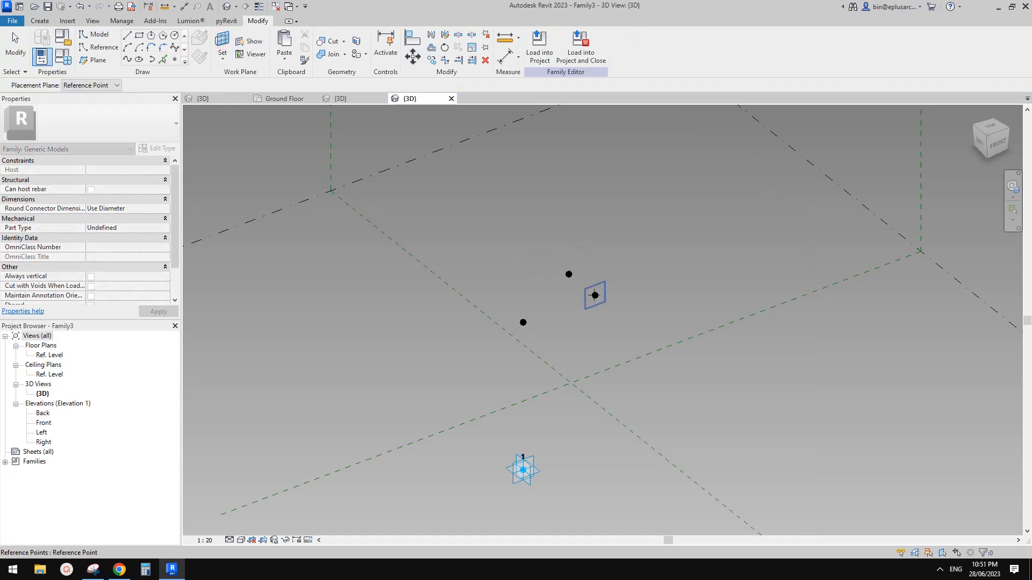
{"action": "left_click", "coordinate": [595, 295]}
{"action": "middle_click_drag", "start_coordinate": [611, 293], "coordinate": [679, 315], "text": "shift"}
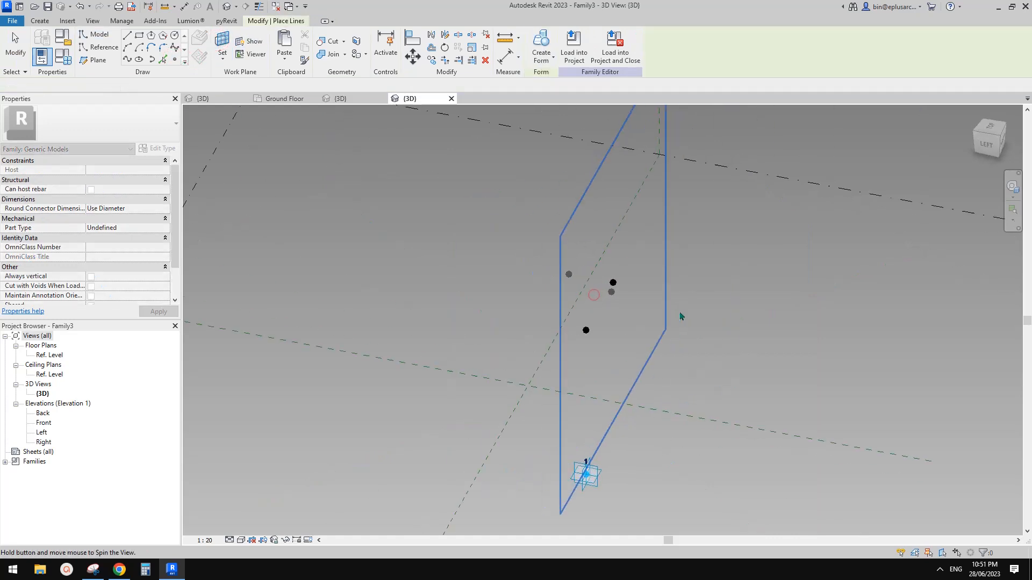
{"action": "left_click", "coordinate": [613, 282]}
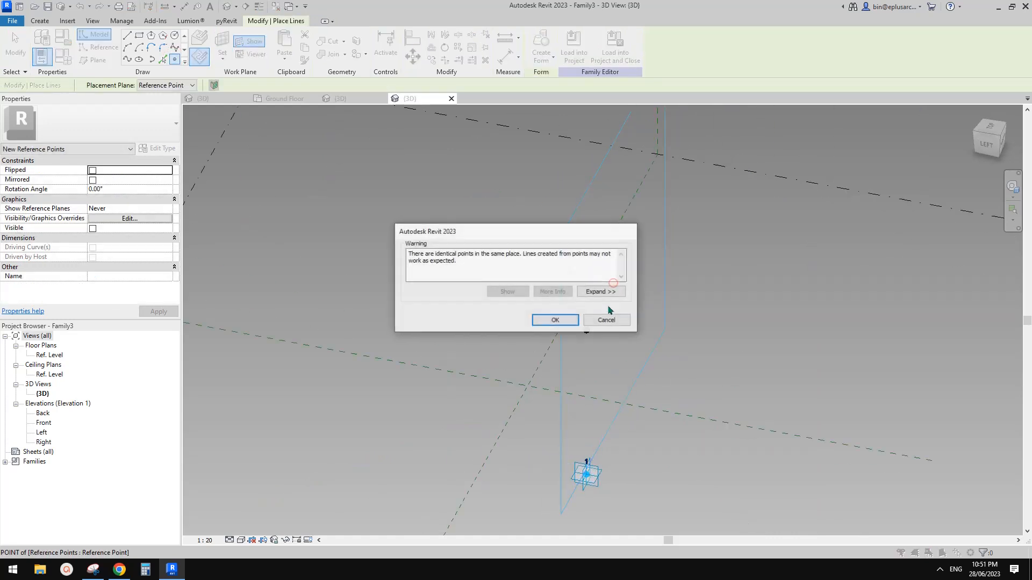
{"action": "left_click", "coordinate": [557, 317]}
{"action": "key", "text": "Escape"}
{"action": "left_click", "coordinate": [613, 283]}
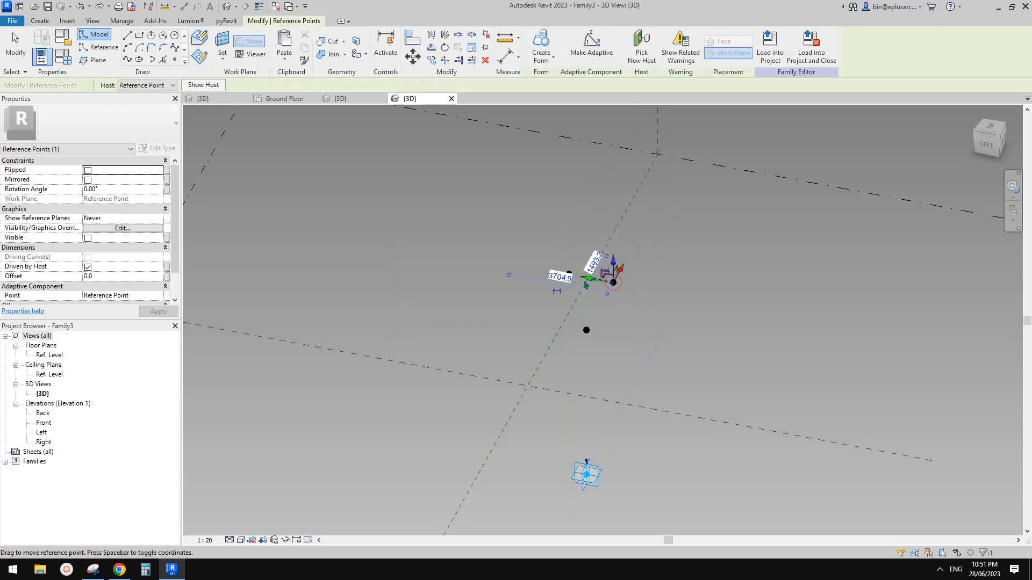
{"action": "left_click_drag", "start_coordinate": [591, 280], "coordinate": [661, 296]}
{"action": "middle_click_drag", "start_coordinate": [645, 292], "coordinate": [646, 265], "text": "shift"}
{"action": "left_click", "coordinate": [596, 312]}
{"action": "left_click", "coordinate": [645, 263]}
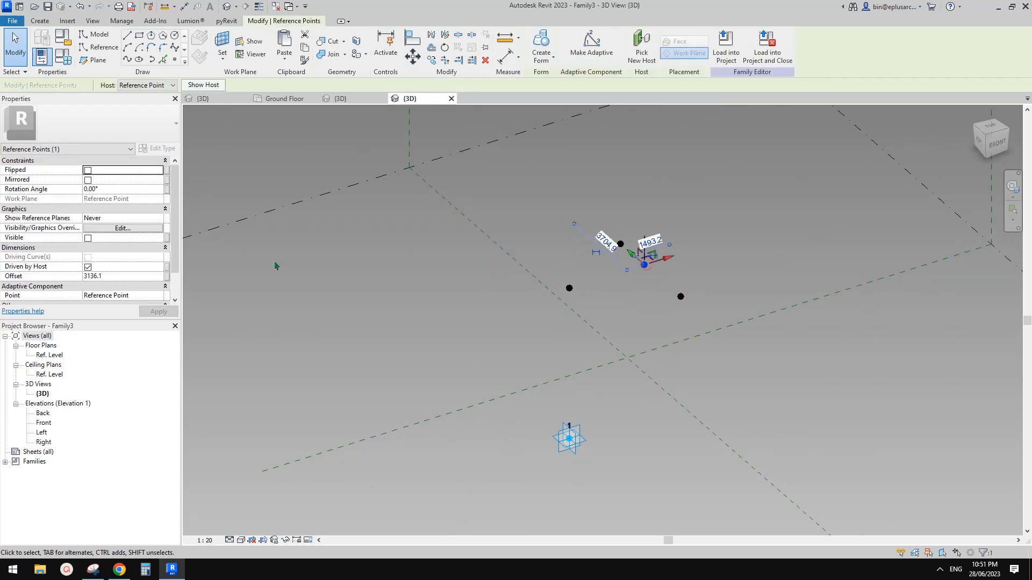
Step: Associate the first hosted point's Offset with a new parameter OFS1
{"action": "left_click", "coordinate": [166, 276]}
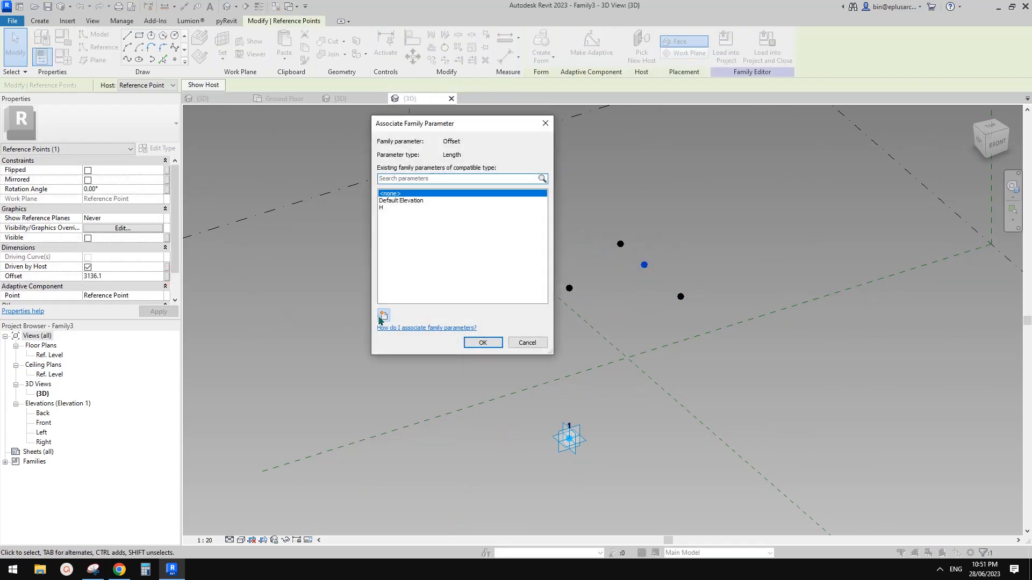
{"action": "left_click", "coordinate": [383, 316]}
{"action": "type", "text": "OFS1"}
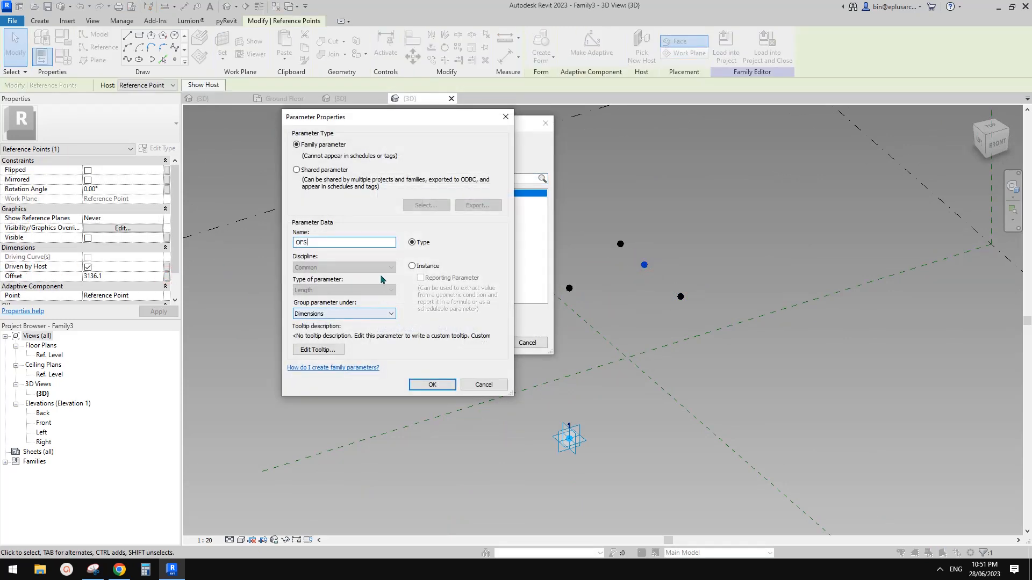
{"action": "left_click", "coordinate": [437, 385]}
{"action": "left_click", "coordinate": [488, 343]}
{"action": "left_click", "coordinate": [602, 236]}
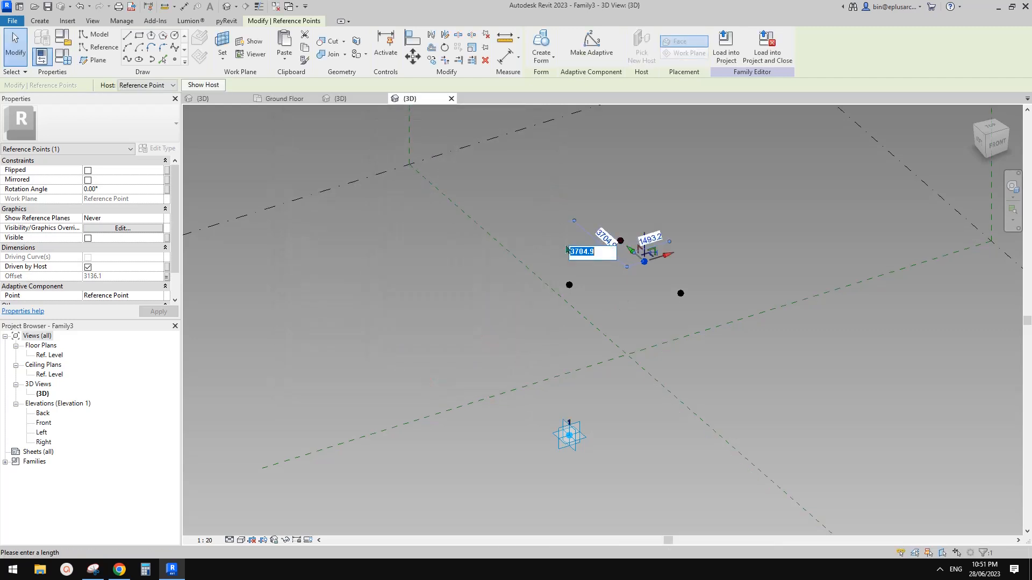
{"action": "key", "text": "Escape"}
{"action": "key", "text": "Escape"}
Step: Associate the second hosted point's Offset with a new parameter OFS2
{"action": "left_click", "coordinate": [621, 241]}
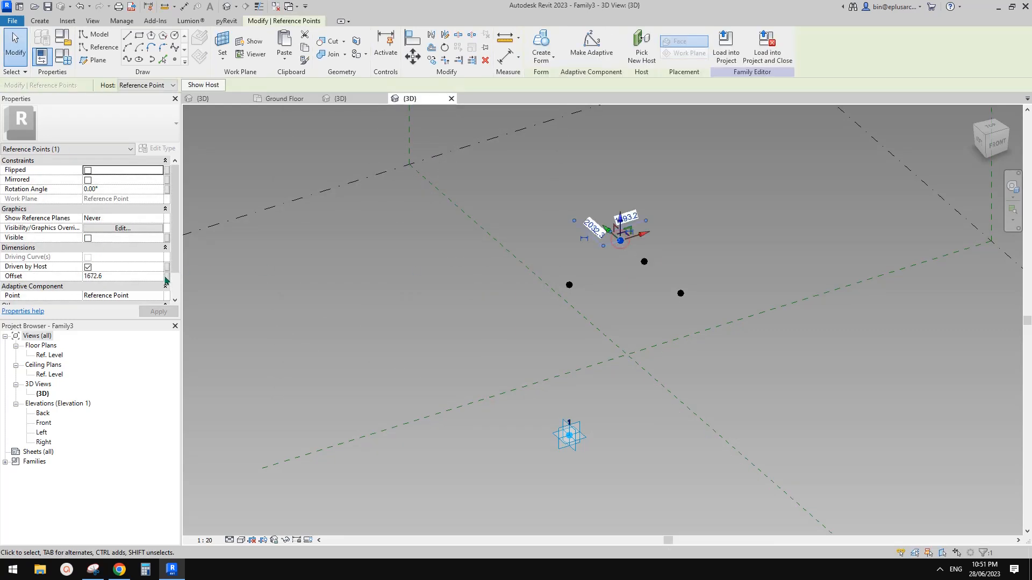
{"action": "left_click", "coordinate": [167, 277]}
{"action": "left_click", "coordinate": [385, 315]}
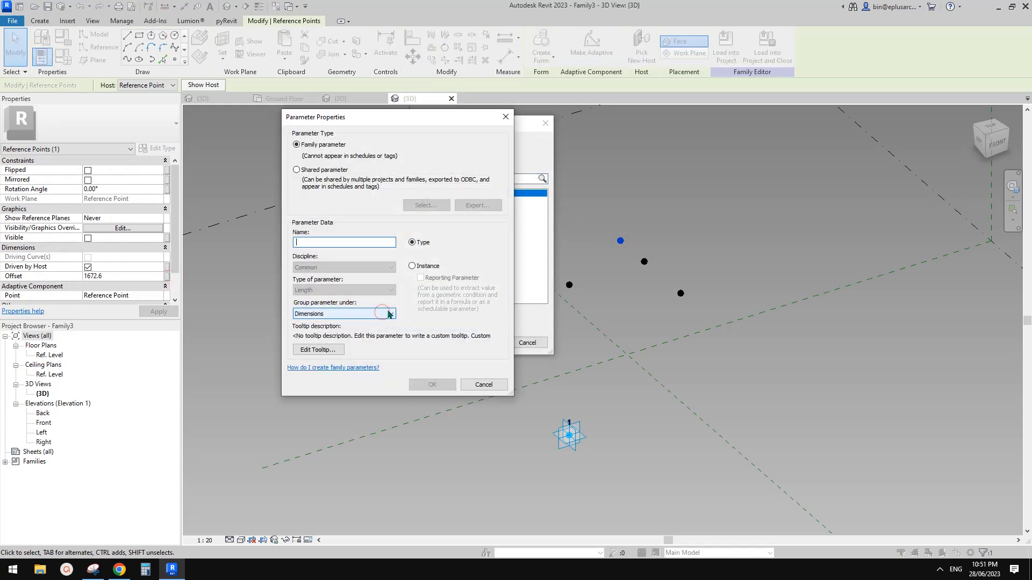
{"action": "type", "text": "OFS2"}
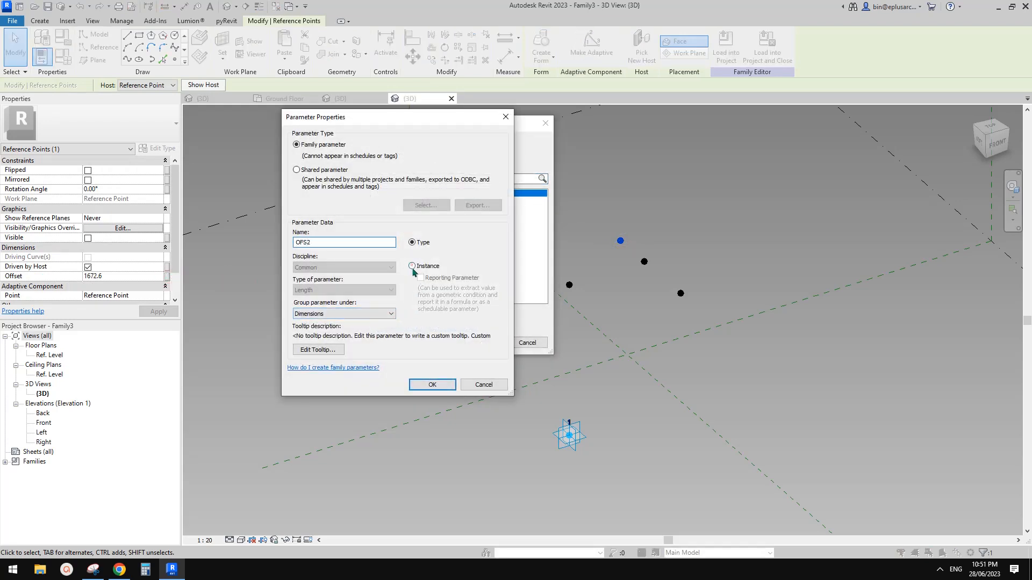
{"action": "left_click", "coordinate": [432, 385]}
{"action": "left_click", "coordinate": [489, 343]}
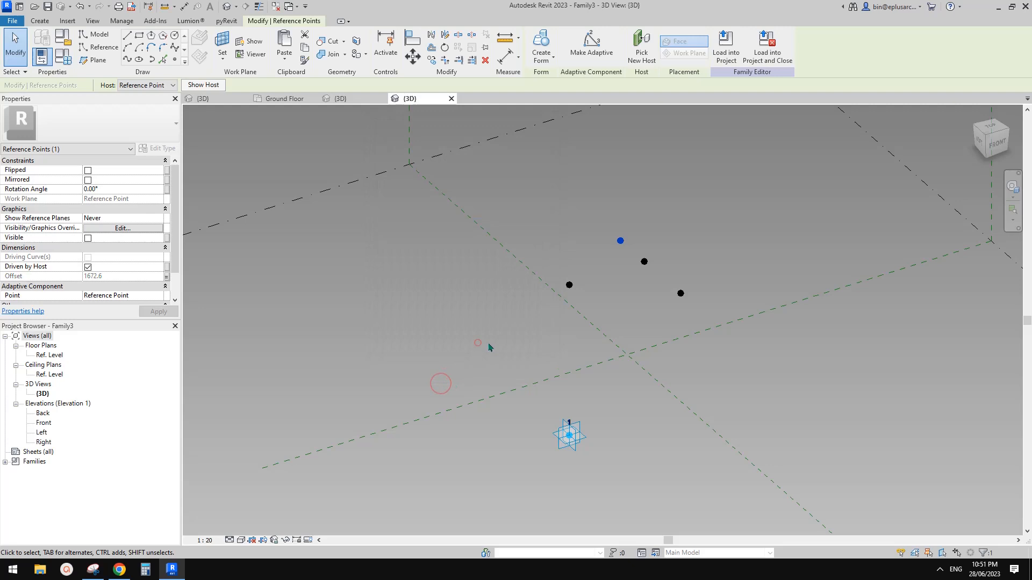
Step: Associate the remaining point's Offset with a new parameter OFS2N
{"action": "left_click", "coordinate": [679, 294]}
{"action": "left_click", "coordinate": [167, 276]}
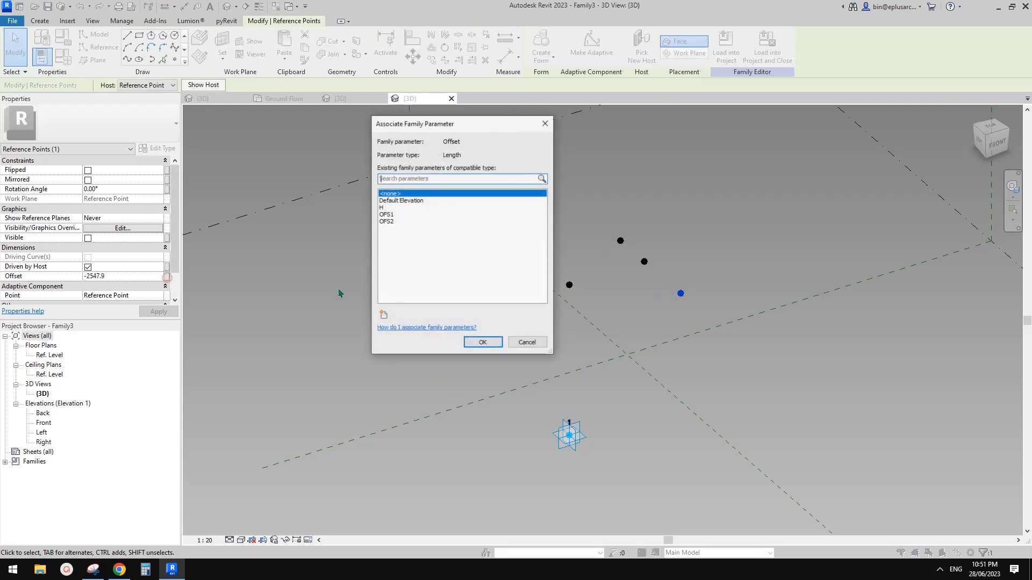
{"action": "left_click", "coordinate": [384, 314]}
{"action": "type", "text": "OF"}
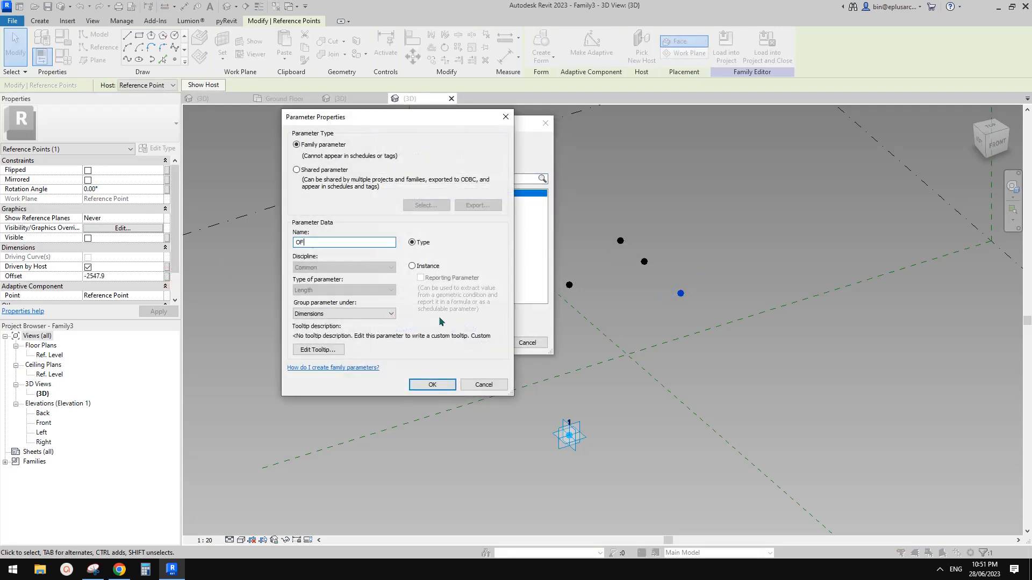
{"action": "type", "text": "S2N"}
{"action": "left_click", "coordinate": [437, 385]}
{"action": "left_click", "coordinate": [473, 344]}
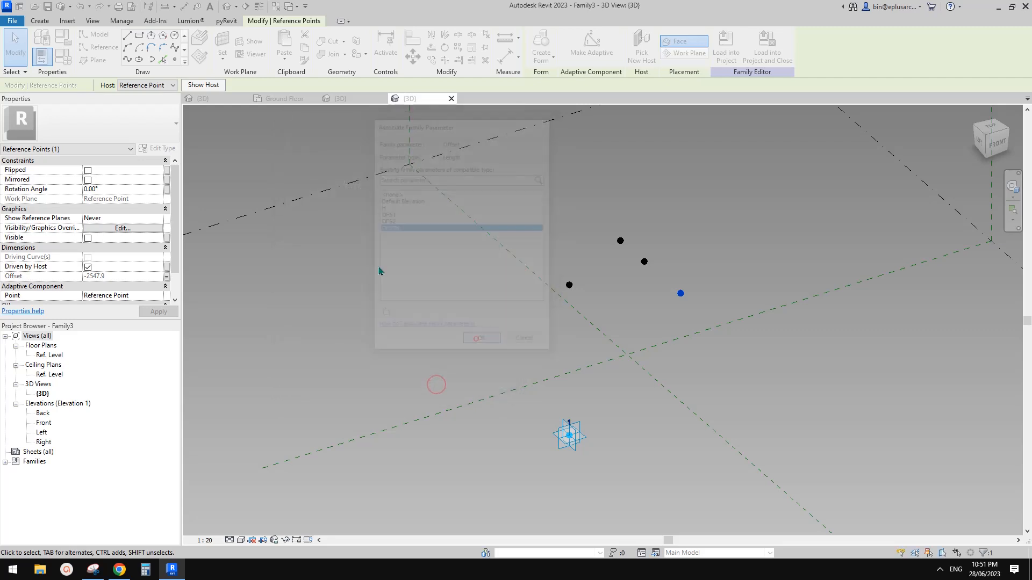
Step: In Family Types, give OFS2N the formula -OFS2
{"action": "left_click", "coordinate": [68, 60]}
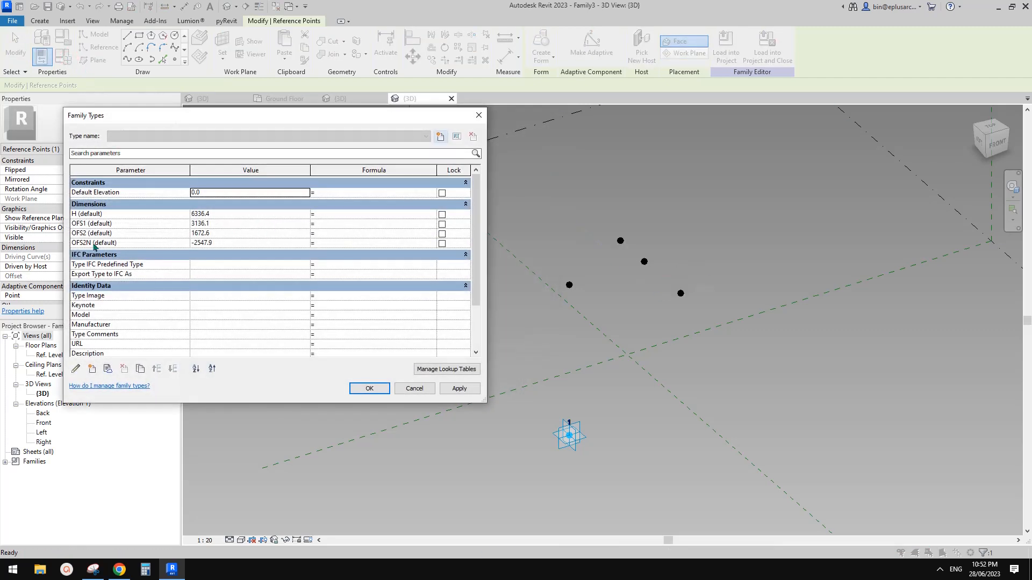
{"action": "left_click", "coordinate": [329, 244]}
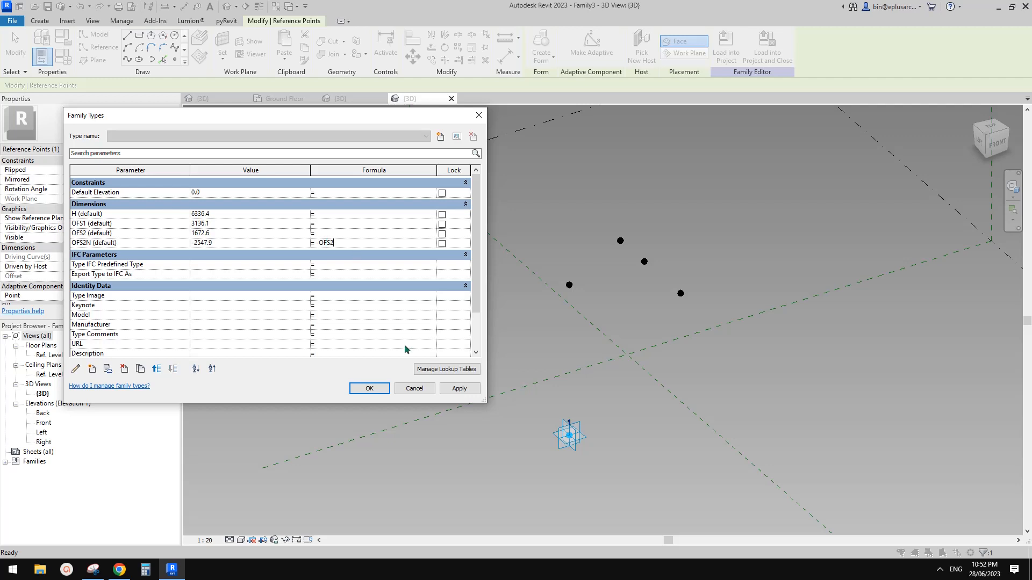
{"action": "left_click", "coordinate": [369, 388]}
{"action": "middle_click_drag", "start_coordinate": [595, 337], "coordinate": [647, 345], "text": "shift"}
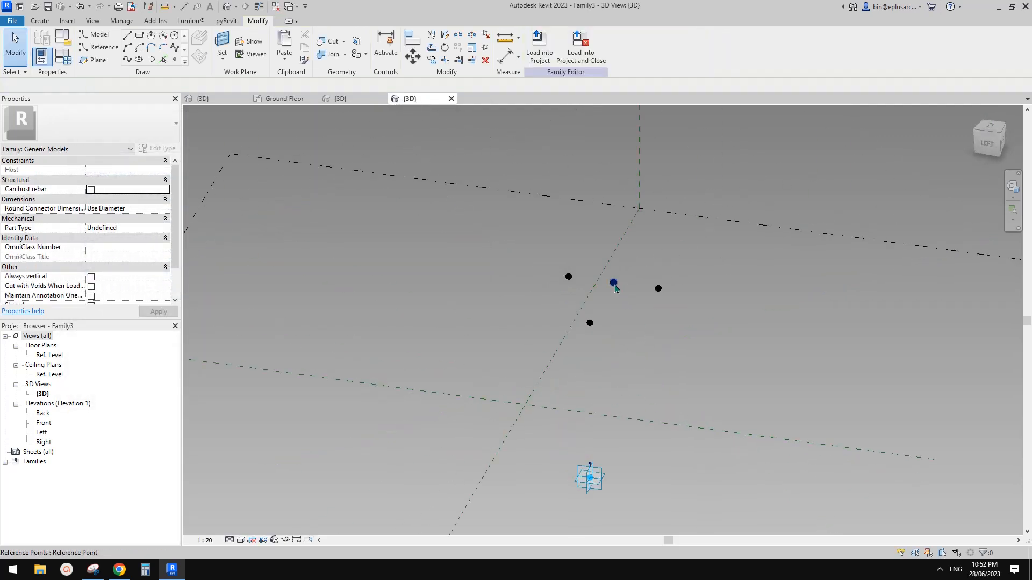
Step: Draw a 7070.0-long reference line from adaptive point 1 to the raised hosted point
{"action": "middle_click_drag", "start_coordinate": [604, 310], "coordinate": [583, 284], "text": "shift"}
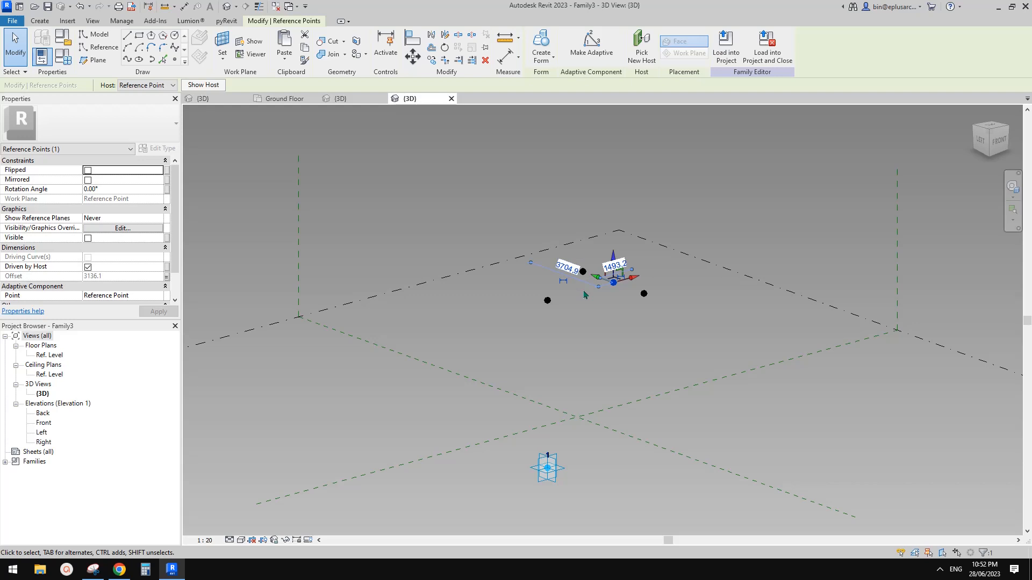
{"action": "middle_click_drag", "start_coordinate": [587, 306], "coordinate": [578, 283], "text": "shift"}
{"action": "left_click", "coordinate": [603, 293]}
{"action": "left_click", "coordinate": [602, 252]}
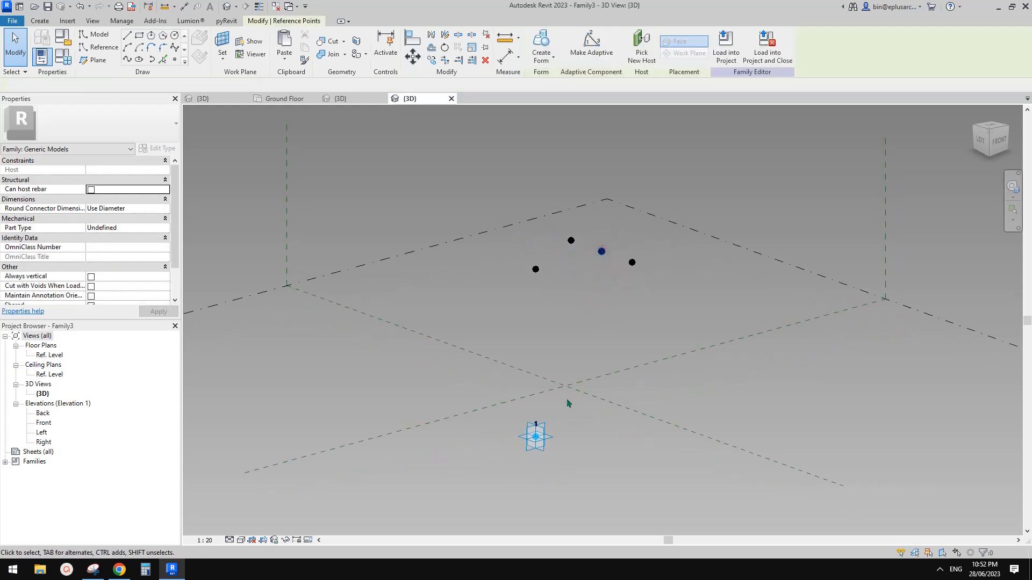
{"action": "left_click", "coordinate": [540, 442], "text": "ctrl"}
{"action": "left_click", "coordinate": [139, 60]}
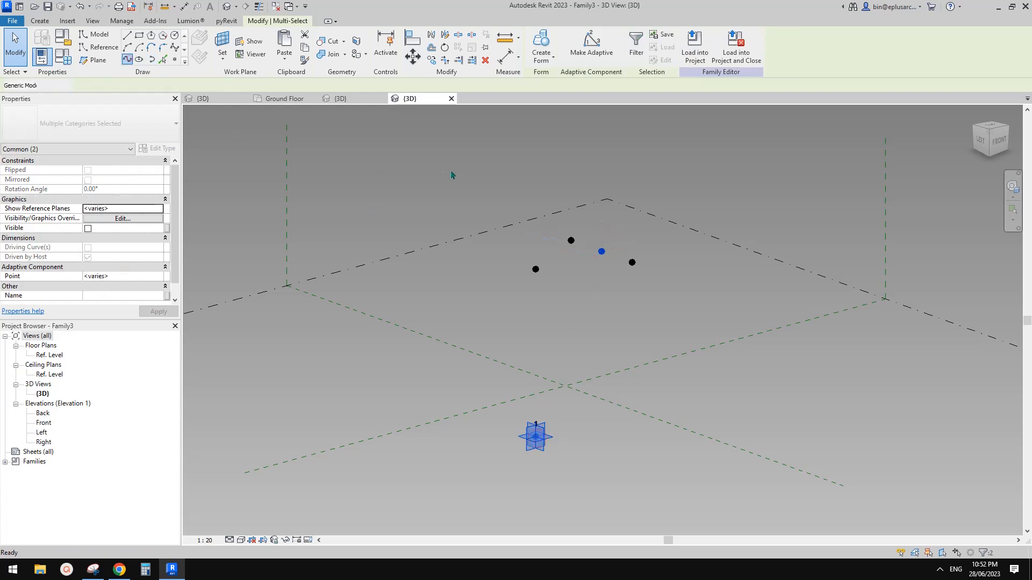
{"action": "left_click", "coordinate": [94, 248]}
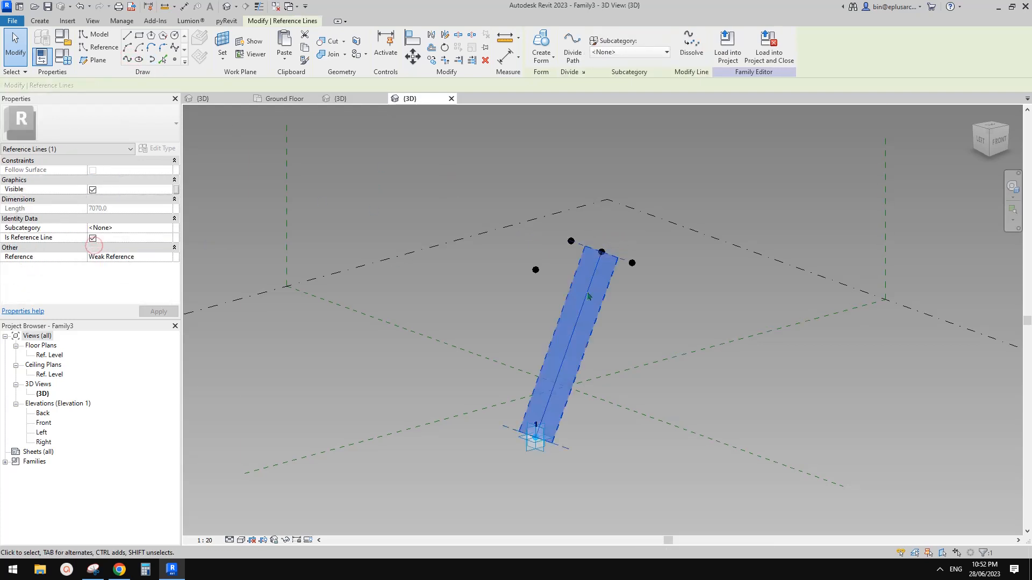
{"action": "left_click", "coordinate": [619, 317]}
{"action": "middle_click_drag", "start_coordinate": [619, 318], "coordinate": [667, 321], "text": "shift"}
{"action": "middle_click_drag", "start_coordinate": [597, 306], "coordinate": [588, 304], "text": "shift"}
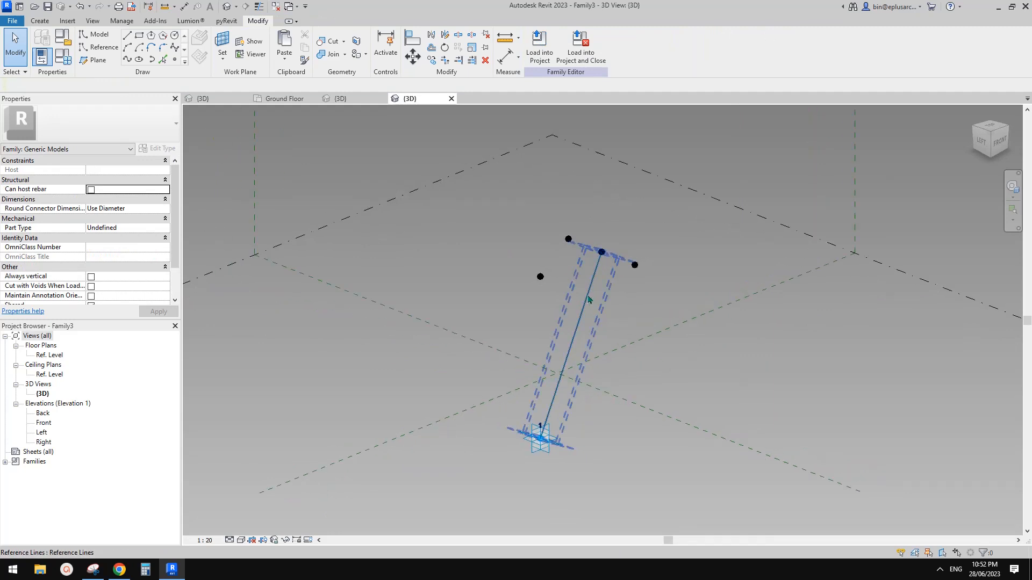
{"action": "left_click", "coordinate": [174, 60]}
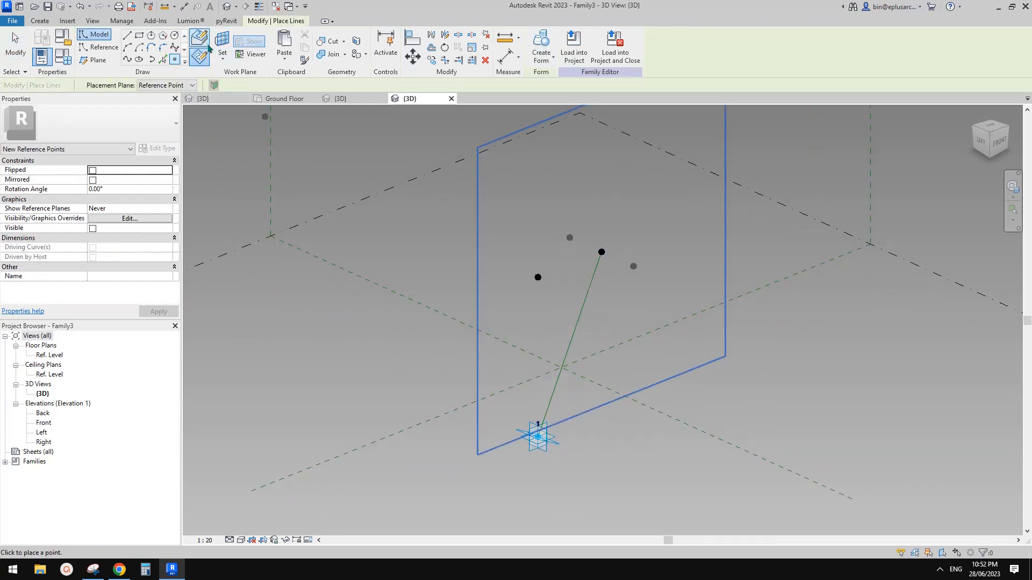
Step: Host a reference point on the reference line and set its normalized position to 0.7
{"action": "left_click", "coordinate": [588, 293]}
{"action": "key", "text": "Escape"}
{"action": "key", "text": "Escape"}
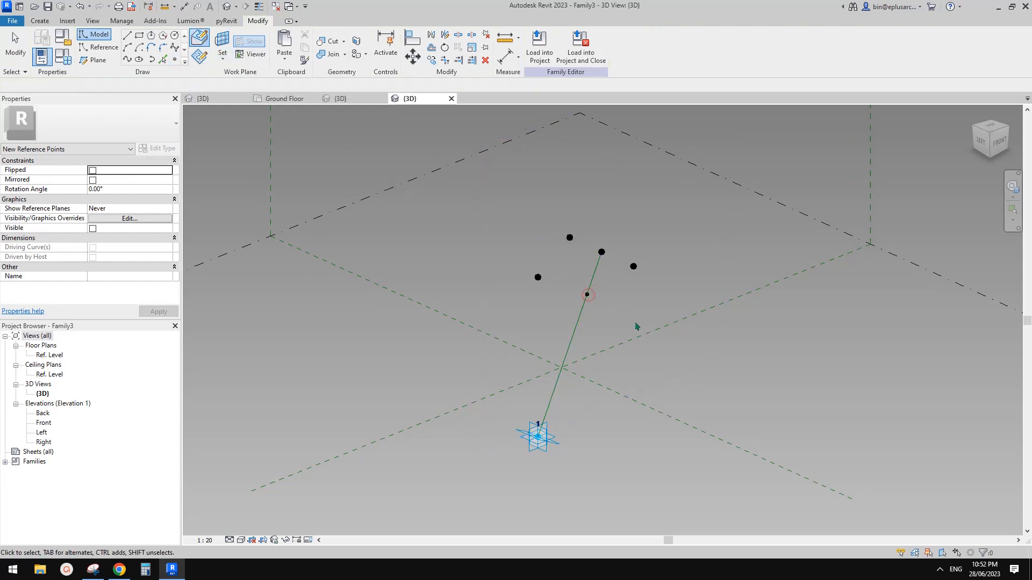
{"action": "middle_click_drag", "start_coordinate": [609, 320], "coordinate": [634, 323], "text": "shift"}
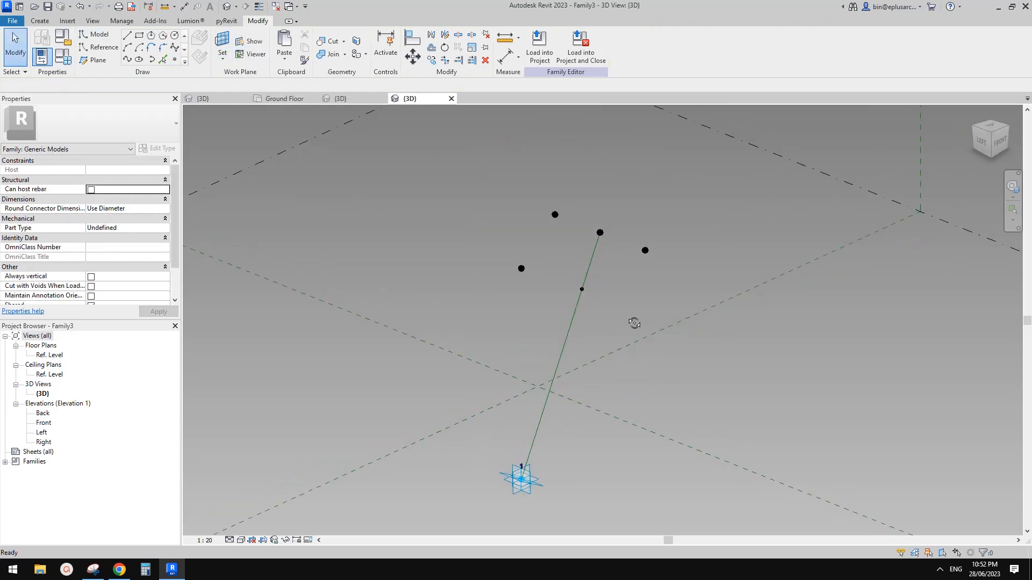
{"action": "left_click", "coordinate": [582, 290]}
{"action": "mouse_move", "coordinate": [583, 290]}
{"action": "middle_mouse_down", "text": "shift"}
{"action": "mouse_move", "coordinate": [578, 303]}
{"action": "mouse_move", "coordinate": [572, 279]}
{"action": "middle_mouse_up", "text": "shift"}
{"action": "scroll", "coordinate": [578, 276], "scroll_direction": "up", "scroll_amount": 1}
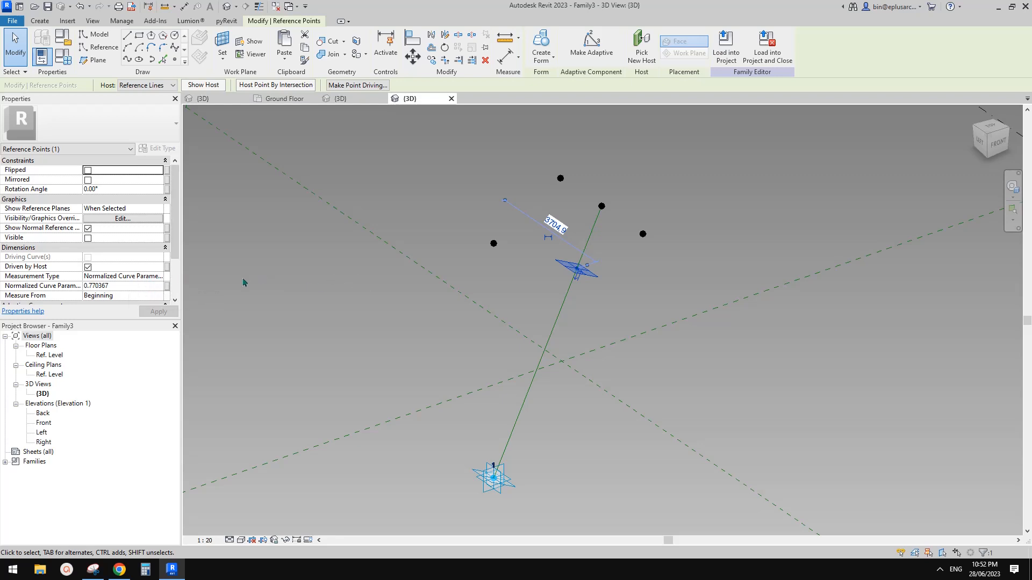
{"action": "middle_click_drag", "start_coordinate": [520, 305], "coordinate": [592, 329]}
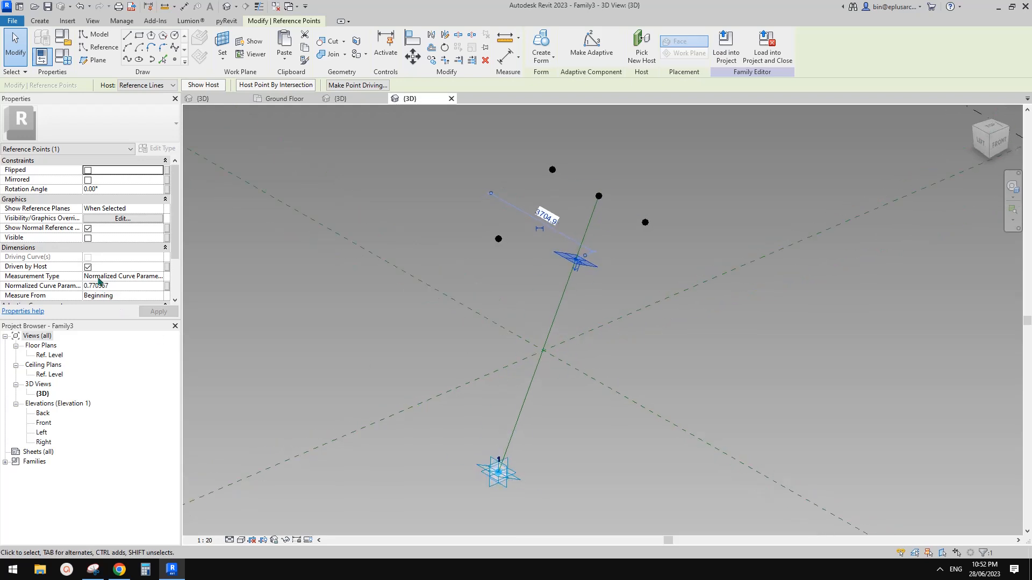
{"action": "middle_click_drag", "start_coordinate": [540, 307], "coordinate": [534, 308], "text": "shift"}
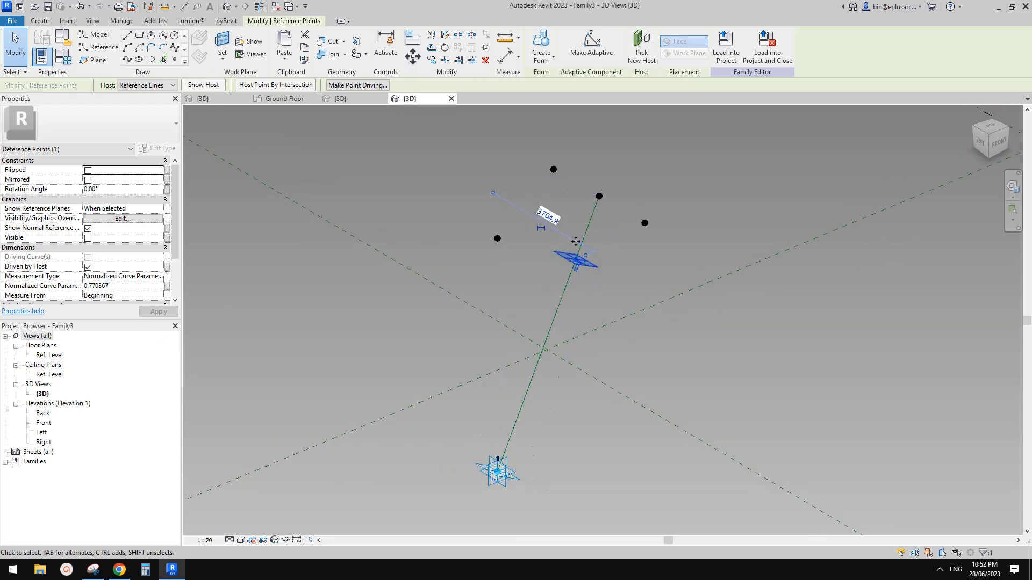
{"action": "left_click", "coordinate": [128, 289]}
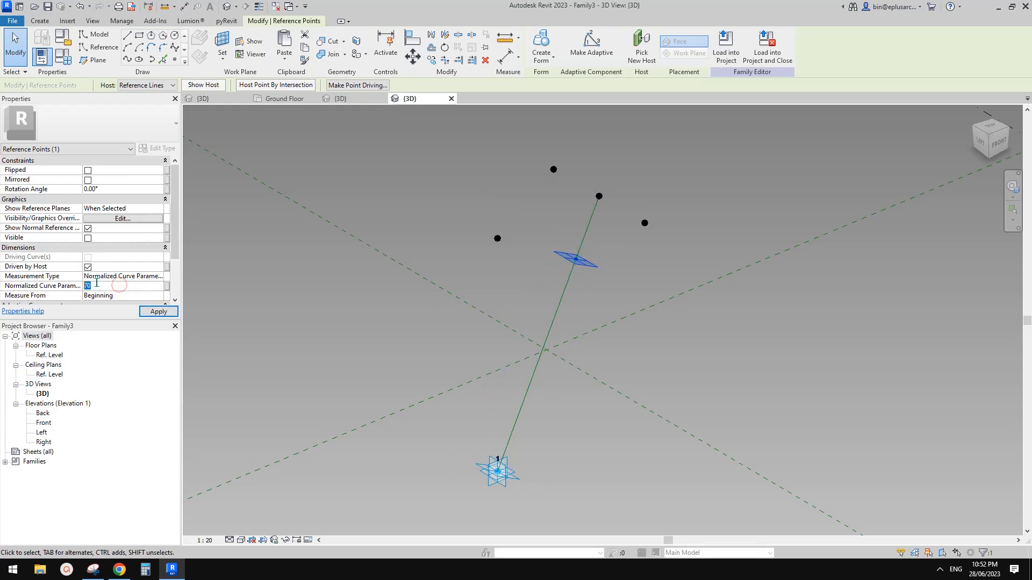
{"action": "type", "text": ".7"}
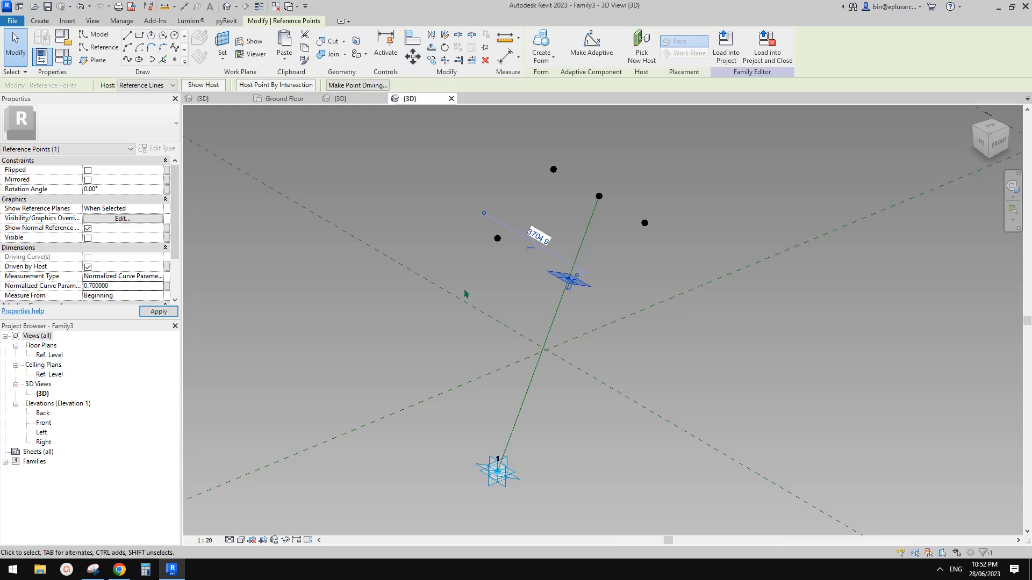
{"action": "middle_click_drag", "start_coordinate": [532, 277], "coordinate": [556, 282], "text": "shift"}
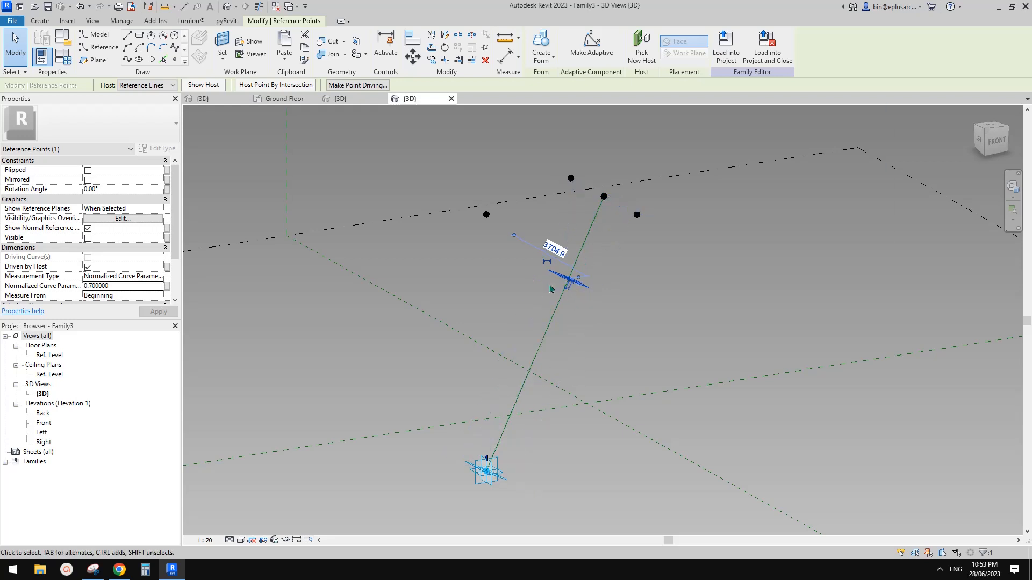
{"action": "middle_click_drag", "start_coordinate": [584, 268], "coordinate": [521, 286], "text": "shift"}
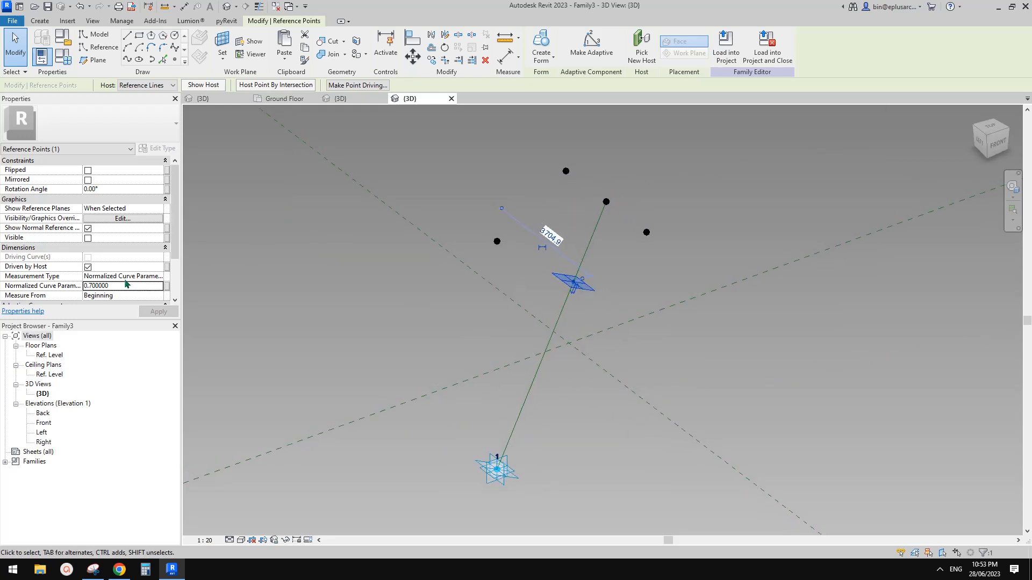
{"action": "scroll", "coordinate": [608, 247], "scroll_direction": "up", "scroll_amount": 1}
{"action": "mouse_move", "coordinate": [607, 249]}
{"action": "middle_mouse_down", "text": "shift"}
{"action": "mouse_move", "coordinate": [598, 278]}
{"action": "mouse_move", "coordinate": [605, 250]}
{"action": "middle_mouse_up", "text": "shift"}
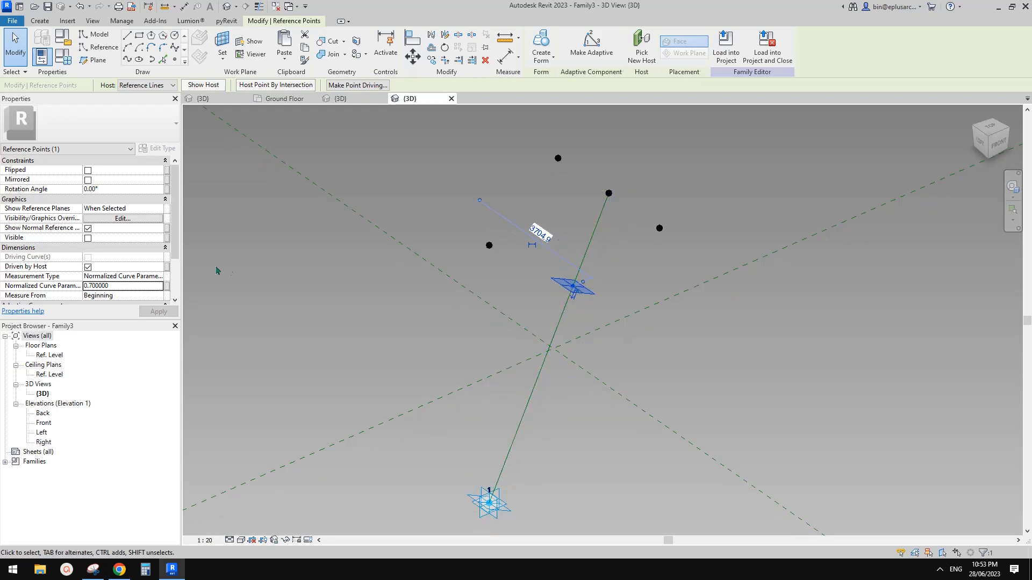
{"action": "middle_click_drag", "start_coordinate": [605, 318], "coordinate": [589, 303], "text": "shift"}
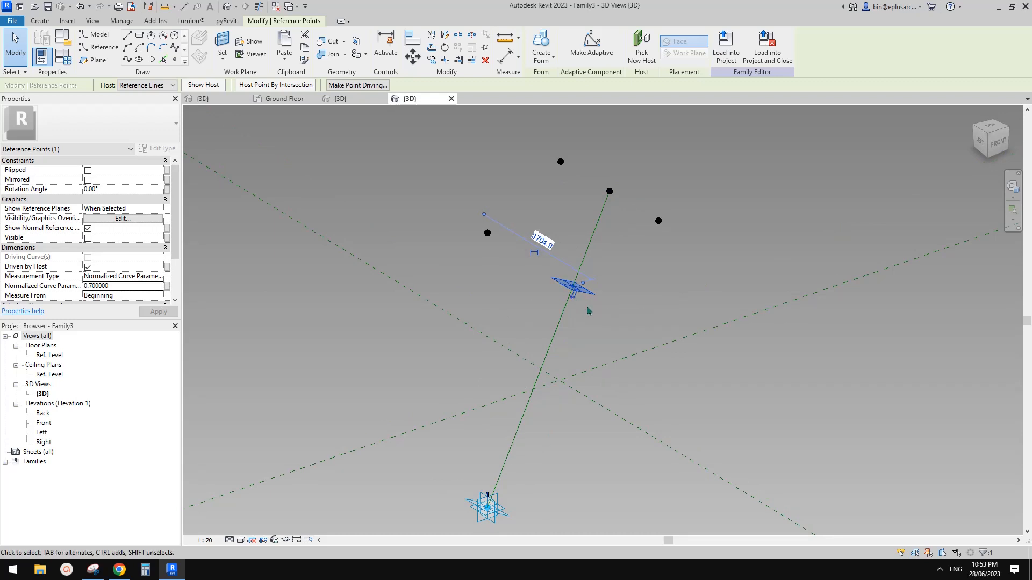
{"action": "middle_click_drag", "start_coordinate": [596, 314], "coordinate": [589, 231]}
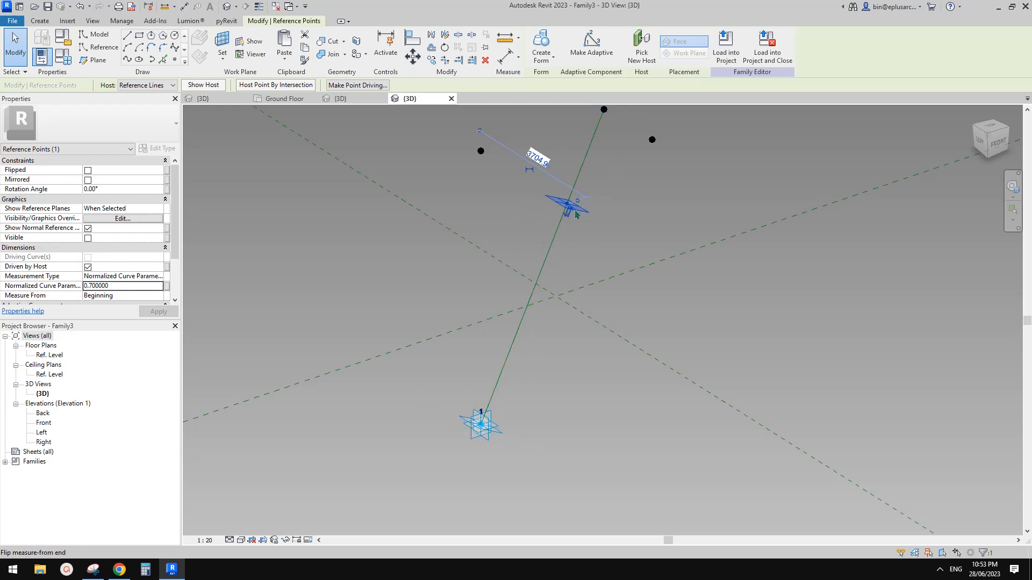
{"action": "middle_click_drag", "start_coordinate": [576, 215], "coordinate": [635, 226], "text": "shift"}
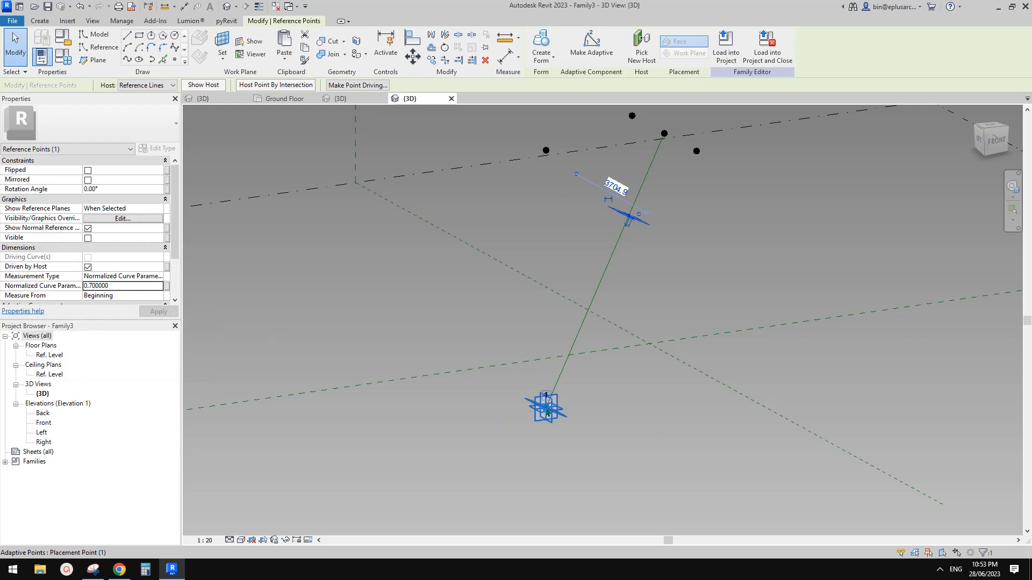
Step: Switch the point's measurement type to Segment Length and set it to 5000
{"action": "left_click", "coordinate": [161, 278]}
{"action": "left_click", "coordinate": [108, 302]}
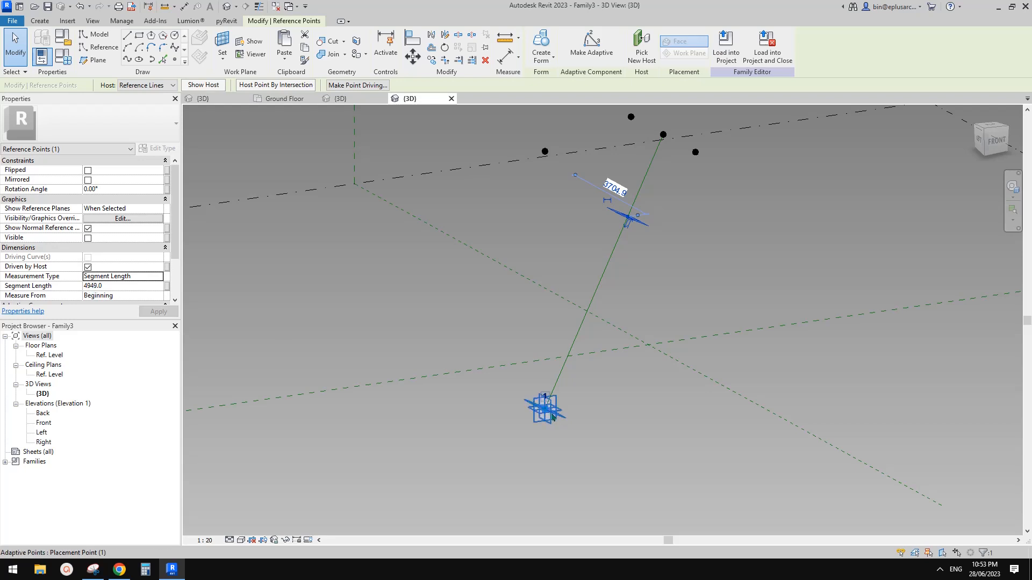
{"action": "middle_click_drag", "start_coordinate": [607, 279], "coordinate": [576, 293], "text": "shift"}
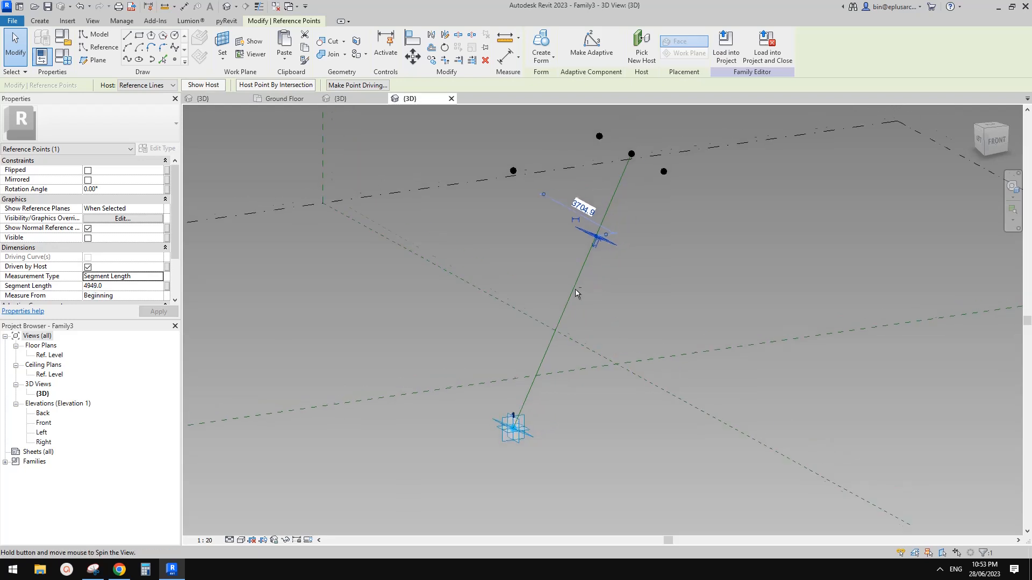
{"action": "left_click", "coordinate": [126, 286]}
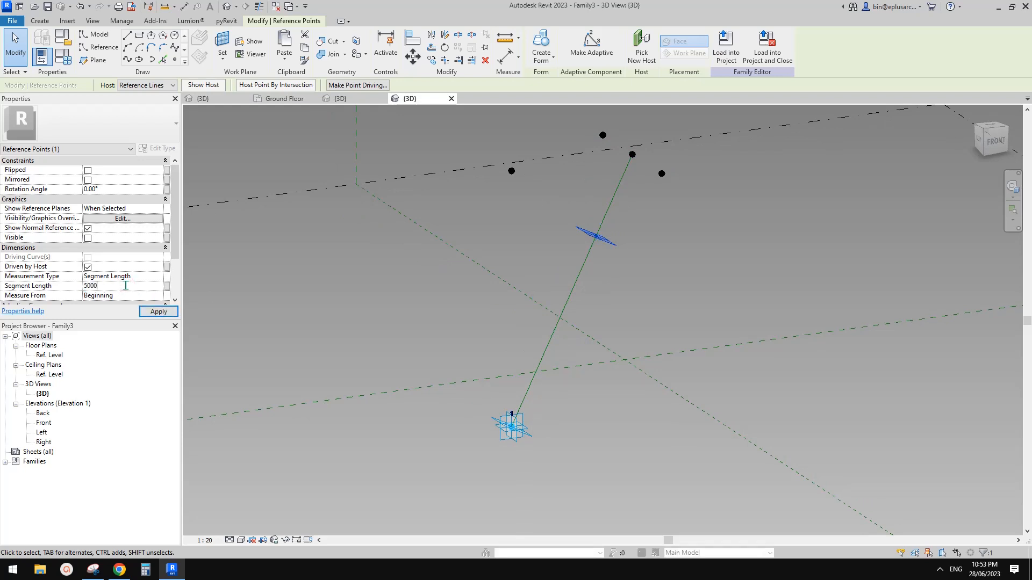
{"action": "type", "text": "5000"}
{"action": "key", "text": "Return"}
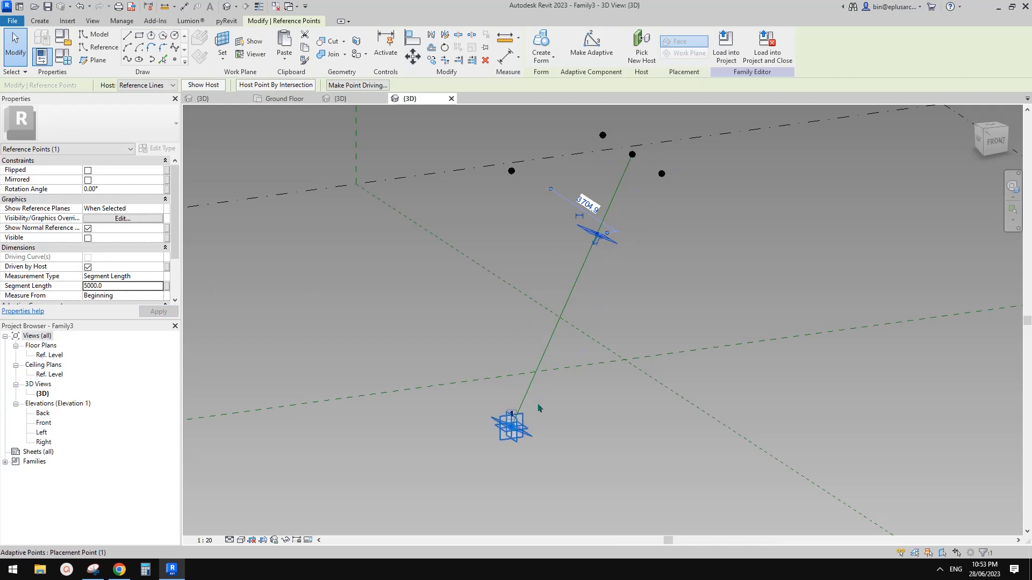
{"action": "middle_click_drag", "start_coordinate": [540, 408], "coordinate": [583, 174], "text": "shift"}
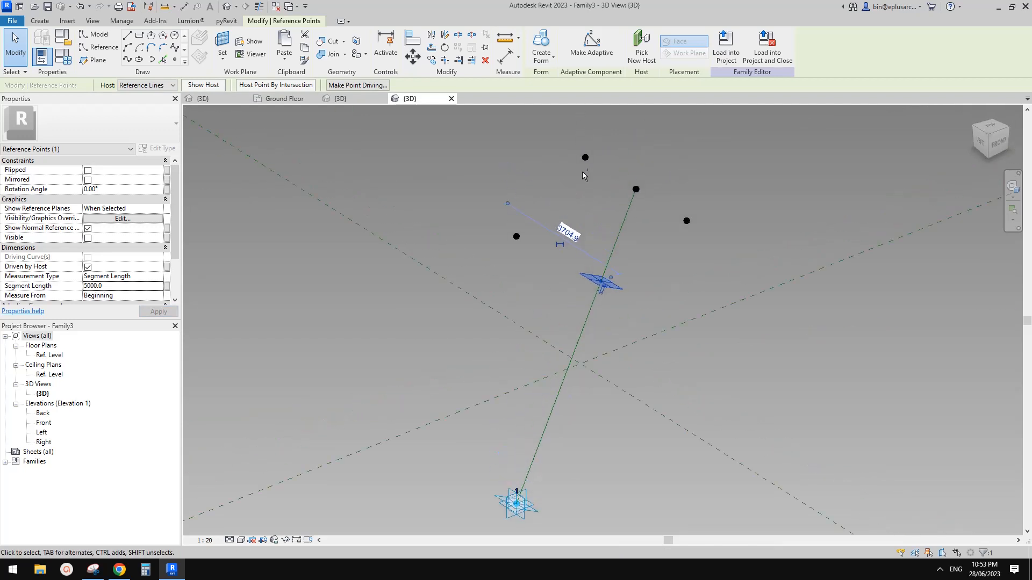
{"action": "left_click", "coordinate": [585, 158], "text": "ctrl"}
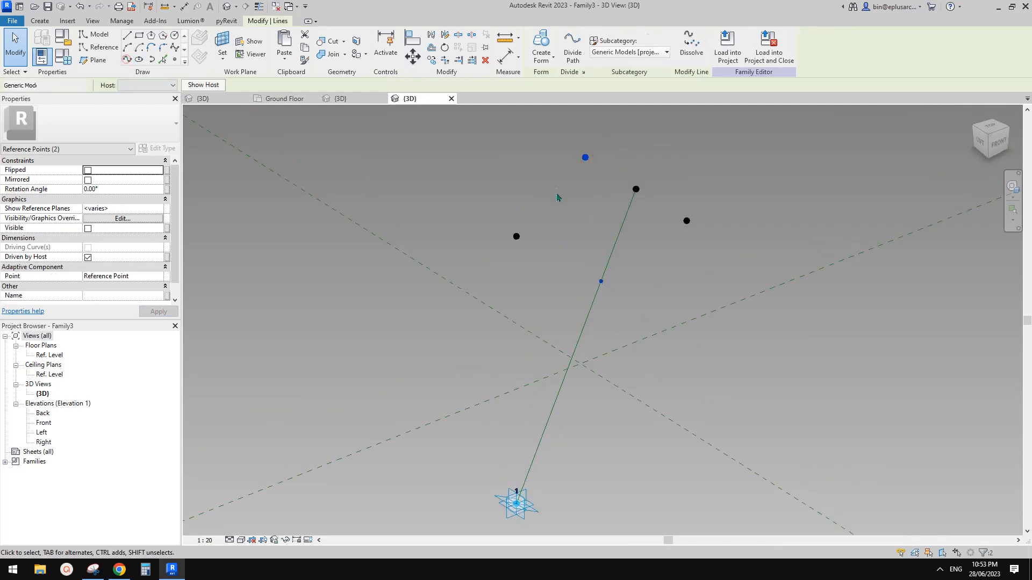
{"action": "left_click_drag", "start_coordinate": [665, 201], "coordinate": [726, 239]}
{"action": "left_click_drag", "start_coordinate": [561, 273], "coordinate": [626, 297], "text": "ctrl"}
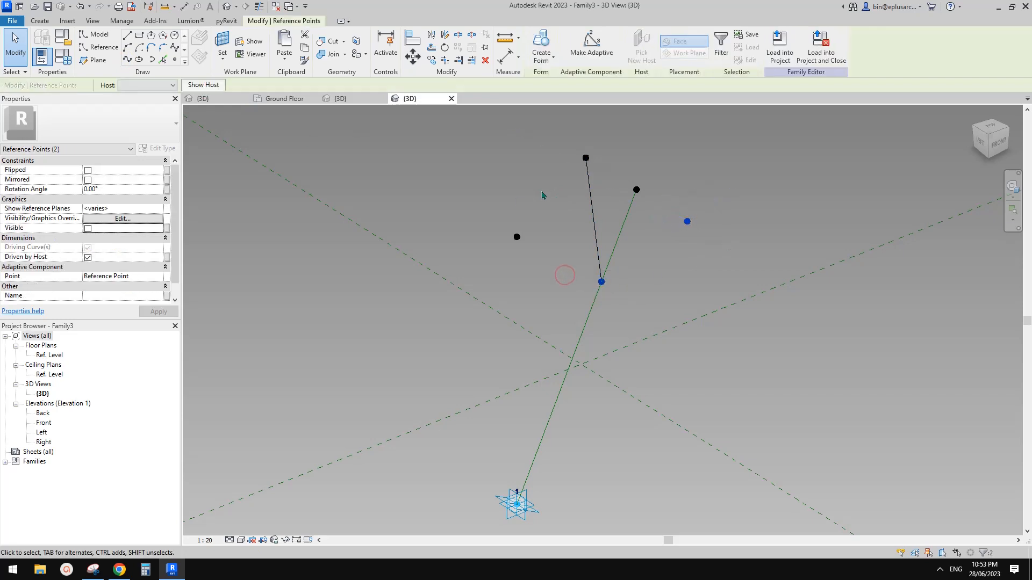
{"action": "left_click", "coordinate": [127, 59]}
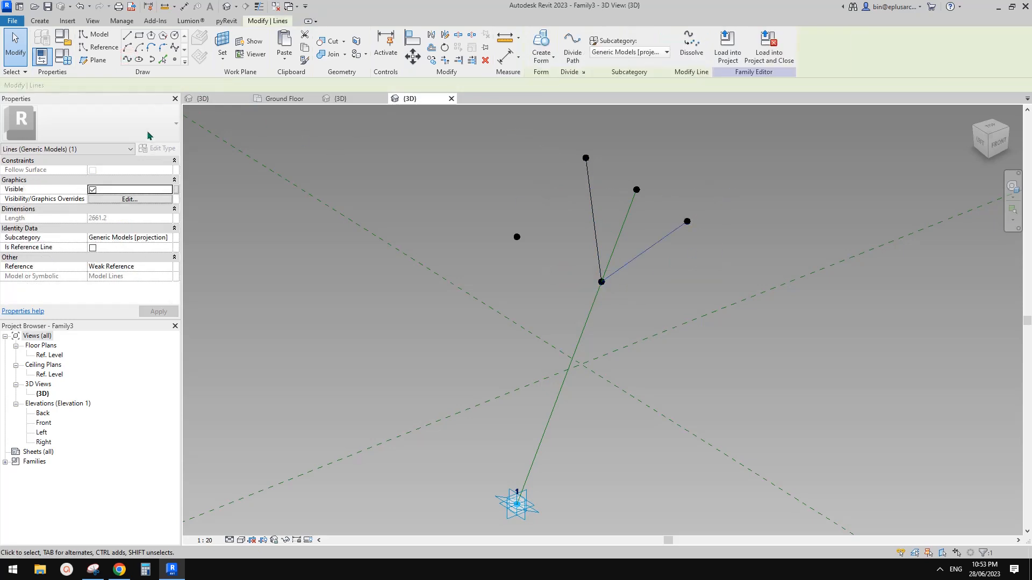
{"action": "left_click", "coordinate": [597, 226], "text": "ctrl"}
{"action": "left_click", "coordinate": [92, 247]}
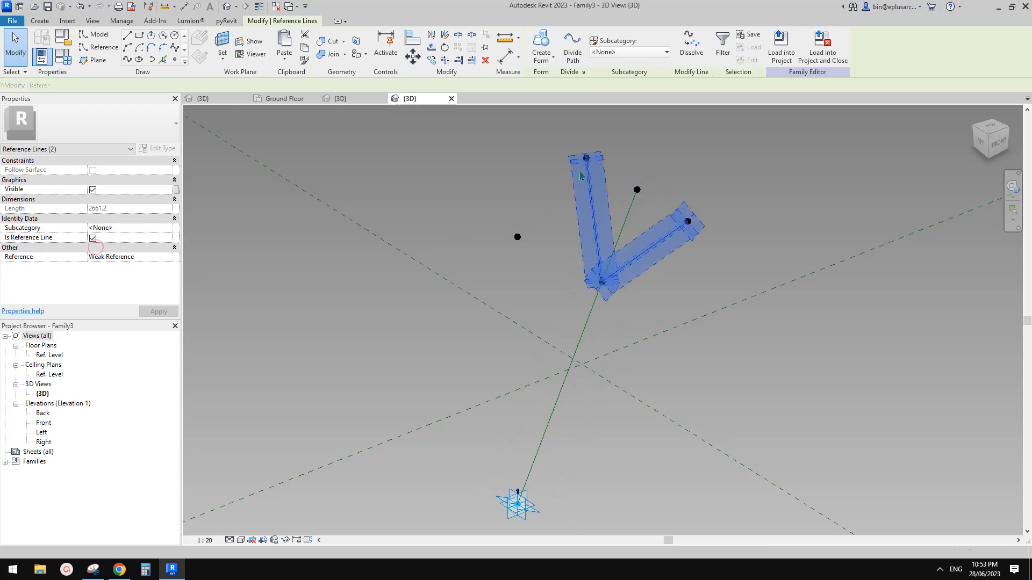
{"action": "left_click", "coordinate": [622, 321]}
{"action": "middle_click_drag", "start_coordinate": [622, 320], "coordinate": [618, 269], "text": "shift"}
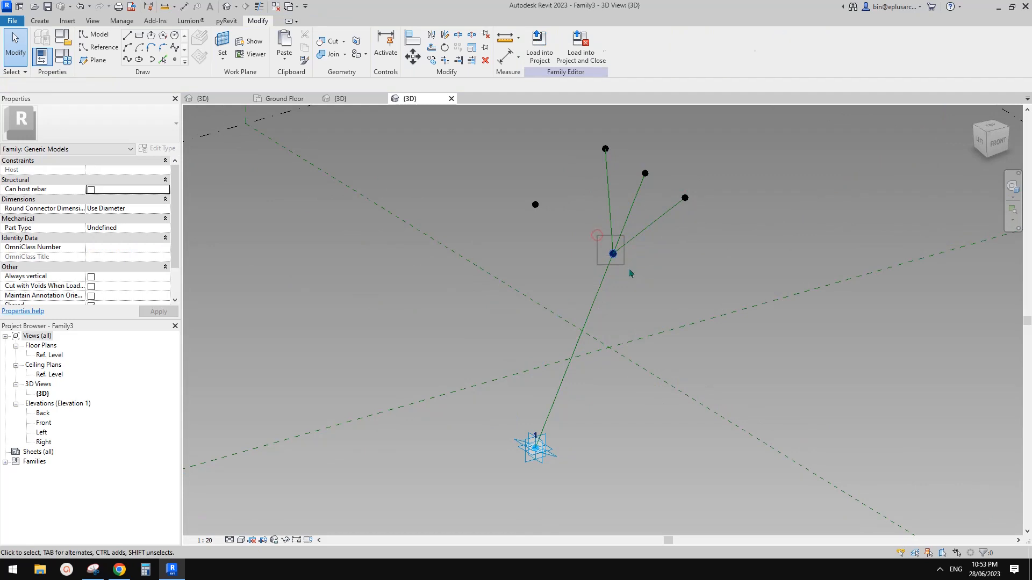
{"action": "left_click", "coordinate": [613, 252]}
{"action": "middle_click_drag", "start_coordinate": [549, 458], "coordinate": [545, 418]}
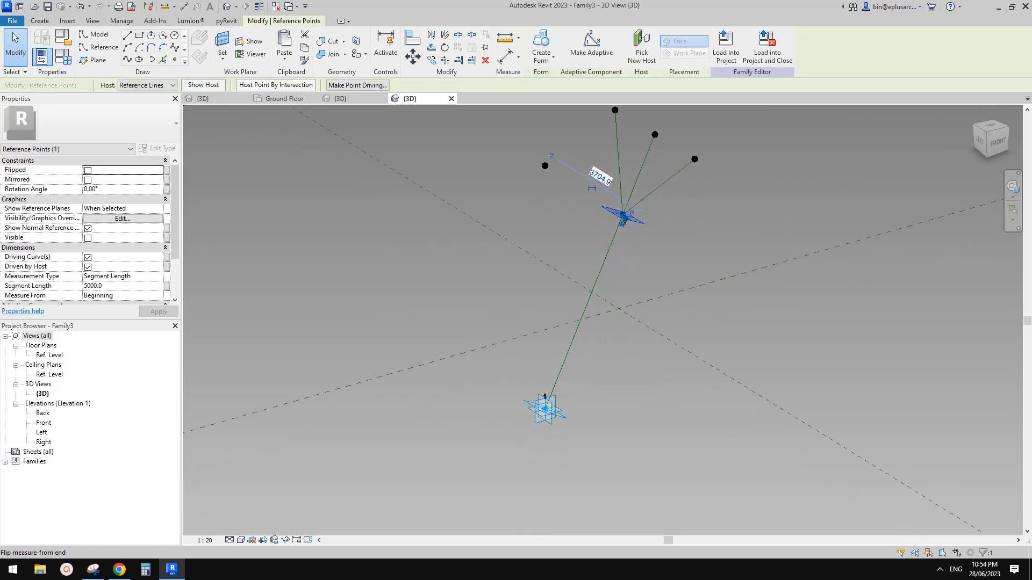
{"action": "left_click", "coordinate": [555, 422], "text": "ctrl"}
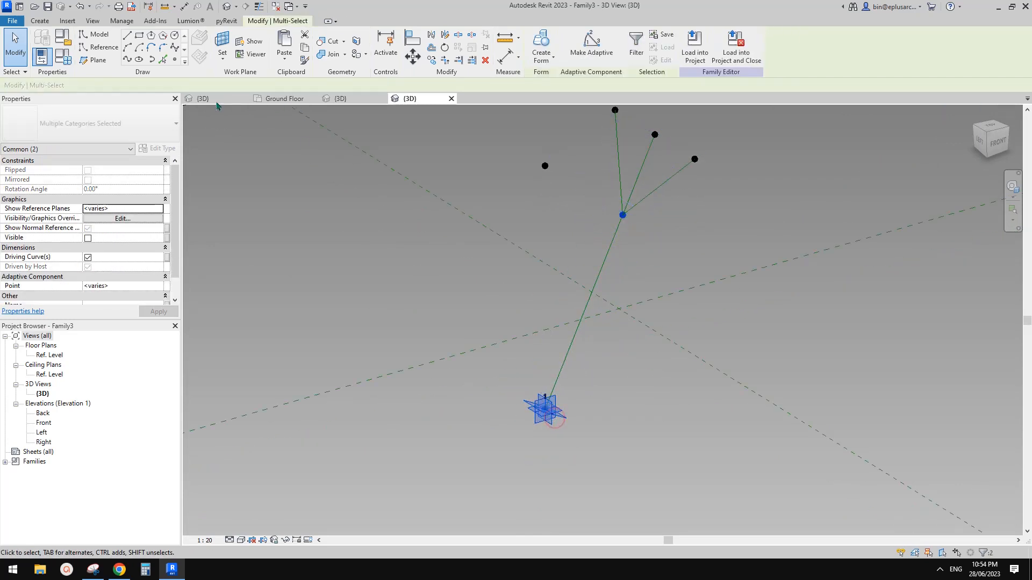
{"action": "left_click", "coordinate": [126, 60]}
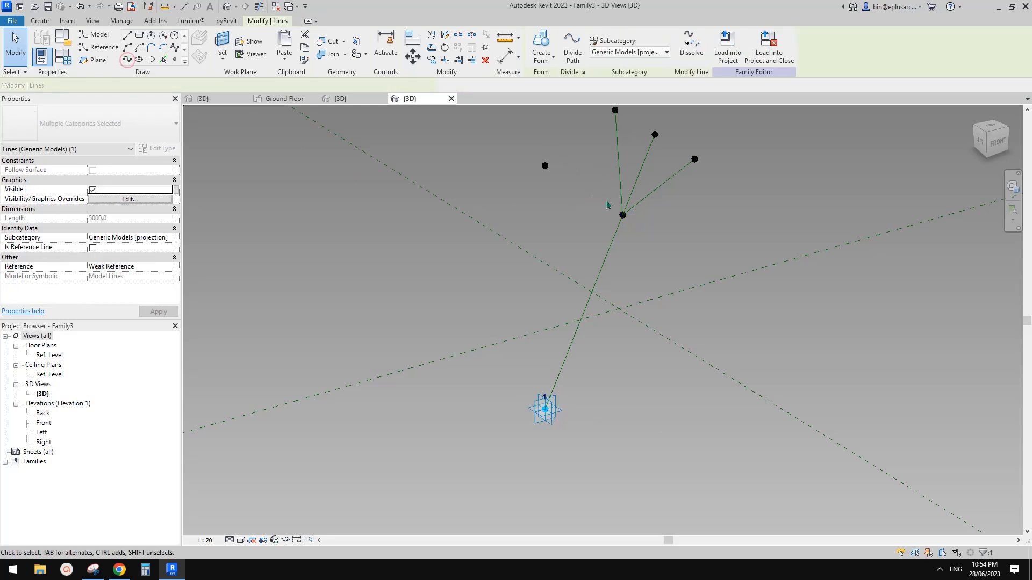
{"action": "left_click", "coordinate": [93, 248]}
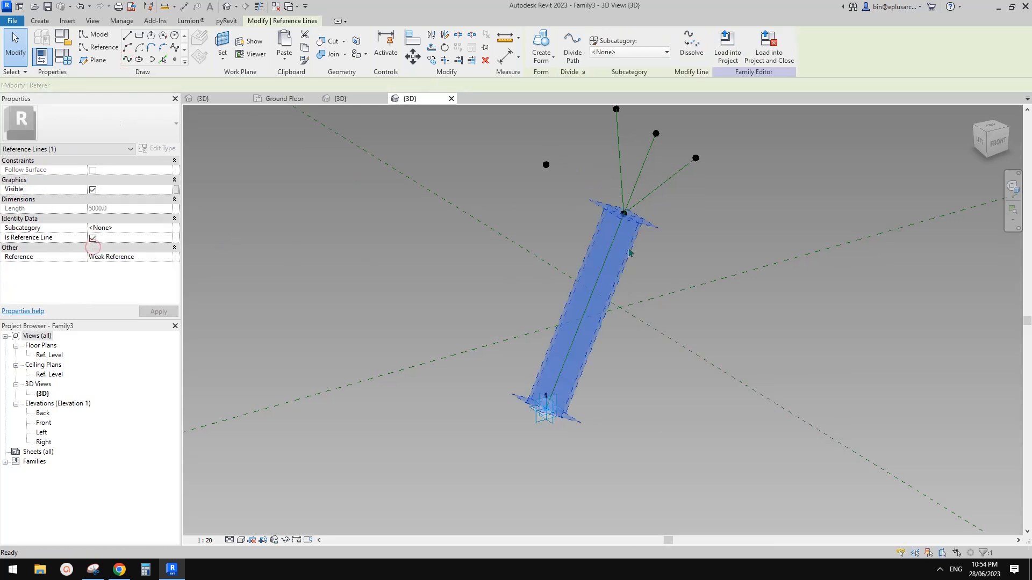
{"action": "key", "text": "Escape"}
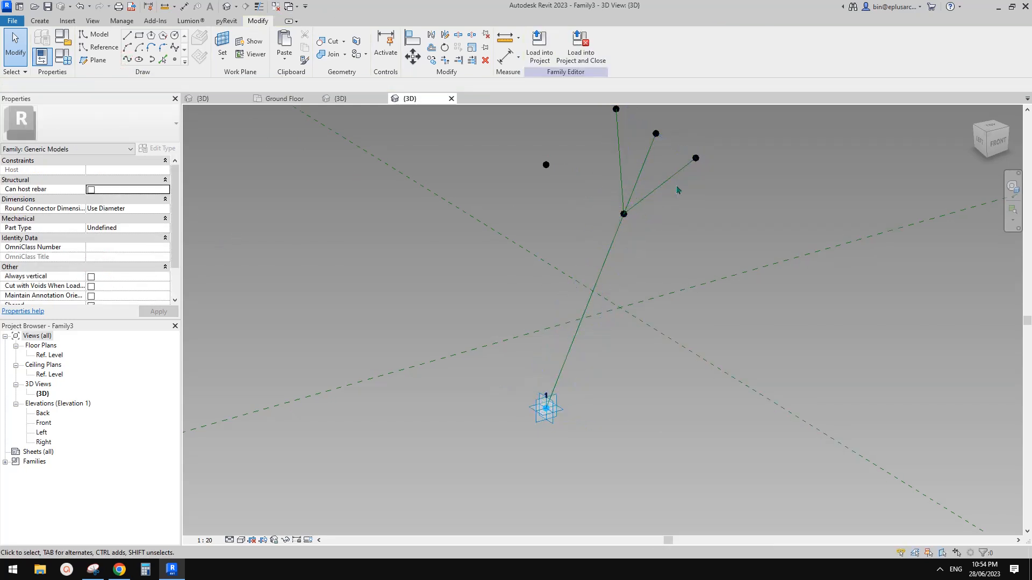
{"action": "middle_click_drag", "start_coordinate": [626, 233], "coordinate": [676, 239]}
{"action": "middle_click_drag", "start_coordinate": [602, 200], "coordinate": [562, 198], "text": "shift"}
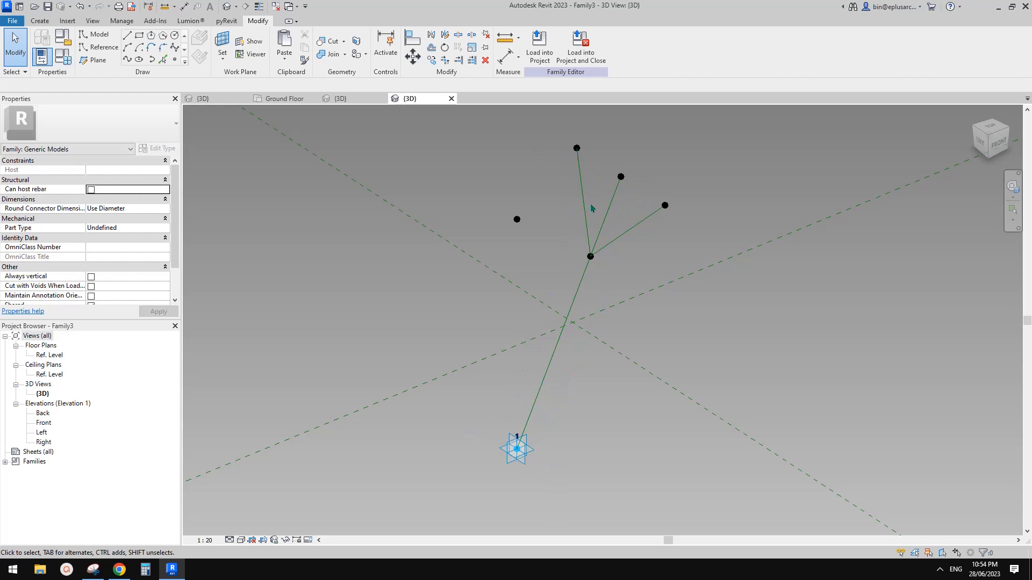
{"action": "mouse_move", "coordinate": [592, 215]}
{"action": "middle_mouse_down", "text": "shift"}
{"action": "mouse_move", "coordinate": [612, 218]}
{"action": "mouse_move", "coordinate": [570, 231]}
{"action": "middle_mouse_up", "text": "shift"}
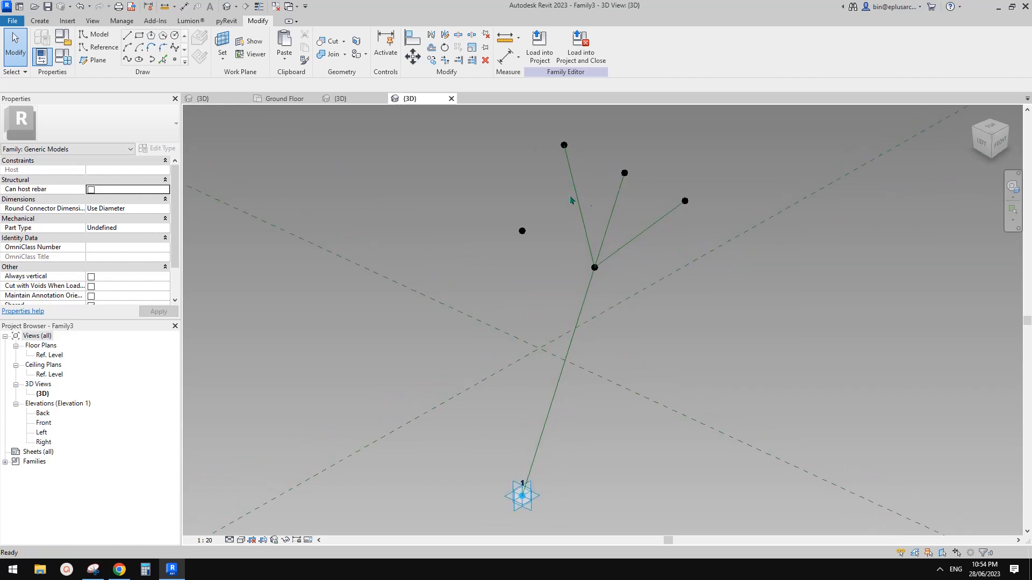
{"action": "scroll", "coordinate": [610, 183], "scroll_direction": "up", "scroll_amount": 1}
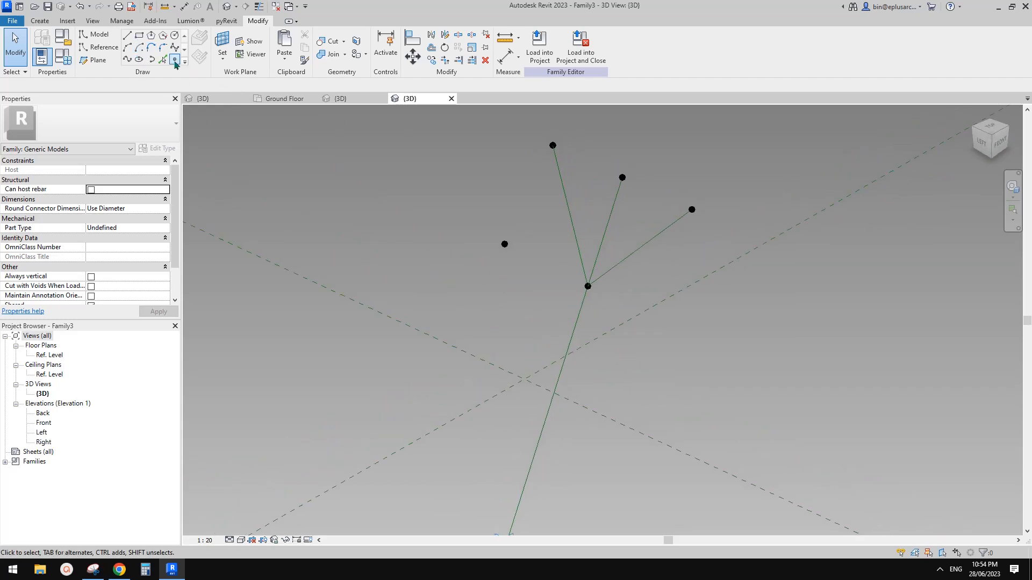
{"action": "middle_click_drag", "start_coordinate": [525, 203], "coordinate": [522, 186]}
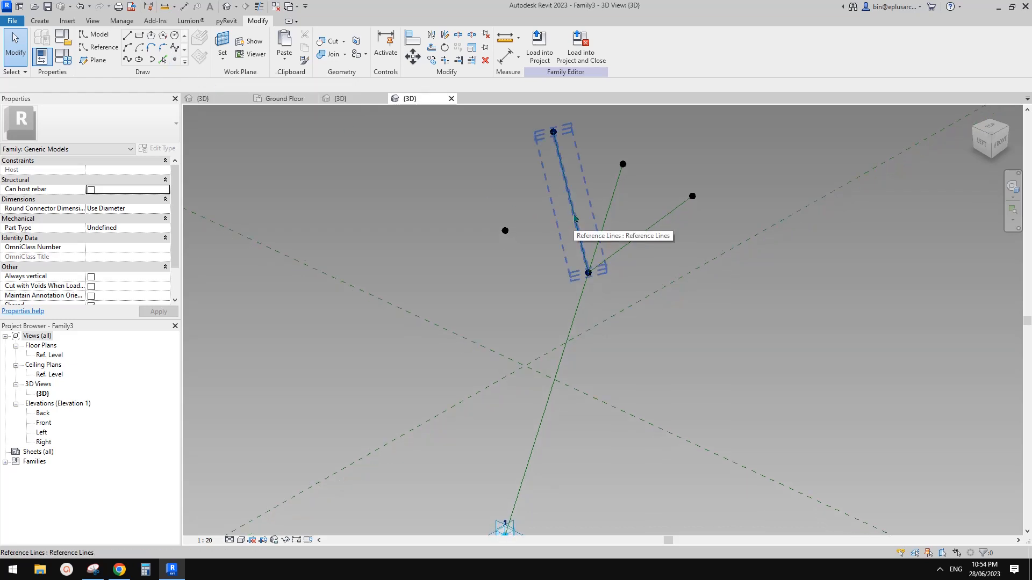
{"action": "middle_click_drag", "start_coordinate": [537, 223], "coordinate": [566, 195], "text": "shift"}
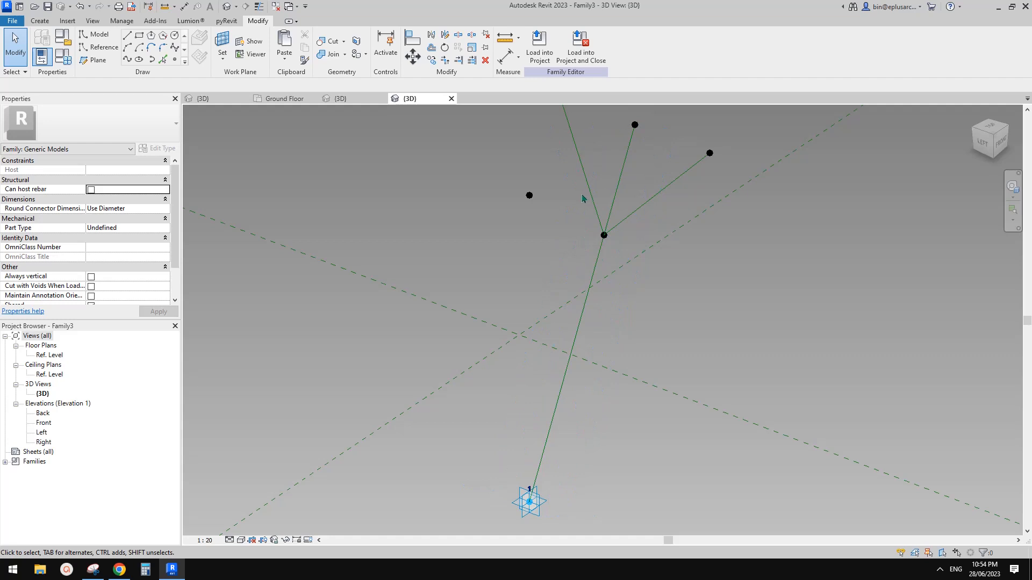
{"action": "middle_click_drag", "start_coordinate": [583, 199], "coordinate": [442, 162], "text": "shift"}
Step: Place a reference point partway along the upper-left branch line of the Y
{"action": "left_click", "coordinate": [175, 60]}
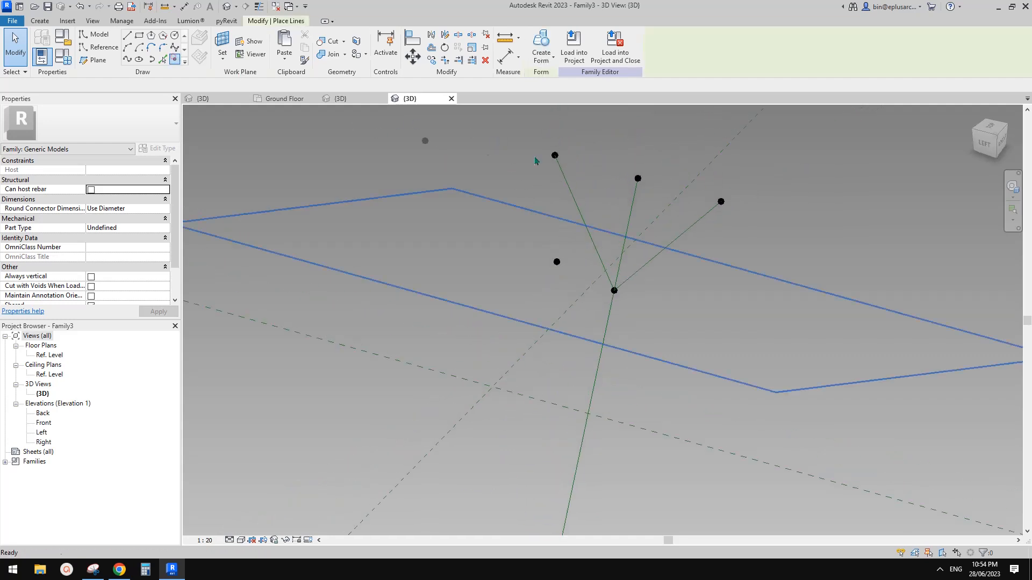
{"action": "scroll", "coordinate": [573, 134], "scroll_direction": "up", "scroll_amount": 2}
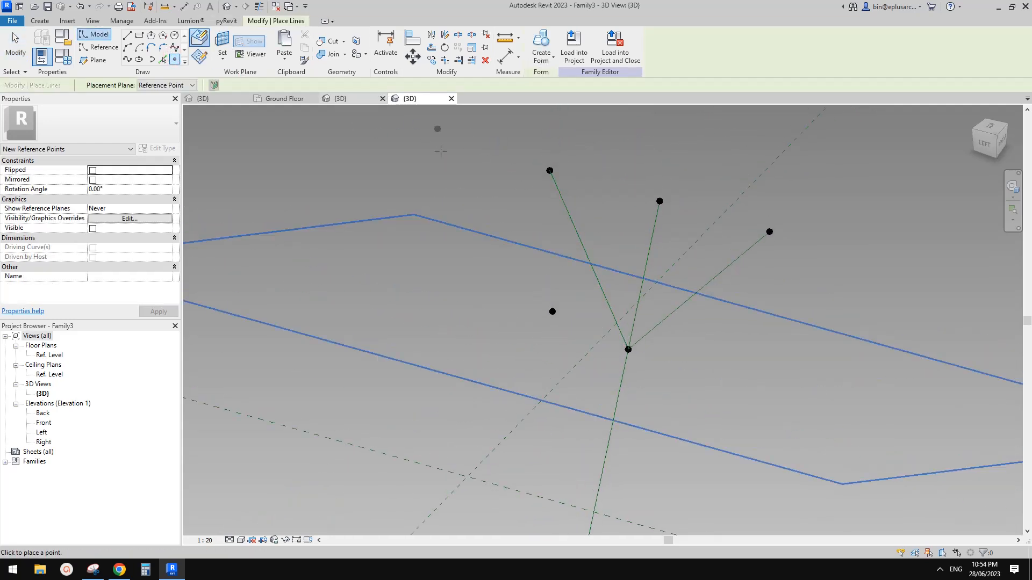
{"action": "left_click", "coordinate": [563, 200]}
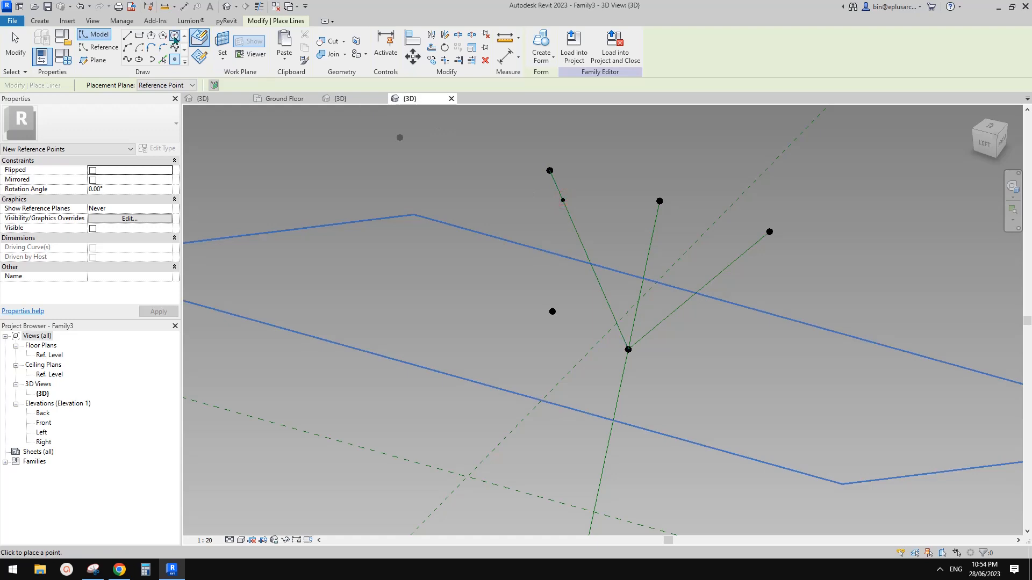
Step: Draw a circle of size 50 on the new point's work plane
{"action": "left_click", "coordinate": [175, 39]}
{"action": "left_click", "coordinate": [223, 39]}
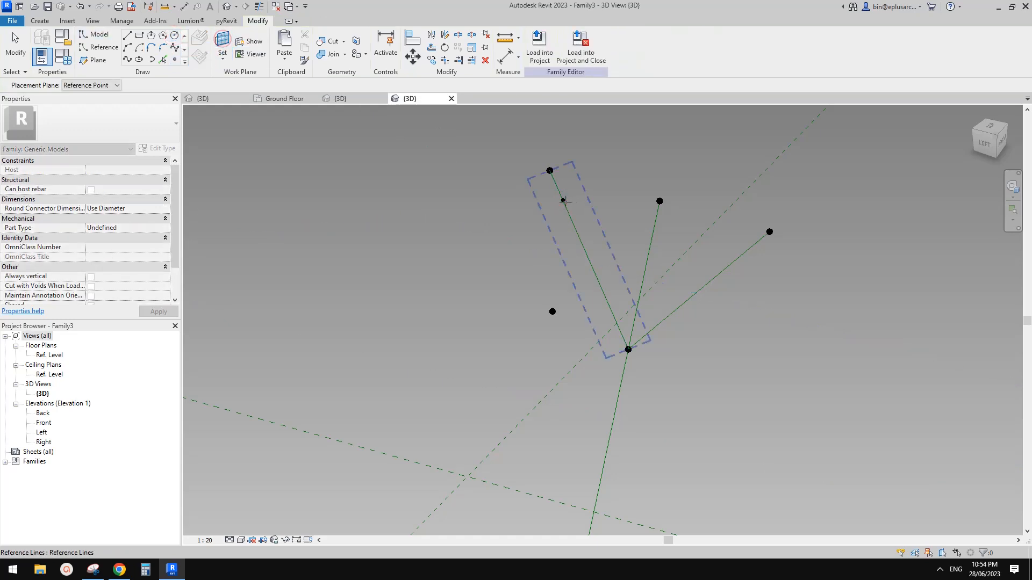
{"action": "left_click", "coordinate": [563, 200]}
{"action": "scroll", "coordinate": [575, 217], "scroll_direction": "up", "scroll_amount": 1}
{"action": "middle_click_drag", "start_coordinate": [579, 230], "coordinate": [611, 120], "text": "shift"}
{"action": "scroll", "coordinate": [538, 227], "scroll_direction": "up", "scroll_amount": 2}
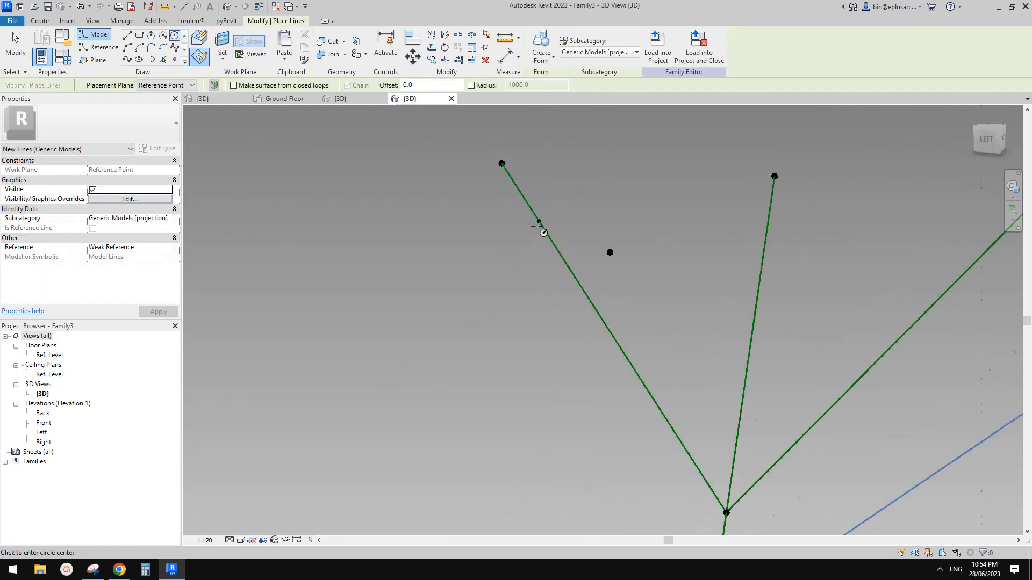
{"action": "left_click", "coordinate": [539, 222]}
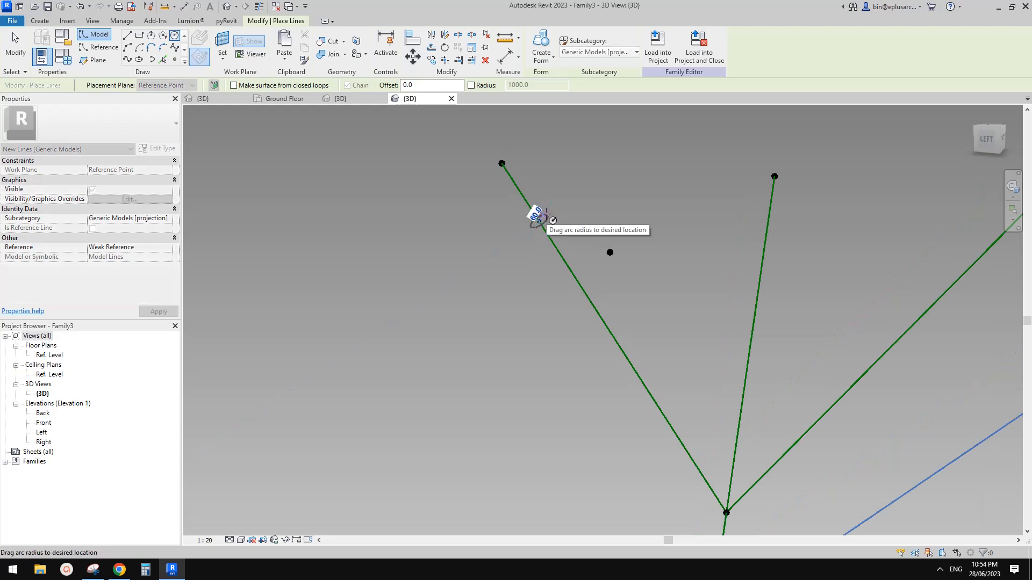
{"action": "scroll", "coordinate": [541, 219], "scroll_direction": "up", "scroll_amount": 2}
{"action": "left_click", "coordinate": [535, 215]}
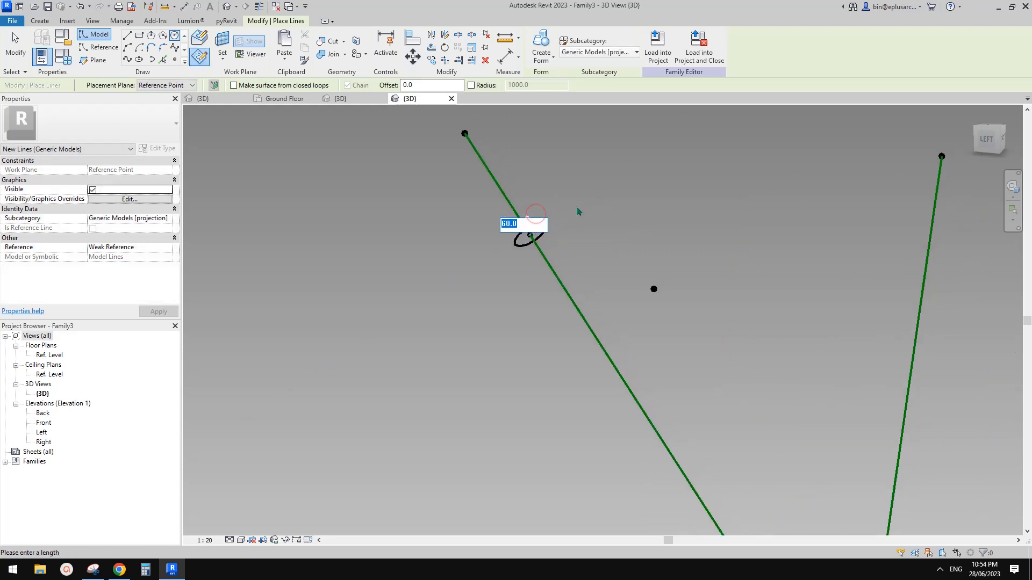
{"action": "type", "text": "50"}
{"action": "key", "text": "Return"}
{"action": "key", "text": "Escape"}
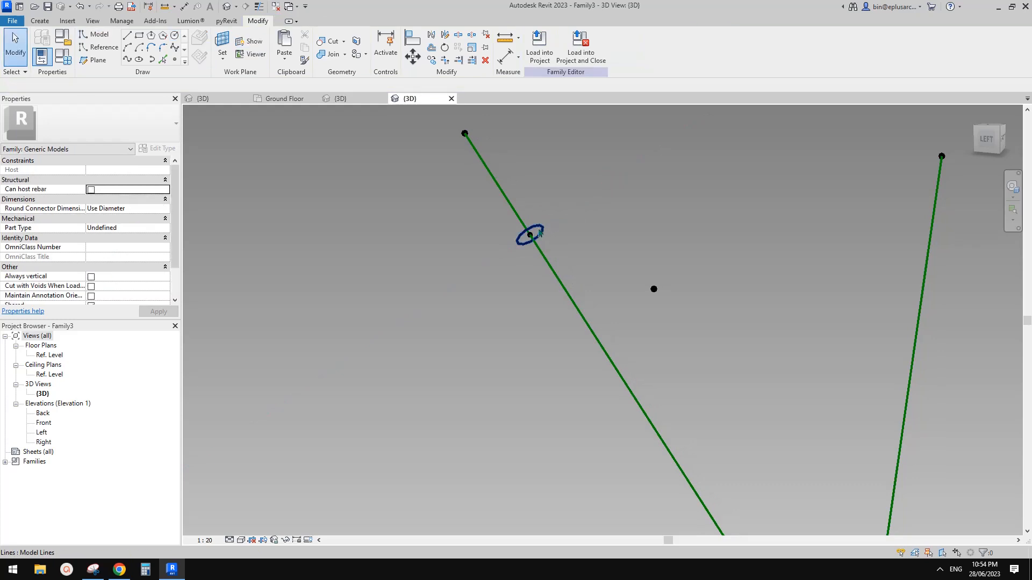
{"action": "left_click", "coordinate": [537, 228]}
Step: Move the branch circle 55 units with MV
{"action": "scroll", "coordinate": [532, 231], "scroll_direction": "up", "scroll_amount": 2}
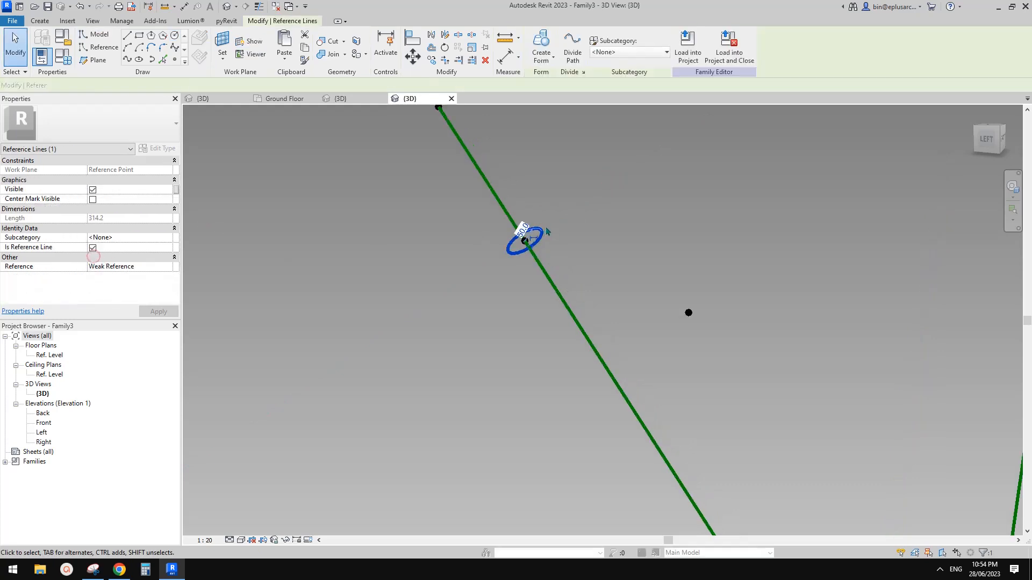
{"action": "key", "text": "v"}
{"action": "scroll", "coordinate": [553, 240], "scroll_direction": "down", "scroll_amount": 2}
{"action": "middle_click_drag", "start_coordinate": [553, 240], "coordinate": [548, 156]}
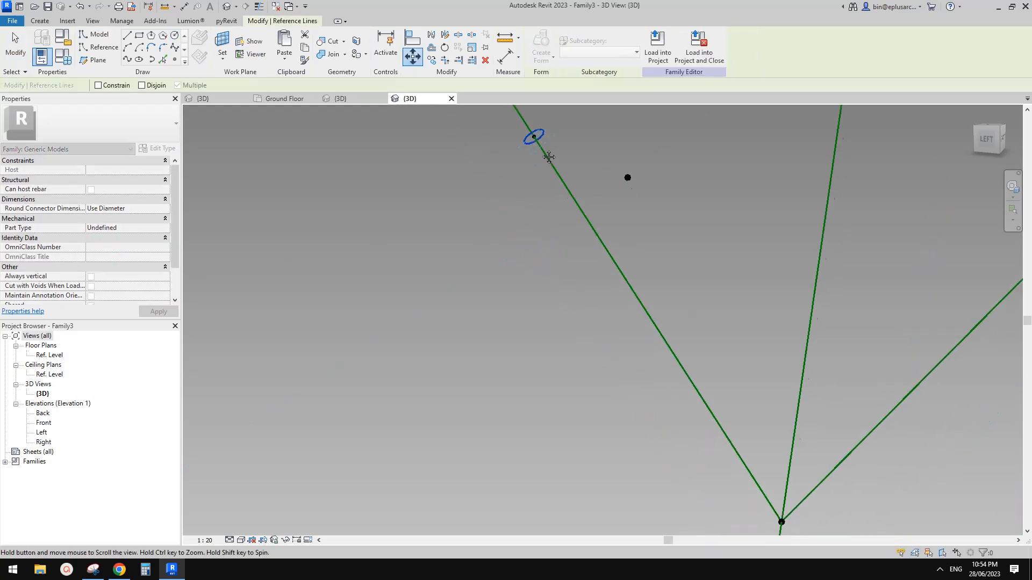
{"action": "scroll", "coordinate": [547, 158], "scroll_direction": "down", "scroll_amount": 2}
{"action": "middle_click_drag", "start_coordinate": [626, 246], "coordinate": [656, 298], "text": "shift"}
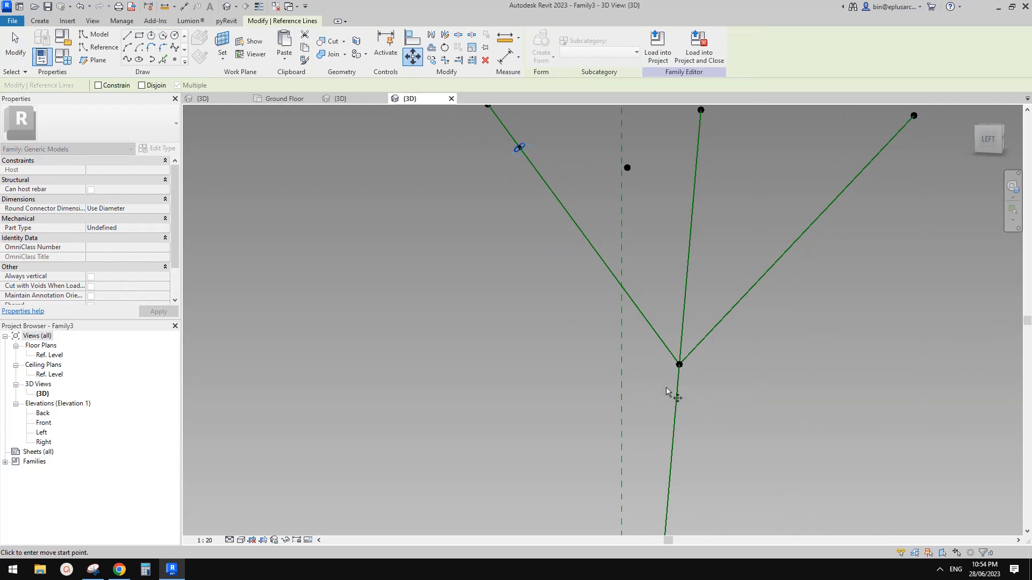
{"action": "middle_click_drag", "start_coordinate": [637, 388], "coordinate": [671, 397], "text": "shift"}
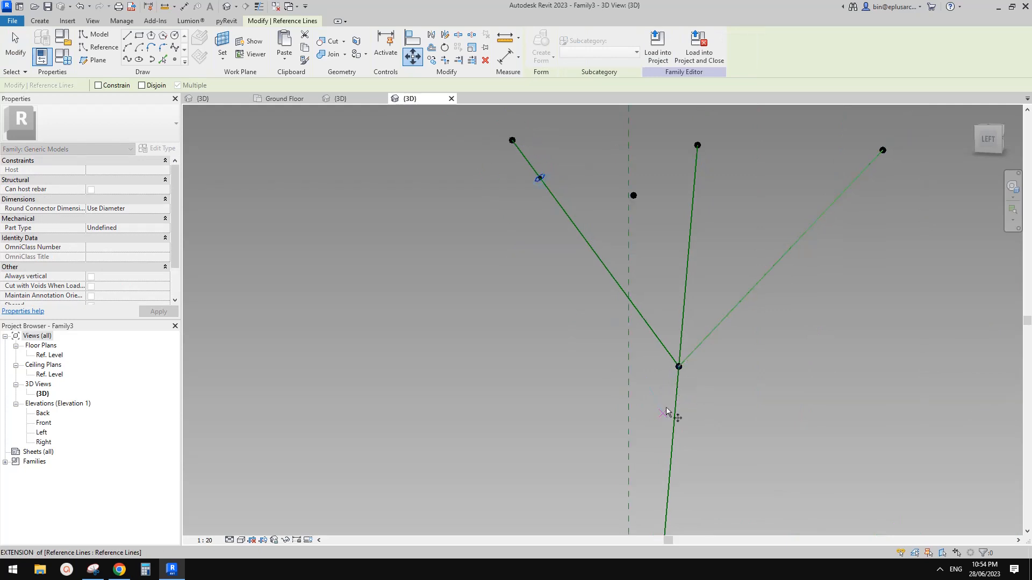
{"action": "scroll", "coordinate": [549, 226], "scroll_direction": "up", "scroll_amount": 3}
{"action": "middle_click_drag", "start_coordinate": [550, 226], "coordinate": [555, 239]}
{"action": "scroll", "coordinate": [555, 239], "scroll_direction": "up", "scroll_amount": 1}
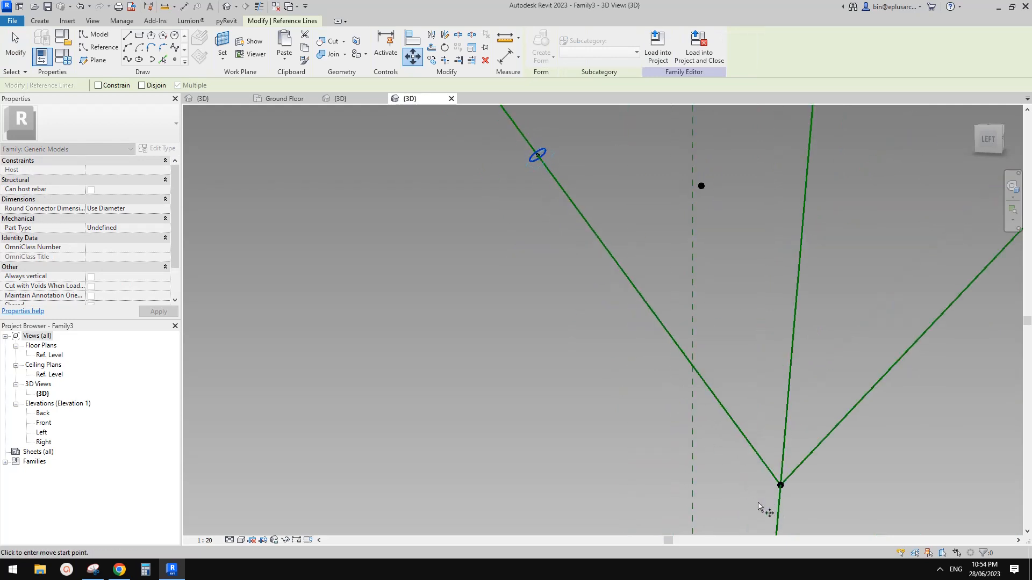
{"action": "middle_click_drag", "start_coordinate": [550, 197], "coordinate": [527, 224]}
{"action": "scroll", "coordinate": [527, 194], "scroll_direction": "up", "scroll_amount": 6}
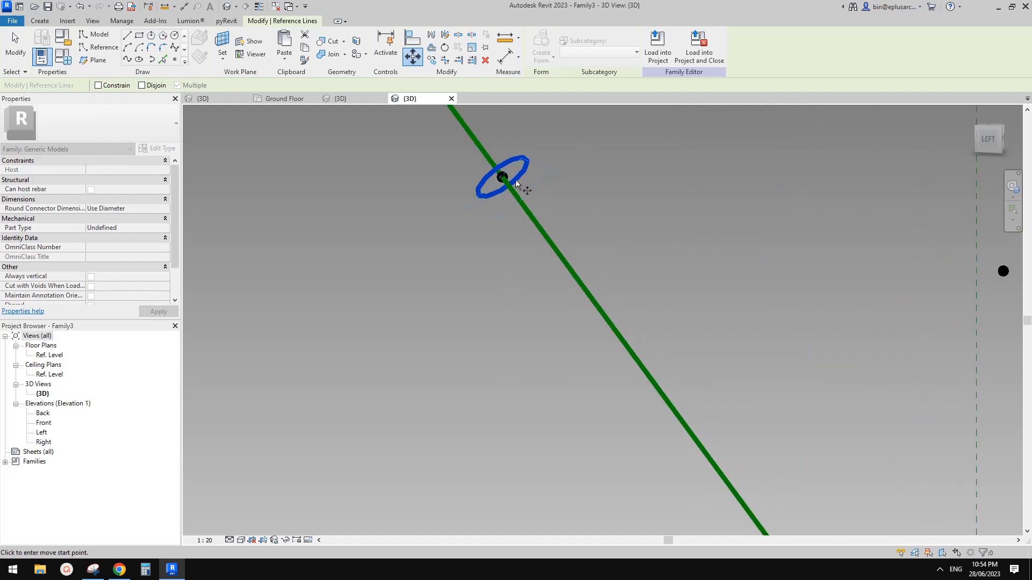
{"action": "left_click", "coordinate": [527, 156]}
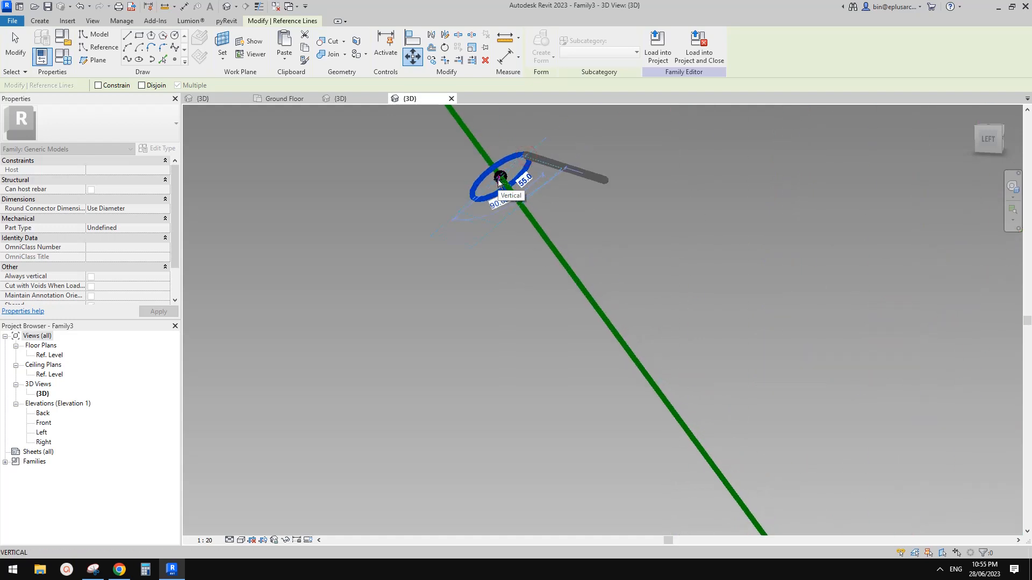
{"action": "type", "text": "55"}
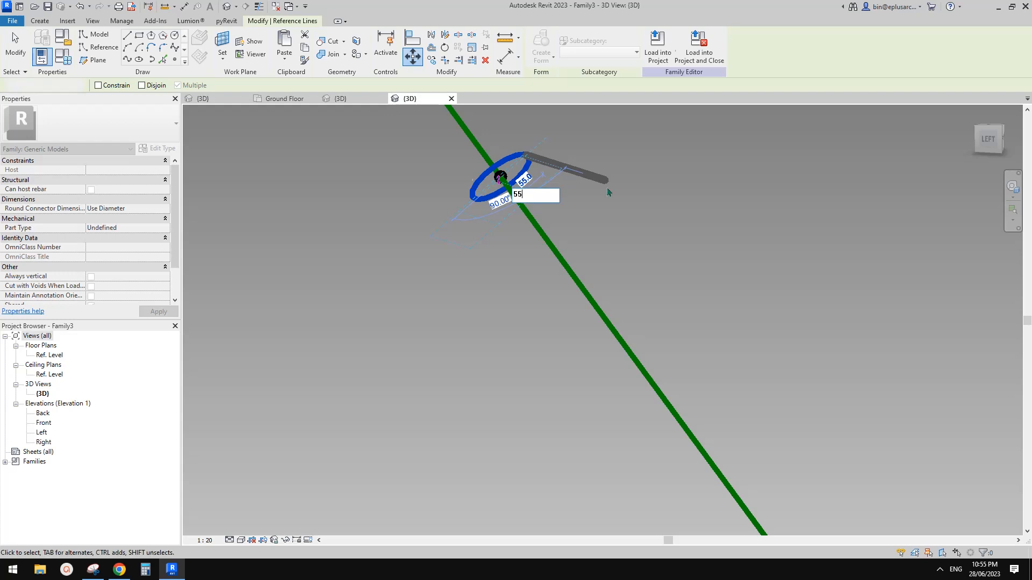
{"action": "key", "text": "Return"}
Step: Copy the circle and its reference point to just below the Y's node, beside the trunk
{"action": "scroll", "coordinate": [549, 212], "scroll_direction": "down", "scroll_amount": 3}
{"action": "left_click_drag", "start_coordinate": [438, 167], "coordinate": [574, 249]}
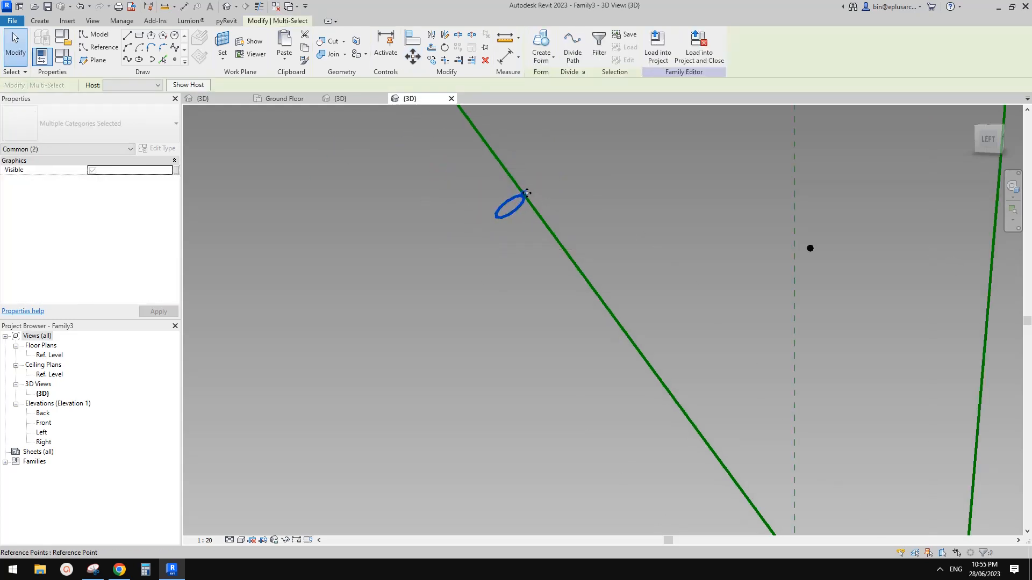
{"action": "scroll", "coordinate": [524, 227], "scroll_direction": "down", "scroll_amount": 6}
{"action": "middle_click_drag", "start_coordinate": [525, 226], "coordinate": [521, 188]}
{"action": "key", "text": "c"}
{"action": "key", "text": "o"}
{"action": "left_click", "coordinate": [514, 188]}
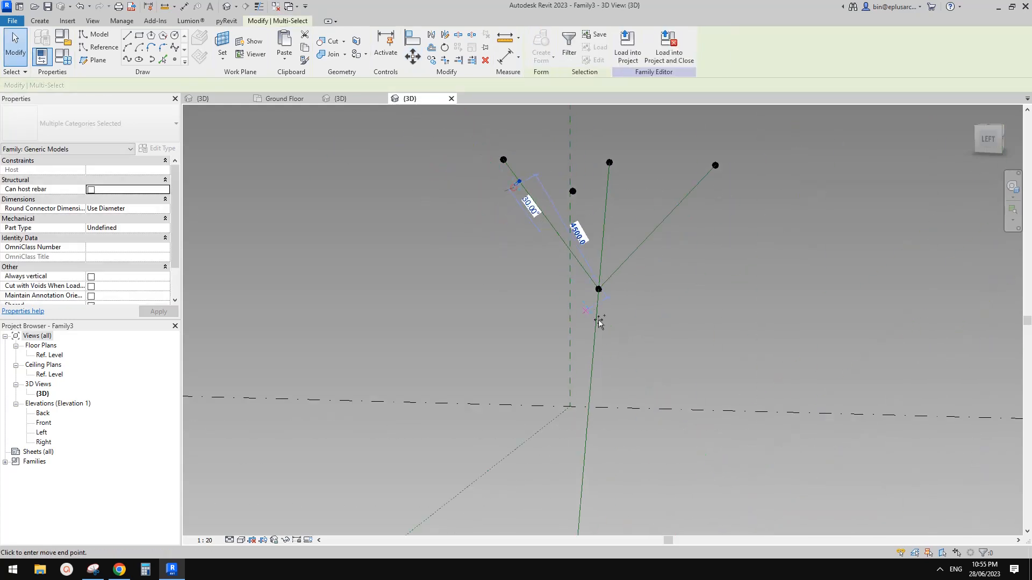
{"action": "scroll", "coordinate": [587, 324], "scroll_direction": "up", "scroll_amount": 2}
{"action": "left_click", "coordinate": [585, 320]}
{"action": "key", "text": "Escape"}
{"action": "key", "text": "Escape"}
{"action": "scroll", "coordinate": [585, 314], "scroll_direction": "up", "scroll_amount": 3}
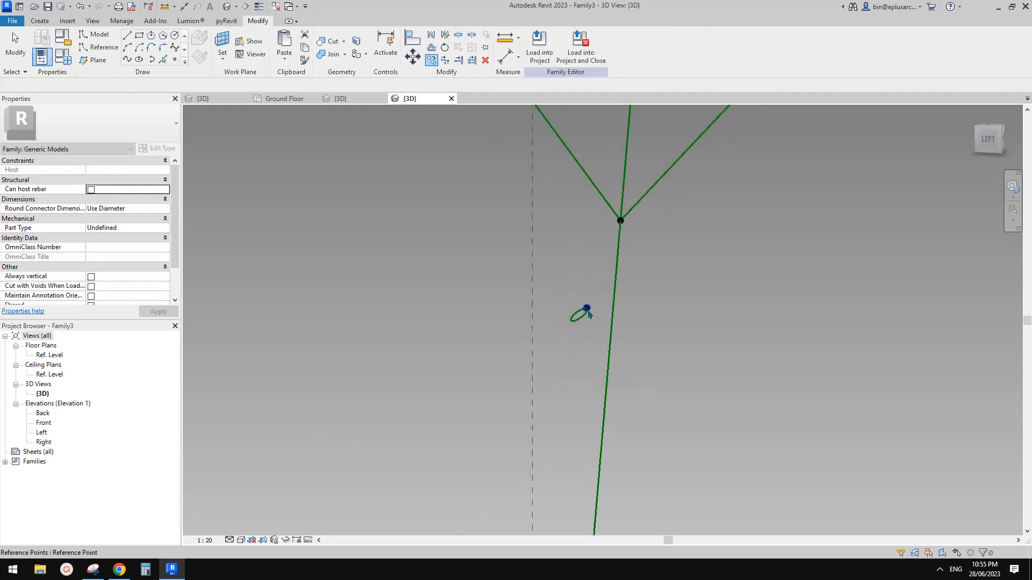
{"action": "left_click", "coordinate": [588, 311]}
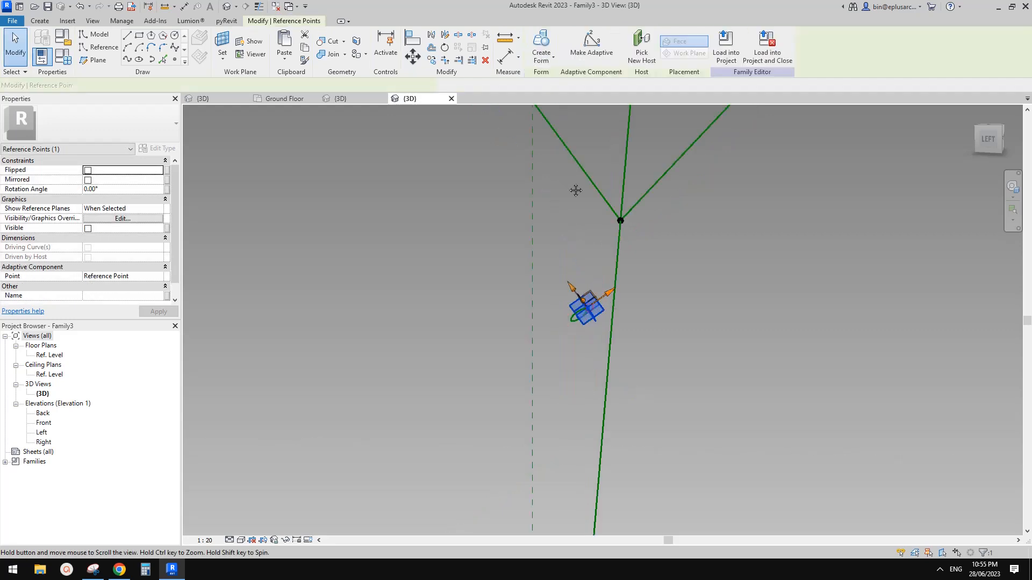
Step: Re-host the copied reference point onto the vertical trunk reference line
{"action": "left_click", "coordinate": [639, 45]}
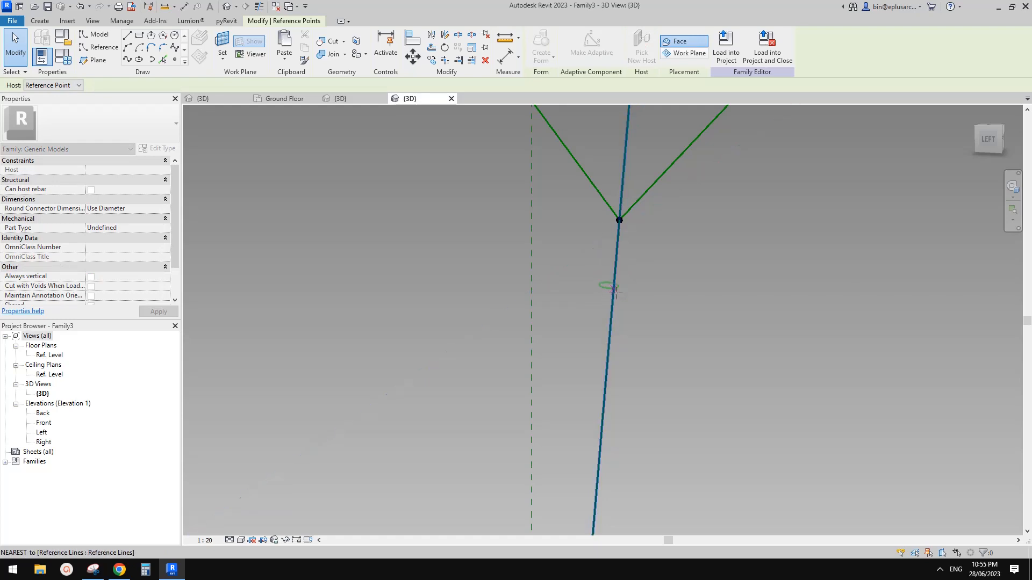
{"action": "scroll", "coordinate": [607, 248], "scroll_direction": "down", "scroll_amount": 4}
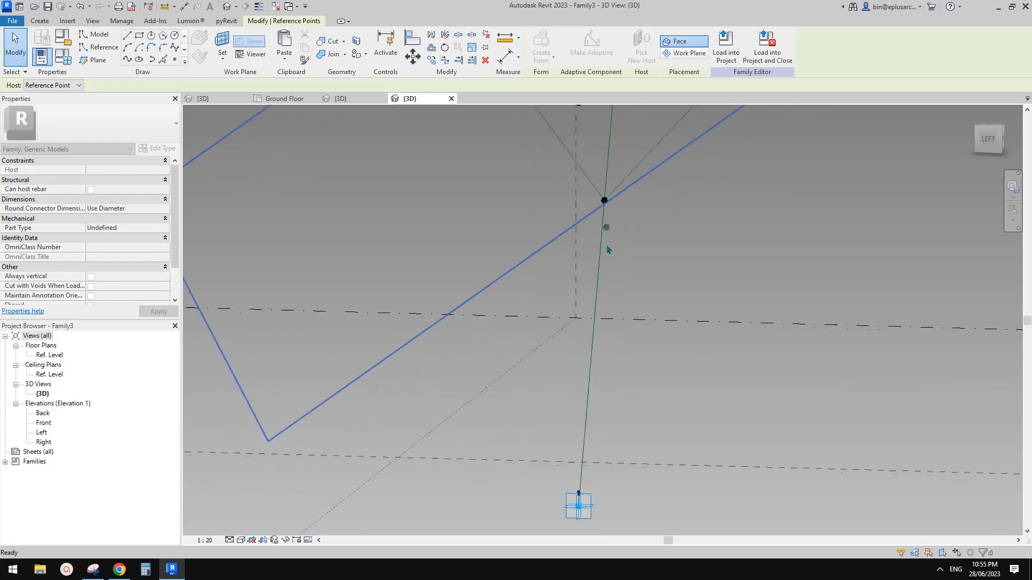
{"action": "scroll", "coordinate": [595, 352], "scroll_direction": "down", "scroll_amount": 3}
{"action": "scroll", "coordinate": [610, 203], "scroll_direction": "up", "scroll_amount": 3}
{"action": "scroll", "coordinate": [605, 351], "scroll_direction": "up", "scroll_amount": 3}
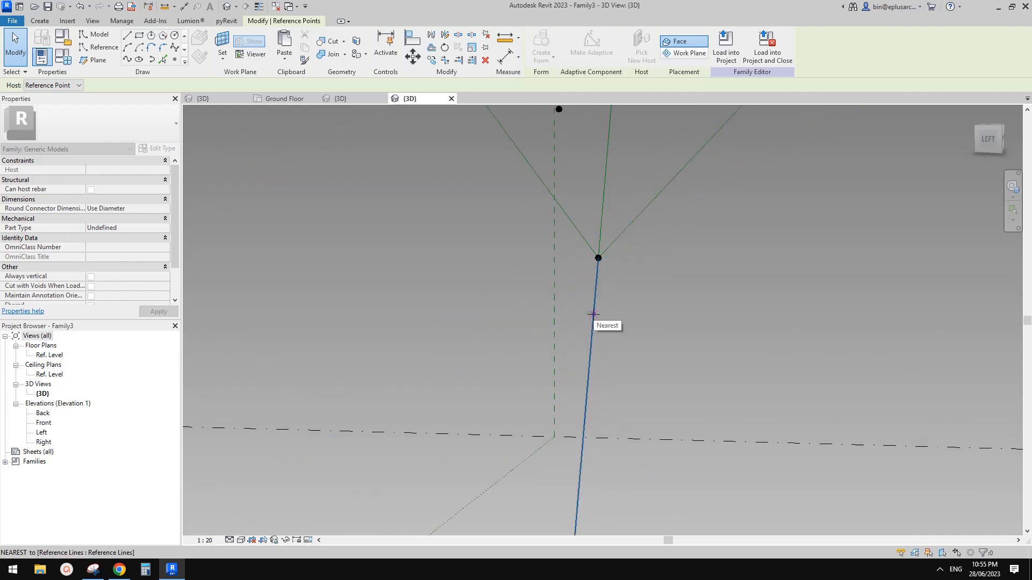
{"action": "left_click", "coordinate": [593, 313]}
{"action": "scroll", "coordinate": [586, 323], "scroll_direction": "up", "scroll_amount": 3}
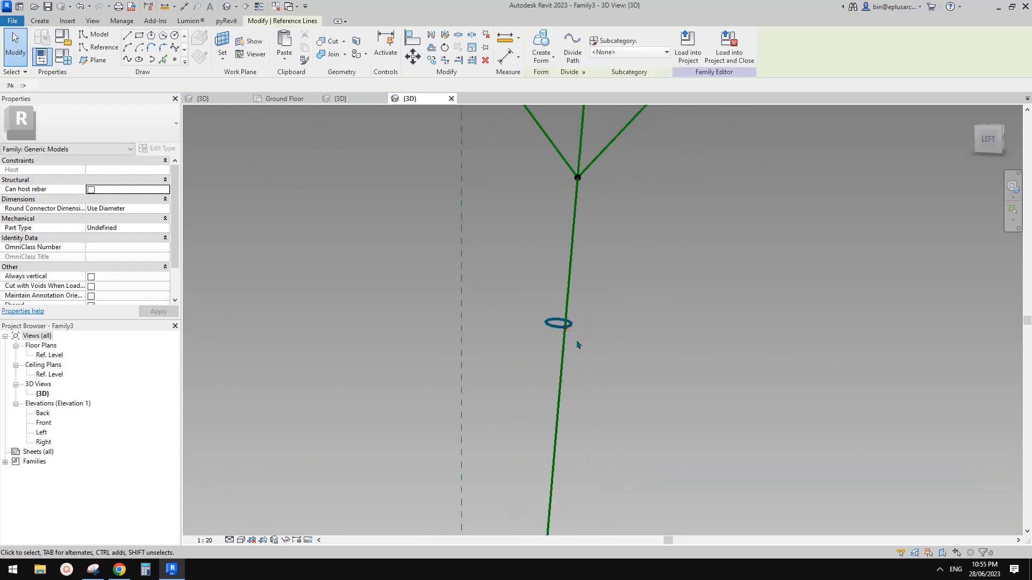
{"action": "middle_click_drag", "start_coordinate": [577, 346], "coordinate": [516, 300], "text": "shift"}
Step: Set the lower reference point's Rotation Angle to 90° so its circle lies across the trunk
{"action": "left_click", "coordinate": [558, 311]}
{"action": "left_click", "coordinate": [575, 338]}
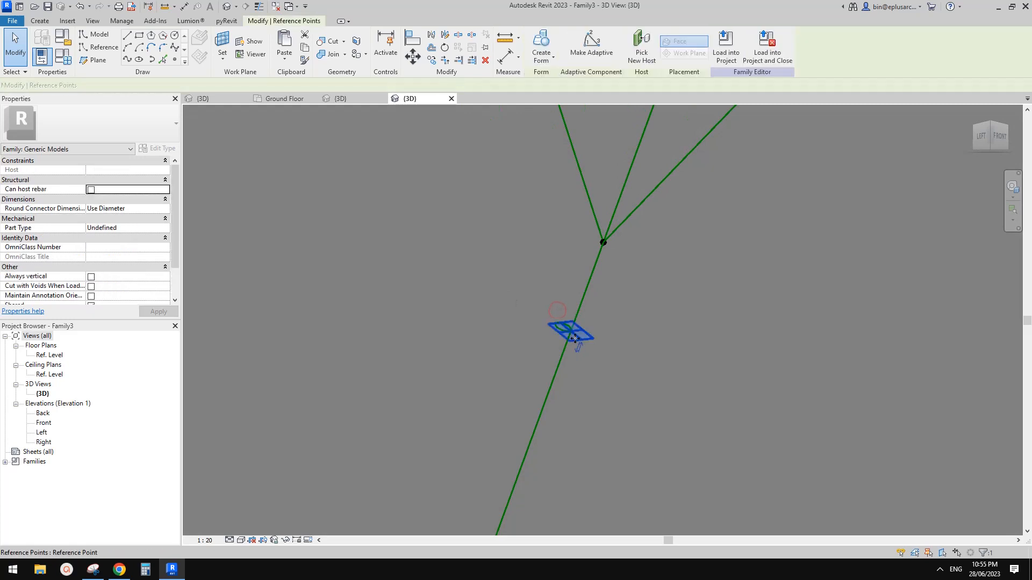
{"action": "left_click", "coordinate": [123, 191]}
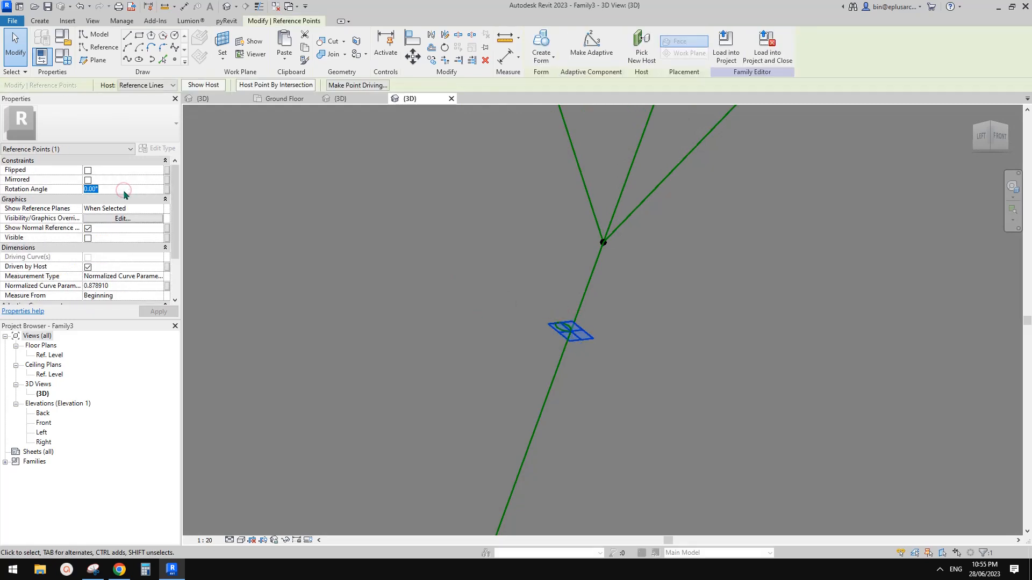
{"action": "type", "text": "90"}
{"action": "left_click", "coordinate": [623, 337]}
{"action": "middle_click_drag", "start_coordinate": [635, 336], "coordinate": [577, 347], "text": "shift"}
{"action": "scroll", "coordinate": [564, 325], "scroll_direction": "down", "scroll_amount": 3}
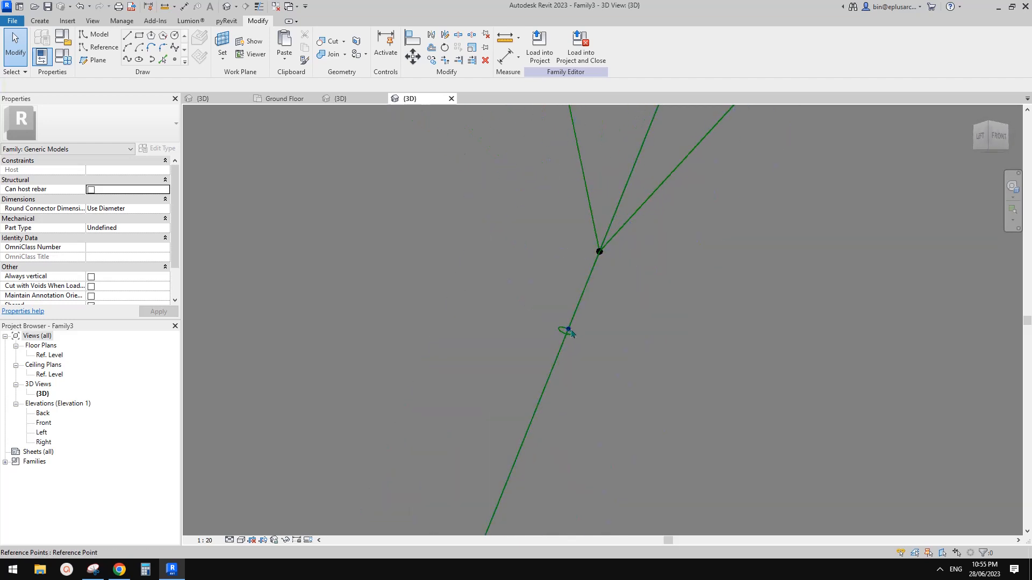
{"action": "scroll", "coordinate": [565, 376], "scroll_direction": "down", "scroll_amount": 2}
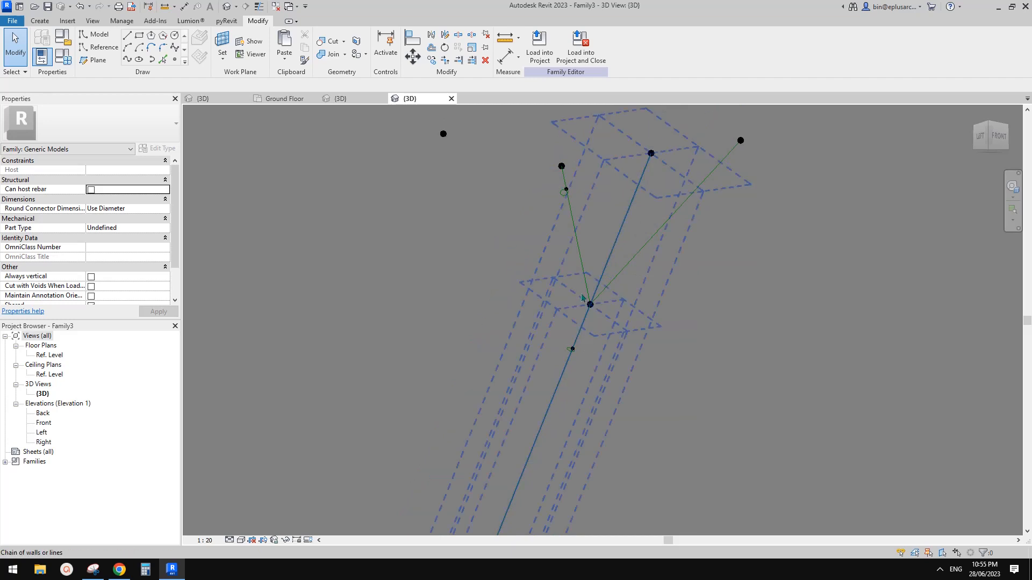
{"action": "left_click", "coordinate": [586, 325]}
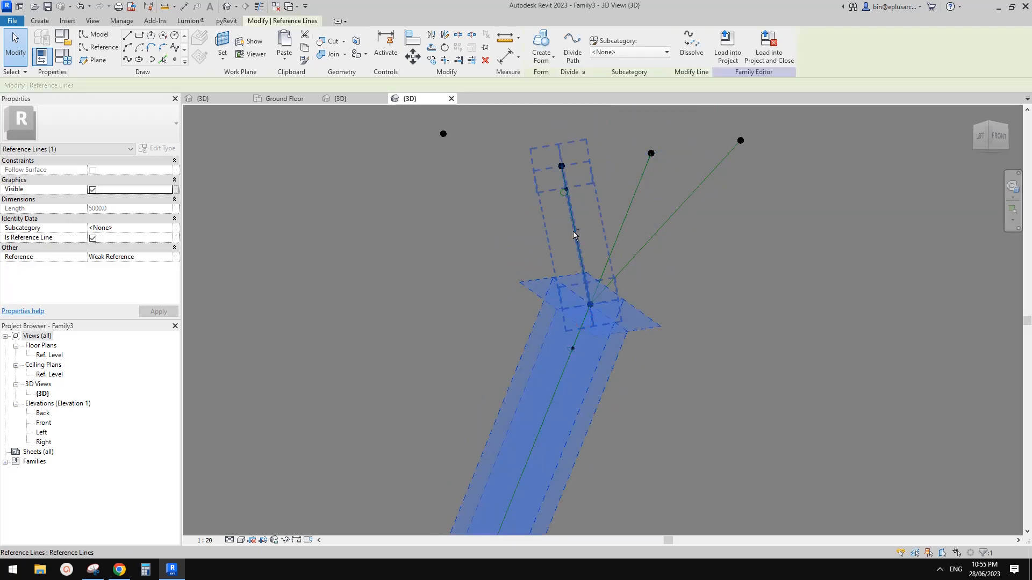
{"action": "left_click", "coordinate": [573, 235], "text": "ctrl"}
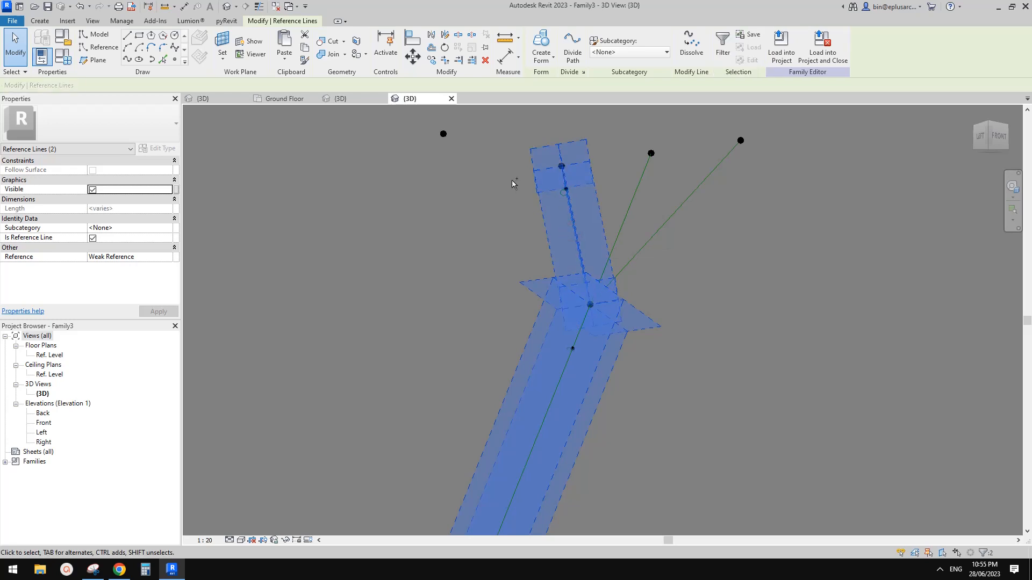
{"action": "left_click_drag", "start_coordinate": [587, 210], "coordinate": [586, 207], "text": "ctrl"}
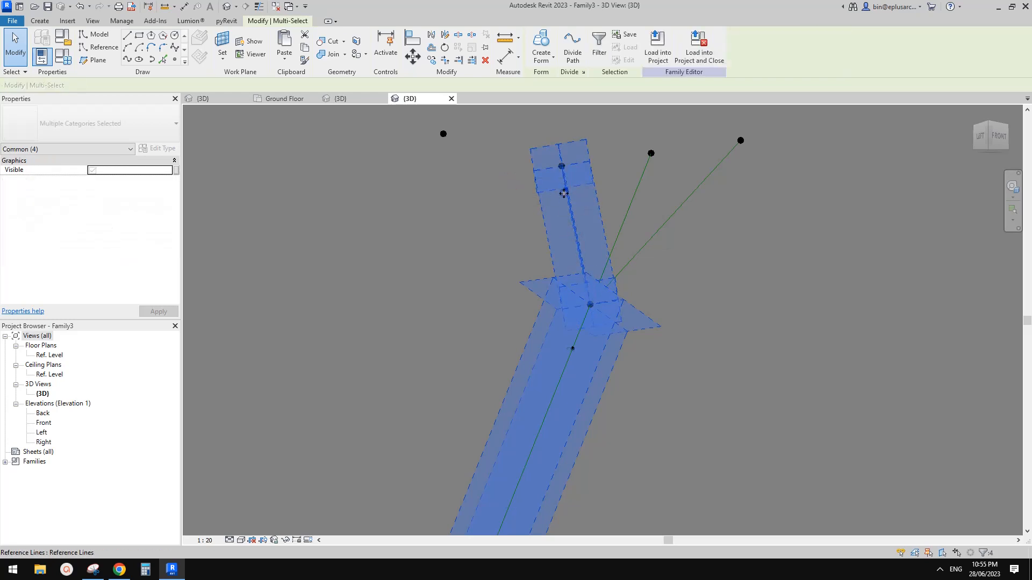
{"action": "left_click", "coordinate": [570, 354], "text": "ctrl"}
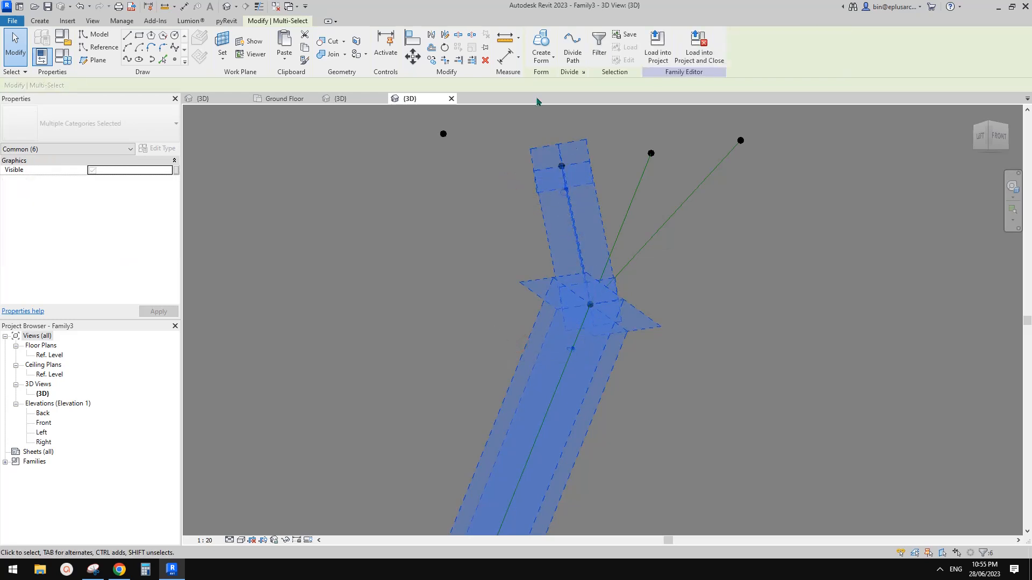
{"action": "left_click", "coordinate": [543, 41]}
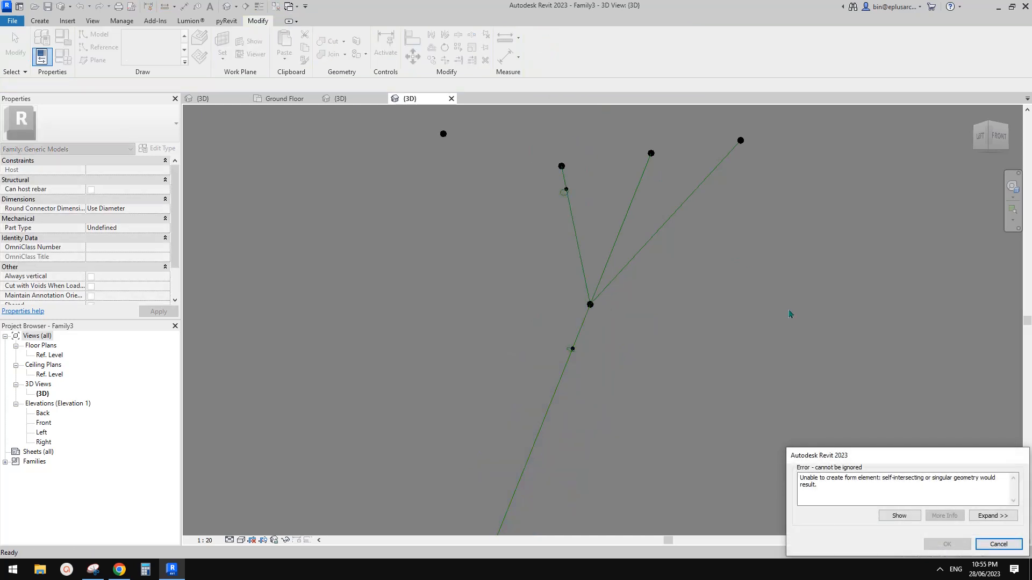
{"action": "left_click", "coordinate": [999, 545]}
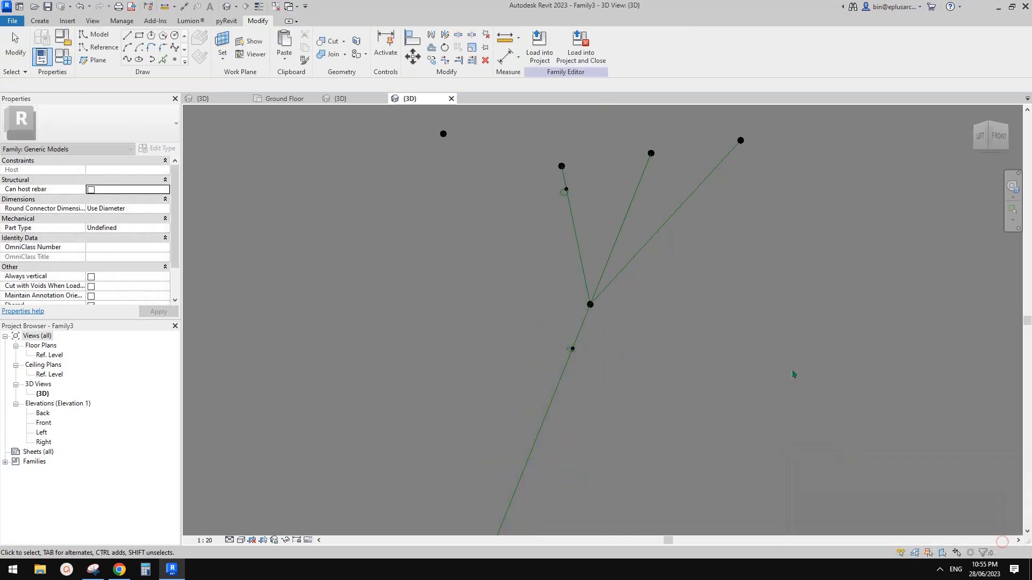
{"action": "middle_click_drag", "start_coordinate": [795, 373], "coordinate": [691, 306], "text": "shift"}
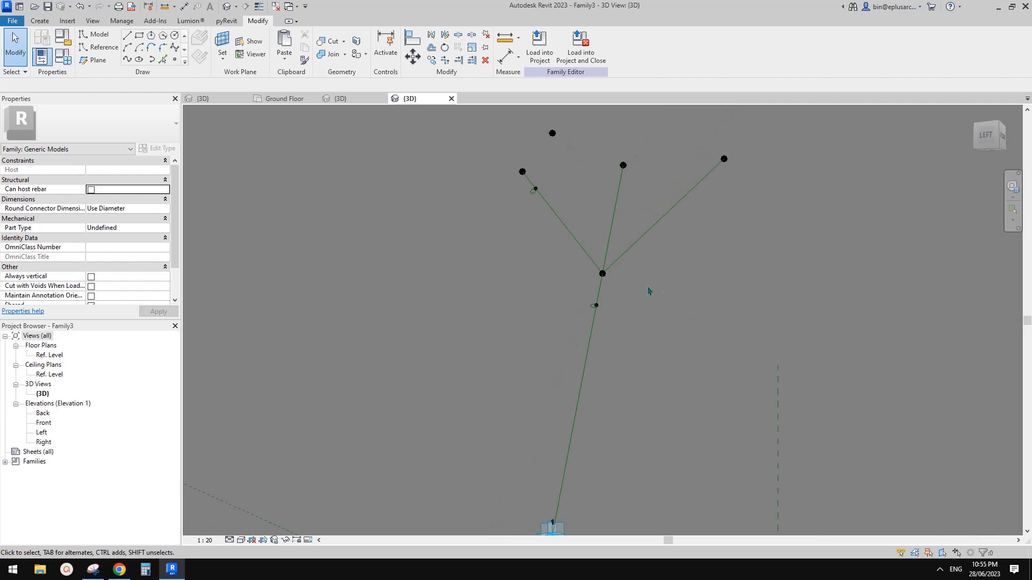
Step: Create a solid form from the upper circle profile and the left branch reference line
{"action": "middle_click_drag", "start_coordinate": [626, 284], "coordinate": [553, 203], "text": "shift"}
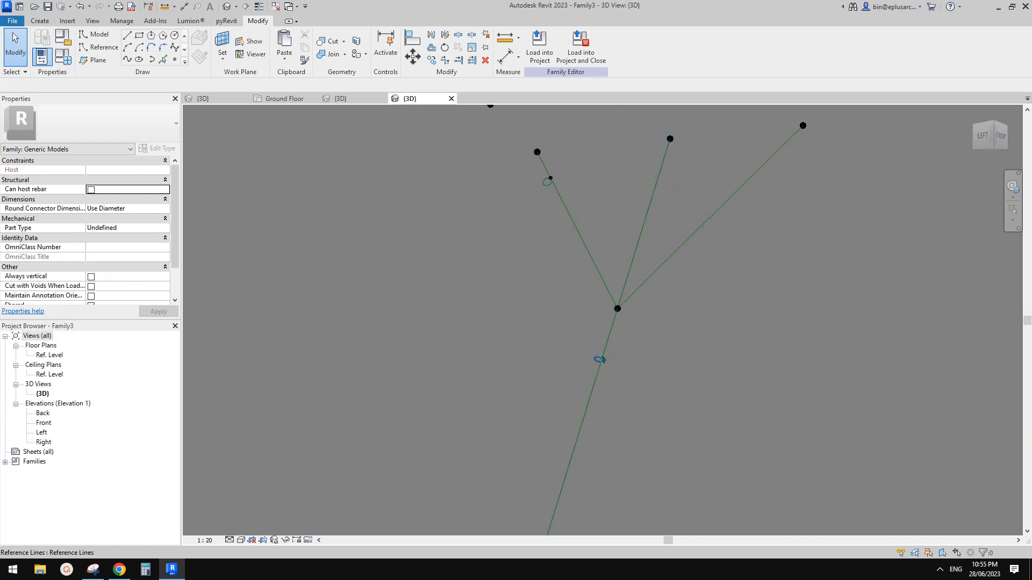
{"action": "scroll", "coordinate": [596, 361], "scroll_direction": "down", "scroll_amount": 7}
{"action": "middle_click_drag", "start_coordinate": [598, 396], "coordinate": [594, 339]}
{"action": "scroll", "coordinate": [558, 397], "scroll_direction": "up", "scroll_amount": 2}
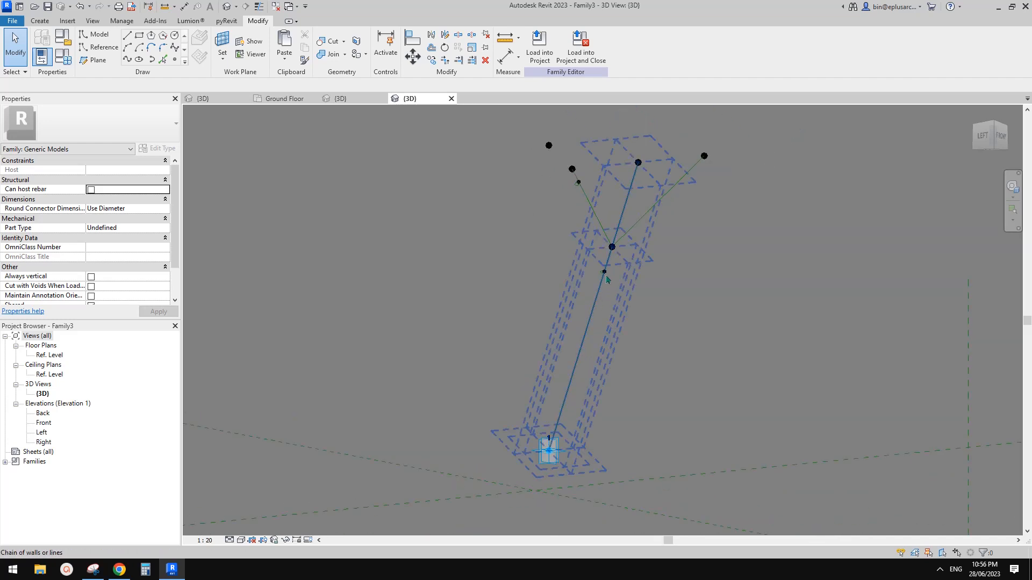
{"action": "middle_click_drag", "start_coordinate": [619, 375], "coordinate": [620, 344], "text": "shift"}
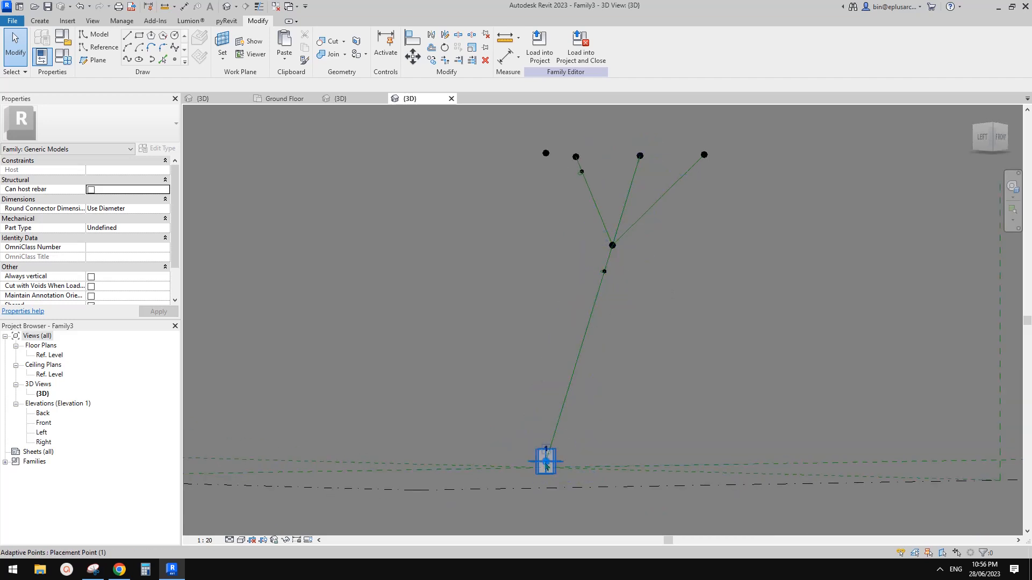
{"action": "scroll", "coordinate": [579, 164], "scroll_direction": "up", "scroll_amount": 5}
{"action": "left_click", "coordinate": [582, 171]}
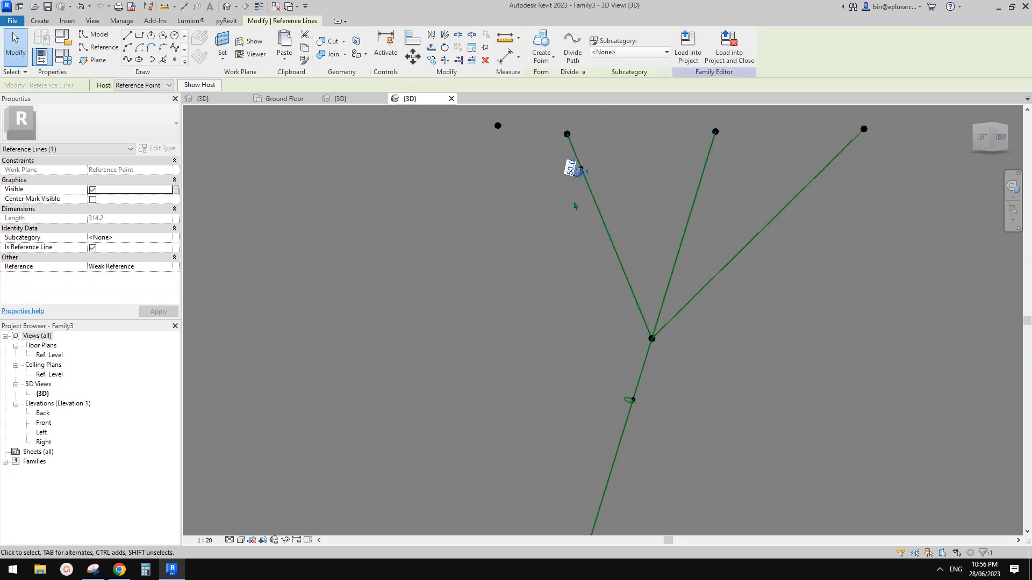
{"action": "left_click", "coordinate": [600, 219], "text": "ctrl"}
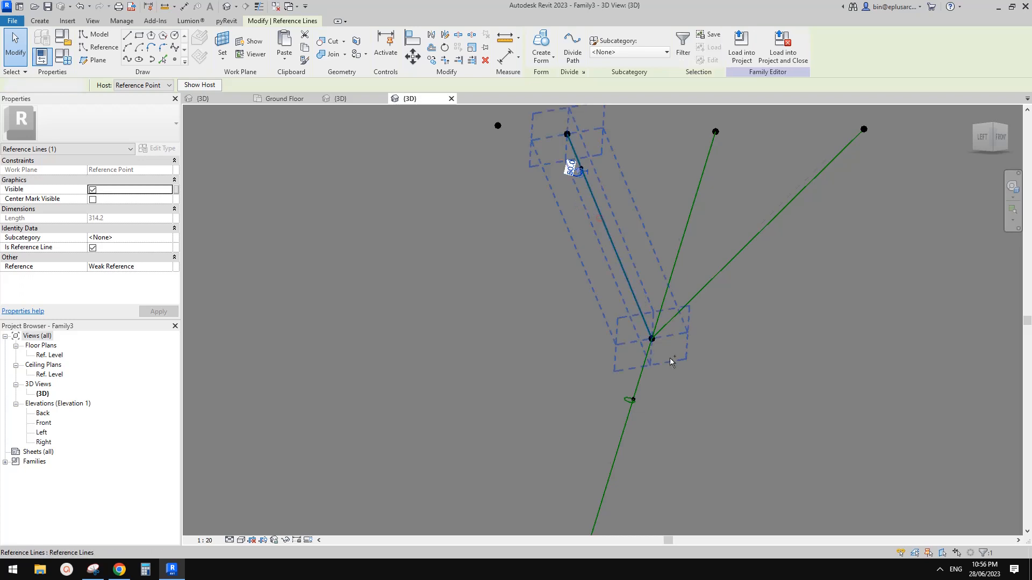
{"action": "scroll", "coordinate": [631, 436], "scroll_direction": "down", "scroll_amount": 1}
{"action": "middle_click_drag", "start_coordinate": [630, 439], "coordinate": [596, 251]}
{"action": "scroll", "coordinate": [616, 332], "scroll_direction": "down", "scroll_amount": 2}
{"action": "left_click", "coordinate": [540, 41]}
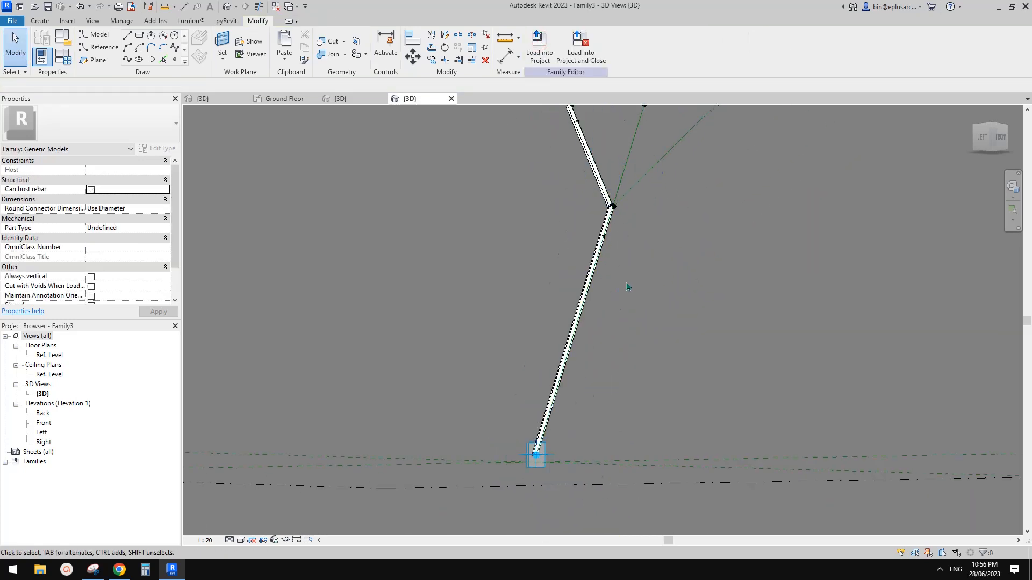
Step: Check the project's Ground Floor plan, then return to the family's 3D view
{"action": "middle_click_drag", "start_coordinate": [627, 287], "coordinate": [583, 332], "text": "shift"}
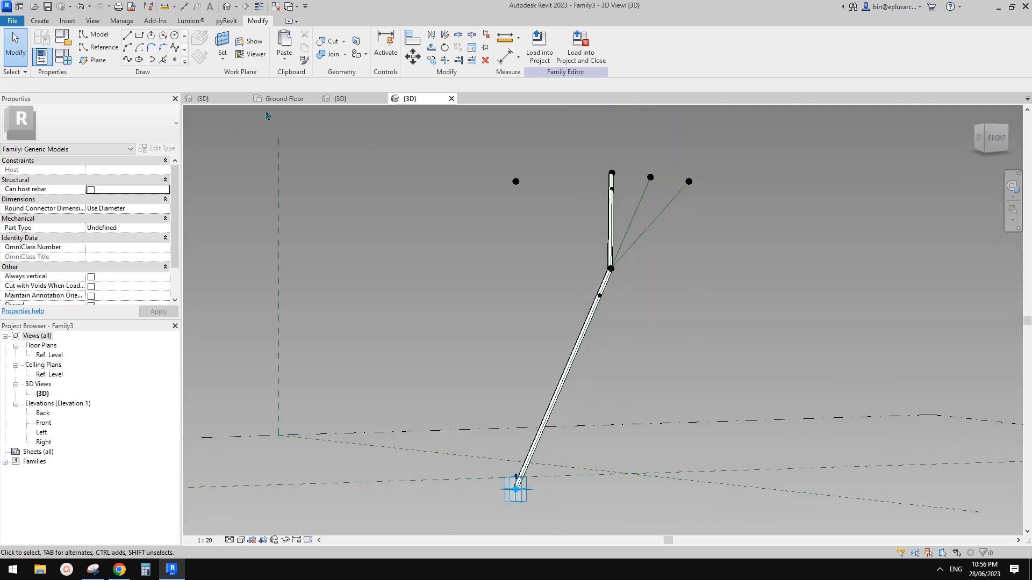
{"action": "left_click", "coordinate": [279, 99]}
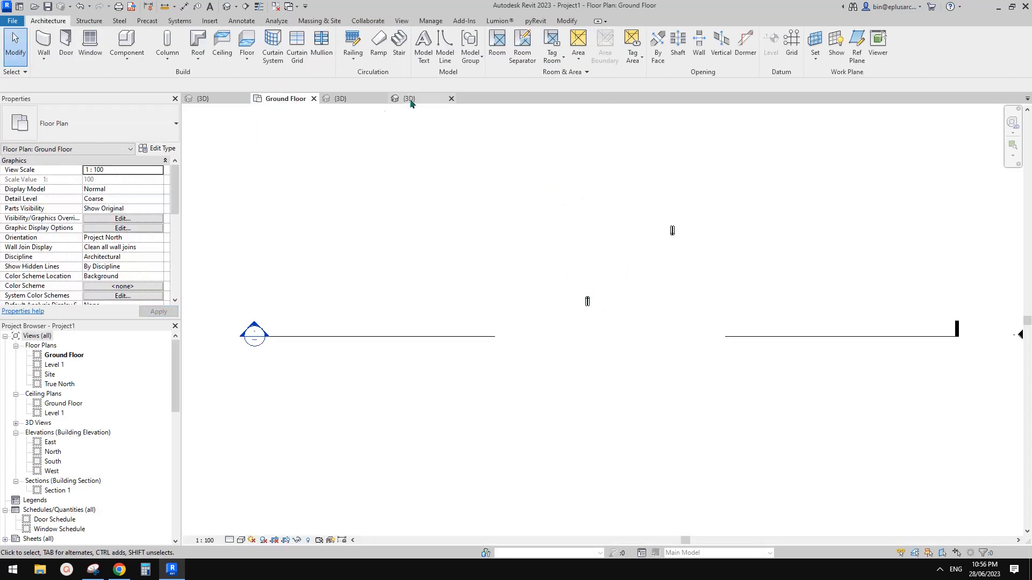
{"action": "left_click", "coordinate": [410, 101]}
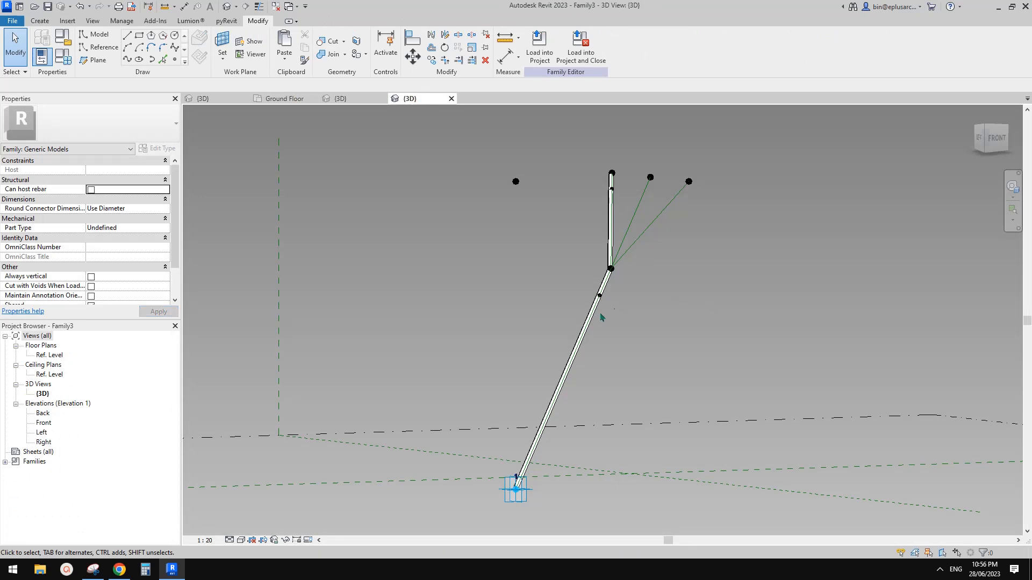
{"action": "middle_click_drag", "start_coordinate": [601, 317], "coordinate": [652, 310], "text": "shift"}
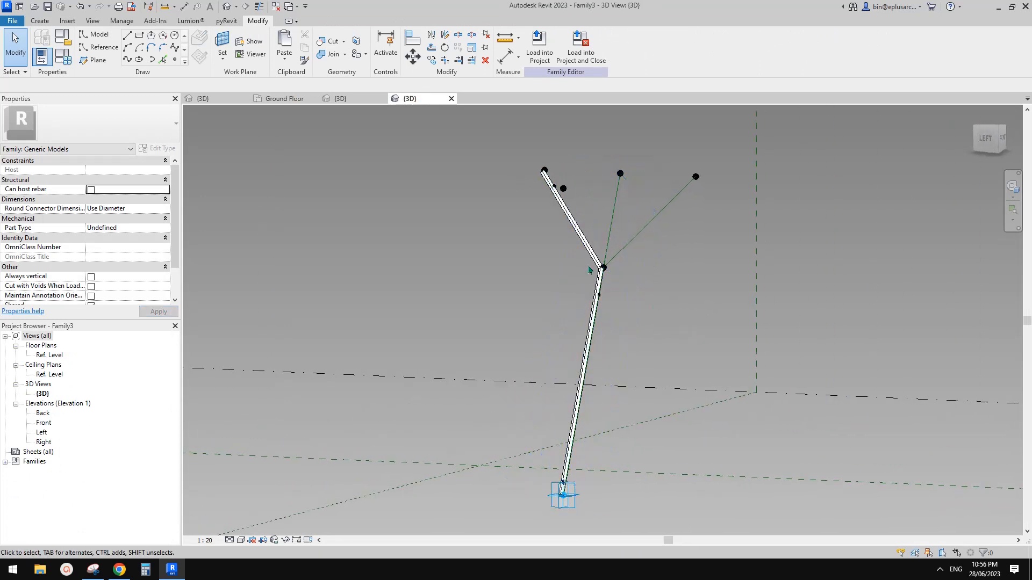
Step: Undo the swept form and copy the upper circle profile further down
{"action": "key", "text": "ctrl+z"}
{"action": "scroll", "coordinate": [599, 284], "scroll_direction": "up", "scroll_amount": 1}
{"action": "middle_click_drag", "start_coordinate": [596, 339], "coordinate": [622, 422]}
{"action": "scroll", "coordinate": [597, 281], "scroll_direction": "up", "scroll_amount": 4}
{"action": "scroll", "coordinate": [598, 281], "scroll_direction": "up", "scroll_amount": 1}
{"action": "middle_click_drag", "start_coordinate": [598, 281], "coordinate": [586, 244], "text": "shift"}
{"action": "left_click_drag", "start_coordinate": [520, 220], "coordinate": [595, 259]}
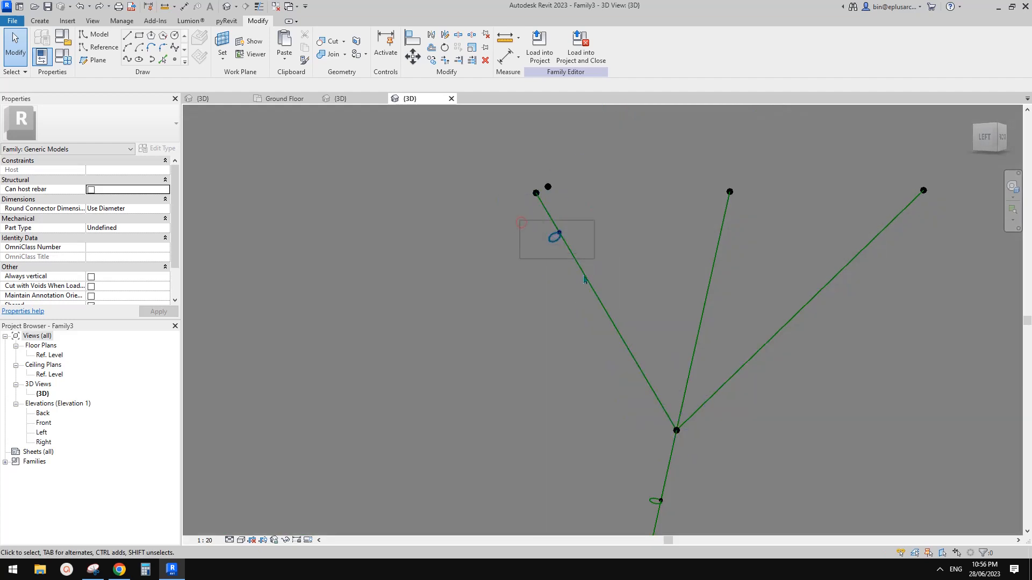
{"action": "key", "text": "c"}
{"action": "key", "text": "o"}
{"action": "left_click", "coordinate": [562, 273]}
{"action": "left_click", "coordinate": [589, 357]}
Step: Re-host the copied profile's reference point onto the left branch line
{"action": "left_click", "coordinate": [589, 356]}
{"action": "scroll", "coordinate": [588, 357], "scroll_direction": "up", "scroll_amount": 2}
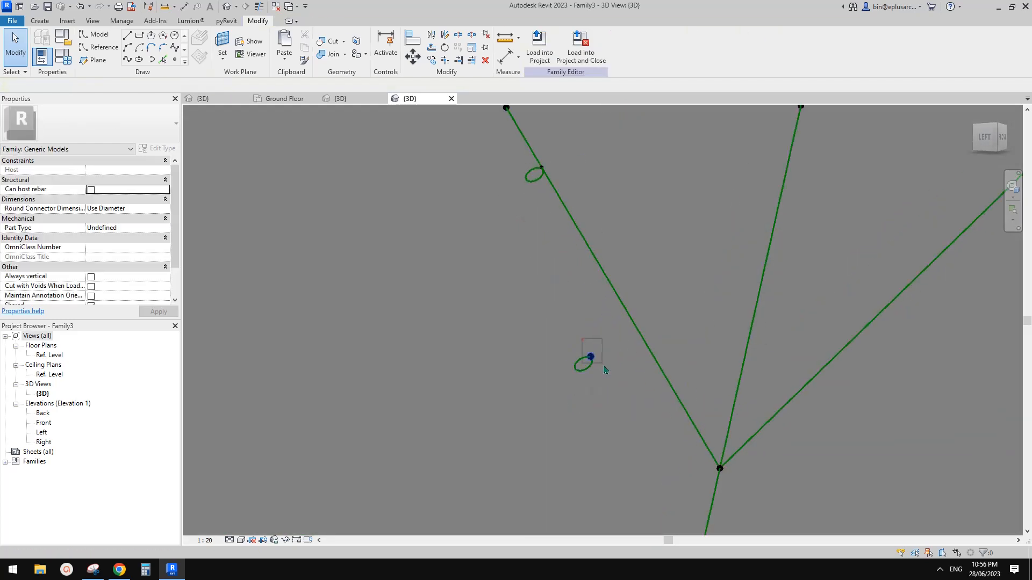
{"action": "left_click", "coordinate": [641, 50]}
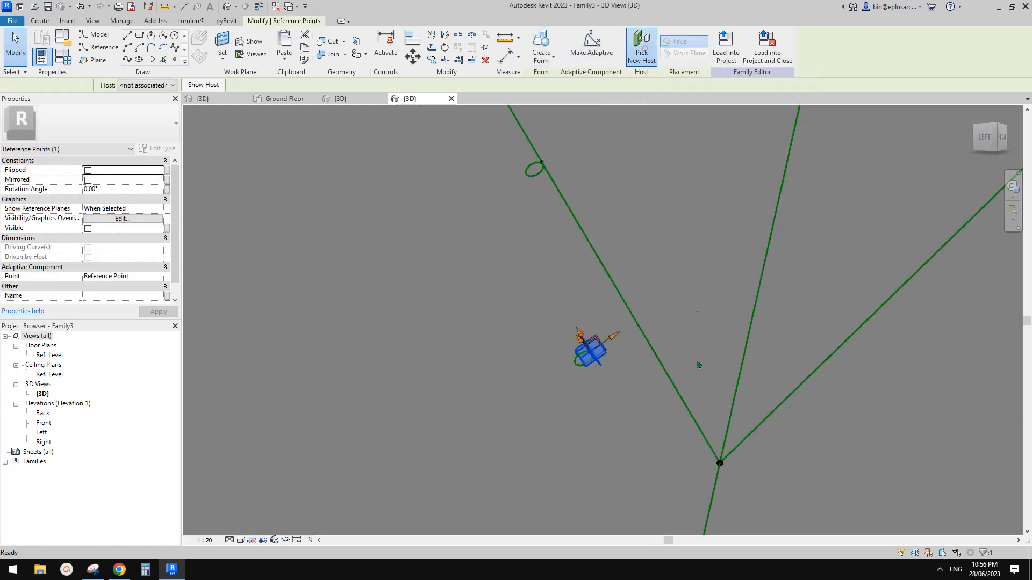
{"action": "left_click", "coordinate": [684, 403]}
{"action": "middle_click_drag", "start_coordinate": [680, 415], "coordinate": [678, 312]}
Step: Change the copied circle's radius from 60.0 to 65.0
{"action": "left_click", "coordinate": [673, 395]}
{"action": "scroll", "coordinate": [671, 393], "scroll_direction": "up", "scroll_amount": 2}
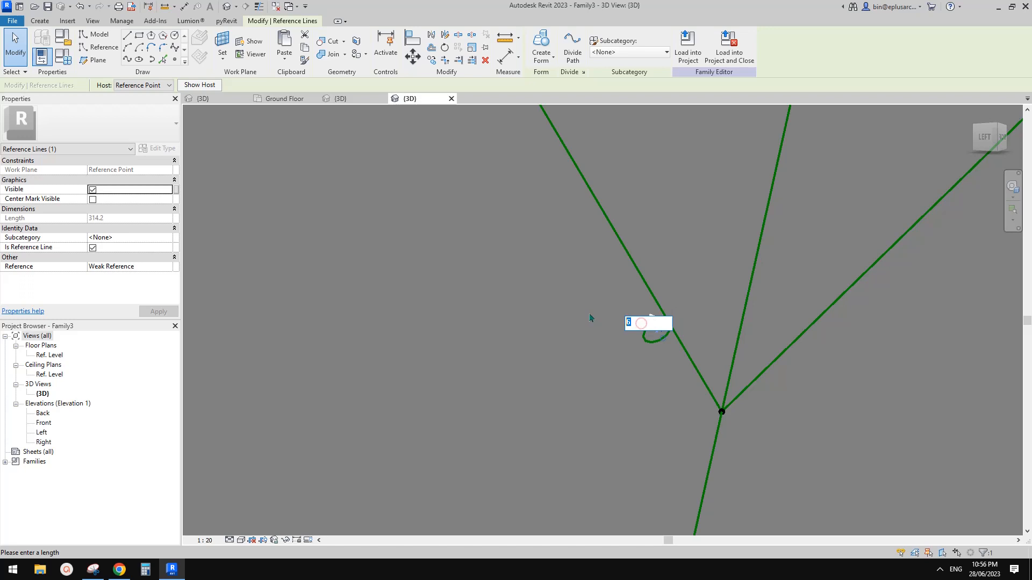
{"action": "key", "text": "Return"}
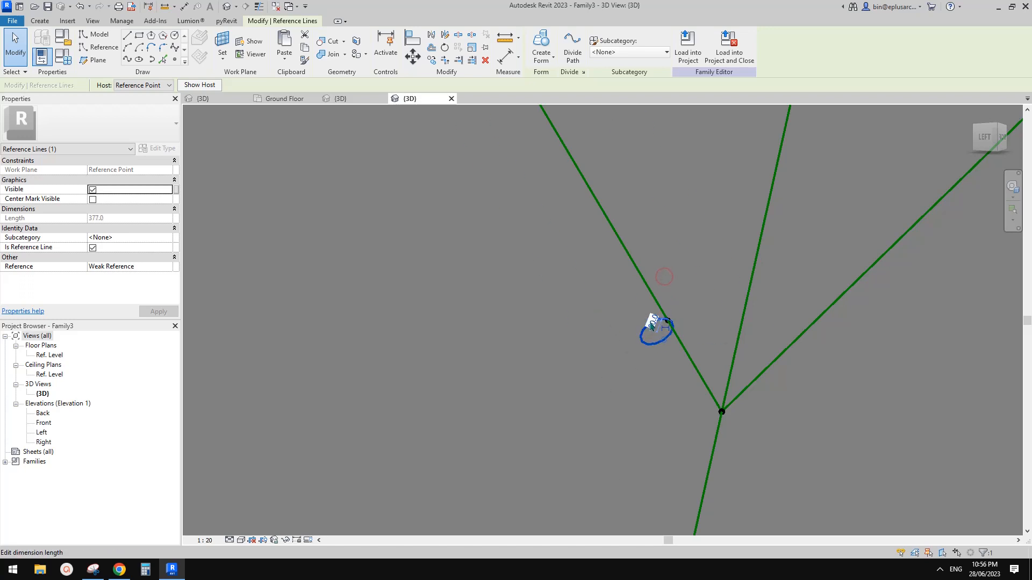
{"action": "left_click", "coordinate": [652, 324]}
{"action": "type", "text": "65"}
{"action": "key", "text": "Return"}
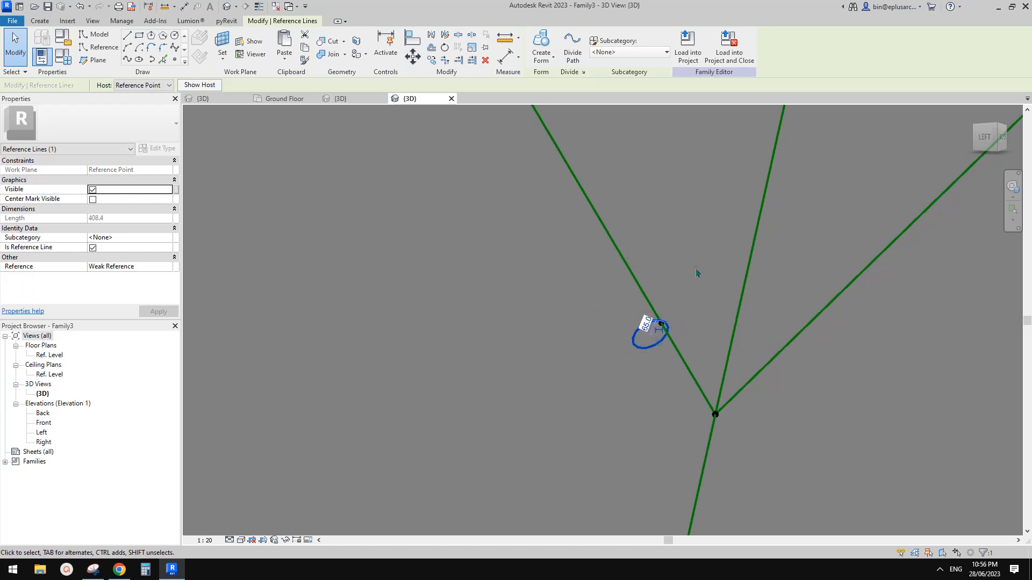
{"action": "scroll", "coordinate": [654, 328], "scroll_direction": "up", "scroll_amount": 4}
Step: Move the copied circle 10 along the line, then a further 5
{"action": "type", "text": "mv"}
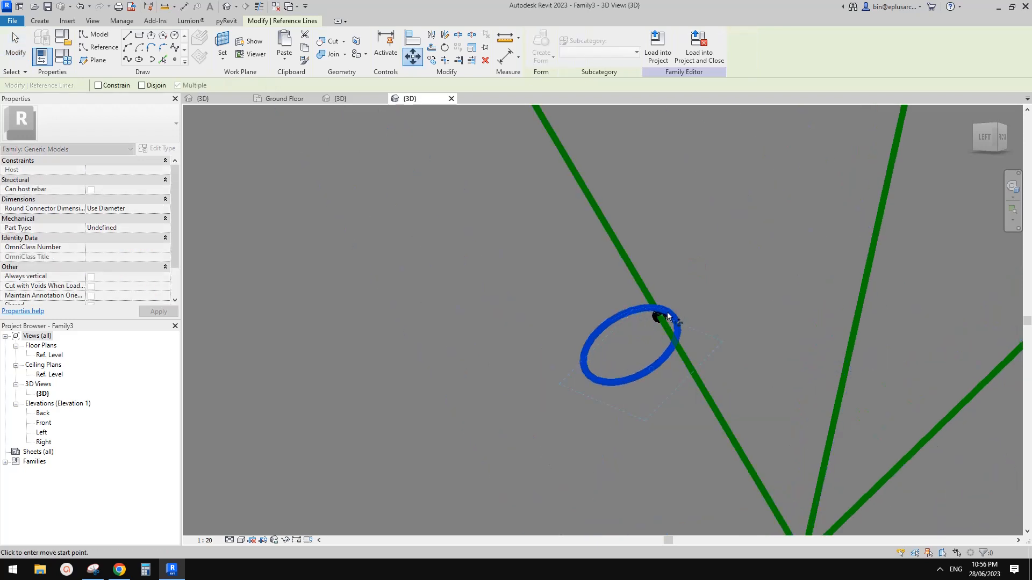
{"action": "type", "text": "10"}
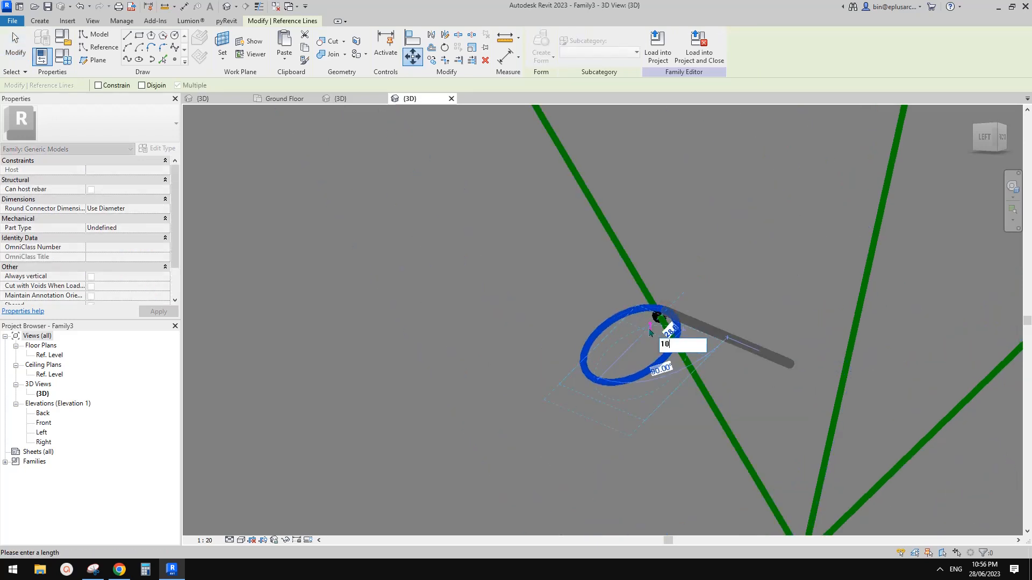
{"action": "key", "text": "Return"}
{"action": "scroll", "coordinate": [649, 330], "scroll_direction": "down", "scroll_amount": 2}
{"action": "key", "text": "Escape"}
{"action": "left_click", "coordinate": [650, 330]}
{"action": "scroll", "coordinate": [650, 330], "scroll_direction": "up", "scroll_amount": 1}
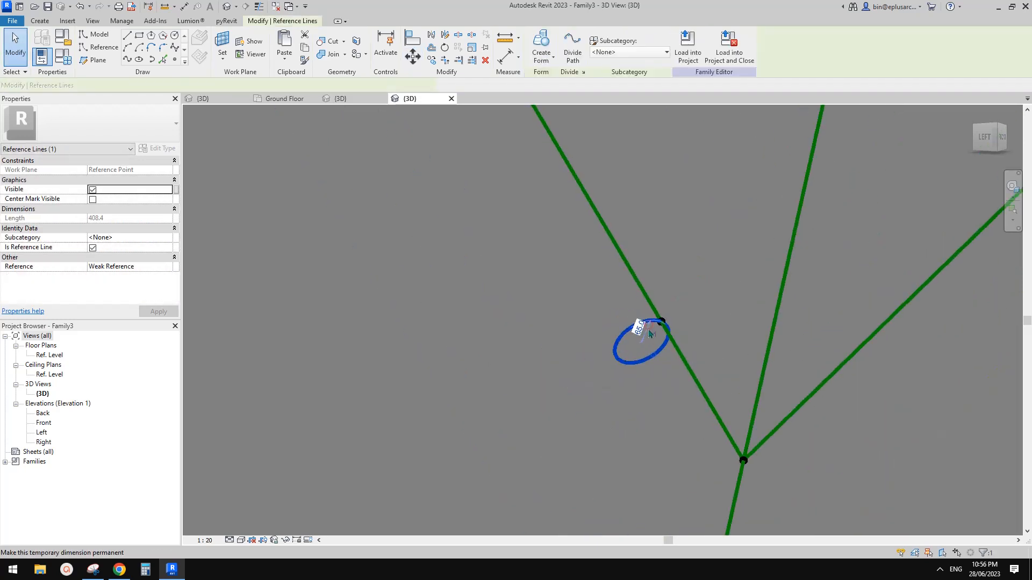
{"action": "key", "text": "m"}
{"action": "key", "text": "v"}
{"action": "left_click", "coordinate": [697, 284]}
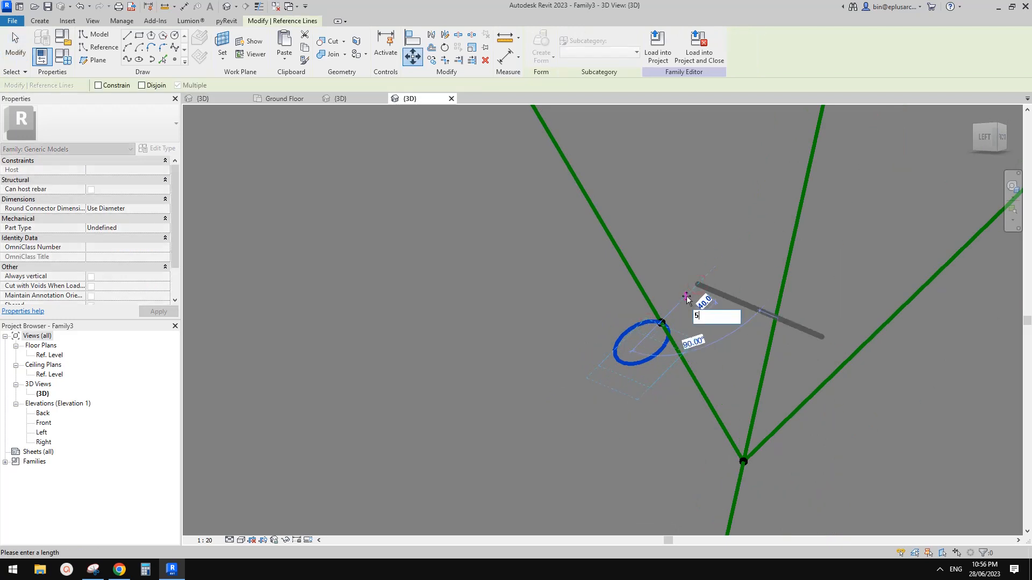
{"action": "key", "text": "Return"}
{"action": "scroll", "coordinate": [684, 299], "scroll_direction": "down", "scroll_amount": 4}
{"action": "middle_click_drag", "start_coordinate": [661, 319], "coordinate": [659, 295]}
Step: Select the upper and lower circle profiles together with the left branch line
{"action": "left_click_drag", "start_coordinate": [605, 274], "coordinate": [696, 332]}
{"action": "scroll", "coordinate": [683, 332], "scroll_direction": "up", "scroll_amount": 1}
{"action": "middle_click_drag", "start_coordinate": [684, 332], "coordinate": [687, 379]}
{"action": "scroll", "coordinate": [673, 331], "scroll_direction": "down", "scroll_amount": 5}
{"action": "key", "text": "Escape"}
{"action": "scroll", "coordinate": [623, 264], "scroll_direction": "up", "scroll_amount": 1}
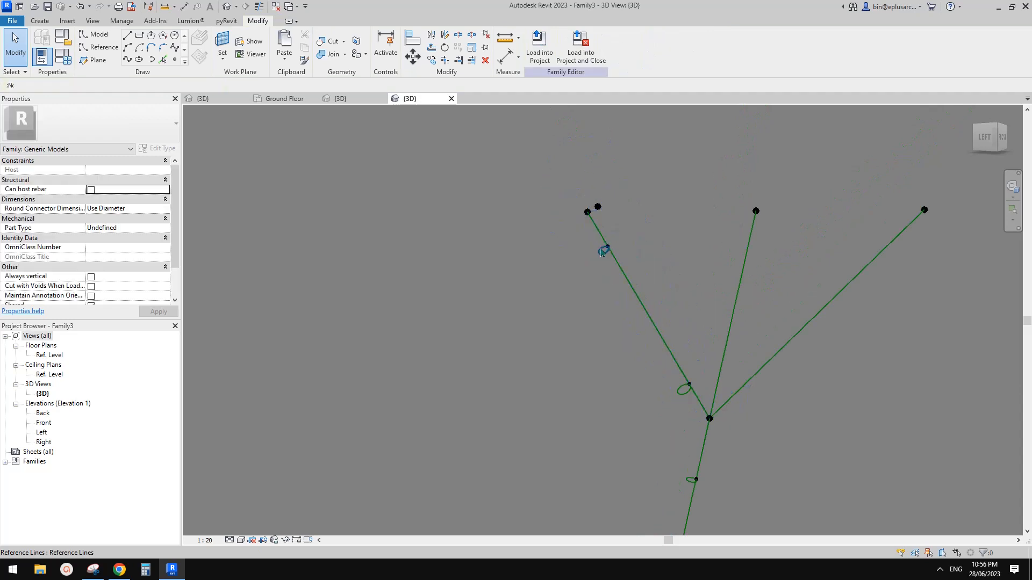
{"action": "left_click", "coordinate": [601, 252]}
{"action": "left_click", "coordinate": [680, 385], "text": "ctrl"}
Step: Sweep the circles along the left branch line and drag the tube's end to the Y junction
{"action": "left_click", "coordinate": [677, 363], "text": "ctrl"}
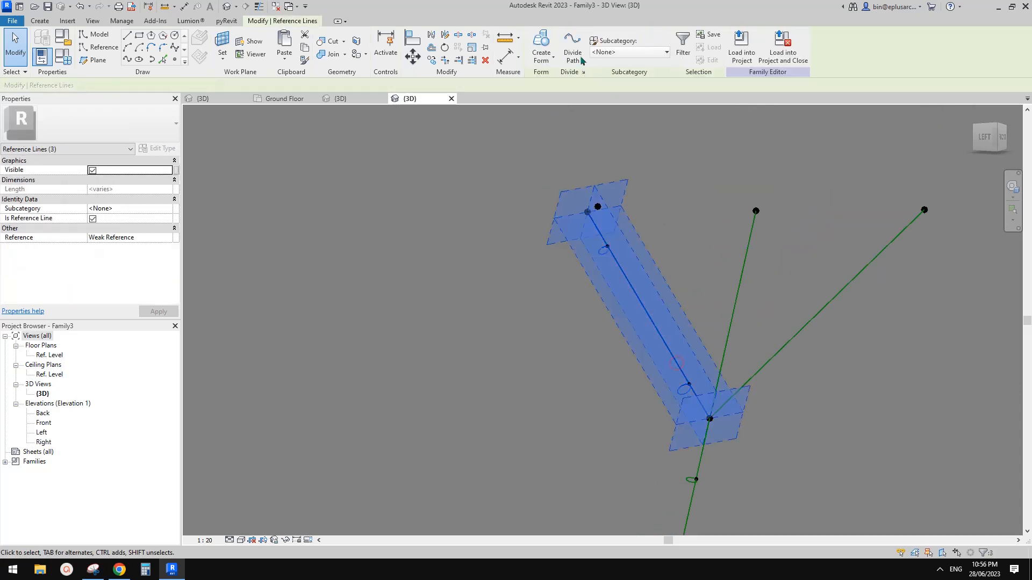
{"action": "scroll", "coordinate": [597, 247], "scroll_direction": "up", "scroll_amount": 2}
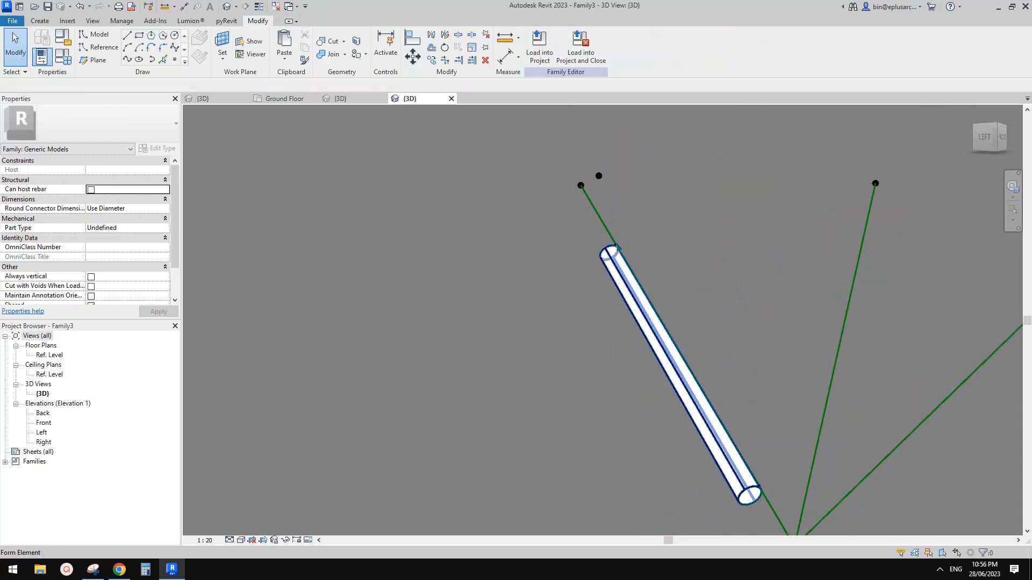
{"action": "left_click_drag", "start_coordinate": [616, 247], "coordinate": [580, 186]}
{"action": "scroll", "coordinate": [612, 210], "scroll_direction": "down", "scroll_amount": 2}
{"action": "middle_click_drag", "start_coordinate": [717, 393], "coordinate": [650, 300]}
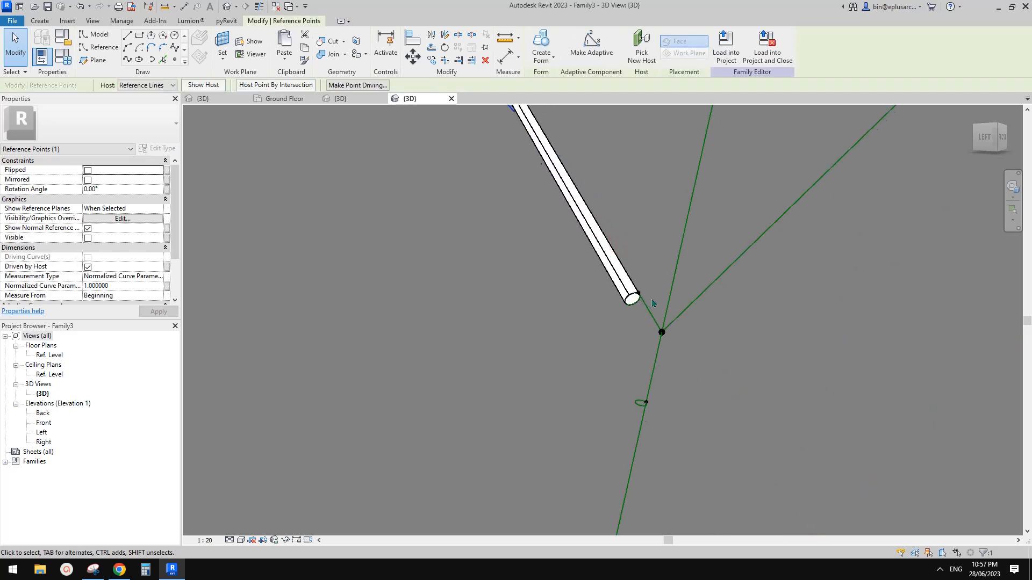
{"action": "scroll", "coordinate": [649, 296], "scroll_direction": "up", "scroll_amount": 1}
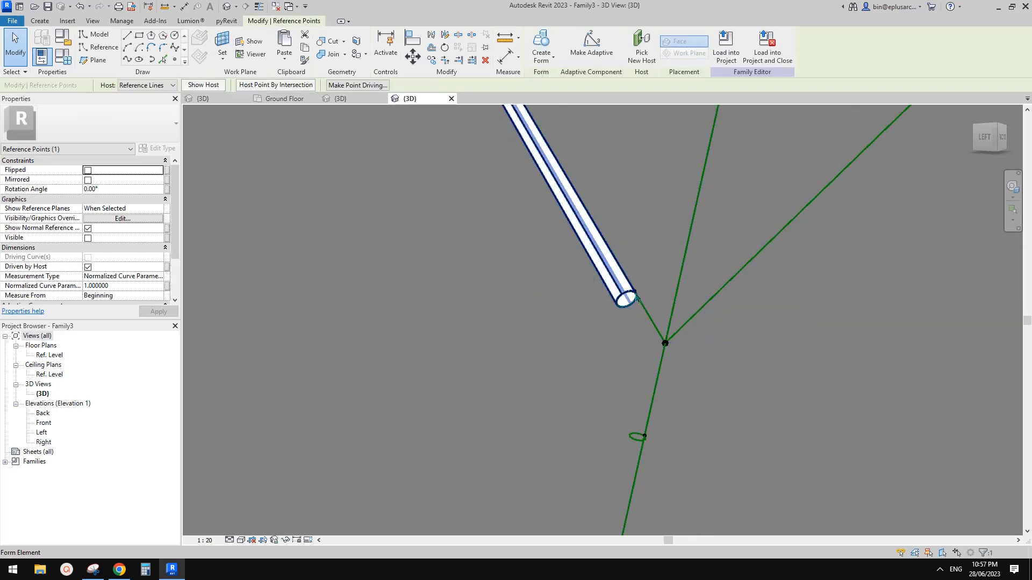
{"action": "left_click_drag", "start_coordinate": [635, 293], "coordinate": [668, 345]}
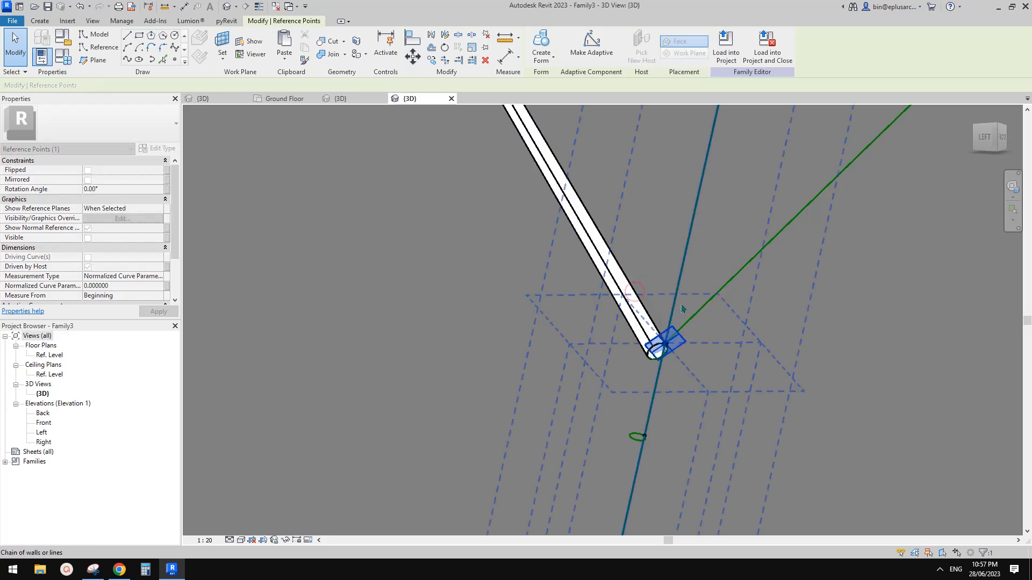
{"action": "scroll", "coordinate": [668, 344], "scroll_direction": "down", "scroll_amount": 2}
{"action": "middle_click_drag", "start_coordinate": [670, 337], "coordinate": [672, 243]}
{"action": "scroll", "coordinate": [660, 335], "scroll_direction": "down", "scroll_amount": 1}
{"action": "left_click", "coordinate": [665, 331]}
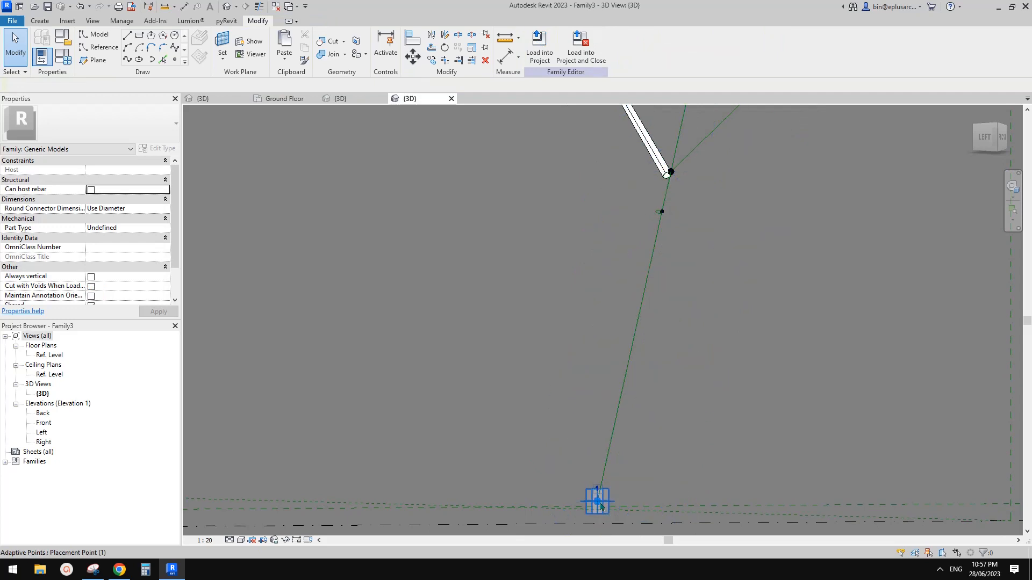
Step: Set the stem circle's size to 60 and move it 15 along the vertical line
{"action": "scroll", "coordinate": [671, 205], "scroll_direction": "up", "scroll_amount": 5}
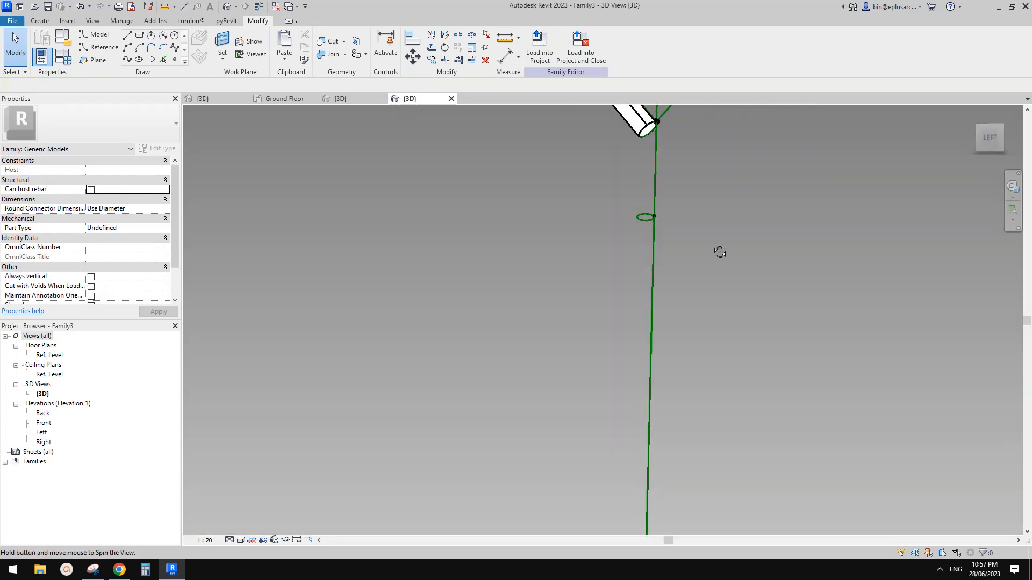
{"action": "left_click", "coordinate": [657, 220]}
{"action": "middle_click_drag", "start_coordinate": [731, 192], "coordinate": [719, 202]}
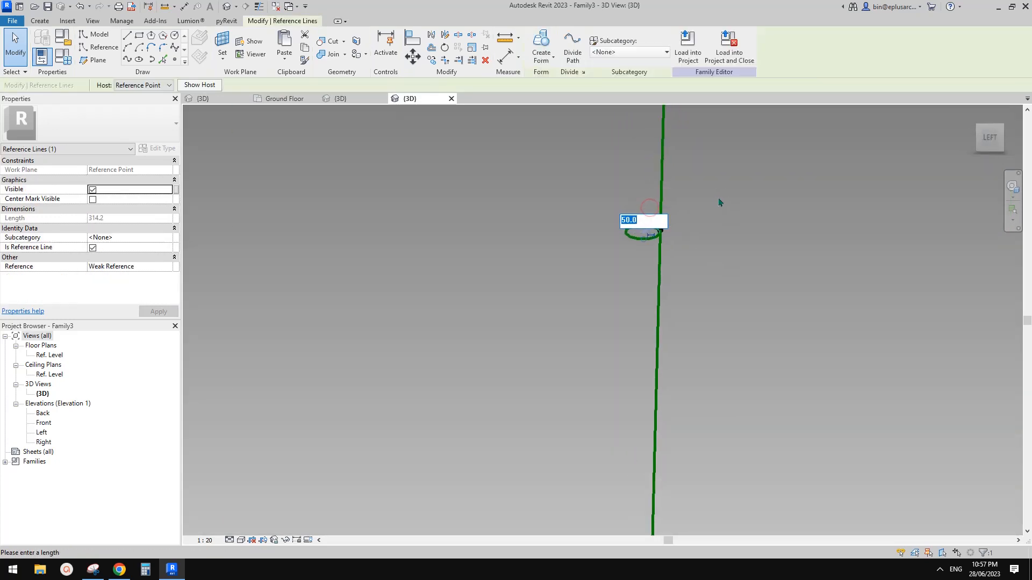
{"action": "type", "text": "60"}
{"action": "key", "text": "Return"}
{"action": "scroll", "coordinate": [699, 228], "scroll_direction": "up", "scroll_amount": 1}
{"action": "key", "text": "m"}
{"action": "key", "text": "v"}
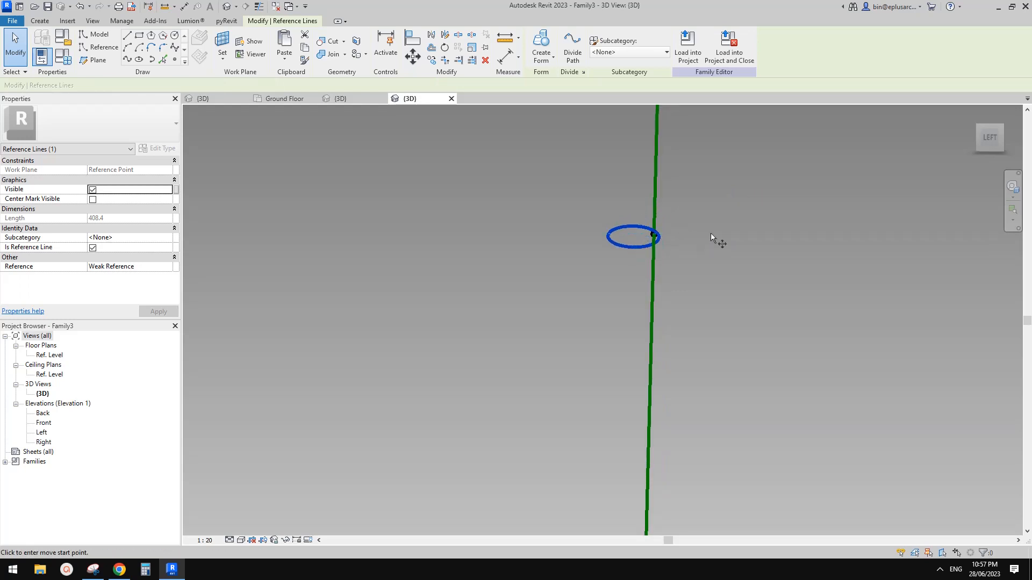
{"action": "left_click", "coordinate": [719, 234]}
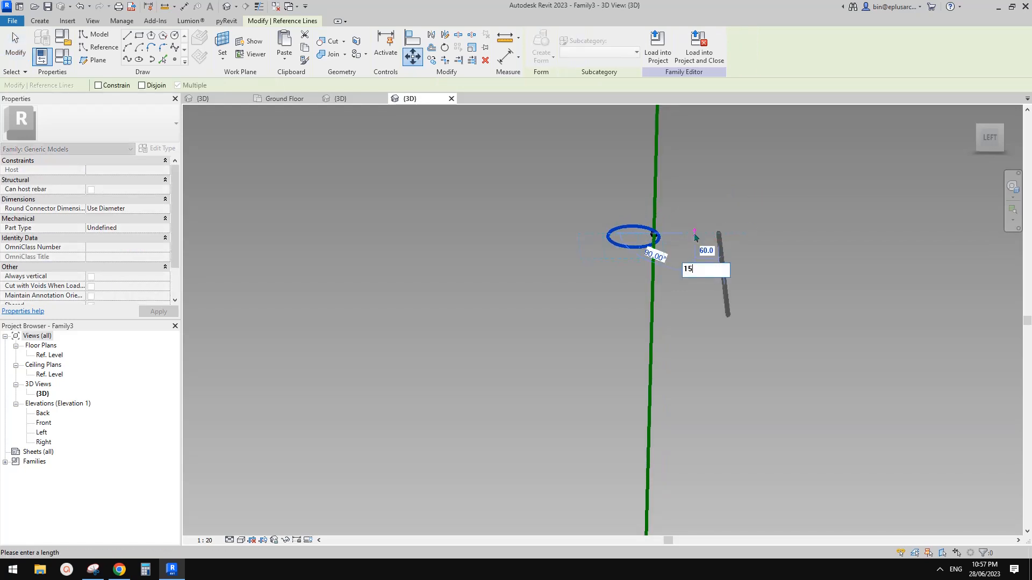
{"action": "key", "text": "Return"}
Step: Copy the circle and its point farther along the vertical line
{"action": "left_click_drag", "start_coordinate": [579, 203], "coordinate": [729, 290]}
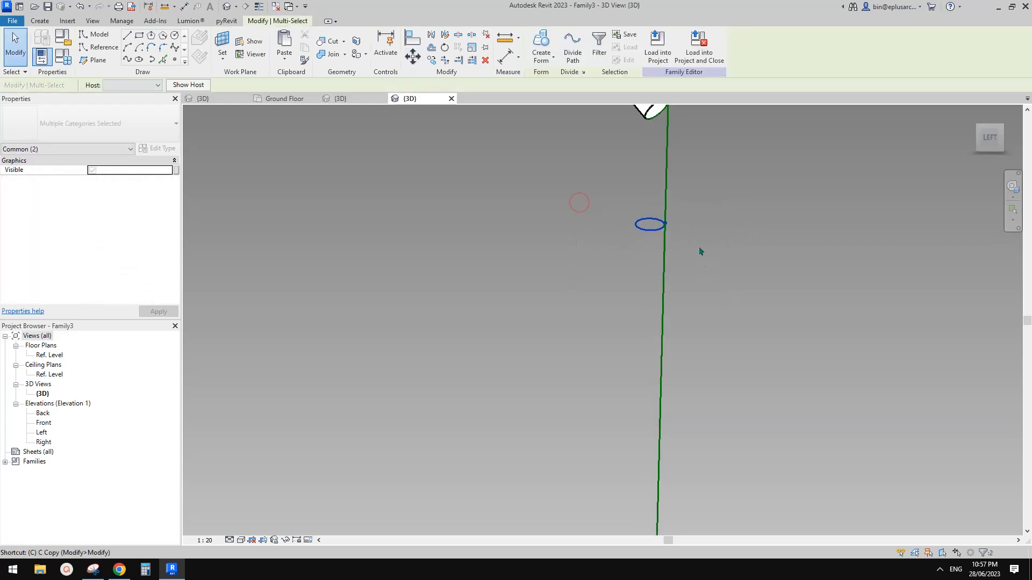
{"action": "key", "text": "c"}
{"action": "left_click", "coordinate": [680, 229]}
{"action": "scroll", "coordinate": [695, 288], "scroll_direction": "down", "scroll_amount": 1}
{"action": "middle_click_drag", "start_coordinate": [693, 318], "coordinate": [688, 146]}
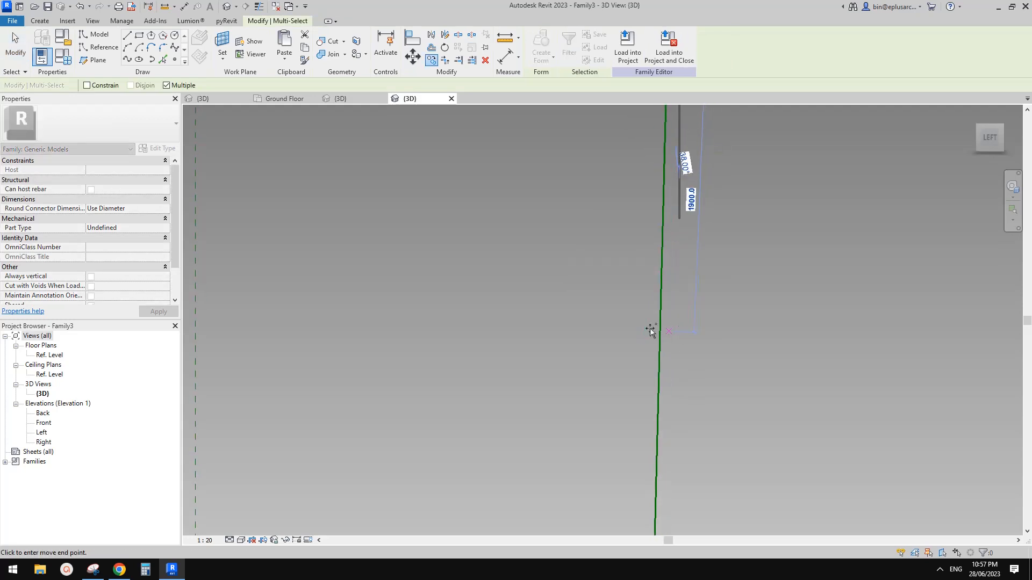
{"action": "left_click", "coordinate": [651, 330]}
{"action": "key", "text": "Escape"}
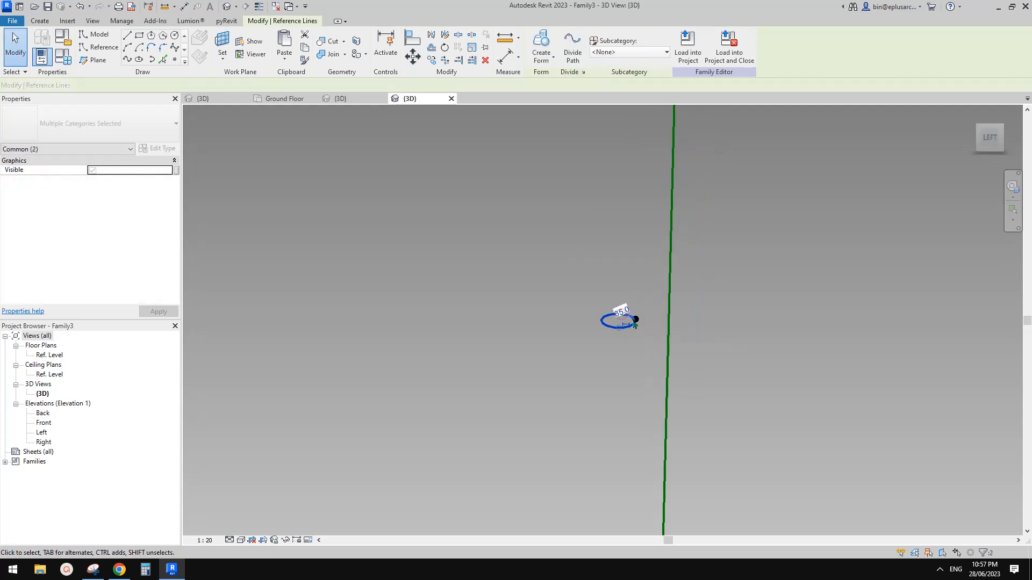
Step: Change the copied circle's radius from 65.0 to 80 and move it 15
{"action": "left_click", "coordinate": [635, 322]}
{"action": "left_click", "coordinate": [620, 312]}
{"action": "type", "text": "80"}
{"action": "key", "text": "Return"}
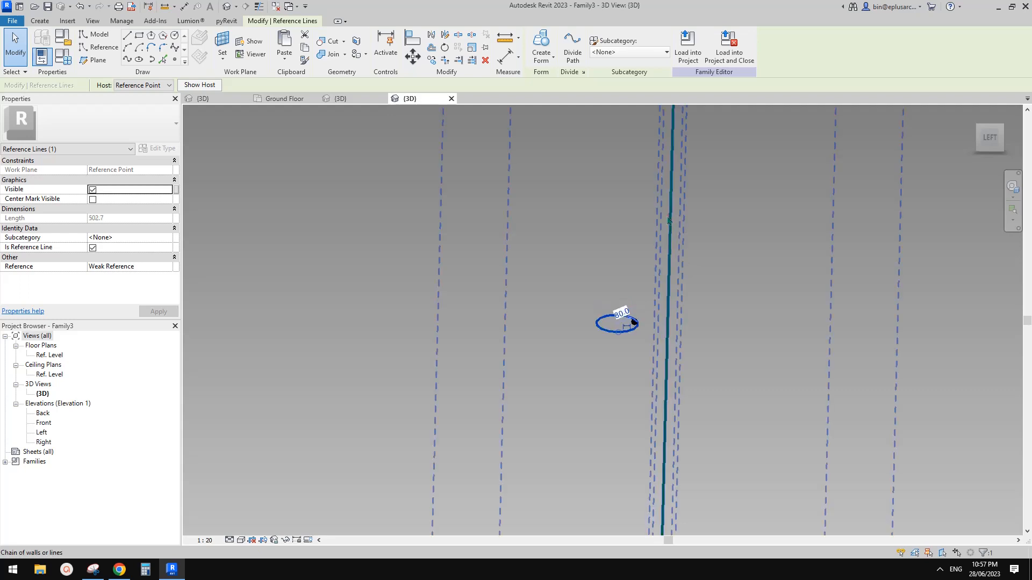
{"action": "left_click", "coordinate": [668, 215]}
{"action": "left_click", "coordinate": [624, 311]}
{"action": "key", "text": "m"}
{"action": "key", "text": "v"}
{"action": "left_click", "coordinate": [664, 320]}
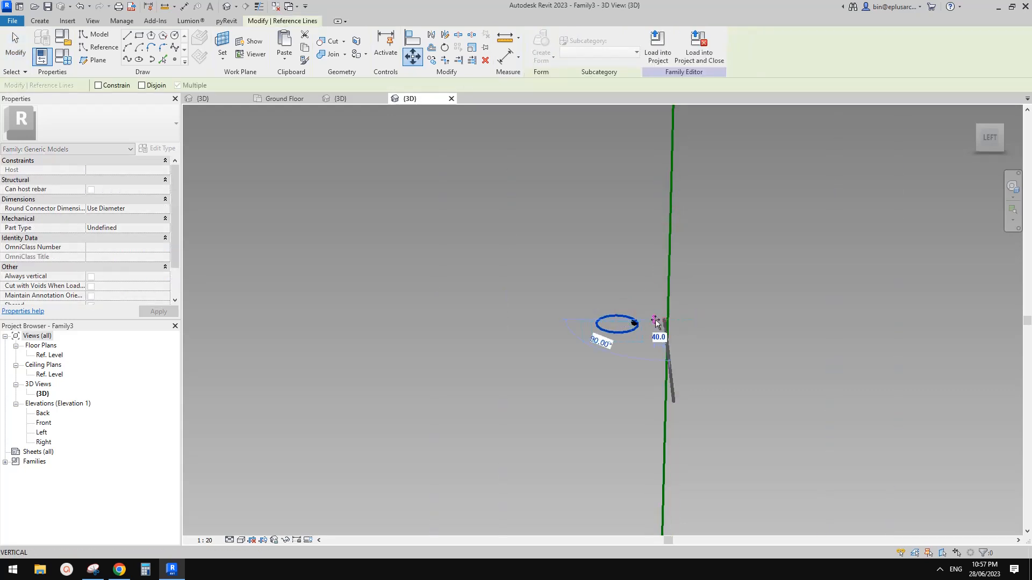
{"action": "key", "text": "Return"}
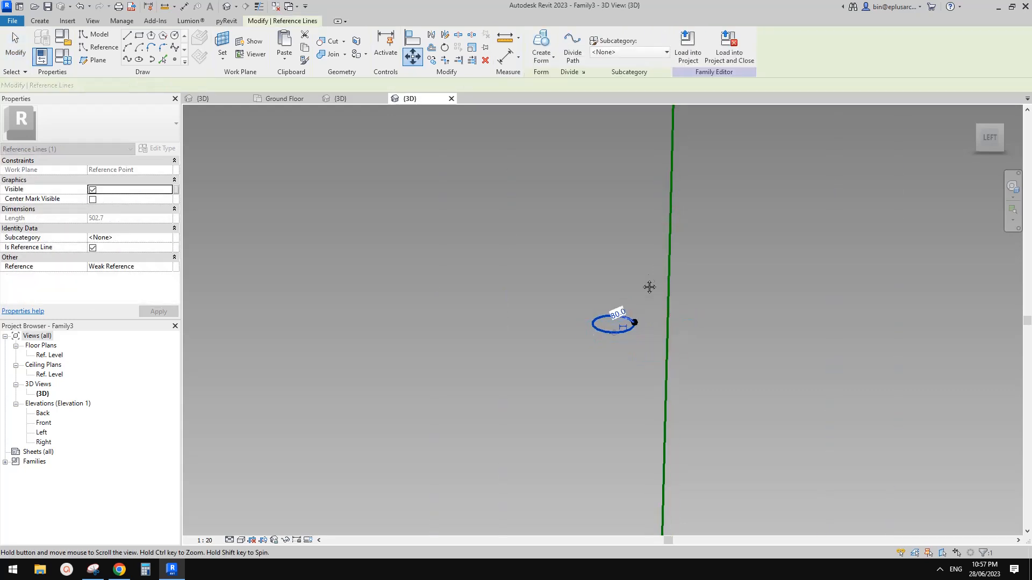
Step: Rehost the reference point onto the vertical stem line with Pick New Host
{"action": "key", "text": "Escape"}
{"action": "left_click", "coordinate": [625, 322]}
{"action": "key", "text": "Escape"}
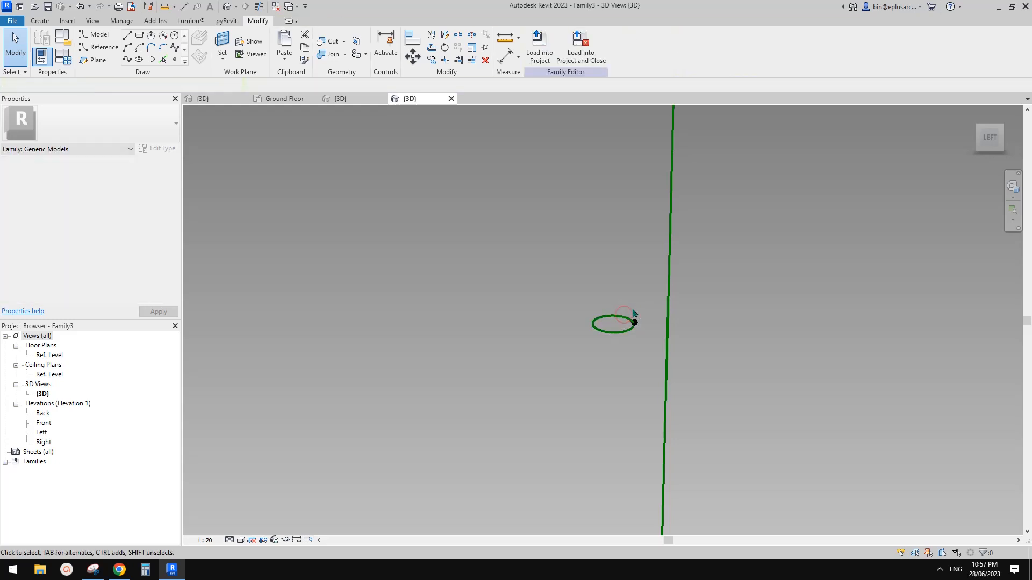
{"action": "left_click_drag", "start_coordinate": [625, 299], "coordinate": [656, 339]}
{"action": "scroll", "coordinate": [559, 109], "scroll_direction": "down", "scroll_amount": 3}
{"action": "left_click", "coordinate": [640, 46]}
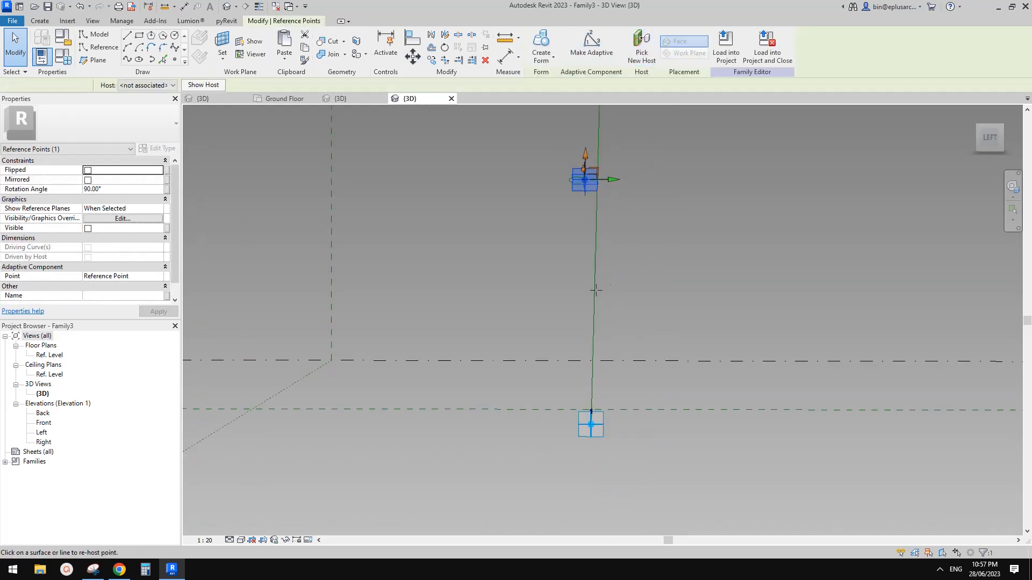
{"action": "left_click", "coordinate": [593, 318]}
Step: Sweep the two stem circles along the vertical line into a solid form
{"action": "left_click", "coordinate": [590, 318]}
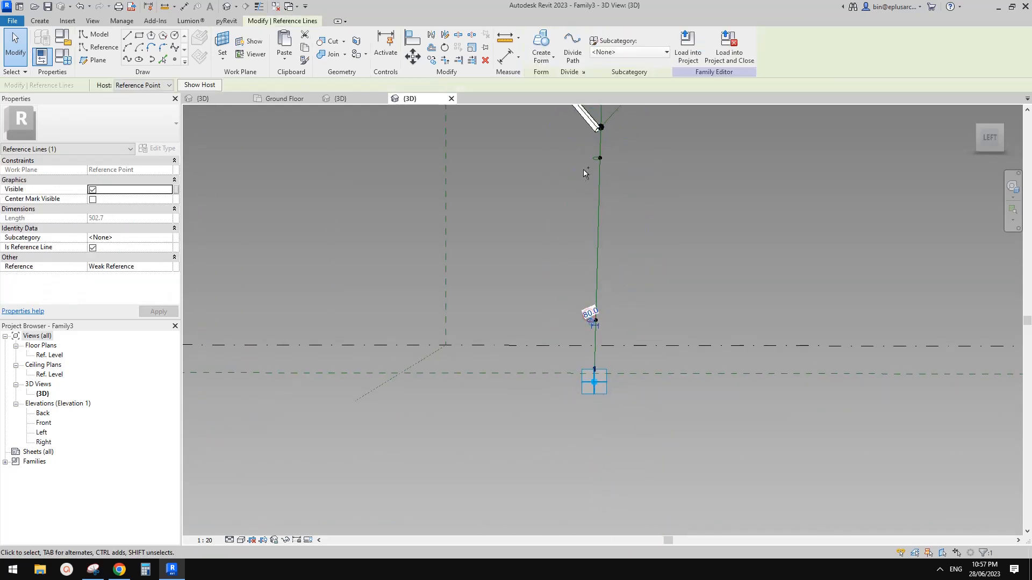
{"action": "left_click", "coordinate": [596, 159], "text": "ctrl"}
{"action": "left_click", "coordinate": [601, 195], "text": "ctrl"}
{"action": "middle_click_drag", "start_coordinate": [611, 199], "coordinate": [615, 253]}
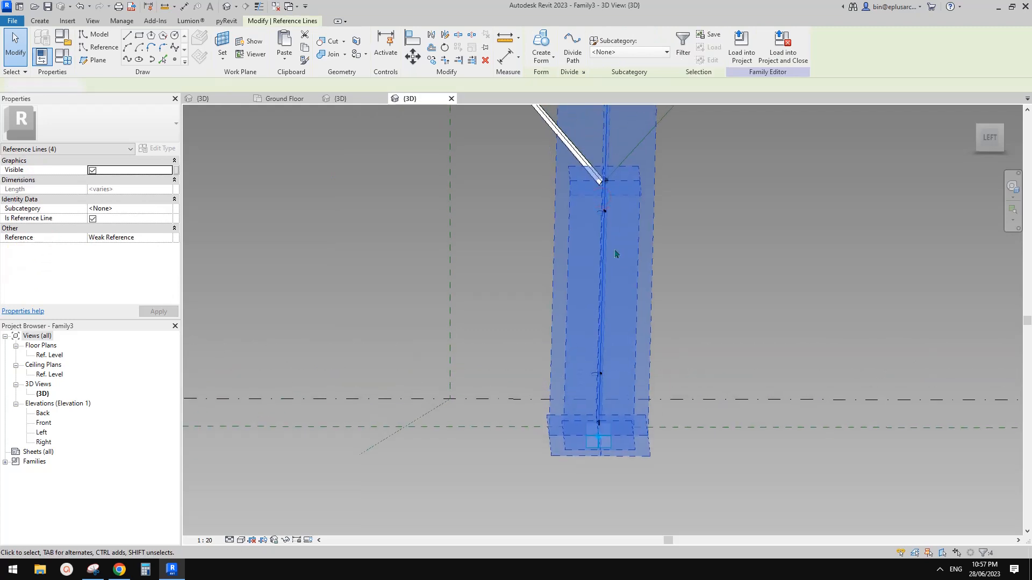
{"action": "key", "text": "Escape"}
{"action": "left_click", "coordinate": [601, 229]}
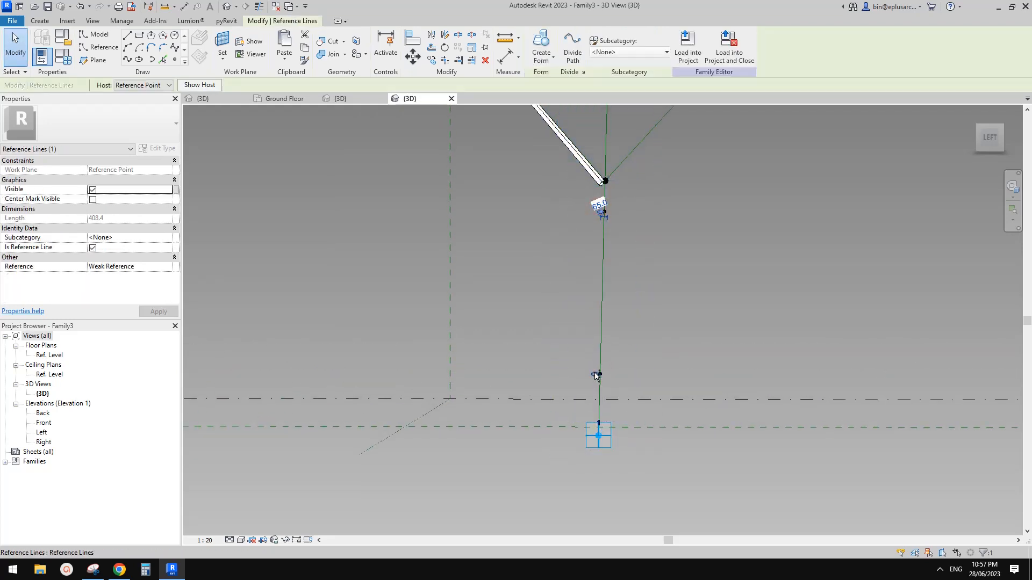
{"action": "left_click", "coordinate": [542, 39]}
{"action": "key", "text": "Escape"}
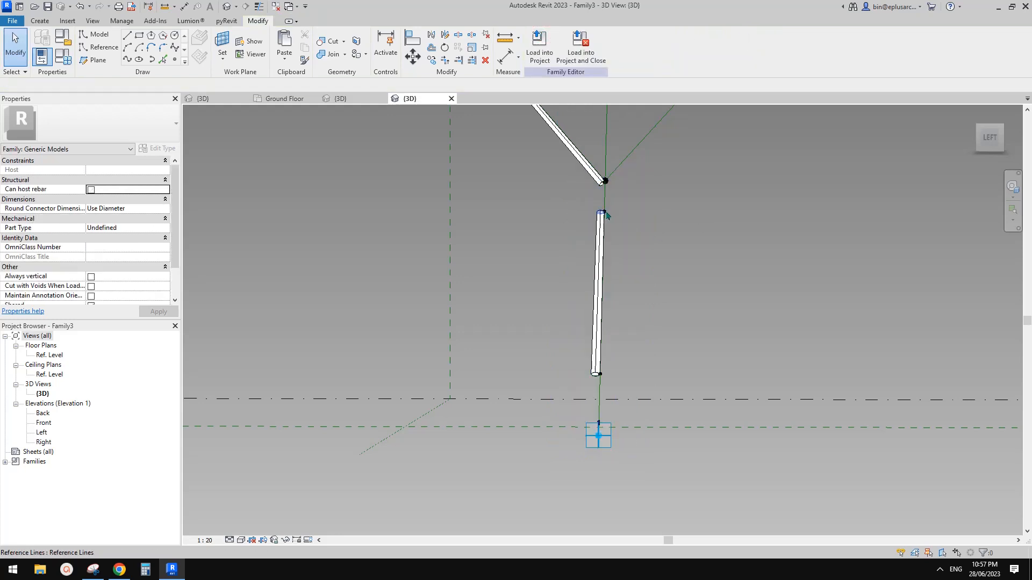
Step: Extend the tube's top end up to the Y junction and its bottom end down the stem
{"action": "left_click_drag", "start_coordinate": [605, 212], "coordinate": [605, 181]}
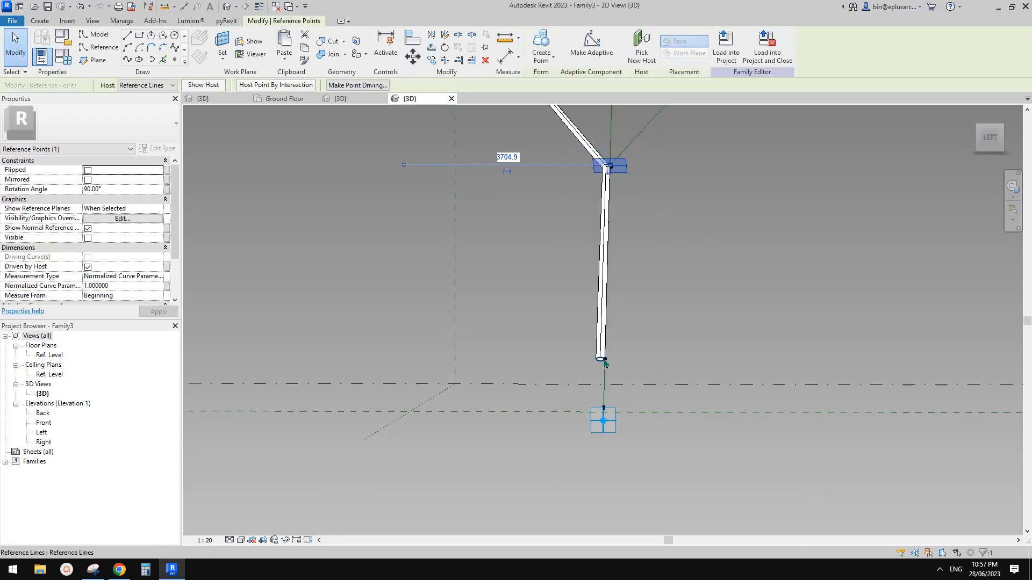
{"action": "left_click_drag", "start_coordinate": [607, 360], "coordinate": [607, 438]}
{"action": "scroll", "coordinate": [675, 410], "scroll_direction": "down", "scroll_amount": 3}
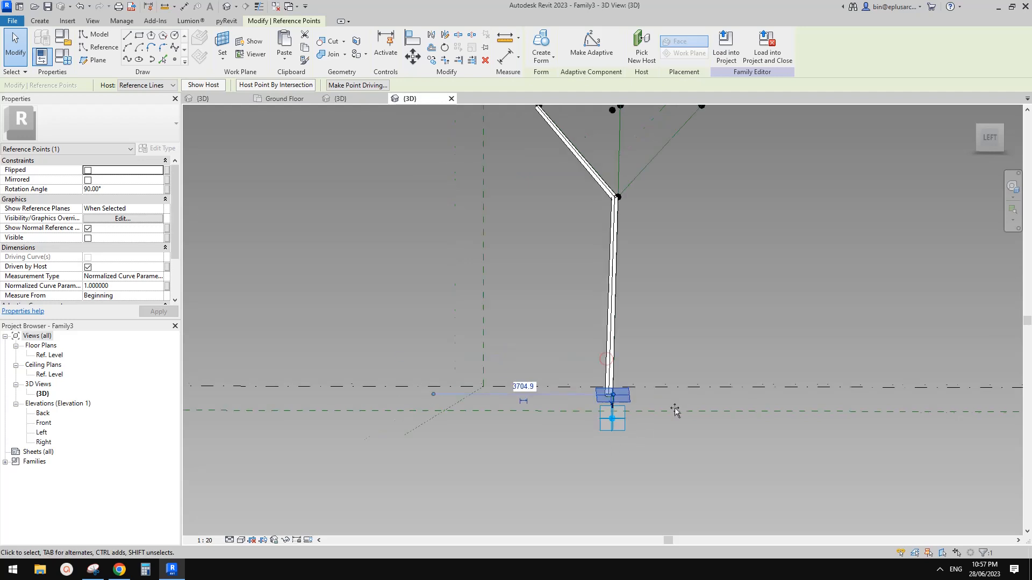
{"action": "middle_click_drag", "start_coordinate": [675, 410], "coordinate": [675, 419], "text": "shift"}
{"action": "scroll", "coordinate": [646, 407], "scroll_direction": "up", "scroll_amount": 3}
{"action": "scroll", "coordinate": [629, 387], "scroll_direction": "up", "scroll_amount": 3}
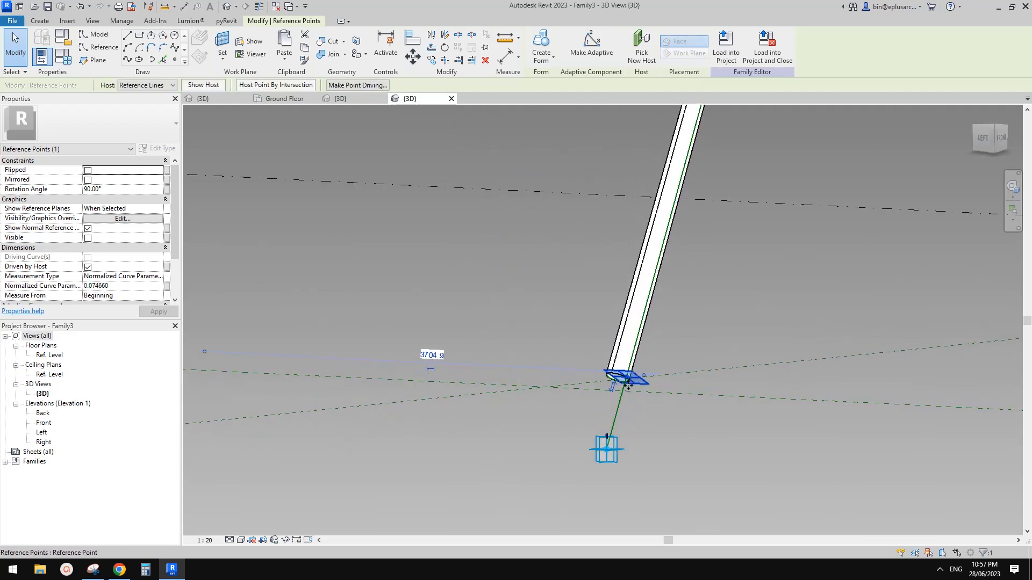
{"action": "scroll", "coordinate": [618, 463], "scroll_direction": "down", "scroll_amount": 3}
Step: Orbit the model to check the stem tube meets the branch tube
{"action": "key", "text": "Escape"}
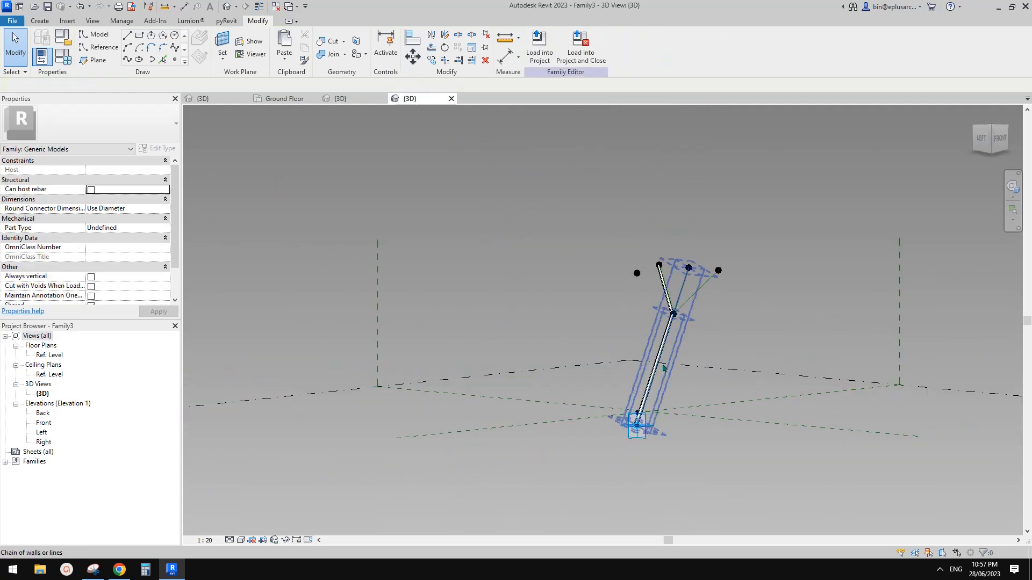
{"action": "middle_click_drag", "start_coordinate": [636, 388], "coordinate": [709, 376], "text": "shift"}
{"action": "scroll", "coordinate": [587, 346], "scroll_direction": "down", "scroll_amount": 1}
{"action": "middle_click_drag", "start_coordinate": [709, 375], "coordinate": [653, 373], "text": "shift"}
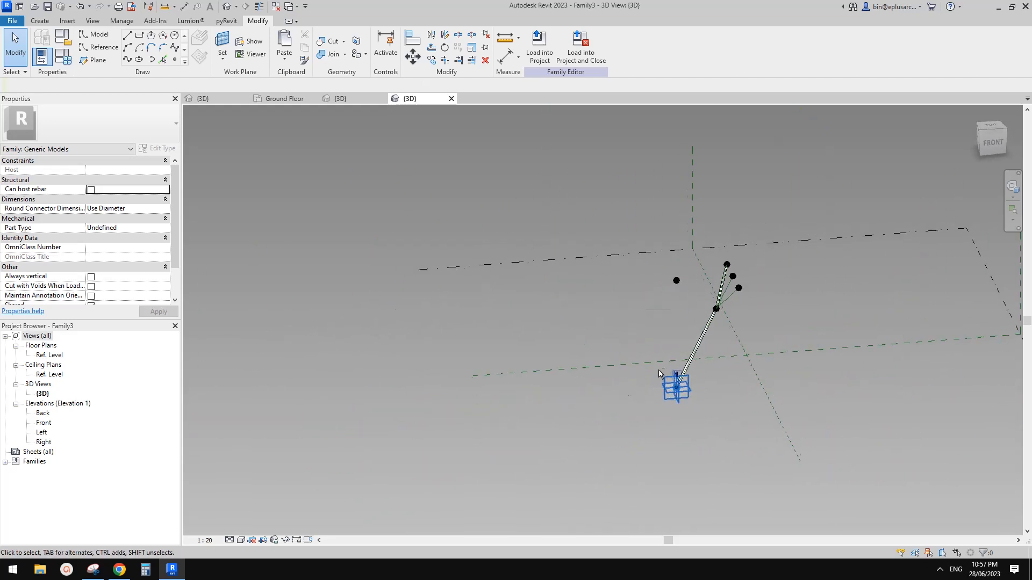
{"action": "scroll", "coordinate": [696, 355], "scroll_direction": "up", "scroll_amount": 1}
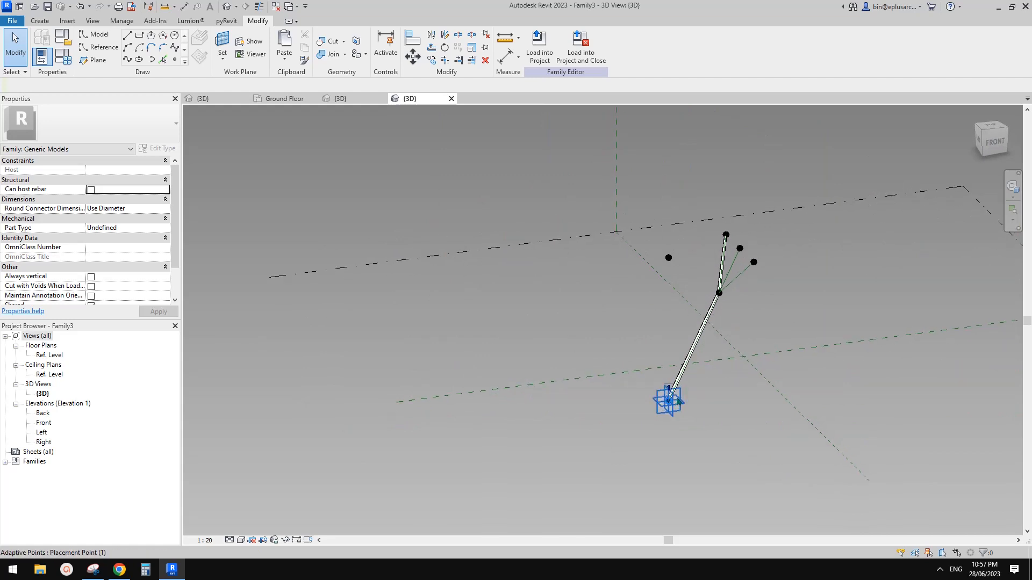
{"action": "middle_click_drag", "start_coordinate": [678, 401], "coordinate": [530, 307], "text": "shift"}
{"action": "middle_click_drag", "start_coordinate": [563, 170], "coordinate": [544, 178]}
{"action": "scroll", "coordinate": [548, 179], "scroll_direction": "up", "scroll_amount": 1}
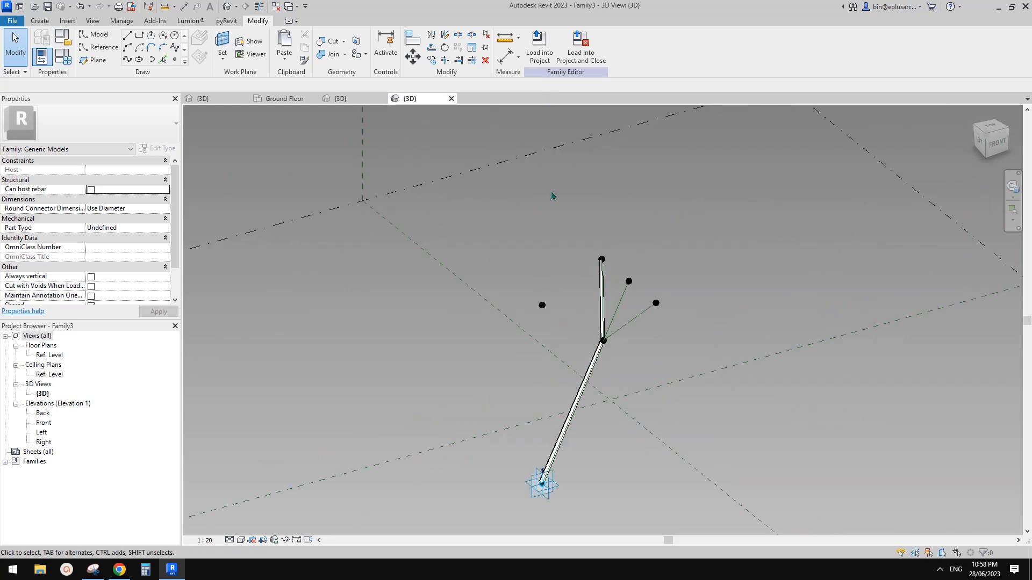
Step: Load Family3 into Project1 from the family editor
{"action": "left_click", "coordinate": [539, 45]}
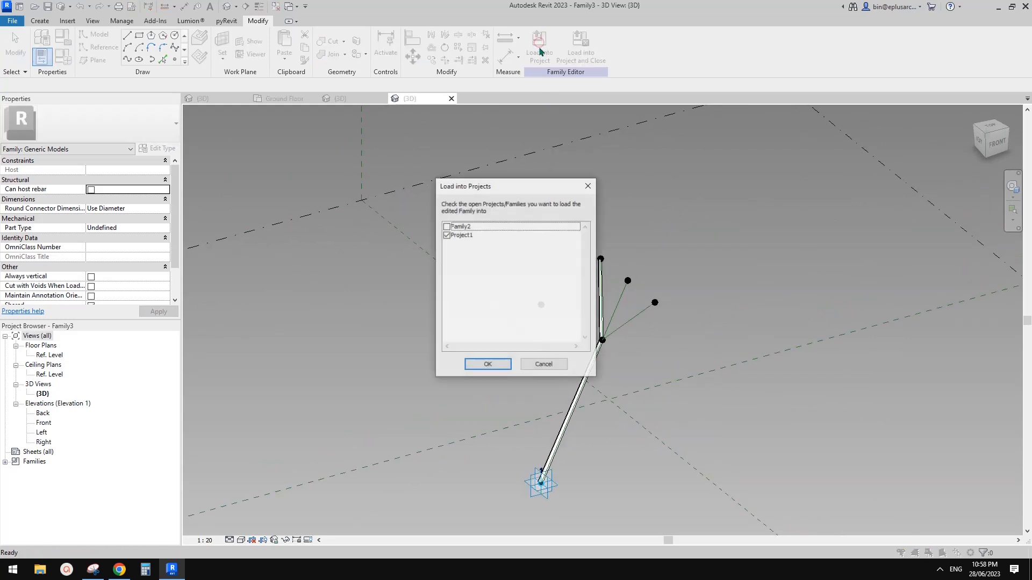
{"action": "left_click", "coordinate": [472, 362]}
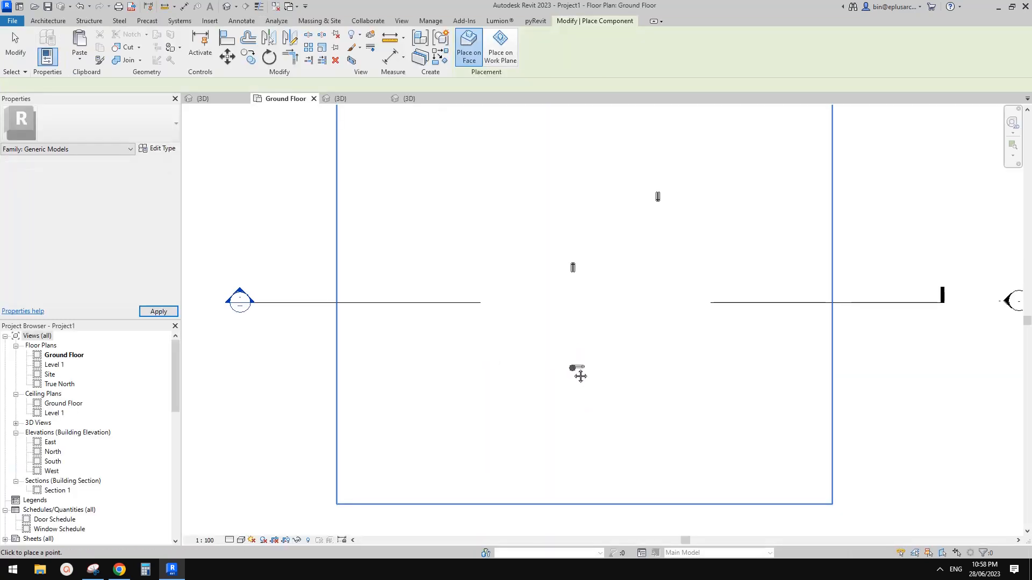
{"action": "middle_click_drag", "start_coordinate": [580, 376], "coordinate": [509, 398]}
{"action": "middle_click_drag", "start_coordinate": [576, 355], "coordinate": [545, 386]}
{"action": "scroll", "coordinate": [547, 366], "scroll_direction": "down", "scroll_amount": 1}
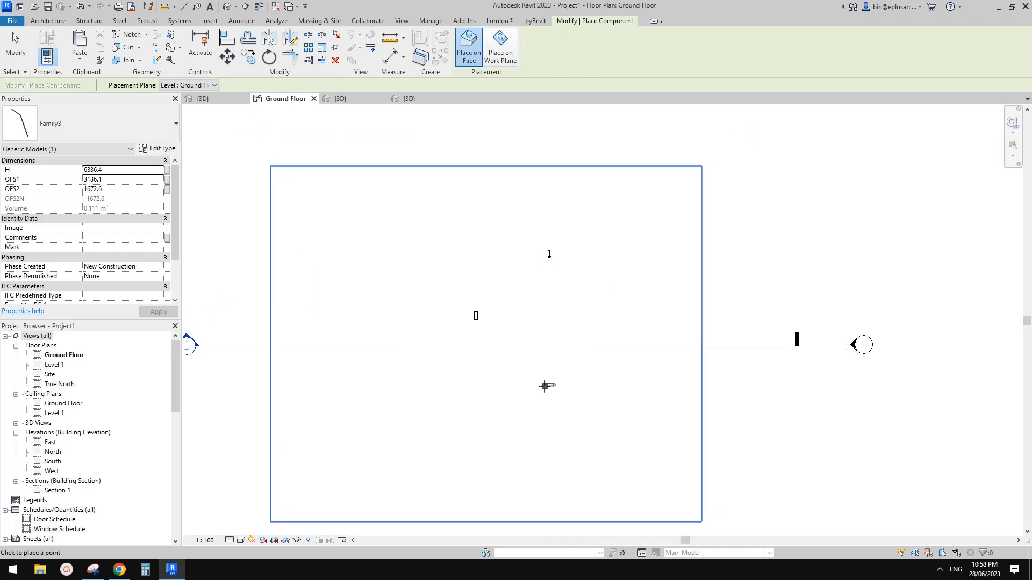
{"action": "scroll", "coordinate": [547, 395], "scroll_direction": "up", "scroll_amount": 1}
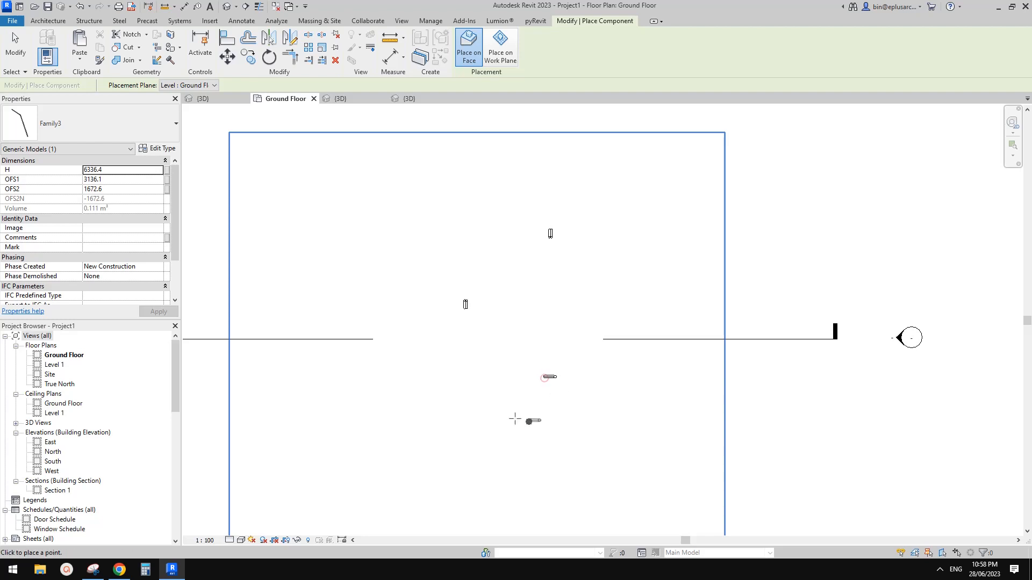
Step: Place the Family3 column on the Ground Floor plan and view it in the 3D view
{"action": "left_click", "coordinate": [546, 379]}
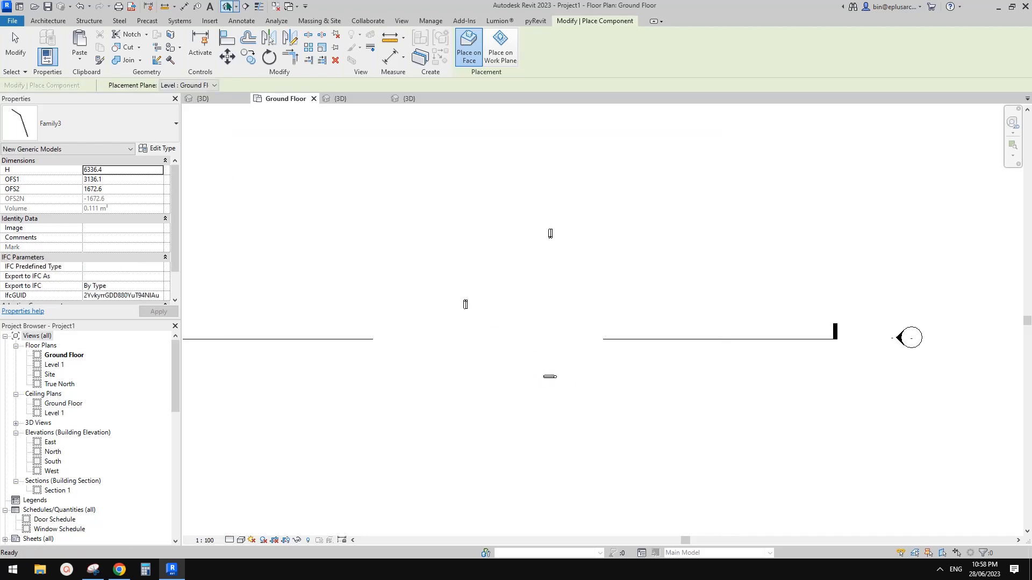
{"action": "left_click", "coordinate": [227, 6]}
{"action": "middle_click_drag", "start_coordinate": [629, 376], "coordinate": [656, 313], "text": "shift"}
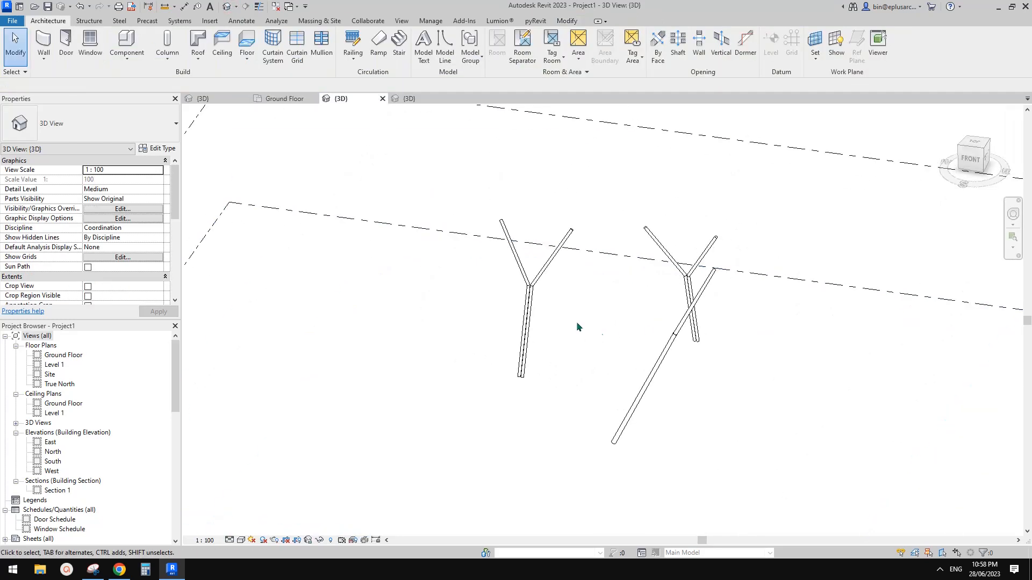
{"action": "middle_click_drag", "start_coordinate": [577, 327], "coordinate": [598, 398], "text": "shift"}
Step: Select the newly placed Family3 column instance
{"action": "left_click", "coordinate": [668, 318]}
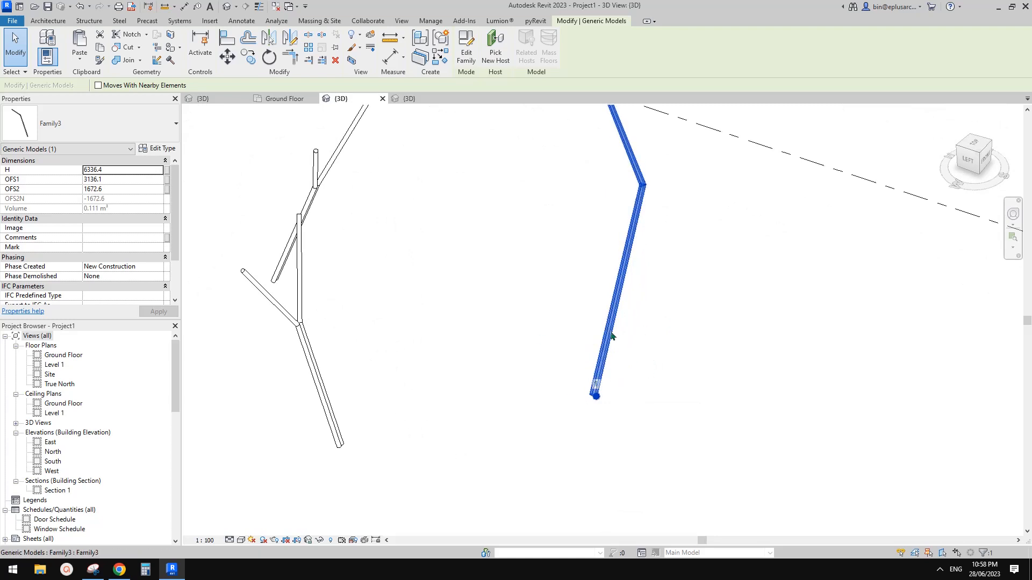
{"action": "middle_click_drag", "start_coordinate": [618, 390], "coordinate": [611, 389]}
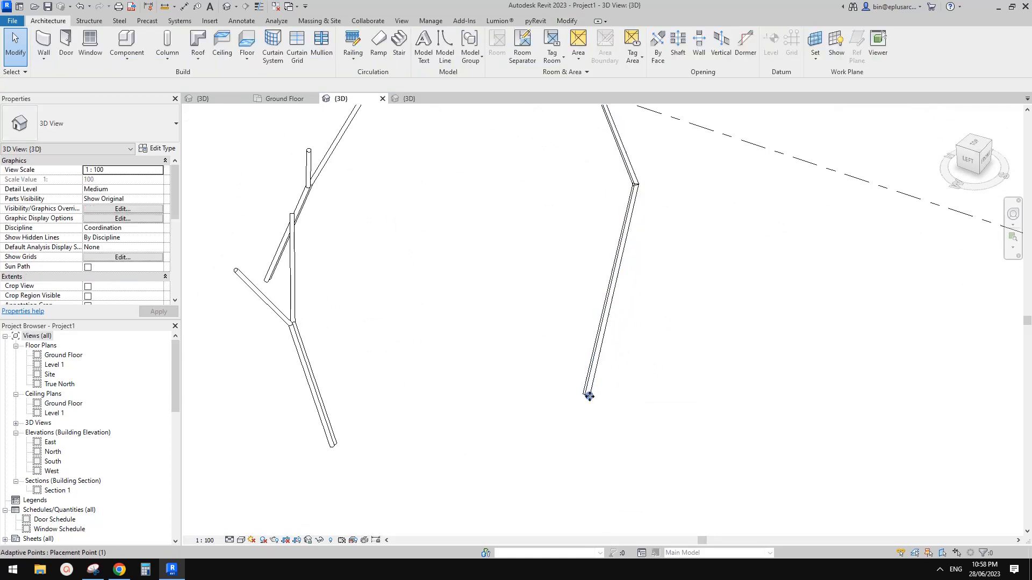
{"action": "left_click", "coordinate": [589, 396]}
{"action": "middle_click_drag", "start_coordinate": [605, 403], "coordinate": [619, 357], "text": "shift"}
{"action": "scroll", "coordinate": [613, 343], "scroll_direction": "down", "scroll_amount": 2}
{"action": "left_click", "coordinate": [621, 355]}
{"action": "left_click", "coordinate": [631, 274]}
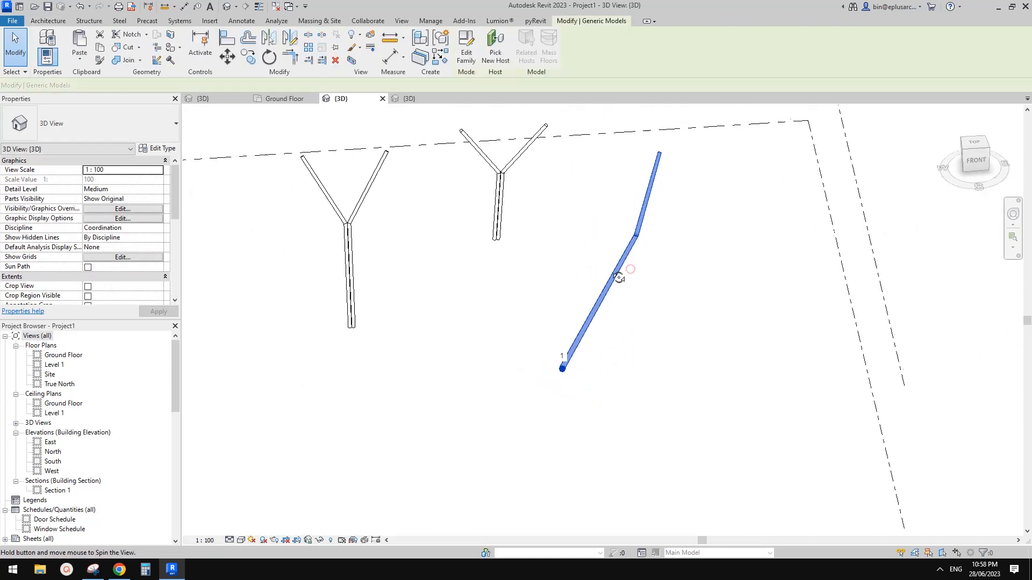
{"action": "middle_click_drag", "start_coordinate": [630, 269], "coordinate": [651, 335], "text": "shift"}
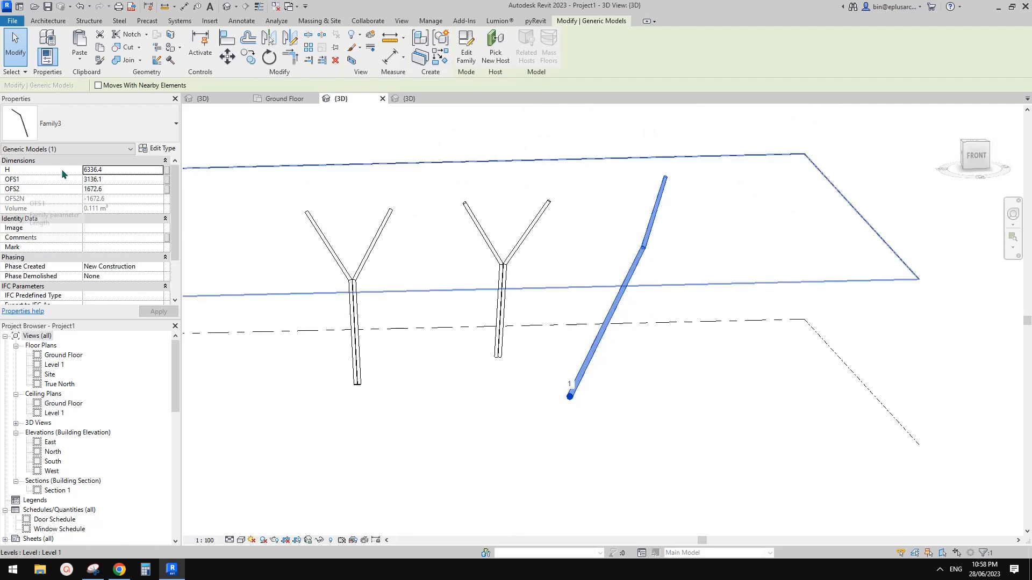
Step: Set the column's H to 7000, OFS2 to 1800 and OFS1 to 4500, then inspect the bend
{"action": "left_click", "coordinate": [114, 171]}
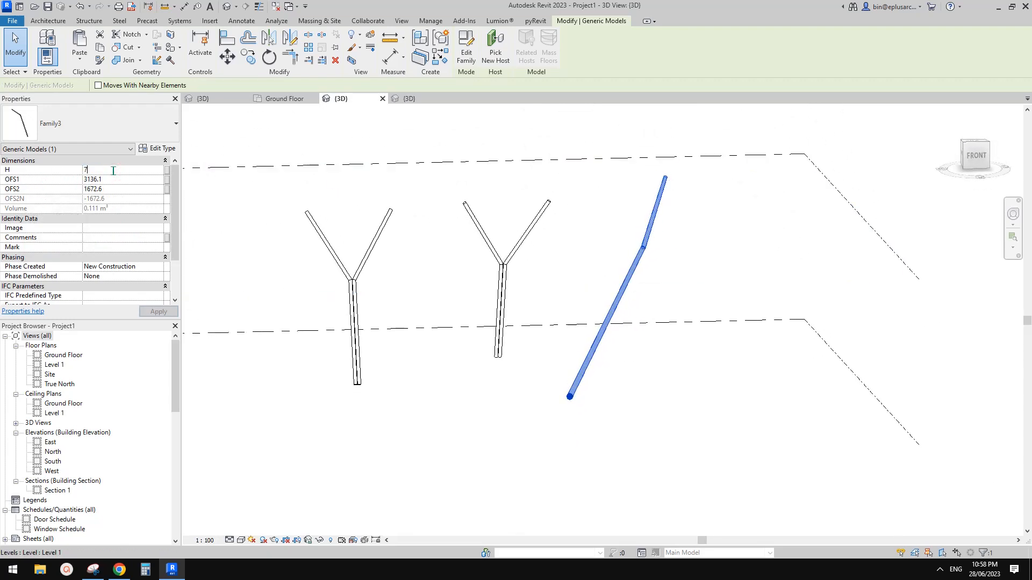
{"action": "middle_click_drag", "start_coordinate": [606, 269], "coordinate": [597, 305], "text": "shift"}
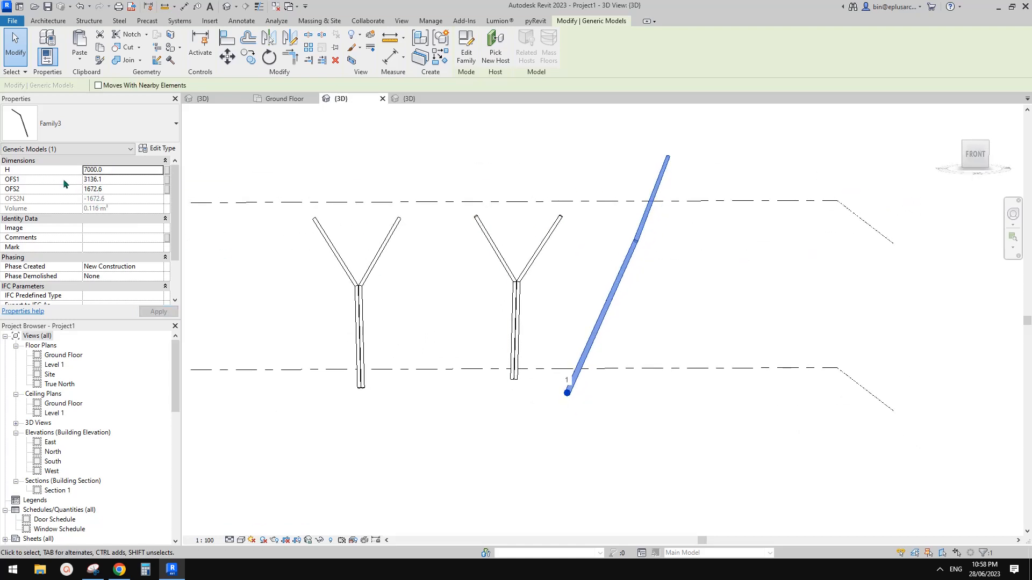
{"action": "middle_click_drag", "start_coordinate": [416, 203], "coordinate": [564, 294], "text": "shift"}
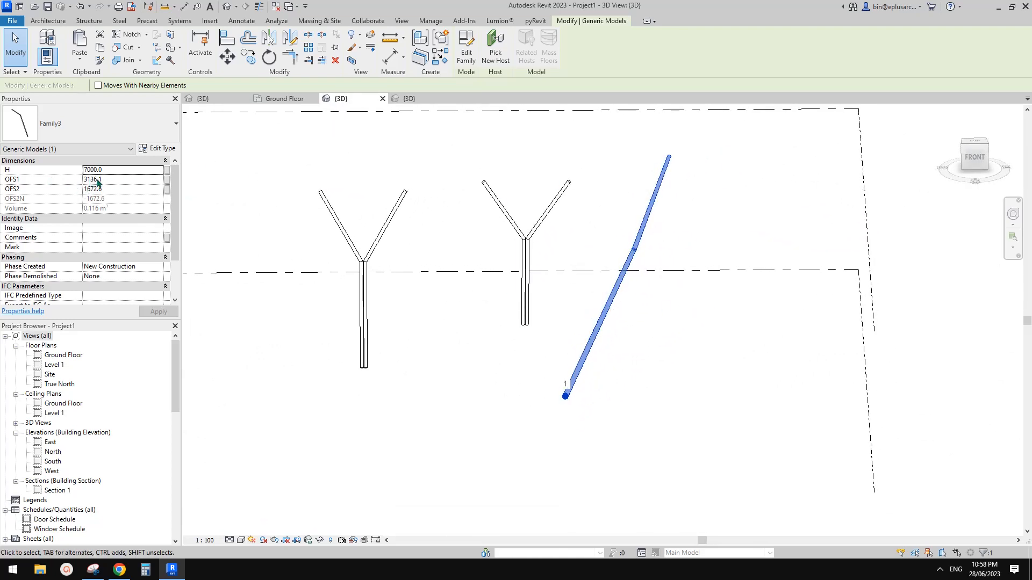
{"action": "middle_click_drag", "start_coordinate": [422, 234], "coordinate": [412, 246]}
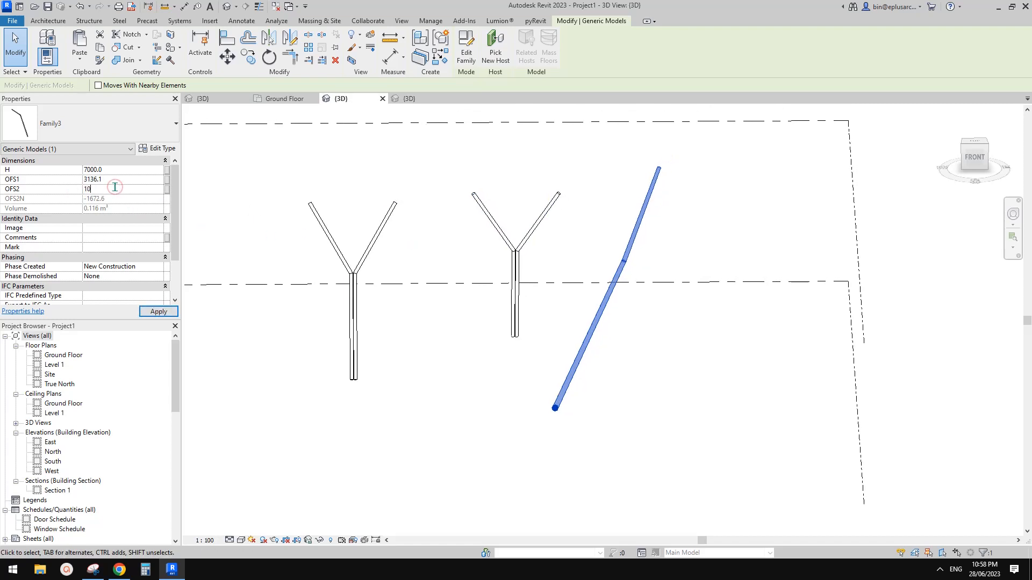
{"action": "middle_click_drag", "start_coordinate": [618, 221], "coordinate": [771, 272], "text": "shift"}
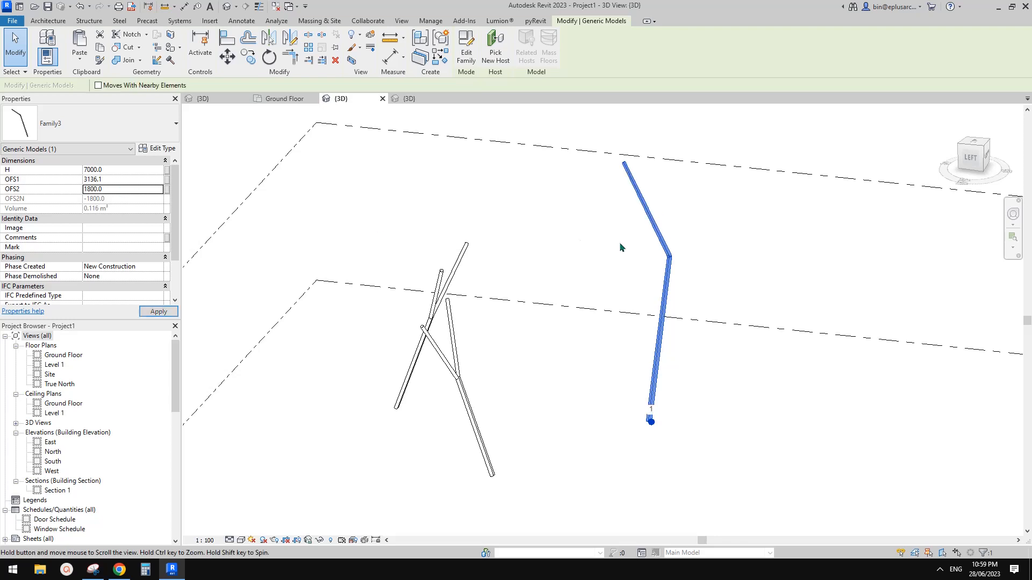
{"action": "middle_click_drag", "start_coordinate": [530, 249], "coordinate": [528, 252]}
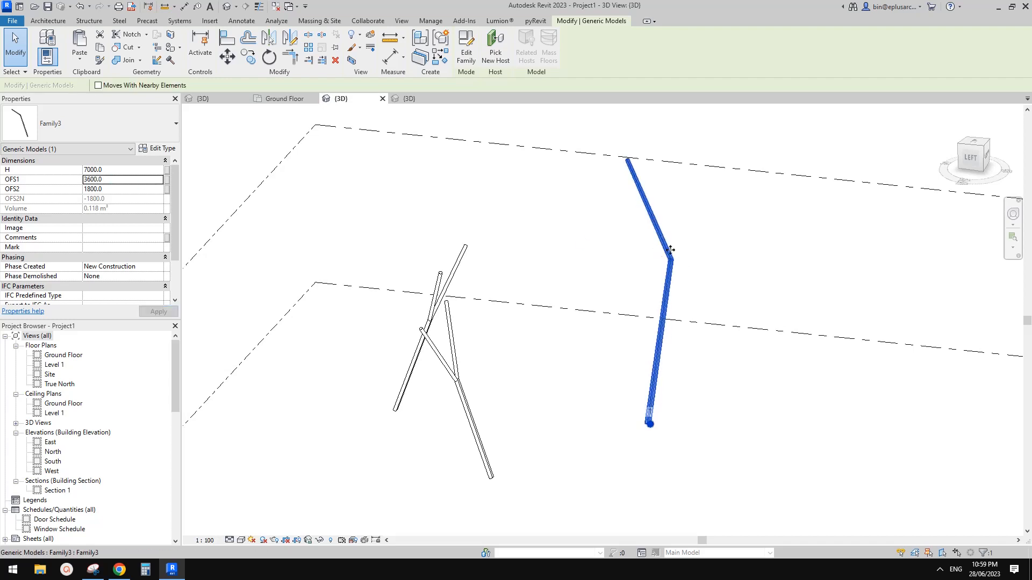
{"action": "middle_click_drag", "start_coordinate": [605, 269], "coordinate": [681, 279], "text": "shift"}
{"action": "middle_click_drag", "start_coordinate": [776, 285], "coordinate": [209, 187], "text": "shift"}
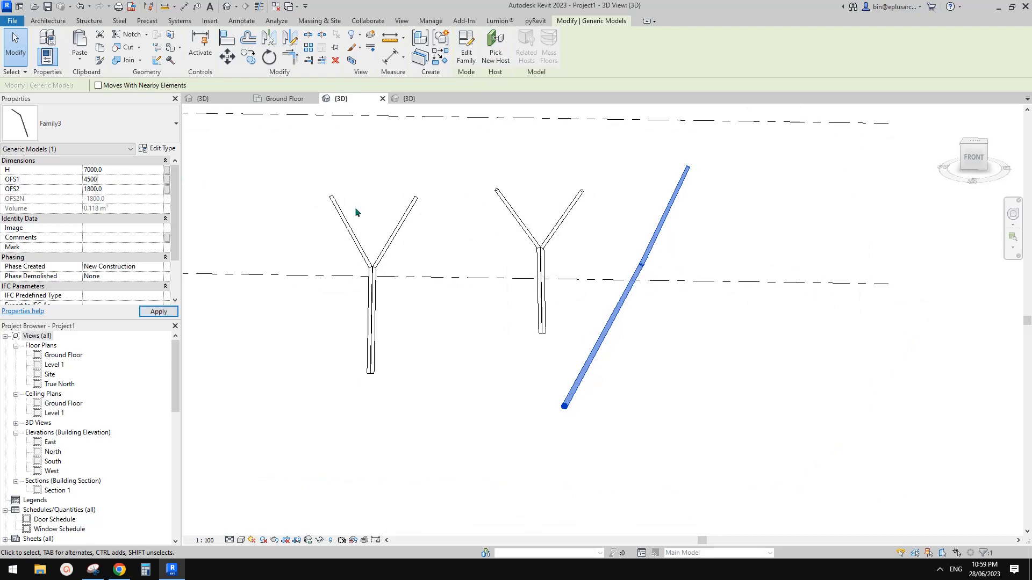
{"action": "middle_click_drag", "start_coordinate": [652, 272], "coordinate": [768, 301], "text": "shift"}
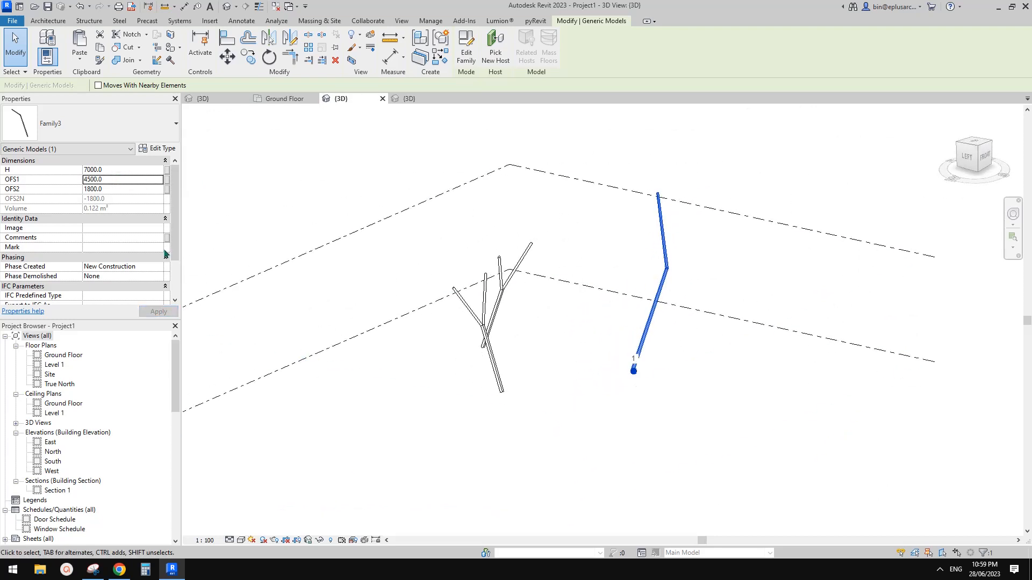
{"action": "scroll", "coordinate": [115, 230], "scroll_direction": "down", "scroll_amount": 3}
{"action": "scroll", "coordinate": [120, 235], "scroll_direction": "up", "scroll_amount": 3}
{"action": "scroll", "coordinate": [119, 235], "scroll_direction": "down", "scroll_amount": 3}
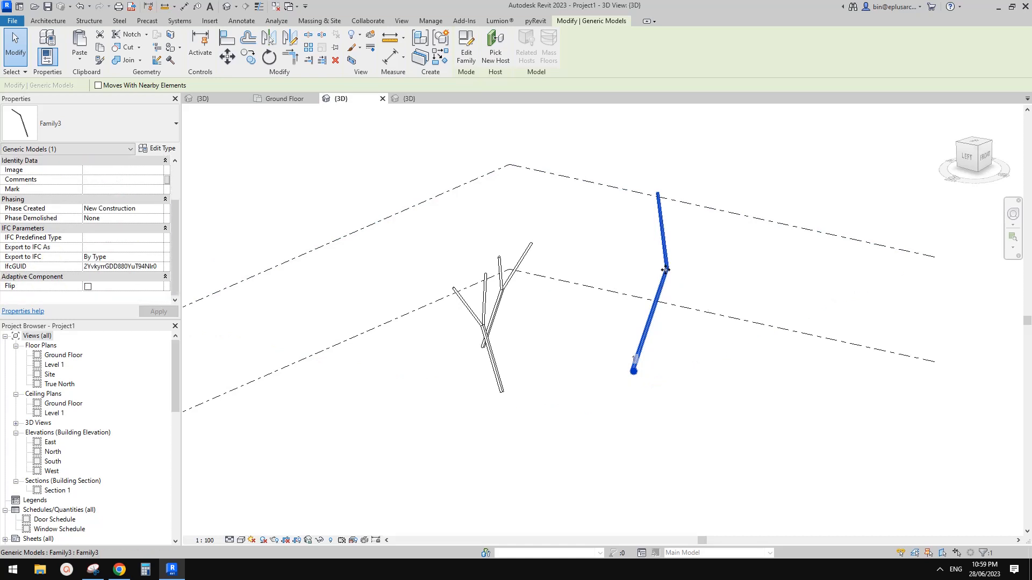
{"action": "middle_click_drag", "start_coordinate": [665, 270], "coordinate": [495, 113], "text": "shift"}
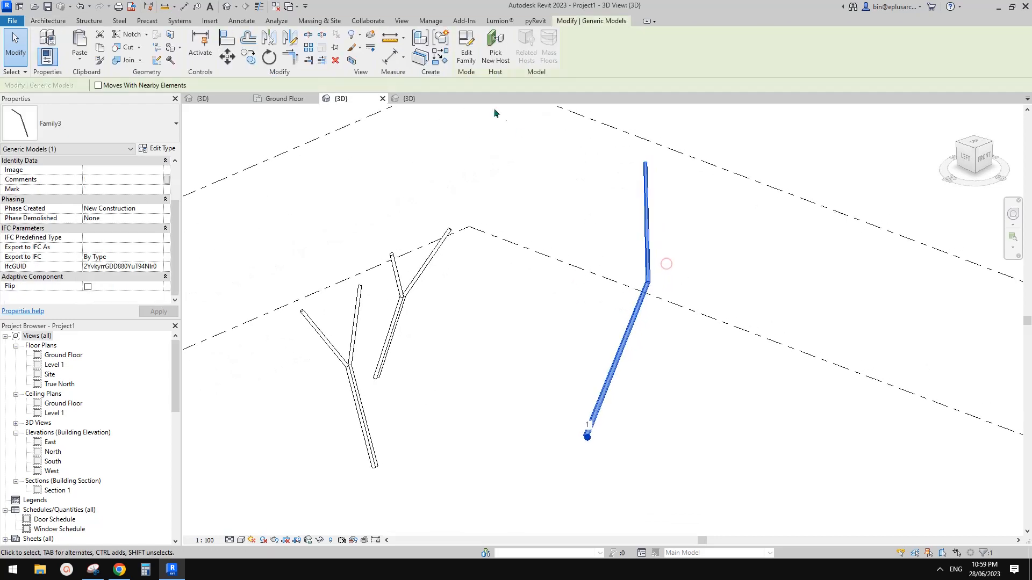
Step: Open Family3 in the family editor and select the junction reference point
{"action": "left_click", "coordinate": [467, 54]}
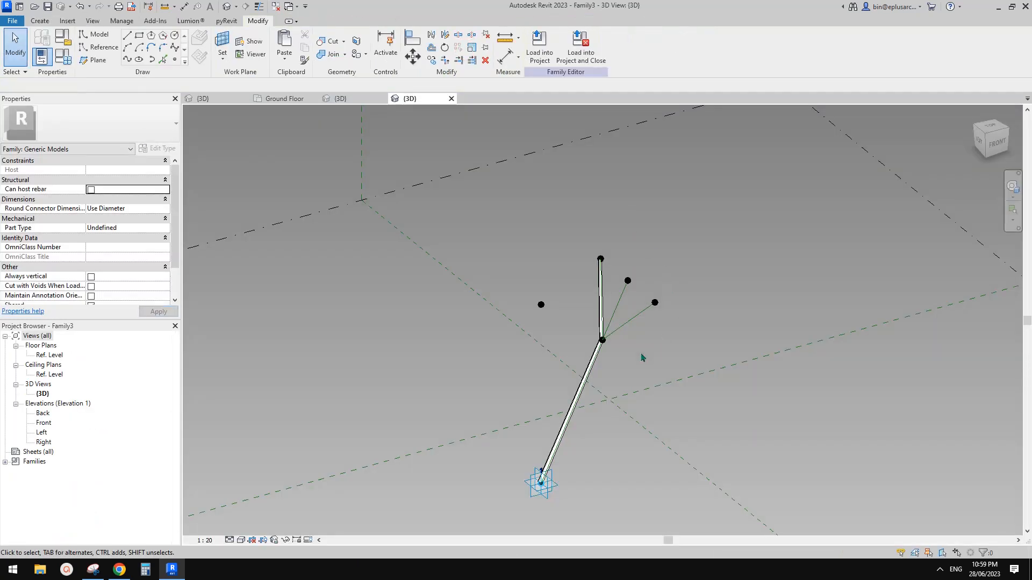
{"action": "scroll", "coordinate": [594, 327], "scroll_direction": "up", "scroll_amount": 5}
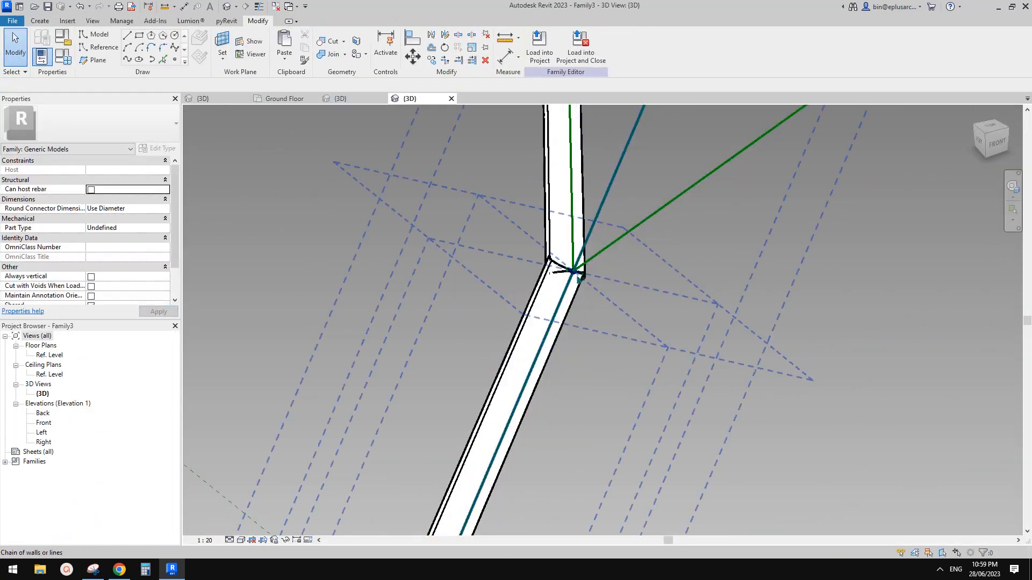
{"action": "left_click", "coordinate": [574, 275]}
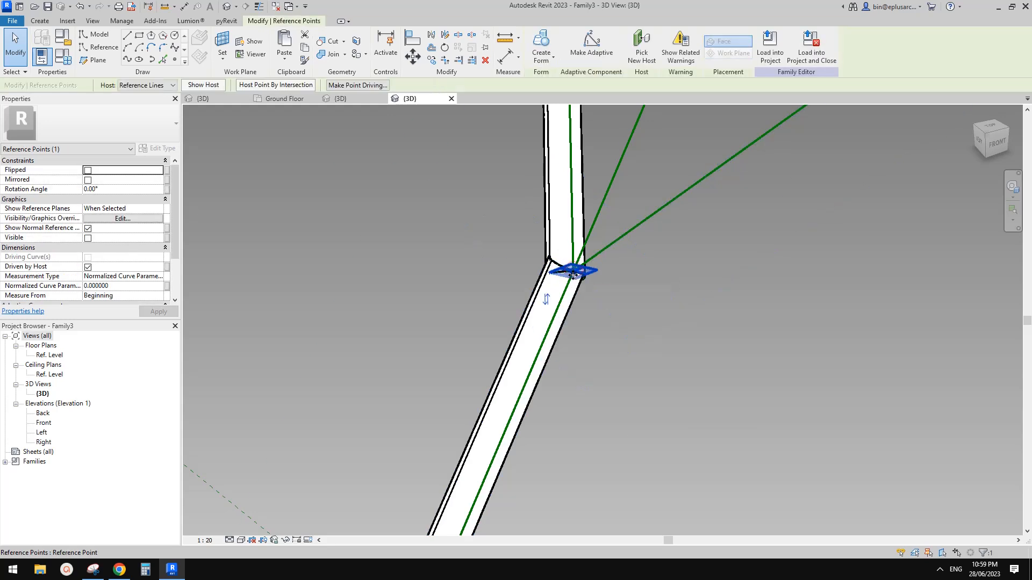
{"action": "middle_click_drag", "start_coordinate": [579, 276], "coordinate": [636, 237], "text": "shift"}
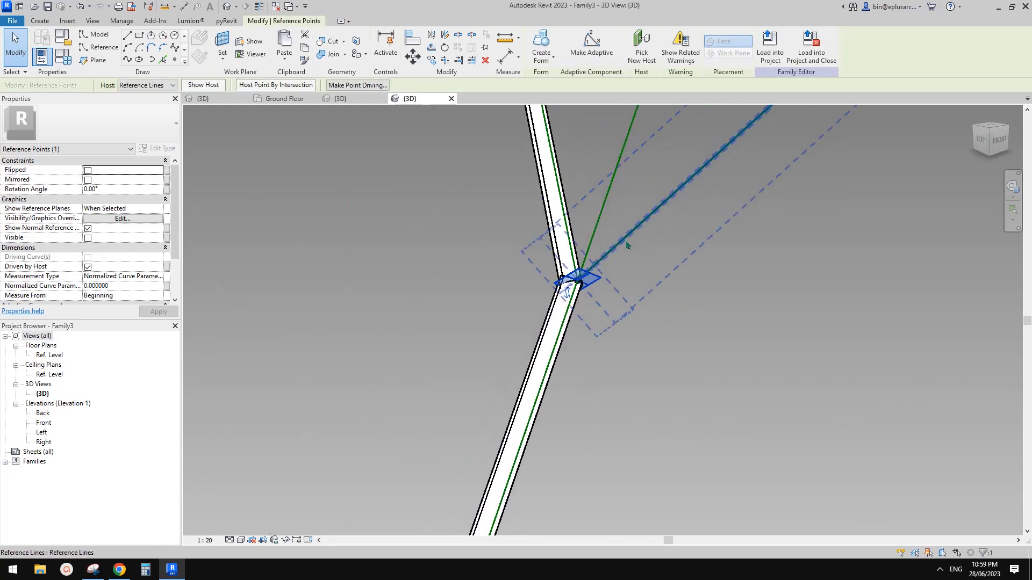
{"action": "key", "text": "c"}
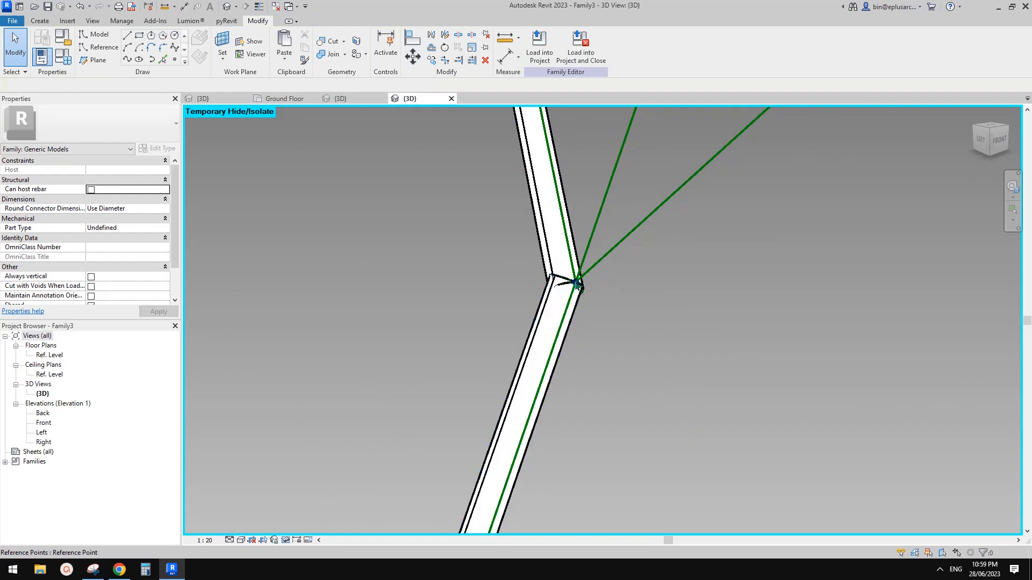
{"action": "left_click", "coordinate": [577, 282]}
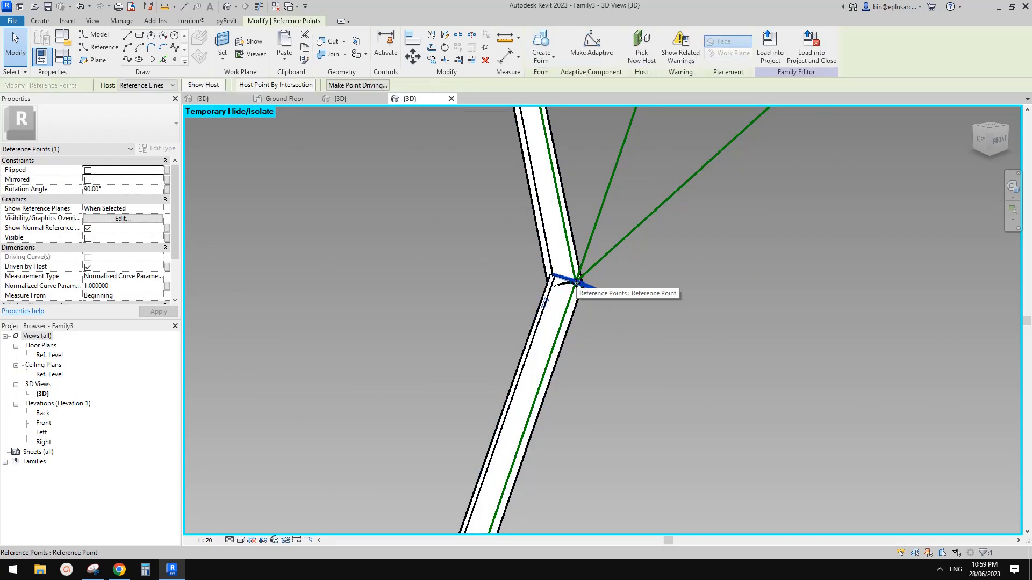
{"action": "middle_click_drag", "start_coordinate": [591, 317], "coordinate": [561, 308], "text": "shift"}
Step: Start a new family parameter for the junction point's 5000.0 Segment Length
{"action": "key", "text": "Escape"}
{"action": "scroll", "coordinate": [579, 286], "scroll_direction": "up", "scroll_amount": 2}
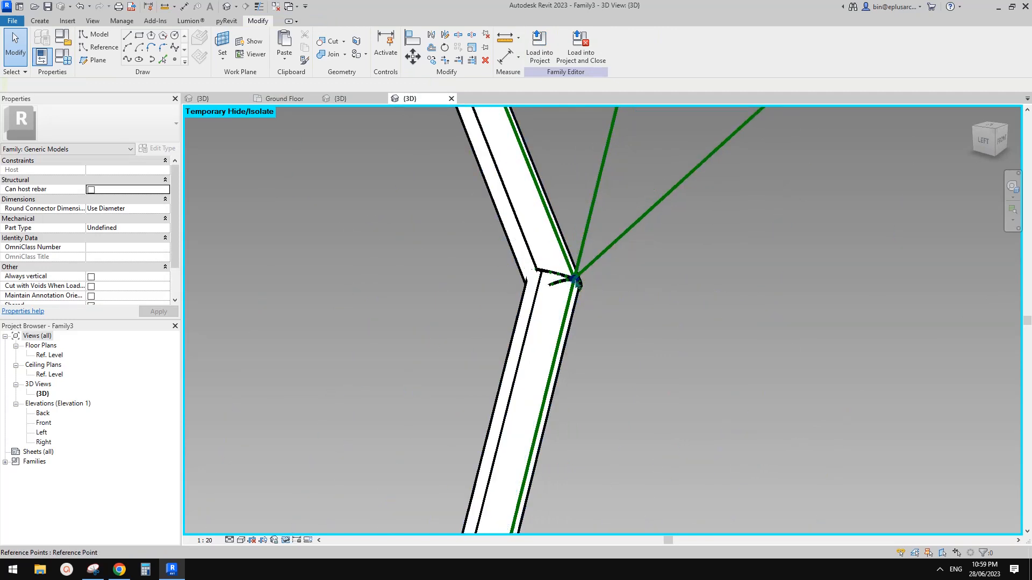
{"action": "left_click", "coordinate": [576, 281]}
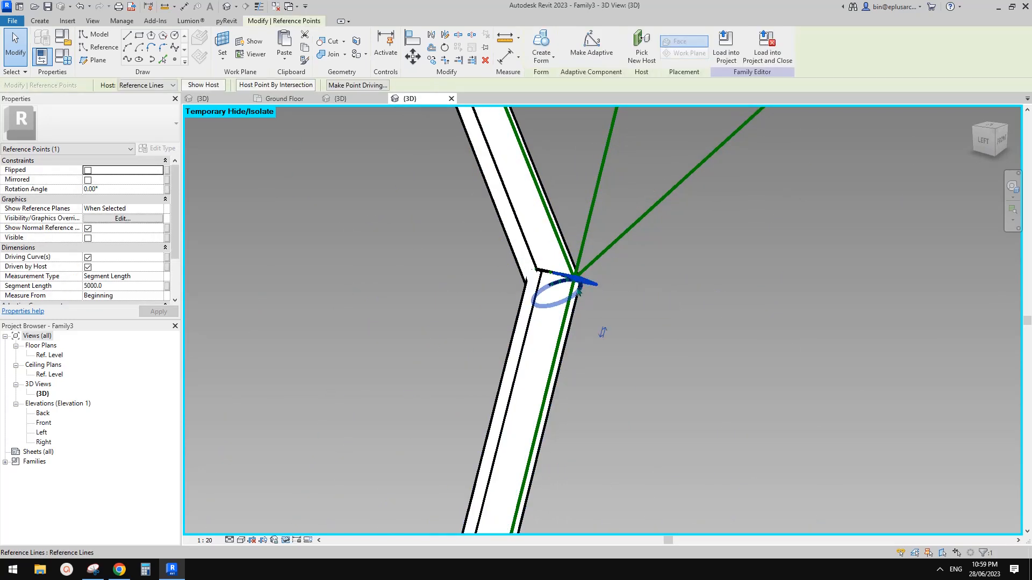
{"action": "scroll", "coordinate": [403, 275], "scroll_direction": "down", "scroll_amount": 2}
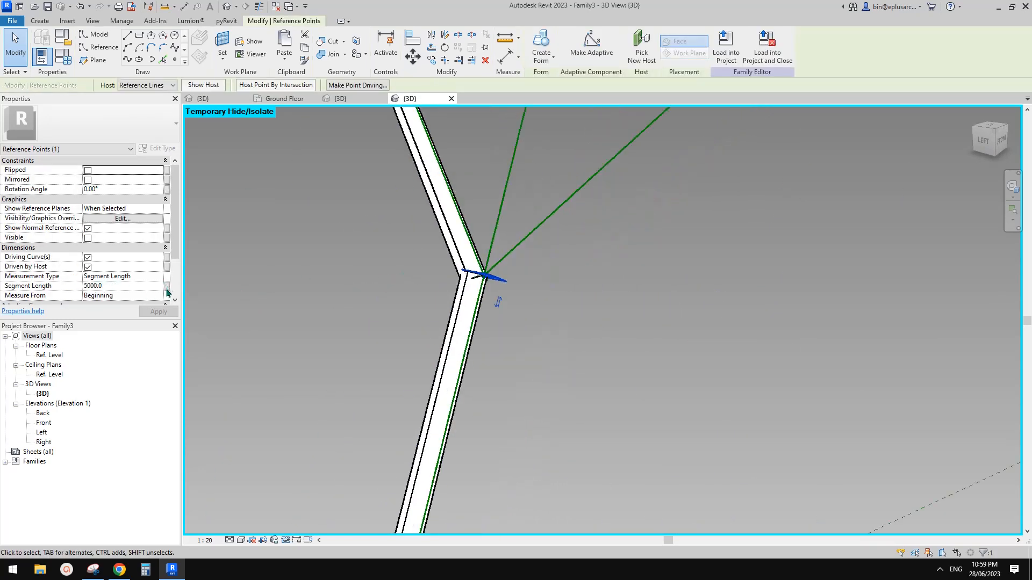
{"action": "scroll", "coordinate": [483, 223], "scroll_direction": "down", "scroll_amount": 2}
{"action": "middle_click_drag", "start_coordinate": [467, 263], "coordinate": [571, 281]}
{"action": "scroll", "coordinate": [571, 281], "scroll_direction": "down", "scroll_amount": 2}
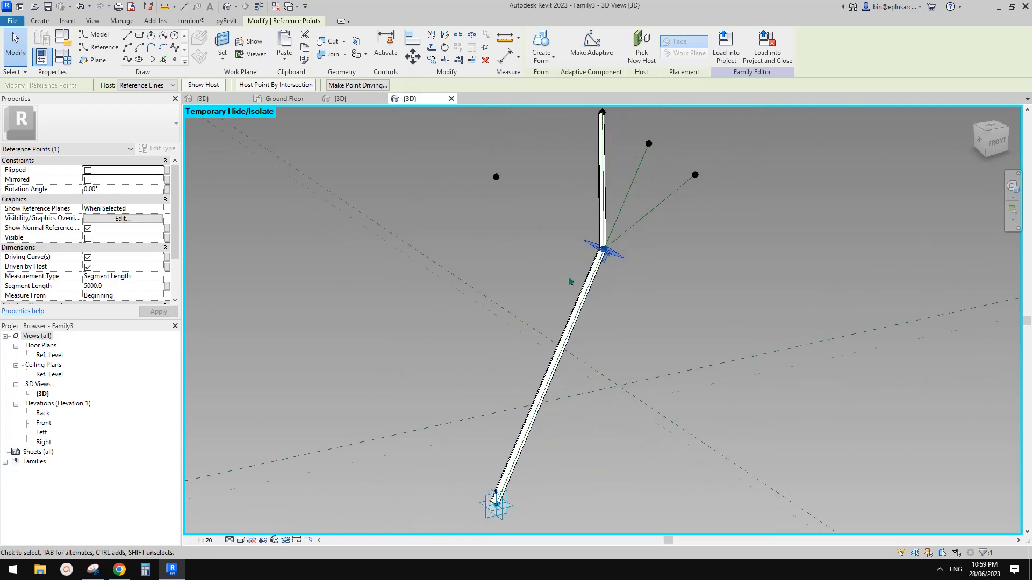
{"action": "left_click", "coordinate": [167, 286]}
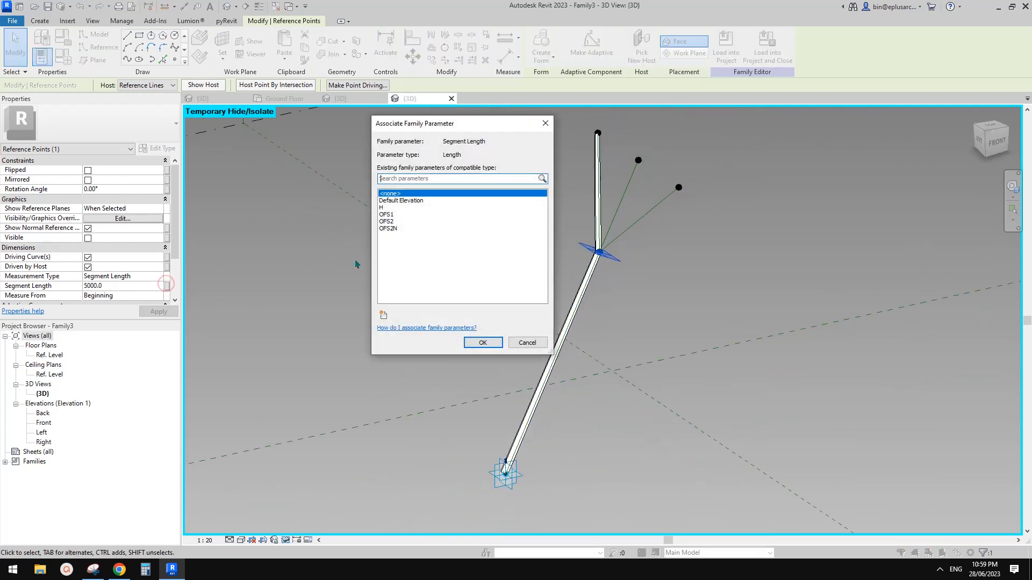
{"action": "left_click", "coordinate": [383, 315]}
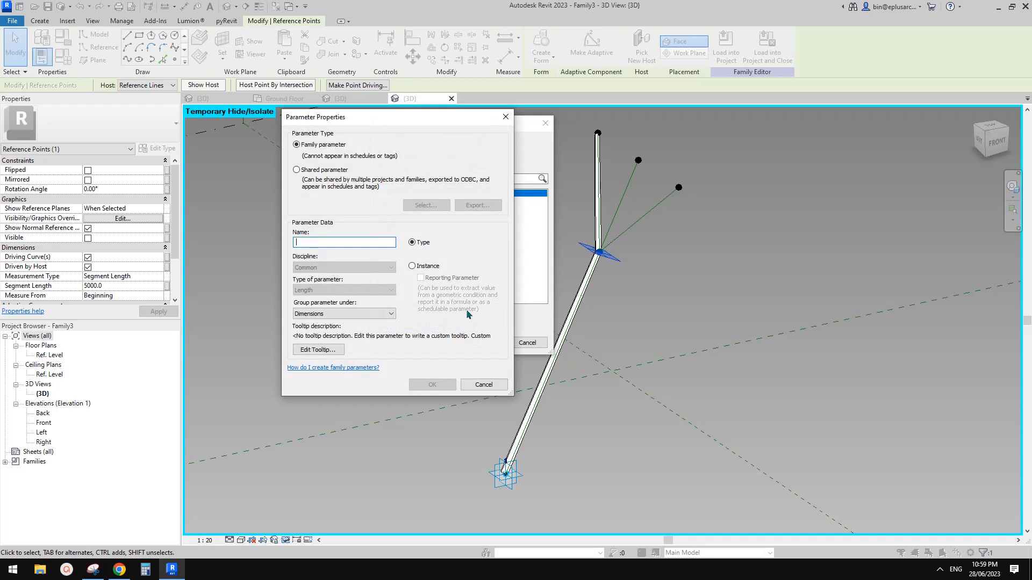
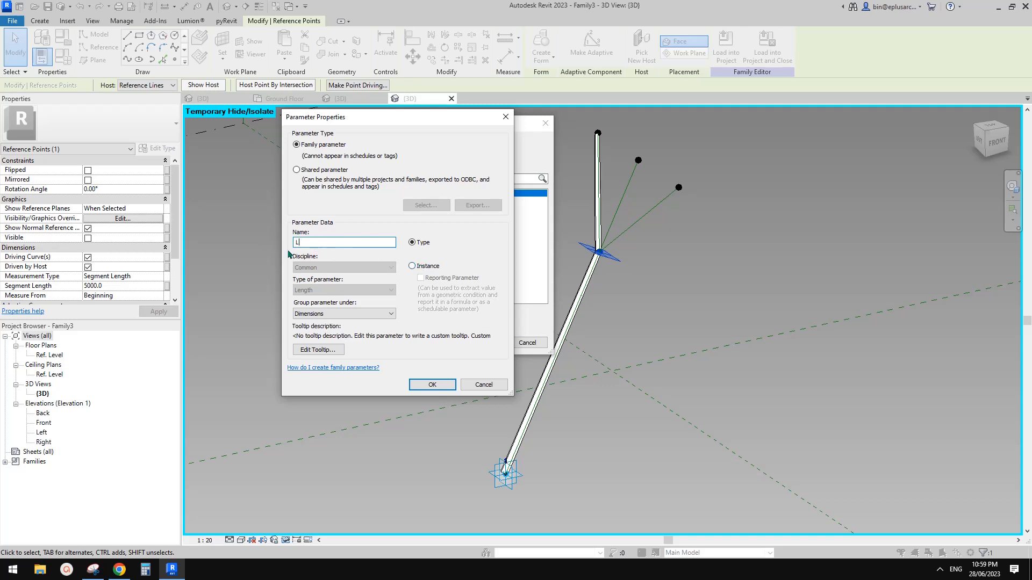
Step: Create family parameter L and drive the branch point's Segment Length with it
{"action": "left_click", "coordinate": [433, 384]}
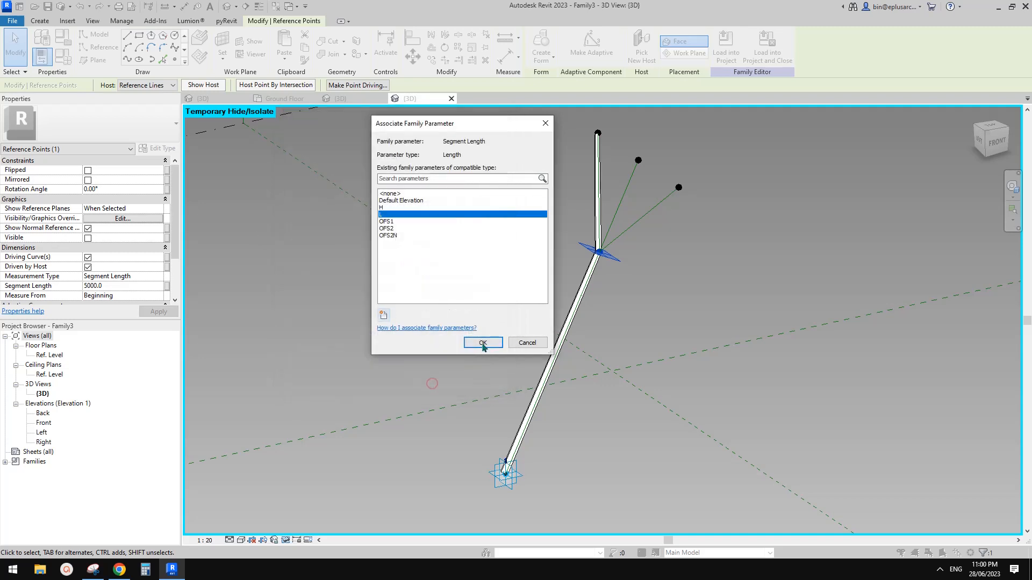
{"action": "left_click", "coordinate": [482, 344]}
{"action": "middle_click_drag", "start_coordinate": [601, 265], "coordinate": [603, 282]}
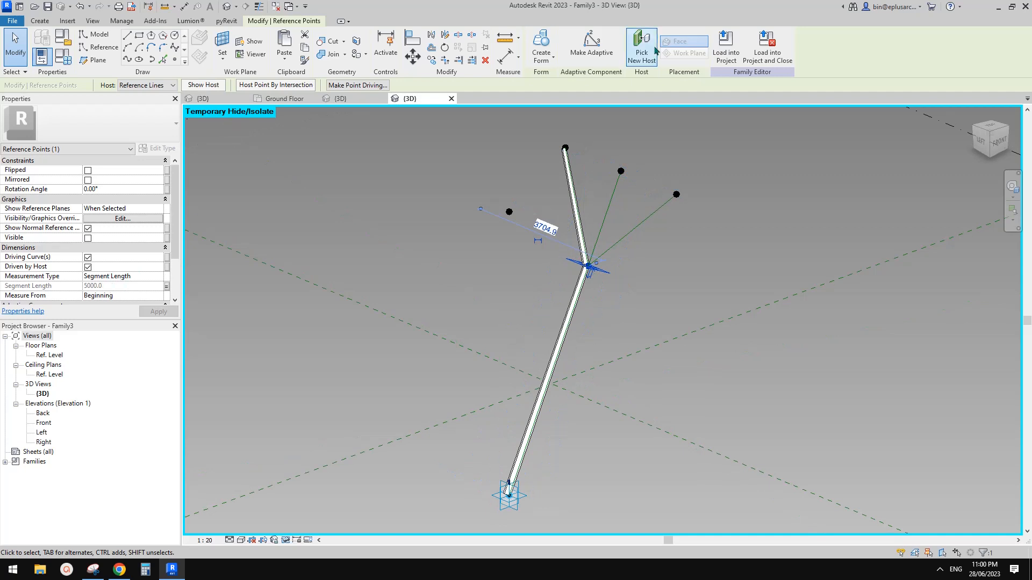
{"action": "left_click", "coordinate": [723, 58]}
Step: Load the updated Family3 into Project1, overwriting the existing version
{"action": "left_click", "coordinate": [452, 233]}
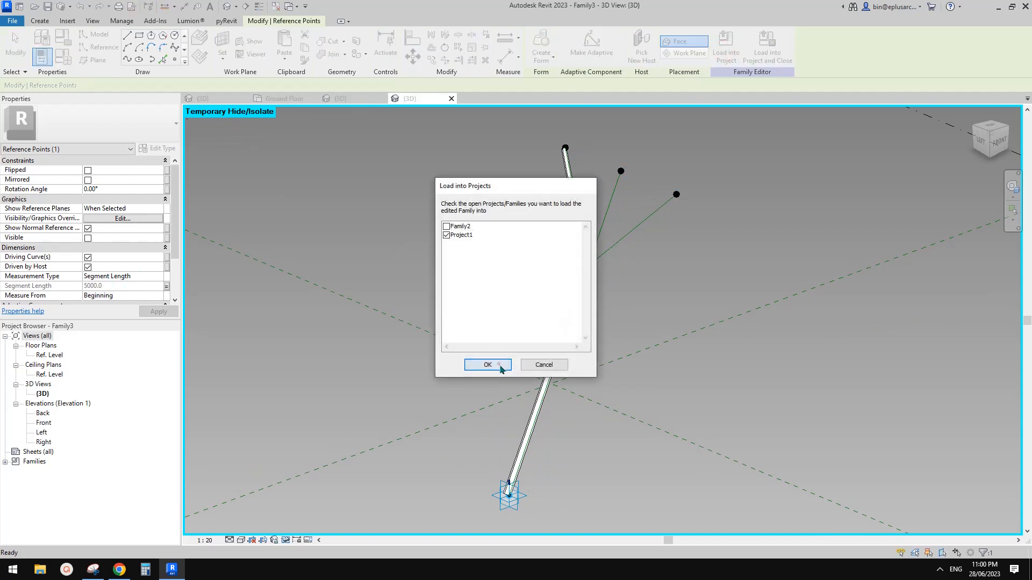
{"action": "left_click", "coordinate": [499, 364]}
{"action": "left_click", "coordinate": [579, 255]}
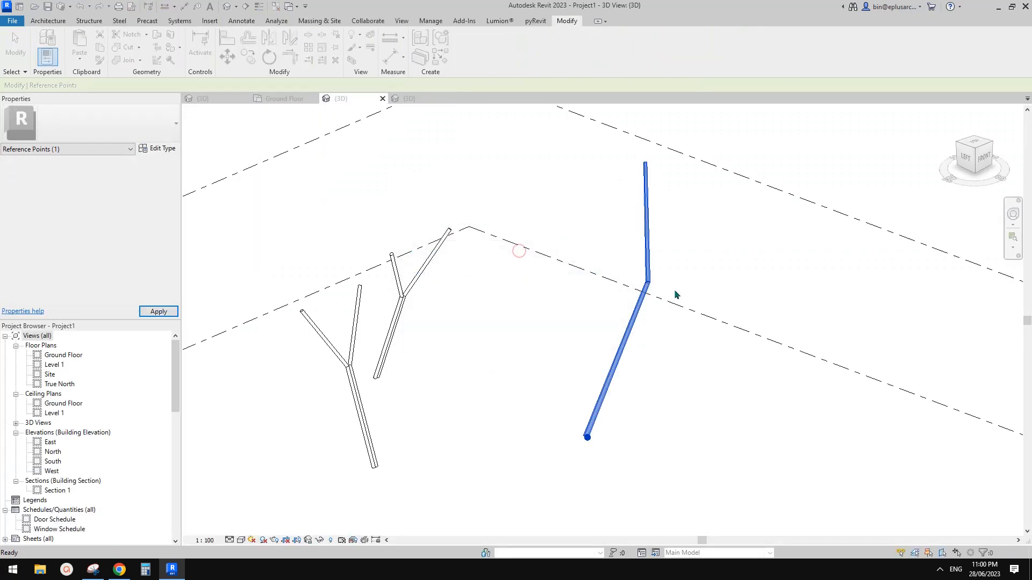
Step: Set the placed column's L to 6000 and apply it
{"action": "left_click", "coordinate": [654, 285]}
{"action": "scroll", "coordinate": [648, 281], "scroll_direction": "up", "scroll_amount": 1}
{"action": "middle_click_drag", "start_coordinate": [648, 281], "coordinate": [646, 275], "text": "shift"}
{"action": "scroll", "coordinate": [123, 260], "scroll_direction": "down", "scroll_amount": 3}
{"action": "scroll", "coordinate": [111, 267], "scroll_direction": "up", "scroll_amount": 3}
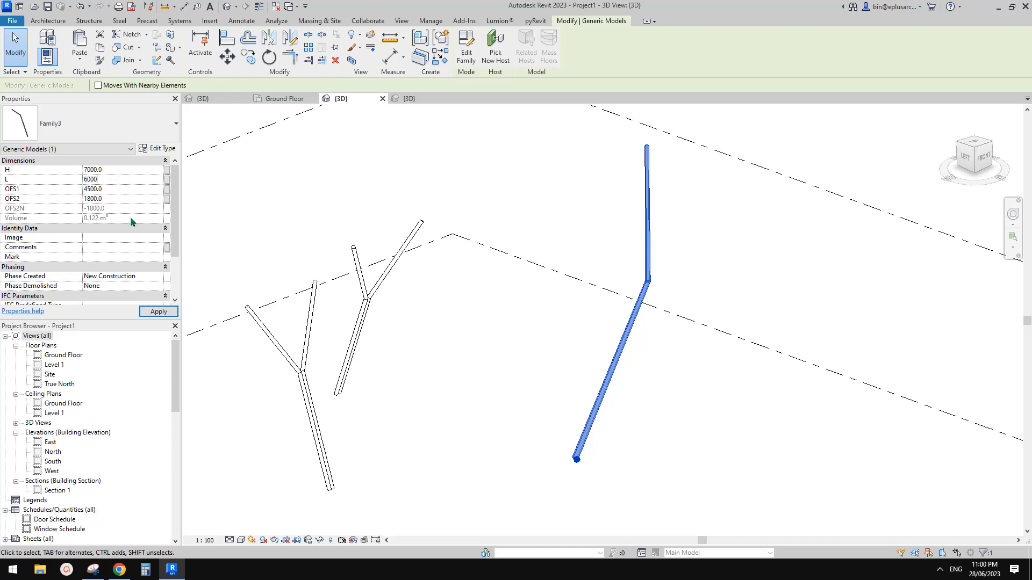
{"action": "left_click", "coordinate": [158, 312]}
{"action": "middle_click_drag", "start_coordinate": [666, 245], "coordinate": [596, 272], "text": "shift"}
{"action": "scroll", "coordinate": [540, 217], "scroll_direction": "down", "scroll_amount": 1}
Step: Reopen Family3 and copy the branch-top point off to the right
{"action": "left_click", "coordinate": [468, 61]}
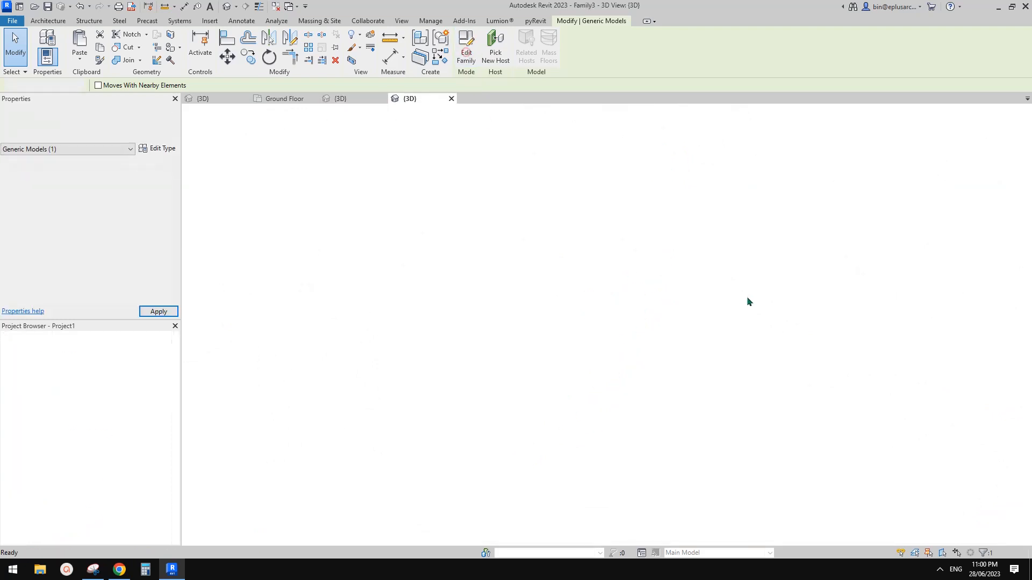
{"action": "scroll", "coordinate": [674, 263], "scroll_direction": "up", "scroll_amount": 4}
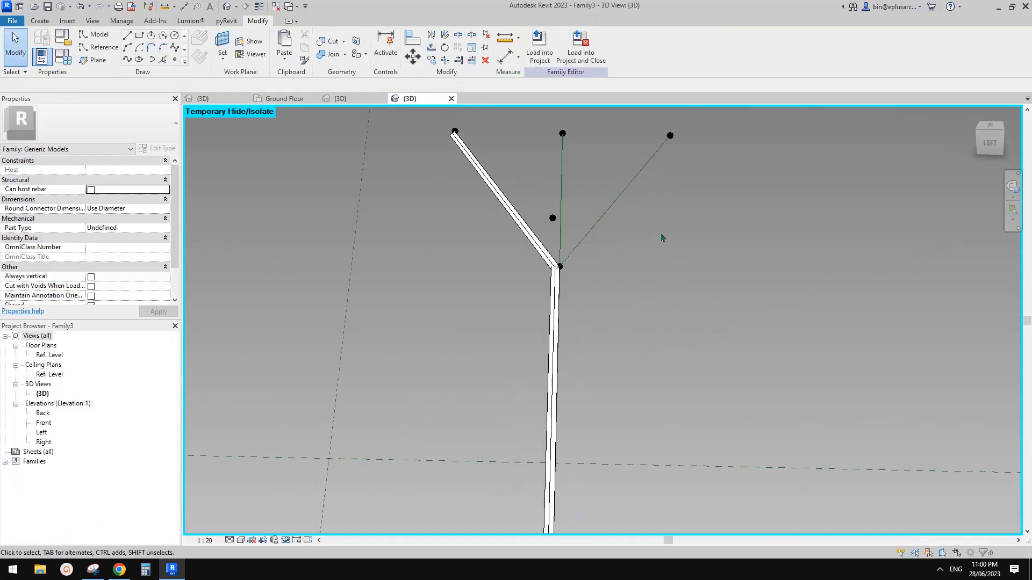
{"action": "middle_click_drag", "start_coordinate": [484, 225], "coordinate": [555, 276], "text": "shift"}
{"action": "scroll", "coordinate": [571, 198], "scroll_direction": "up", "scroll_amount": 2}
{"action": "scroll", "coordinate": [615, 267], "scroll_direction": "up", "scroll_amount": 3}
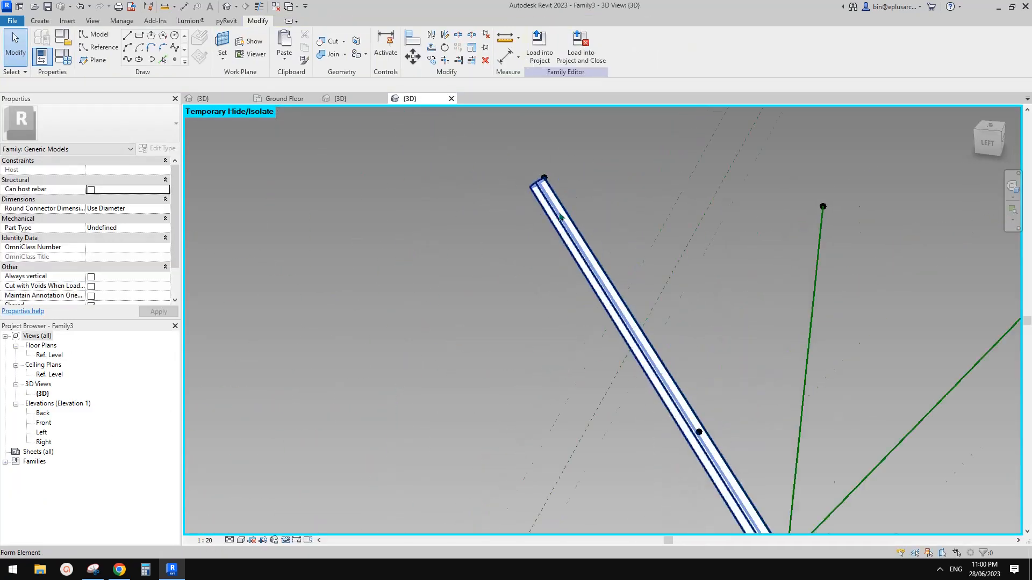
{"action": "left_click_drag", "start_coordinate": [490, 151], "coordinate": [603, 234]}
{"action": "scroll", "coordinate": [495, 215], "scroll_direction": "down", "scroll_amount": 3}
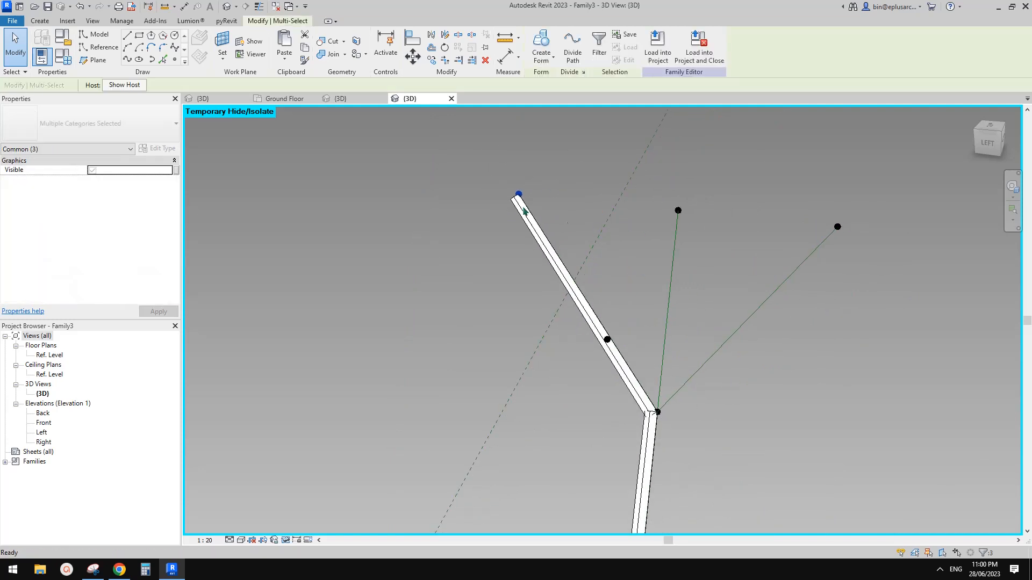
{"action": "key", "text": "c"}
{"action": "key", "text": "o"}
{"action": "left_click", "coordinate": [519, 227]}
{"action": "left_click", "coordinate": [750, 256]}
{"action": "key", "text": "Escape"}
Step: Delete the stray reference point near the branch top
{"action": "scroll", "coordinate": [755, 232], "scroll_direction": "up", "scroll_amount": 3}
{"action": "scroll", "coordinate": [753, 230], "scroll_direction": "up", "scroll_amount": 2}
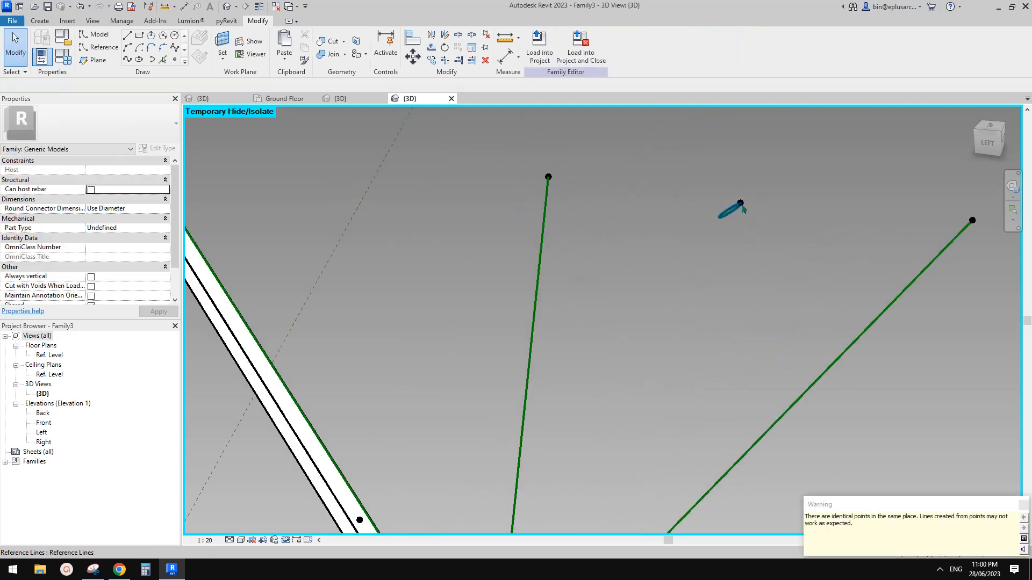
{"action": "left_click", "coordinate": [743, 206]}
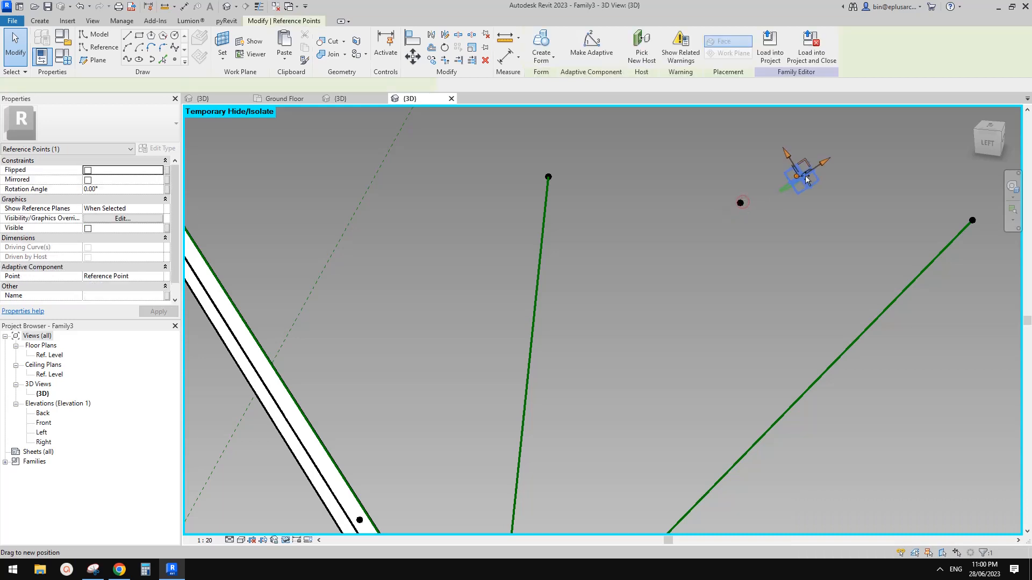
{"action": "middle_click_drag", "start_coordinate": [810, 246], "coordinate": [732, 231], "text": "shift"}
{"action": "key", "text": "Escape"}
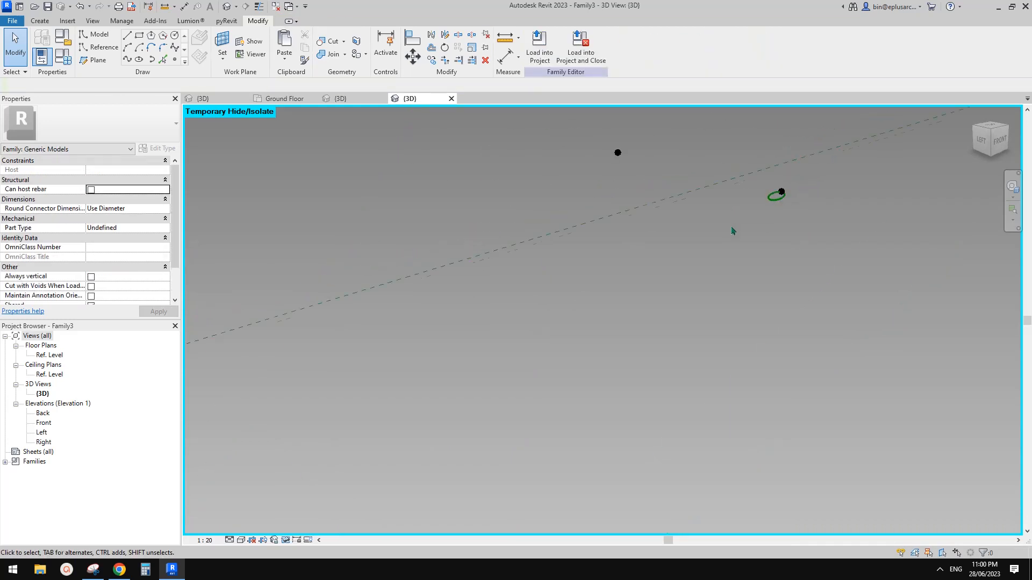
{"action": "left_click", "coordinate": [643, 170]}
{"action": "key", "text": "Delete"}
Step: Re-host the loose reference point onto the green reference line with Pick New Host
{"action": "left_click", "coordinate": [755, 207]}
{"action": "scroll", "coordinate": [732, 211], "scroll_direction": "down", "scroll_amount": 3}
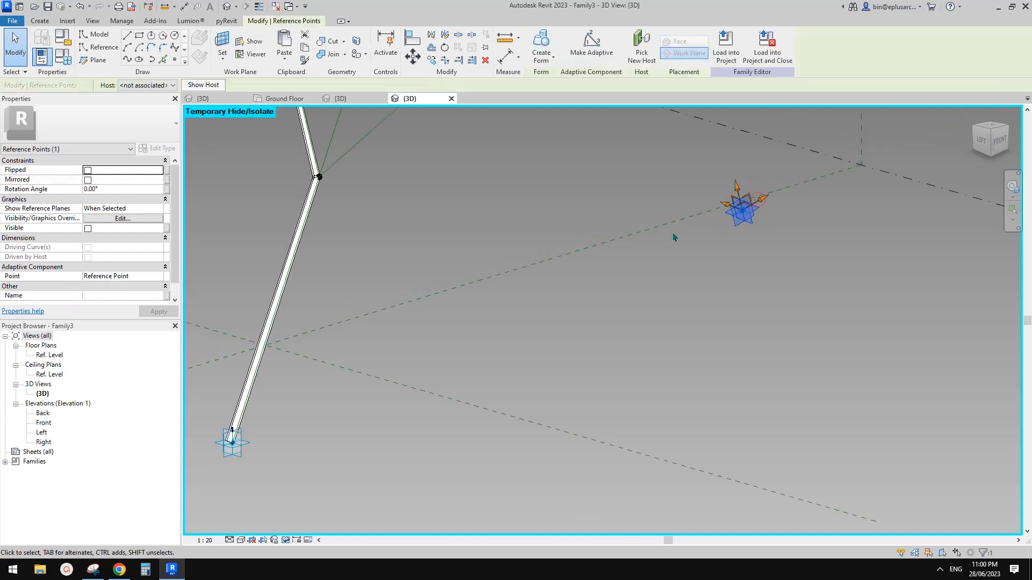
{"action": "middle_click_drag", "start_coordinate": [674, 237], "coordinate": [604, 226], "text": "shift"}
{"action": "scroll", "coordinate": [638, 208], "scroll_direction": "up", "scroll_amount": 2}
{"action": "left_click", "coordinate": [639, 62]}
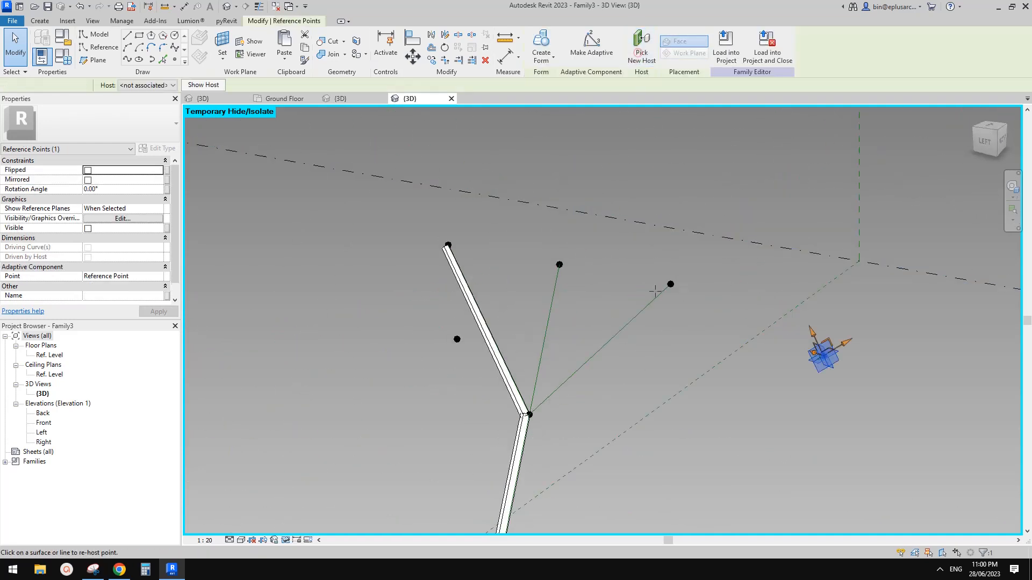
{"action": "scroll", "coordinate": [667, 290], "scroll_direction": "up", "scroll_amount": 2}
{"action": "left_click", "coordinate": [659, 297]}
Step: Attempt to copy the branch-joint elements, dismissing the can't-move error
{"action": "middle_click_drag", "start_coordinate": [480, 441], "coordinate": [525, 327]}
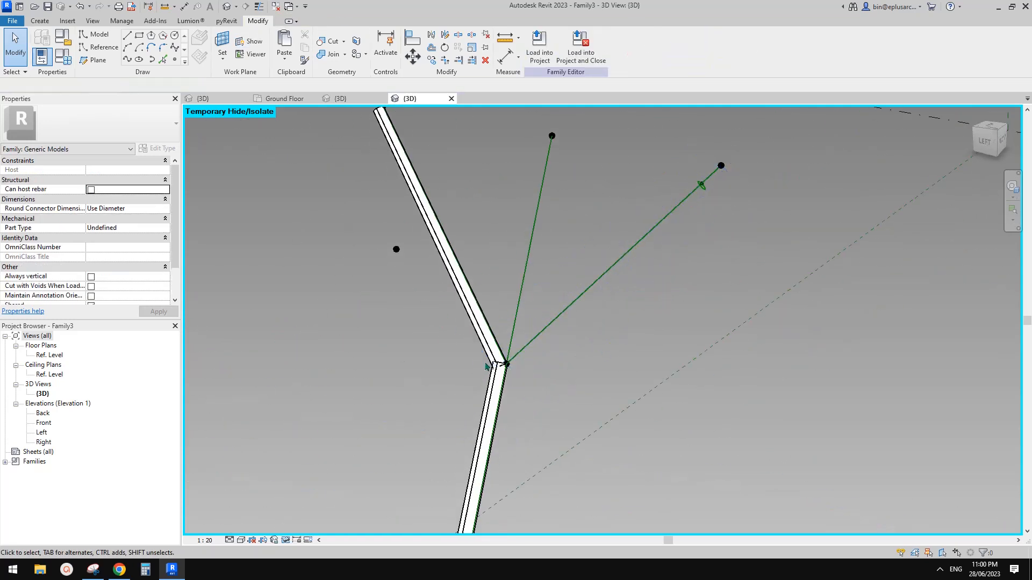
{"action": "left_click_drag", "start_coordinate": [457, 346], "coordinate": [530, 380]}
{"action": "key", "text": "c"}
{"action": "key", "text": "o"}
{"action": "left_click", "coordinate": [512, 372]}
{"action": "left_click", "coordinate": [649, 331]}
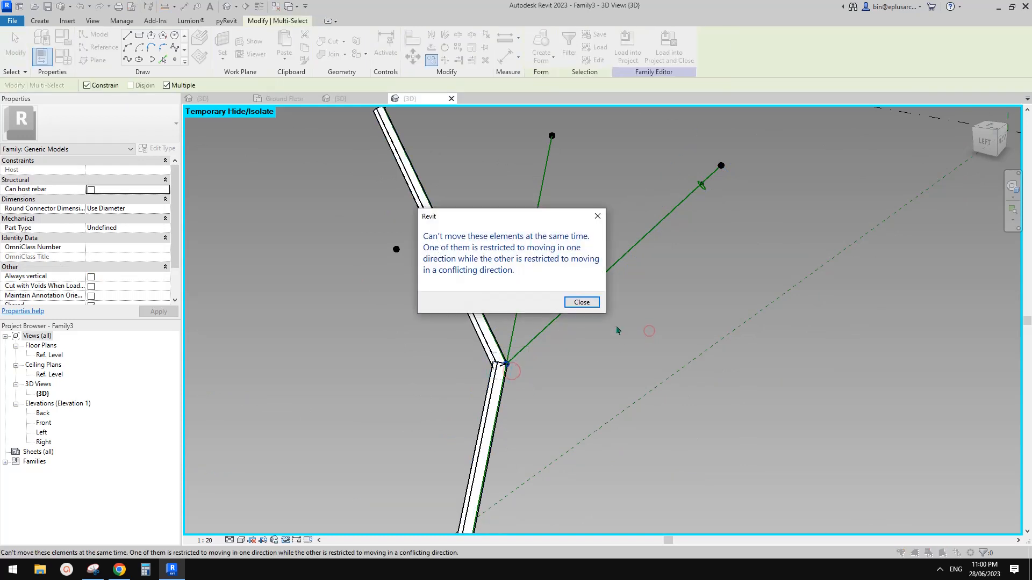
{"action": "left_click", "coordinate": [582, 304]}
{"action": "scroll", "coordinate": [510, 366], "scroll_direction": "up", "scroll_amount": 5}
{"action": "key", "text": "Tab"}
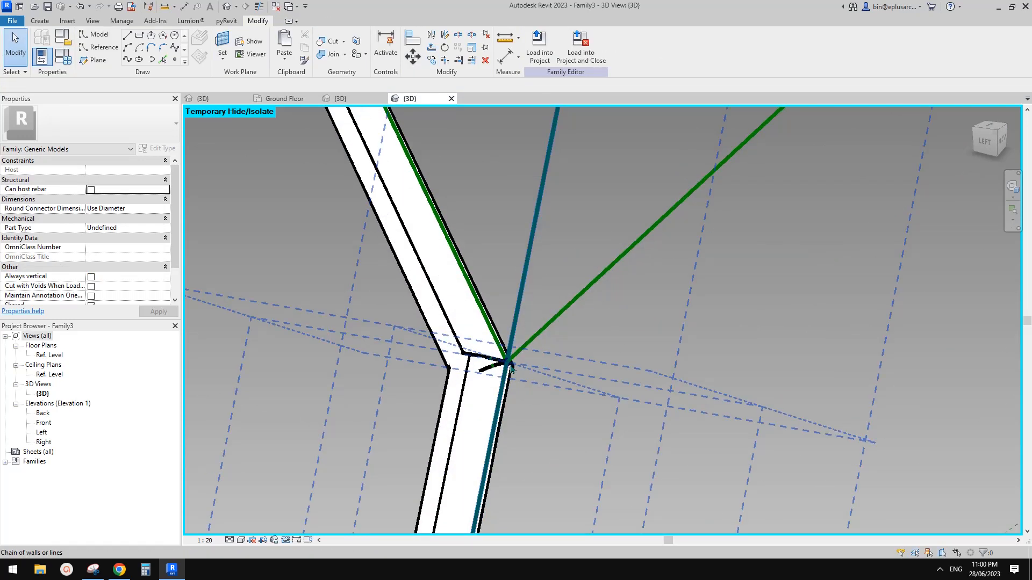
{"action": "scroll", "coordinate": [511, 367], "scroll_direction": "up", "scroll_amount": 1}
Step: Select the hosted reference point at the Y joint and inspect it from several angles
{"action": "left_click", "coordinate": [511, 365]}
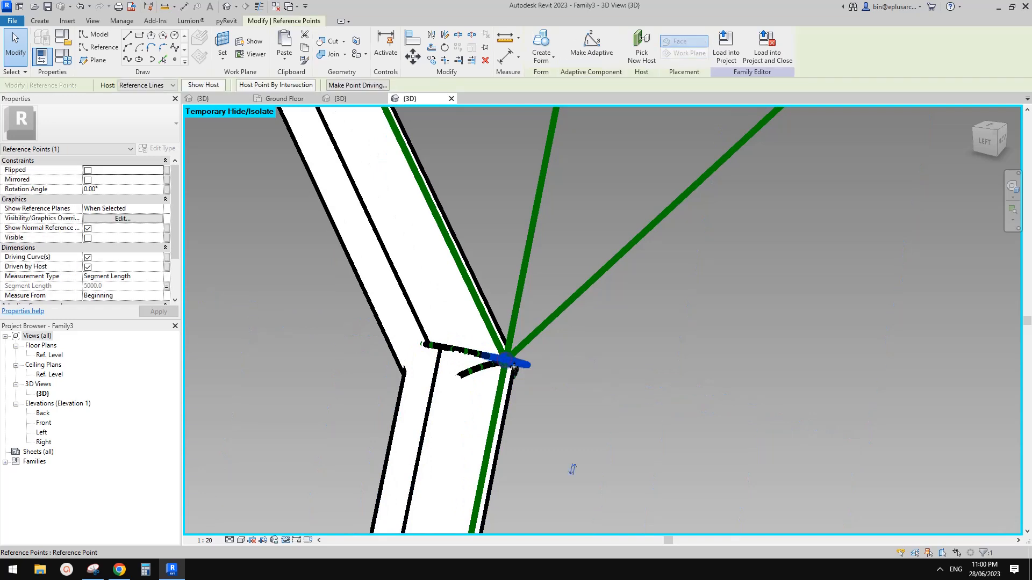
{"action": "middle_click_drag", "start_coordinate": [514, 371], "coordinate": [546, 275], "text": "shift"}
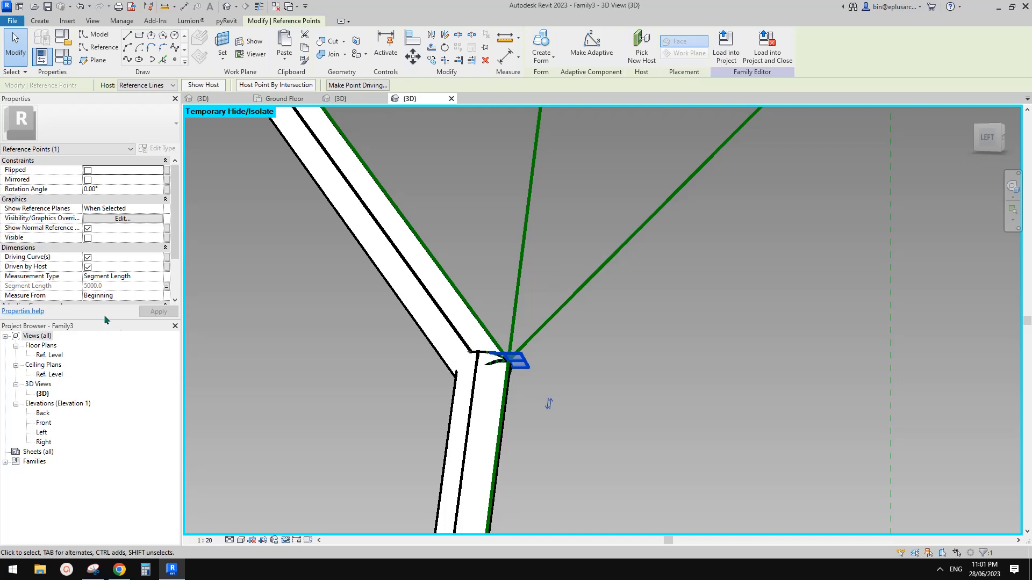
{"action": "middle_click_drag", "start_coordinate": [576, 333], "coordinate": [576, 348]}
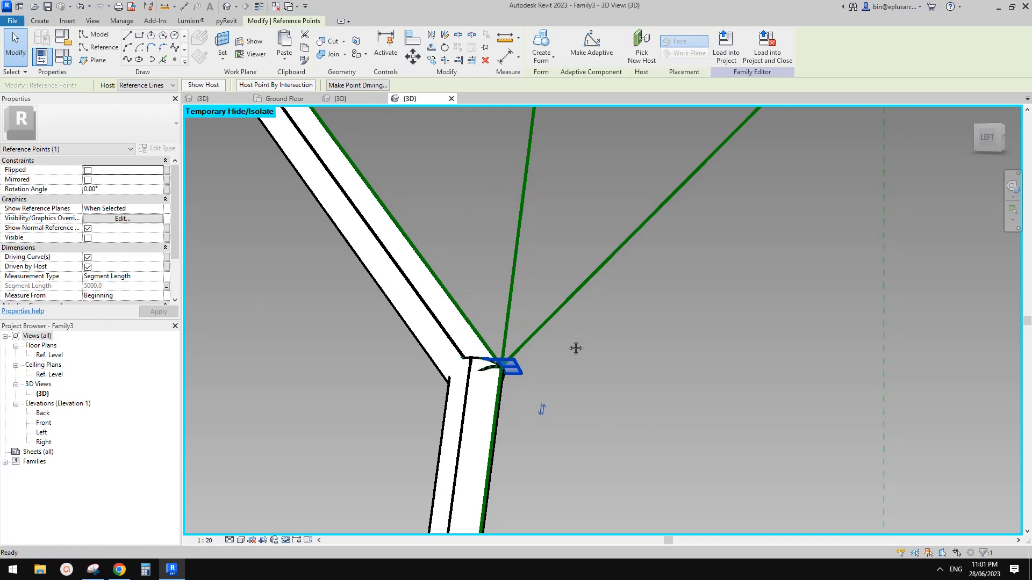
{"action": "key", "text": "c"}
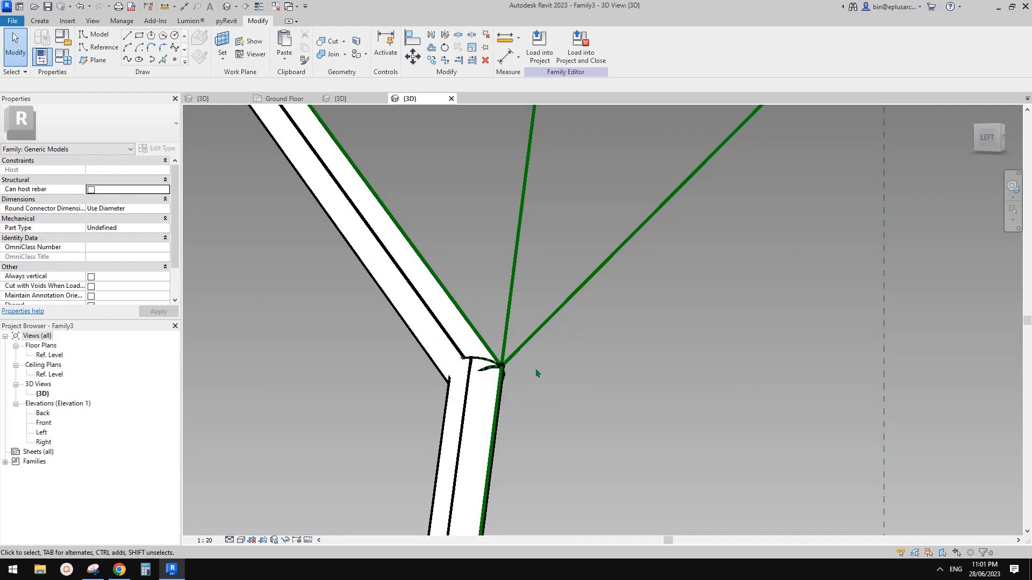
{"action": "left_click", "coordinate": [502, 367]}
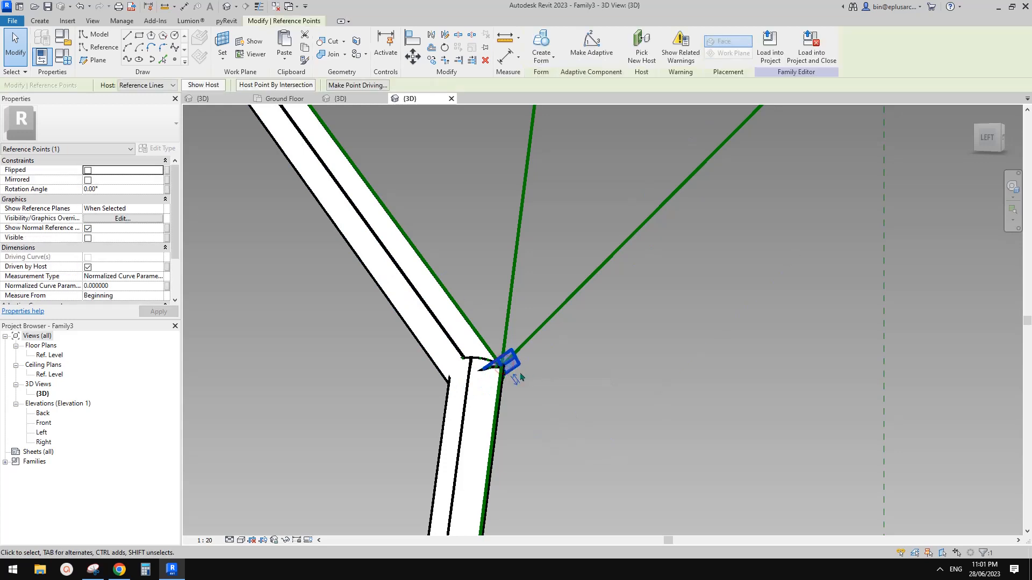
{"action": "middle_click_drag", "start_coordinate": [525, 376], "coordinate": [605, 431], "text": "shift"}
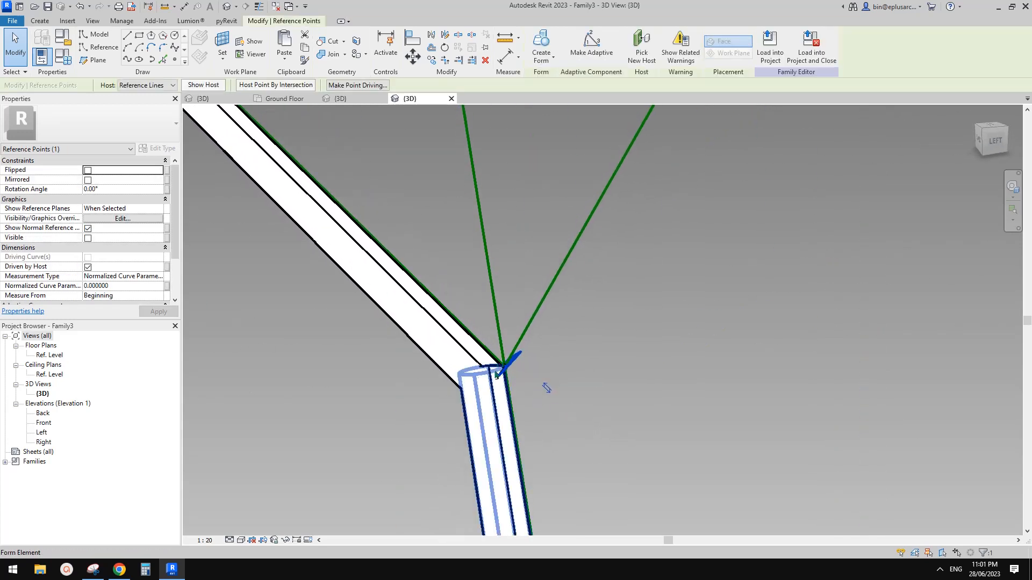
{"action": "middle_click_drag", "start_coordinate": [501, 422], "coordinate": [427, 304], "text": "shift"}
{"action": "middle_click_drag", "start_coordinate": [586, 246], "coordinate": [457, 383], "text": "shift"}
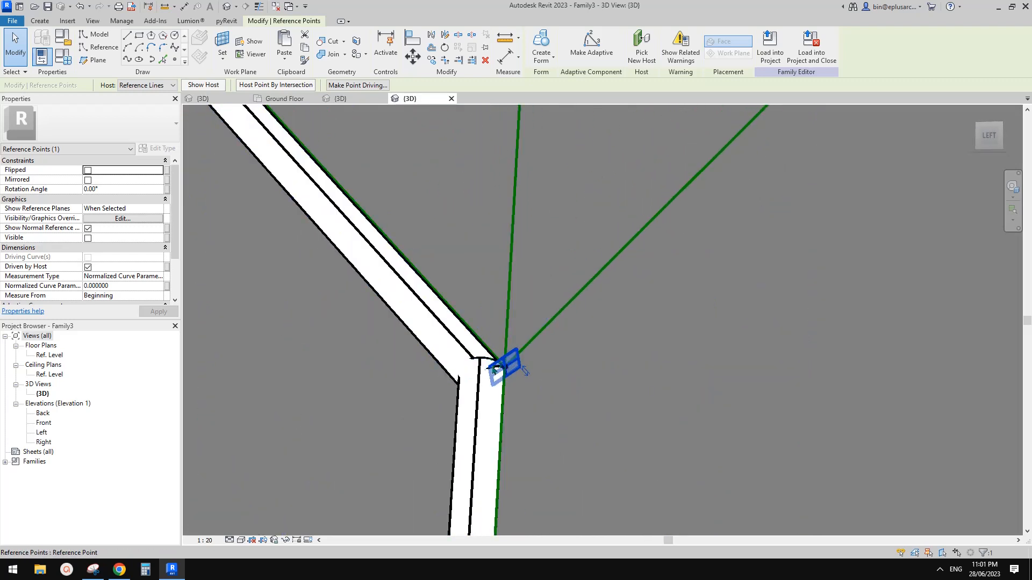
{"action": "middle_click_drag", "start_coordinate": [495, 366], "coordinate": [503, 374], "text": "shift"}
Step: Switch the Family3 3D view to wireframe with WF
{"action": "key", "text": "w"}
{"action": "key", "text": "f"}
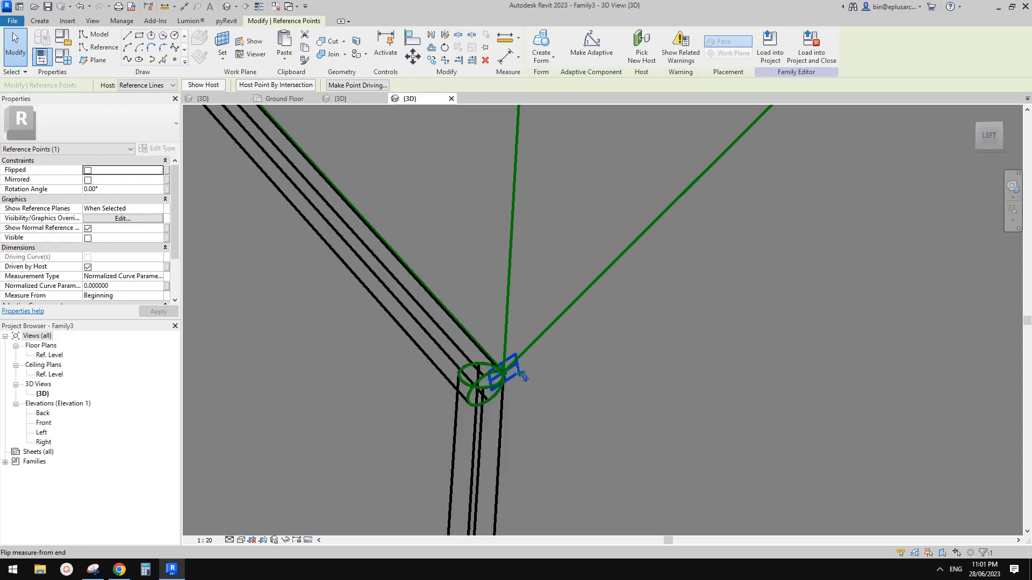
{"action": "scroll", "coordinate": [525, 364], "scroll_direction": "down", "scroll_amount": 5}
{"action": "left_click", "coordinate": [631, 292]}
{"action": "middle_click_drag", "start_coordinate": [631, 292], "coordinate": [619, 303], "text": "shift"}
{"action": "scroll", "coordinate": [666, 228], "scroll_direction": "up", "scroll_amount": 3}
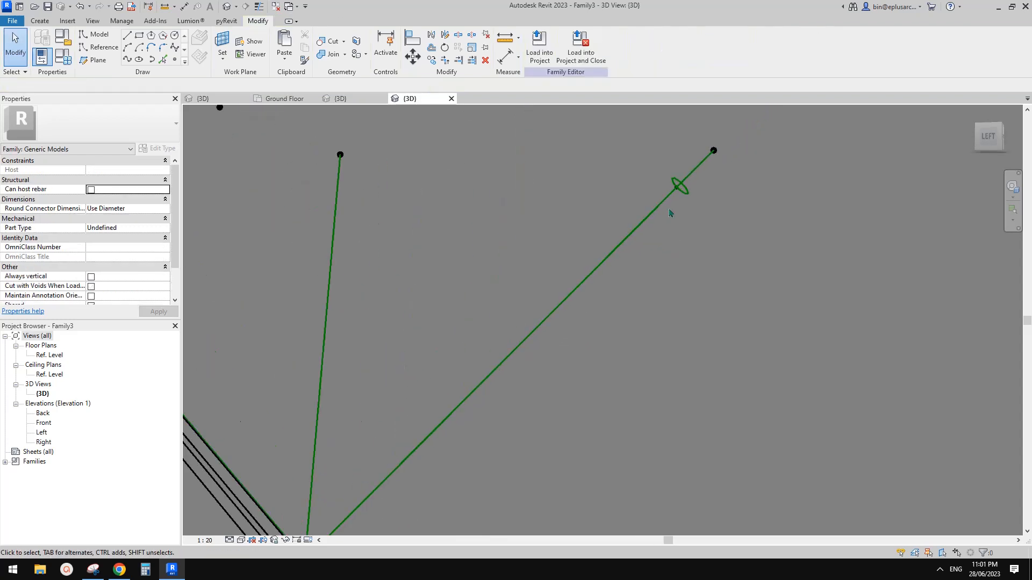
Step: Copy the circle profile and its point lower down the right branch
{"action": "left_click_drag", "start_coordinate": [710, 215], "coordinate": [711, 216]}
{"action": "scroll", "coordinate": [696, 223], "scroll_direction": "down", "scroll_amount": 2}
{"action": "middle_click_drag", "start_coordinate": [666, 242], "coordinate": [723, 242], "text": "shift"}
{"action": "key", "text": "c"}
{"action": "key", "text": "o"}
{"action": "left_click", "coordinate": [708, 188]}
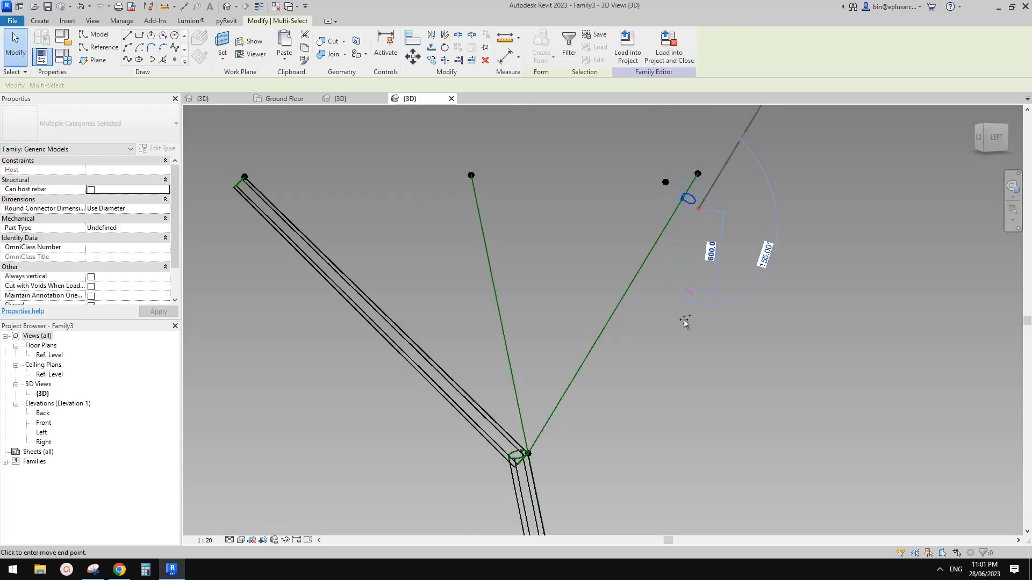
{"action": "left_click", "coordinate": [690, 319]}
{"action": "key", "text": "Escape"}
{"action": "middle_click_drag", "start_coordinate": [697, 309], "coordinate": [680, 303], "text": "shift"}
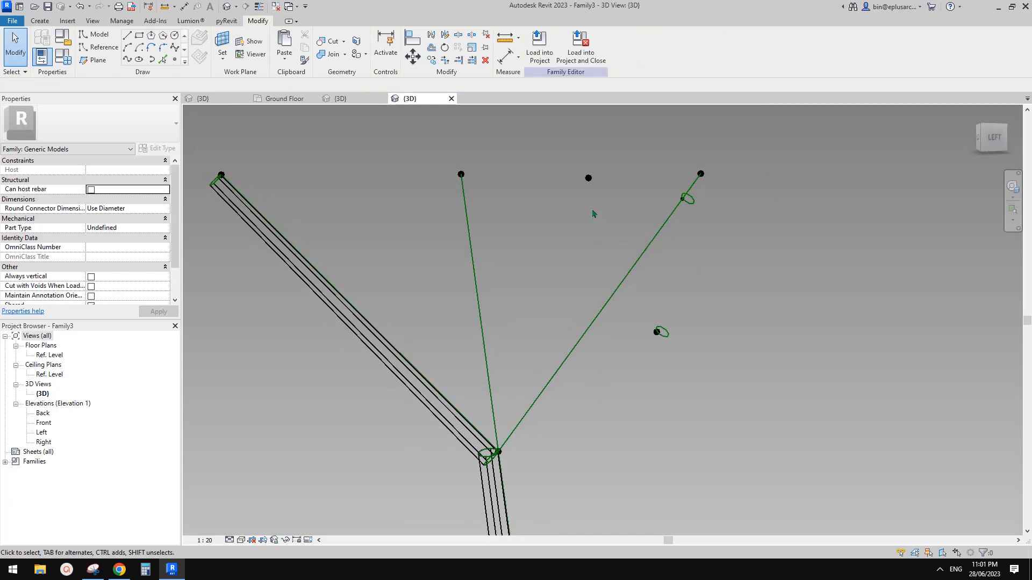
Step: Host the copied circle's point on the second branch line
{"action": "left_click", "coordinate": [588, 179]}
{"action": "scroll", "coordinate": [614, 262], "scroll_direction": "down", "scroll_amount": 2}
{"action": "middle_click_drag", "start_coordinate": [622, 288], "coordinate": [659, 295], "text": "shift"}
{"action": "key", "text": "Escape"}
{"action": "scroll", "coordinate": [560, 296], "scroll_direction": "up", "scroll_amount": 4}
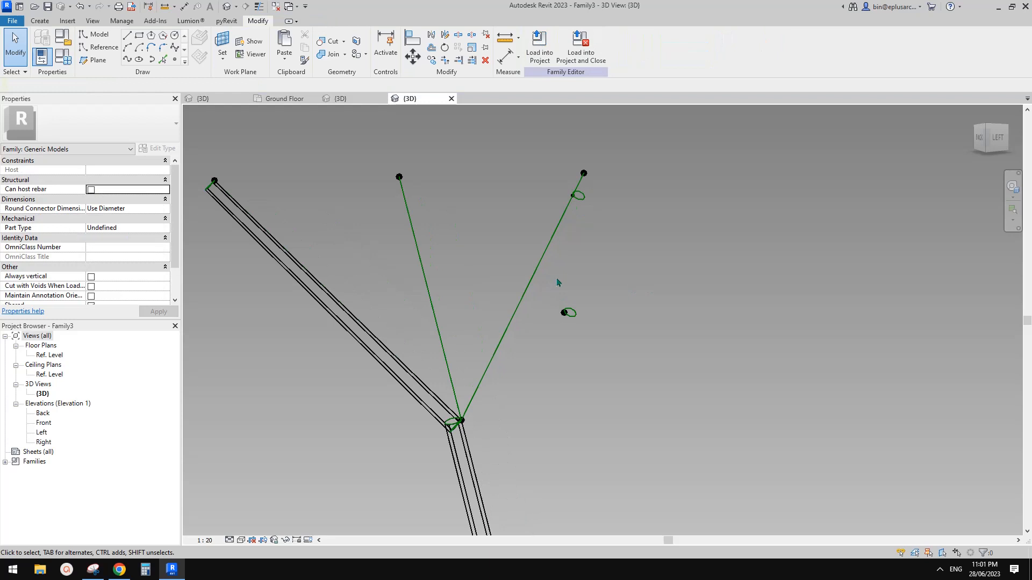
{"action": "left_click", "coordinate": [558, 315]}
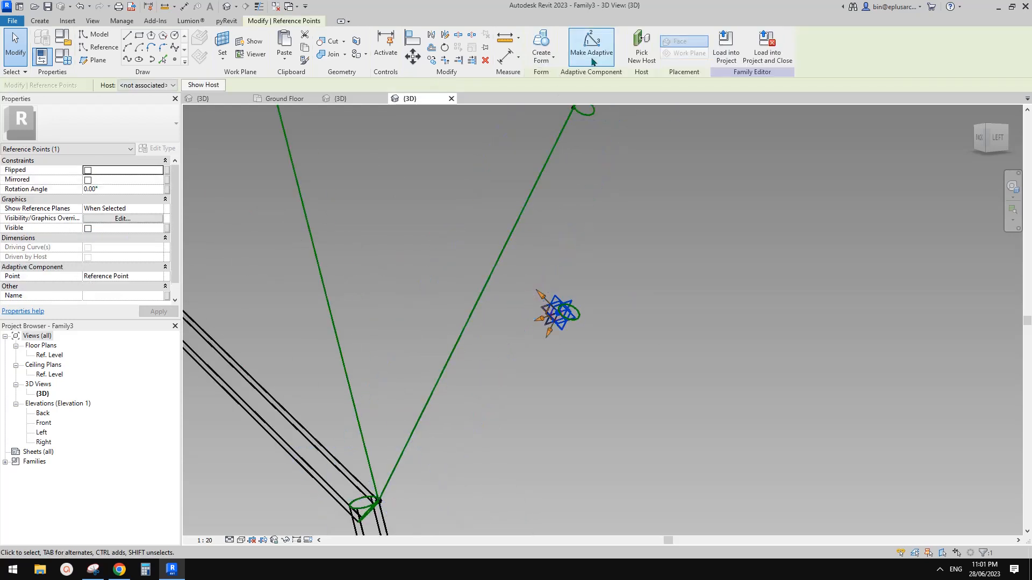
{"action": "left_click", "coordinate": [465, 338]}
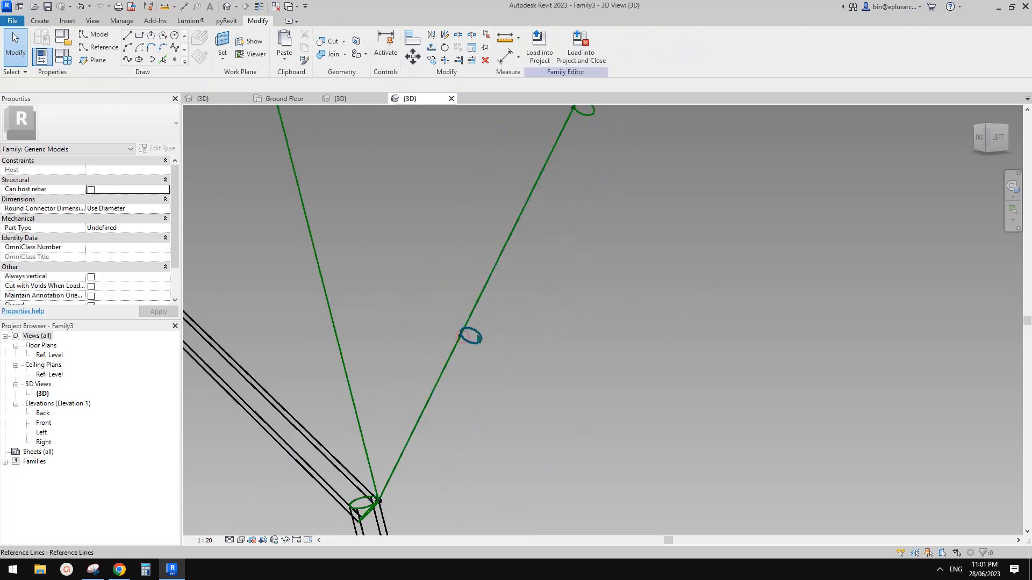
{"action": "scroll", "coordinate": [470, 332], "scroll_direction": "up", "scroll_amount": 2}
Step: Give the circle a radius of 65 and move it by 15
{"action": "left_click", "coordinate": [477, 329]}
{"action": "middle_click_drag", "start_coordinate": [536, 318], "coordinate": [543, 342]}
{"action": "key", "text": "Return"}
{"action": "scroll", "coordinate": [478, 338], "scroll_direction": "up", "scroll_amount": 1}
{"action": "key", "text": "m"}
{"action": "key", "text": "v"}
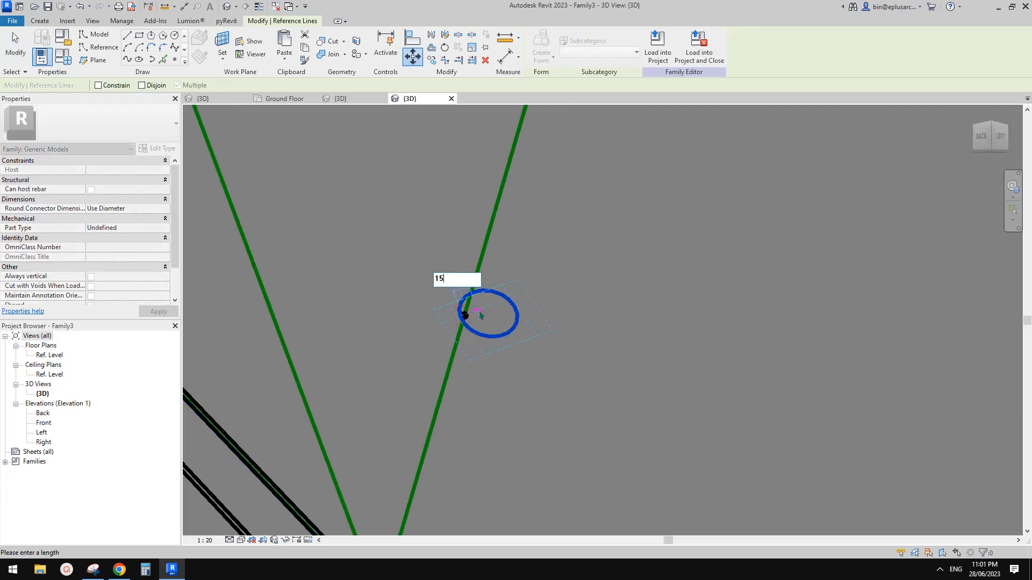
{"action": "key", "text": "Return"}
{"action": "scroll", "coordinate": [481, 316], "scroll_direction": "down", "scroll_amount": 3}
{"action": "key", "text": "Escape"}
Step: Create a solid form from the circle and the branch line
{"action": "left_click", "coordinate": [498, 301]}
{"action": "middle_click_drag", "start_coordinate": [553, 138], "coordinate": [539, 237]}
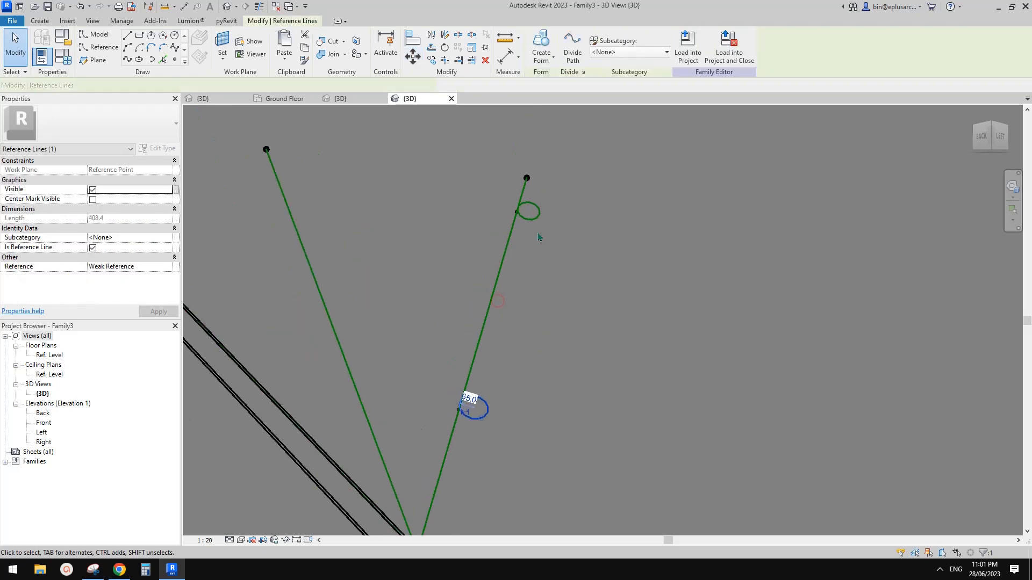
{"action": "left_click", "coordinate": [513, 236], "text": "ctrl"}
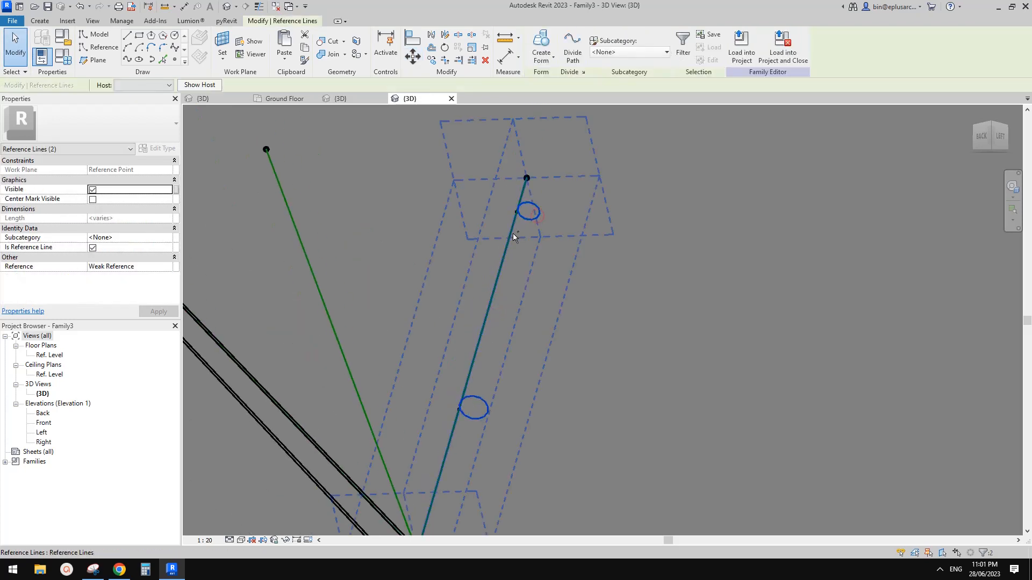
{"action": "left_click", "coordinate": [541, 41]}
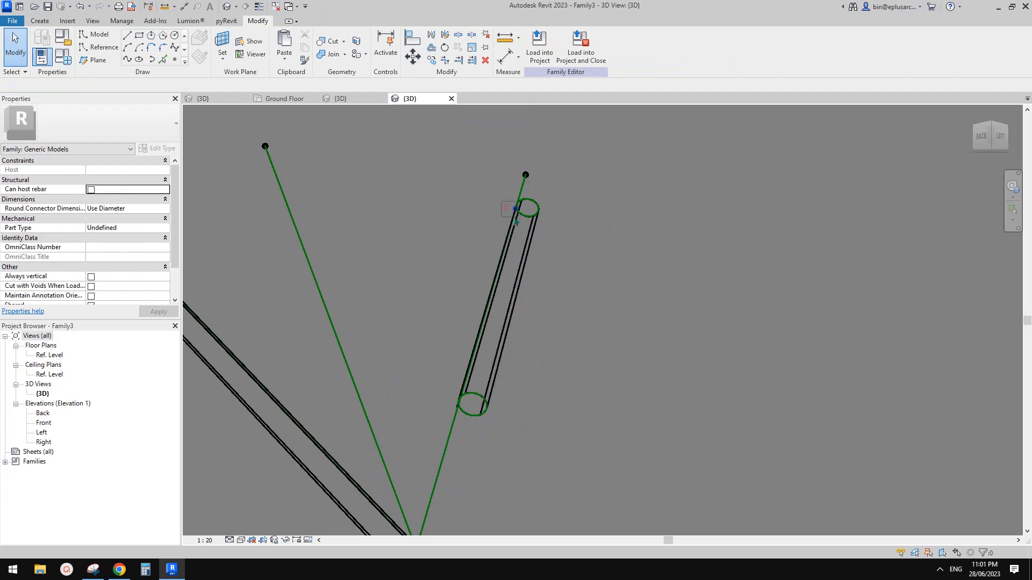
Step: Stretch the cylinder from the line's top end down to the Y joint
{"action": "left_click", "coordinate": [508, 209]}
{"action": "left_click_drag", "start_coordinate": [506, 196], "coordinate": [517, 162]}
{"action": "middle_click_drag", "start_coordinate": [556, 296], "coordinate": [560, 235]}
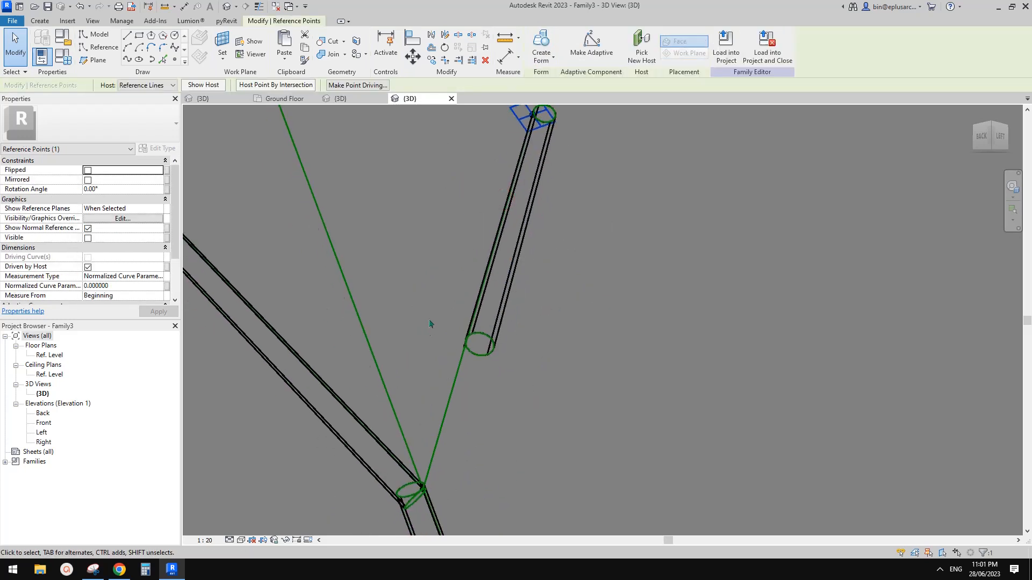
{"action": "left_click_drag", "start_coordinate": [428, 318], "coordinate": [477, 367]}
{"action": "scroll", "coordinate": [482, 371], "scroll_direction": "down", "scroll_amount": 1}
{"action": "middle_click_drag", "start_coordinate": [485, 375], "coordinate": [498, 328]}
{"action": "left_click_drag", "start_coordinate": [460, 295], "coordinate": [439, 385]}
{"action": "scroll", "coordinate": [440, 386], "scroll_direction": "down", "scroll_amount": 1}
{"action": "left_click", "coordinate": [474, 396]}
Step: Orbit around the form to check the branch joint and trunk base
{"action": "middle_click_drag", "start_coordinate": [475, 396], "coordinate": [648, 334], "text": "shift"}
{"action": "scroll", "coordinate": [422, 416], "scroll_direction": "down", "scroll_amount": 1}
{"action": "scroll", "coordinate": [456, 355], "scroll_direction": "down", "scroll_amount": 1}
{"action": "scroll", "coordinate": [594, 309], "scroll_direction": "up", "scroll_amount": 3}
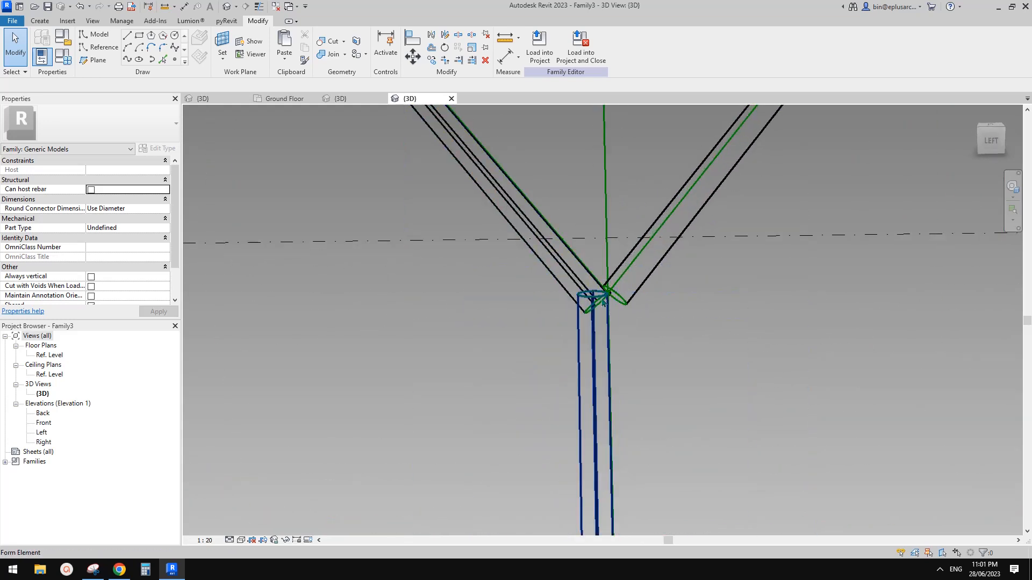
{"action": "middle_click_drag", "start_coordinate": [602, 307], "coordinate": [576, 260], "text": "shift"}
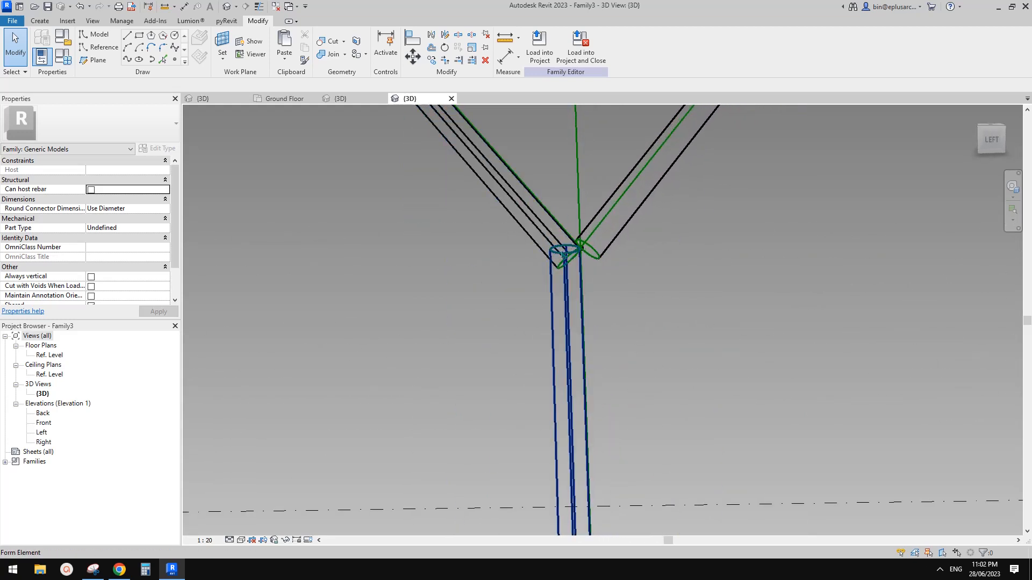
{"action": "scroll", "coordinate": [559, 339], "scroll_direction": "down", "scroll_amount": 6}
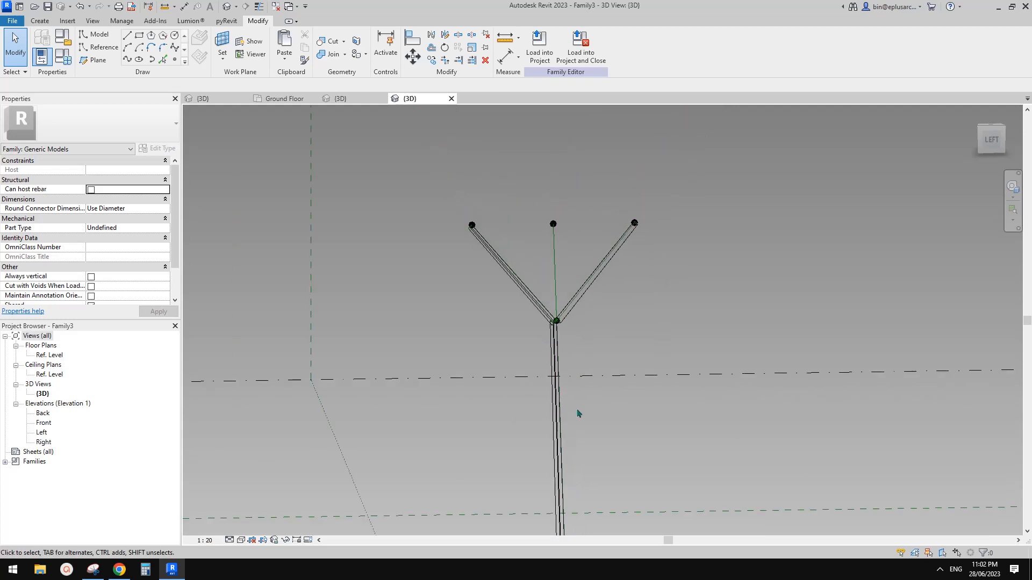
{"action": "middle_click_drag", "start_coordinate": [580, 457], "coordinate": [589, 341]}
{"action": "scroll", "coordinate": [556, 292], "scroll_direction": "up", "scroll_amount": 2}
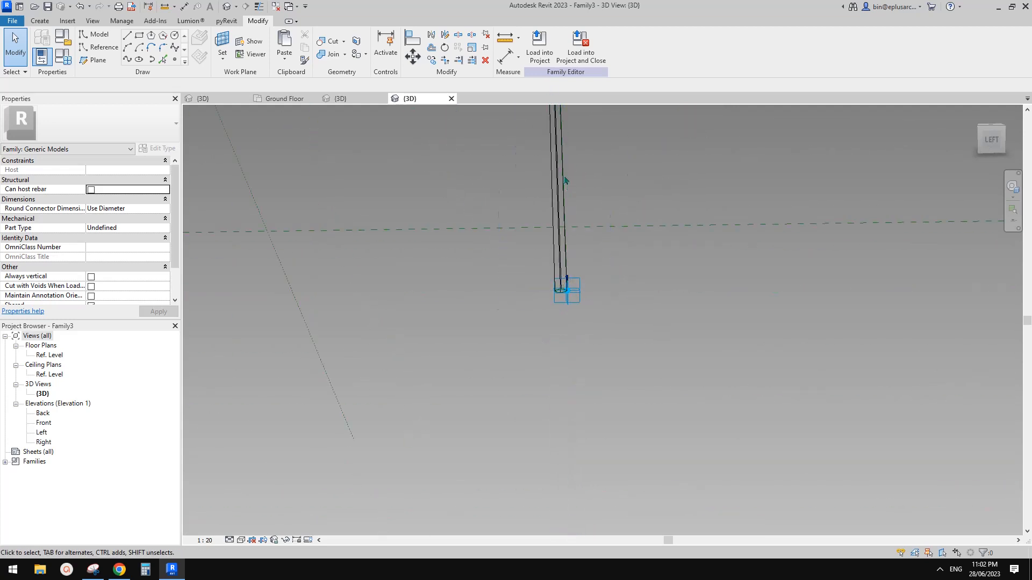
{"action": "middle_click_drag", "start_coordinate": [564, 180], "coordinate": [591, 364], "text": "shift"}
{"action": "scroll", "coordinate": [643, 365], "scroll_direction": "down", "scroll_amount": 1}
Step: Reload Family3 into Project1, overwriting the existing version
{"action": "left_click", "coordinate": [546, 62]}
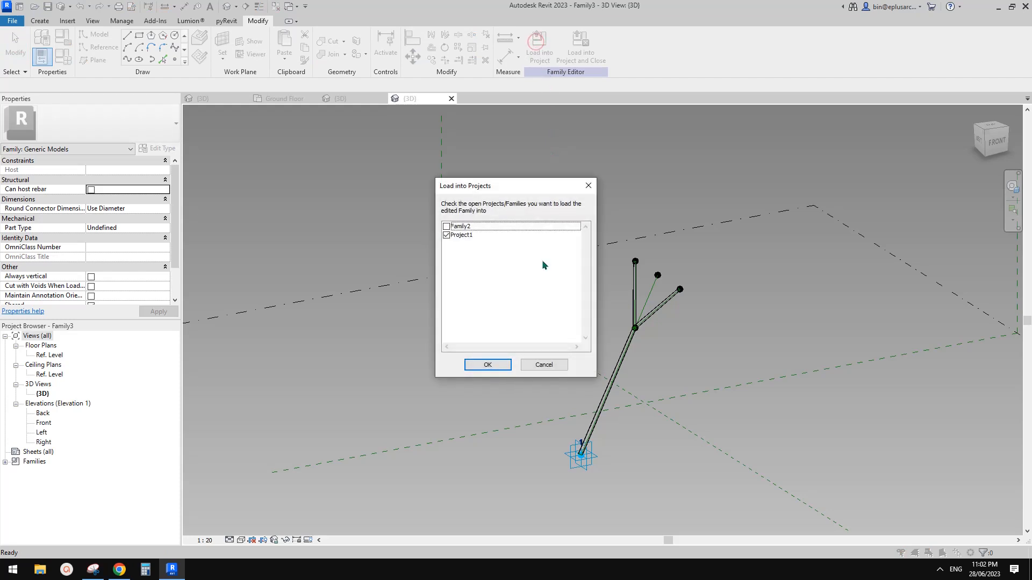
{"action": "left_click", "coordinate": [492, 368]}
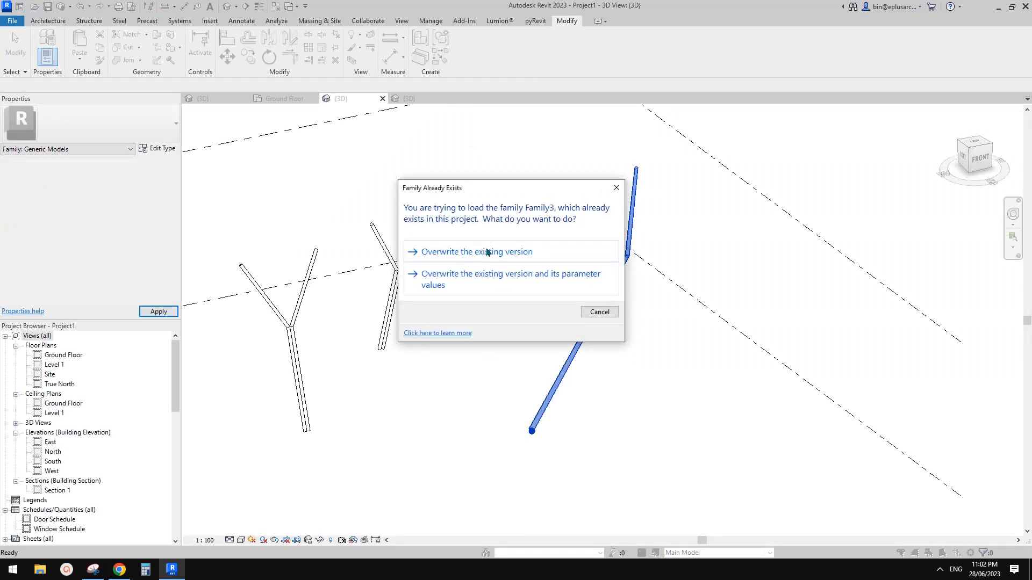
{"action": "left_click", "coordinate": [486, 247]}
Step: Select the placed Family3 instance and inspect its two branches
{"action": "middle_click_drag", "start_coordinate": [669, 274], "coordinate": [590, 279], "text": "shift"}
{"action": "left_click", "coordinate": [663, 228]}
{"action": "scroll", "coordinate": [600, 279], "scroll_direction": "up", "scroll_amount": 3}
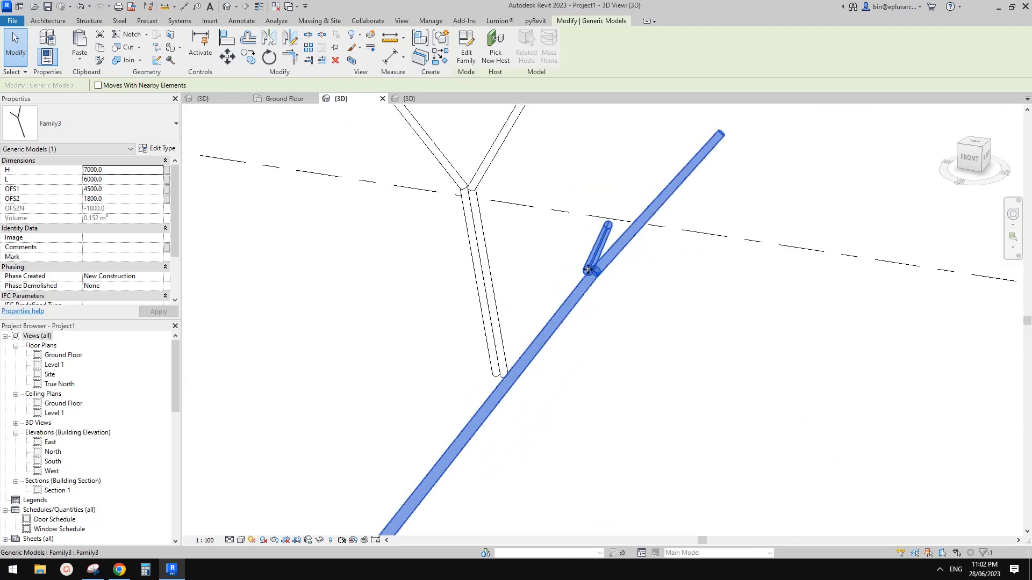
{"action": "middle_click_drag", "start_coordinate": [604, 241], "coordinate": [495, 179], "text": "shift"}
{"action": "left_click", "coordinate": [495, 179]}
{"action": "left_click", "coordinate": [608, 235]}
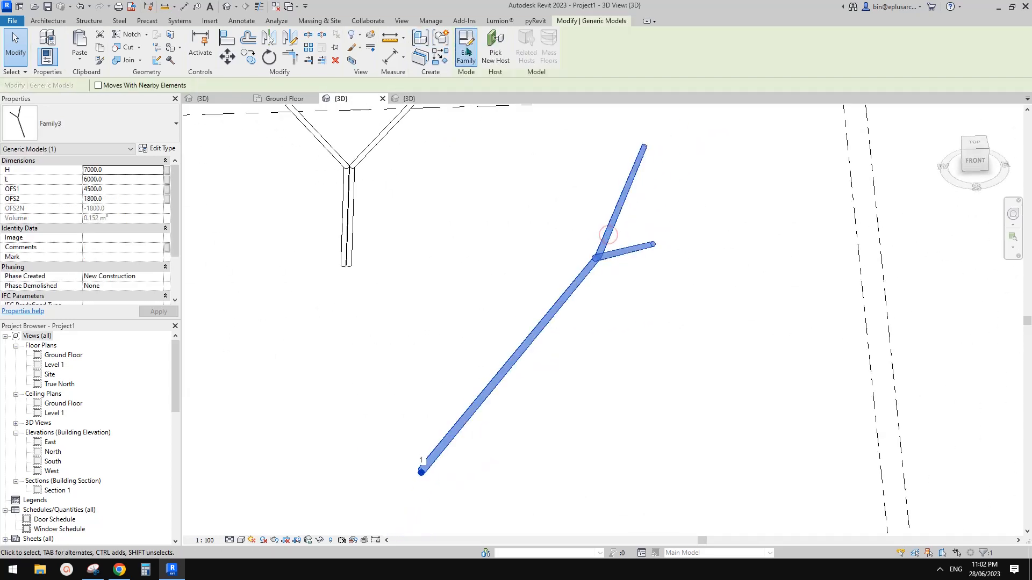
Step: Reopen Family3 in the family editor and orbit to the branch reference lines
{"action": "left_click", "coordinate": [467, 50]}
{"action": "middle_click_drag", "start_coordinate": [677, 293], "coordinate": [609, 272], "text": "shift"}
{"action": "left_click", "coordinate": [640, 289]}
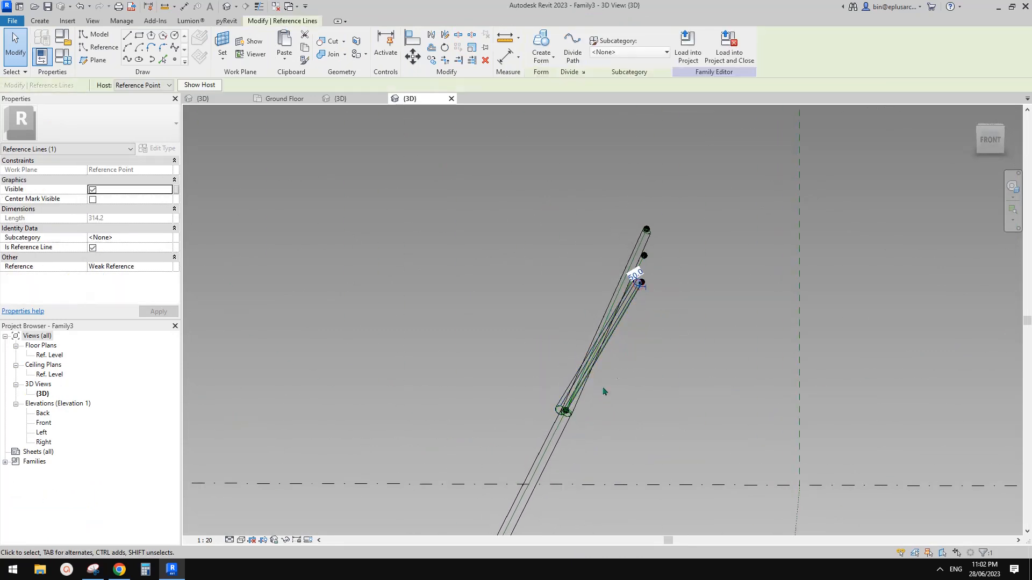
{"action": "scroll", "coordinate": [639, 288], "scroll_direction": "up", "scroll_amount": 5}
{"action": "key", "text": "Escape"}
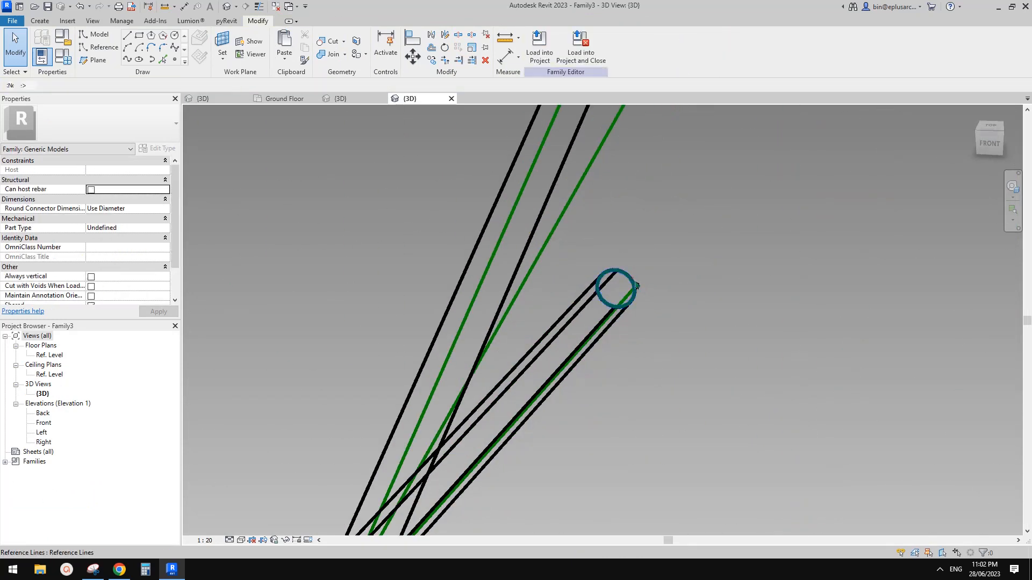
Step: Rotate the branch circle profile 90 degrees, accepting the dependent-elements deletion warning
{"action": "left_click", "coordinate": [637, 285]}
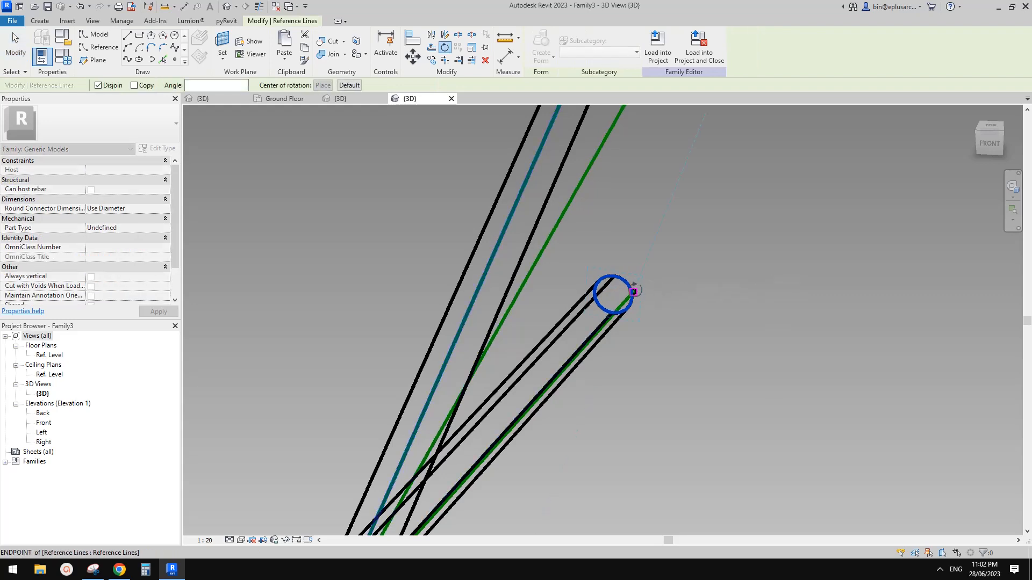
{"action": "left_click", "coordinate": [633, 291]}
{"action": "left_click", "coordinate": [651, 205]}
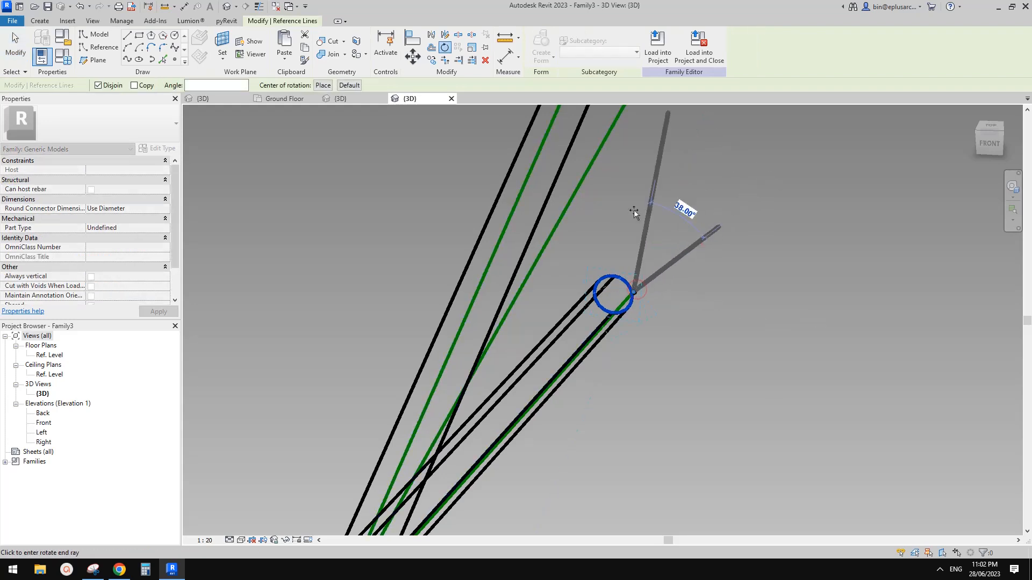
{"action": "type", "text": "90"}
{"action": "key", "text": "Return"}
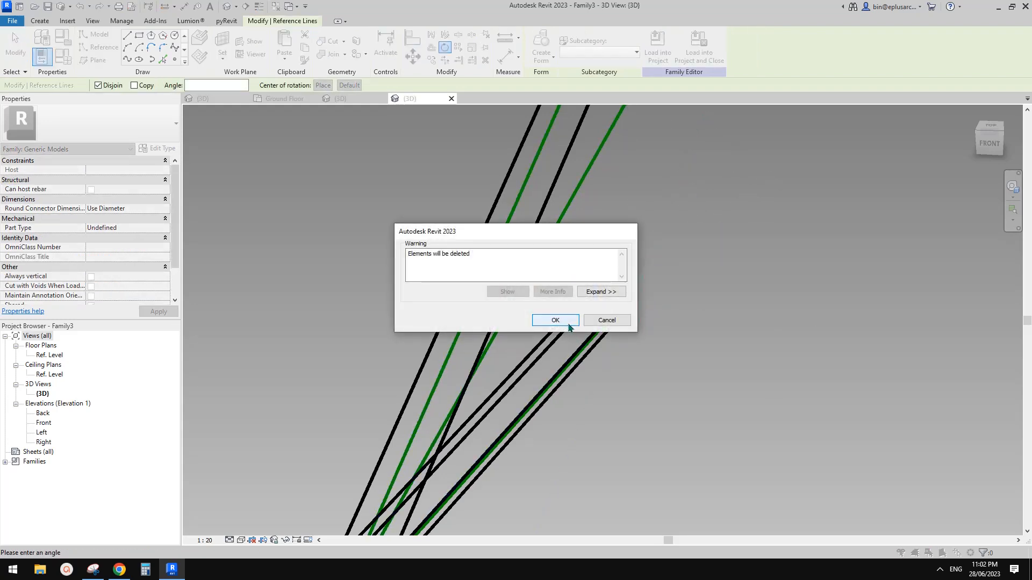
{"action": "left_click", "coordinate": [570, 322]}
Step: Find and delete the extra reference circle at the branch joint
{"action": "scroll", "coordinate": [618, 290], "scroll_direction": "up", "scroll_amount": 4}
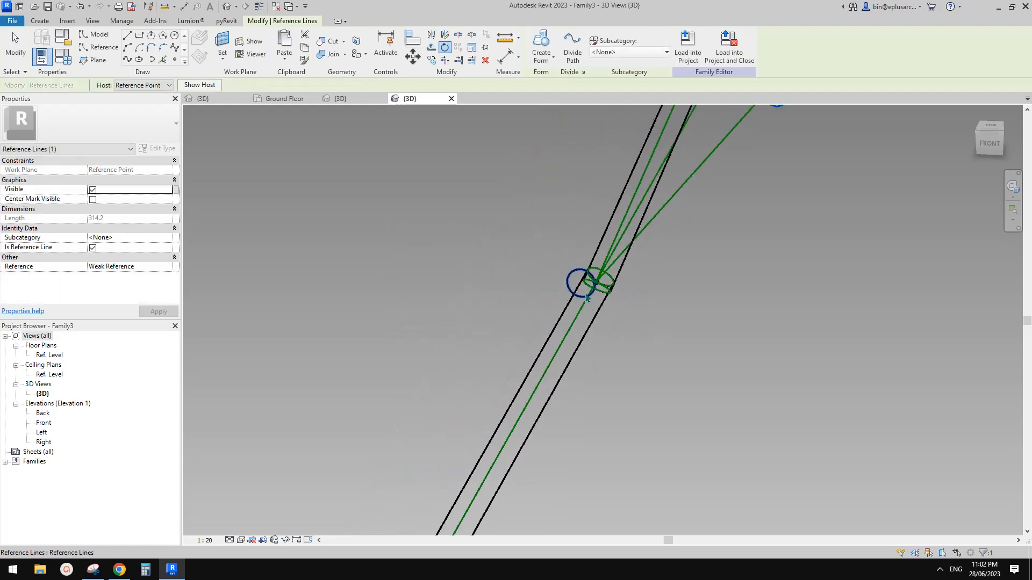
{"action": "middle_click_drag", "start_coordinate": [617, 280], "coordinate": [594, 352], "text": "shift"}
{"action": "key", "text": "Escape"}
{"action": "left_click", "coordinate": [558, 263]}
{"action": "scroll", "coordinate": [559, 268], "scroll_direction": "down", "scroll_amount": 2}
{"action": "scroll", "coordinate": [596, 353], "scroll_direction": "down", "scroll_amount": 3}
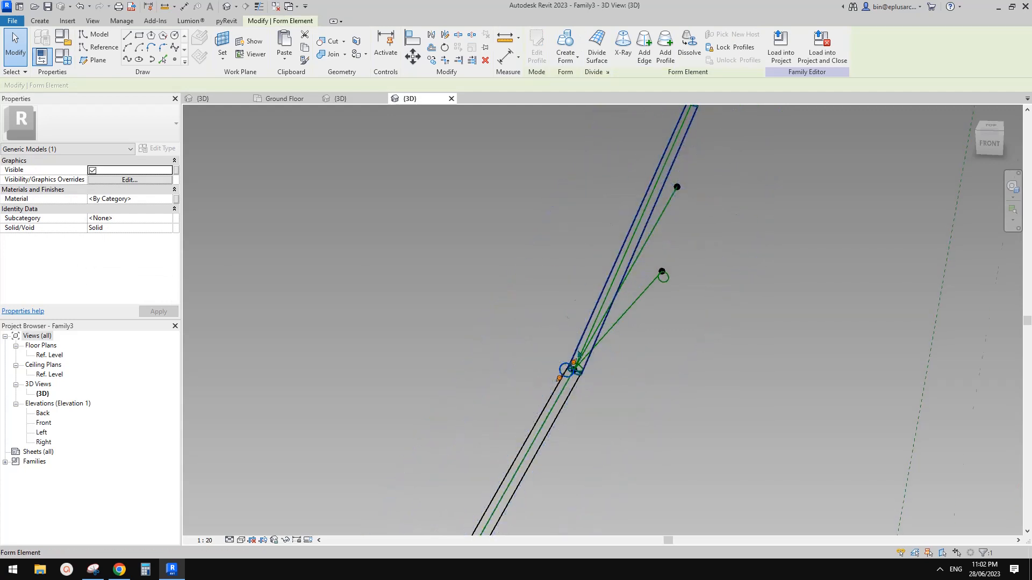
{"action": "scroll", "coordinate": [567, 359], "scroll_direction": "up", "scroll_amount": 5}
{"action": "key", "text": "Escape"}
{"action": "left_click", "coordinate": [556, 376]}
{"action": "middle_click_drag", "start_coordinate": [605, 430], "coordinate": [575, 318]}
{"action": "middle_click_drag", "start_coordinate": [575, 318], "coordinate": [488, 316], "text": "shift"}
{"action": "left_click", "coordinate": [548, 272]}
{"action": "key", "text": "Delete"}
Step: Pan across the joint and select the remaining reference circle there
{"action": "left_click", "coordinate": [509, 287]}
{"action": "left_click", "coordinate": [489, 316]}
{"action": "scroll", "coordinate": [543, 313], "scroll_direction": "down", "scroll_amount": 5}
{"action": "middle_click_drag", "start_coordinate": [581, 301], "coordinate": [529, 337]}
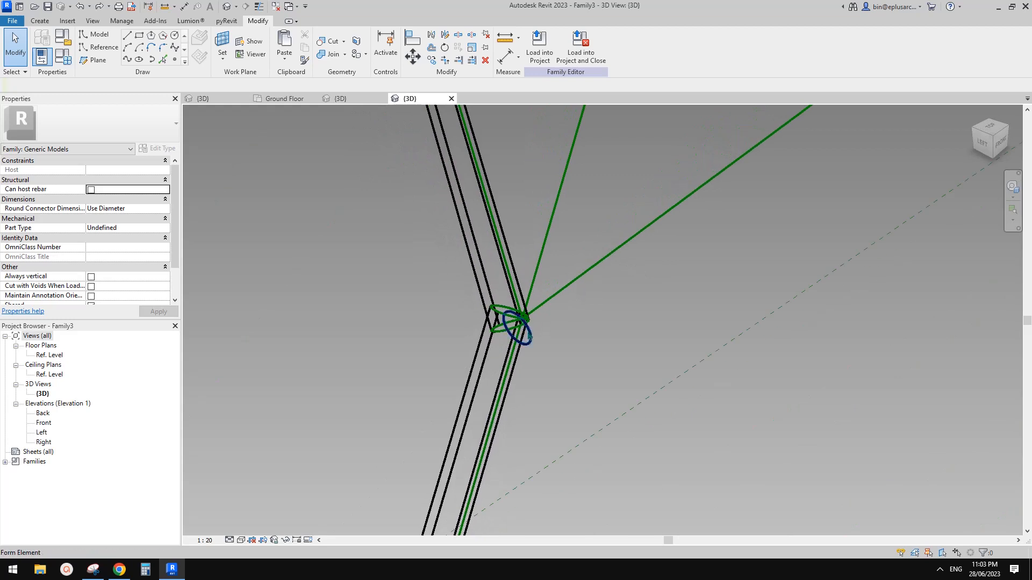
{"action": "left_click", "coordinate": [534, 338]}
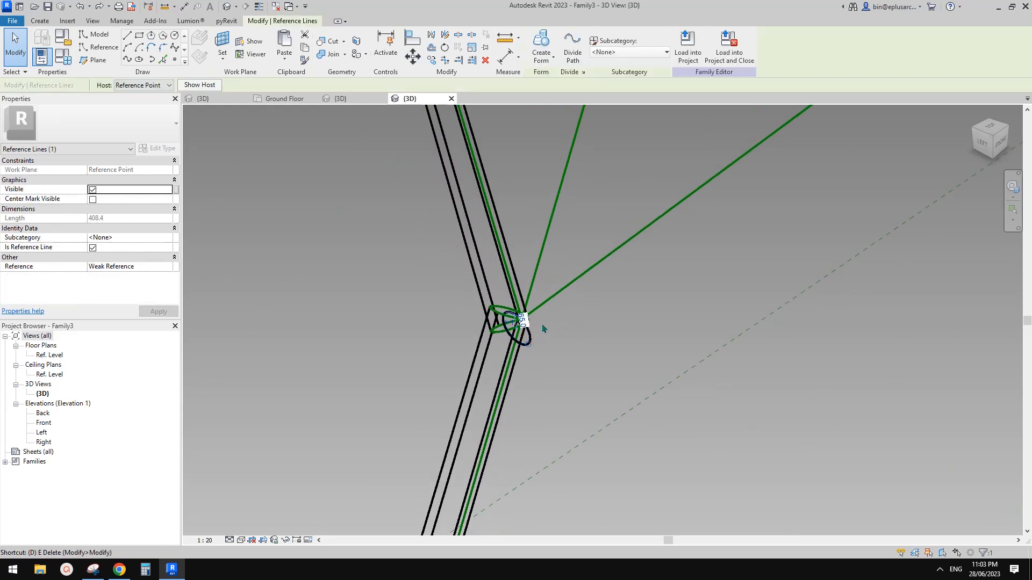
Step: Remove the selected reference circle and orbit to see the whole family
{"action": "key", "text": "e"}
{"action": "scroll", "coordinate": [539, 332], "scroll_direction": "down", "scroll_amount": 2}
{"action": "middle_click_drag", "start_coordinate": [539, 332], "coordinate": [629, 297], "text": "shift"}
{"action": "scroll", "coordinate": [623, 295], "scroll_direction": "down", "scroll_amount": 4}
{"action": "scroll", "coordinate": [708, 181], "scroll_direction": "up", "scroll_amount": 2}
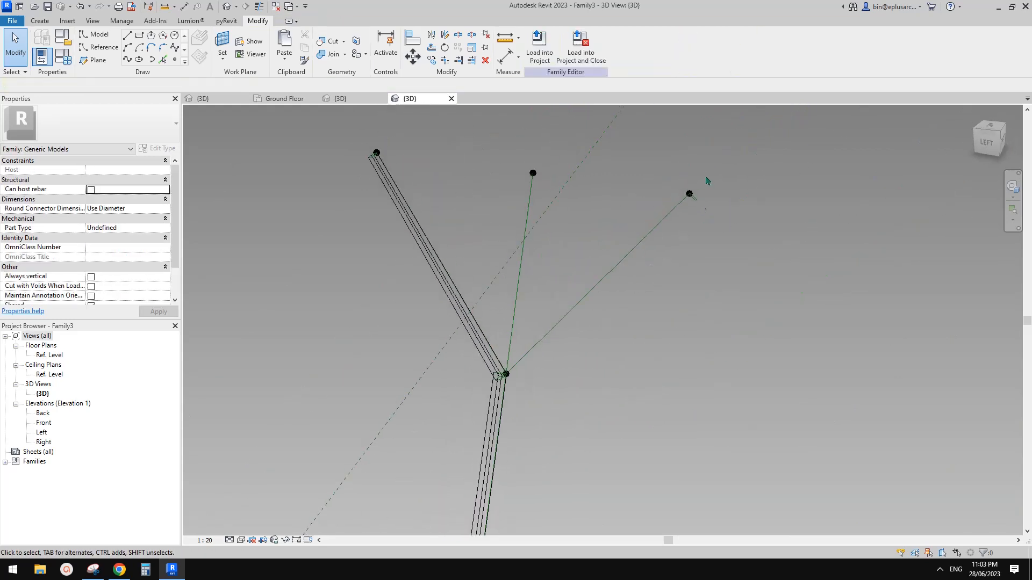
{"action": "scroll", "coordinate": [693, 196], "scroll_direction": "up", "scroll_amount": 5}
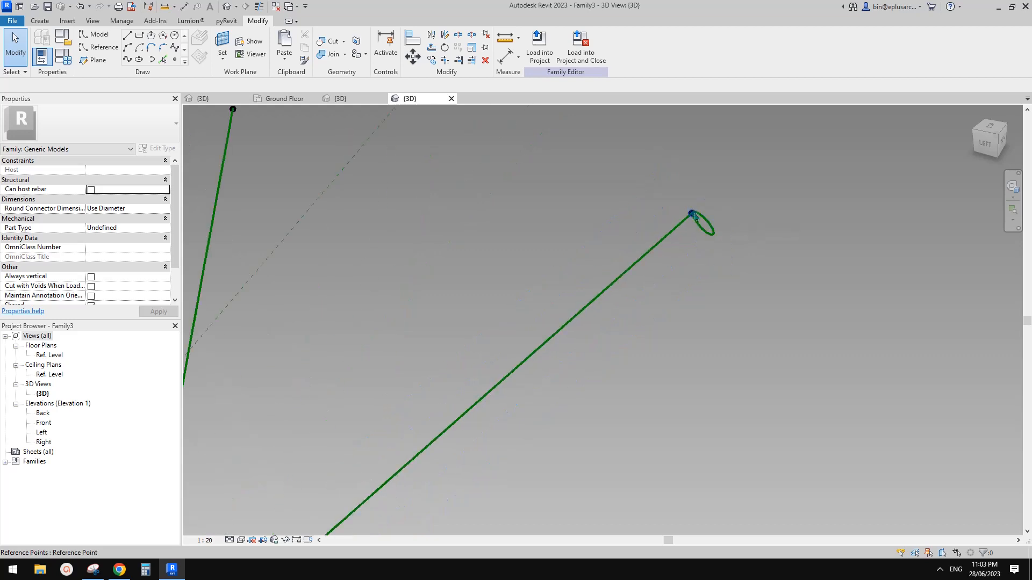
Step: Copy the line-end reference point and its circle down to the lower left
{"action": "left_click", "coordinate": [696, 217]}
{"action": "left_click", "coordinate": [712, 228], "text": "ctrl"}
{"action": "scroll", "coordinate": [701, 246], "scroll_direction": "down", "scroll_amount": 3}
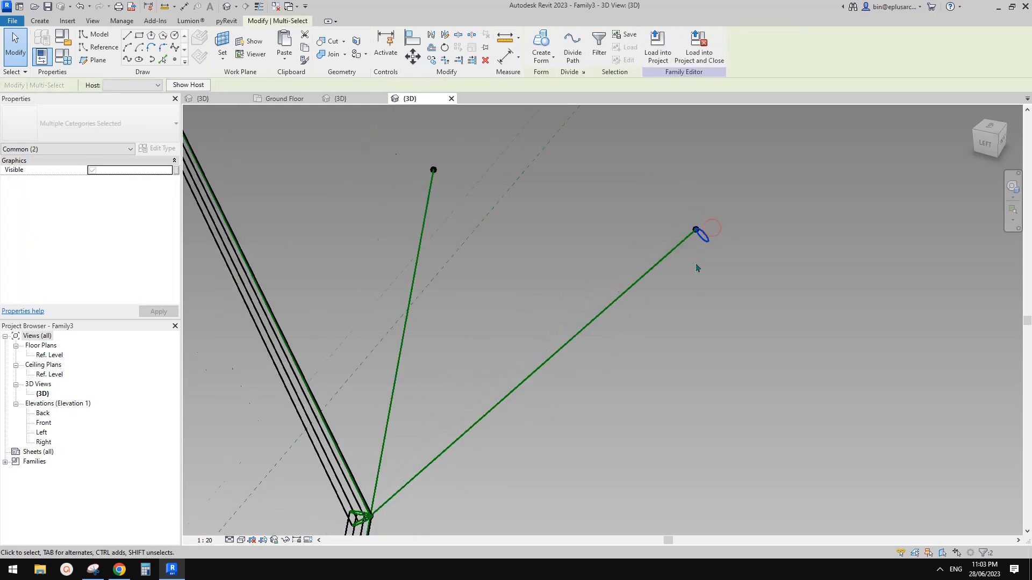
{"action": "middle_click_drag", "start_coordinate": [698, 266], "coordinate": [697, 248]}
{"action": "key", "text": "m"}
{"action": "key", "text": "v"}
{"action": "left_click", "coordinate": [685, 260]}
{"action": "left_click", "coordinate": [594, 386]}
{"action": "key", "text": "Escape"}
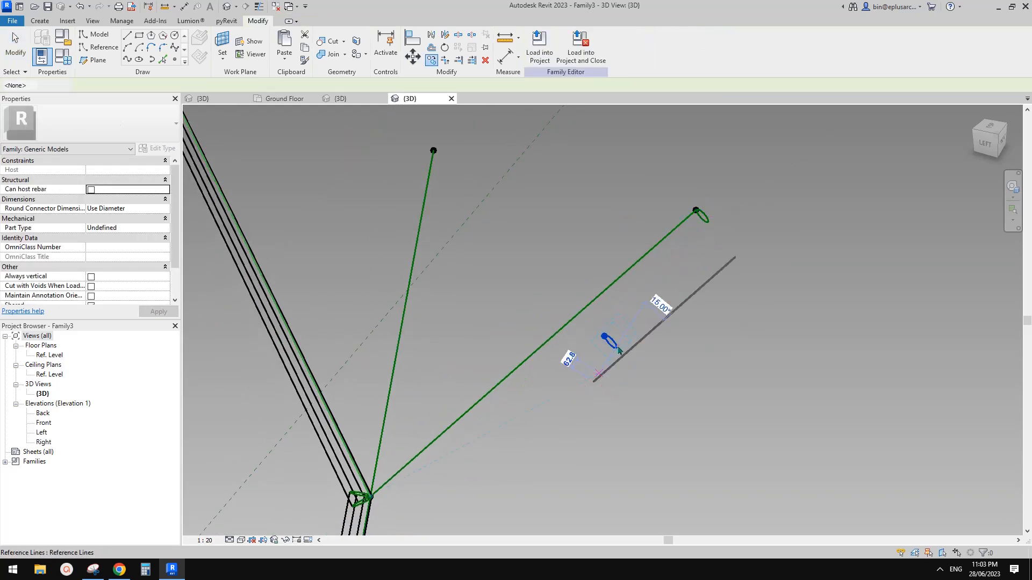
Step: Resize the copied circle to radius 100
{"action": "left_click", "coordinate": [615, 347]}
{"action": "scroll", "coordinate": [616, 348], "scroll_direction": "up", "scroll_amount": 1}
{"action": "scroll", "coordinate": [618, 348], "scroll_direction": "up", "scroll_amount": 1}
{"action": "left_click_drag", "start_coordinate": [618, 348], "coordinate": [620, 319]}
{"action": "left_click", "coordinate": [655, 333]}
{"action": "scroll", "coordinate": [656, 333], "scroll_direction": "down", "scroll_amount": 1}
{"action": "left_click", "coordinate": [633, 333]}
{"action": "left_click", "coordinate": [684, 326]}
{"action": "middle_click_drag", "start_coordinate": [663, 347], "coordinate": [607, 342], "text": "shift"}
{"action": "left_click", "coordinate": [612, 344]}
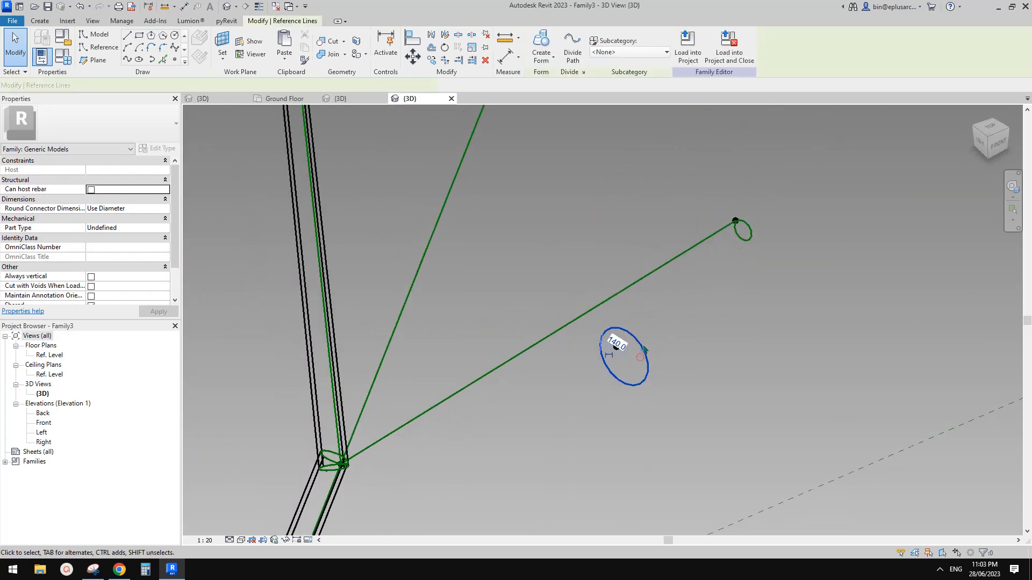
{"action": "left_click", "coordinate": [617, 342]}
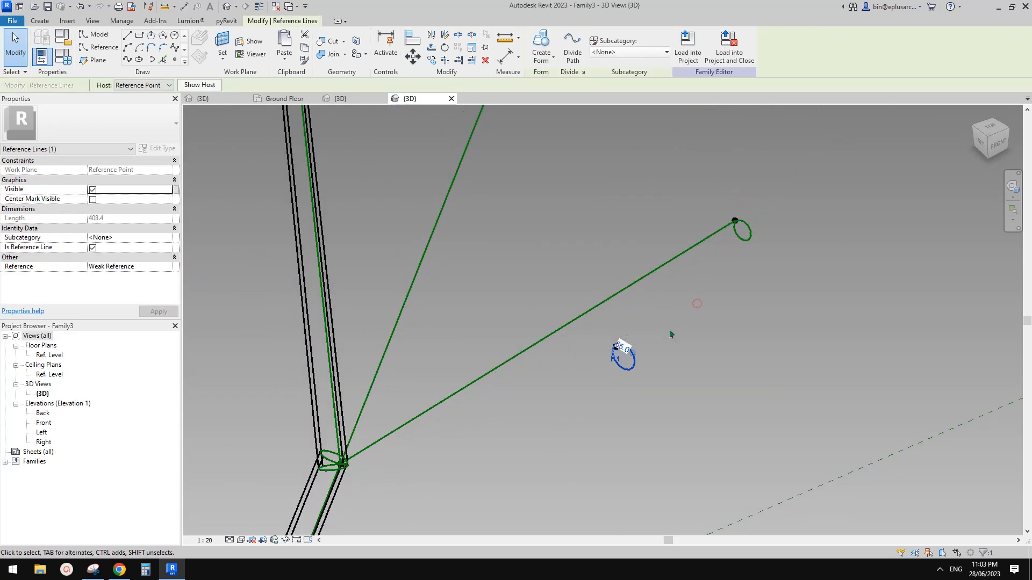
{"action": "left_click", "coordinate": [697, 304]}
Step: Reselect the copied circle and start a move, then cancel it
{"action": "scroll", "coordinate": [618, 357], "scroll_direction": "up", "scroll_amount": 1}
{"action": "left_click", "coordinate": [637, 357]}
{"action": "key", "text": "m"}
{"action": "key", "text": "v"}
{"action": "left_click", "coordinate": [632, 348]}
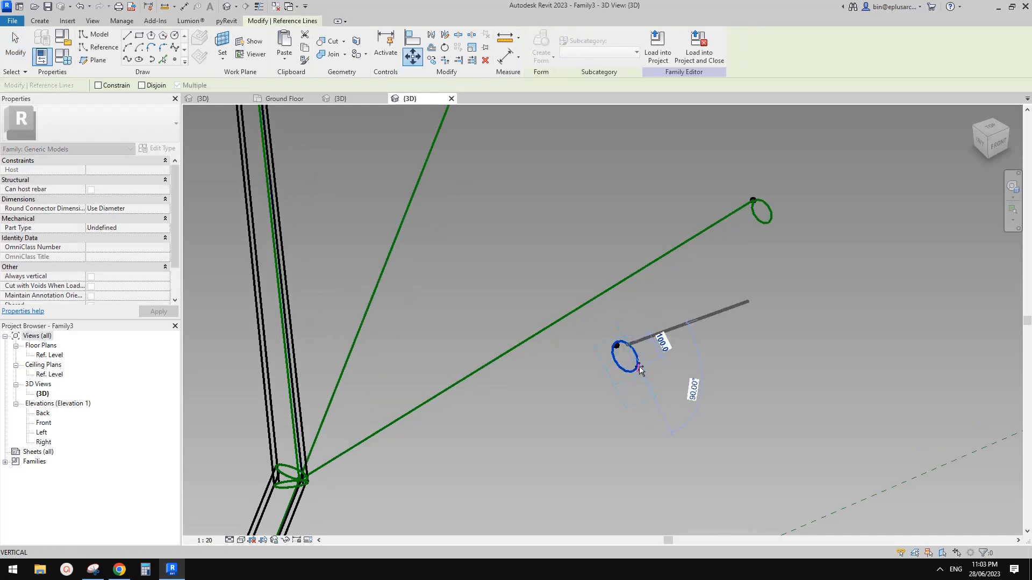
{"action": "key", "text": "Escape"}
{"action": "key", "text": "Escape"}
{"action": "left_click", "coordinate": [636, 369]}
{"action": "scroll", "coordinate": [631, 368], "scroll_direction": "up", "scroll_amount": 4}
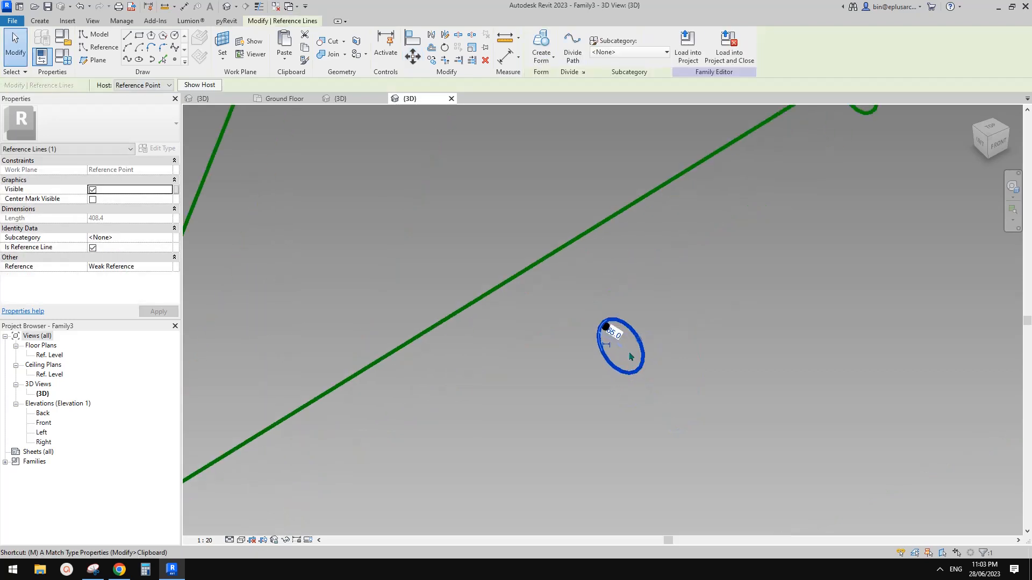
{"action": "key", "text": "Escape"}
{"action": "scroll", "coordinate": [630, 352], "scroll_direction": "down", "scroll_amount": 2}
{"action": "scroll", "coordinate": [638, 338], "scroll_direction": "up", "scroll_amount": 1}
Step: Move the circle profile a distance of 15
{"action": "left_click", "coordinate": [630, 347]}
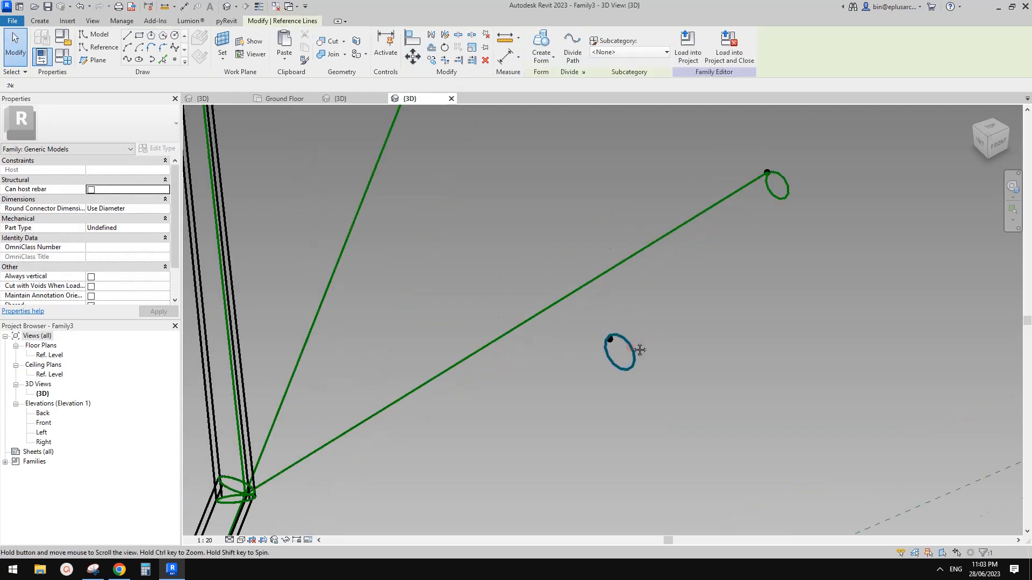
{"action": "key", "text": "m"}
{"action": "key", "text": "v"}
{"action": "left_click", "coordinate": [638, 367]}
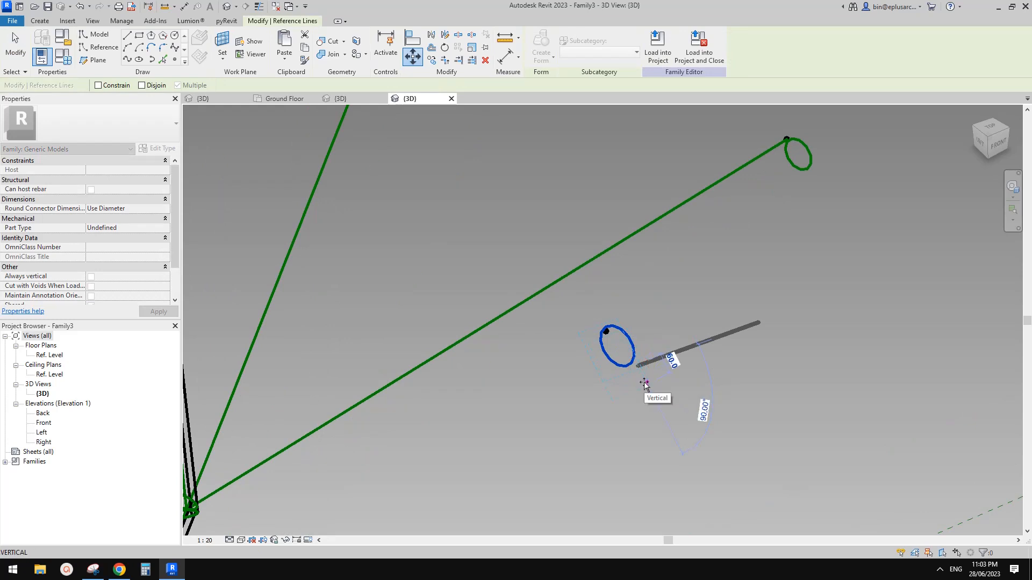
{"action": "key", "text": "Return"}
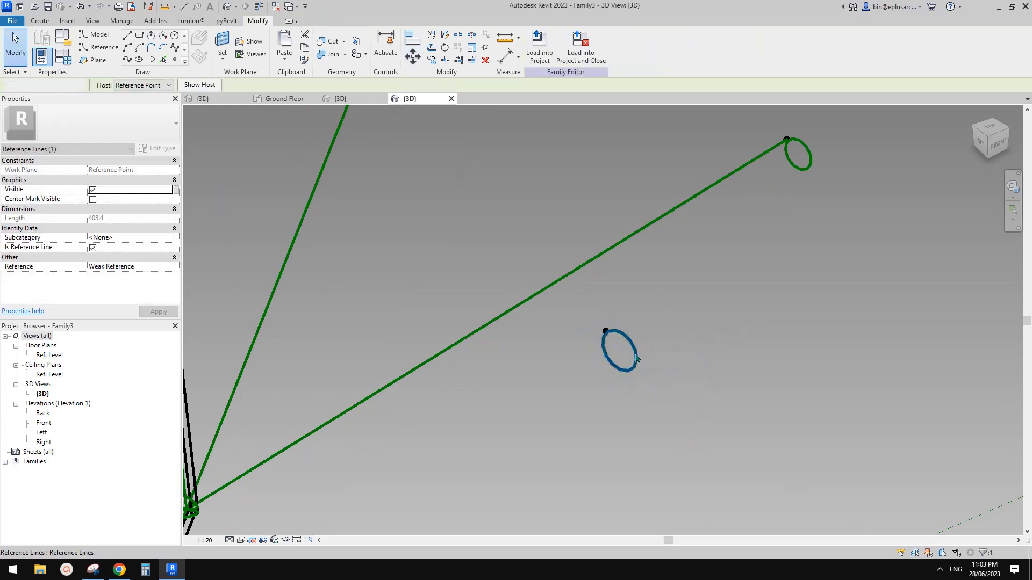
{"action": "key", "text": "Escape"}
Step: Host the circle's reference point on the branch reference line with Pick New Host
{"action": "scroll", "coordinate": [634, 346], "scroll_direction": "down", "scroll_amount": 2}
{"action": "scroll", "coordinate": [616, 341], "scroll_direction": "up", "scroll_amount": 1}
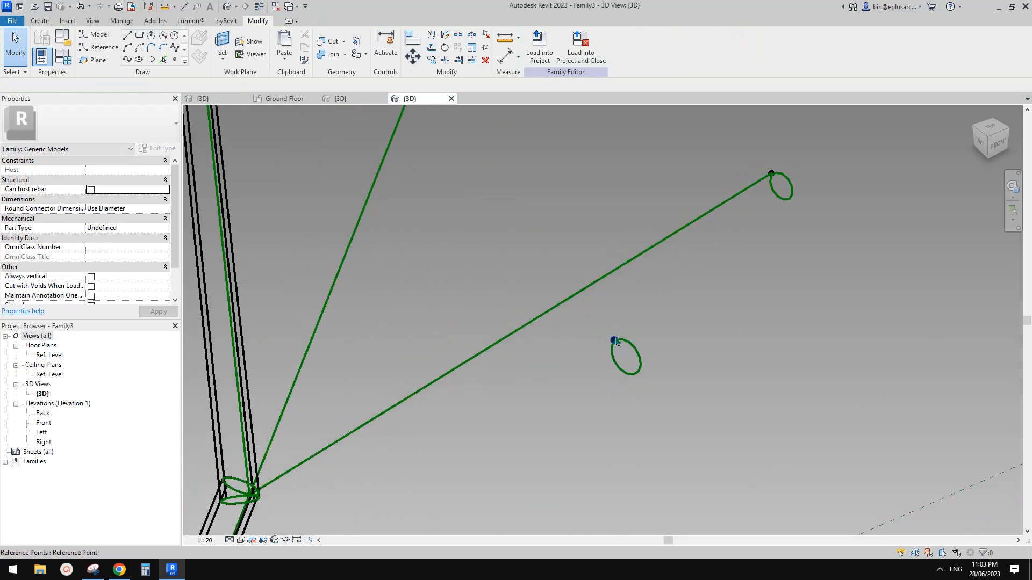
{"action": "left_click", "coordinate": [614, 340]}
{"action": "left_click", "coordinate": [636, 52]}
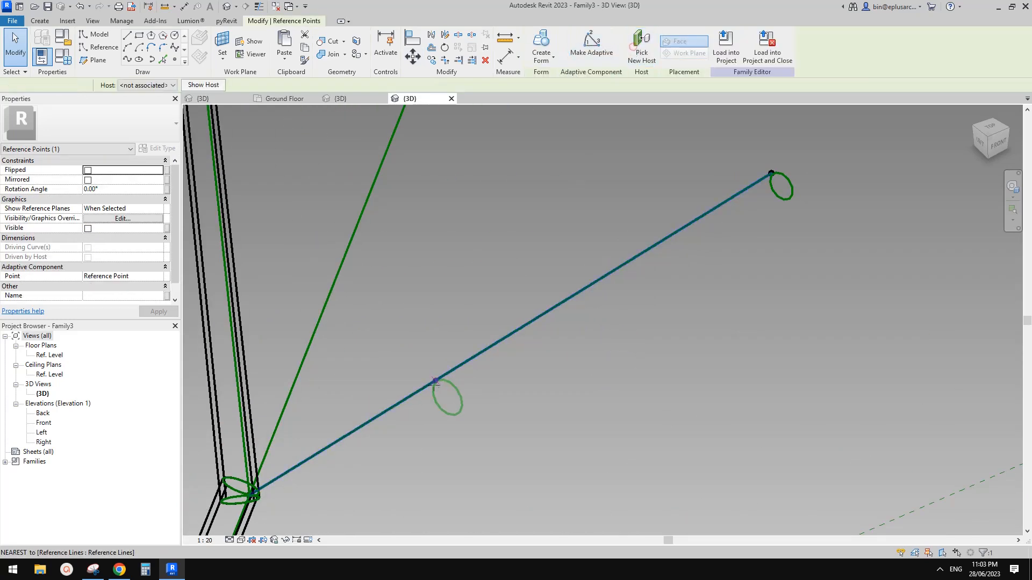
{"action": "left_click", "coordinate": [427, 385]}
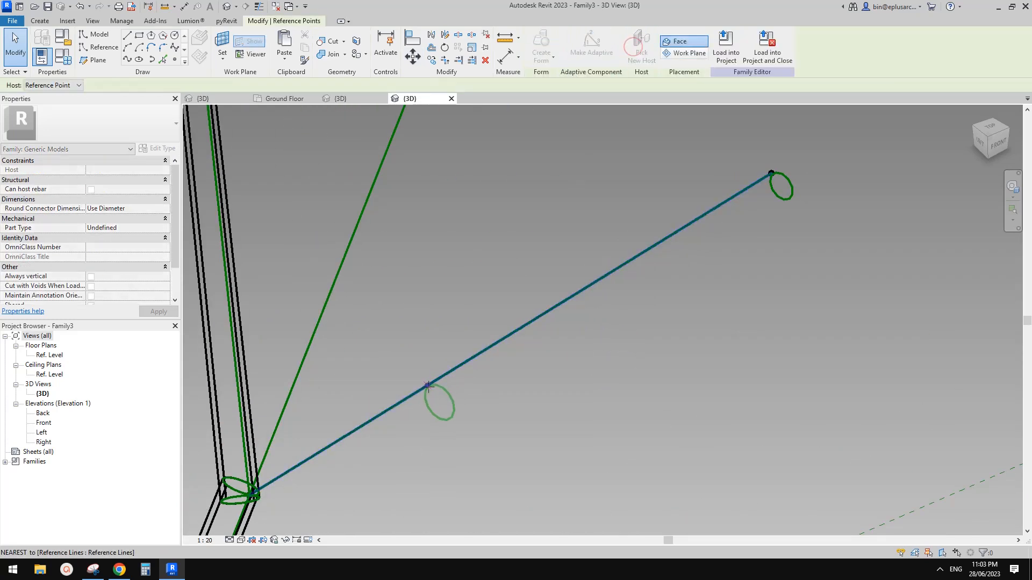
Step: Create a solid form between the two circles and slide its lower point to the junction
{"action": "left_click", "coordinate": [786, 177], "text": "ctrl"}
{"action": "left_click", "coordinate": [553, 63]}
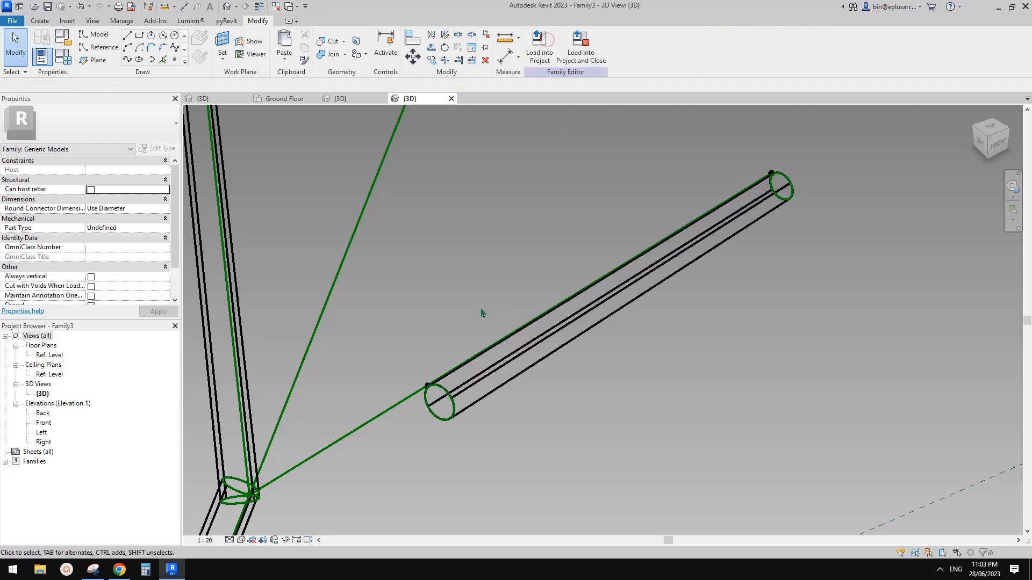
{"action": "left_click", "coordinate": [427, 386]}
{"action": "left_click_drag", "start_coordinate": [427, 386], "coordinate": [253, 493]}
{"action": "scroll", "coordinate": [312, 431], "scroll_direction": "down", "scroll_amount": 2}
{"action": "middle_click_drag", "start_coordinate": [338, 459], "coordinate": [523, 297], "text": "shift"}
{"action": "key", "text": "Escape"}
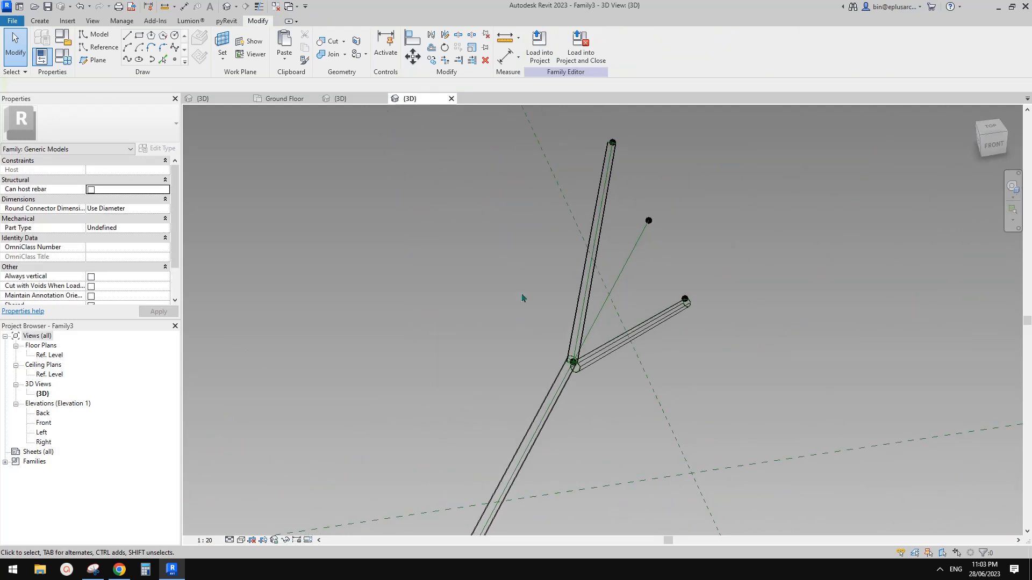
Step: Load Family3 into Project1, overwriting the existing version
{"action": "left_click", "coordinate": [545, 52]}
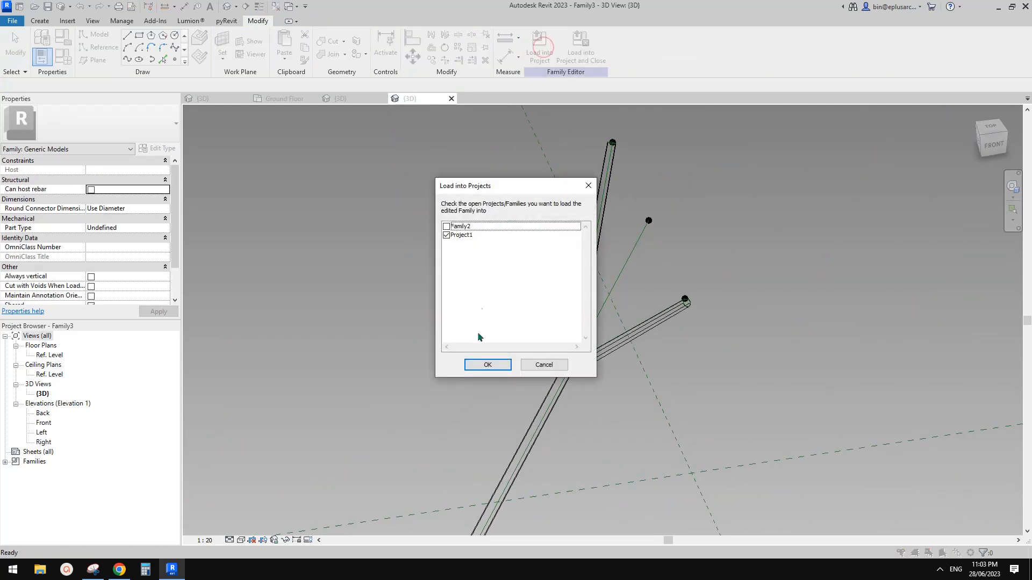
{"action": "left_click", "coordinate": [487, 365]}
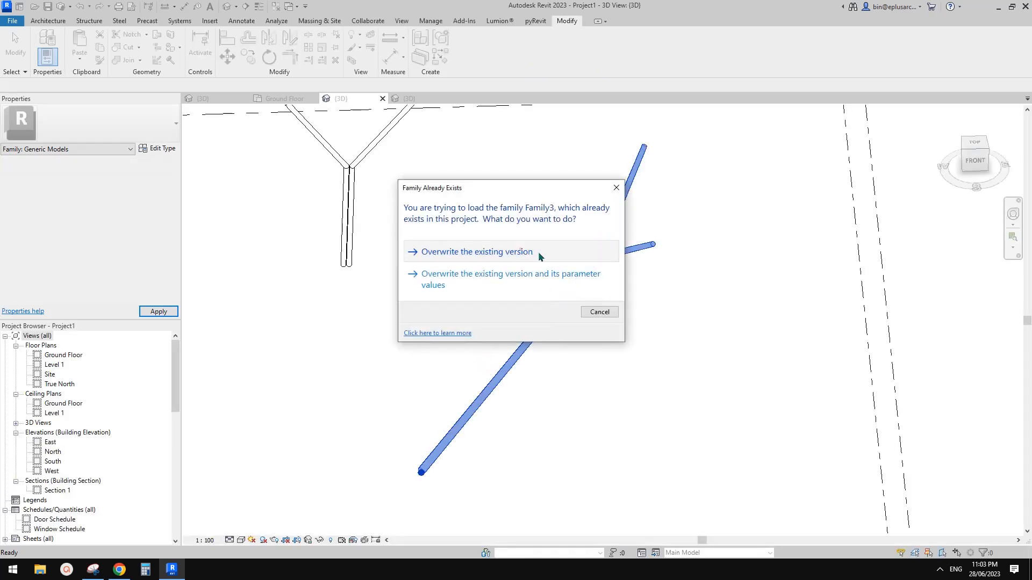
{"action": "left_click", "coordinate": [521, 250]}
Step: Inspect the updated Y-column in the project 3D view, then switch to the reference document
{"action": "middle_click_drag", "start_coordinate": [628, 280], "coordinate": [617, 350], "text": "shift"}
{"action": "left_click", "coordinate": [625, 240]}
{"action": "left_click", "coordinate": [532, 421]}
{"action": "left_click", "coordinate": [515, 421]}
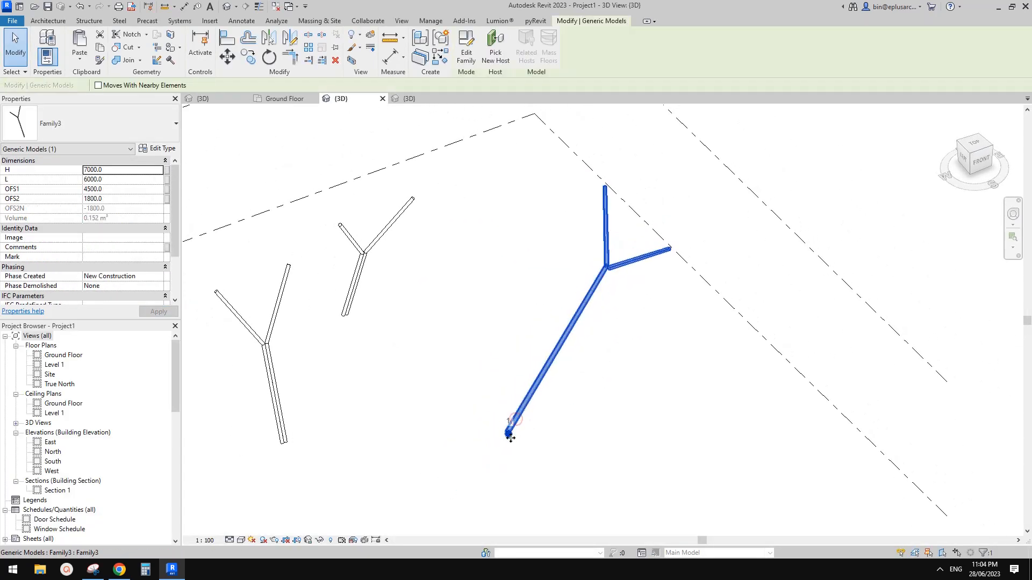
{"action": "middle_click_drag", "start_coordinate": [510, 434], "coordinate": [551, 348], "text": "shift"}
{"action": "left_click", "coordinate": [351, 485]}
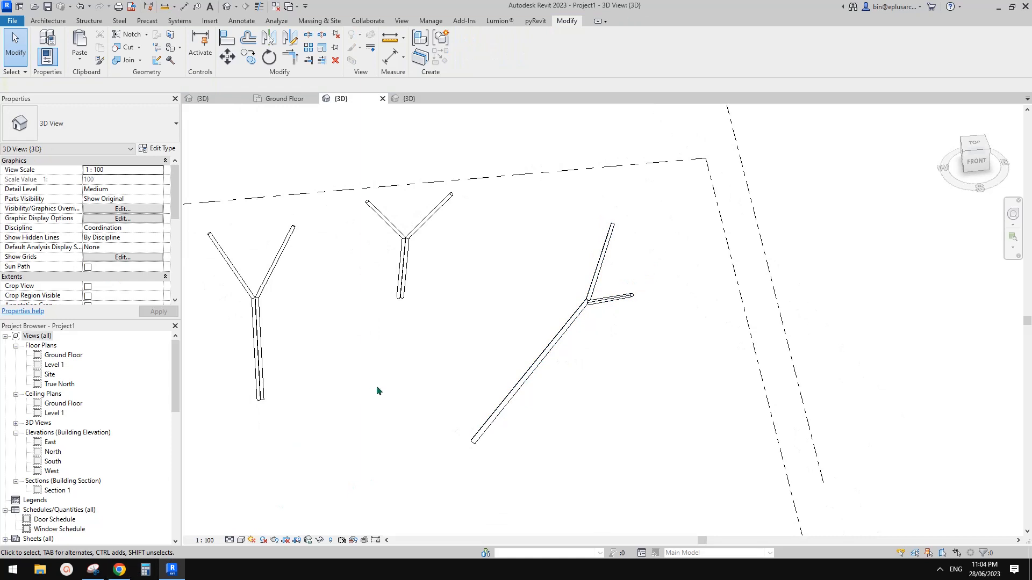
{"action": "left_click", "coordinate": [131, 574]}
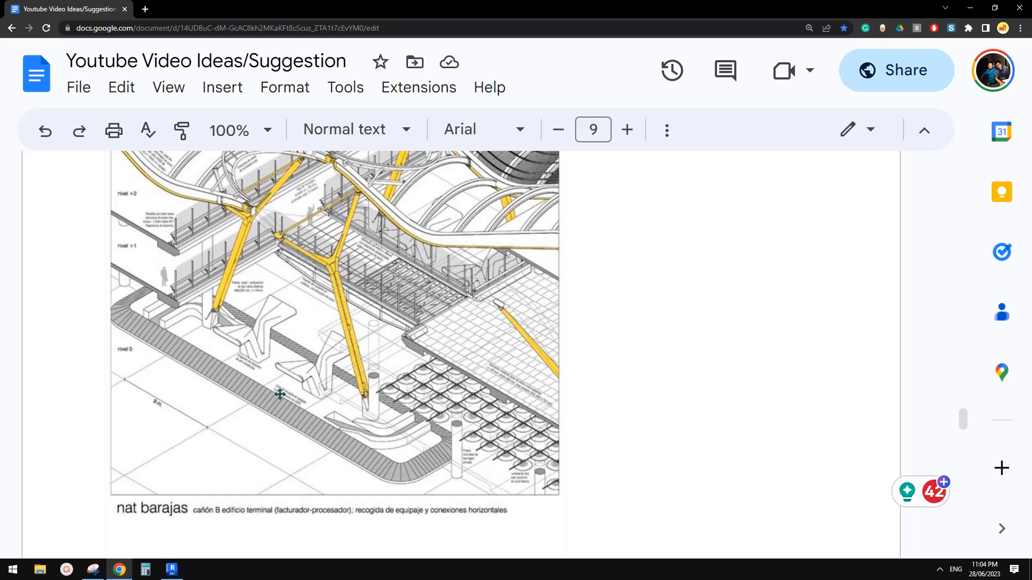
Step: Return to Revit and inspect the updated Y-column in the 3D view
{"action": "left_click", "coordinate": [182, 575]}
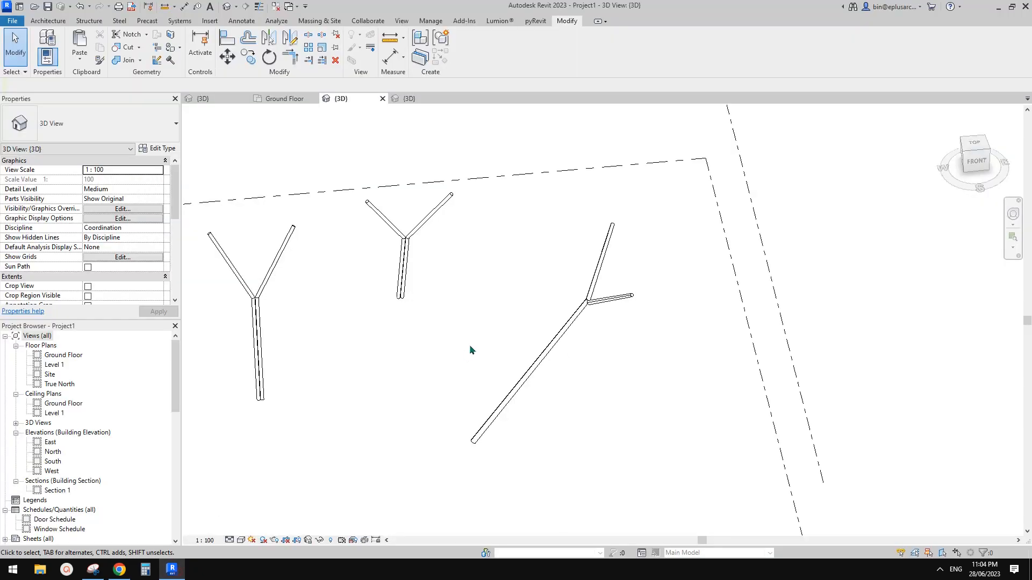
{"action": "middle_click_drag", "start_coordinate": [472, 350], "coordinate": [541, 355], "text": "shift"}
{"action": "left_click", "coordinate": [574, 230]}
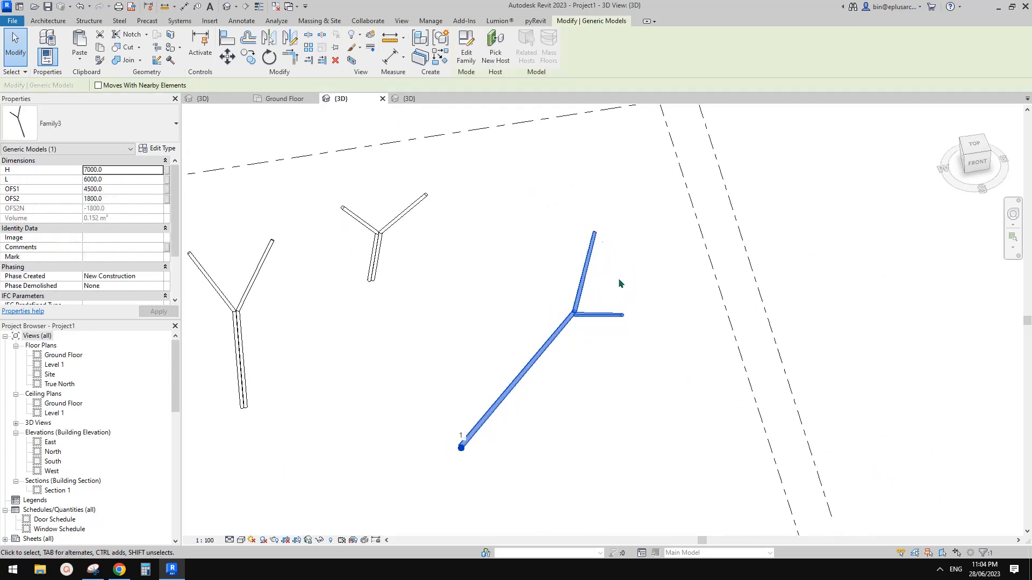
{"action": "middle_click_drag", "start_coordinate": [598, 322], "coordinate": [526, 343], "text": "shift"}
{"action": "key", "text": "Escape"}
{"action": "middle_click_drag", "start_coordinate": [390, 235], "coordinate": [418, 228]}
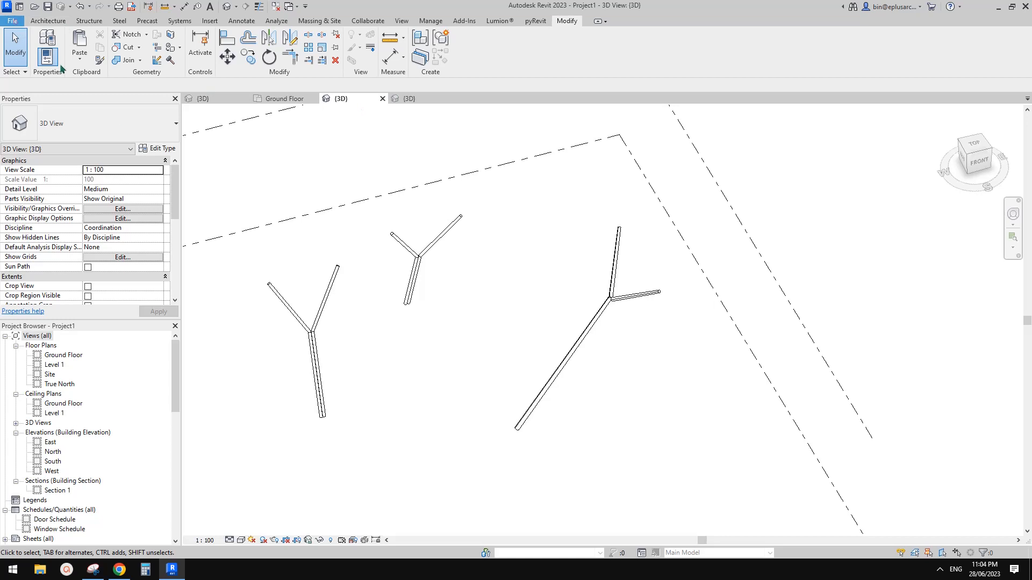
Step: Create a new family from the Metric Generic Model Adaptive.rft template
{"action": "left_click", "coordinate": [13, 20]}
{"action": "mouse_move", "coordinate": [70, 65]}
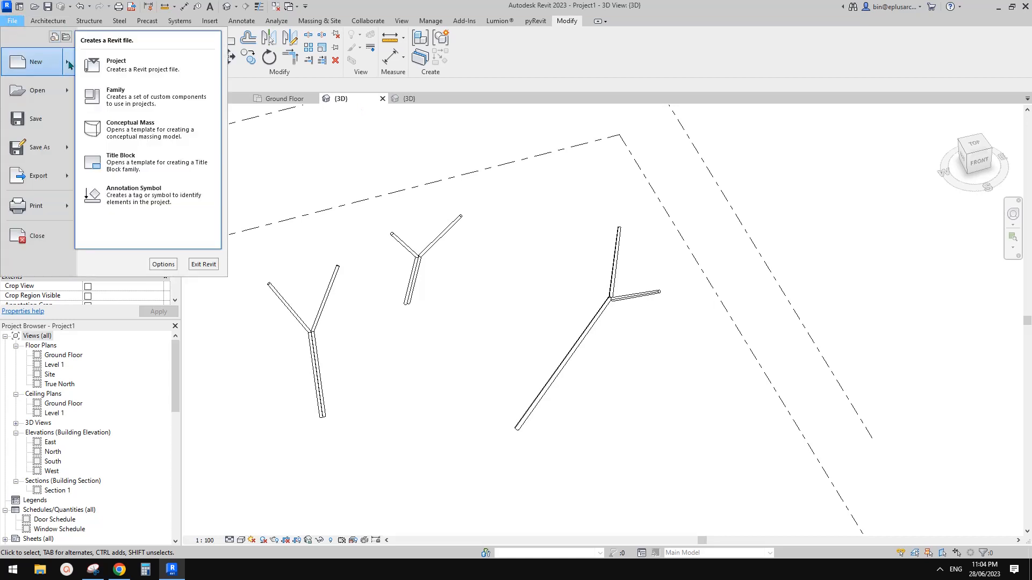
{"action": "left_click", "coordinate": [156, 99]}
{"action": "left_click", "coordinate": [510, 200]}
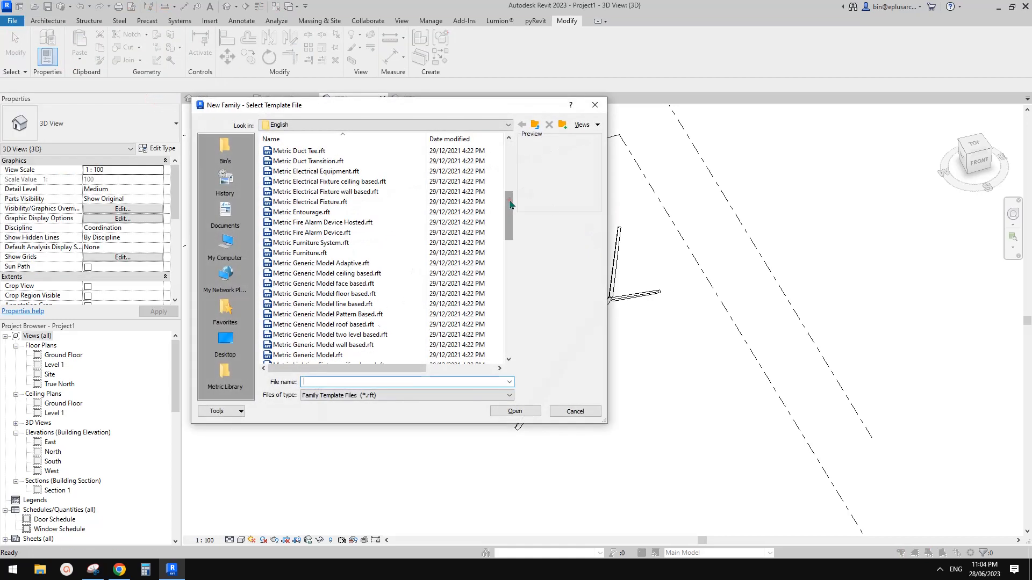
{"action": "left_click", "coordinate": [364, 264]}
{"action": "double_click", "coordinate": [364, 263]}
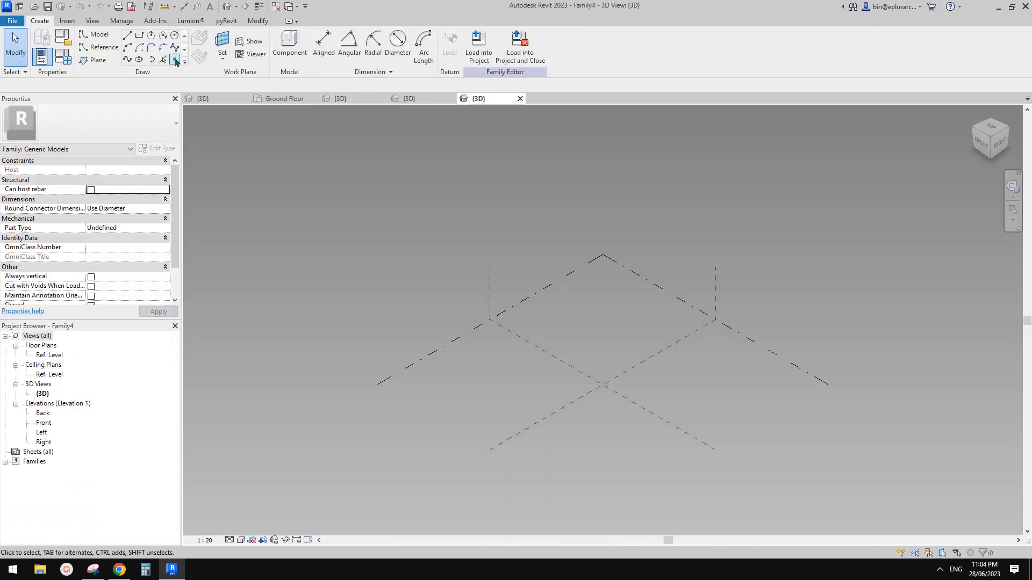
Step: Place reference points on the work plane with the Point tool
{"action": "left_click", "coordinate": [175, 60]}
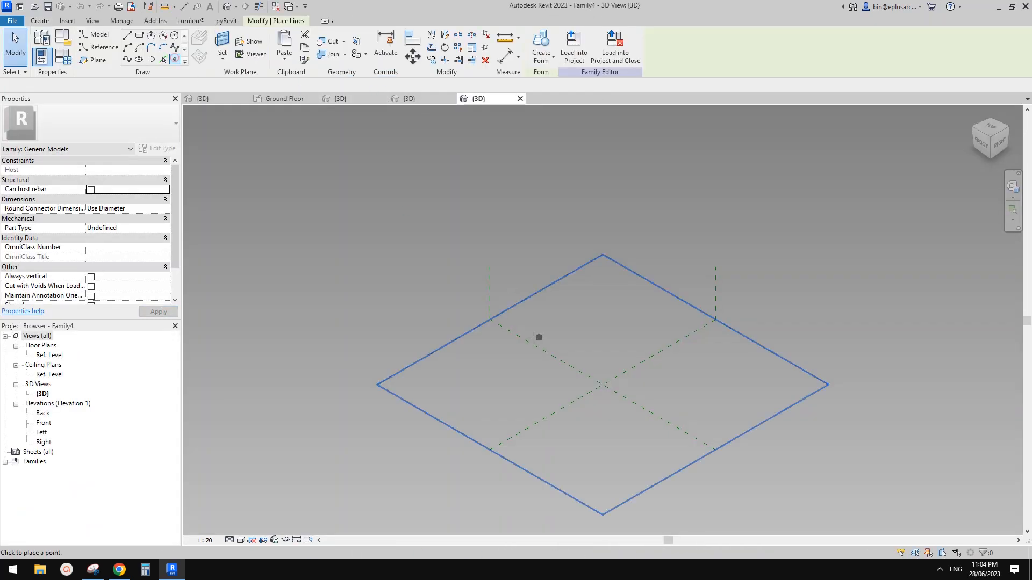
{"action": "middle_click_drag", "start_coordinate": [582, 281], "coordinate": [557, 326], "text": "shift"}
{"action": "left_click", "coordinate": [552, 336]}
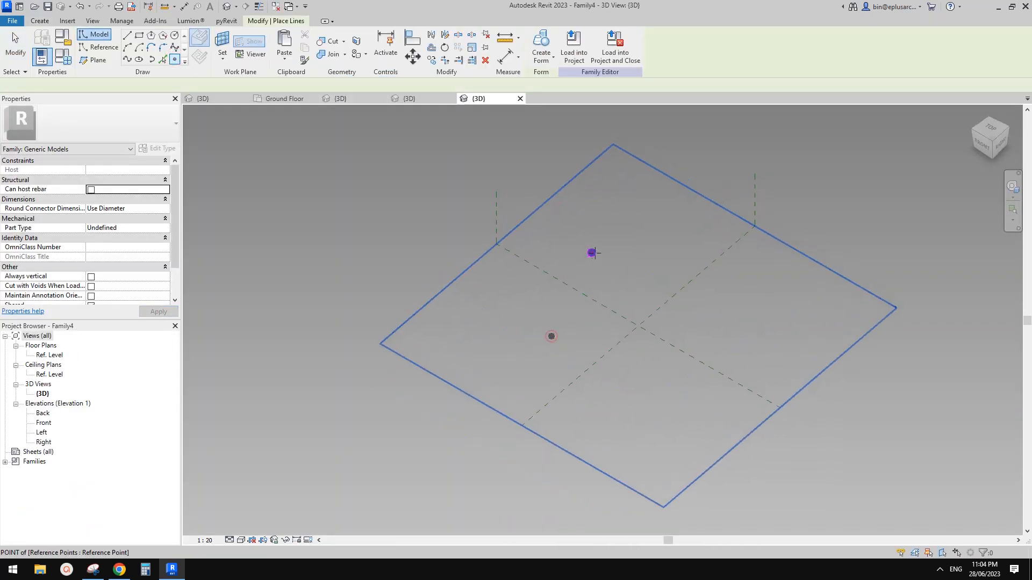
{"action": "left_click", "coordinate": [667, 270]}
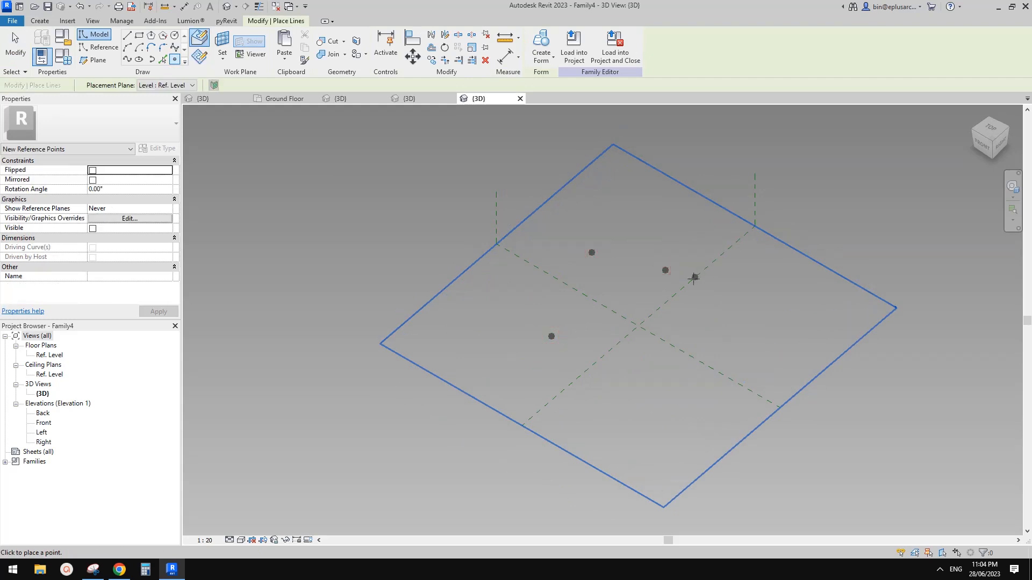
{"action": "key", "text": "Escape"}
{"action": "key", "text": "Escape"}
{"action": "scroll", "coordinate": [645, 279], "scroll_direction": "up", "scroll_amount": 5}
{"action": "middle_click_drag", "start_coordinate": [544, 287], "coordinate": [543, 254], "text": "shift"}
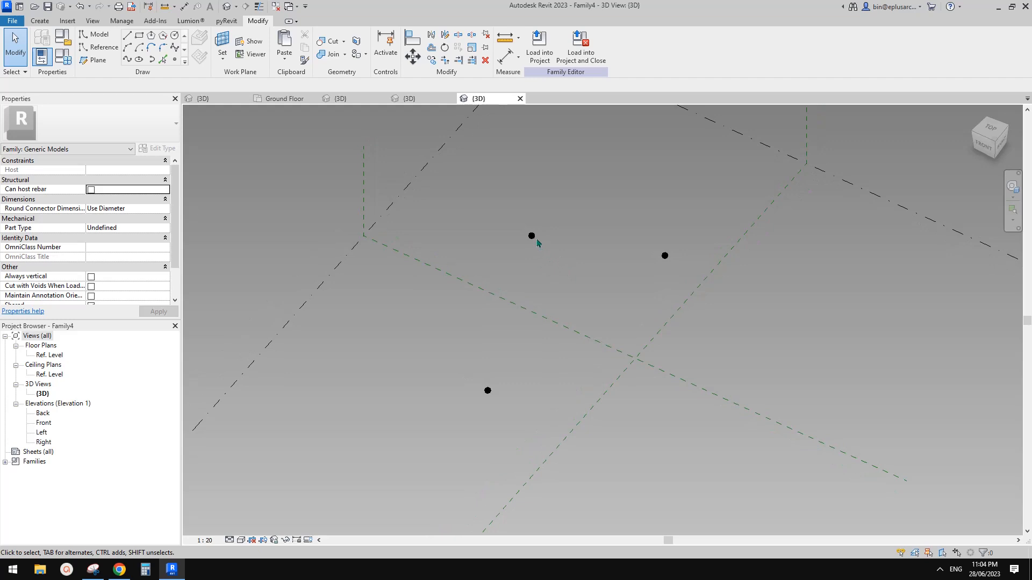
Step: Make the three points adaptive, numbered 1, 2 and 3, then select points 2 and 3
{"action": "left_click_drag", "start_coordinate": [457, 196], "coordinate": [754, 437]}
{"action": "left_click", "coordinate": [591, 48]}
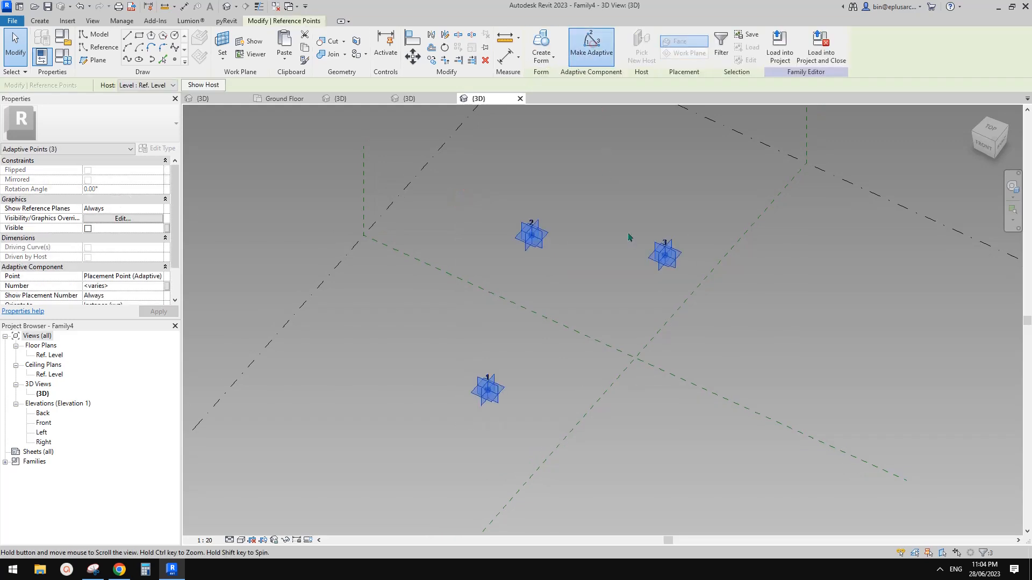
{"action": "key", "text": "Escape"}
{"action": "scroll", "coordinate": [601, 283], "scroll_direction": "up", "scroll_amount": 2}
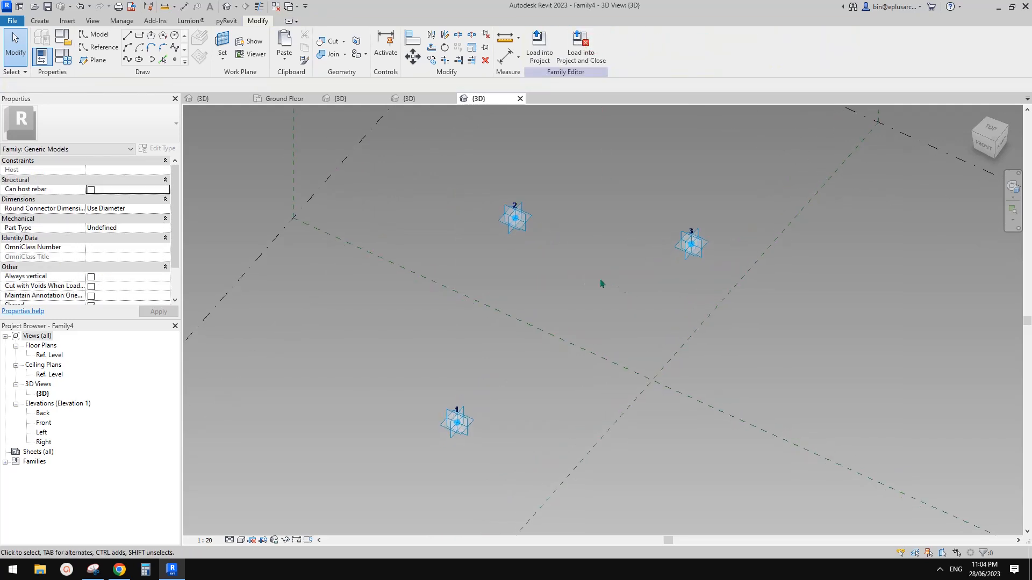
{"action": "middle_click_drag", "start_coordinate": [576, 286], "coordinate": [595, 267], "text": "shift"}
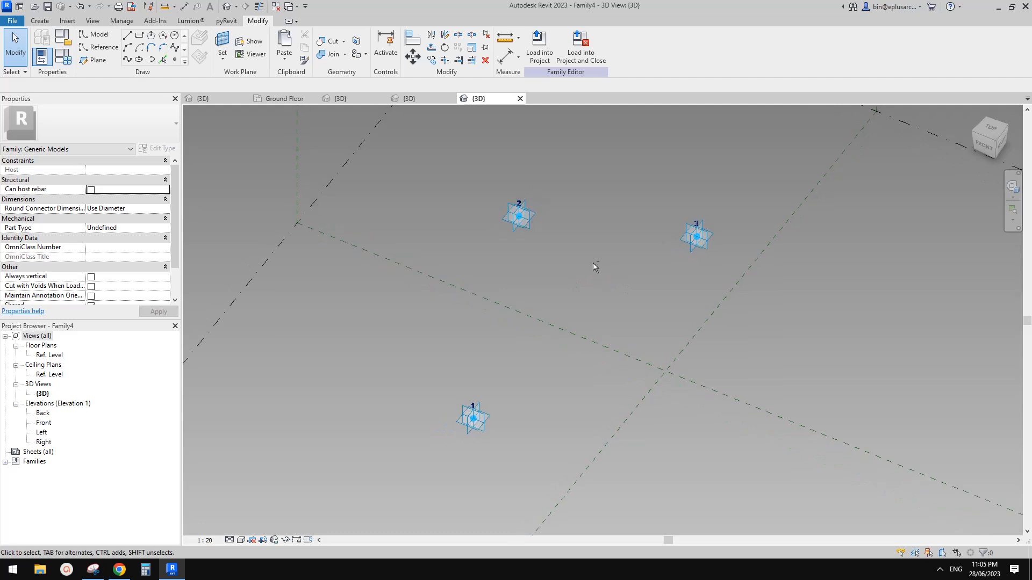
{"action": "left_click_drag", "start_coordinate": [453, 164], "coordinate": [771, 311]}
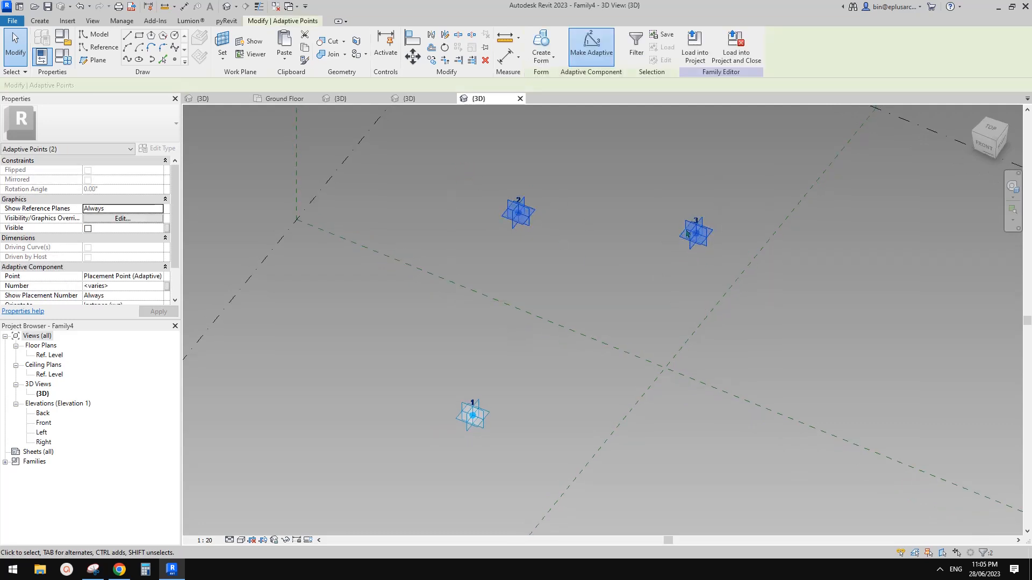
Step: Draw a line through adaptive points 2 and 3 and make it a reference line
{"action": "left_click", "coordinate": [127, 59]}
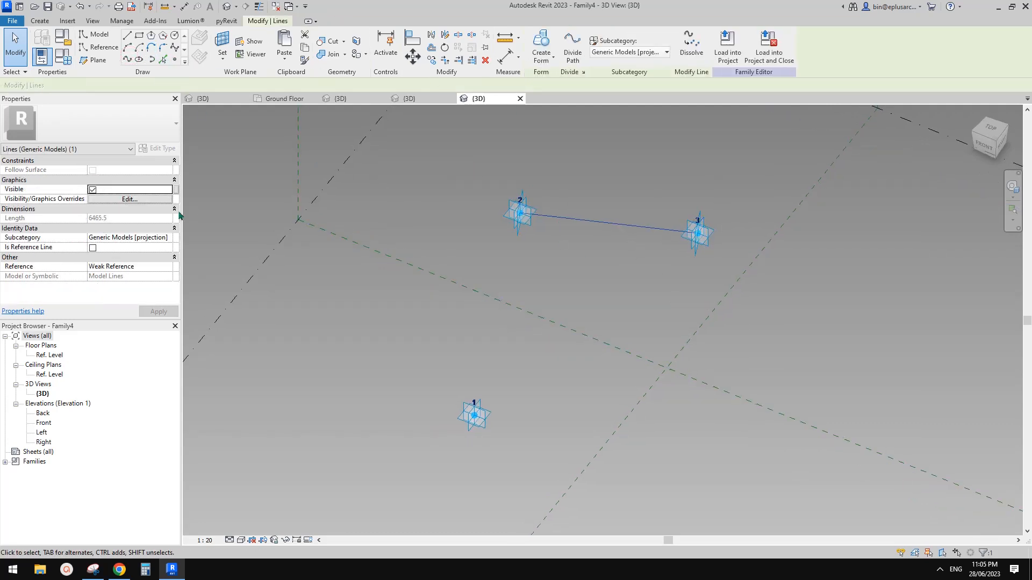
{"action": "left_click", "coordinate": [407, 144]}
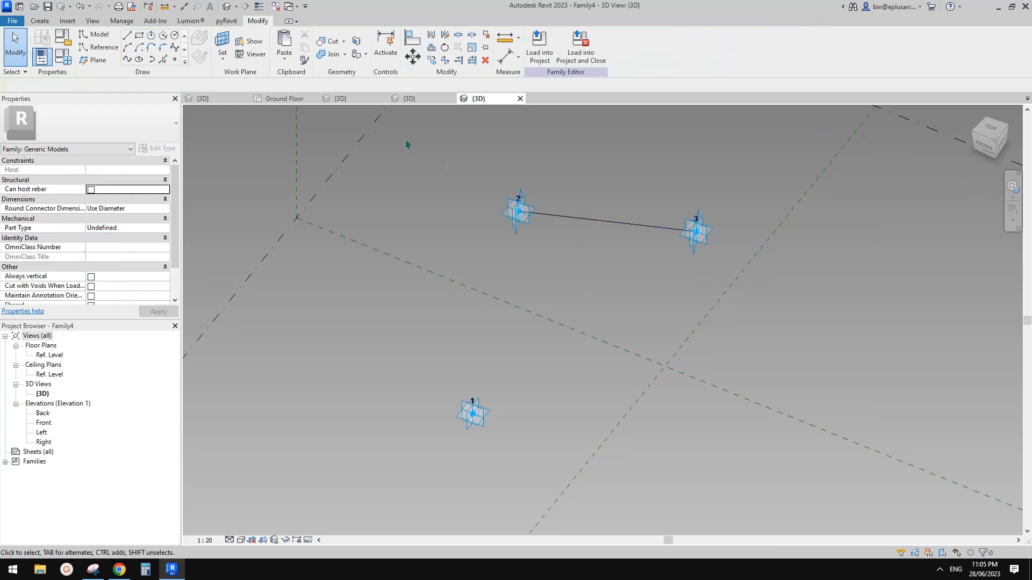
{"action": "left_click_drag", "start_coordinate": [474, 165], "coordinate": [628, 246]}
{"action": "left_click_drag", "start_coordinate": [445, 161], "coordinate": [772, 281]}
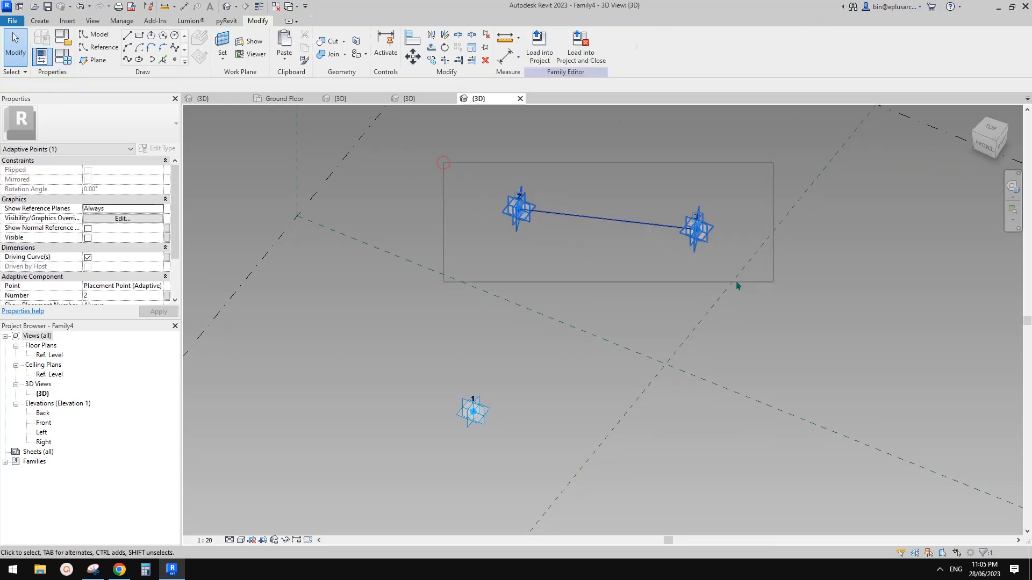
{"action": "middle_click_drag", "start_coordinate": [576, 218], "coordinate": [576, 216]}
{"action": "left_click", "coordinate": [590, 218]}
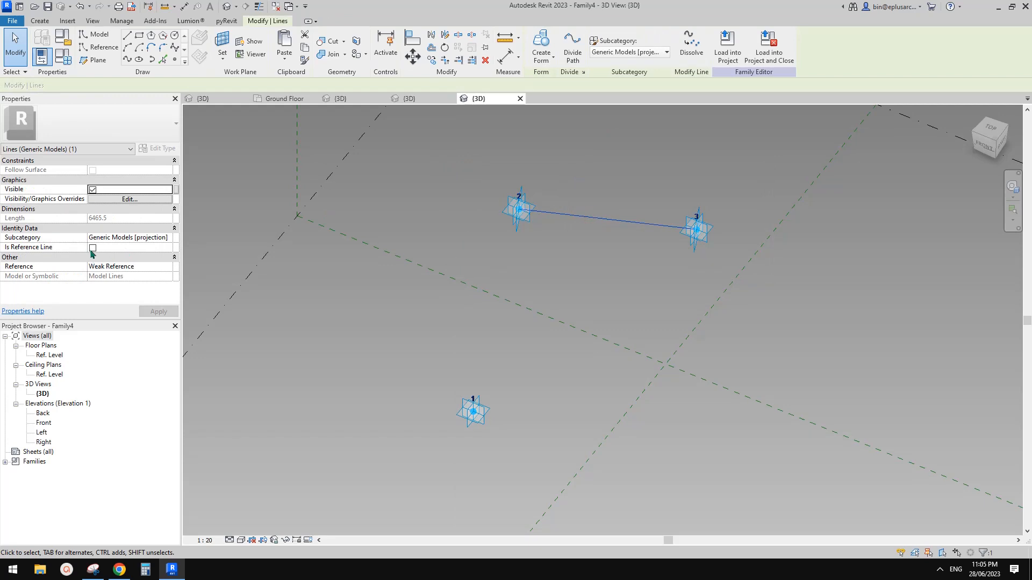
{"action": "left_click", "coordinate": [91, 249]}
Step: Add a midpoint reference point and join it to point 1 with a reference line
{"action": "left_click", "coordinate": [176, 59]}
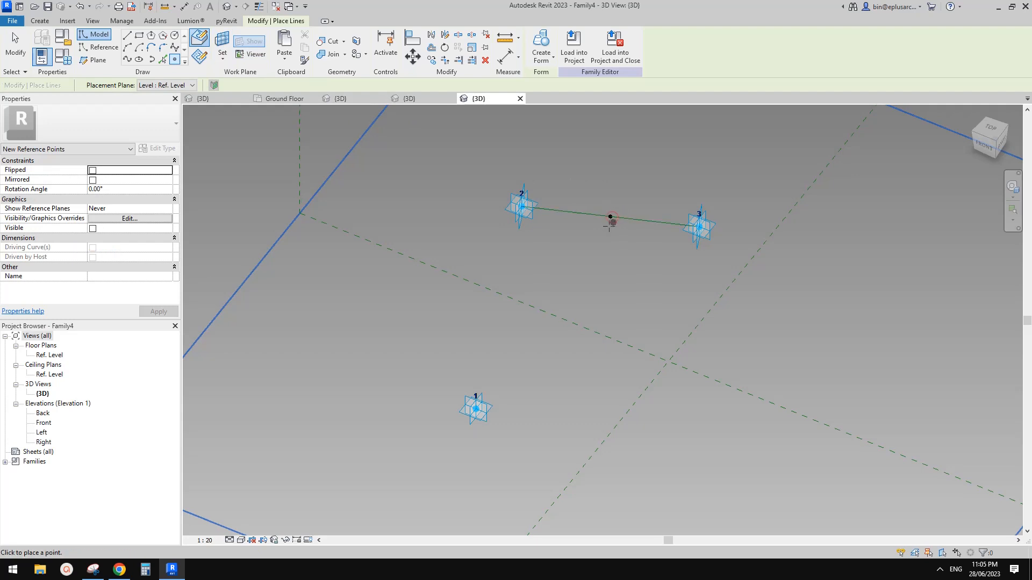
{"action": "key", "text": "Escape"}
{"action": "left_click_drag", "start_coordinate": [601, 192], "coordinate": [638, 256]}
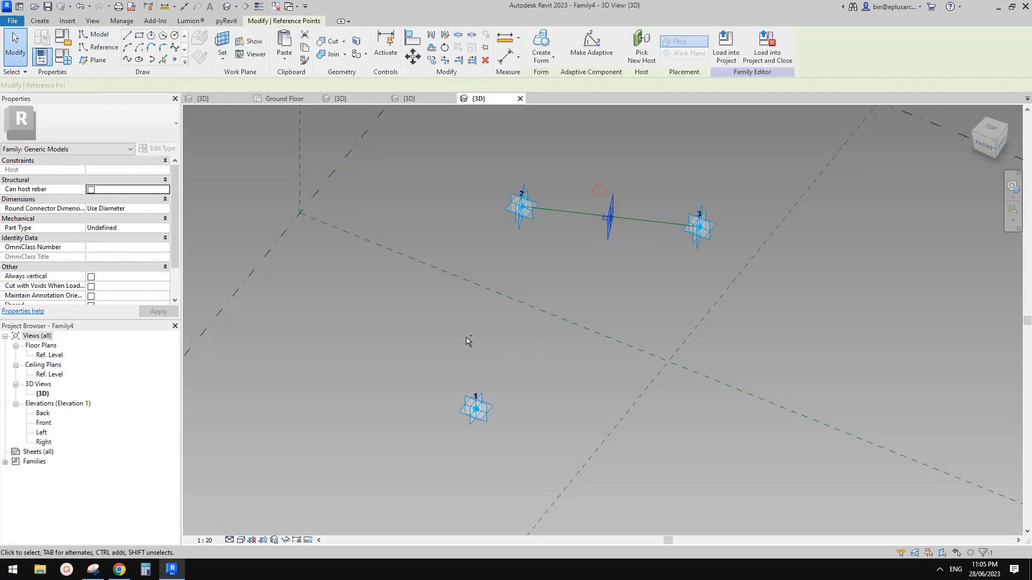
{"action": "left_click_drag", "start_coordinate": [455, 340], "coordinate": [523, 438], "text": "ctrl"}
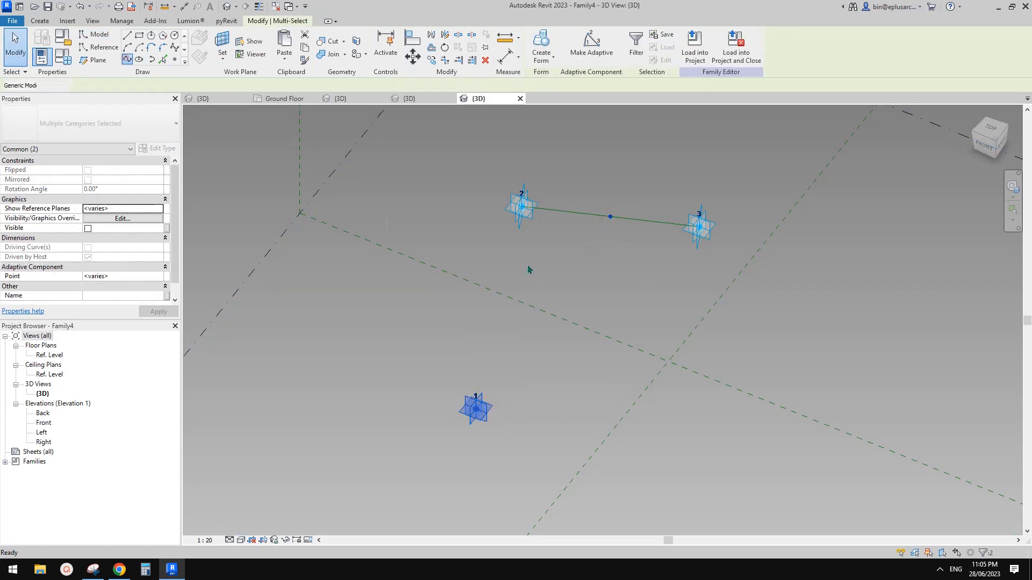
{"action": "left_click", "coordinate": [127, 59]}
{"action": "left_click", "coordinate": [93, 248]}
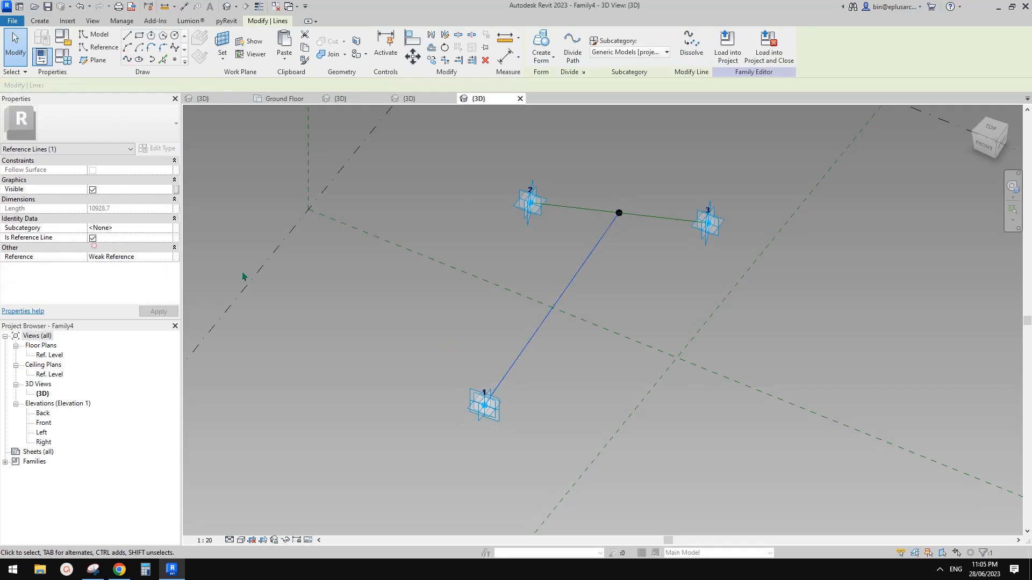
{"action": "middle_click_drag", "start_coordinate": [601, 287], "coordinate": [612, 255]}
{"action": "key", "text": "Escape"}
Step: Place a reference point hosted on the point-1 reference line and orbit to check it
{"action": "left_click", "coordinate": [175, 59]}
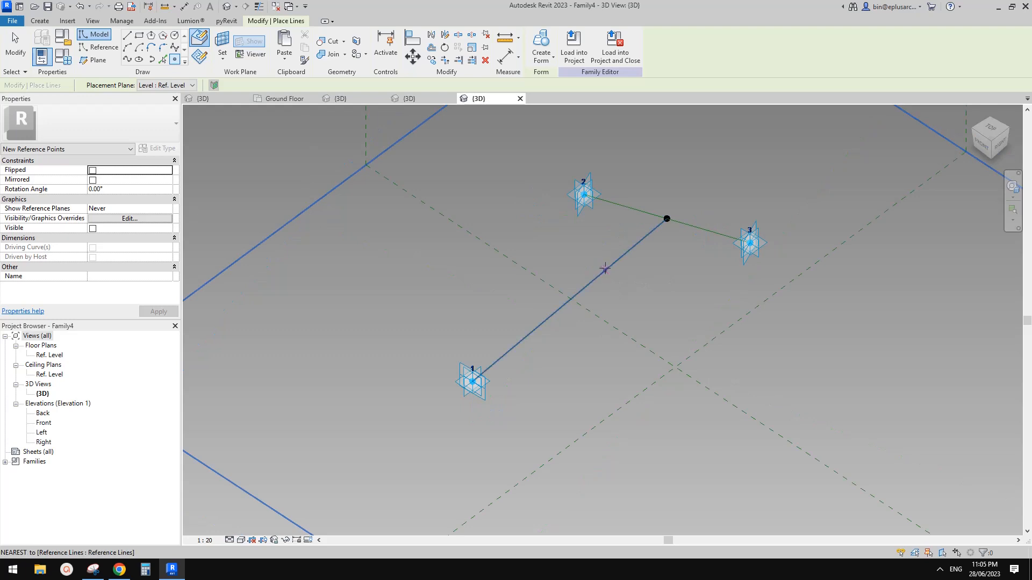
{"action": "left_click", "coordinate": [609, 264]}
{"action": "key", "text": "Escape"}
{"action": "key", "text": "Escape"}
{"action": "left_click", "coordinate": [610, 266]}
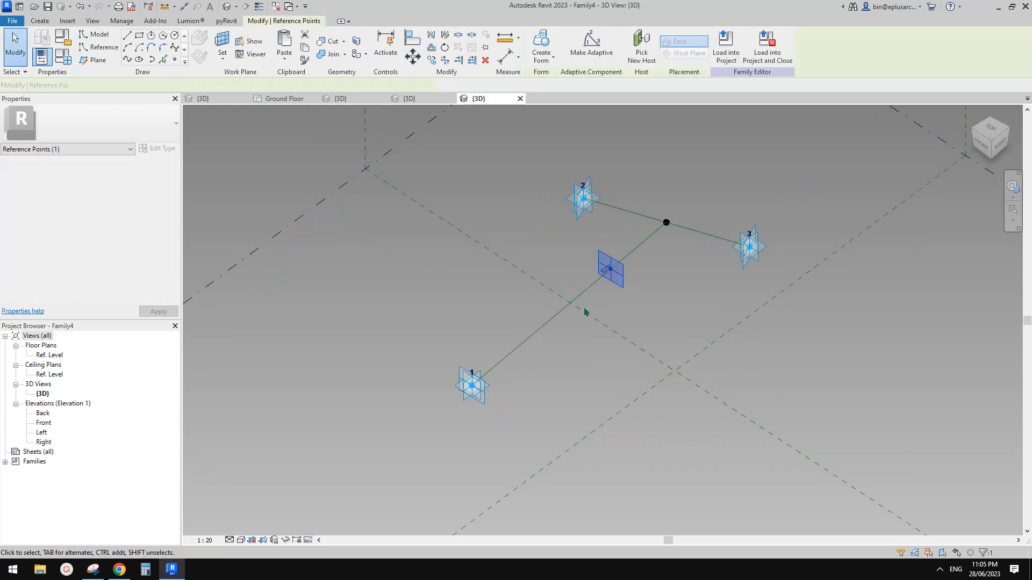
{"action": "middle_click_drag", "start_coordinate": [361, 334], "coordinate": [452, 352], "text": "shift"}
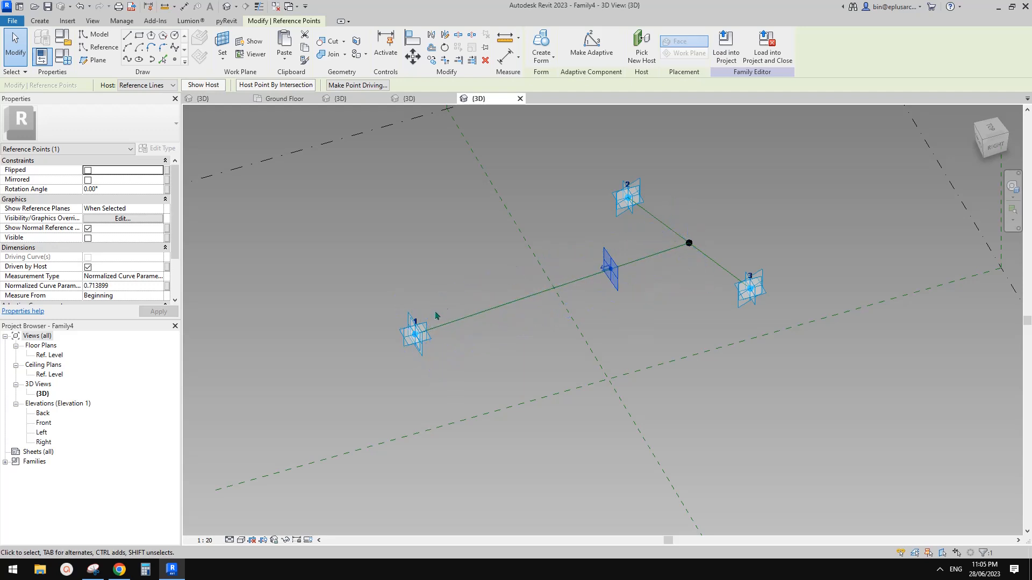
{"action": "middle_click_drag", "start_coordinate": [596, 294], "coordinate": [606, 307], "text": "shift"}
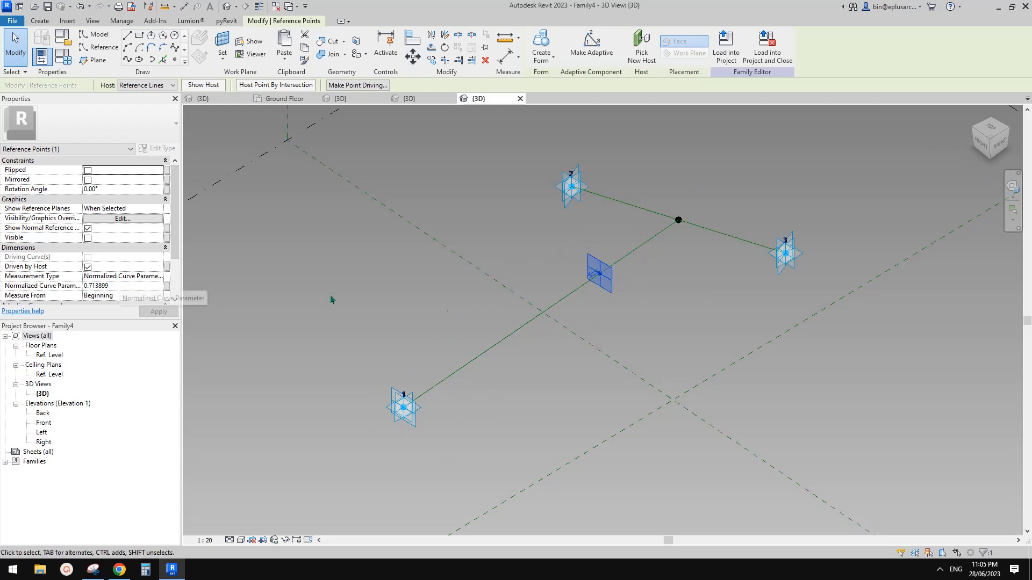
{"action": "middle_click_drag", "start_coordinate": [602, 302], "coordinate": [558, 322], "text": "shift"}
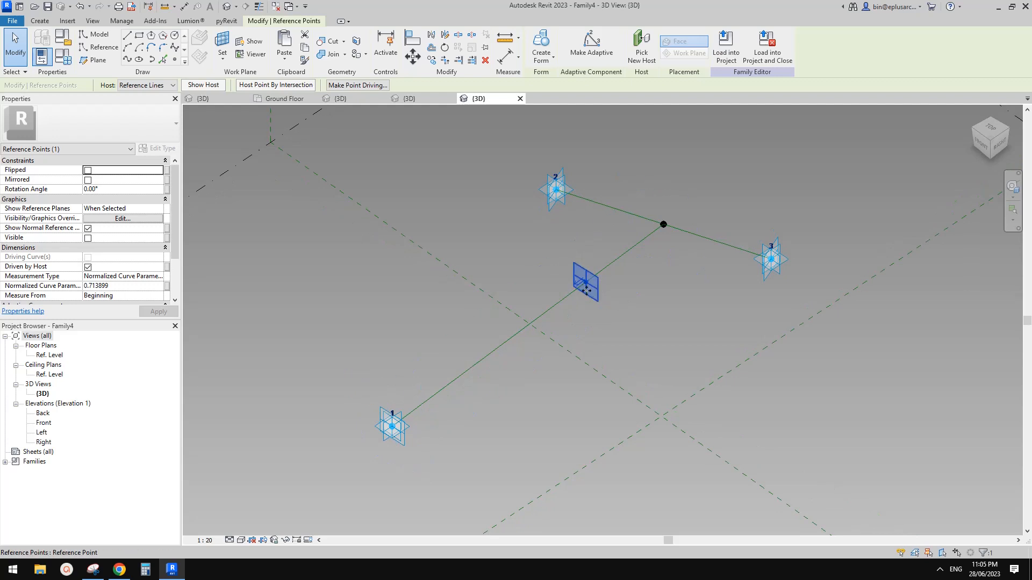
{"action": "middle_click_drag", "start_coordinate": [586, 290], "coordinate": [590, 317], "text": "shift"}
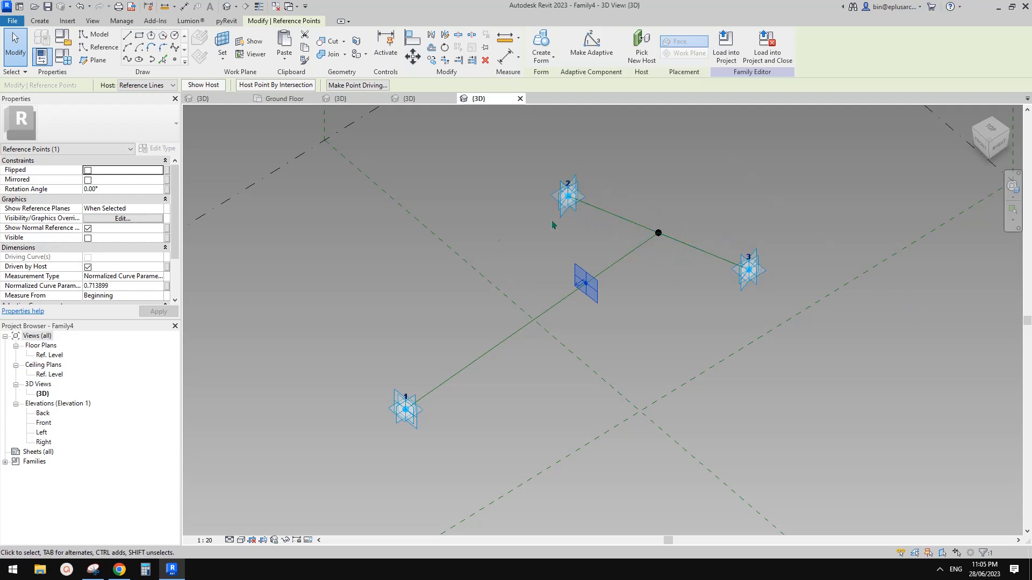
{"action": "middle_click_drag", "start_coordinate": [595, 299], "coordinate": [569, 308], "text": "shift"}
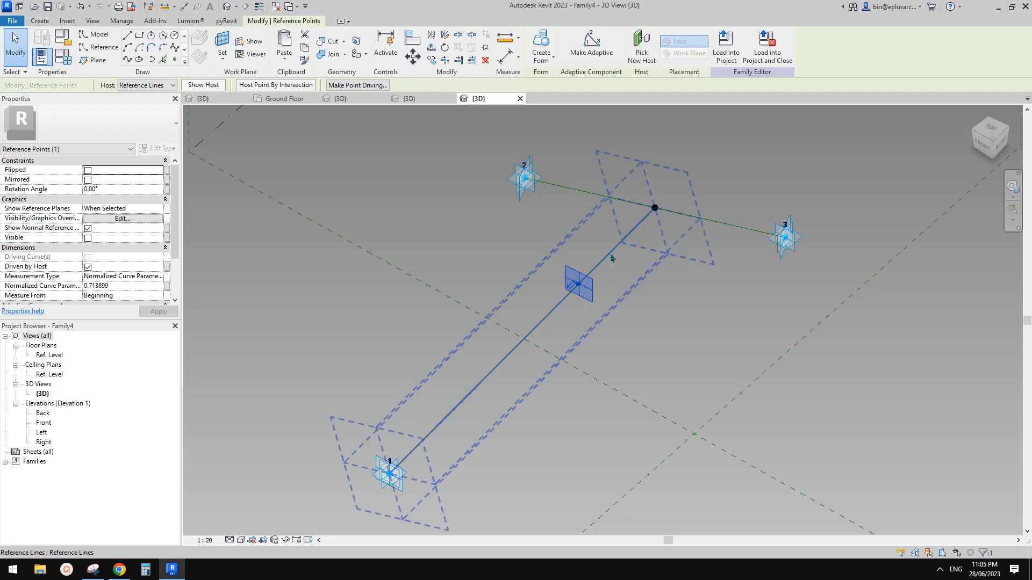
Step: Draw a spline from adaptive point 2 to the new point, then select it with point 3
{"action": "middle_click_drag", "start_coordinate": [622, 274], "coordinate": [622, 280]}
{"action": "left_click", "coordinate": [622, 279]}
{"action": "left_click_drag", "start_coordinate": [482, 144], "coordinate": [598, 308]}
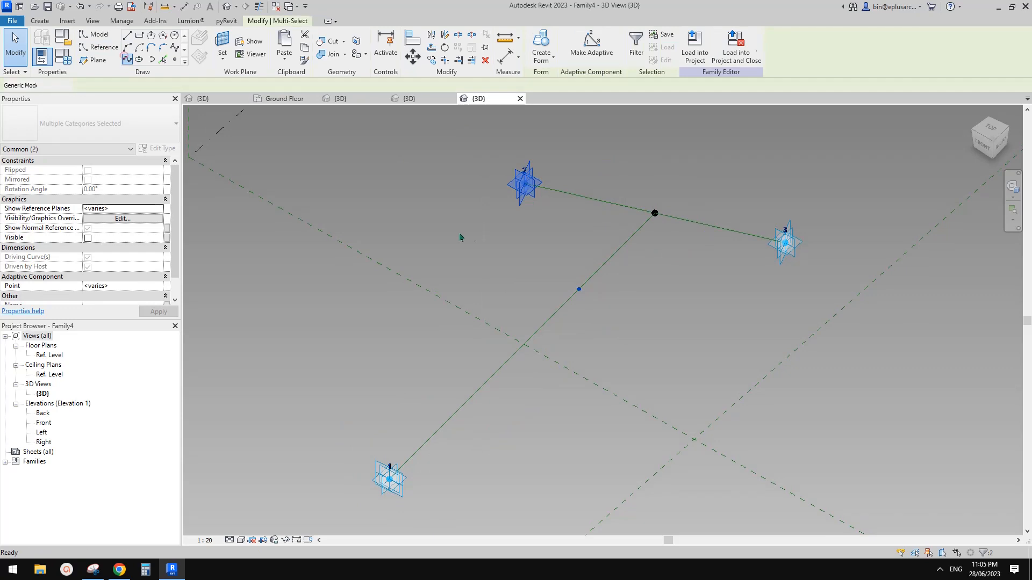
{"action": "left_click", "coordinate": [127, 58]}
{"action": "left_click_drag", "start_coordinate": [515, 259], "coordinate": [643, 319]}
{"action": "left_click_drag", "start_coordinate": [767, 181], "coordinate": [824, 280], "text": "ctrl"}
Step: Draw the junction-to-point-3 line and make both branch lines reference lines
{"action": "left_click", "coordinate": [127, 59]}
{"action": "left_click", "coordinate": [556, 190]}
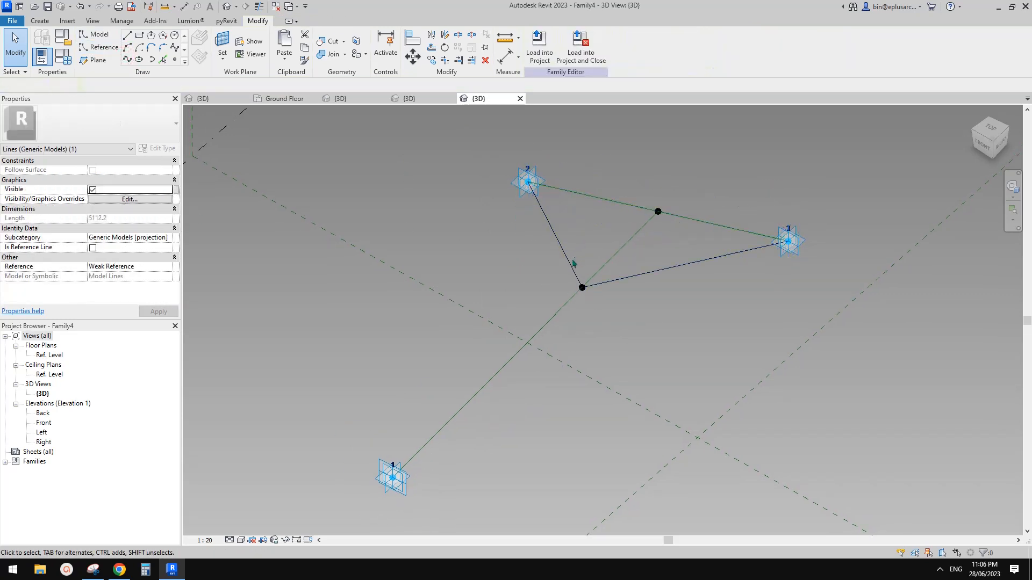
{"action": "left_click", "coordinate": [570, 261], "text": "ctrl"}
{"action": "left_click", "coordinate": [626, 278], "text": "ctrl"}
{"action": "left_click", "coordinate": [637, 284]}
{"action": "left_click", "coordinate": [644, 273]}
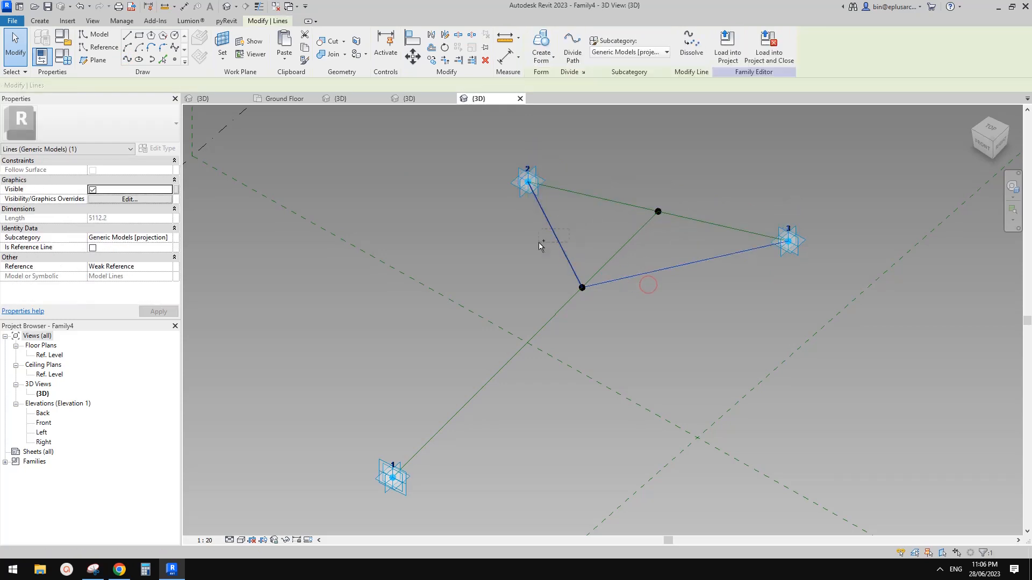
{"action": "left_click", "coordinate": [555, 239], "text": "ctrl"}
{"action": "middle_click_drag", "start_coordinate": [281, 238], "coordinate": [269, 240]}
{"action": "left_click", "coordinate": [93, 248]}
Step: Connect adaptive point 1 to the junction and tick Is Reference Line for that line
{"action": "scroll", "coordinate": [452, 231], "scroll_direction": "down", "scroll_amount": 1}
{"action": "middle_click_drag", "start_coordinate": [461, 234], "coordinate": [476, 246], "text": "shift"}
{"action": "left_click_drag", "start_coordinate": [481, 250], "coordinate": [548, 289]}
{"action": "left_click_drag", "start_coordinate": [341, 362], "coordinate": [410, 426], "text": "ctrl"}
{"action": "key", "text": "Escape"}
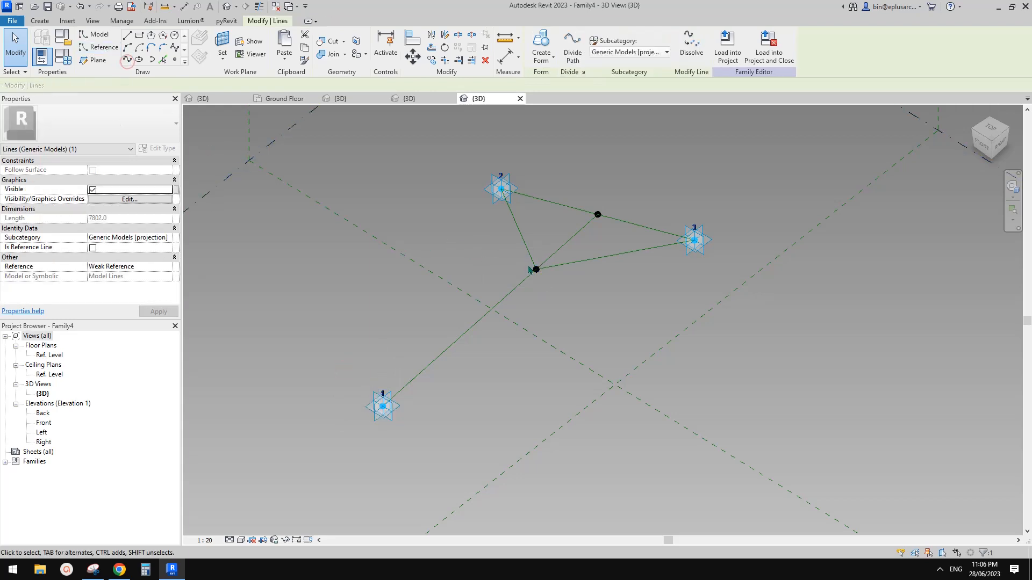
{"action": "key", "text": "Tab"}
{"action": "key", "text": "Tab"}
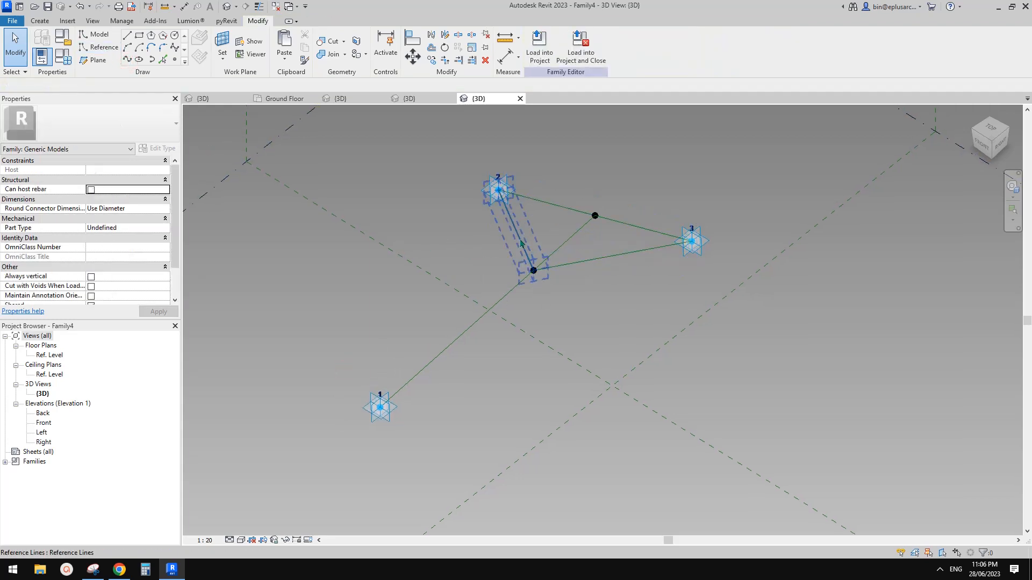
{"action": "left_click", "coordinate": [520, 240]}
{"action": "left_click", "coordinate": [601, 258]}
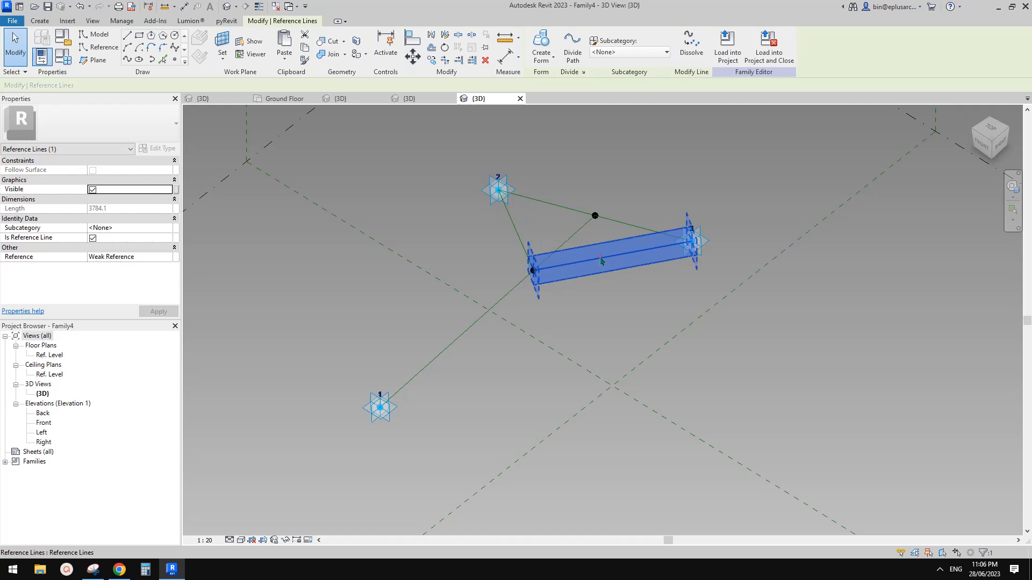
{"action": "key", "text": "Tab"}
{"action": "key", "text": "Tab"}
{"action": "left_click", "coordinate": [499, 308]}
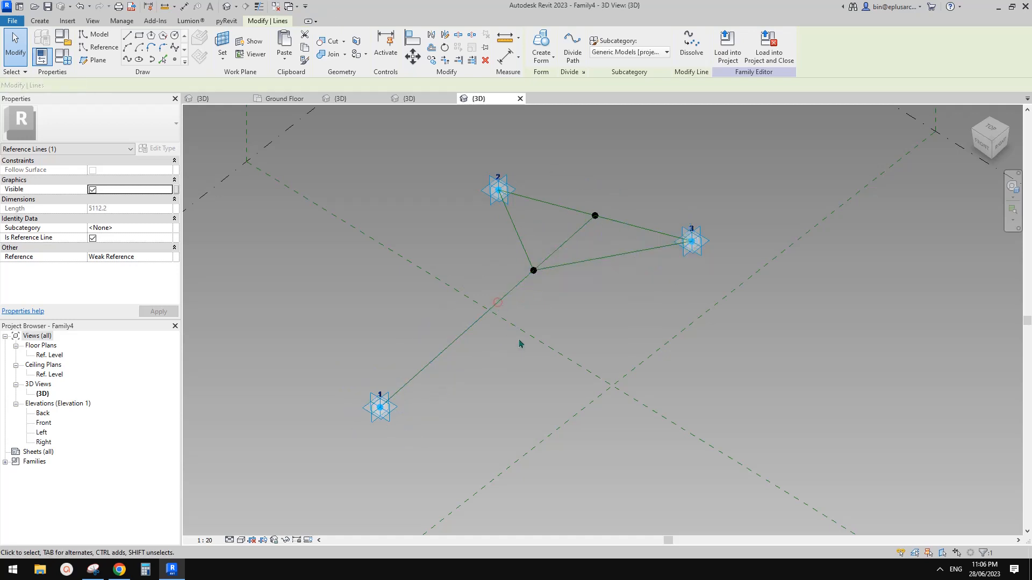
{"action": "key", "text": "Escape"}
{"action": "left_click", "coordinate": [497, 308]}
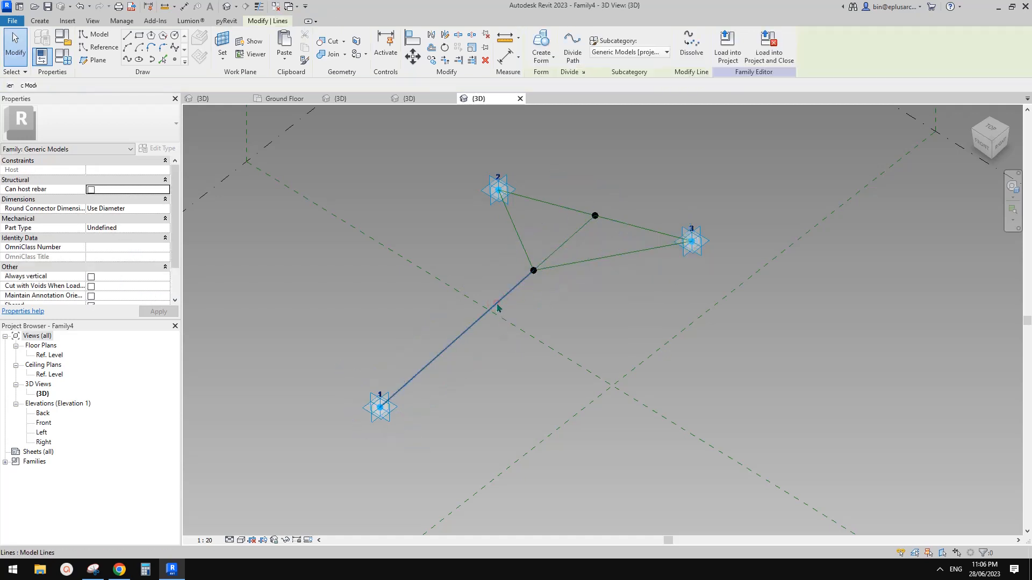
{"action": "left_click", "coordinate": [92, 248]}
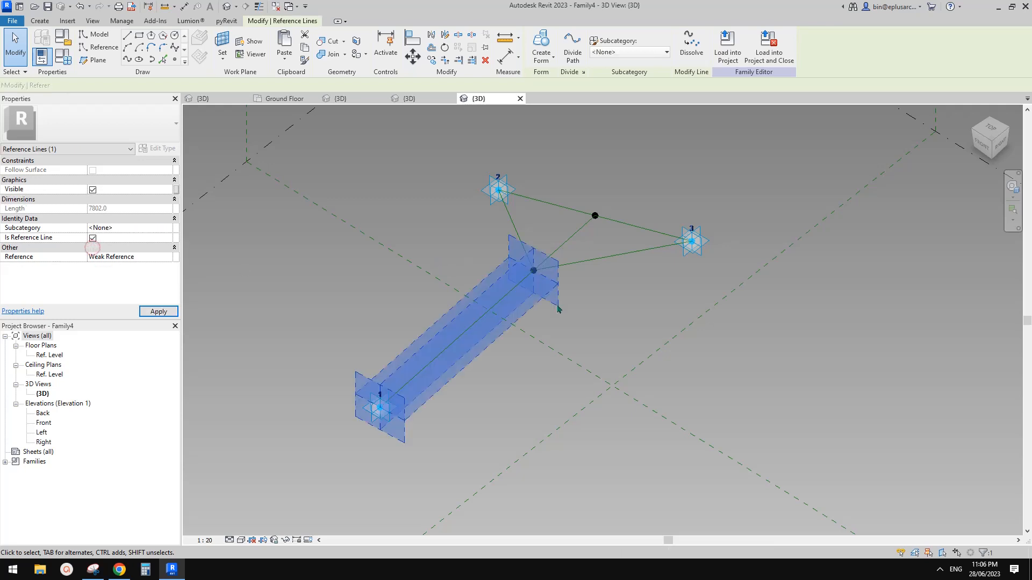
{"action": "key", "text": "Escape"}
Step: Glance at Family3's 3D view, then return to Family4's 3D view
{"action": "scroll", "coordinate": [513, 283], "scroll_direction": "down", "scroll_amount": 2}
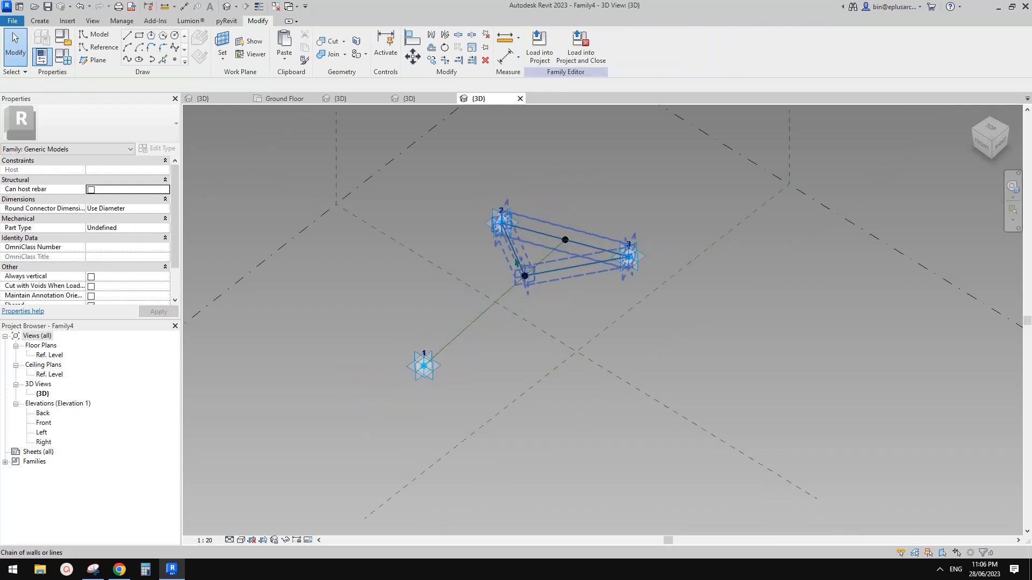
{"action": "middle_click_drag", "start_coordinate": [529, 323], "coordinate": [513, 318], "text": "shift"}
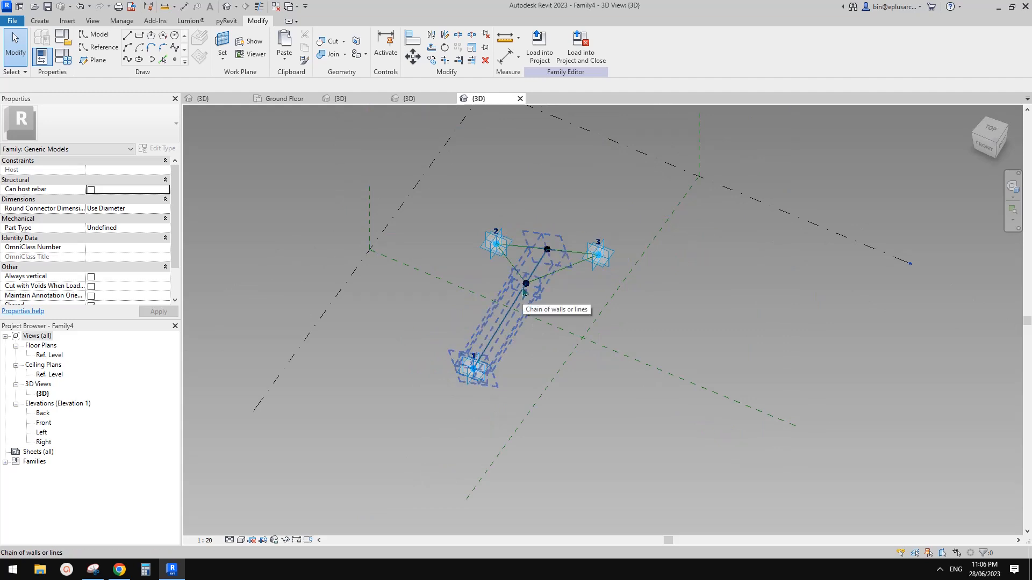
{"action": "scroll", "coordinate": [524, 292], "scroll_direction": "up", "scroll_amount": 2}
{"action": "left_click", "coordinate": [421, 97]}
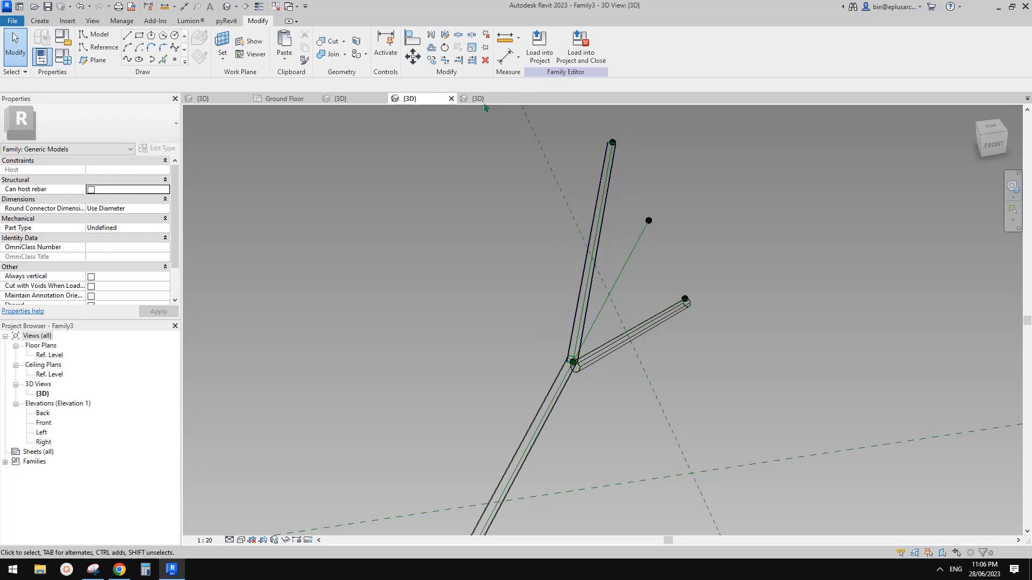
{"action": "left_click", "coordinate": [481, 98]}
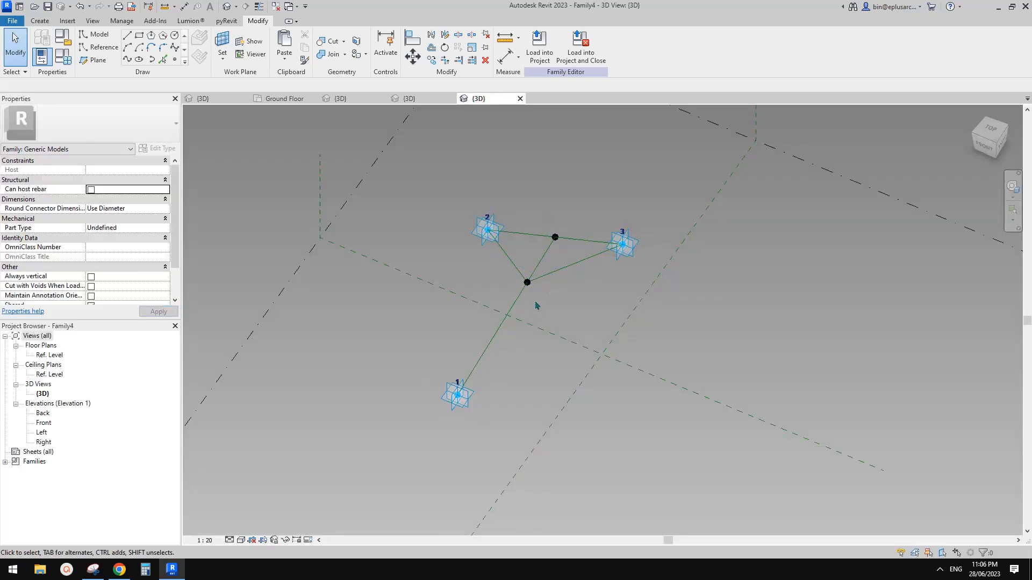
{"action": "middle_click_drag", "start_coordinate": [535, 306], "coordinate": [587, 283]}
{"action": "scroll", "coordinate": [587, 282], "scroll_direction": "up", "scroll_amount": 2}
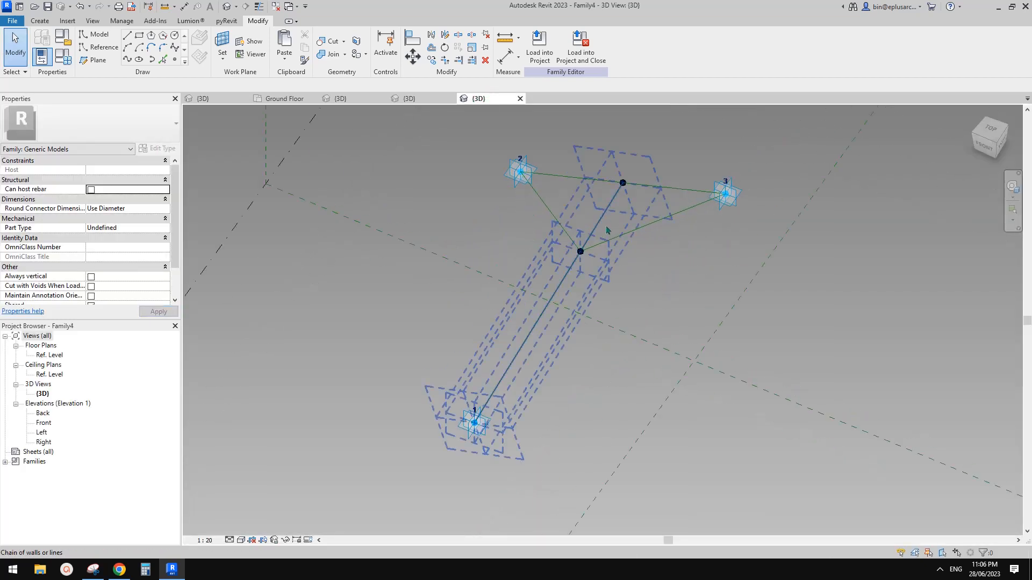
Step: Convert the three Y reference lines to model lines, accepting the lost-planes warning
{"action": "left_click", "coordinate": [567, 235]}
{"action": "left_click", "coordinate": [631, 235], "text": "ctrl"}
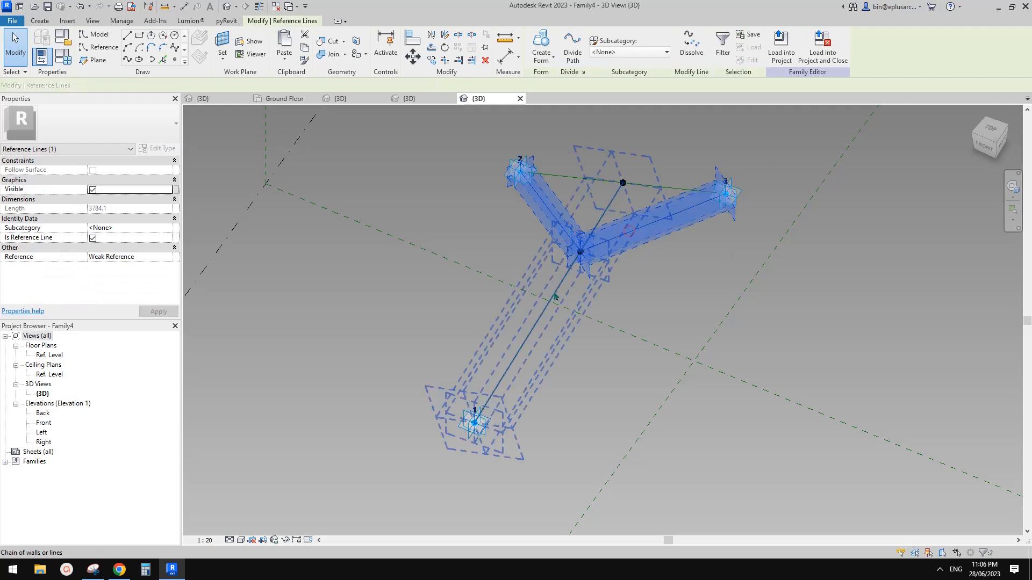
{"action": "left_click", "coordinate": [555, 295], "text": "ctrl"}
{"action": "middle_click_drag", "start_coordinate": [598, 296], "coordinate": [586, 307]}
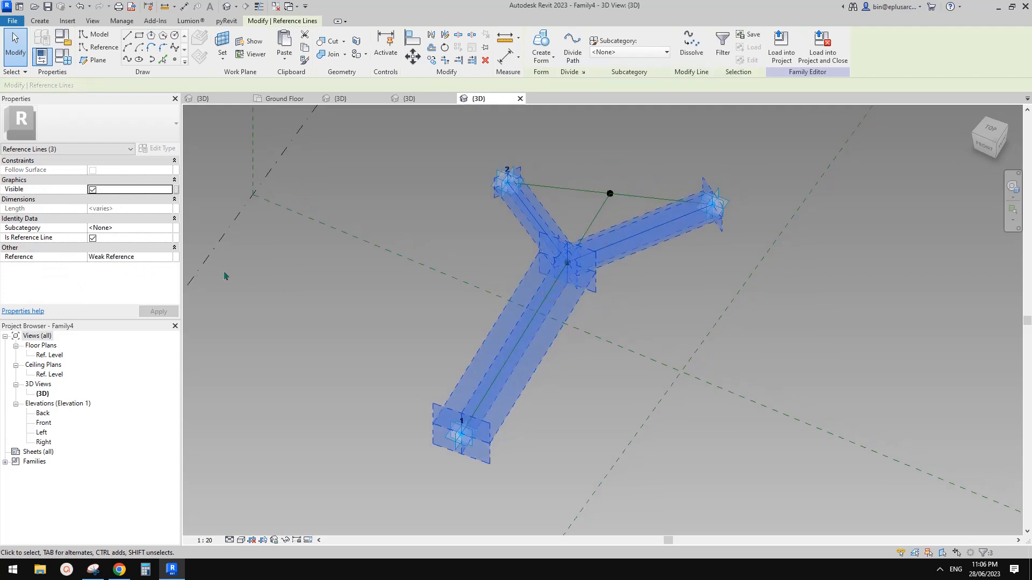
{"action": "left_click", "coordinate": [93, 238]}
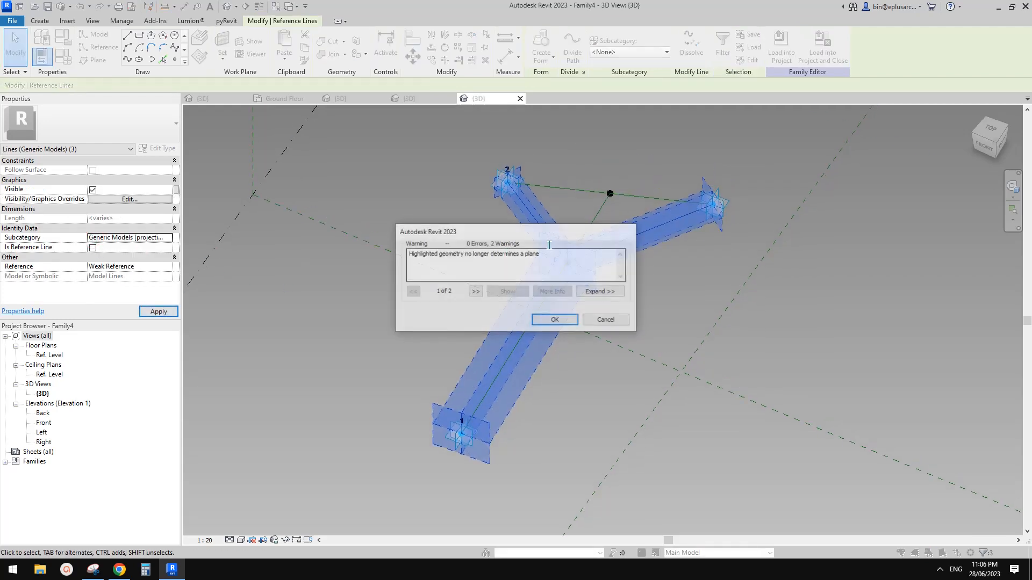
{"action": "left_click", "coordinate": [574, 321]}
{"action": "middle_click_drag", "start_coordinate": [574, 322], "coordinate": [610, 301], "text": "shift"}
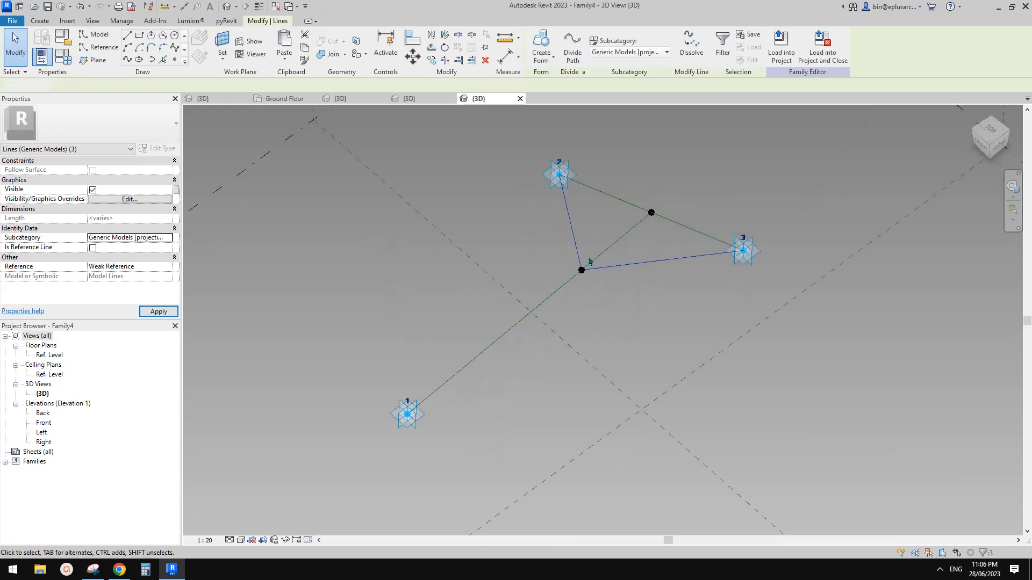
{"action": "key", "text": "Escape"}
Step: Adjust the view and load Family4 into the open project
{"action": "middle_click_drag", "start_coordinate": [589, 262], "coordinate": [599, 289], "text": "shift"}
{"action": "middle_click_drag", "start_coordinate": [596, 249], "coordinate": [571, 264]}
{"action": "key", "text": "Tab"}
{"action": "middle_click_drag", "start_coordinate": [466, 235], "coordinate": [525, 213]}
{"action": "left_click", "coordinate": [537, 52]}
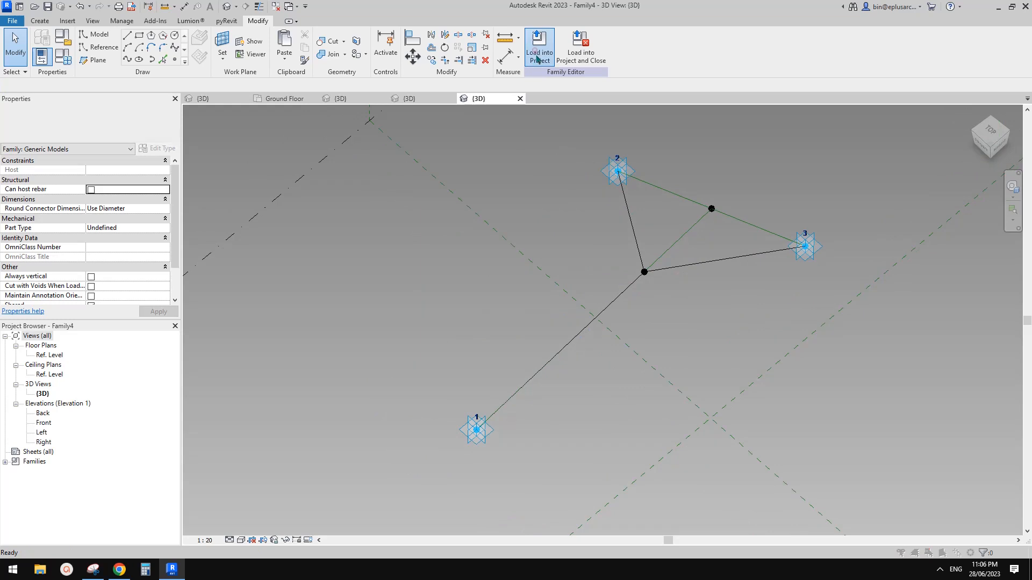
Step: Confirm loading Family4 and place one Y-column instance on the Ground Floor plan
{"action": "left_click", "coordinate": [497, 369]}
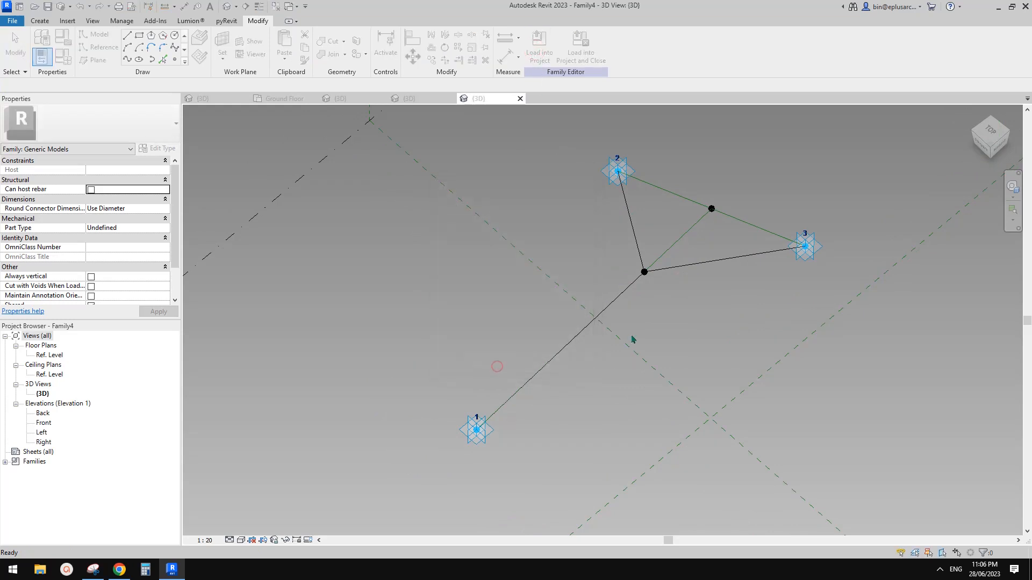
{"action": "scroll", "coordinate": [571, 321], "scroll_direction": "down", "scroll_amount": 2}
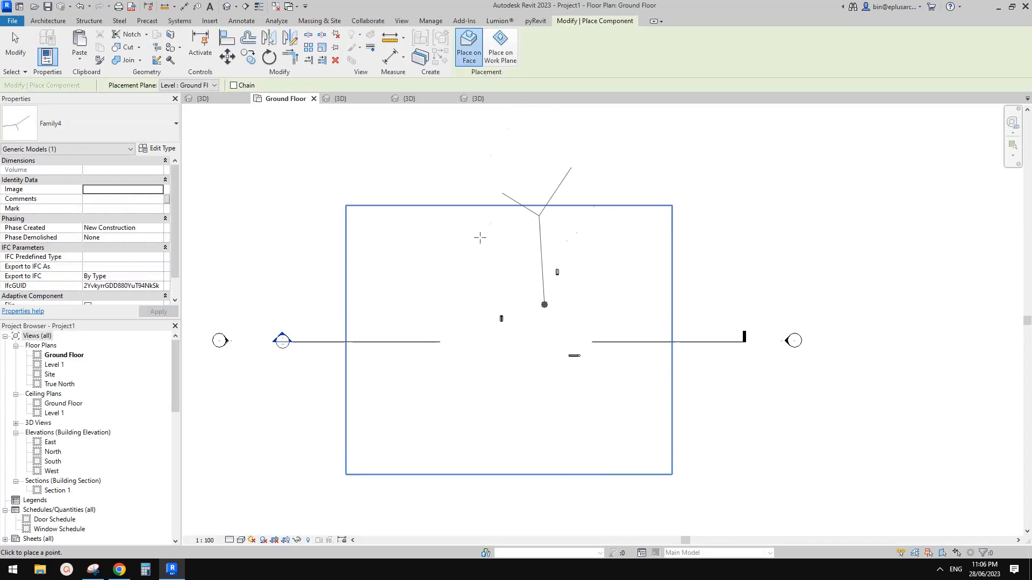
{"action": "middle_click_drag", "start_coordinate": [626, 399], "coordinate": [630, 416]}
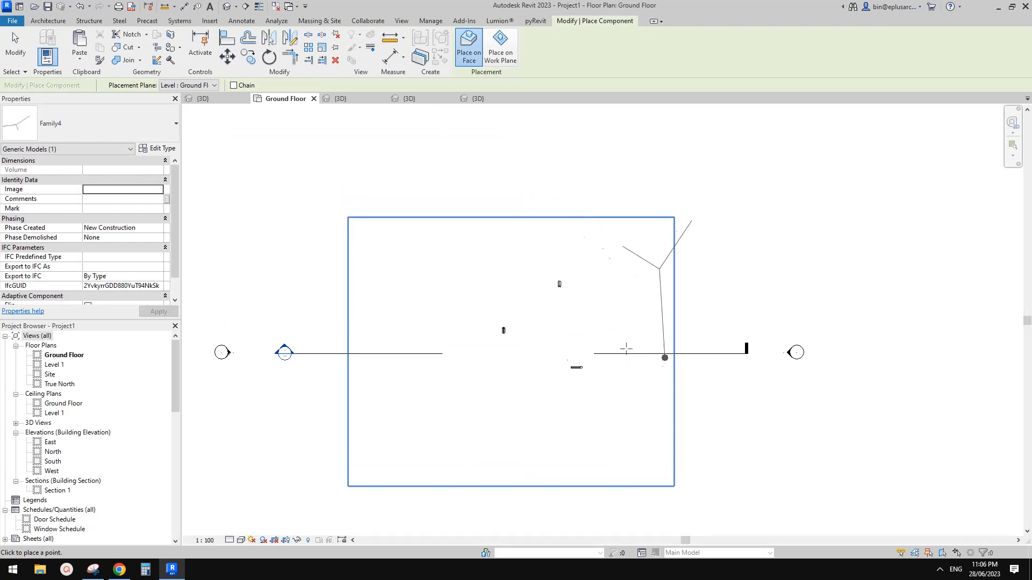
{"action": "left_click", "coordinate": [637, 388]}
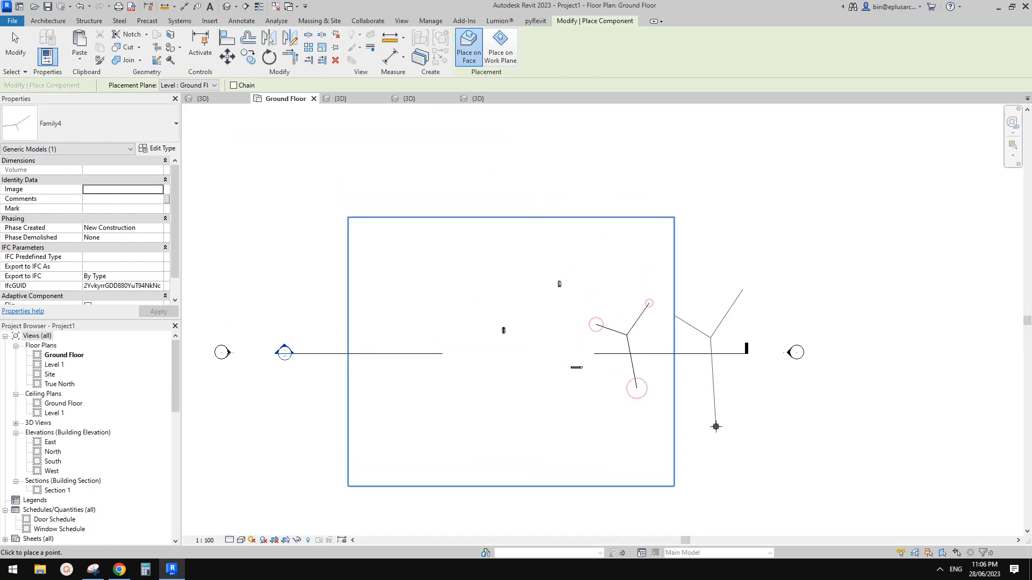
{"action": "key", "text": "Escape"}
{"action": "key", "text": "Escape"}
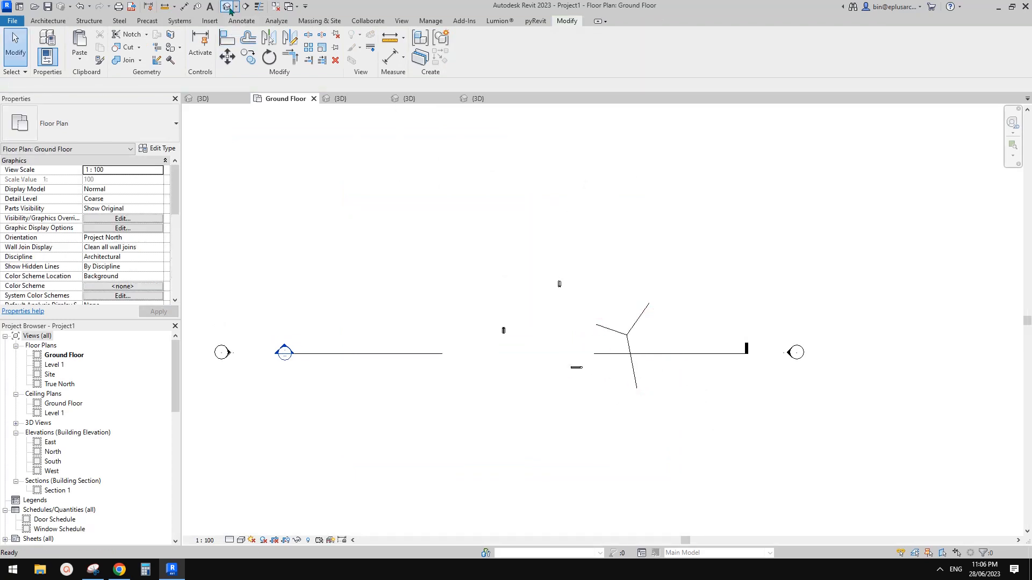
Step: In the default 3D view, draw a rectangular Generic 150mm floor at Ground Floor
{"action": "left_click", "coordinate": [228, 6]}
{"action": "middle_click_drag", "start_coordinate": [427, 253], "coordinate": [387, 198], "text": "shift"}
{"action": "scroll", "coordinate": [397, 236], "scroll_direction": "down", "scroll_amount": 1}
{"action": "middle_click_drag", "start_coordinate": [406, 262], "coordinate": [527, 223]}
{"action": "middle_click_drag", "start_coordinate": [398, 245], "coordinate": [447, 232]}
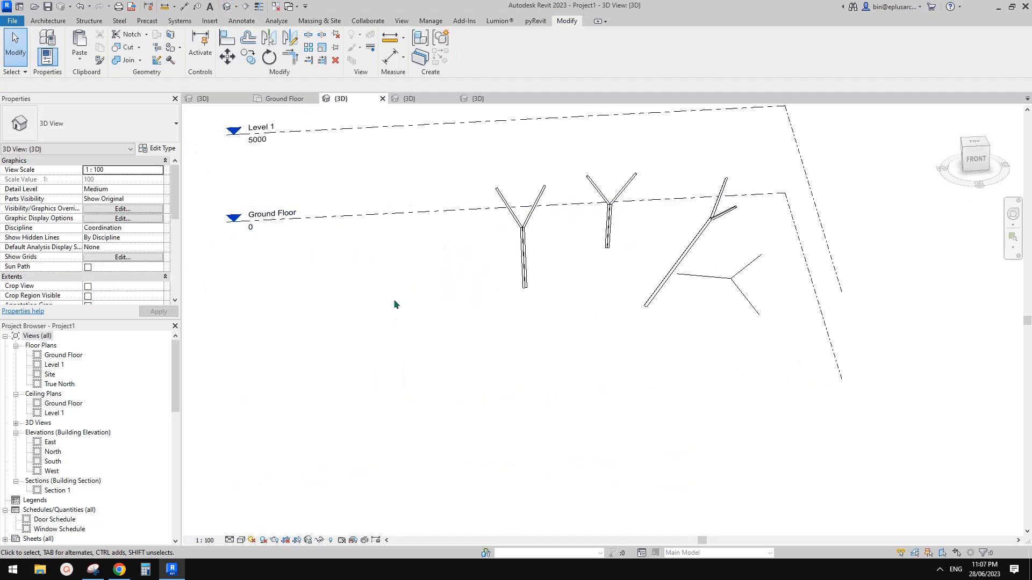
{"action": "middle_click_drag", "start_coordinate": [395, 304], "coordinate": [477, 297], "text": "shift"}
{"action": "left_click", "coordinate": [49, 21]}
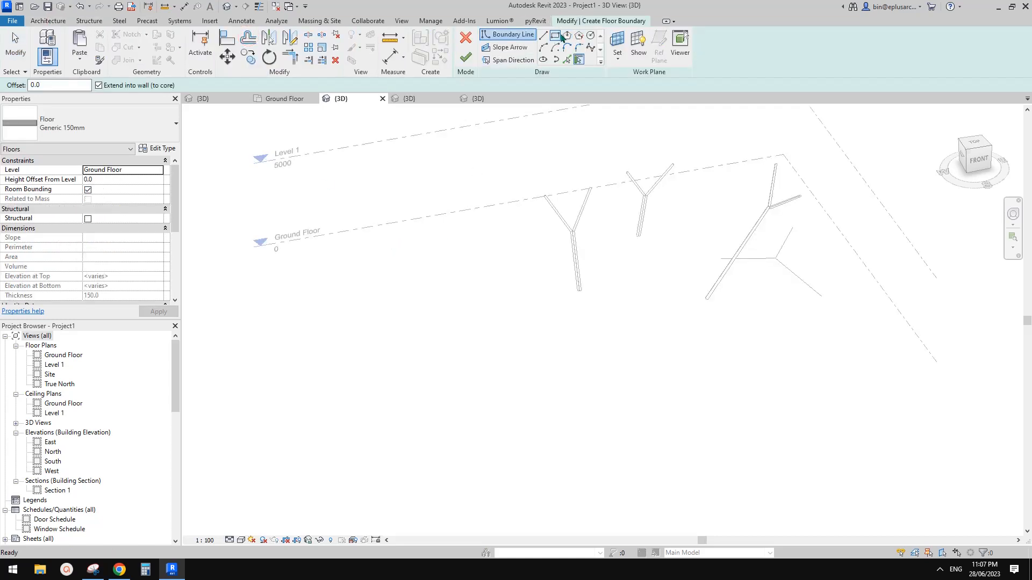
{"action": "left_click", "coordinate": [555, 36]}
{"action": "left_click", "coordinate": [504, 392]}
{"action": "left_click", "coordinate": [651, 251]}
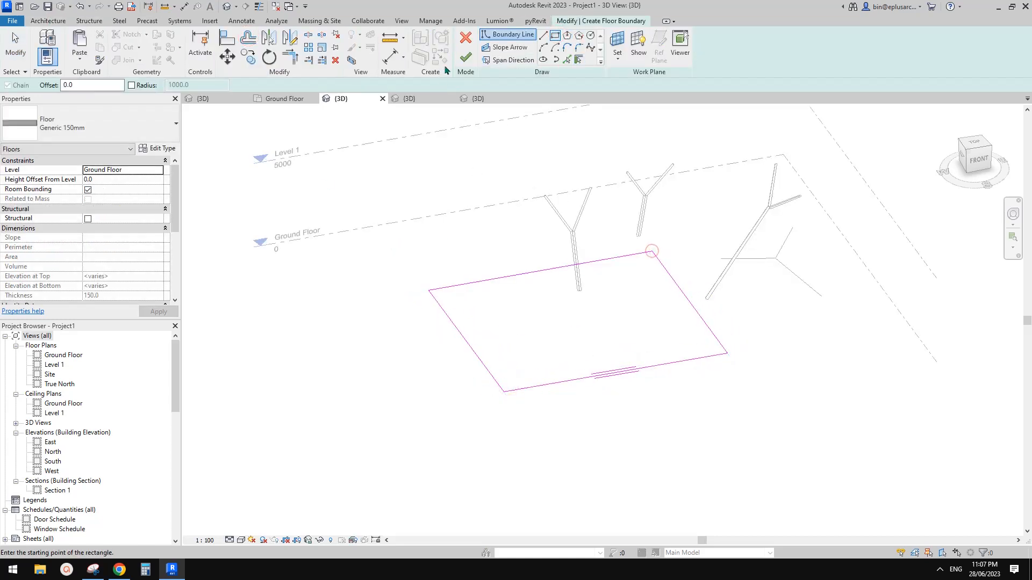
{"action": "left_click", "coordinate": [465, 57]}
Step: Copy the floor and paste it aligned to Level 1
{"action": "middle_click_drag", "start_coordinate": [641, 325], "coordinate": [693, 230], "text": "shift"}
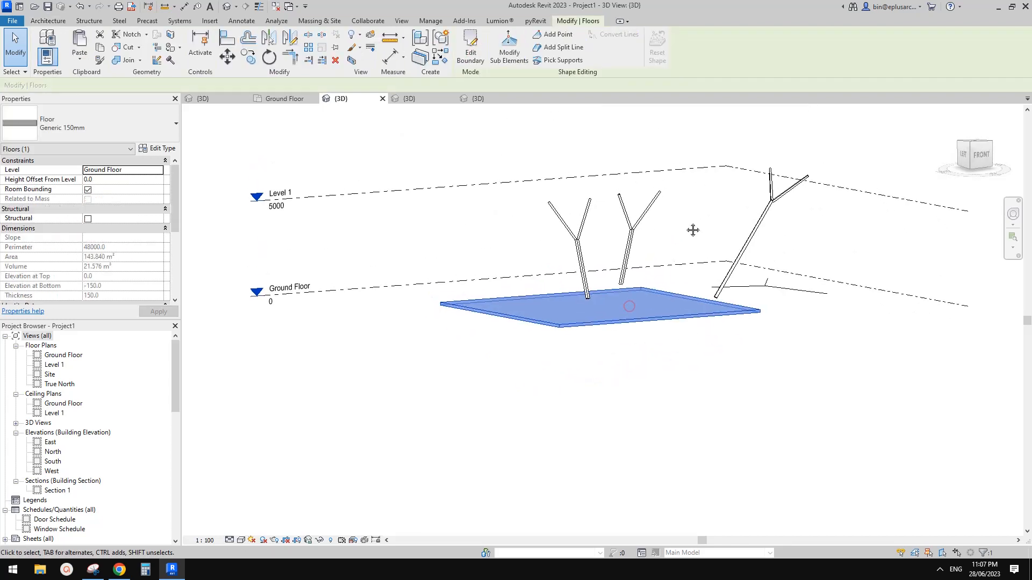
{"action": "middle_click_drag", "start_coordinate": [640, 188], "coordinate": [621, 184]}
{"action": "key", "text": "ctrl+c"}
{"action": "left_click", "coordinate": [79, 60]}
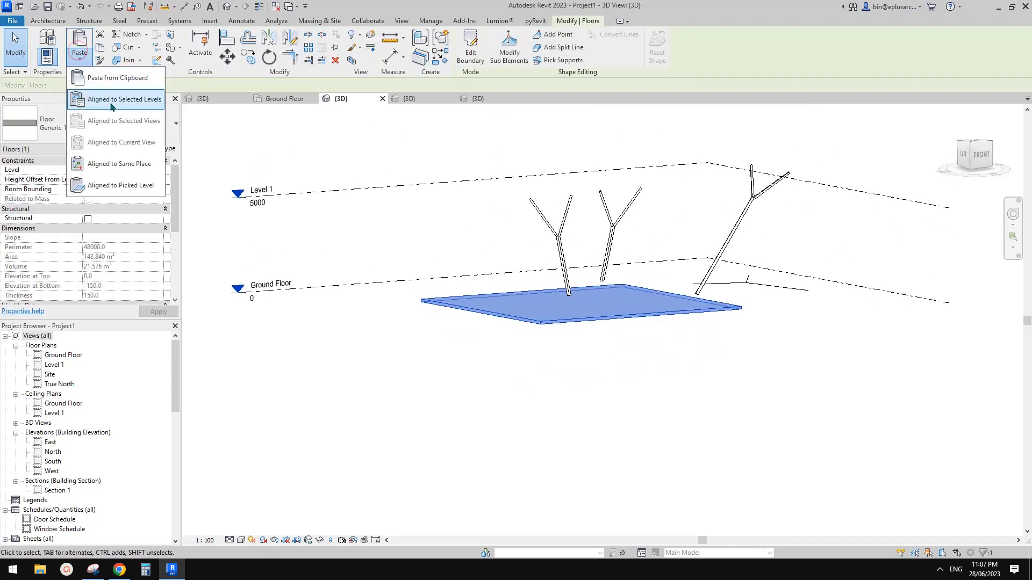
{"action": "left_click", "coordinate": [116, 99]}
{"action": "left_click", "coordinate": [683, 228]}
{"action": "left_click", "coordinate": [728, 363]}
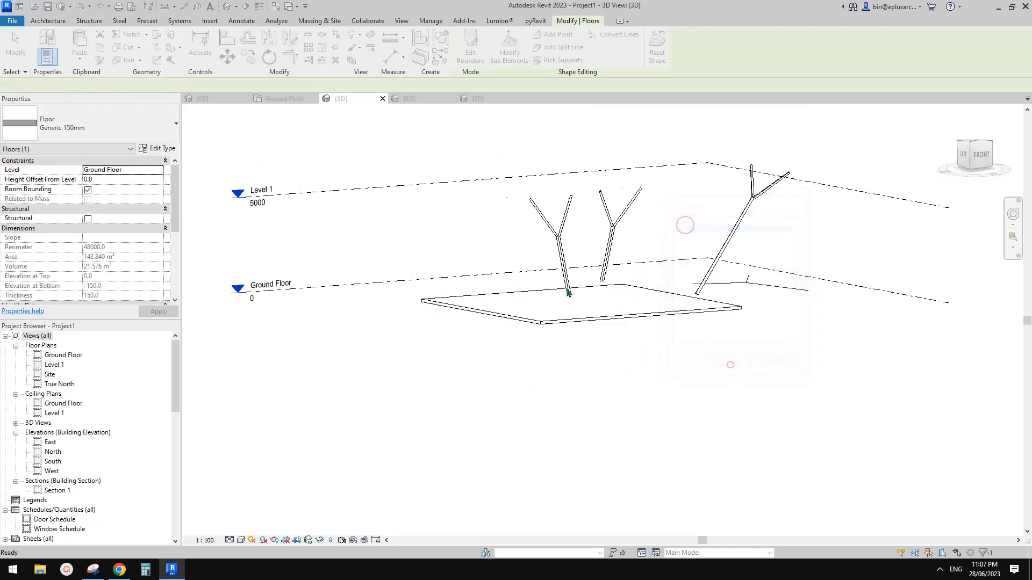
{"action": "middle_click_drag", "start_coordinate": [728, 363], "coordinate": [534, 262], "text": "shift"}
{"action": "scroll", "coordinate": [577, 238], "scroll_direction": "up", "scroll_amount": 2}
{"action": "left_click", "coordinate": [577, 238]}
{"action": "middle_click_drag", "start_coordinate": [598, 237], "coordinate": [772, 253], "text": "shift"}
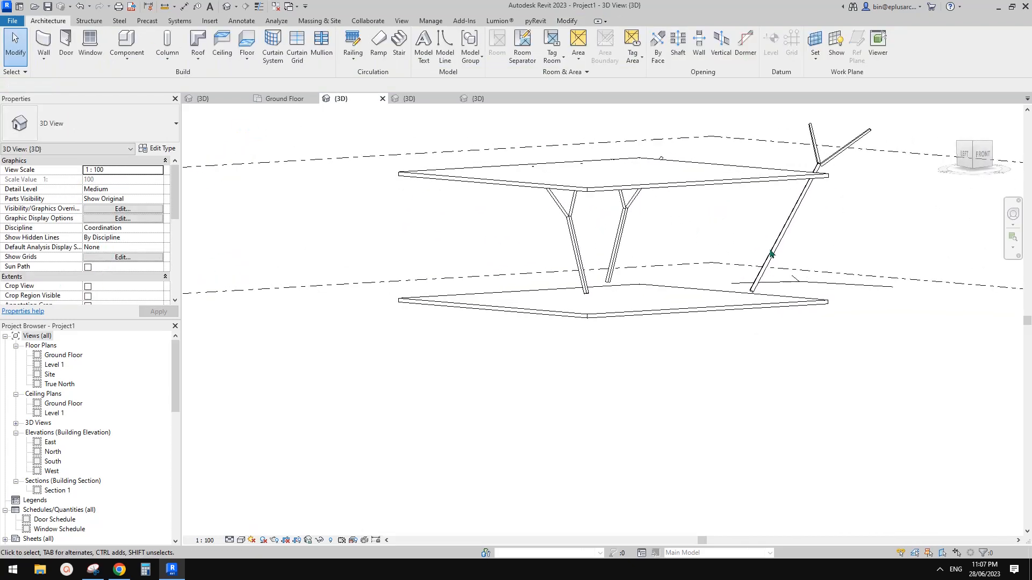
Step: Place a new Family4 column with its base on the ground slab and two arms on Level 1
{"action": "left_click", "coordinate": [817, 288]}
{"action": "middle_click_drag", "start_coordinate": [817, 288], "coordinate": [767, 330], "text": "shift"}
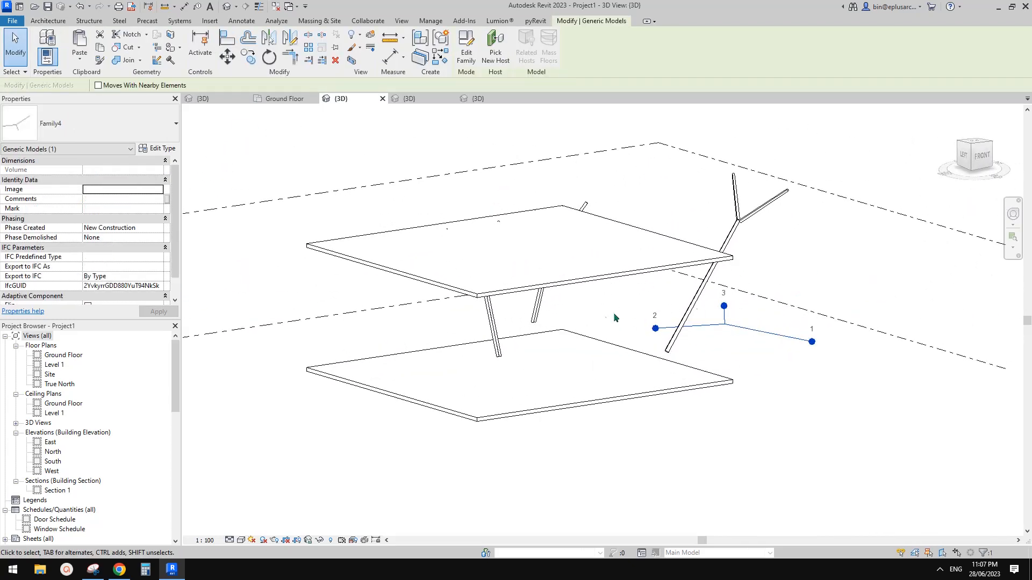
{"action": "middle_click_drag", "start_coordinate": [614, 318], "coordinate": [469, 231], "text": "shift"}
{"action": "middle_click_drag", "start_coordinate": [543, 237], "coordinate": [537, 385], "text": "shift"}
{"action": "middle_click_drag", "start_coordinate": [566, 362], "coordinate": [624, 355]}
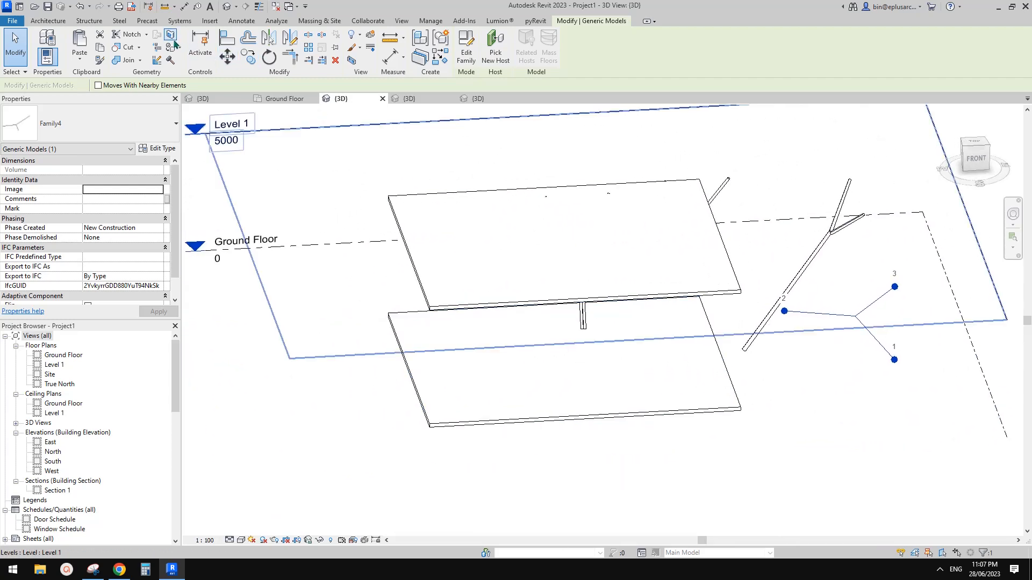
{"action": "middle_click_drag", "start_coordinate": [563, 282], "coordinate": [631, 300]}
{"action": "middle_click_drag", "start_coordinate": [597, 307], "coordinate": [464, 177], "text": "shift"}
{"action": "scroll", "coordinate": [504, 358], "scroll_direction": "up", "scroll_amount": 2}
{"action": "middle_click_drag", "start_coordinate": [504, 209], "coordinate": [599, 235], "text": "shift"}
{"action": "left_click", "coordinate": [608, 373]}
{"action": "left_click", "coordinate": [578, 228]}
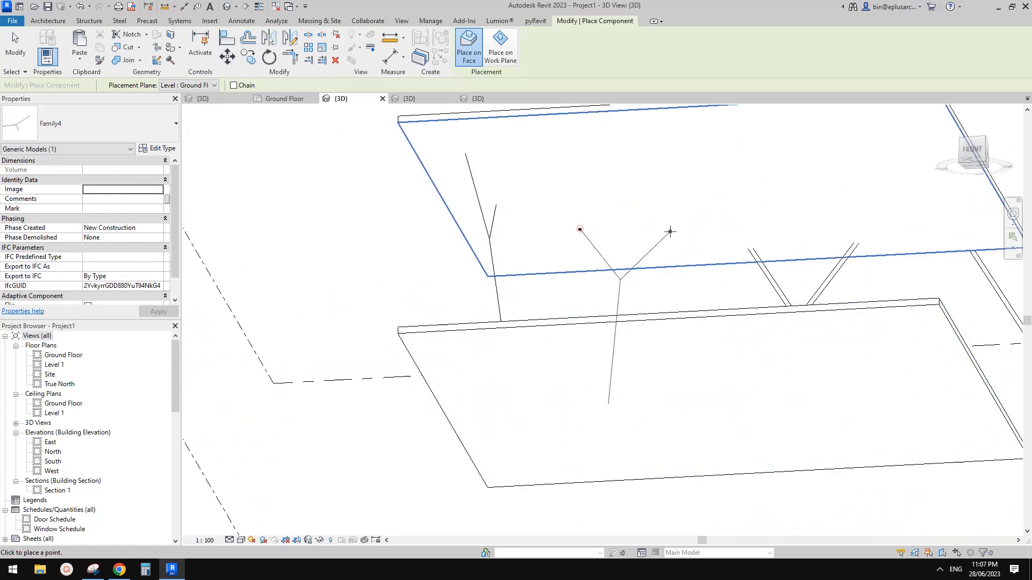
{"action": "left_click", "coordinate": [670, 231]}
{"action": "middle_click_drag", "start_coordinate": [692, 284], "coordinate": [711, 449], "text": "shift"}
{"action": "middle_click_drag", "start_coordinate": [718, 403], "coordinate": [683, 271], "text": "shift"}
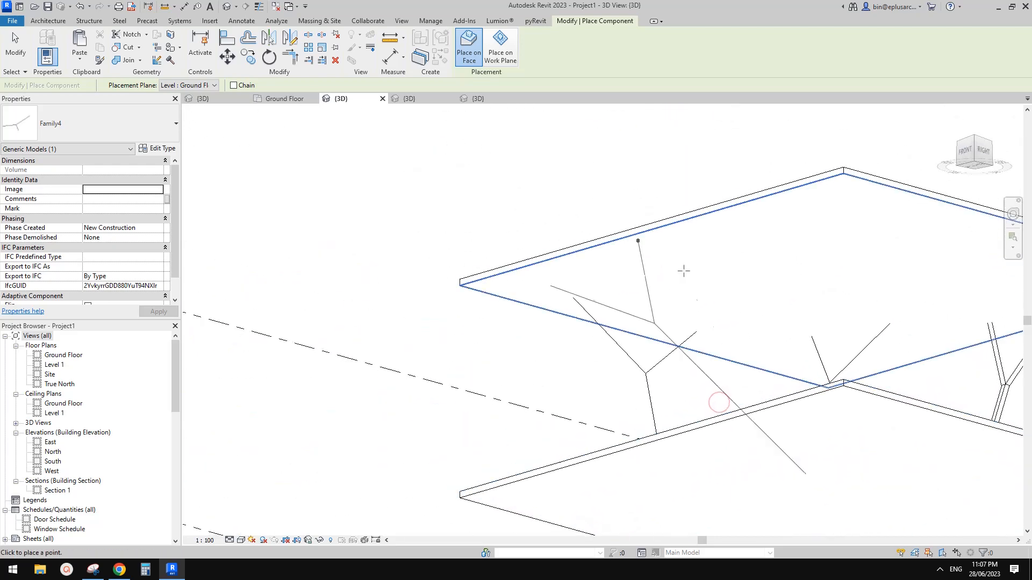
{"action": "middle_click_drag", "start_coordinate": [757, 278], "coordinate": [560, 301], "text": "shift"}
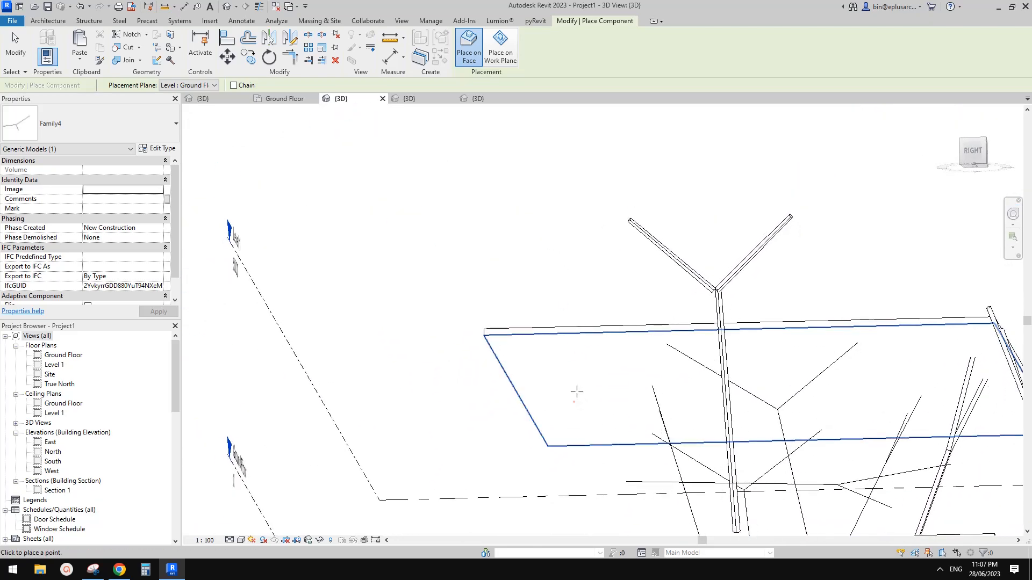
{"action": "key", "text": "Escape"}
Step: Inspect the columns, then select the new Family4 column and open it for editing
{"action": "scroll", "coordinate": [631, 368], "scroll_direction": "down", "scroll_amount": 3}
{"action": "middle_click_drag", "start_coordinate": [631, 369], "coordinate": [544, 348], "text": "shift"}
{"action": "scroll", "coordinate": [429, 309], "scroll_direction": "up", "scroll_amount": 1}
{"action": "left_click", "coordinate": [319, 286]}
{"action": "middle_click_drag", "start_coordinate": [265, 332], "coordinate": [571, 397]}
{"action": "left_click", "coordinate": [590, 374]}
{"action": "left_click", "coordinate": [598, 366]}
{"action": "middle_click_drag", "start_coordinate": [598, 365], "coordinate": [663, 408]}
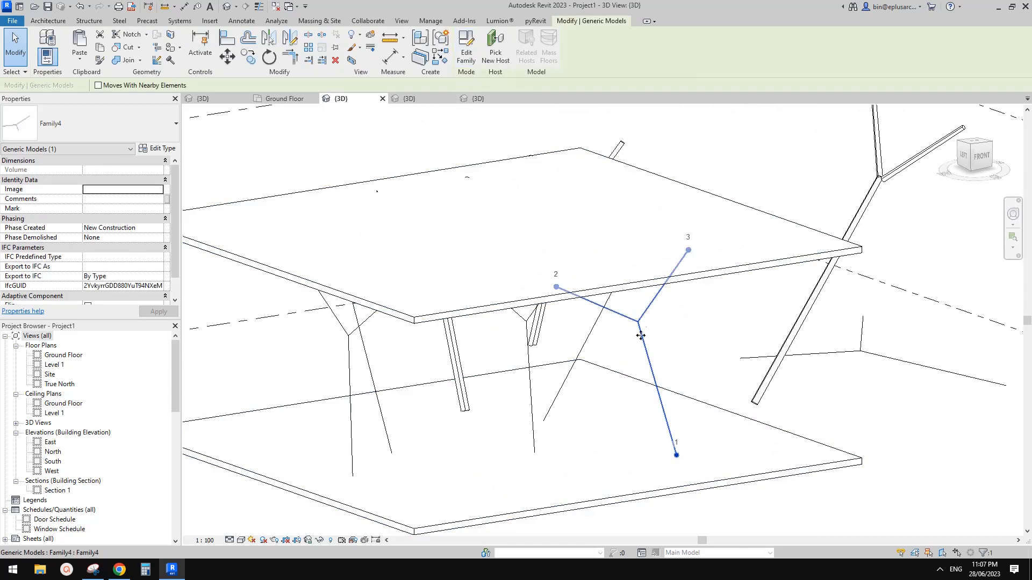
{"action": "double_click", "coordinate": [649, 298]}
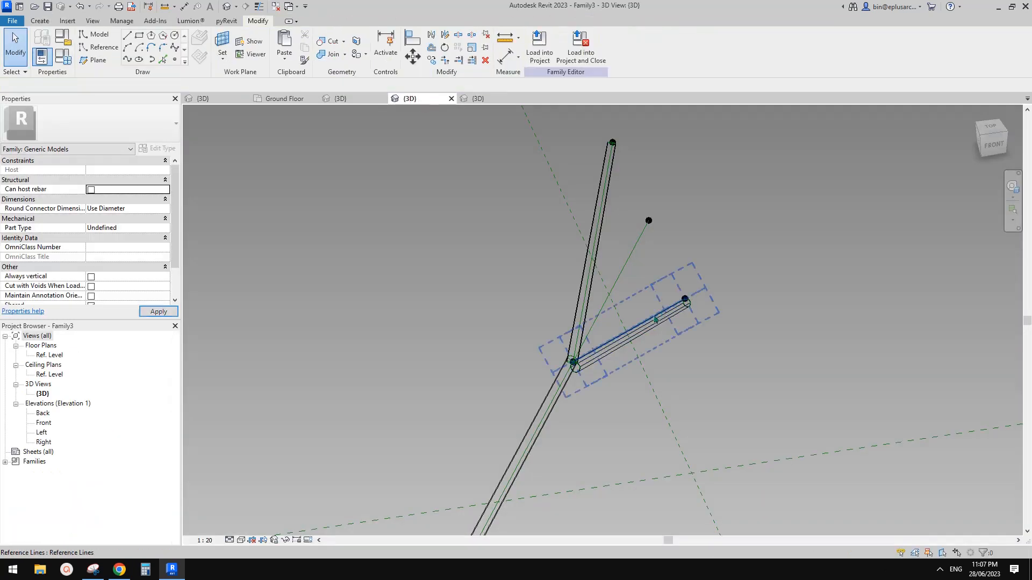
Step: Return to Project1's 3D view, orbit around the slabs and columns, then switch to Google Docs
{"action": "left_click", "coordinate": [355, 98]}
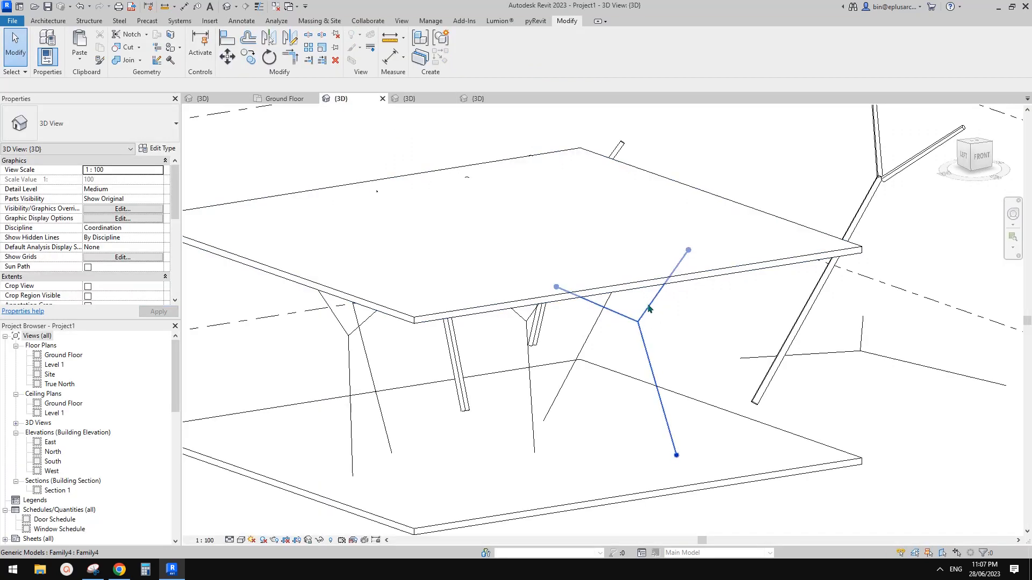
{"action": "scroll", "coordinate": [655, 297], "scroll_direction": "down", "scroll_amount": 1}
{"action": "middle_click_drag", "start_coordinate": [644, 325], "coordinate": [705, 322]}
{"action": "middle_click_drag", "start_coordinate": [780, 304], "coordinate": [609, 305]}
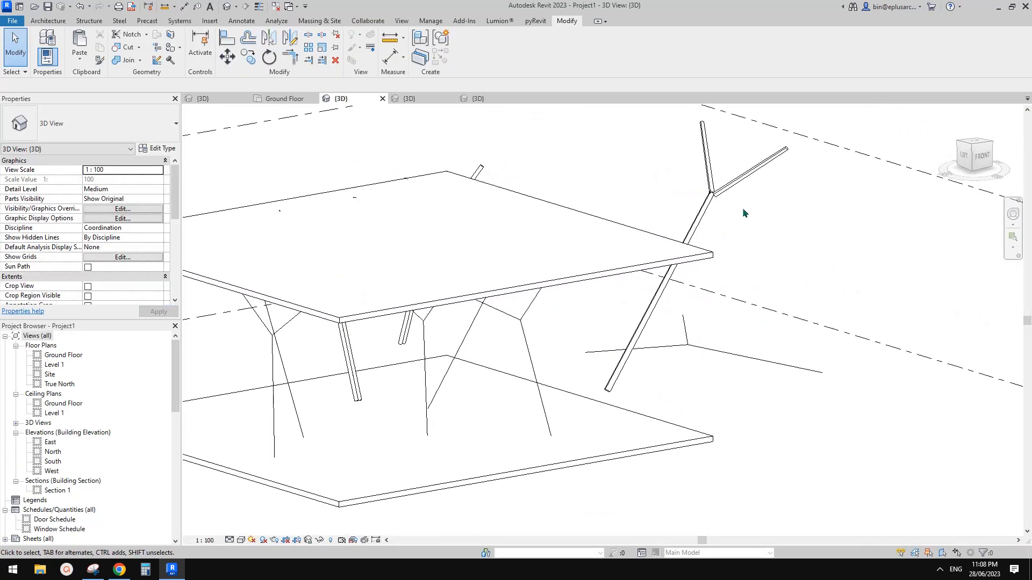
{"action": "middle_click_drag", "start_coordinate": [705, 217], "coordinate": [775, 432], "text": "shift"}
{"action": "middle_click_drag", "start_coordinate": [754, 488], "coordinate": [410, 430], "text": "shift"}
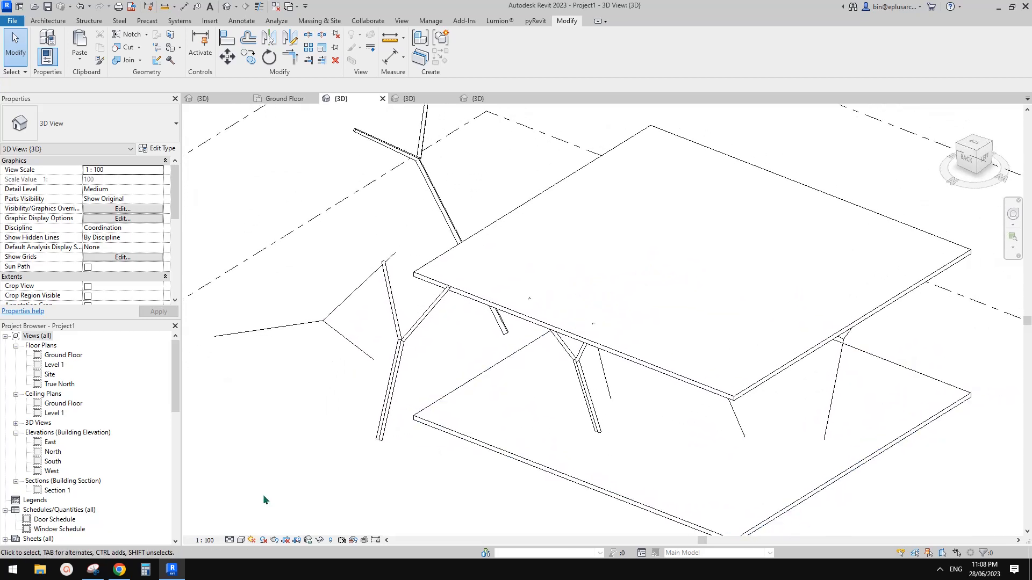
{"action": "left_click", "coordinate": [128, 572]}
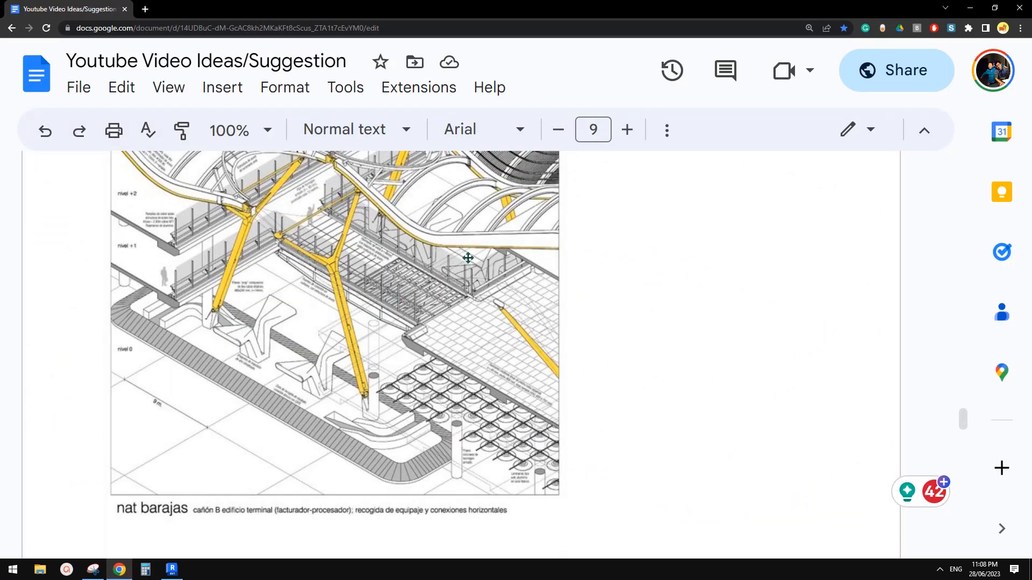
Step: Scroll up through the Barajas reference drawing and switch back to Revit
{"action": "scroll", "coordinate": [468, 258], "scroll_direction": "up", "scroll_amount": 3}
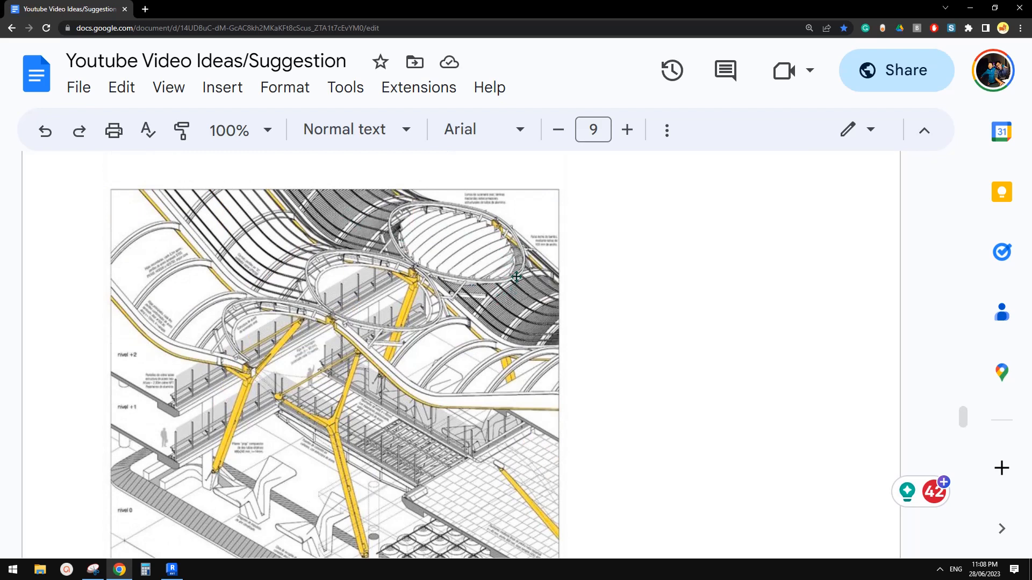
{"action": "left_click", "coordinate": [172, 570]}
{"action": "scroll", "coordinate": [609, 363], "scroll_direction": "up", "scroll_amount": 2}
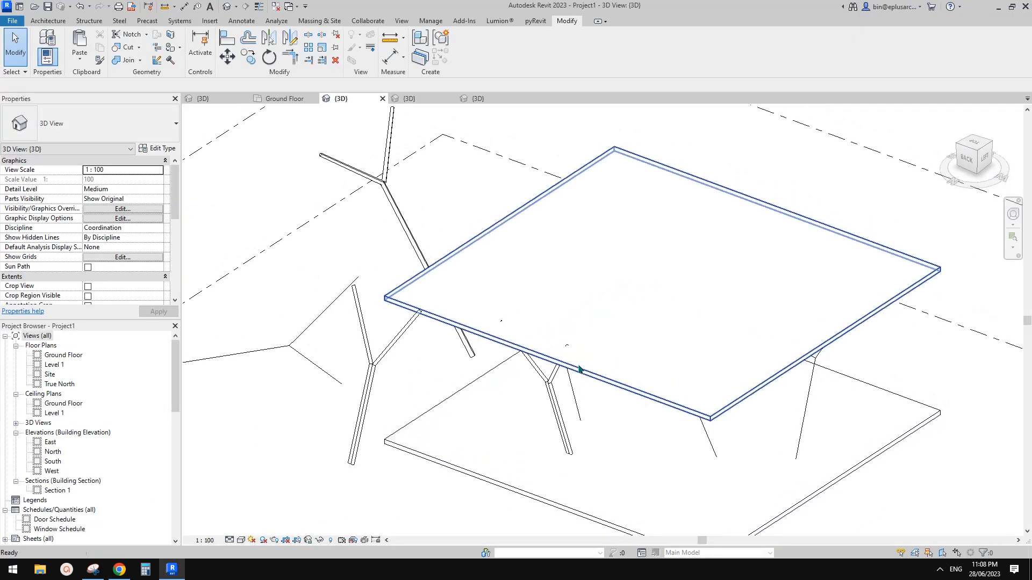
Step: Inspect the Level 1 slab and the leaning Family3 column, then return to the Google Docs drawing
{"action": "left_click", "coordinate": [569, 347]}
{"action": "middle_click_drag", "start_coordinate": [569, 347], "coordinate": [706, 355], "text": "shift"}
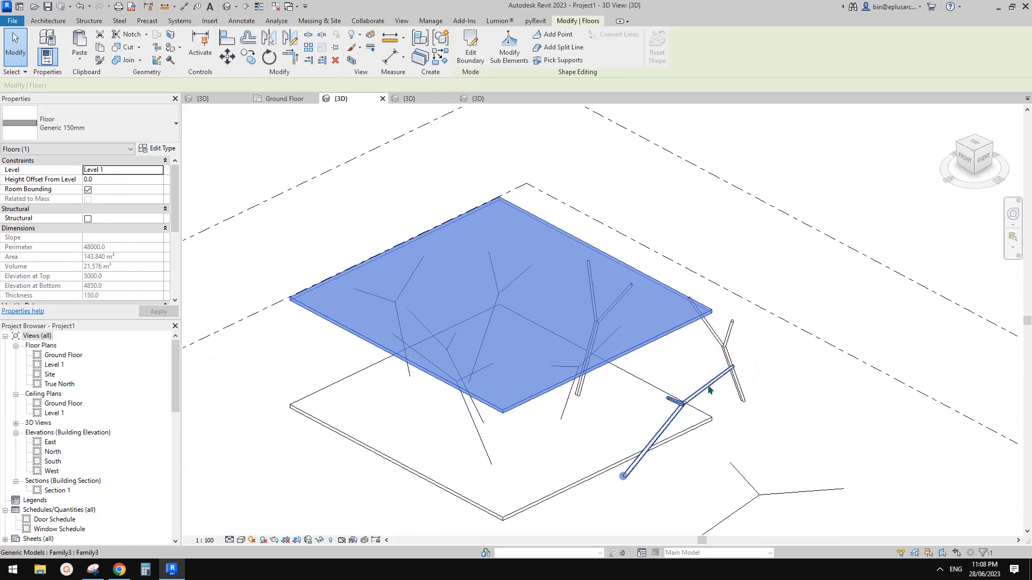
{"action": "left_click", "coordinate": [687, 405]}
{"action": "scroll", "coordinate": [672, 384], "scroll_direction": "up", "scroll_amount": 3}
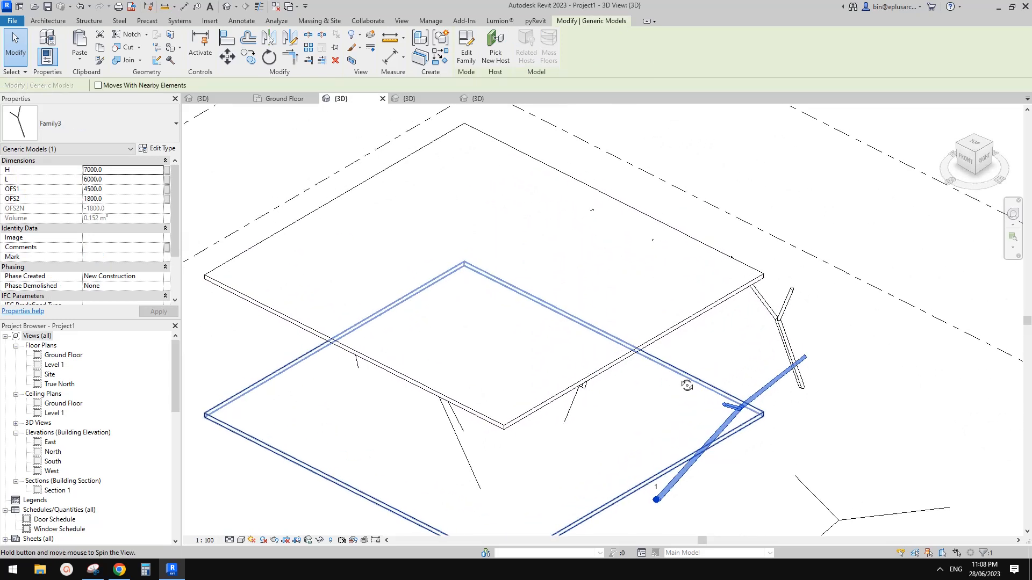
{"action": "middle_click_drag", "start_coordinate": [669, 380], "coordinate": [748, 381]}
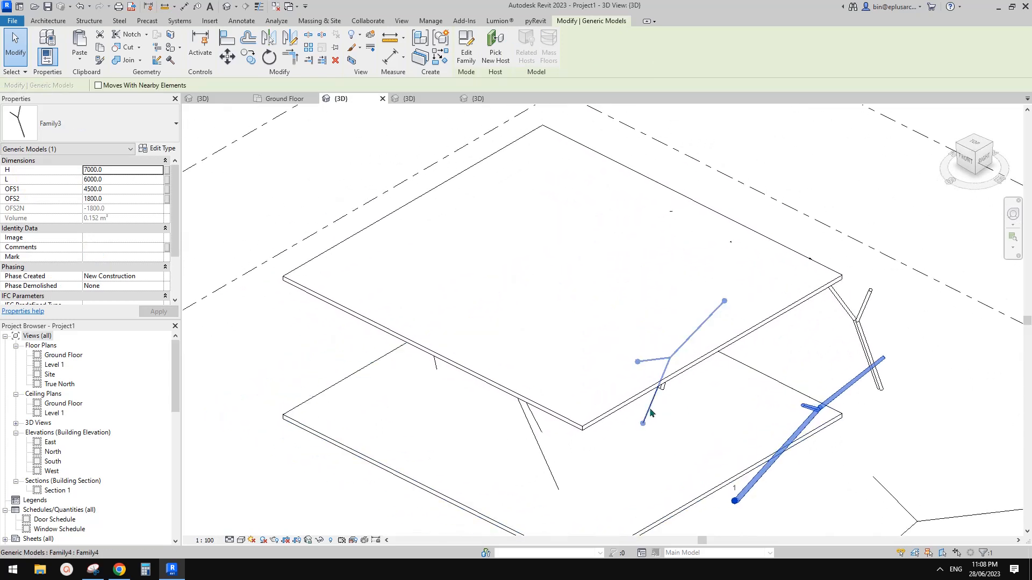
{"action": "left_click", "coordinate": [121, 570]}
{"action": "scroll", "coordinate": [640, 272], "scroll_direction": "up", "scroll_amount": 3}
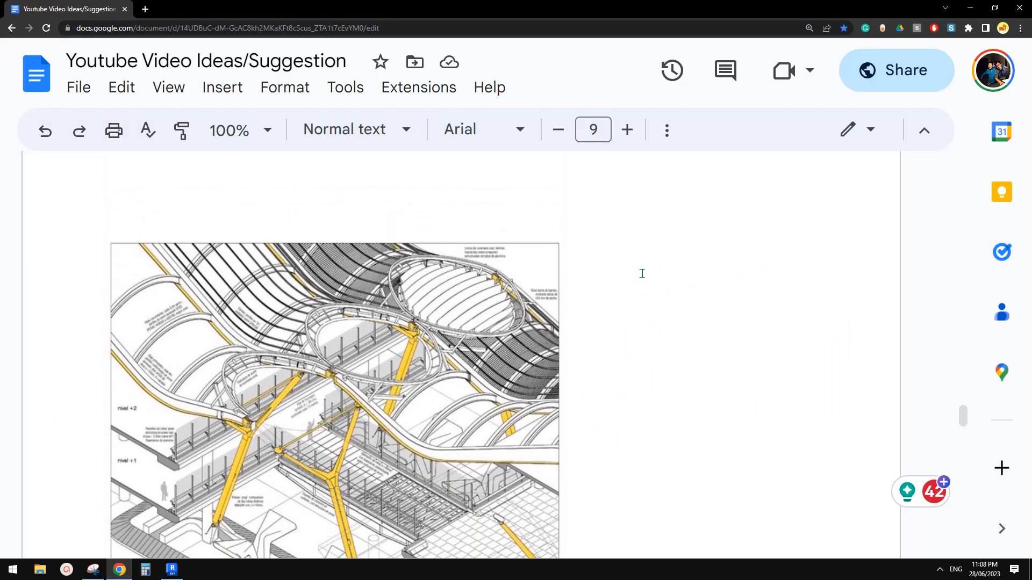
Step: Jump ahead to the later page with the annotated facade photo about wall reveals
{"action": "scroll", "coordinate": [617, 271], "scroll_direction": "down", "scroll_amount": 4}
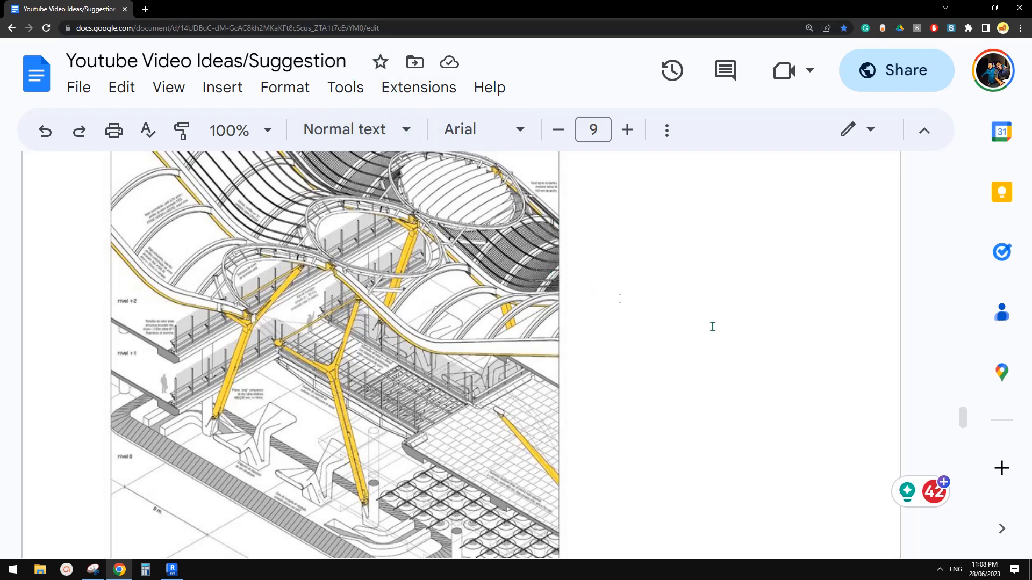
{"action": "mouse_move", "coordinate": [961, 431]}
{"action": "left_mouse_down"}
{"action": "mouse_move", "coordinate": [966, 540]}
{"action": "mouse_move", "coordinate": [971, 383]}
{"action": "left_mouse_up"}
{"action": "scroll", "coordinate": [609, 409], "scroll_direction": "down", "scroll_amount": 3}
Step: Return to the Revit model, orbit to a lower tilt around the leaning Y-column, and clear the selection
{"action": "left_click", "coordinate": [172, 569]}
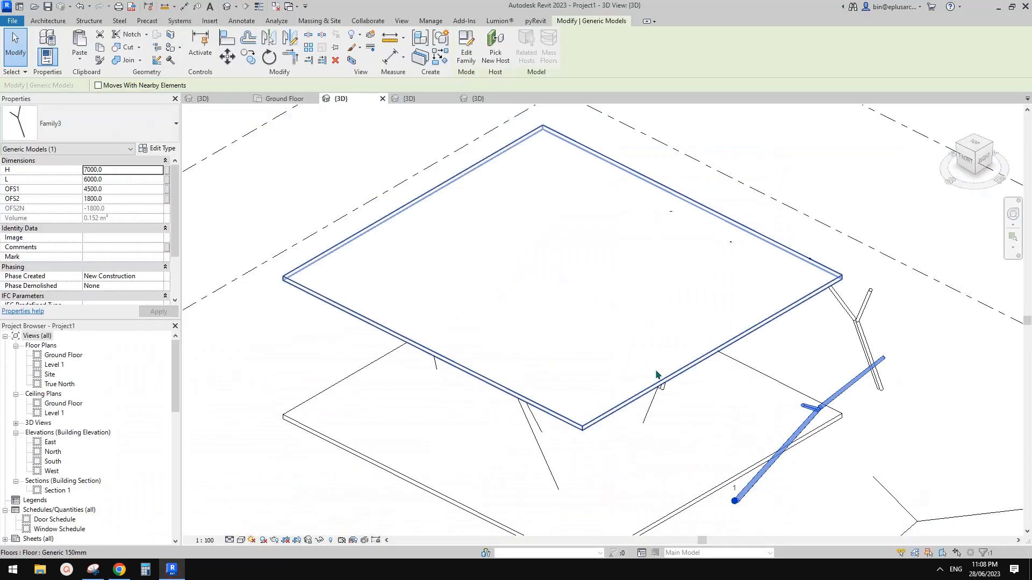
{"action": "middle_click_drag", "start_coordinate": [797, 399], "coordinate": [825, 397], "text": "shift"}
{"action": "left_click", "coordinate": [813, 373]}
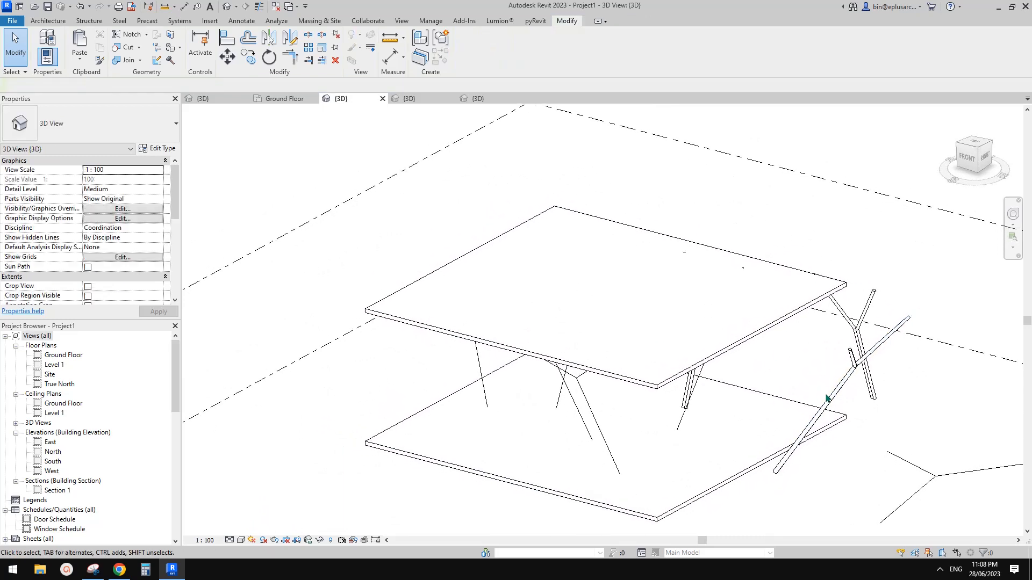